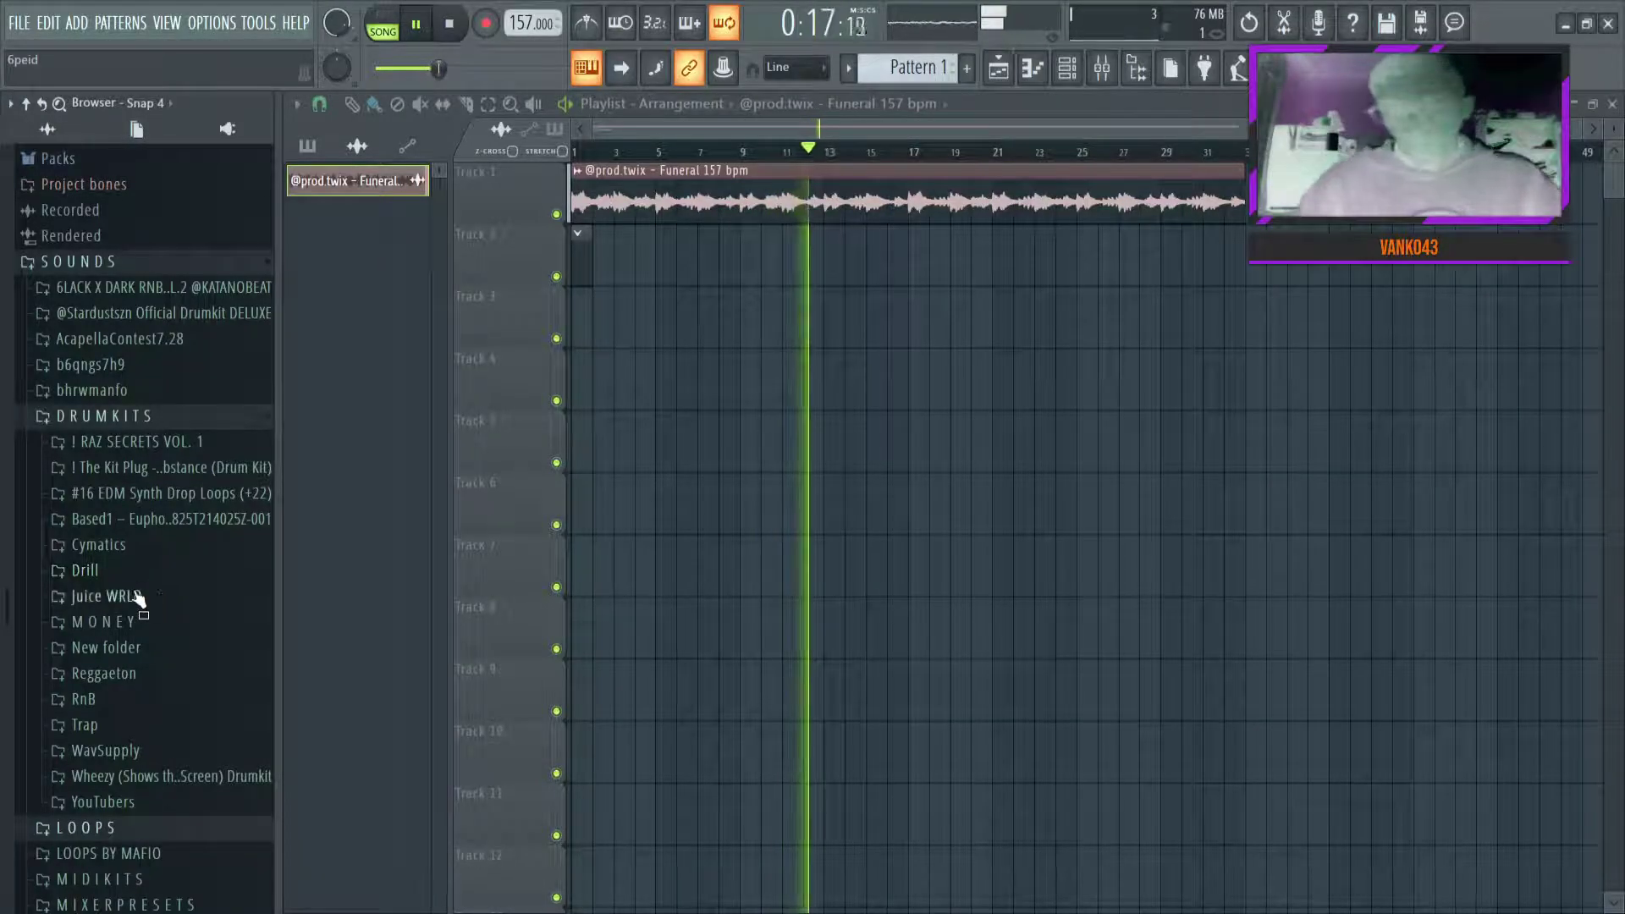
Open the Claps folder of The Kit Plug - Static (Drum Kit) inside the Juice WRLD drumkits
left_click(138, 596)
scroll(134, 595, "down", 8)
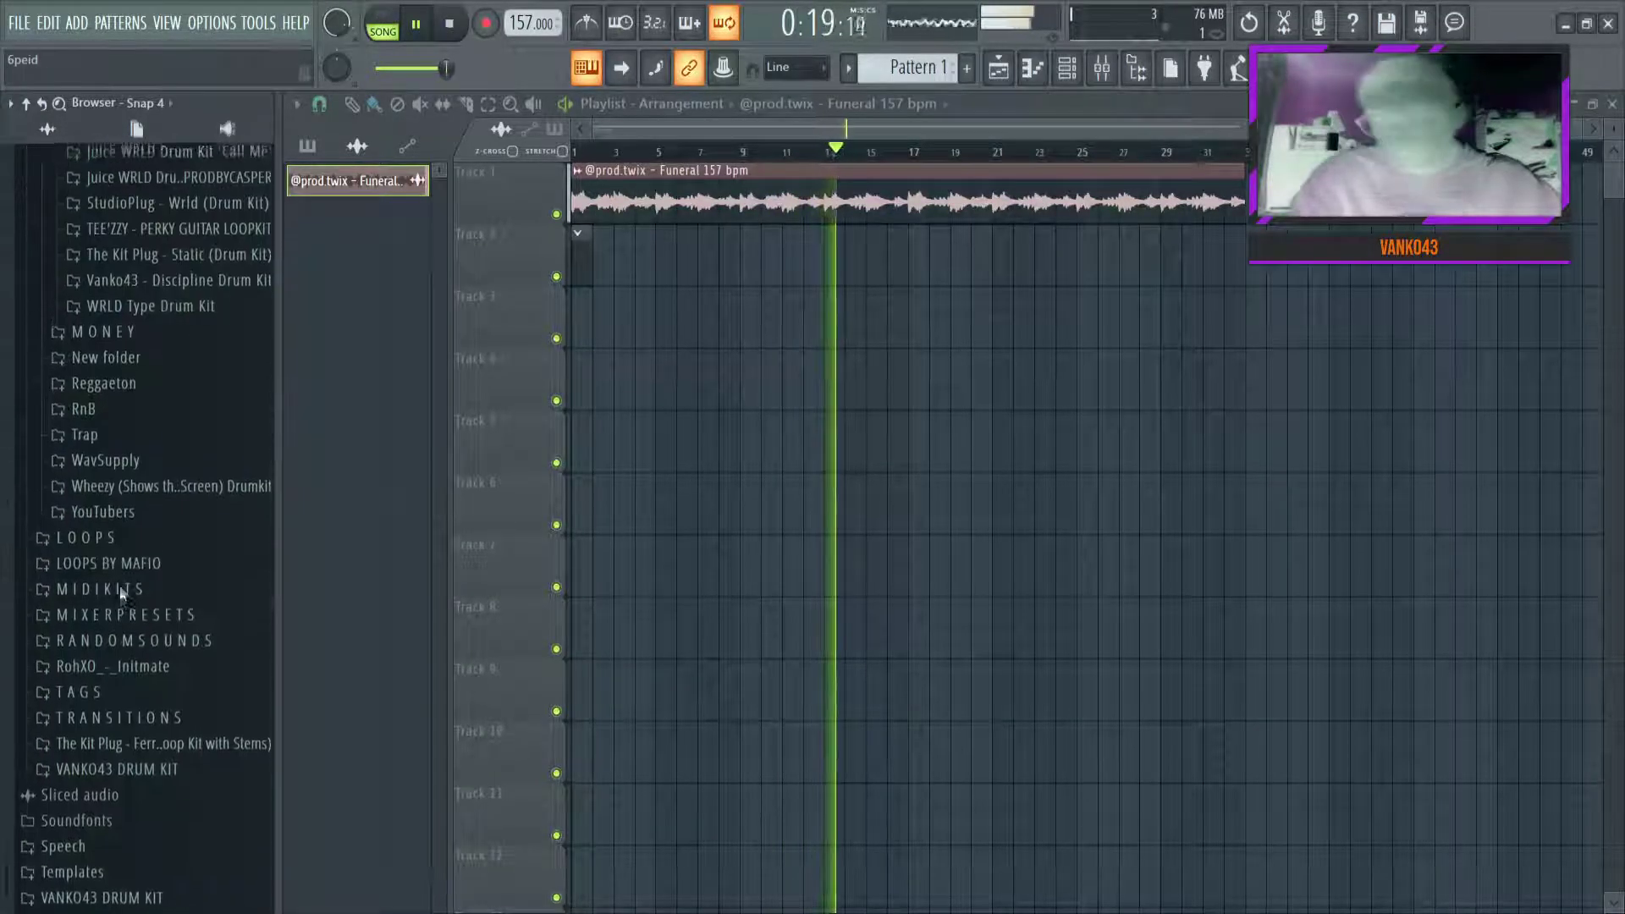
scroll(122, 593, "up", 4)
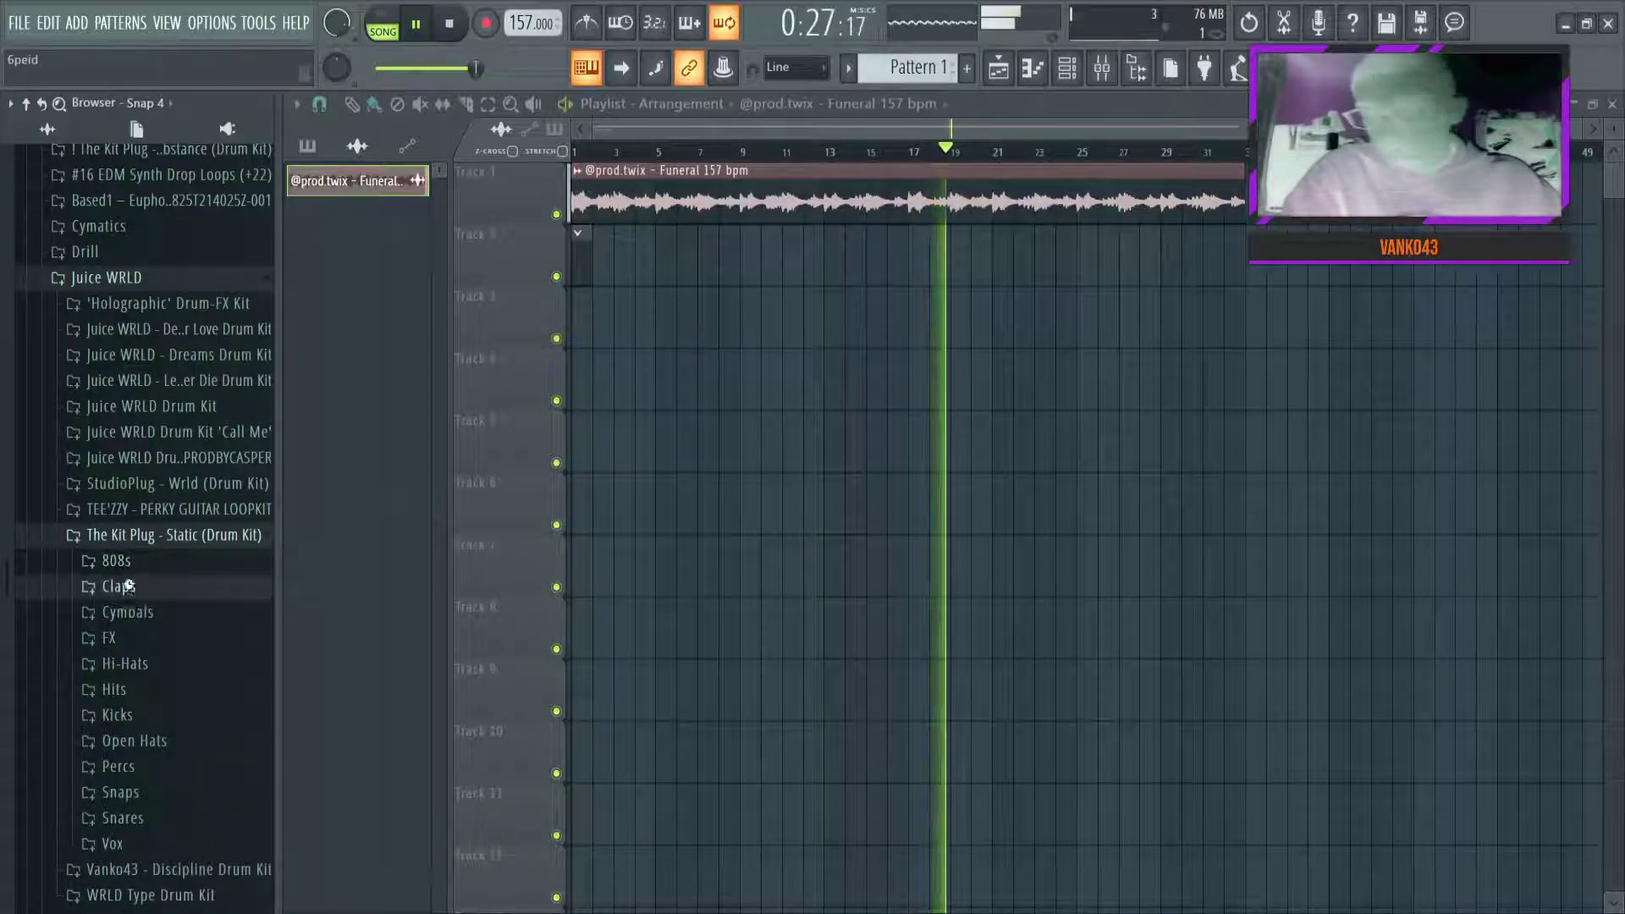
left_click(130, 593)
Audition the STATIC clap samples against the melody loop to choose a clap
left_click(138, 614)
left_click(136, 661)
left_click(137, 710)
left_click(141, 758)
left_click(143, 783)
left_click(144, 807)
left_click(145, 831)
left_click(147, 855)
scroll(148, 863, "down", 2)
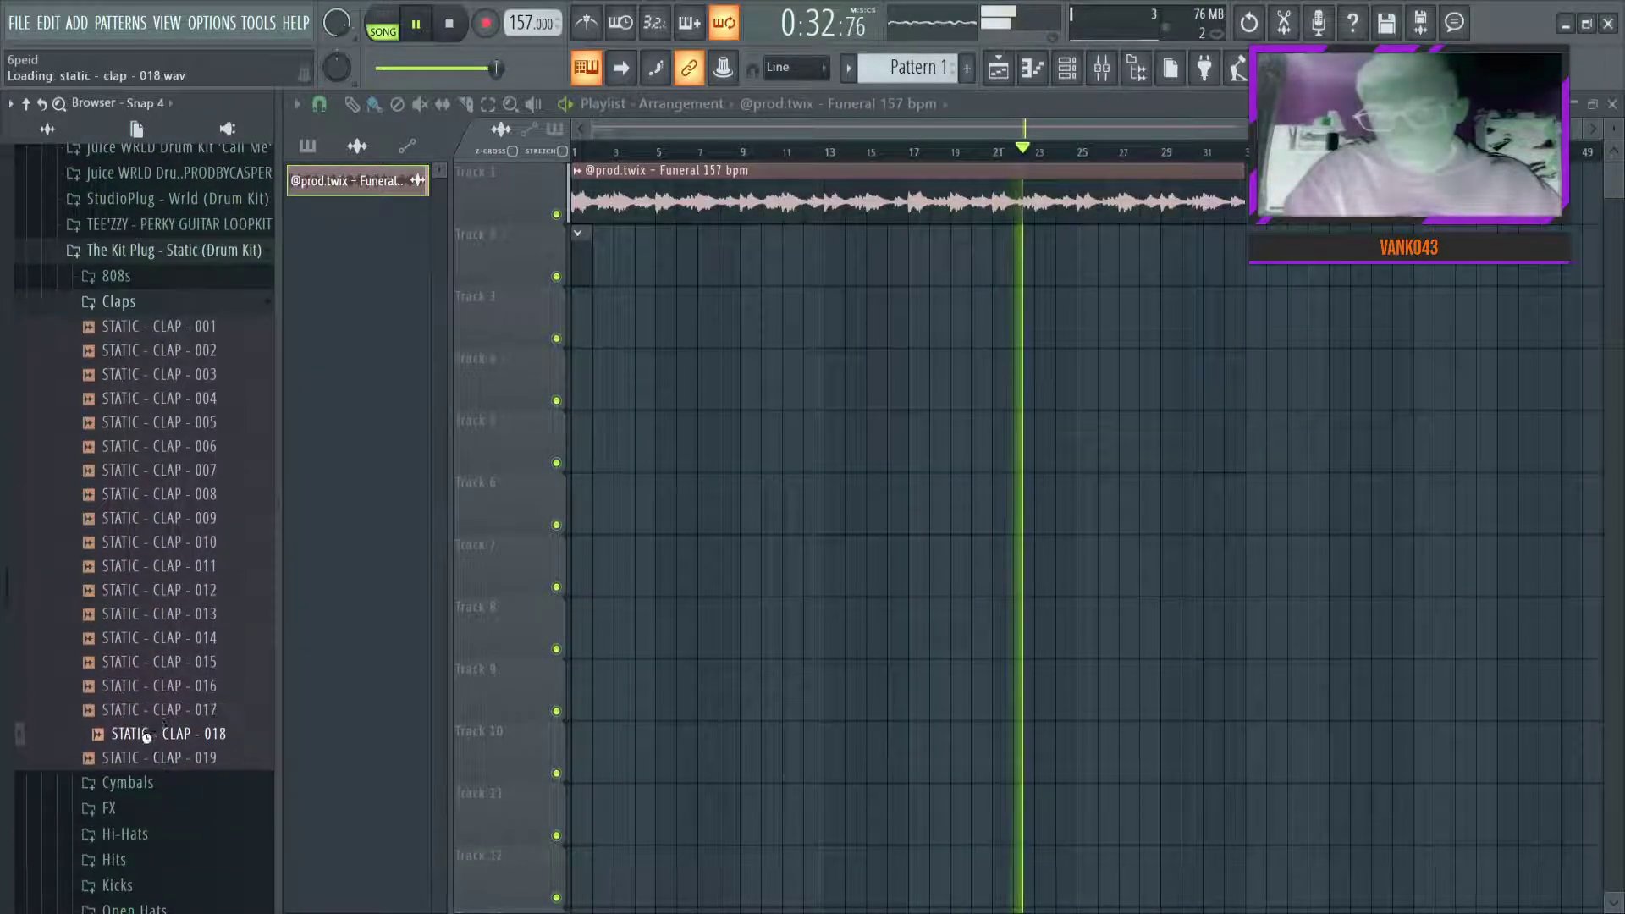
left_click(148, 758)
left_click(174, 542)
left_click(180, 498)
left_click(176, 520)
key("space")
key("space")
left_click(175, 423)
left_click(174, 375)
left_click(173, 422)
left_click(173, 378)
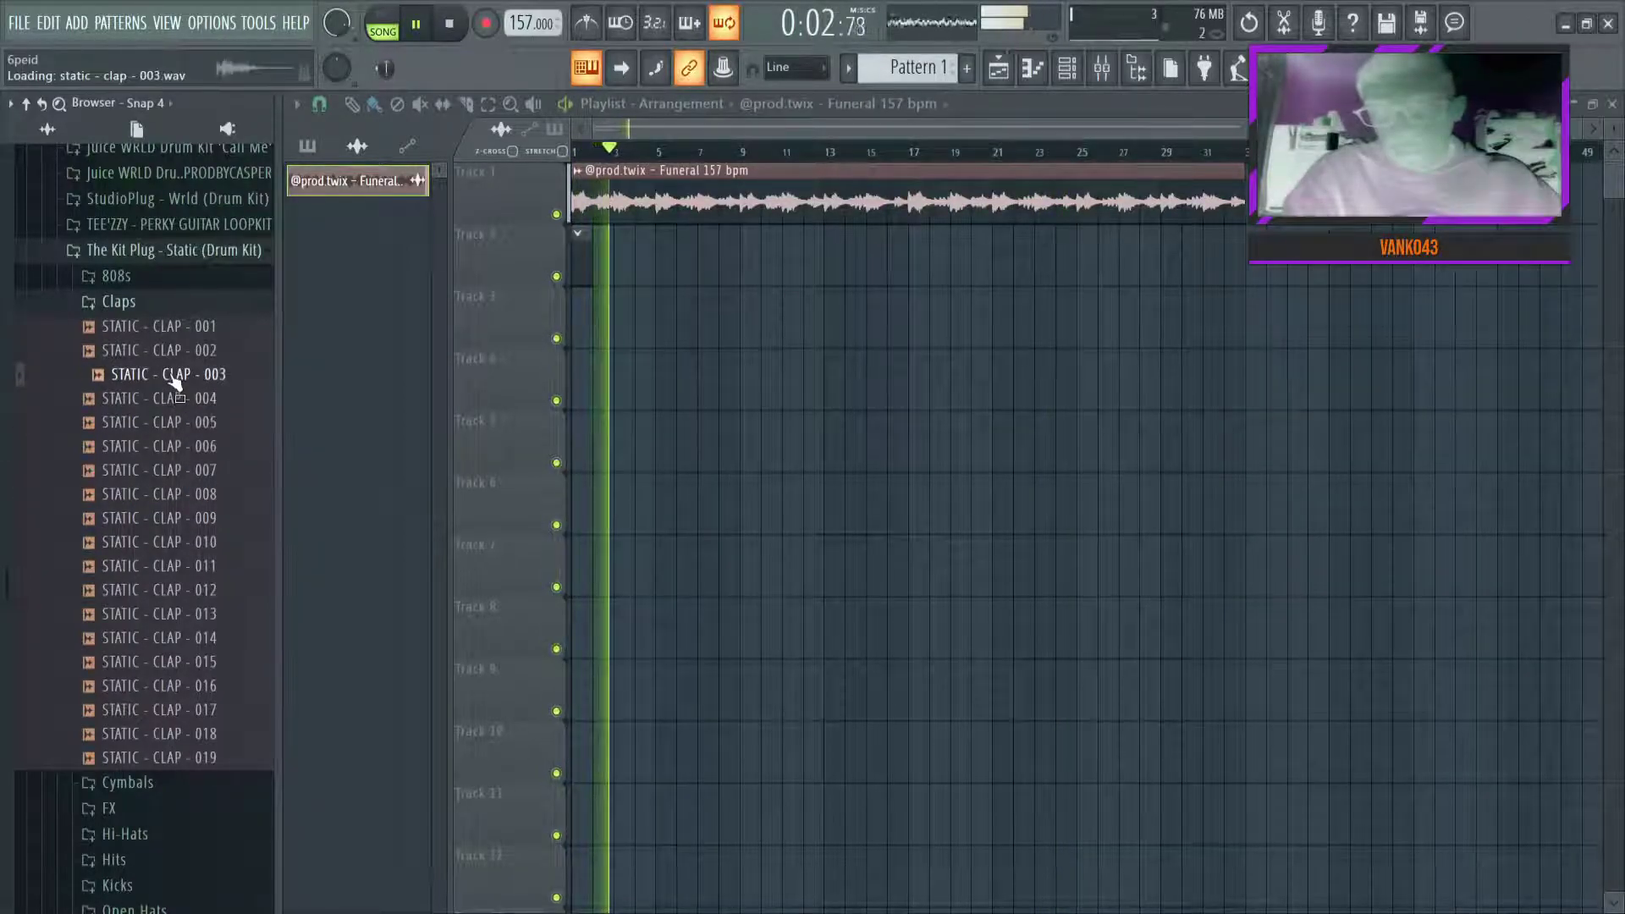
Load STATIC - CLAP - 003 as a new channel and bring up the channel rack with the song restarted
left_click_drag(192, 390, 838, 348)
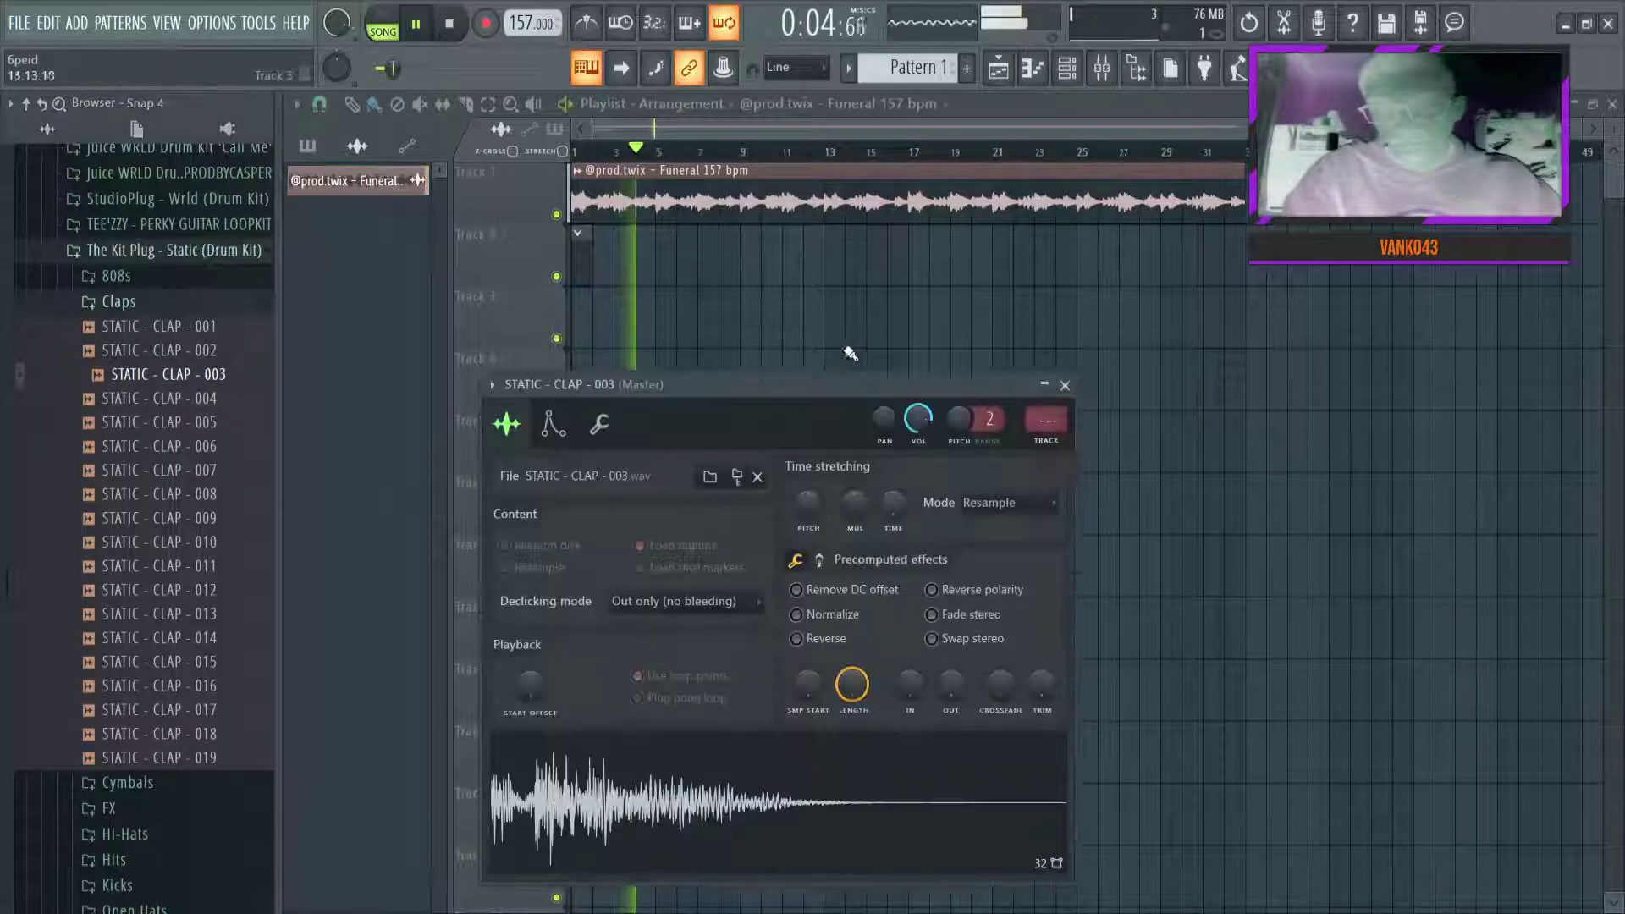
left_click(1063, 386)
left_click(1066, 67)
key("space")
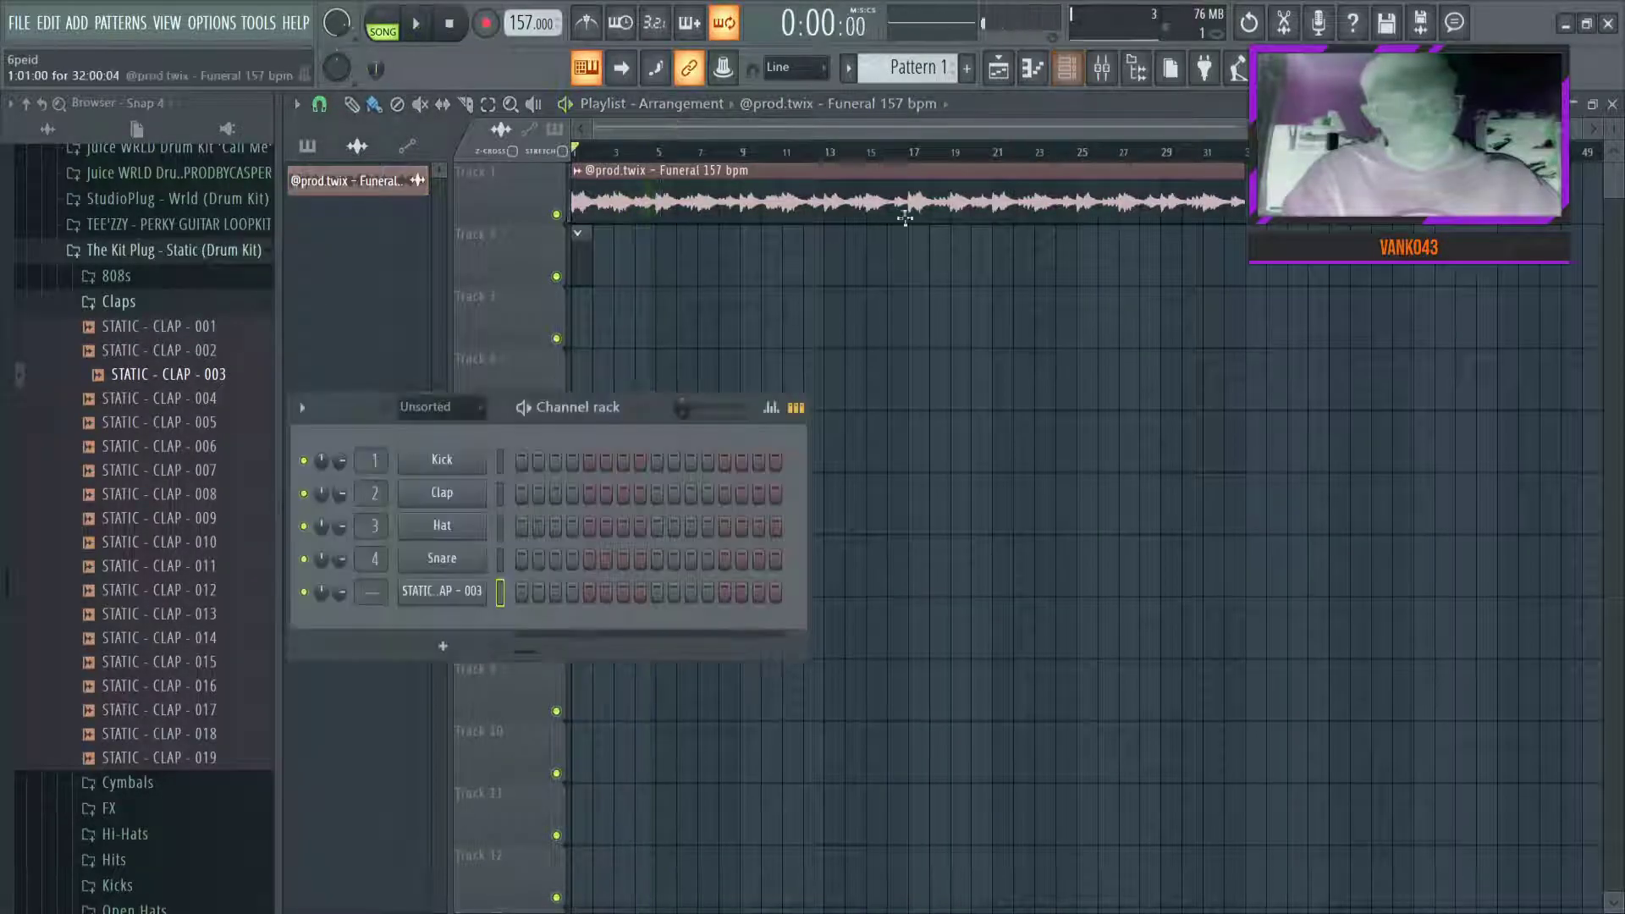
Place the STATIC - CLAP - 003 hit on step 9 and repeat it in every bar across eight bars
left_click(658, 590)
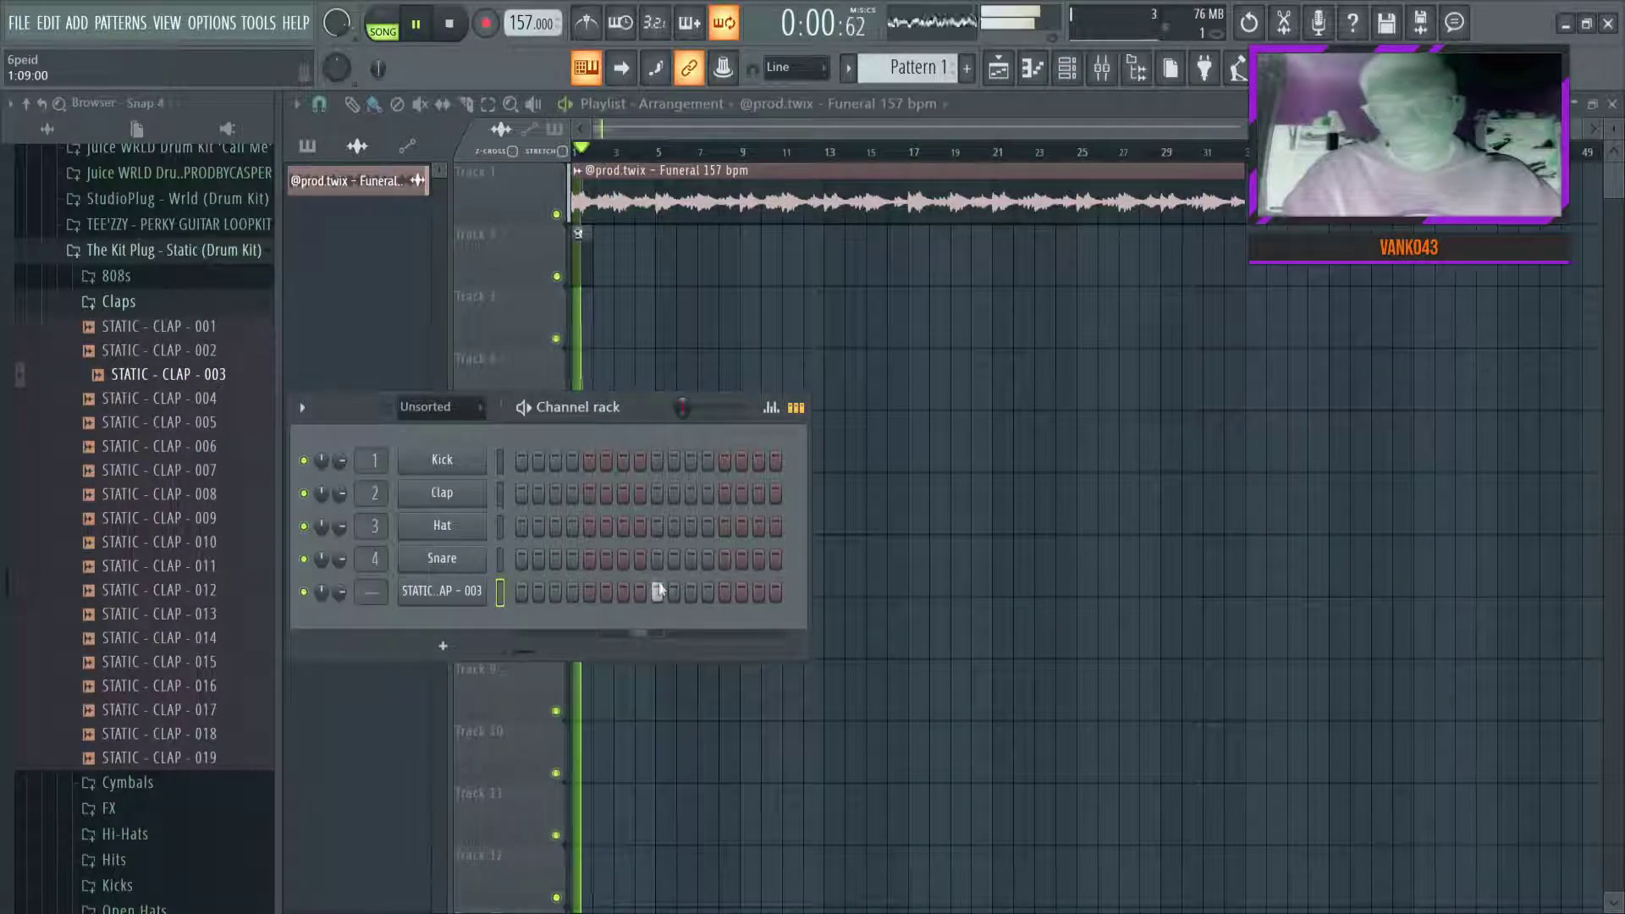
left_click(1036, 68)
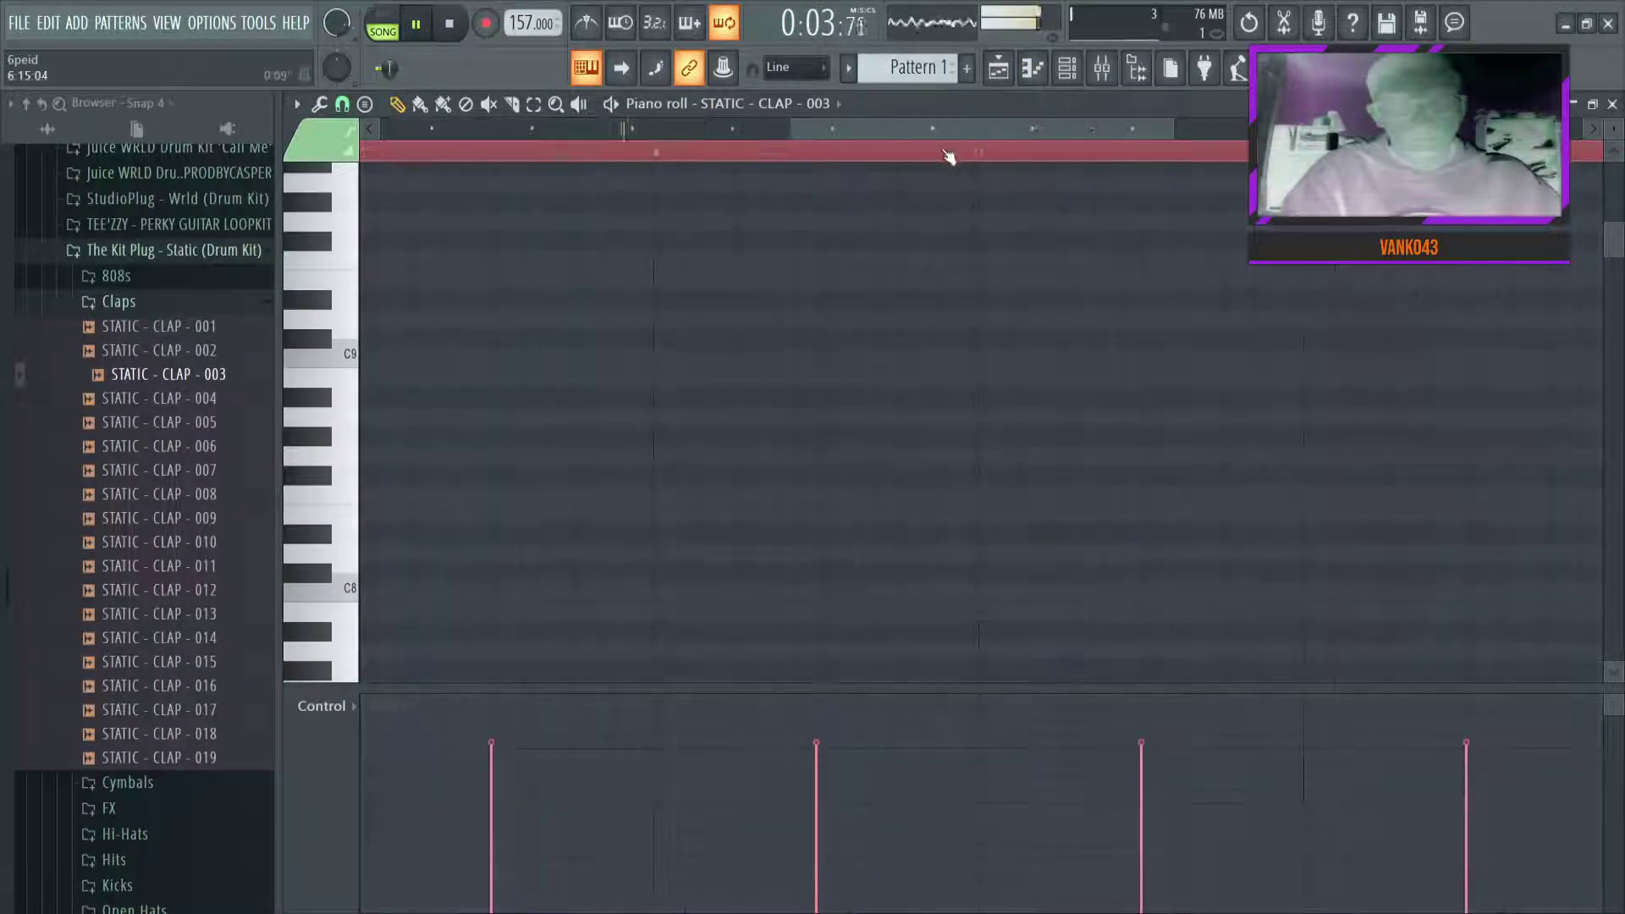
key("F5")
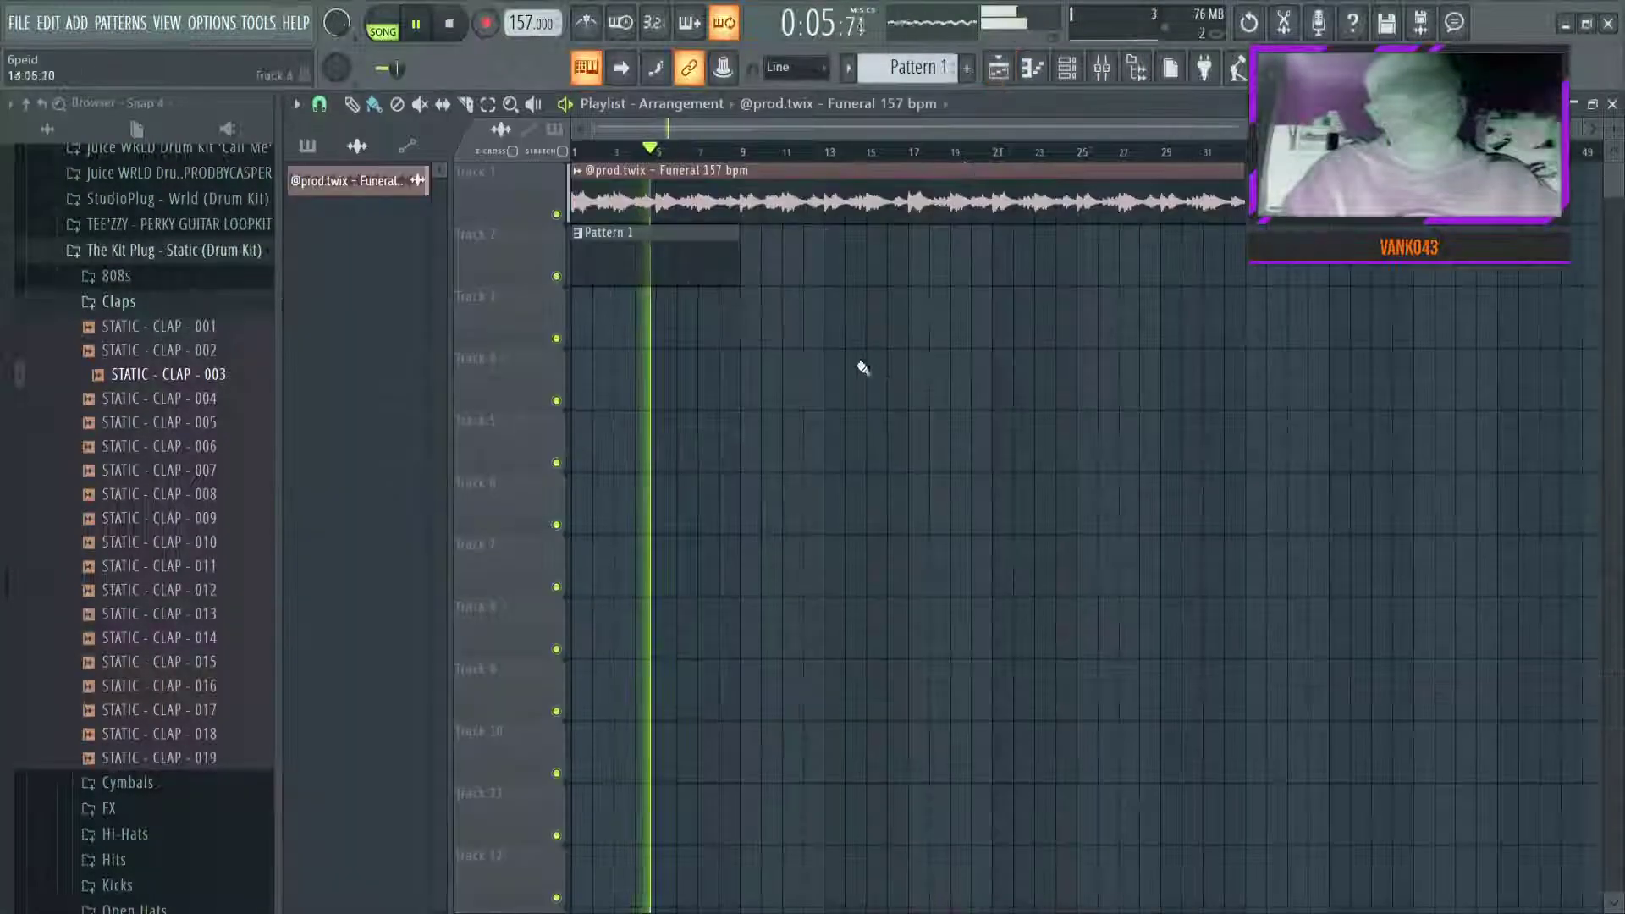
Add STATIC - HH - 006 from the Hi-Hats folder as a channel and fill every fourth step across eight bars
left_click(1067, 68)
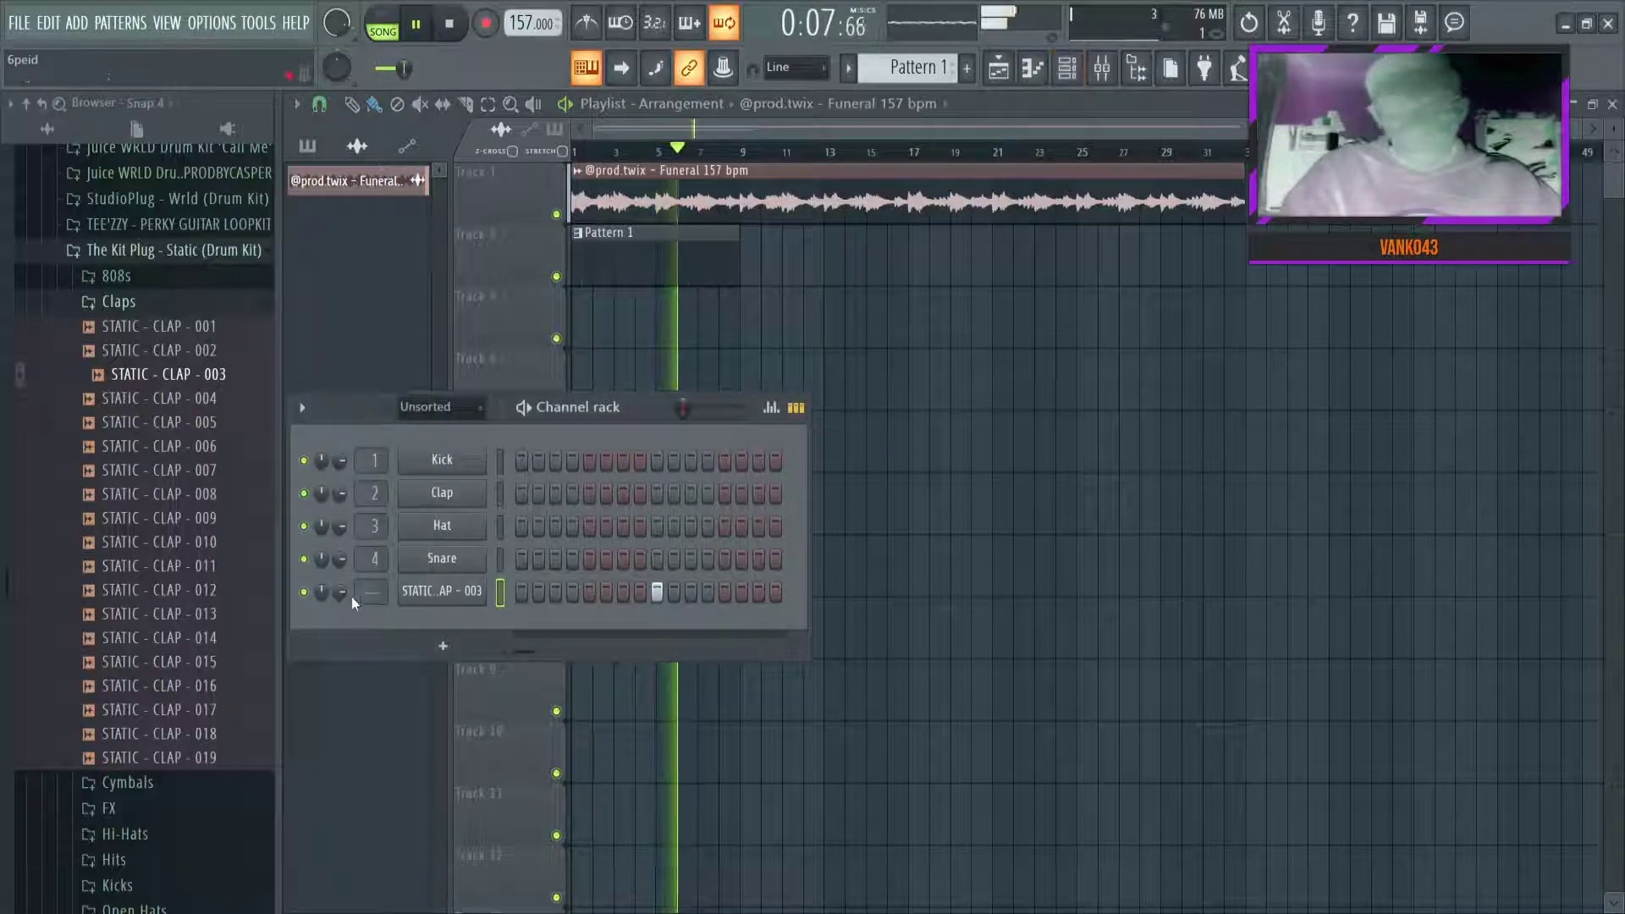
left_click(161, 303)
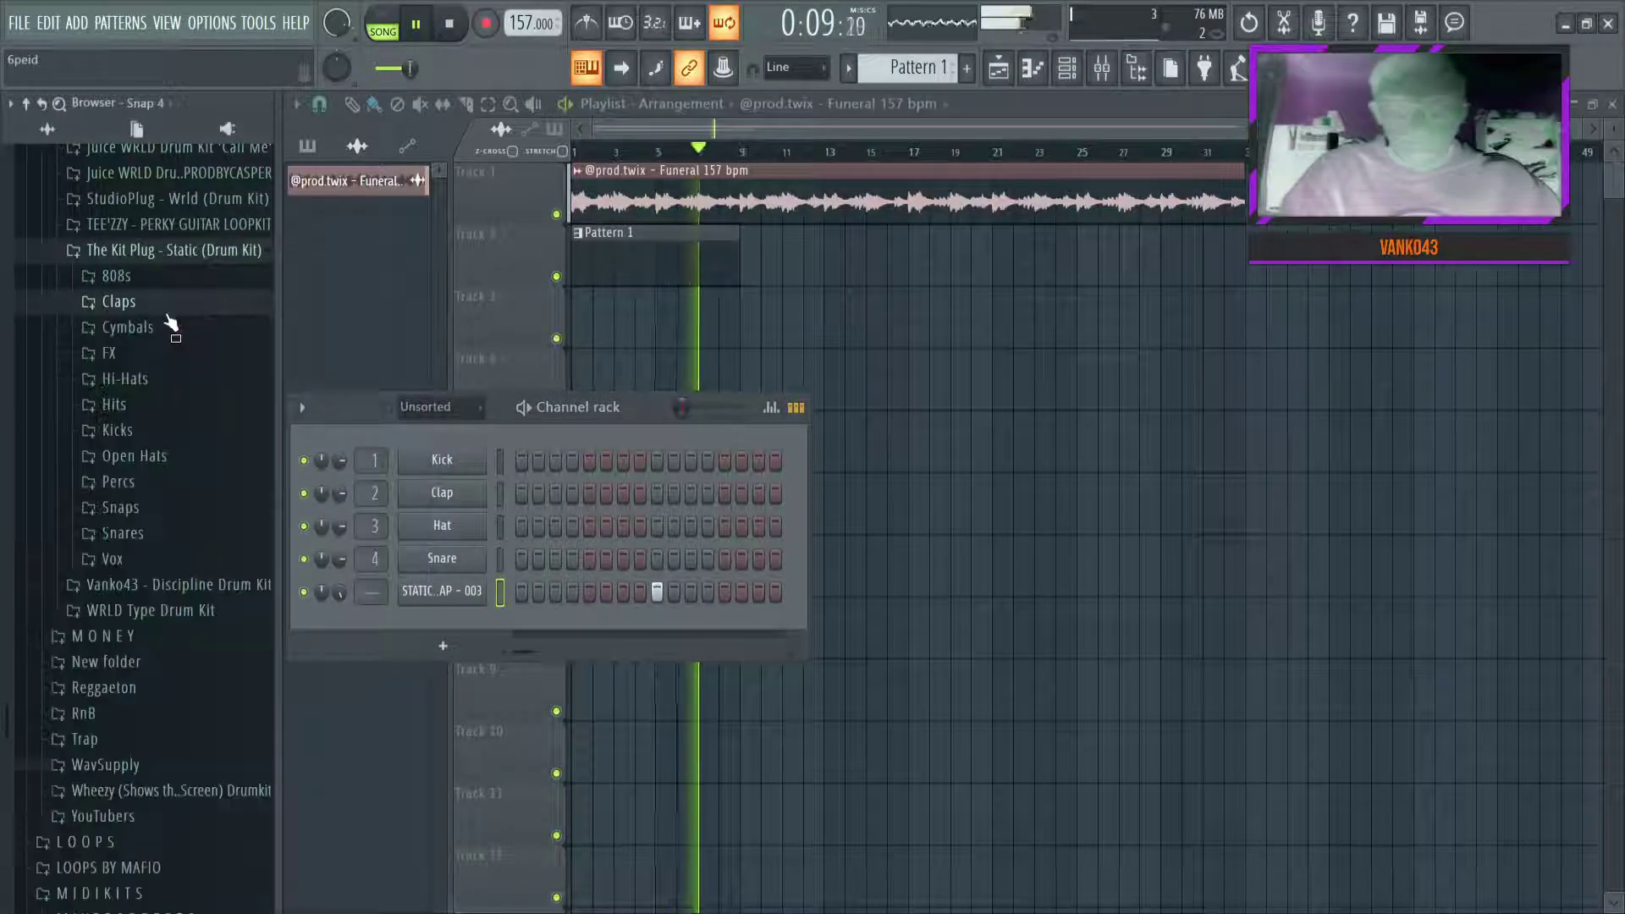
left_click(157, 377)
left_click_drag(650, 411, 796, 342)
left_click(132, 525)
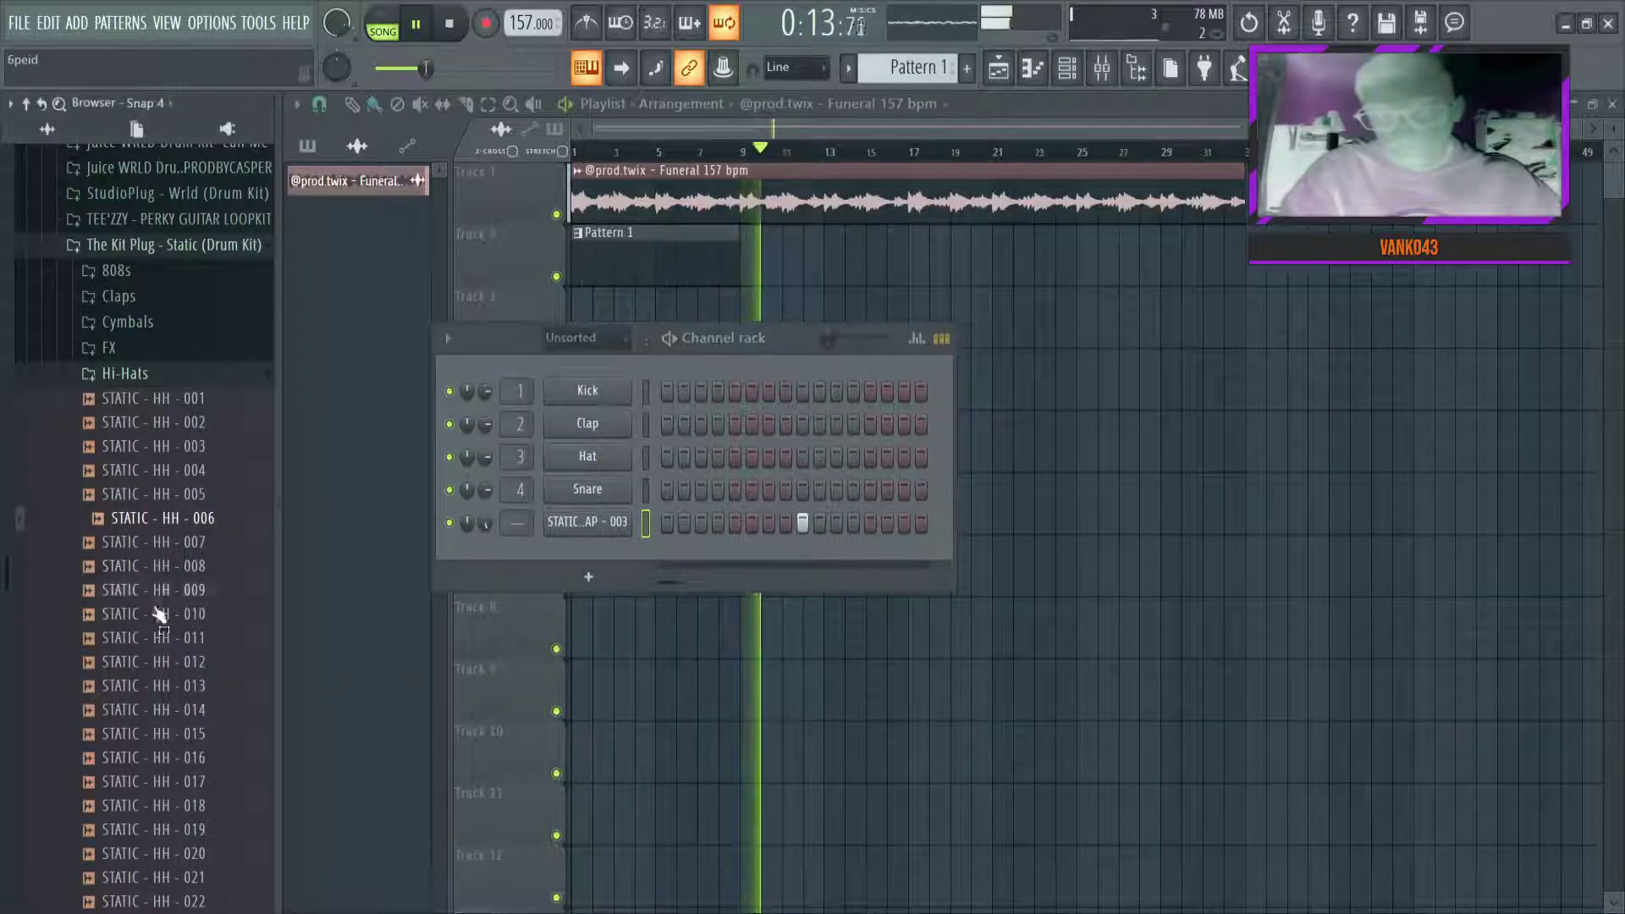
left_click_drag(537, 556, 597, 559)
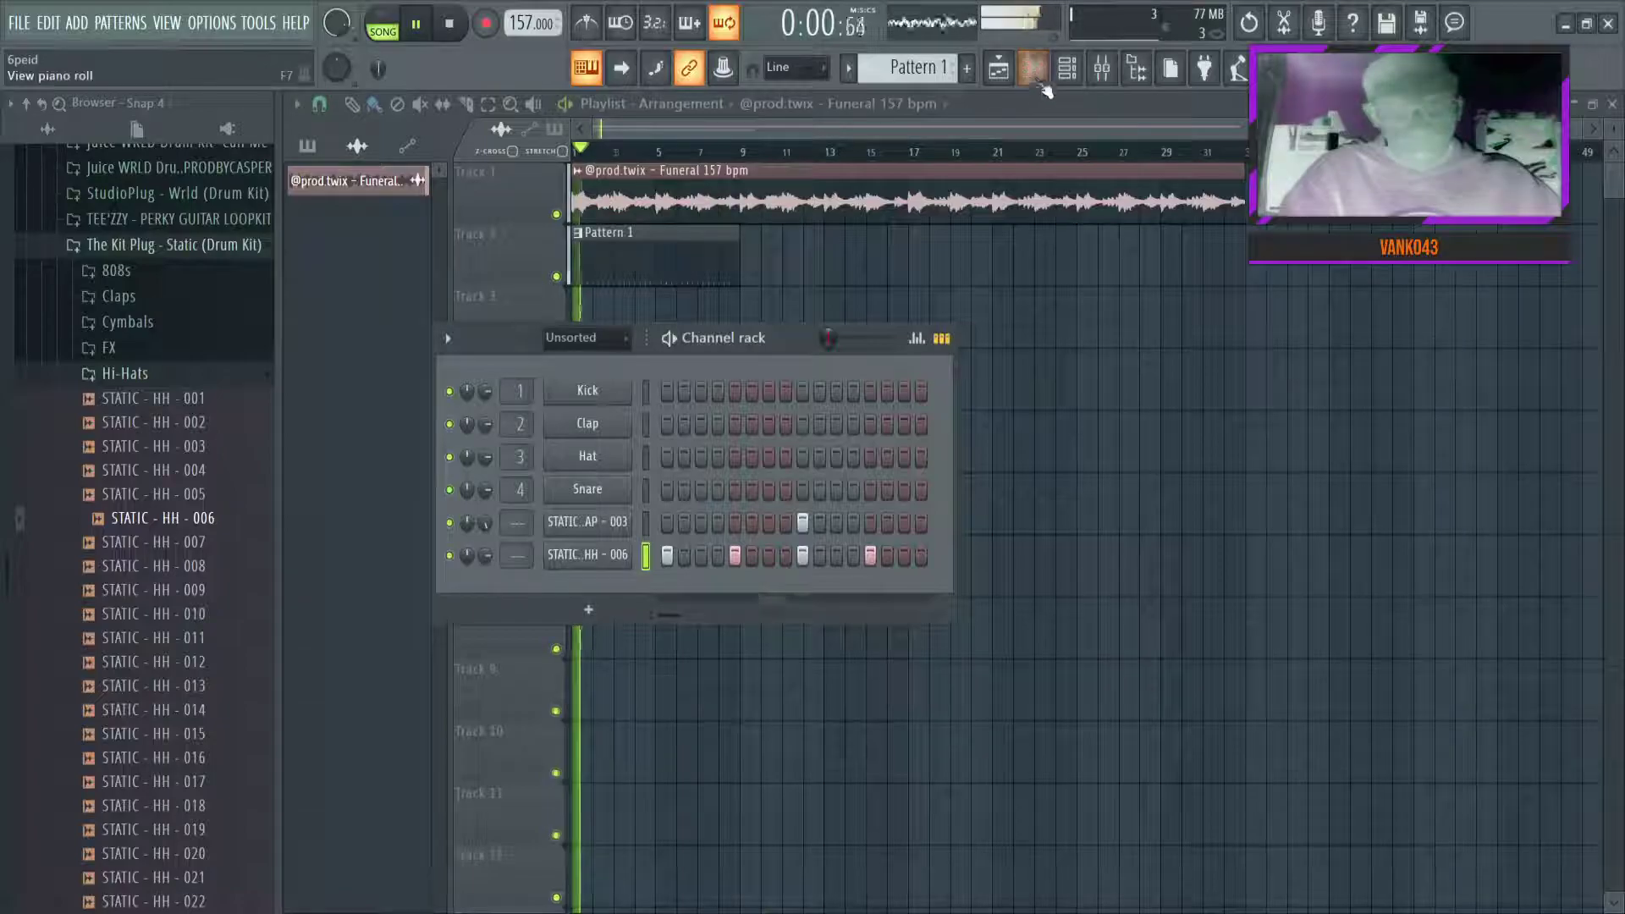
left_click(1037, 79)
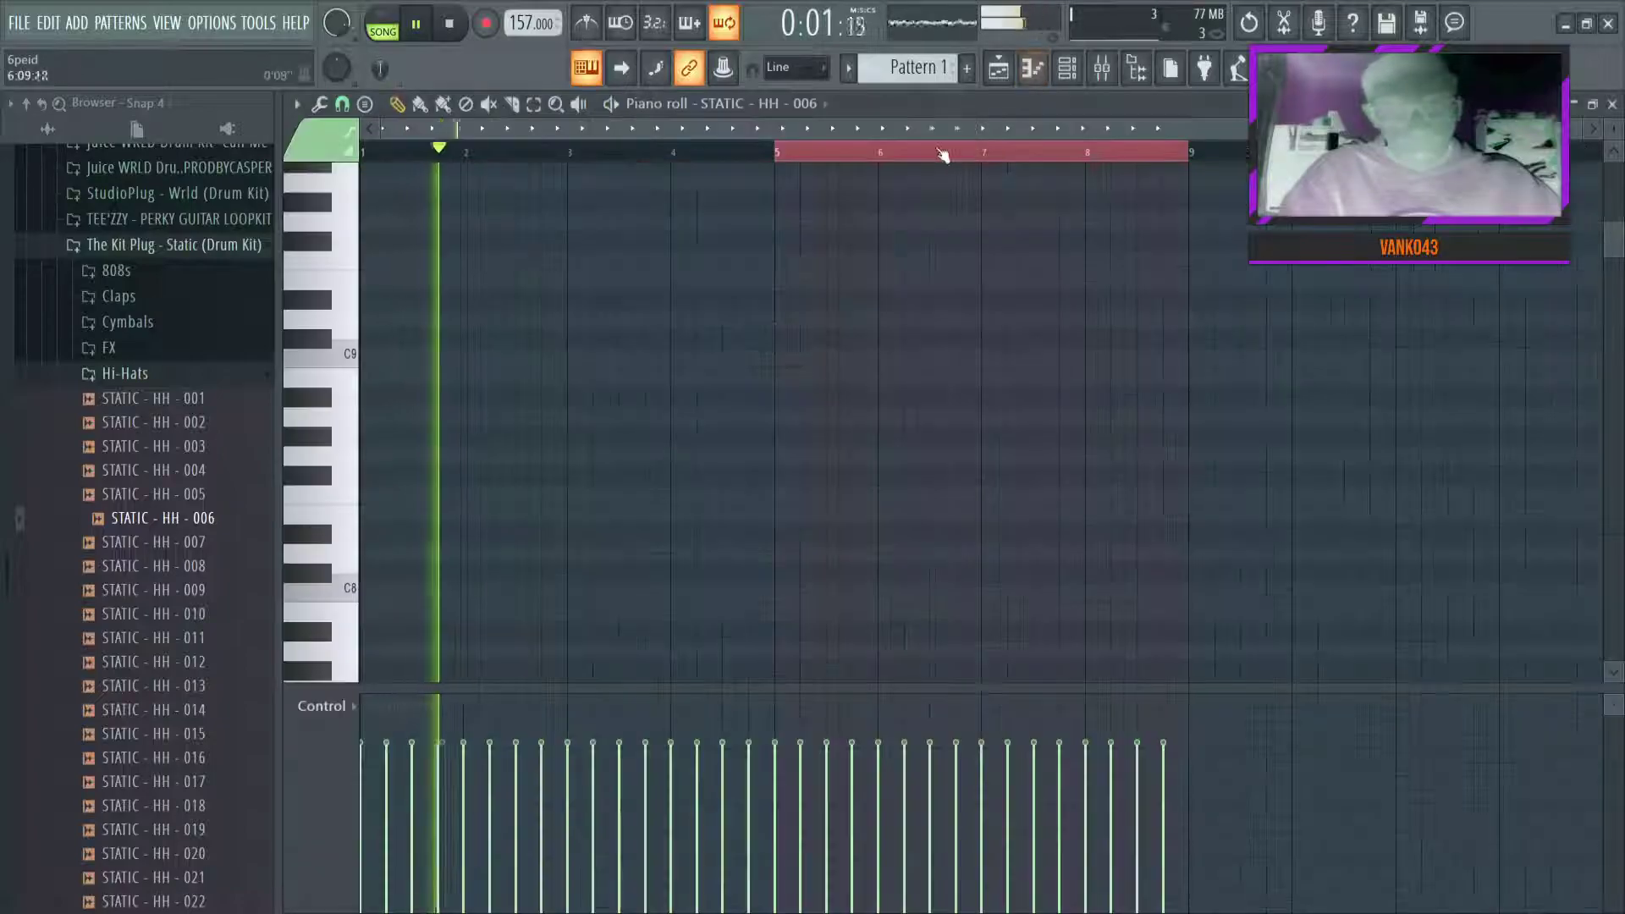
Try to duplicate the STATIC - HH - 006 notes beyond the eighth bar
left_click_drag(1177, 158, 753, 156)
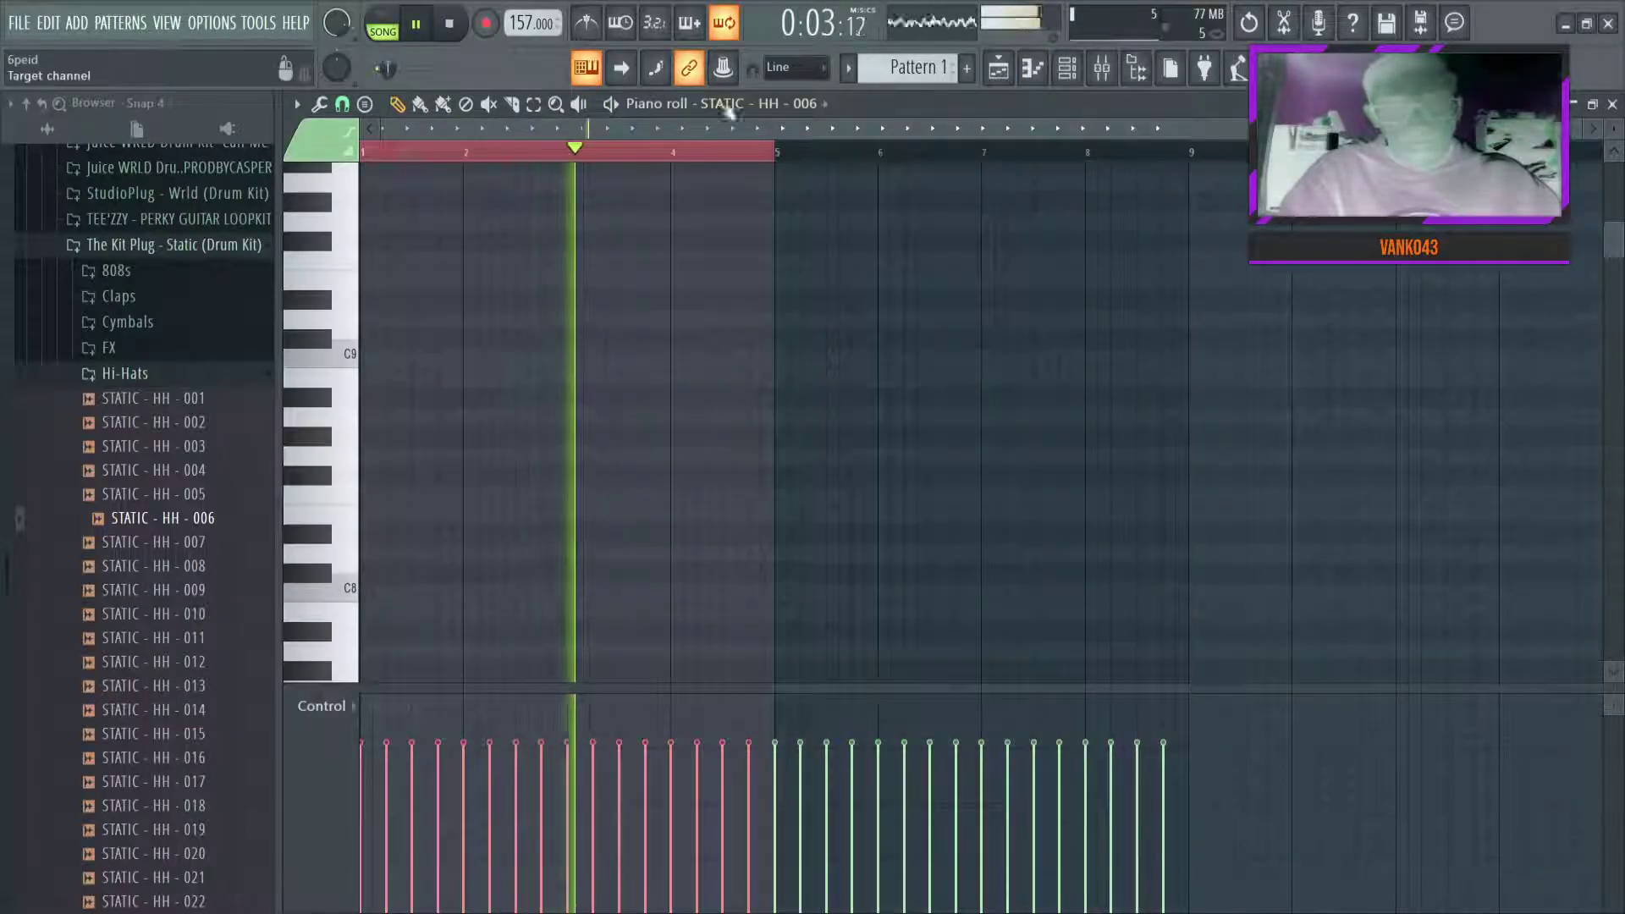
left_click(504, 188, "ctrl")
key("ctrl+b")
scroll(839, 161, "down", 2)
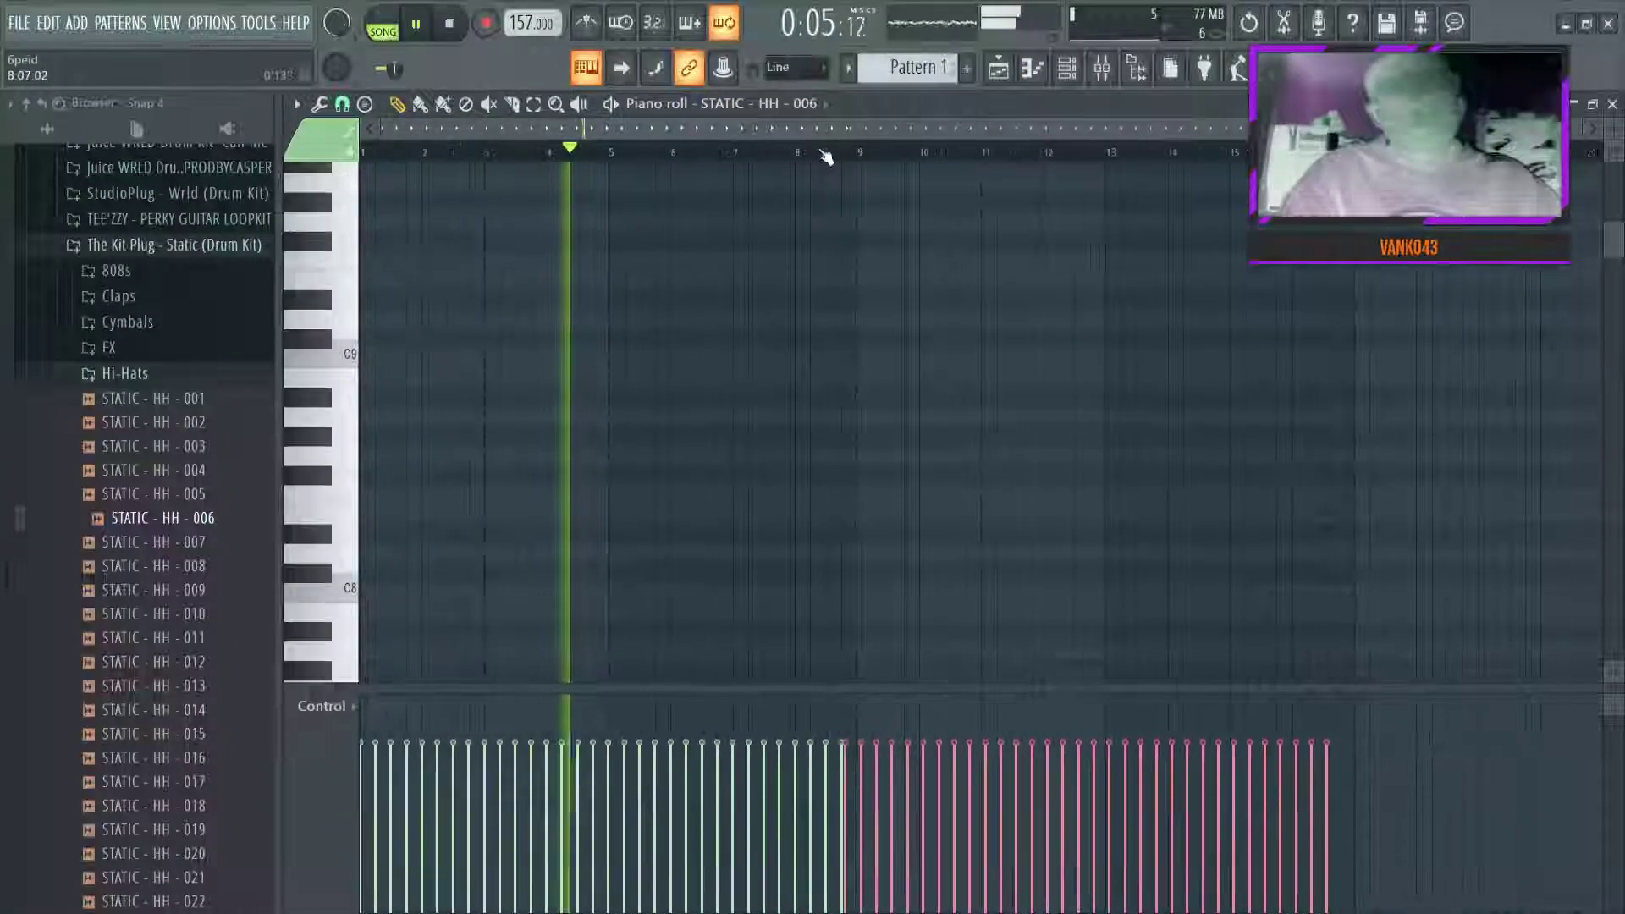
scroll(584, 296, "down", 10)
scroll(426, 155, "up", 2)
scroll(426, 155, "up", 2)
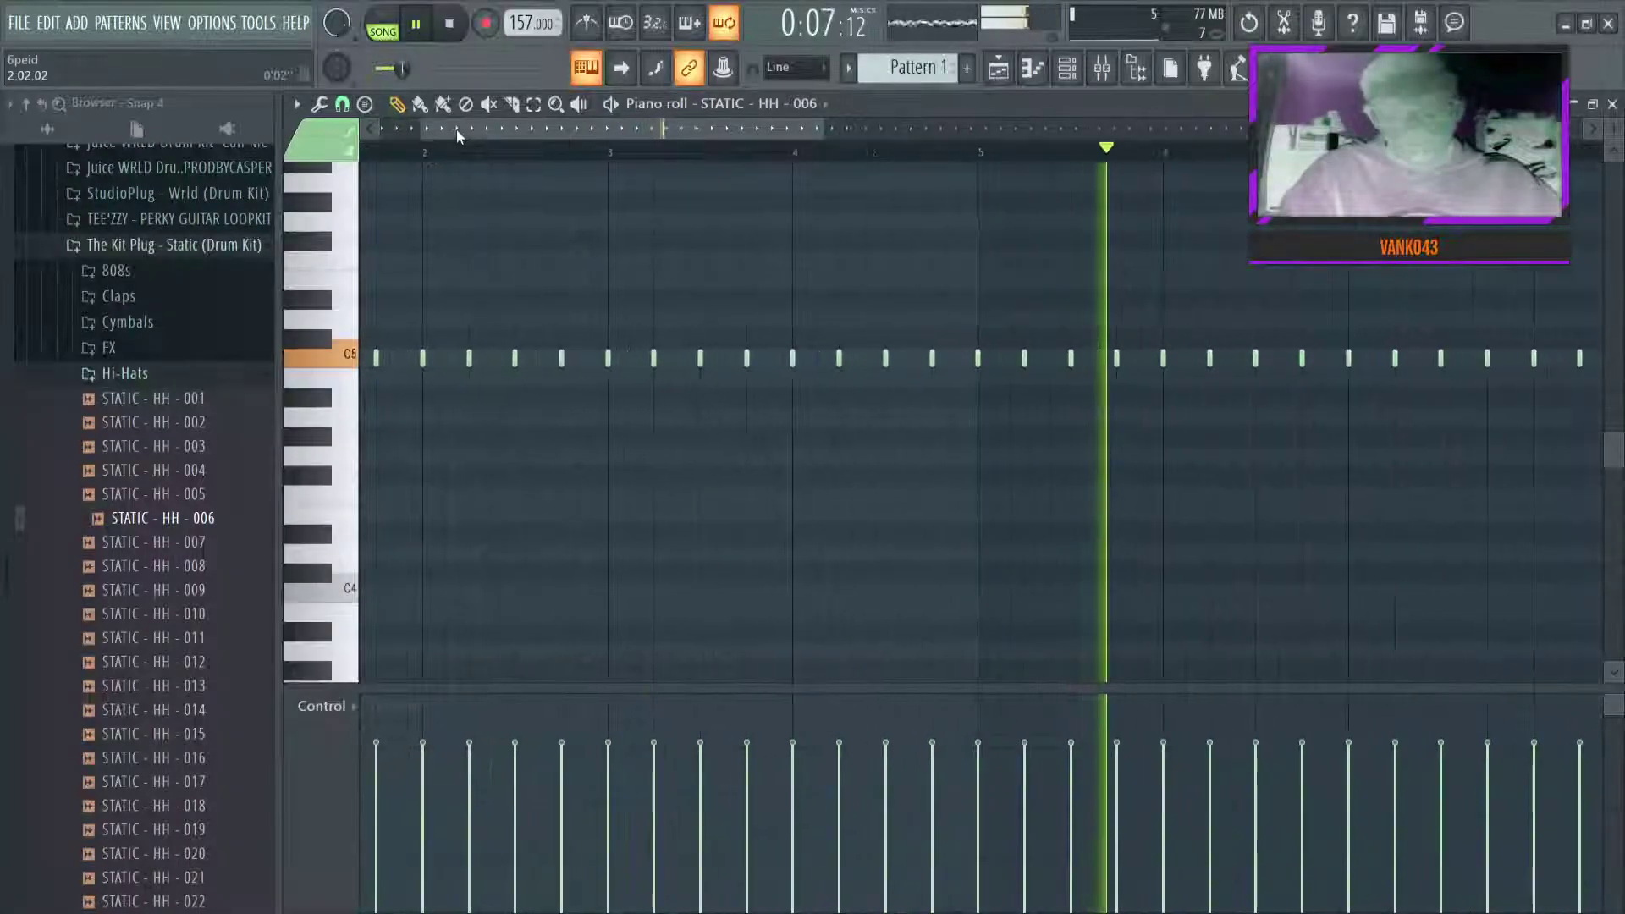
scroll(508, 154, "down", 1)
key("ctrl+z")
Clone the hi-hat notes half a beat later to make eighth notes, and lower the velocity of the cloned notes
scroll(399, 152, "up", 3)
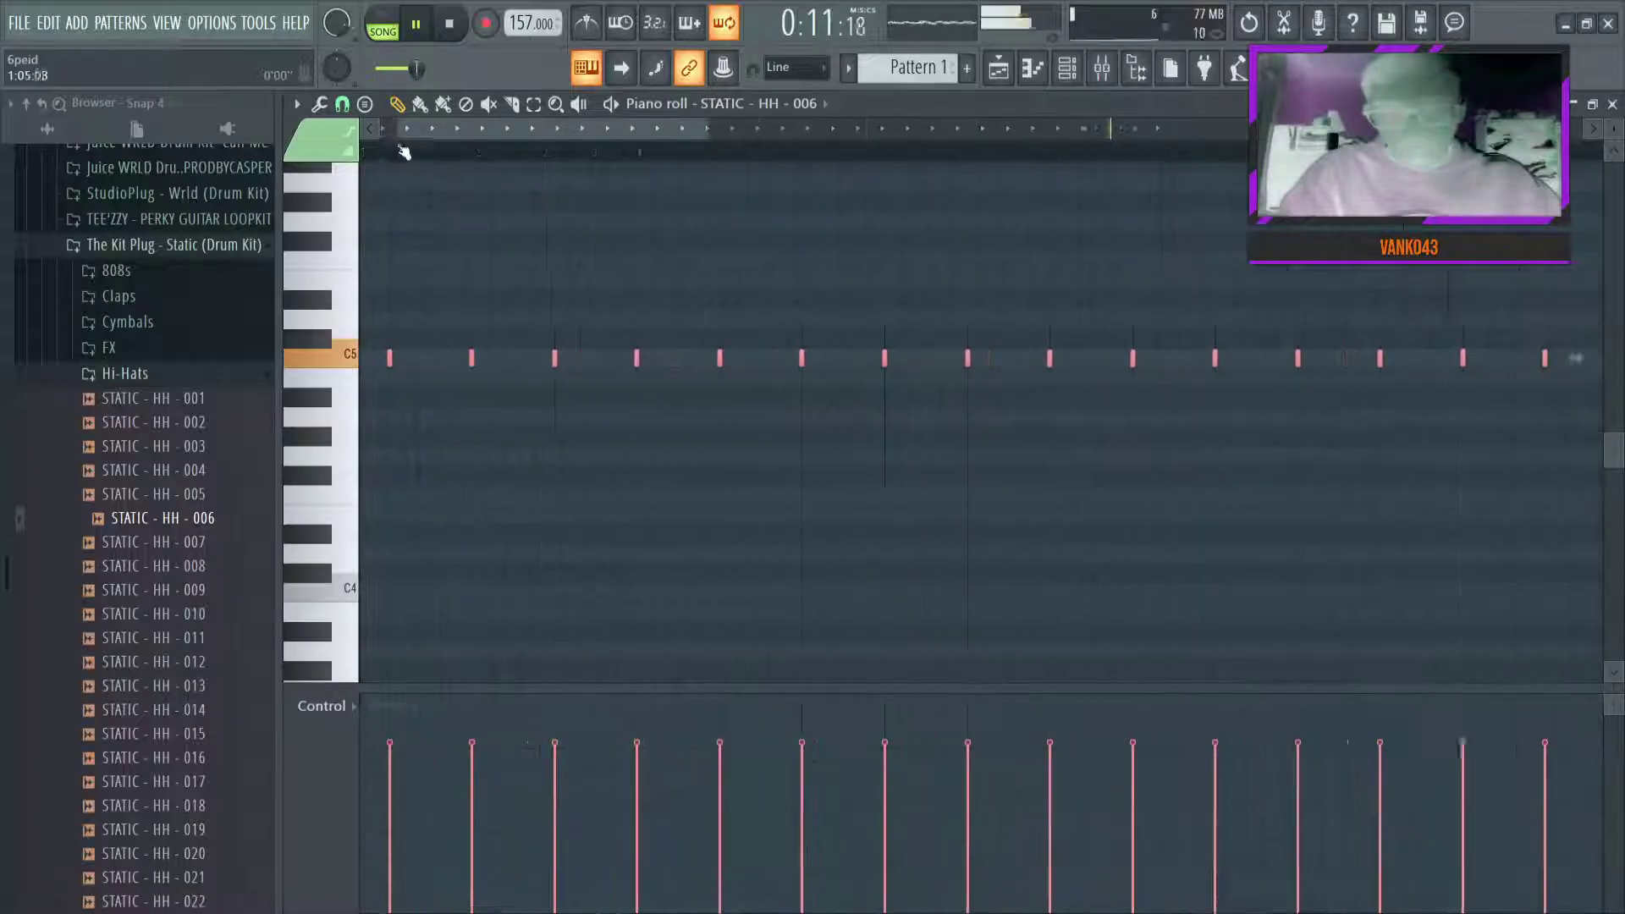
left_click_drag(461, 360, 498, 359, "shift")
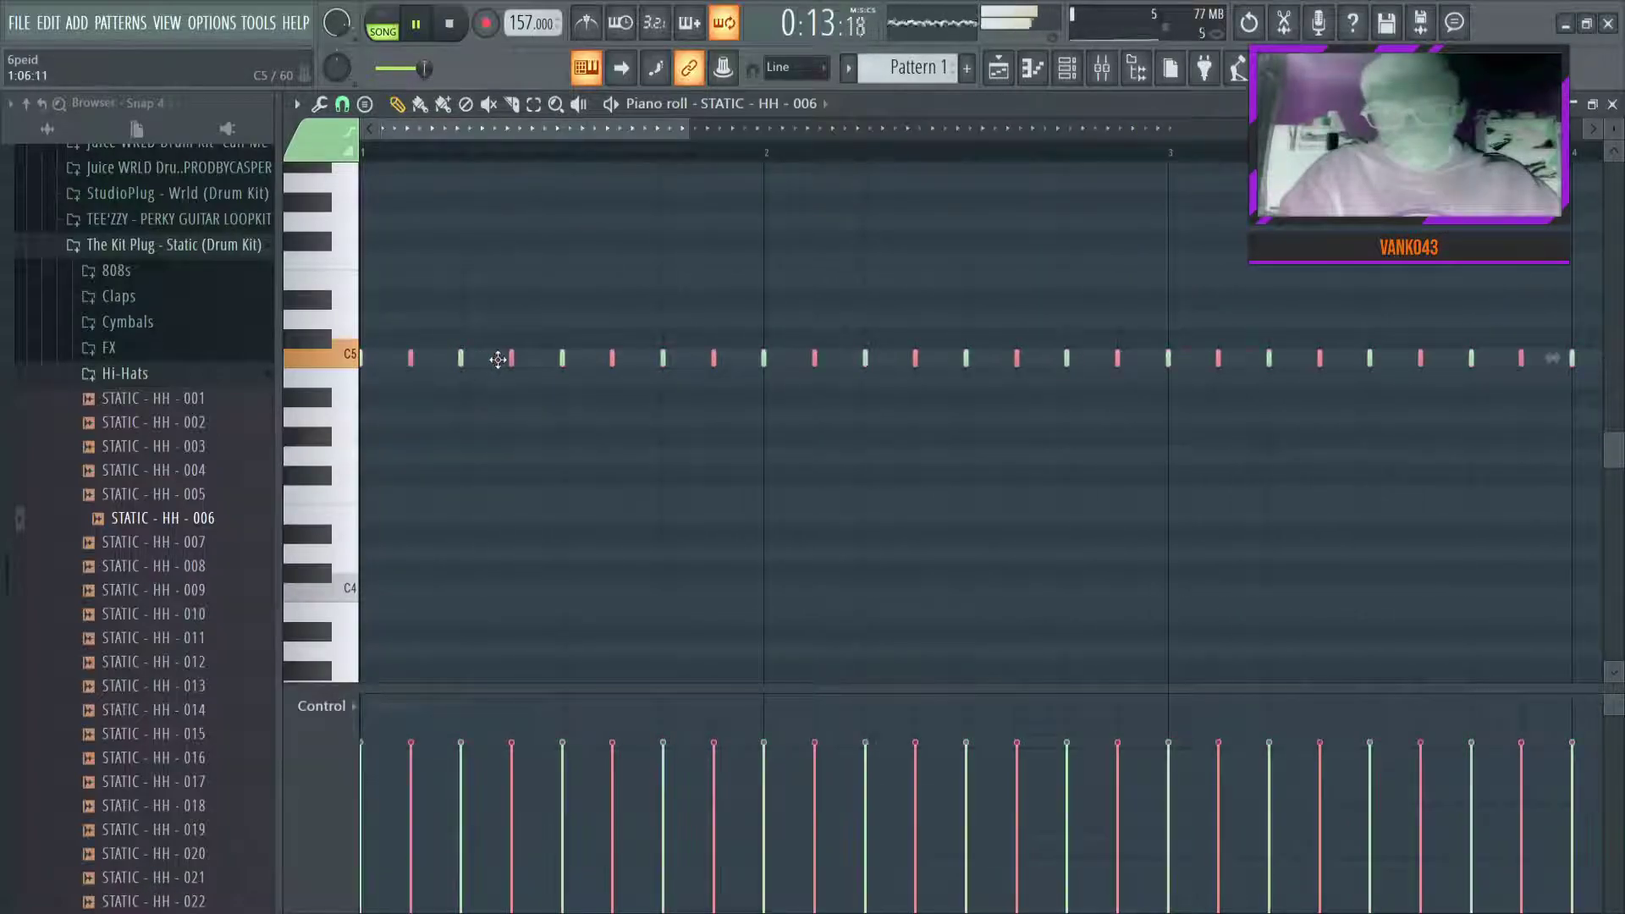
key("space")
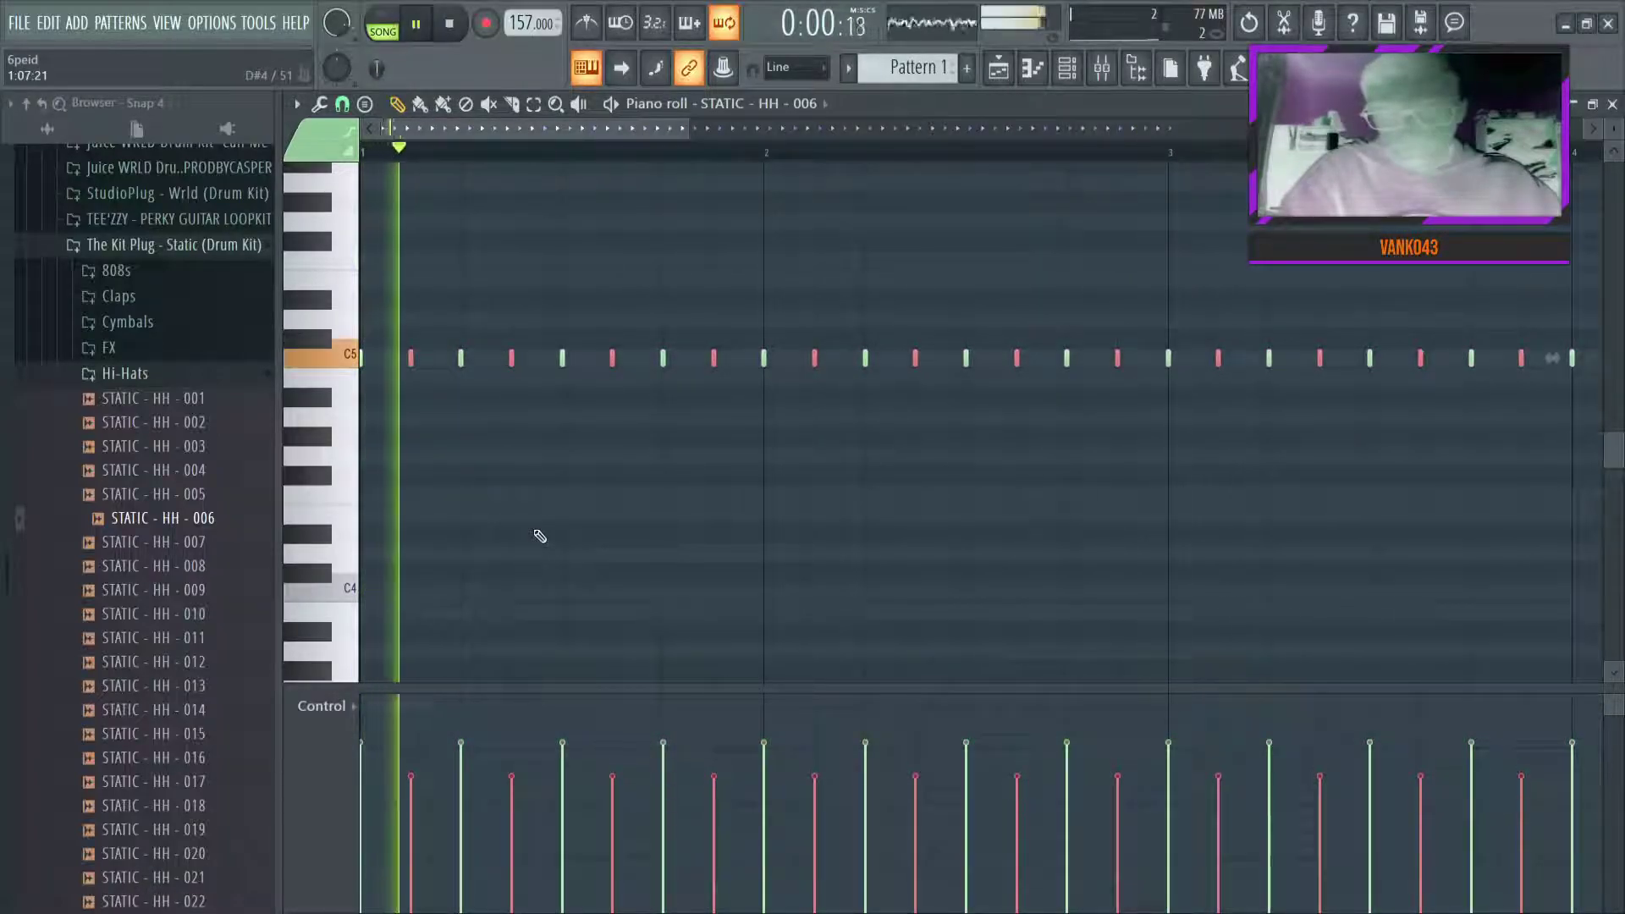
key("ctrl+d")
Audition other STATIC hi-hats and add STATIC - HH - 018 as a channel with the same pattern as STATIC - HH - 006
left_click(997, 72)
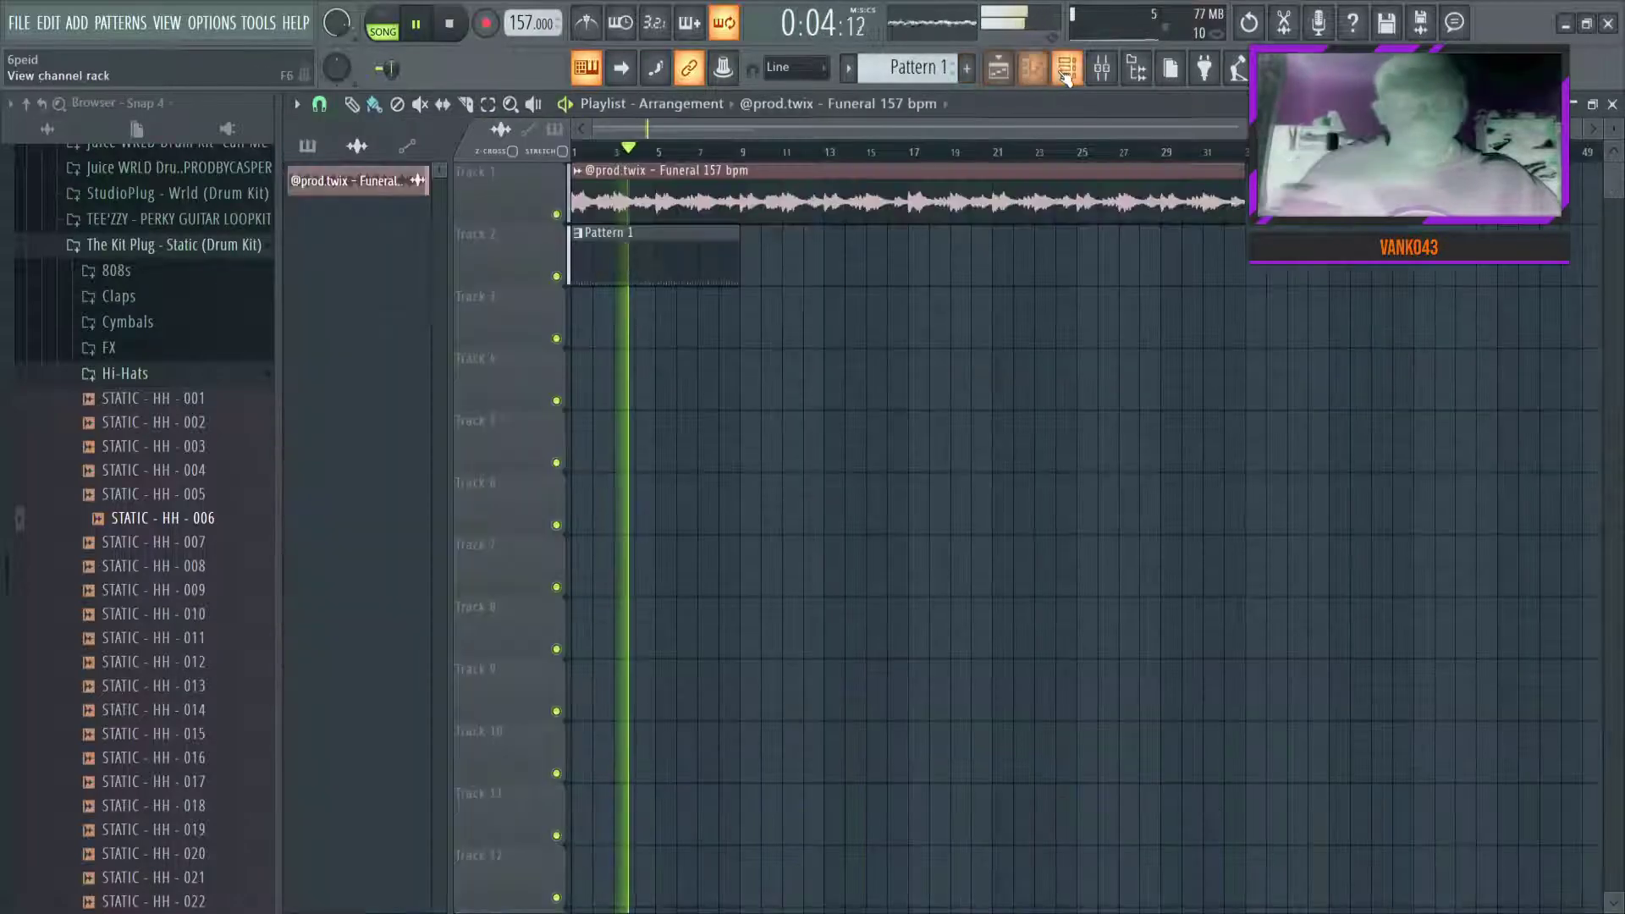
left_click(1068, 74)
key("space")
left_click(164, 605)
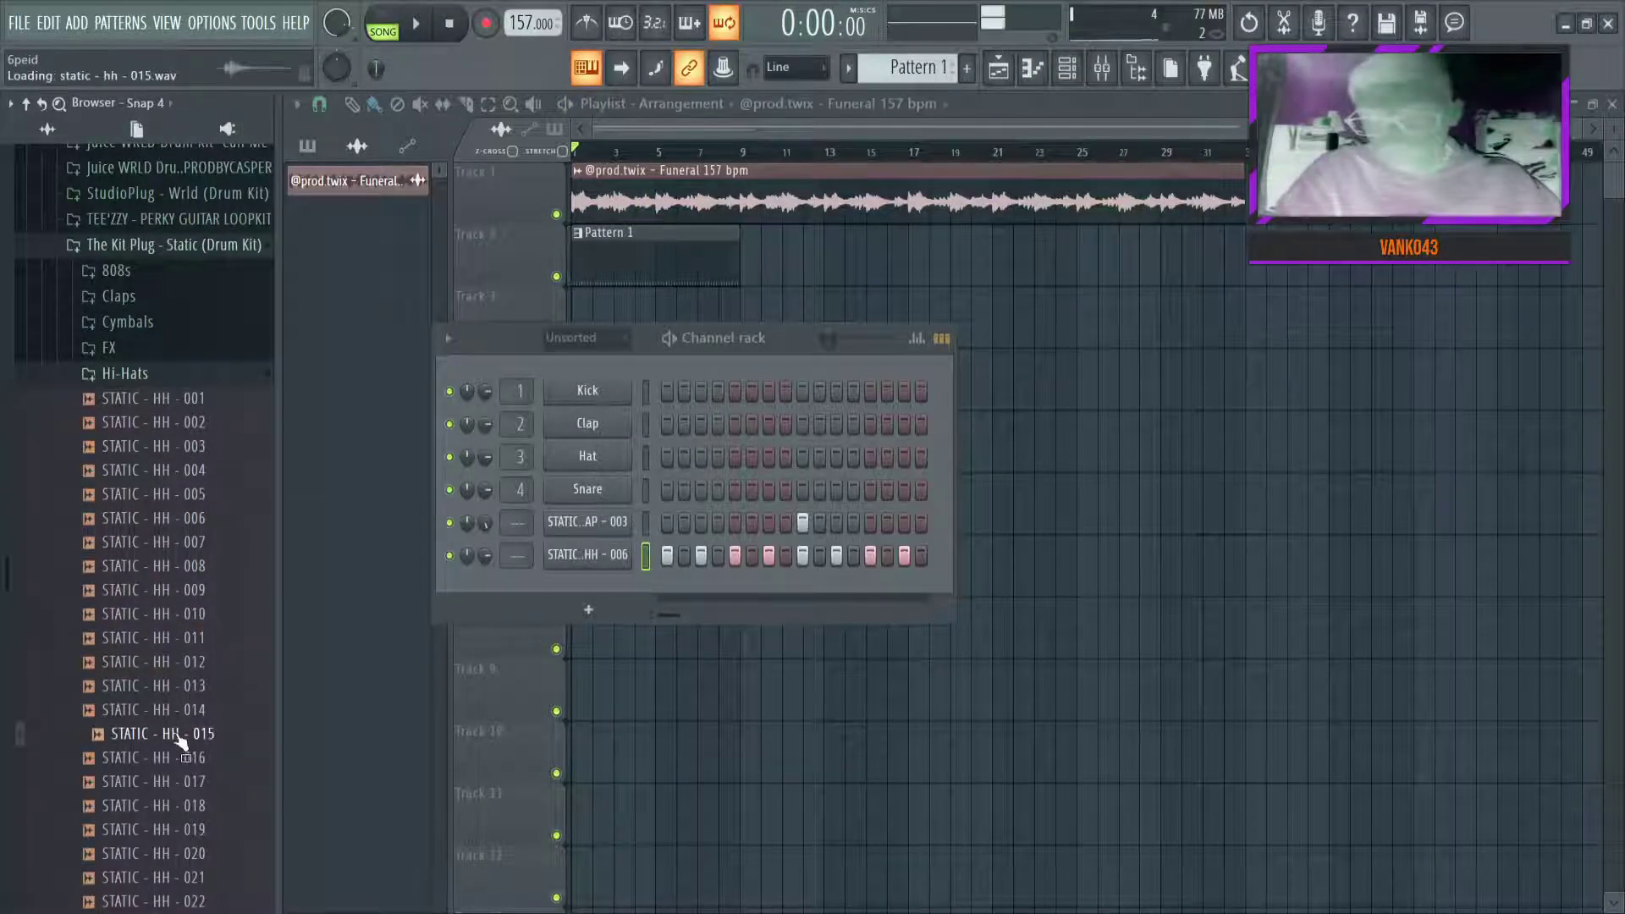
scroll(180, 742, "down", 5)
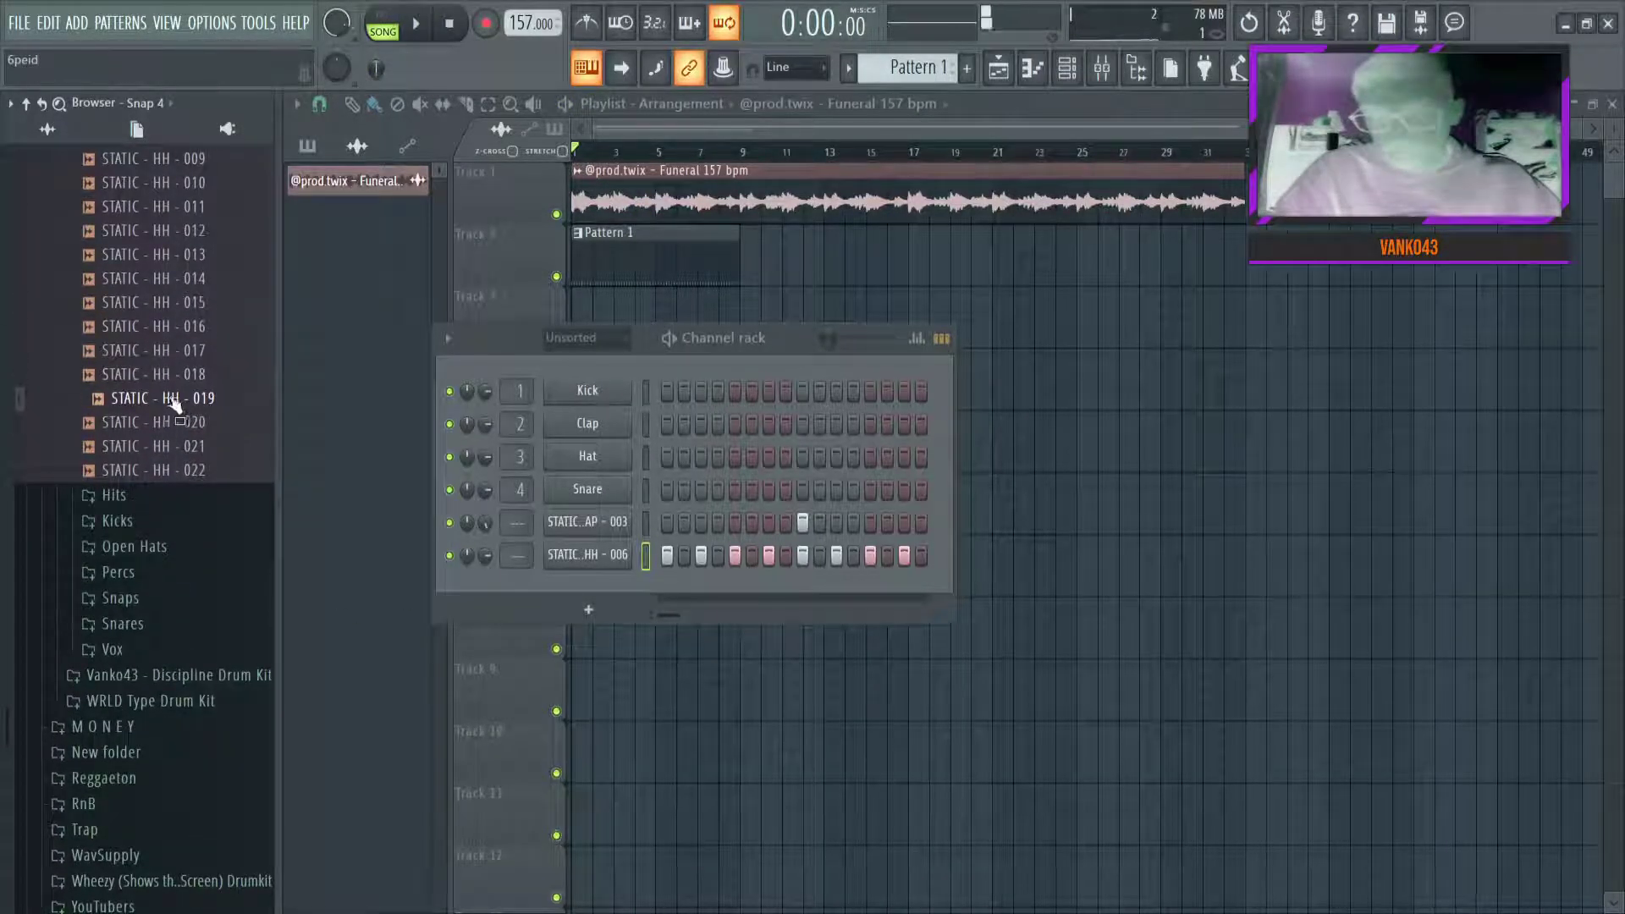
left_click_drag(567, 586, 687, 586)
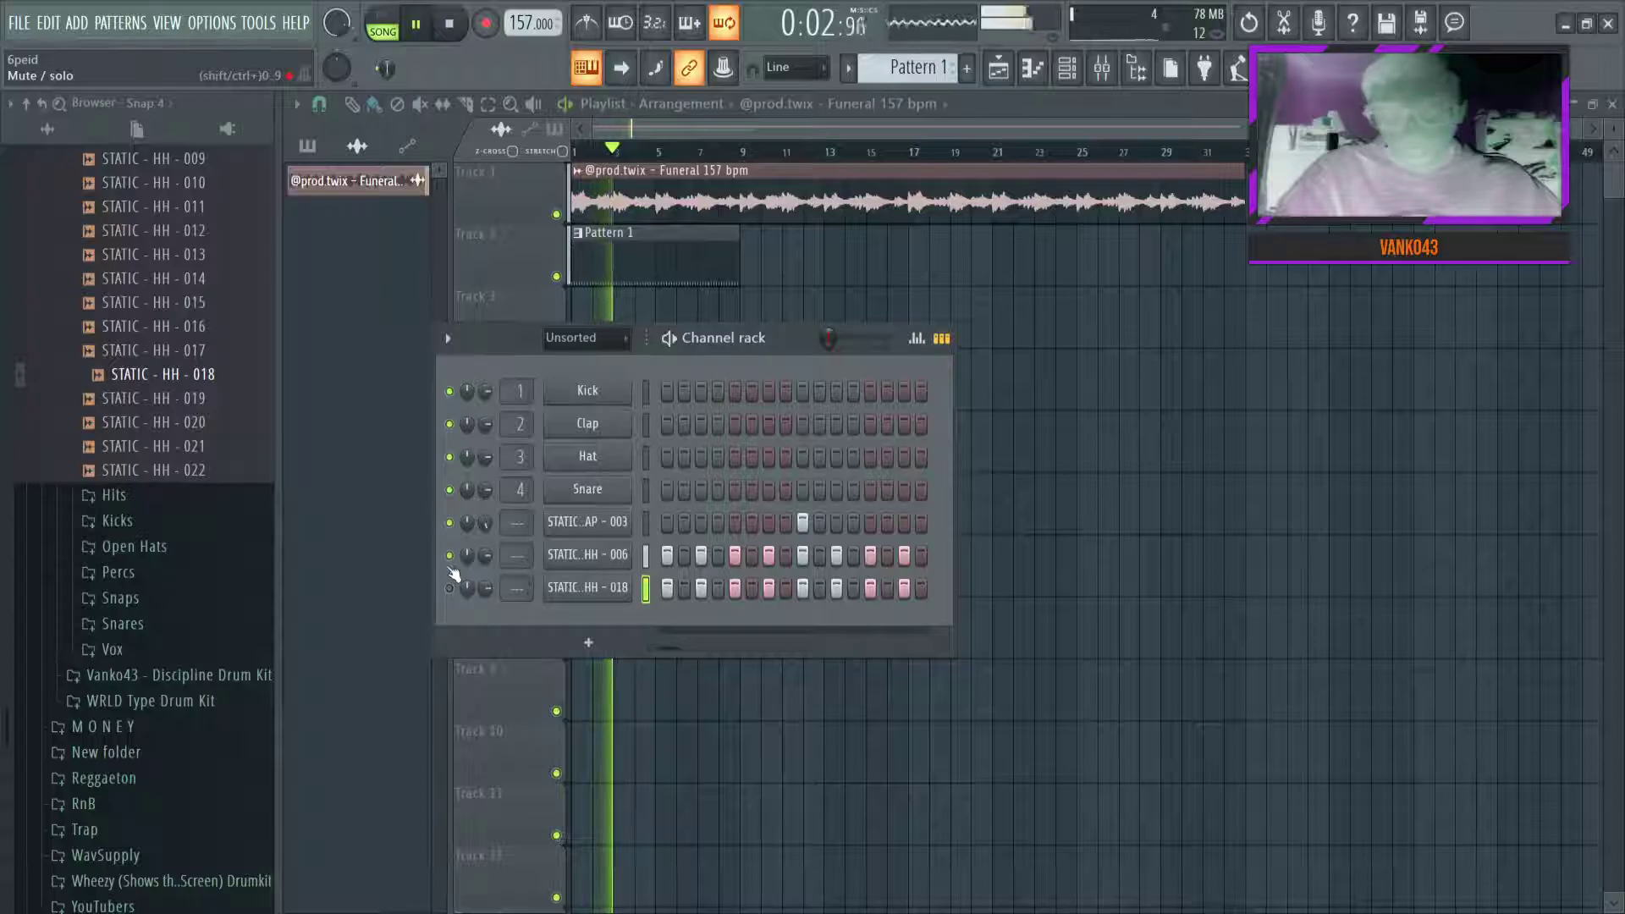
Audition the STATIC 808s, add STATIC - 808 - 020 as a channel with a hit on step 1, and check its sampler settings
scroll(219, 454, "up", 10)
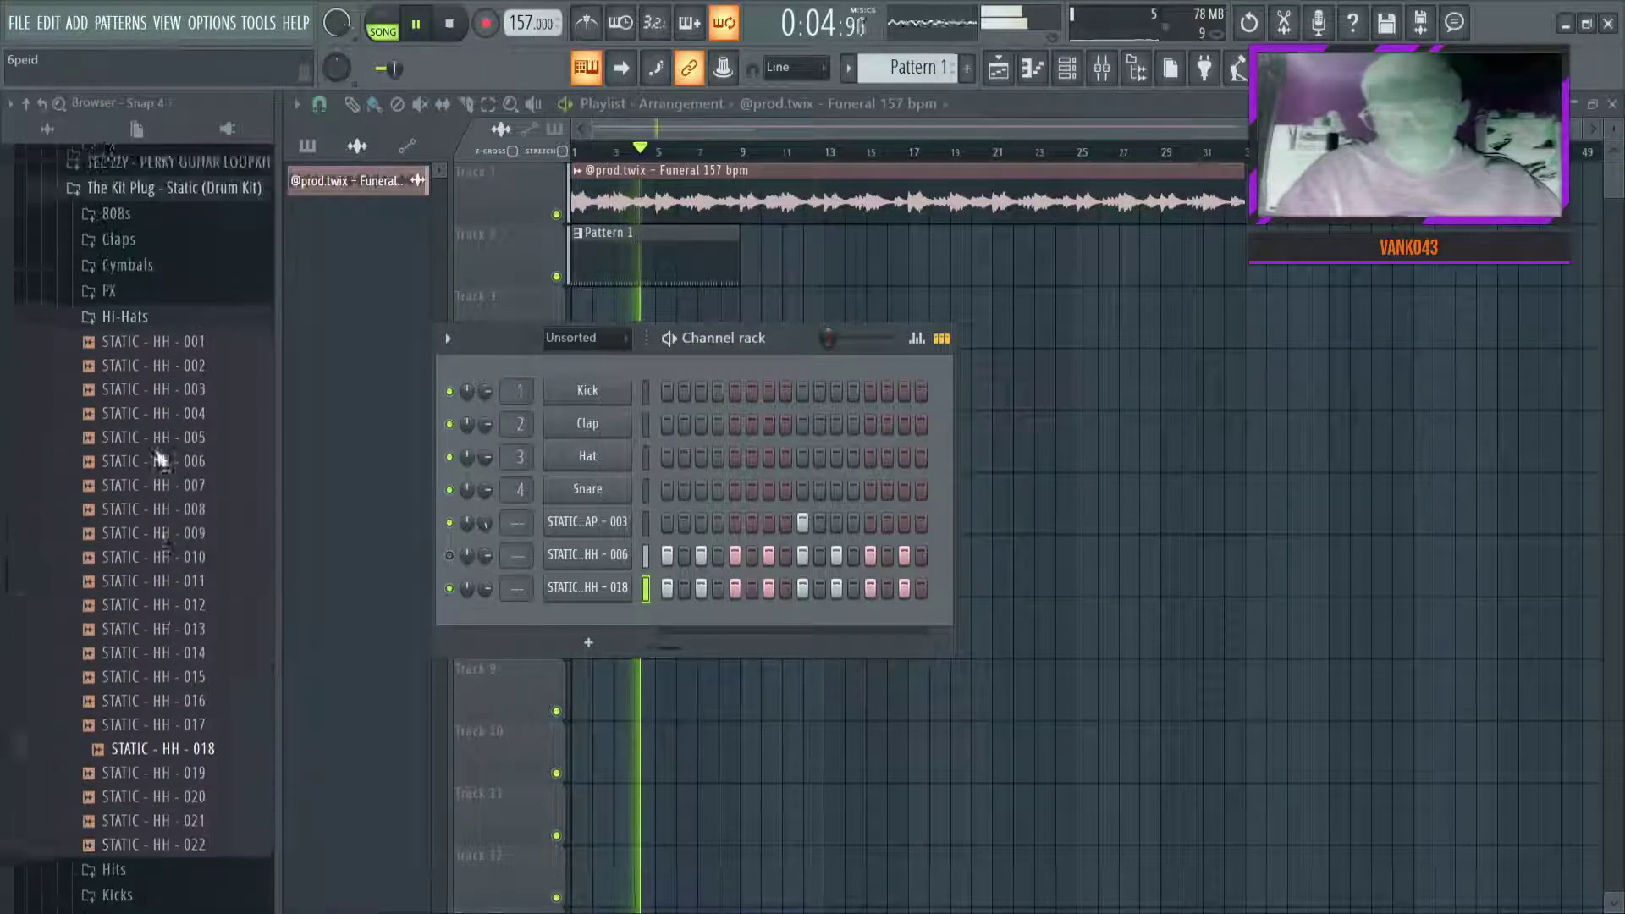
left_click(173, 531)
left_click(173, 532)
left_click(116, 558)
scroll(140, 584, "down", 4)
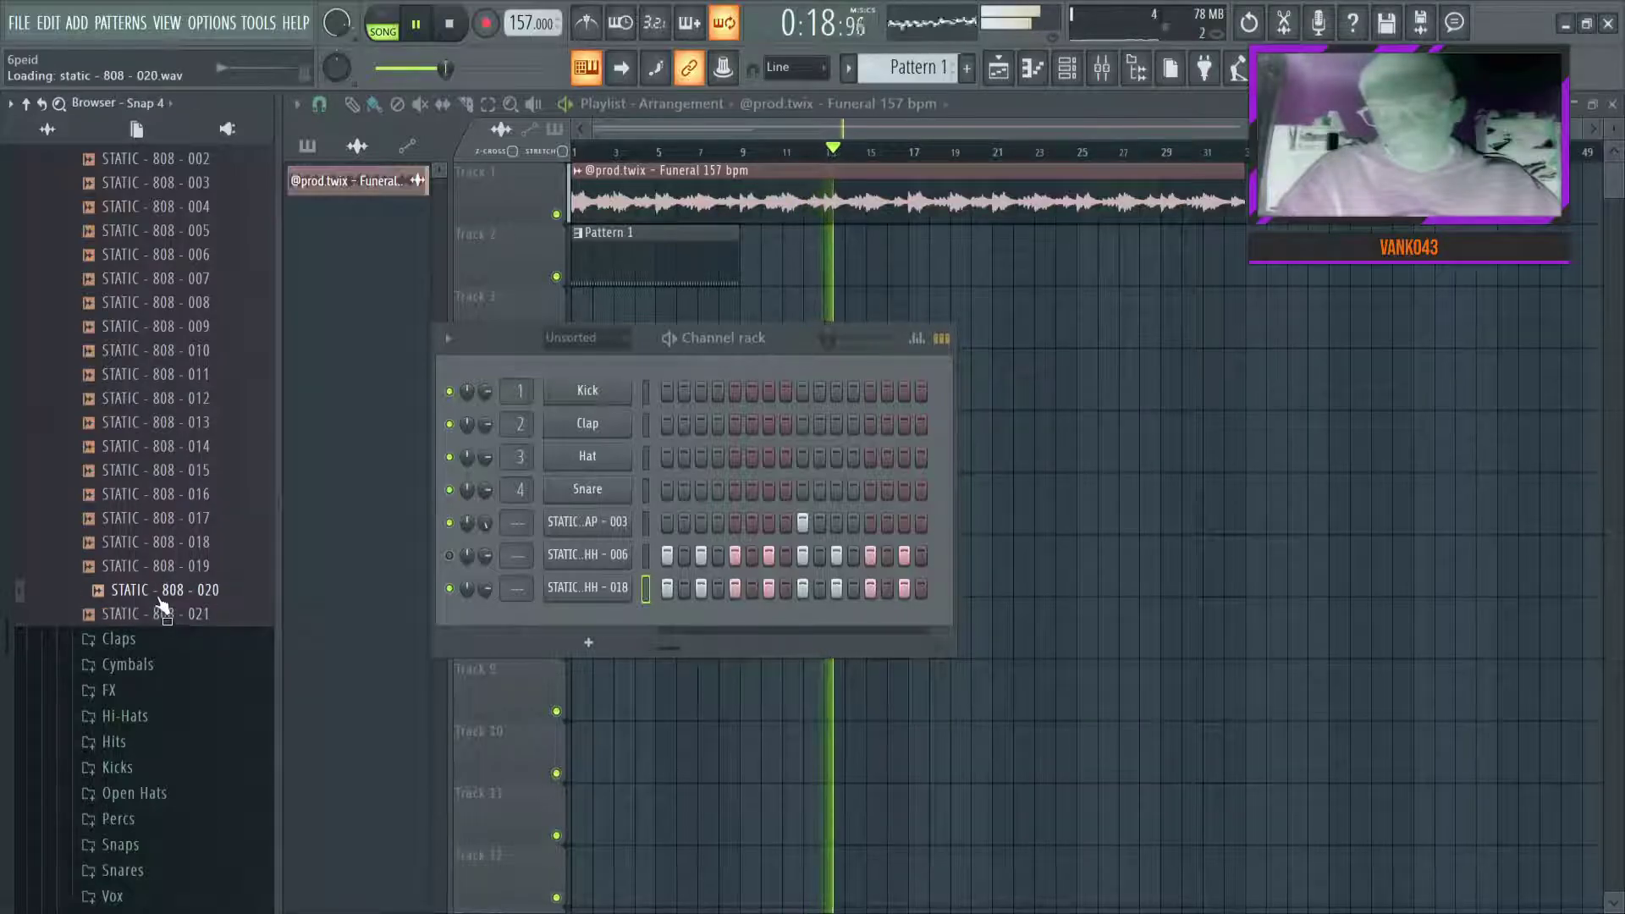
left_click_drag(559, 520, 576, 510)
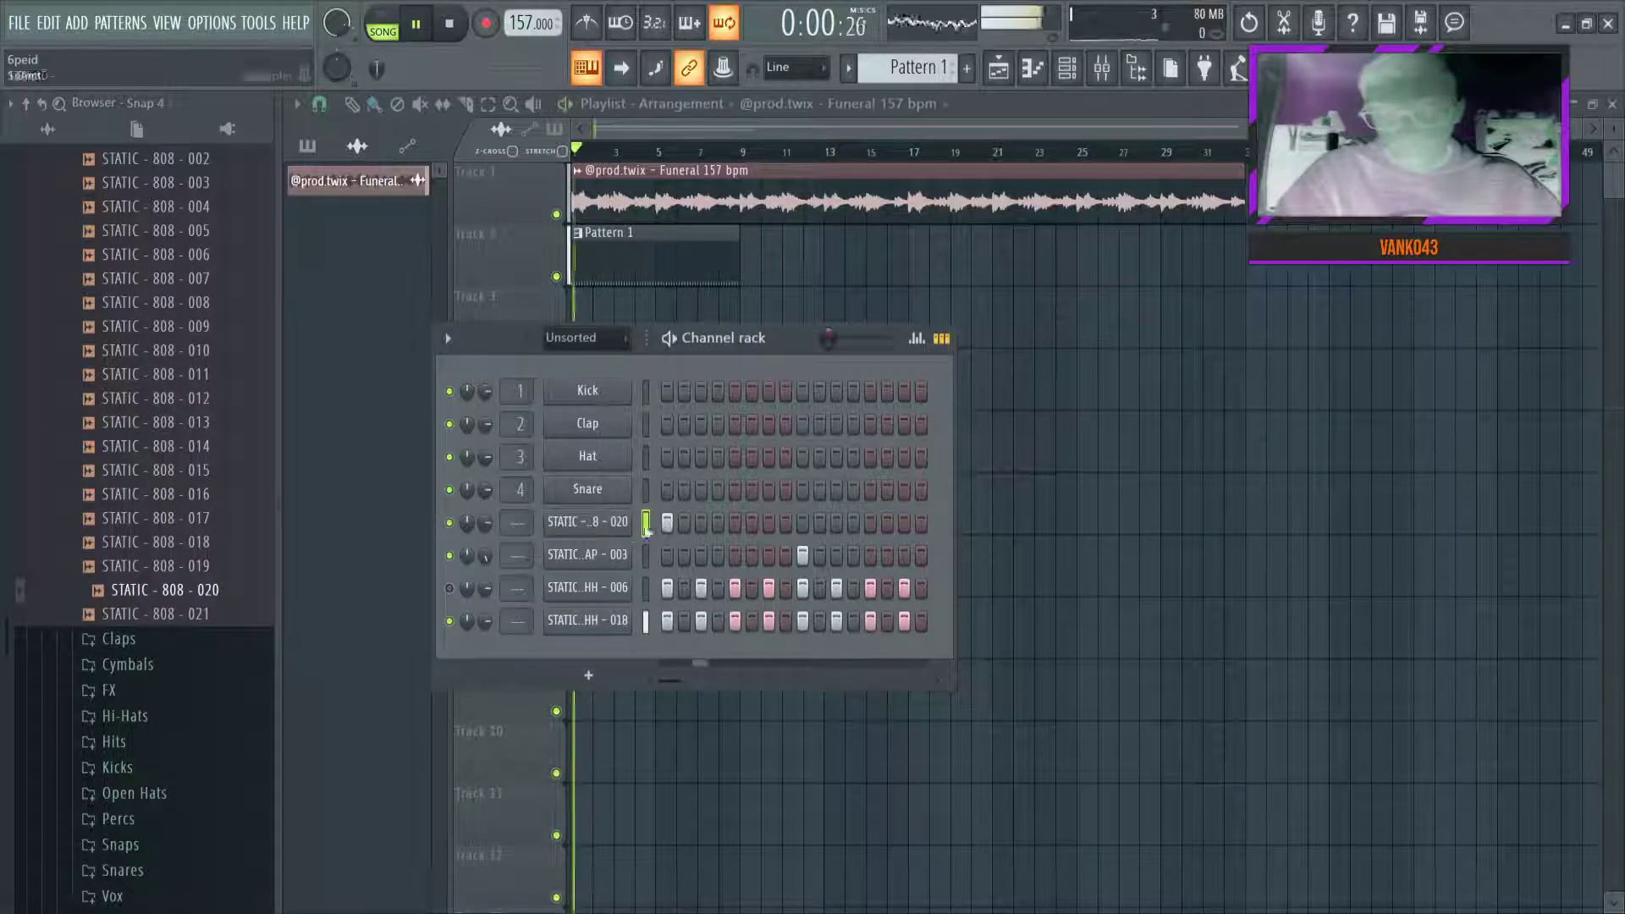
left_click(596, 524)
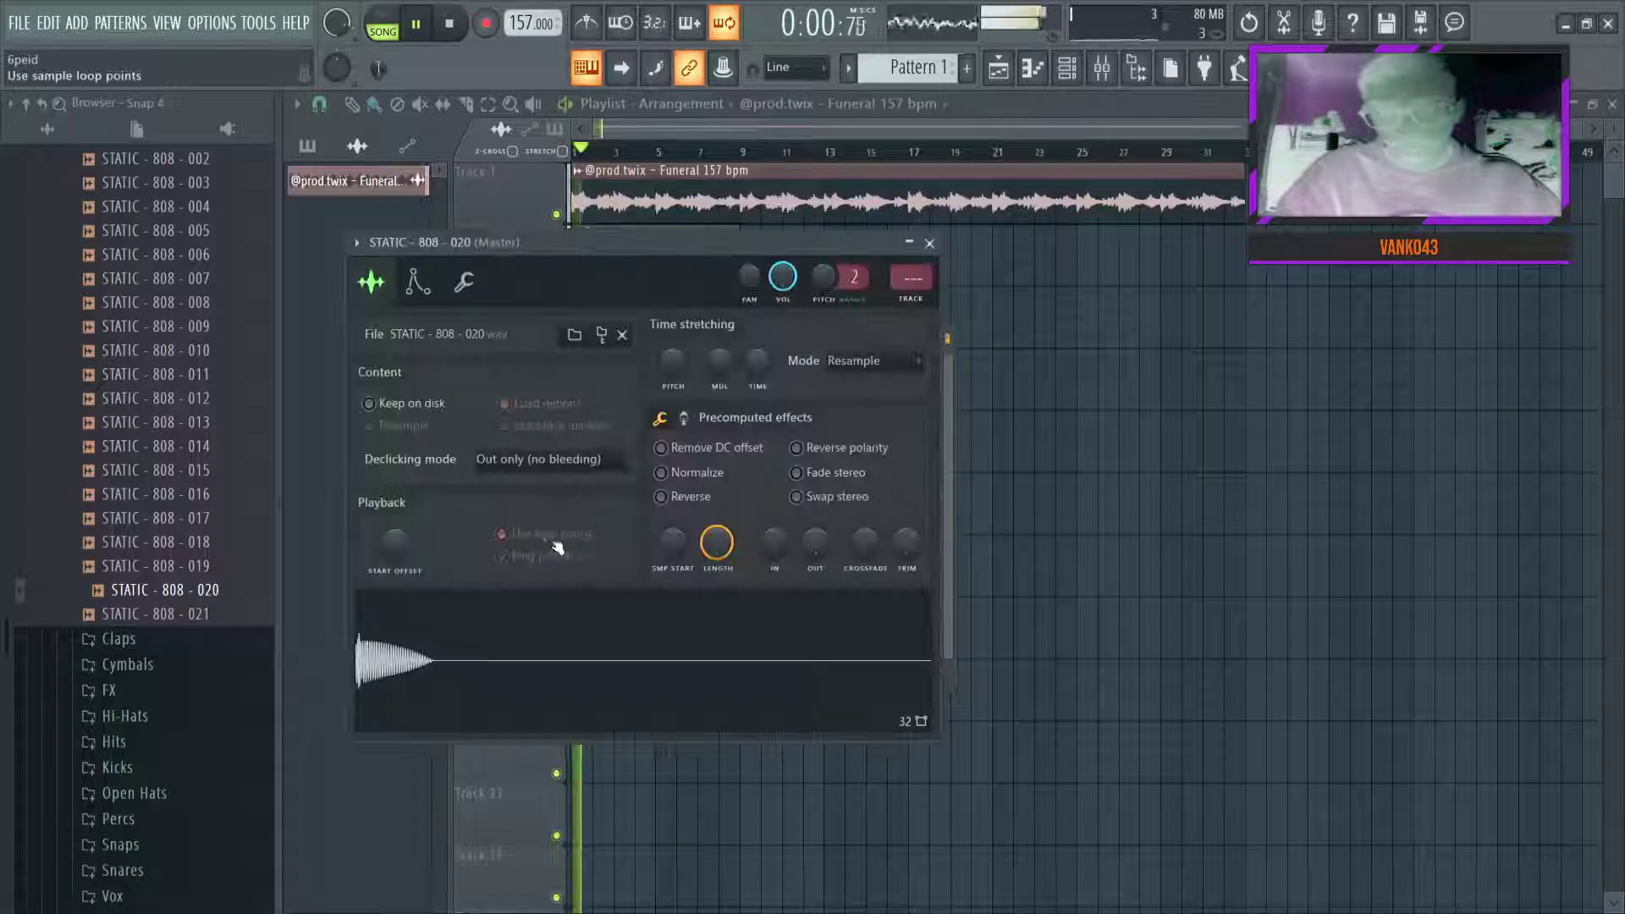
left_click(931, 245)
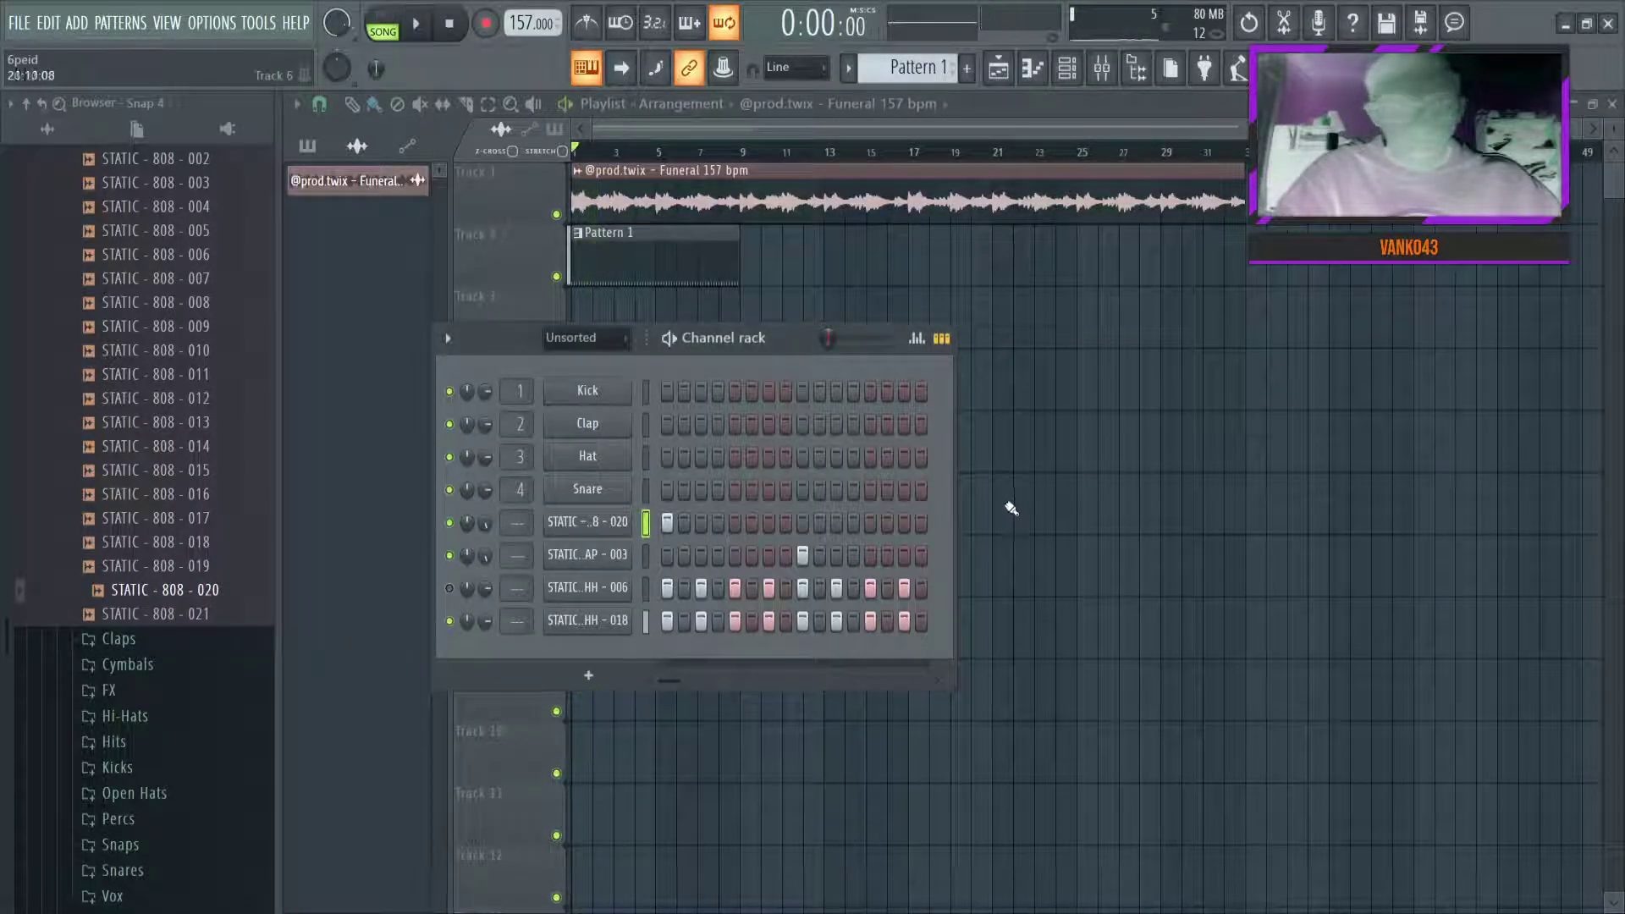
Widen the channel rack, add 808 hits on steps 27, 33, 39 and 45, and delete the STATIC - HH - 006 channel
left_click_drag(956, 499, 1619, 573)
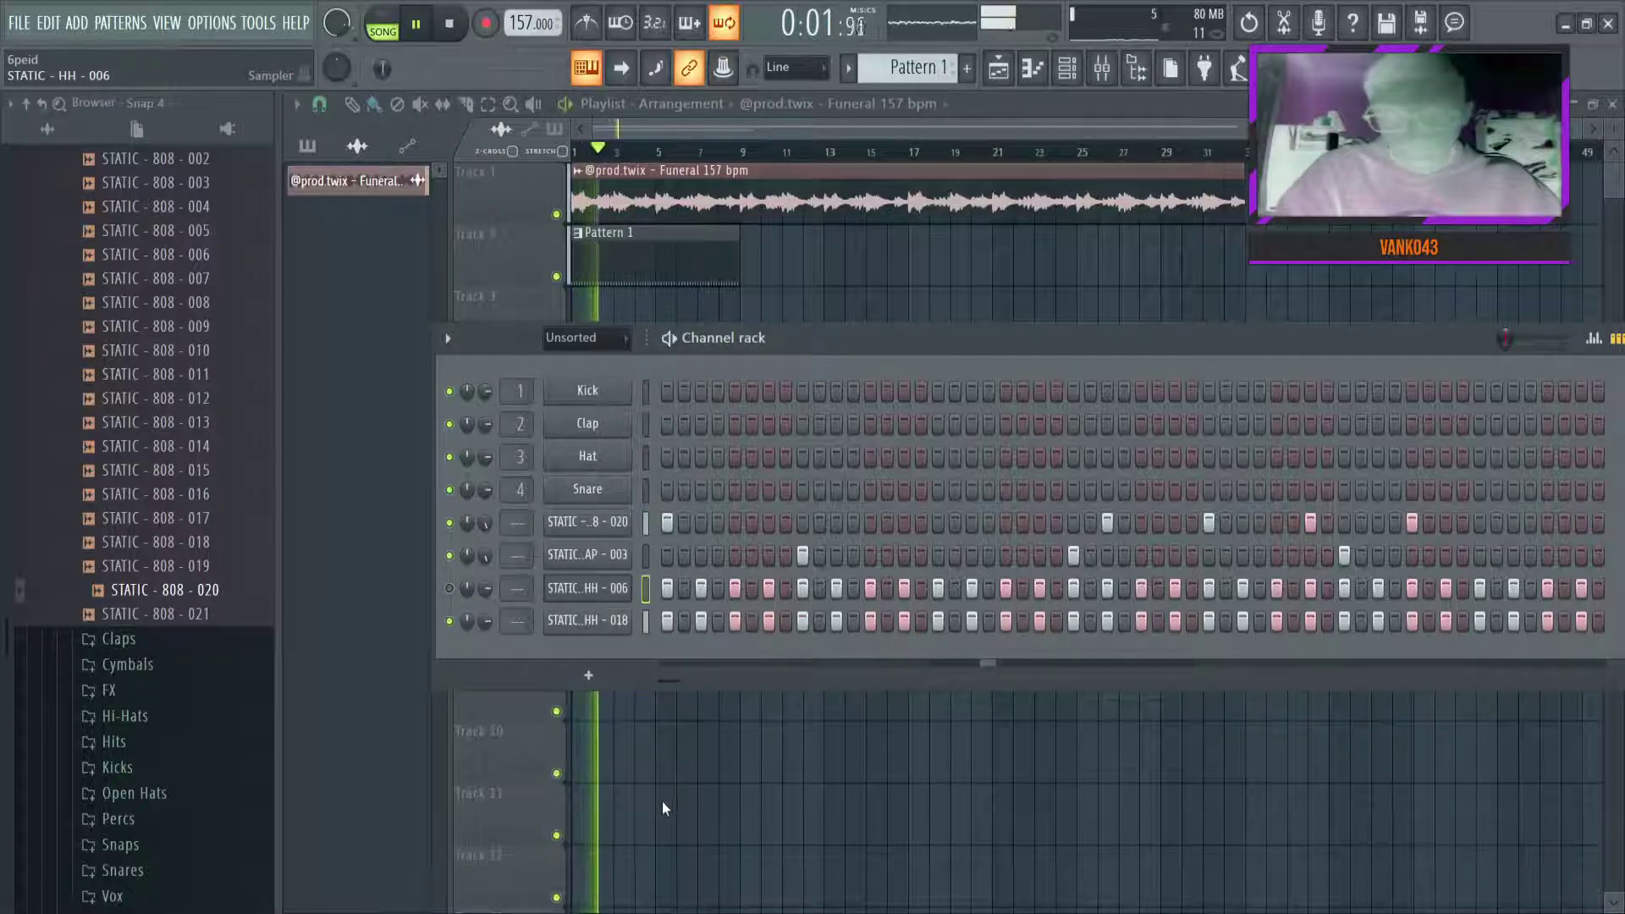
key("alt+Delete")
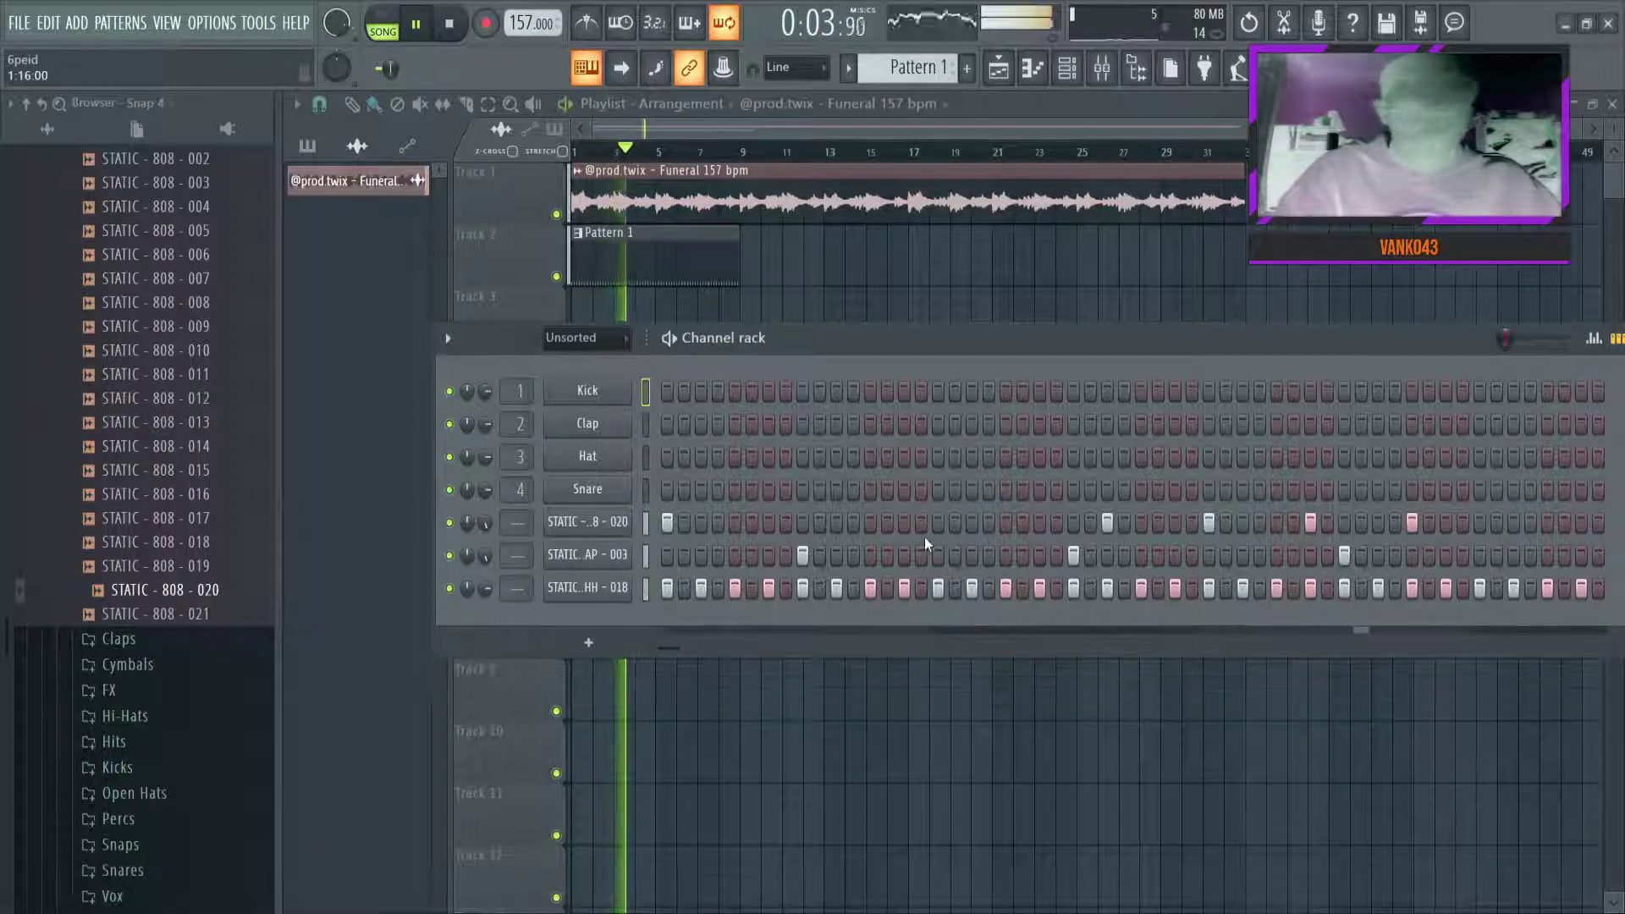
Raise the STATIC - 808 - 020 notes on steps 33 and 39 of the piano roll from C5 to F5
left_click(1035, 73)
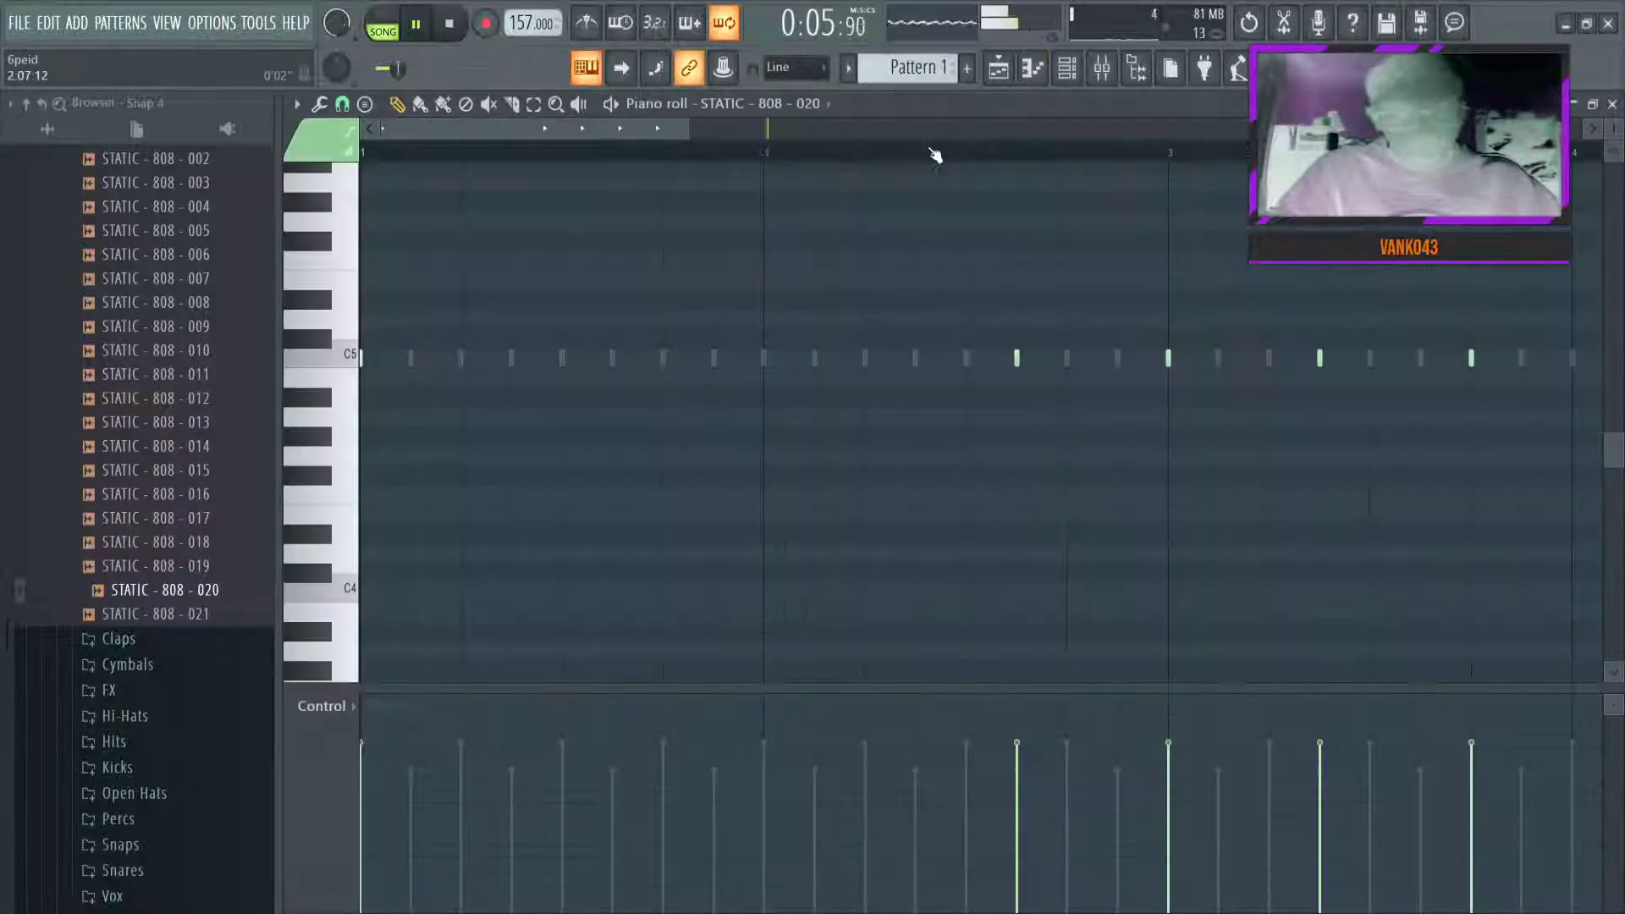
key("shift+Up")
key("shift+Up")
key("shift+Up")
key("shift+Up")
key("space")
left_click(957, 372)
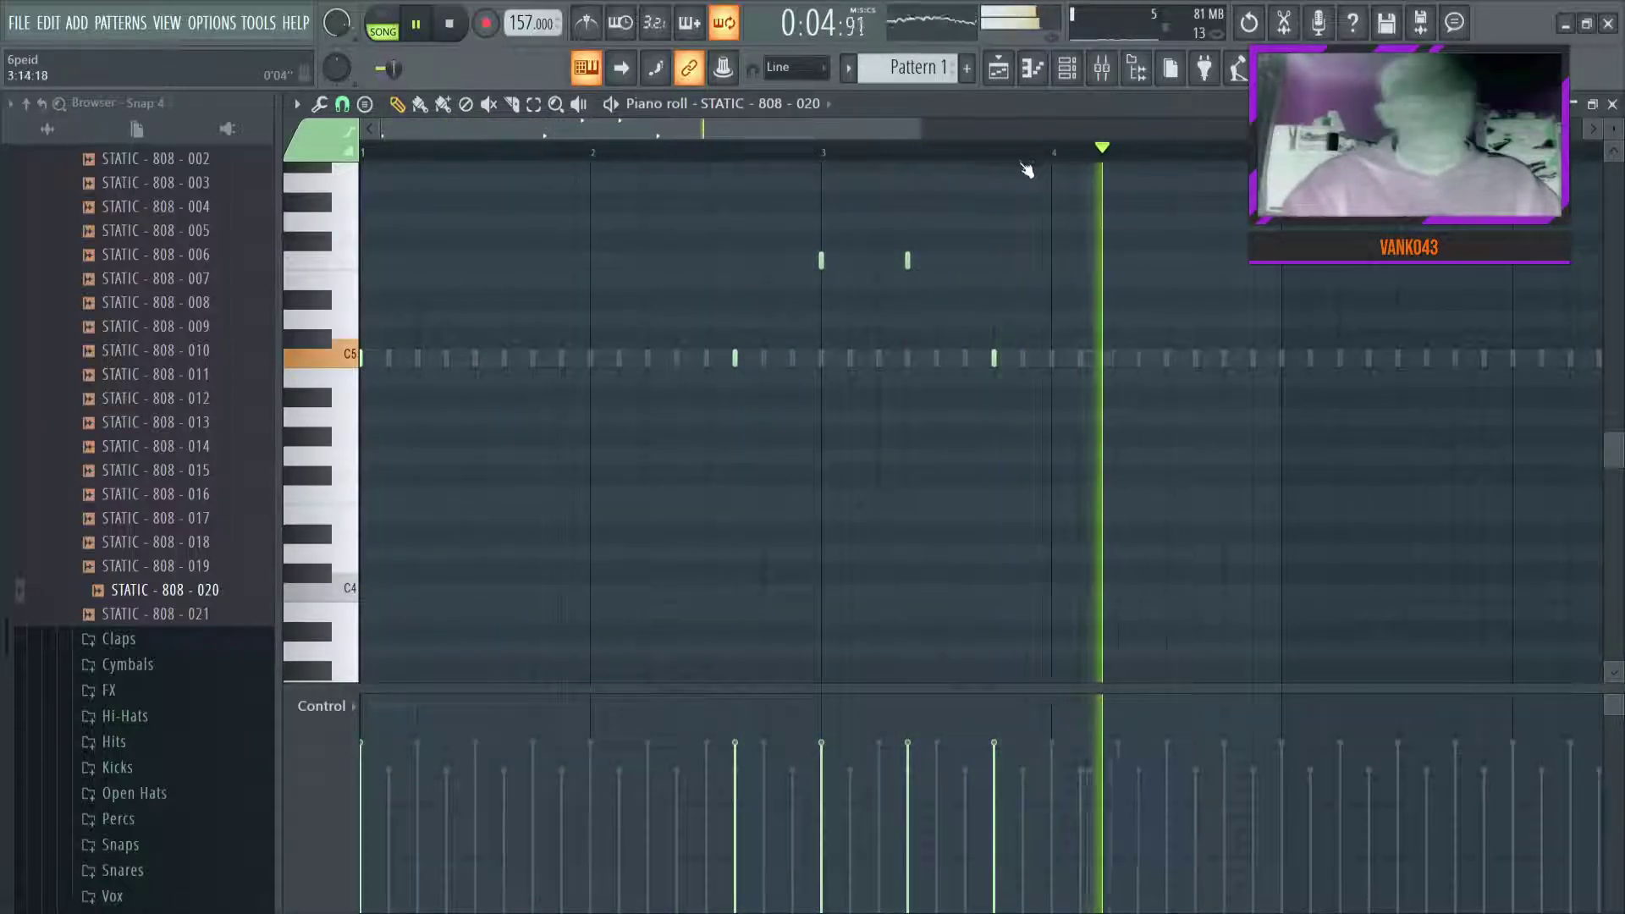
Lengthen the 808 notes to about one and a half beats, duplicate the four-bar phrase into bars 5 to 8, and play it
scroll(1020, 159, "down", 3)
key("space")
key("ctrl+a")
key("ctrl+b")
key("ctrl+a")
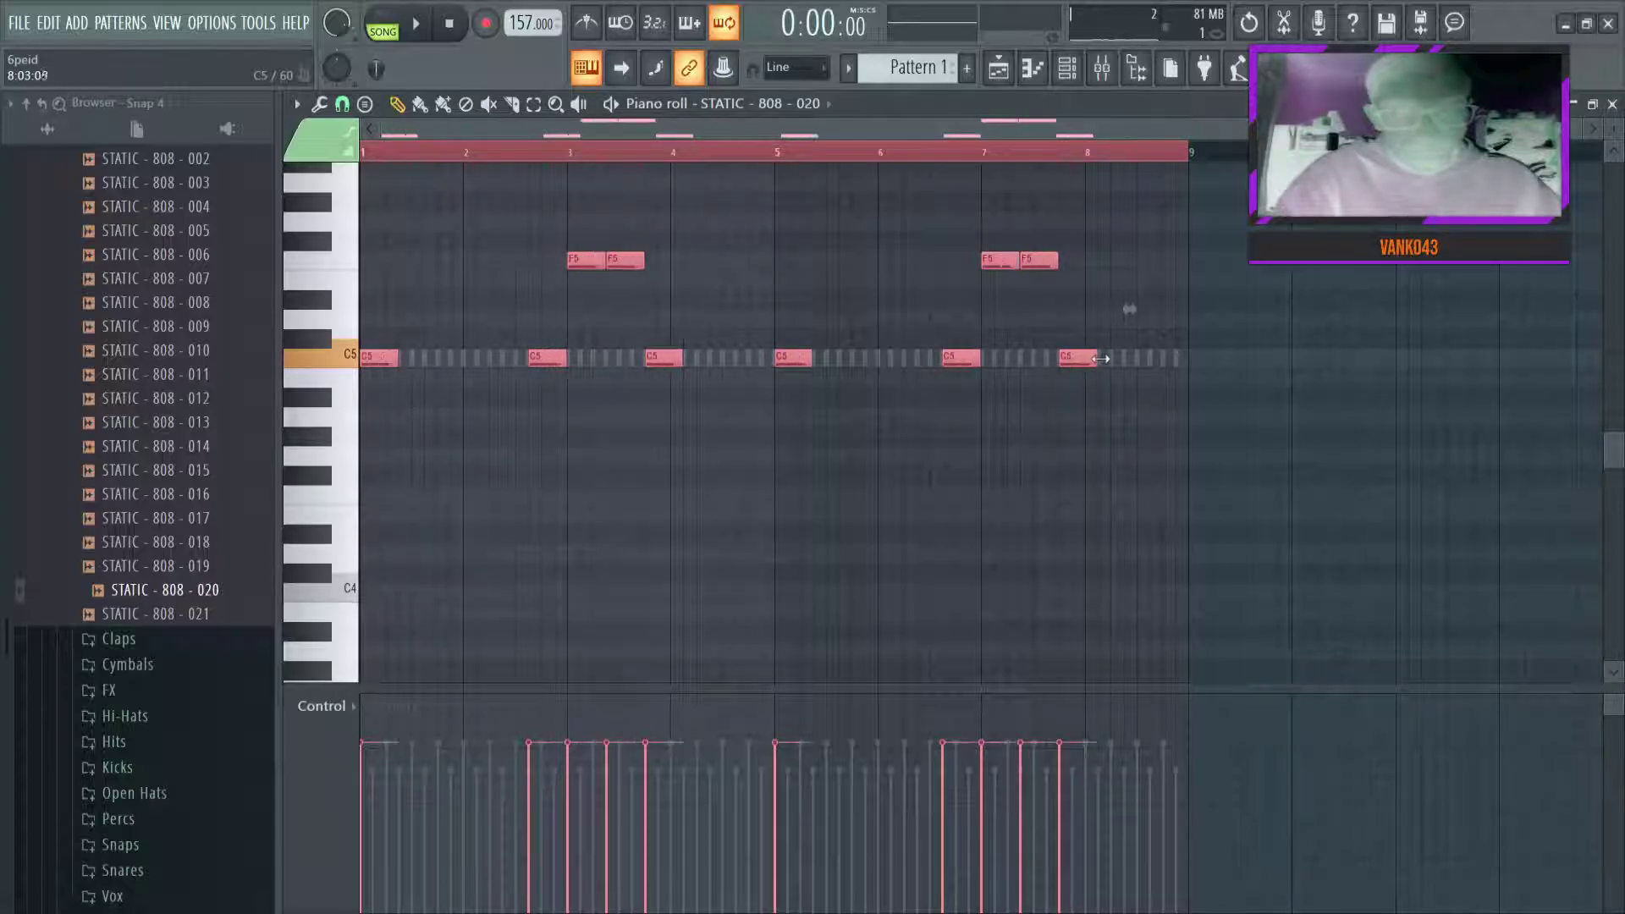
left_click(1041, 428)
key("space")
key("F6")
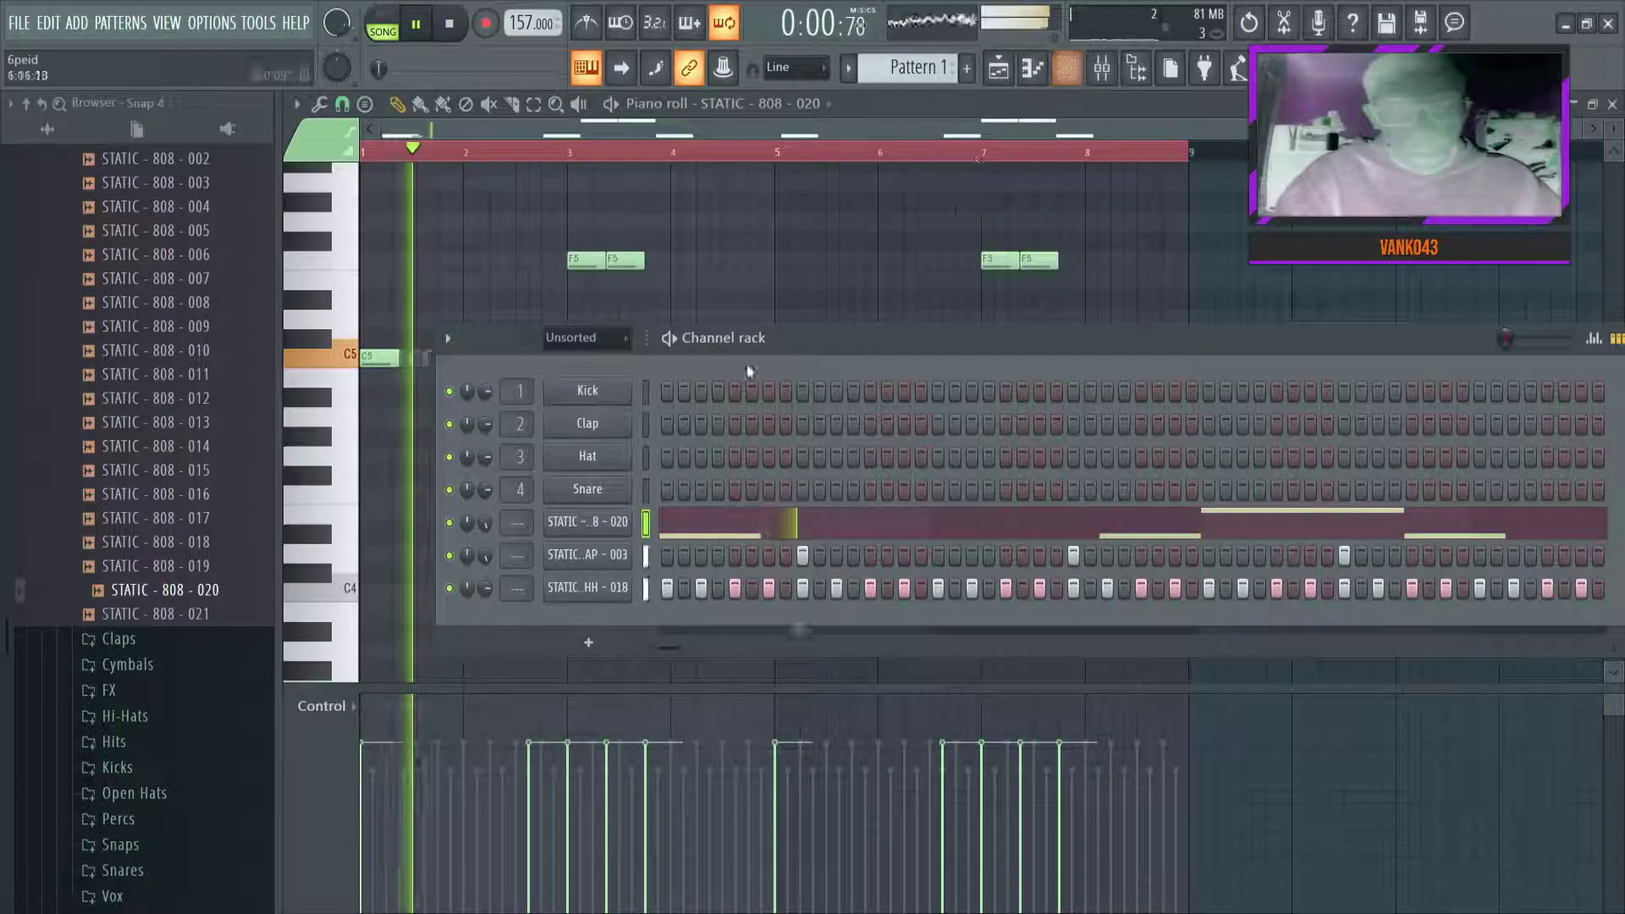
Enable the volume envelope of the STATIC - 808 - 020 channel with sustain and release at zero, and turn on Normalize for its sample
left_click(587, 519)
left_click(417, 283)
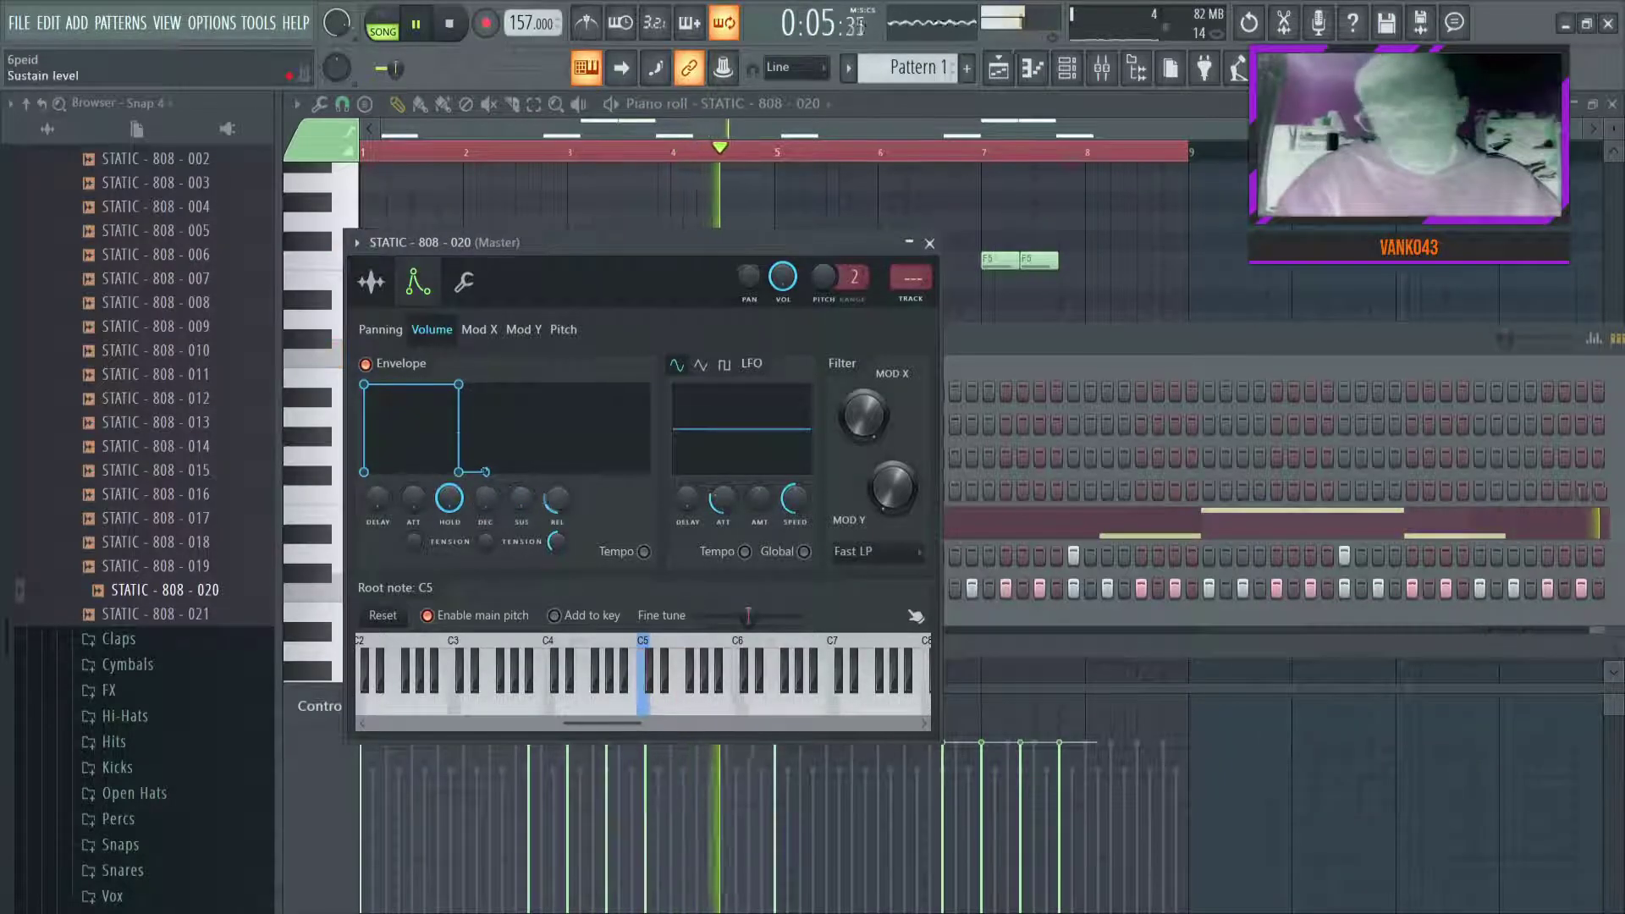
left_click(929, 244)
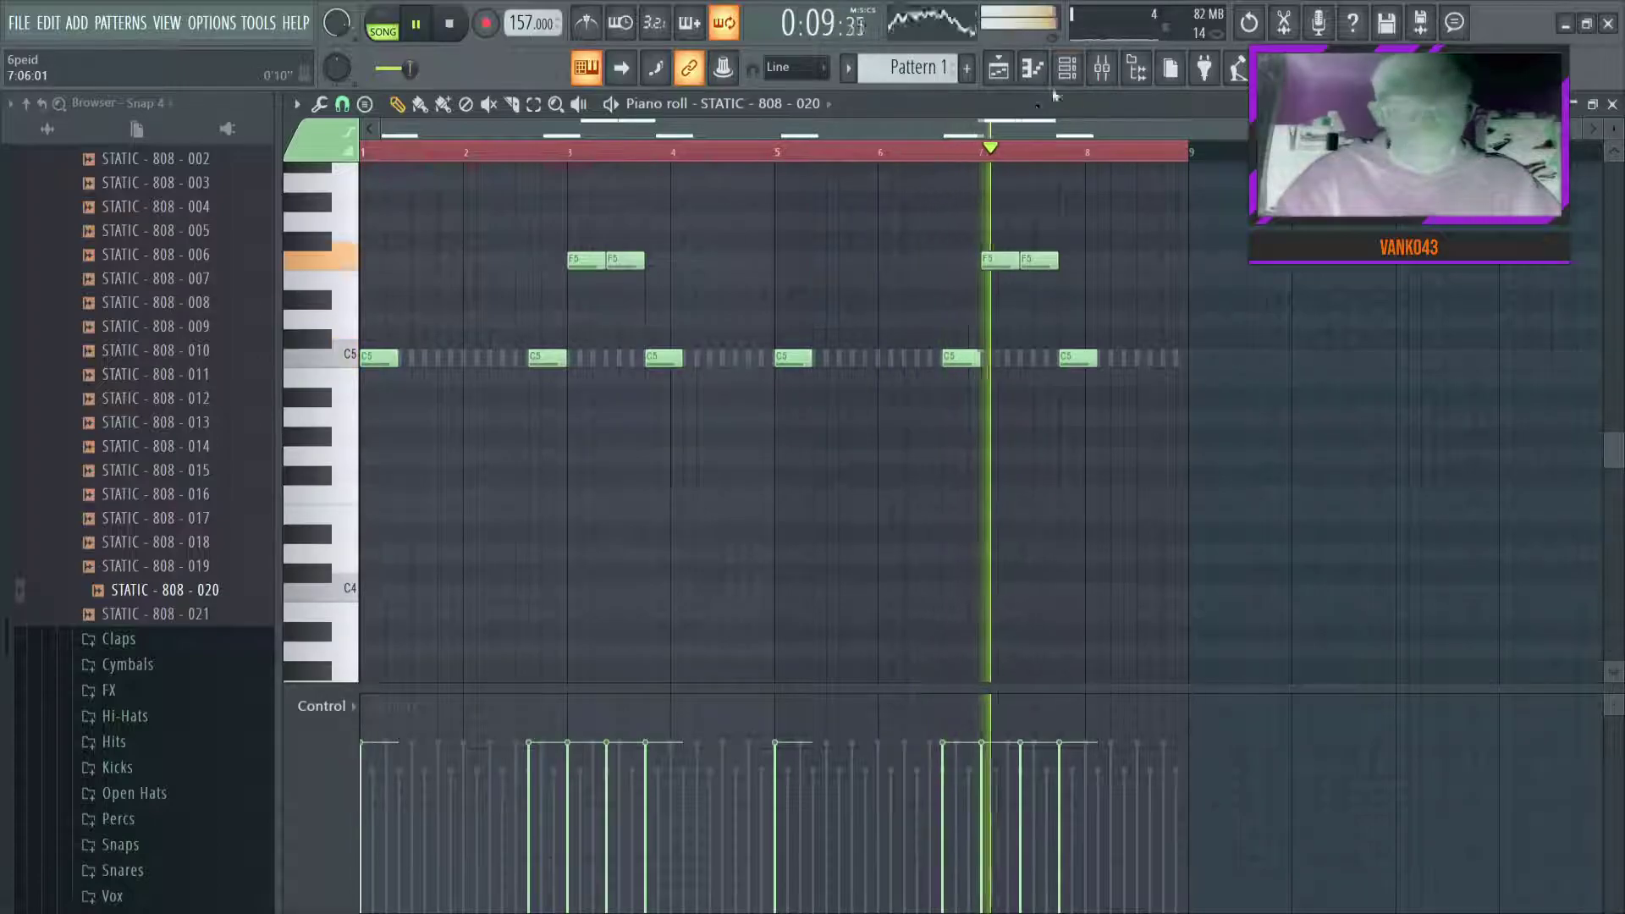
key("F6")
left_click(566, 525)
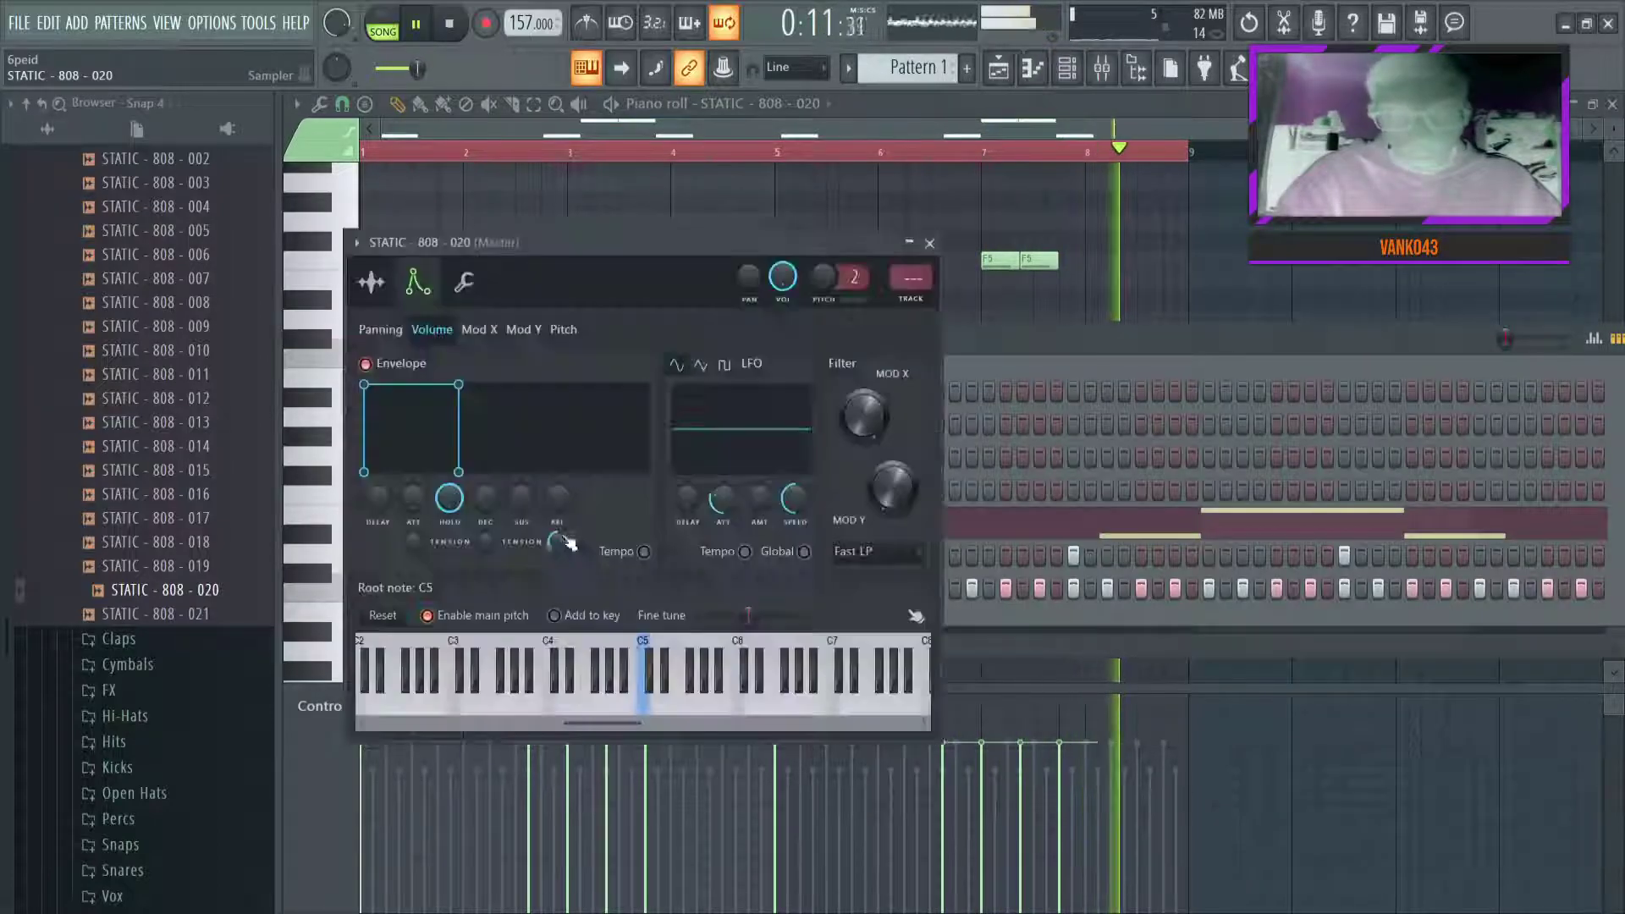
left_click(372, 284)
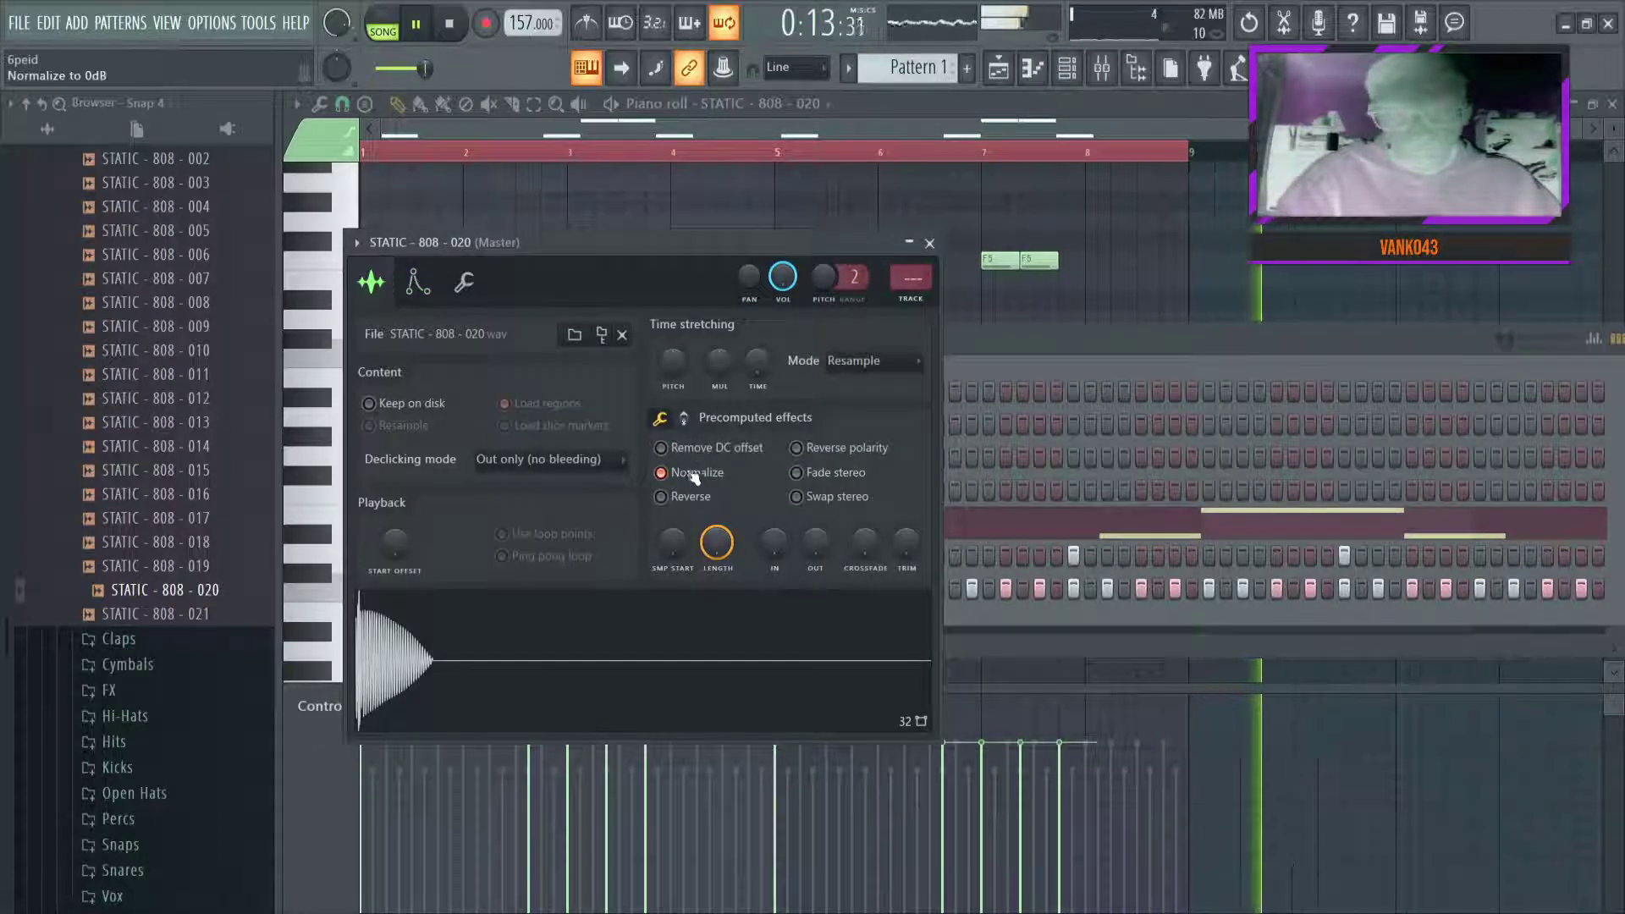
left_click(929, 244)
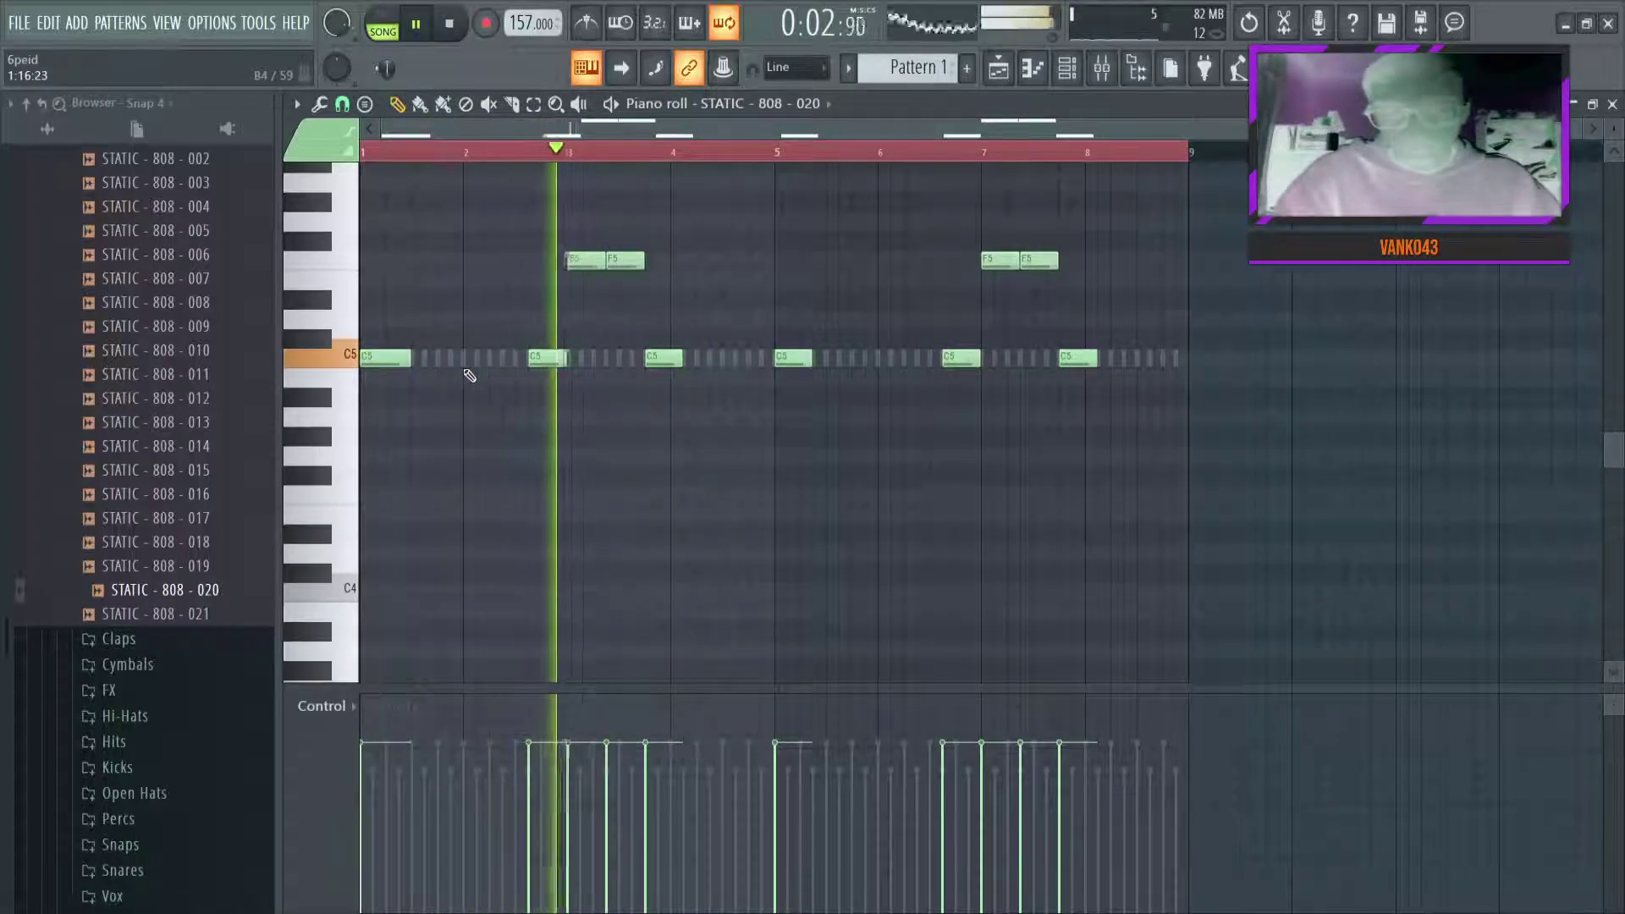
Replace the C5 808 note on beat 4 of bar 3 with a one-beat C5 on beat 2 of bar 4
right_click(663, 360)
key("space")
key("space")
mouse_move(700, 364)
left_mouse_down()
mouse_move(700, 230)
mouse_move(700, 374)
mouse_move(721, 372)
left_mouse_up()
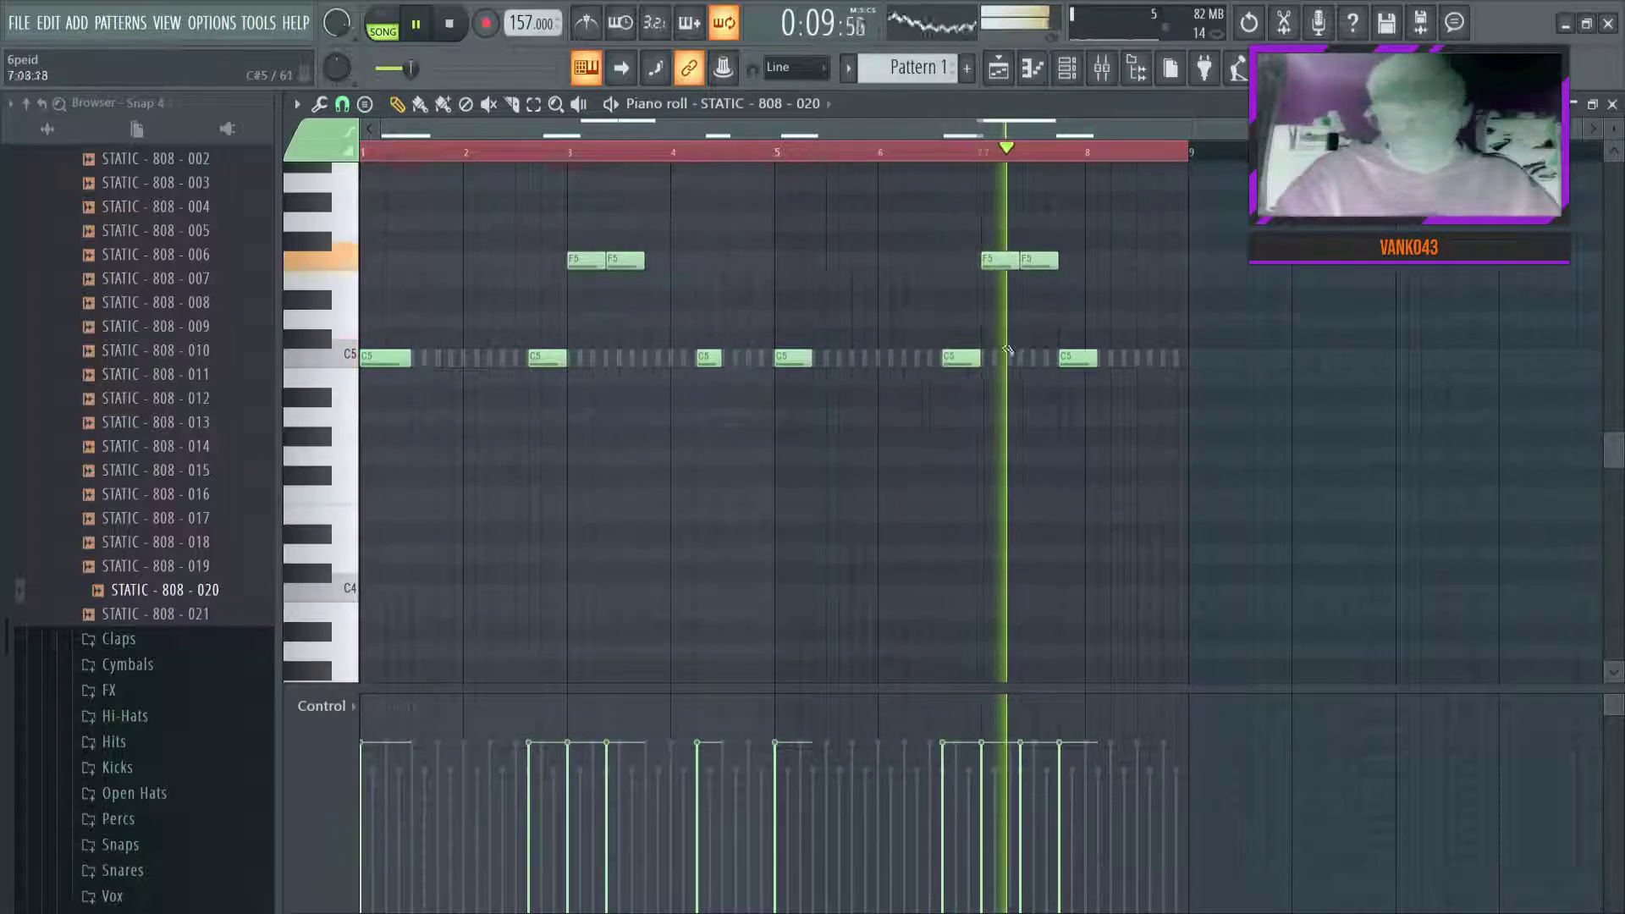
Add one-beat 808 notes at the end of bar 8: D5 on beat 3 and F5 on beat 4
left_click(1152, 319)
left_click(1168, 240)
left_click_drag(1164, 238, 1166, 259)
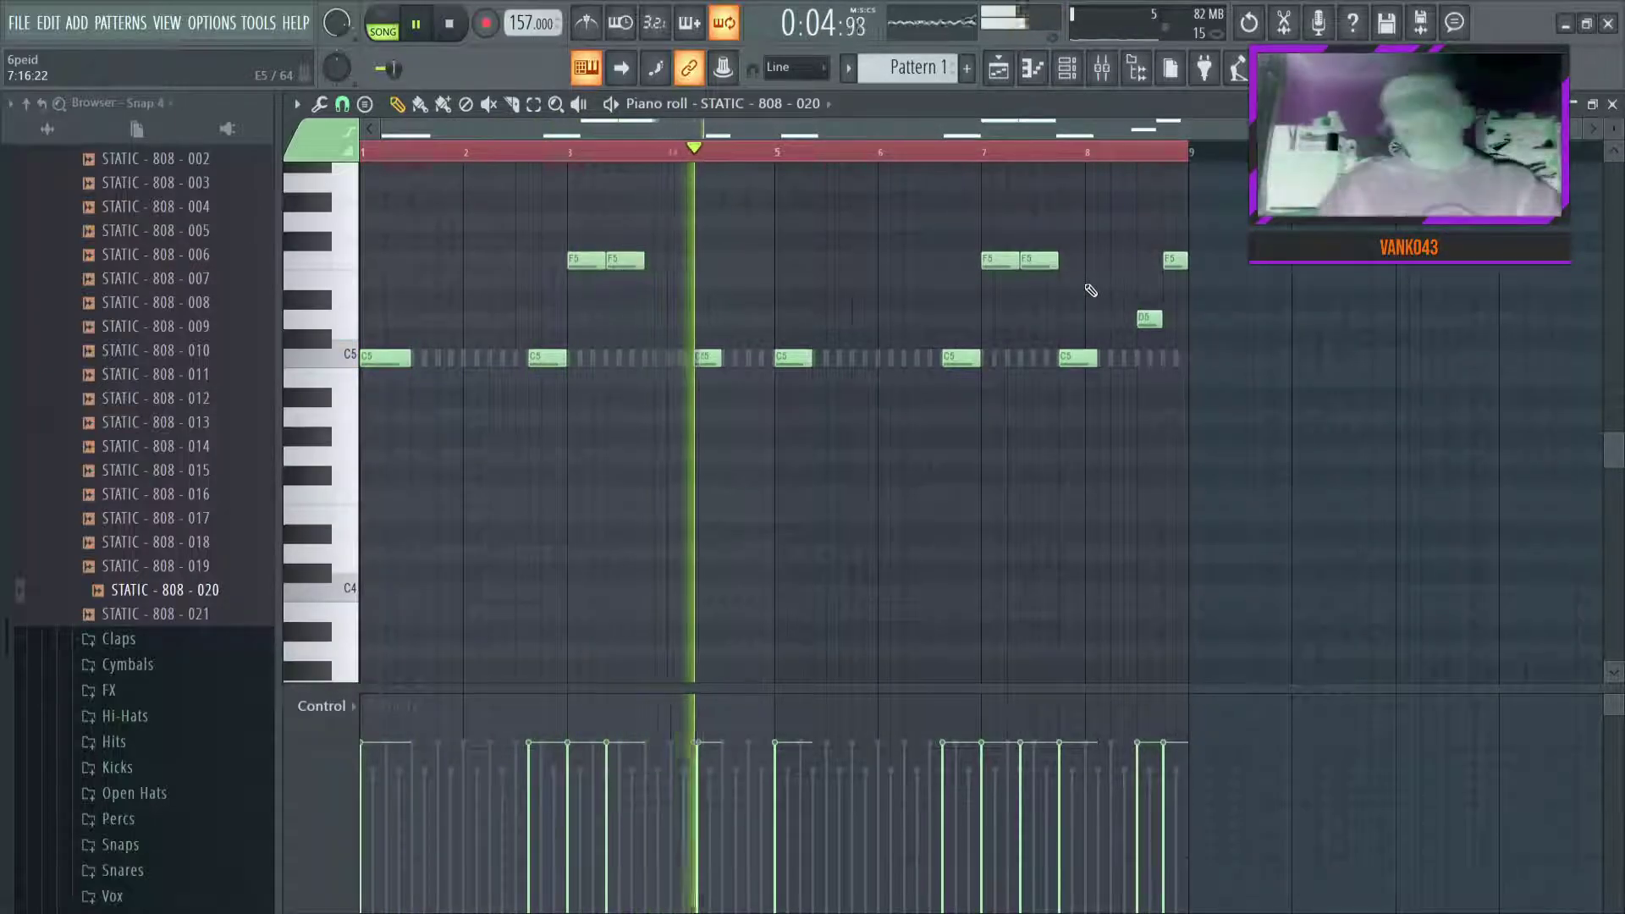
Add C5 808 notes on step 15 of bar 5 and, two beats long, at the start of bar 6, and clear the time selection
left_click(871, 358)
key("space")
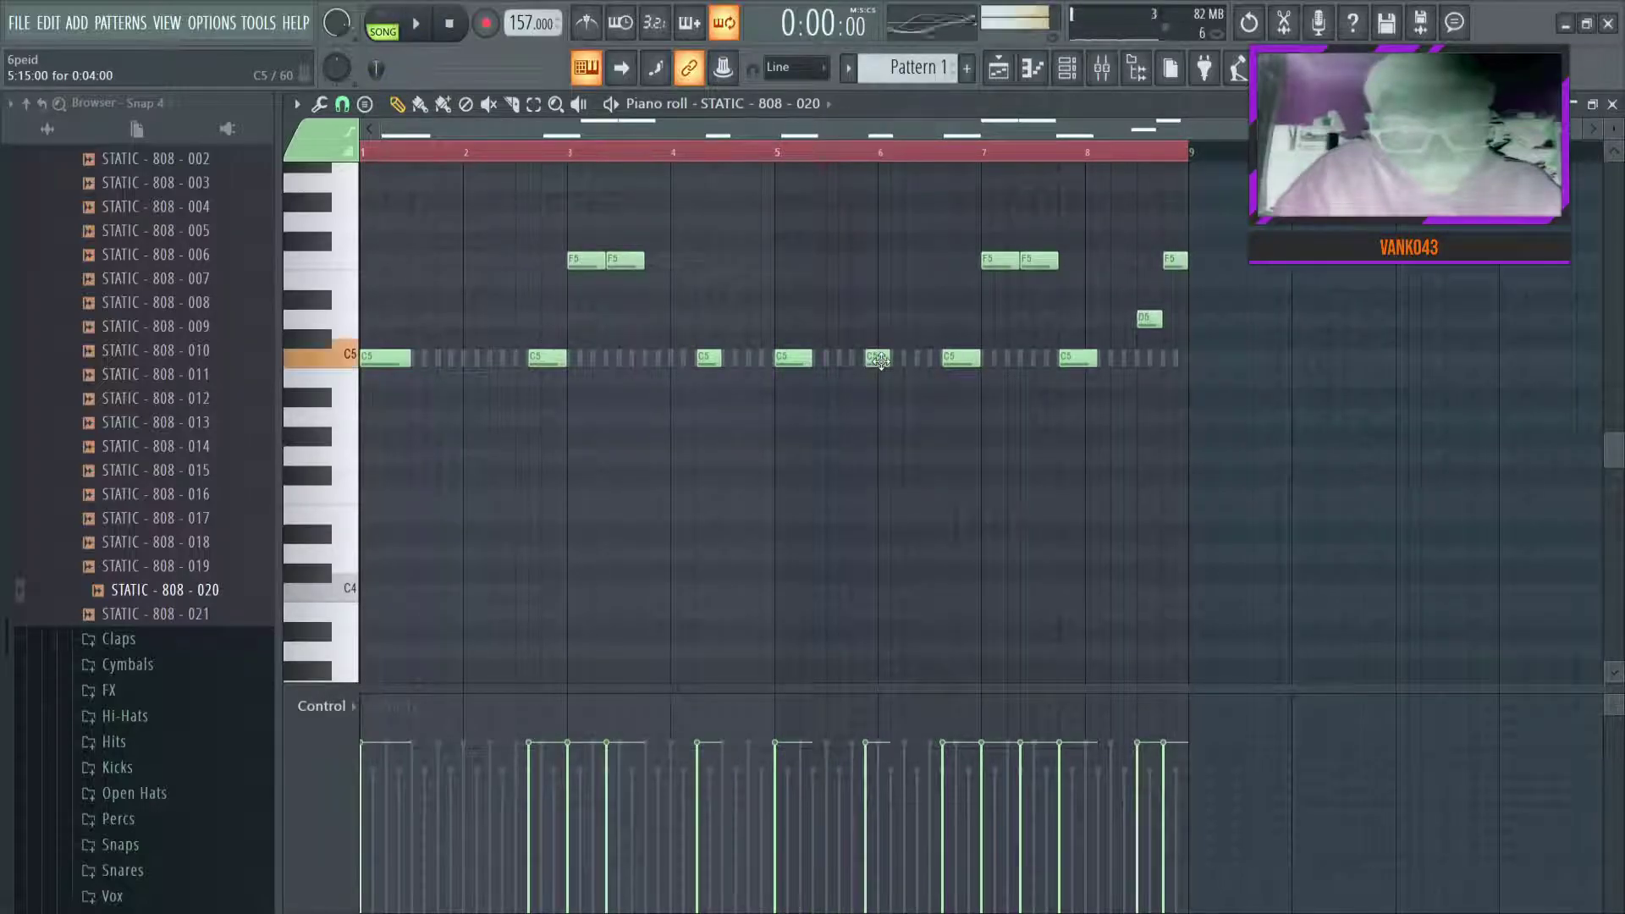
left_click_drag(887, 360, 927, 361)
key("space")
left_click_drag(1188, 152, 361, 154)
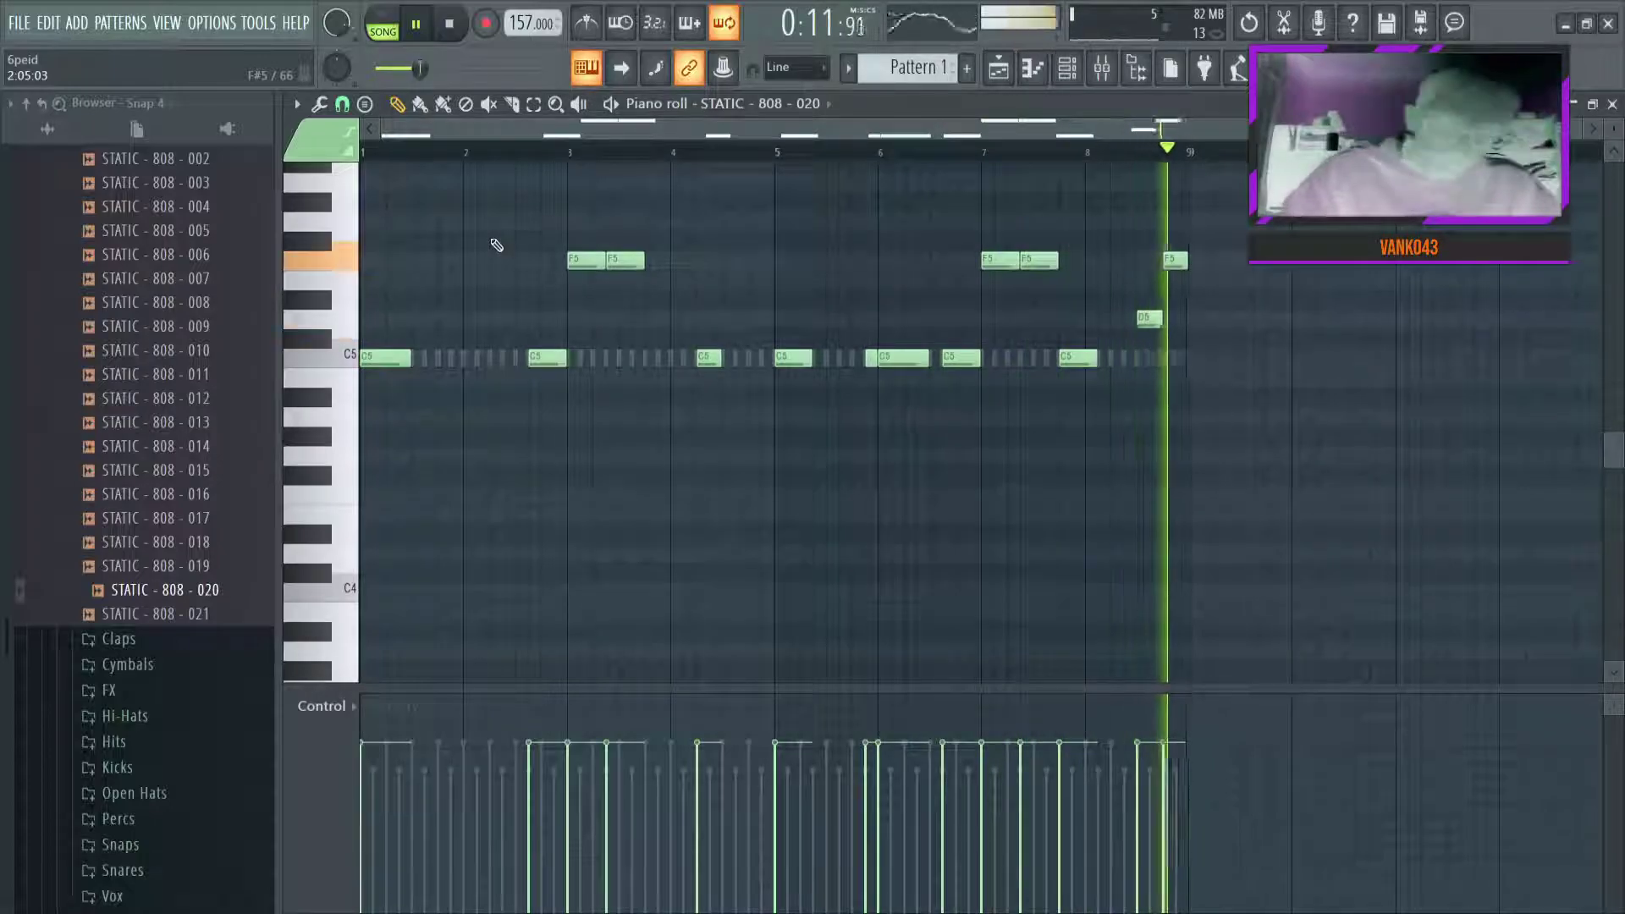
Duplicate the Pattern 1 clip into bars 9 to 16 of the playlist and deselect it
key("F5")
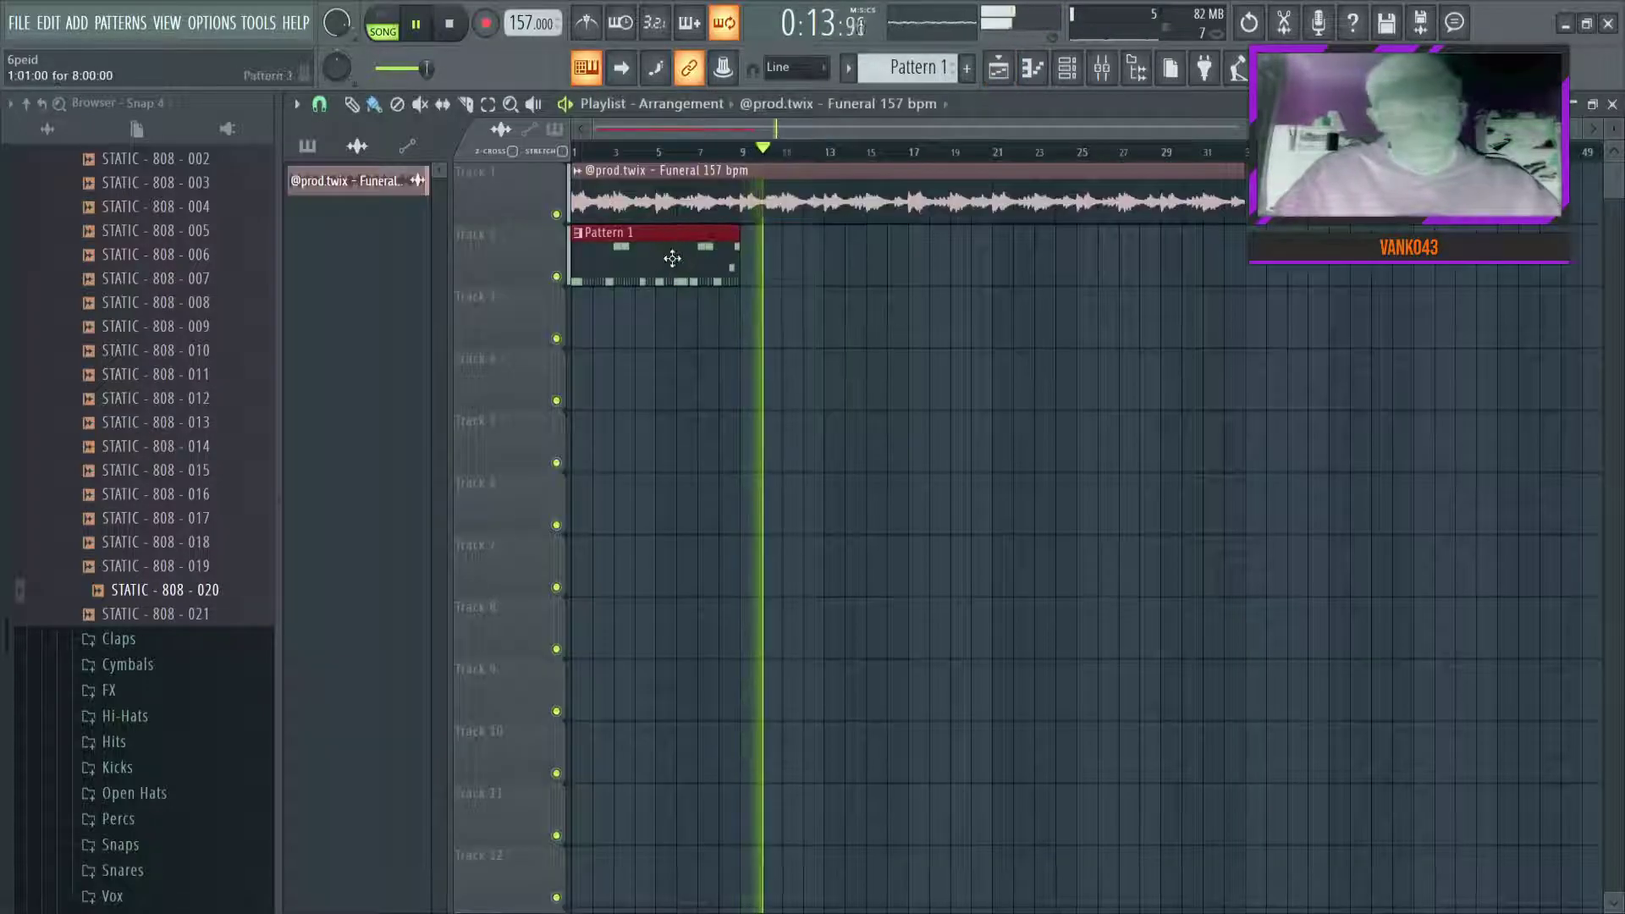
key("ctrl+b")
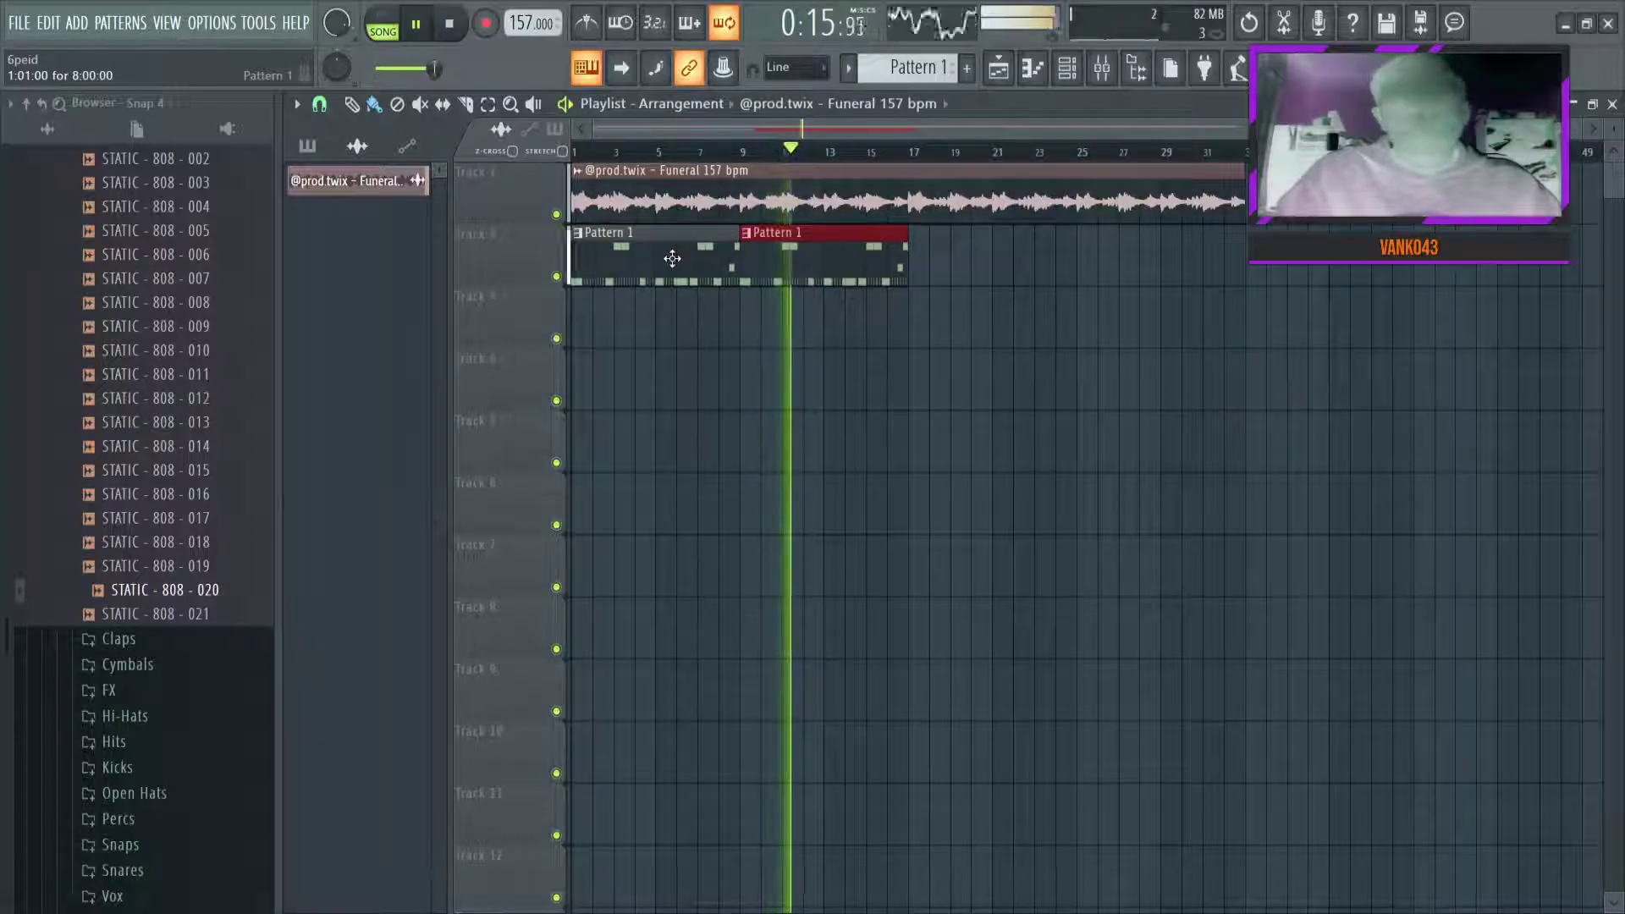
left_click(712, 328, "ctrl")
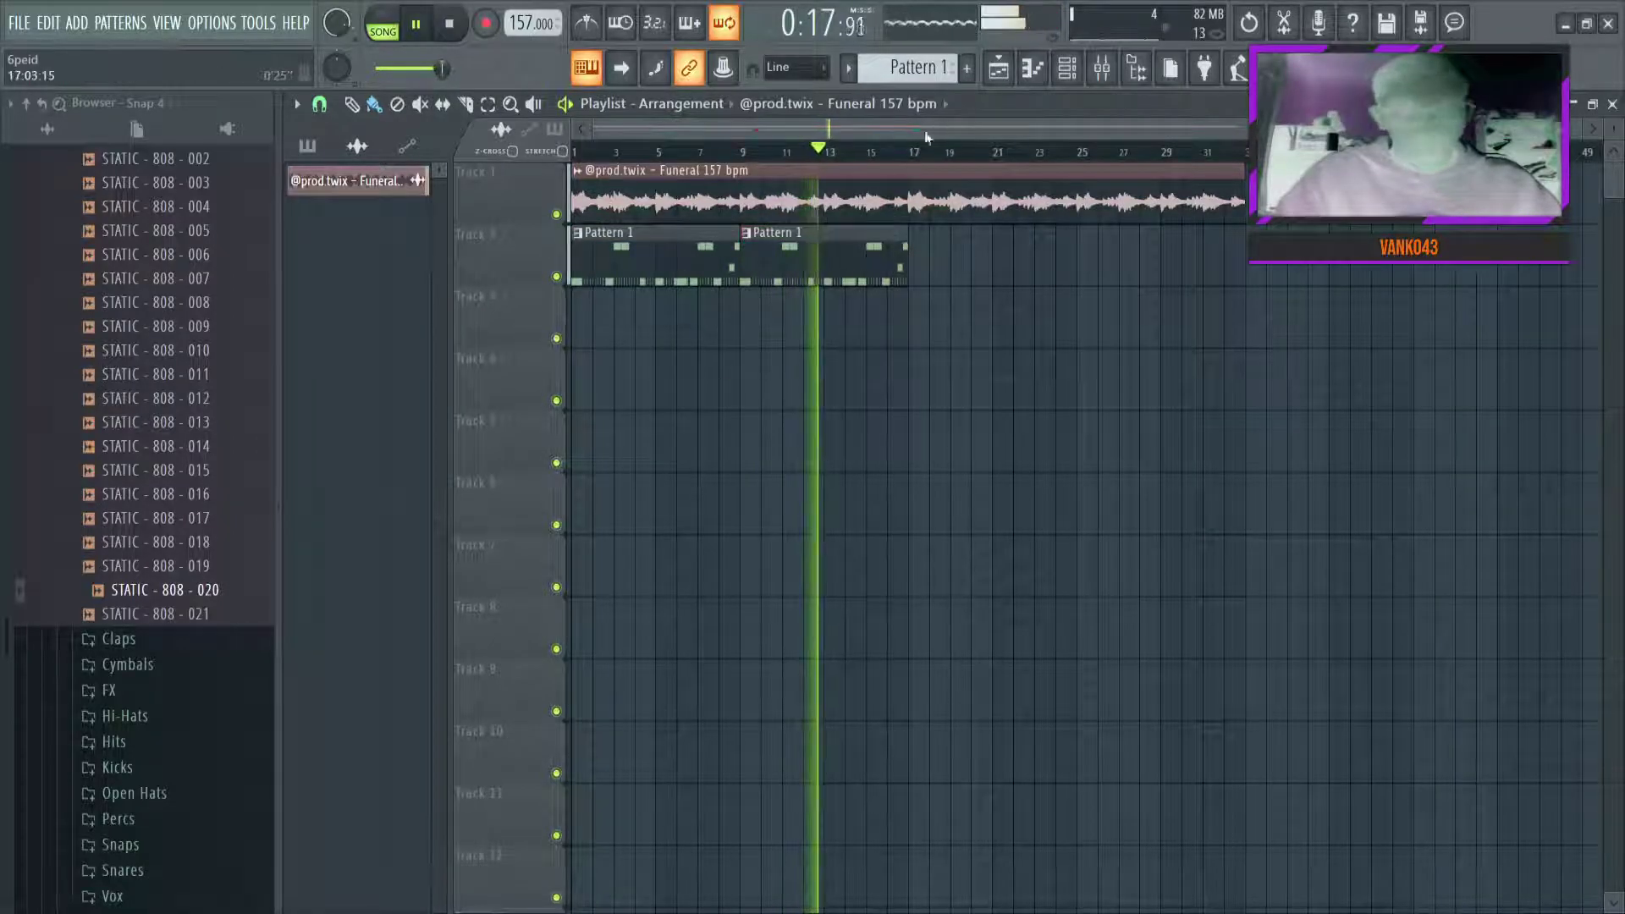
Load the Master mixer preset from the Stardustszn drum kit in the MONEY folder onto the mixer's Master track
left_click(1033, 68)
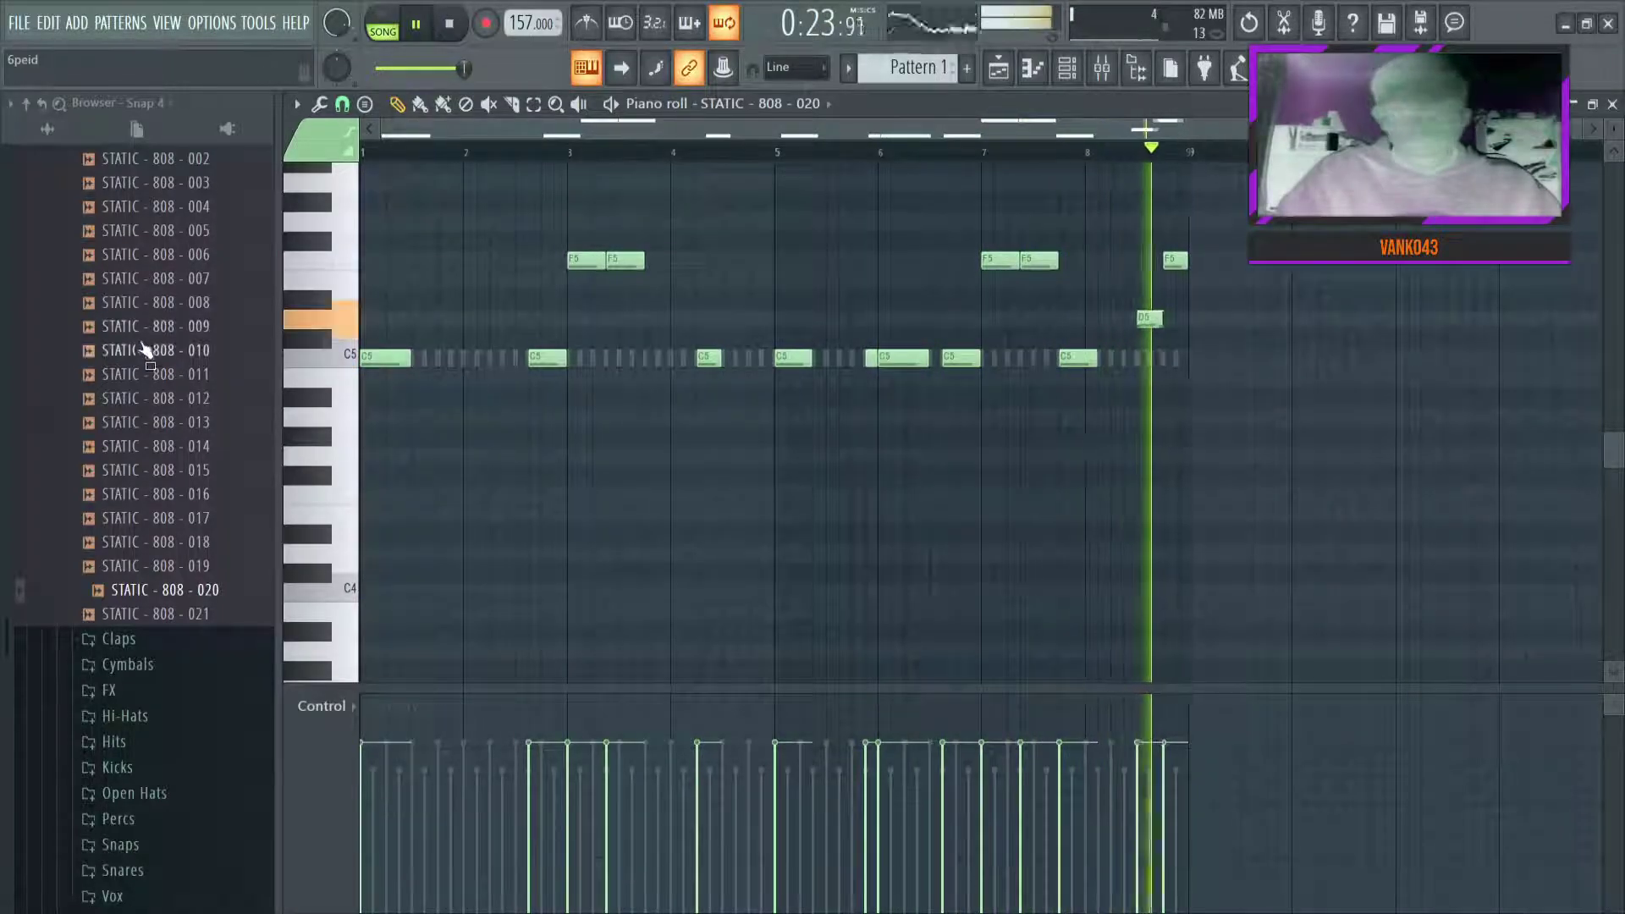
scroll(144, 351, "up", 6)
scroll(149, 410, "up", 4)
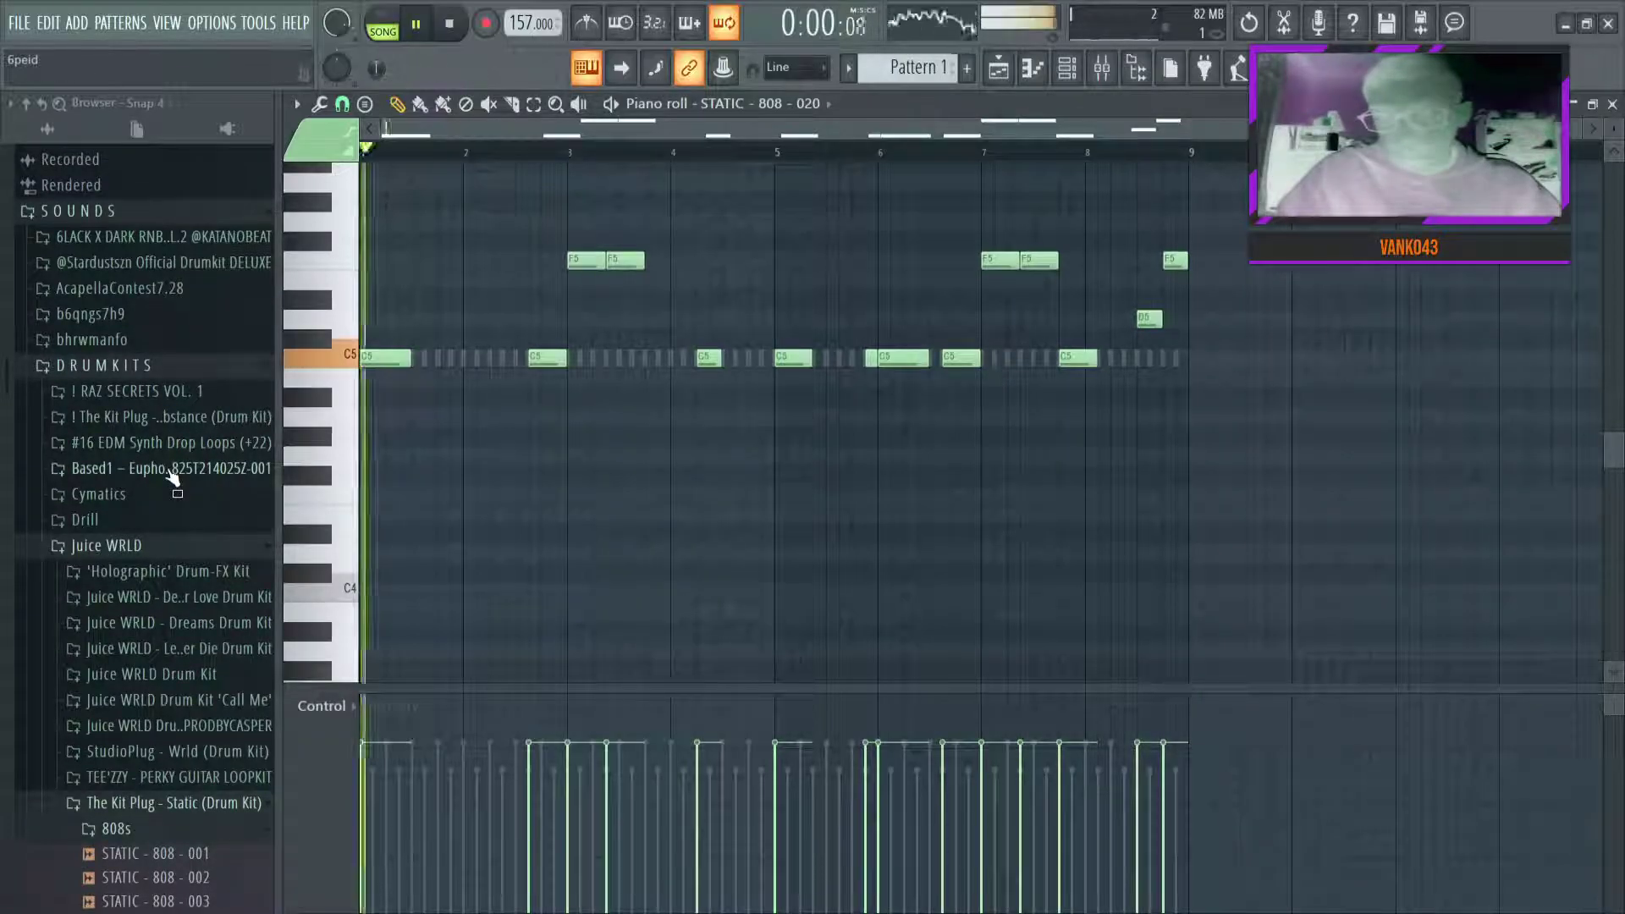
scroll(166, 474, "down", 10)
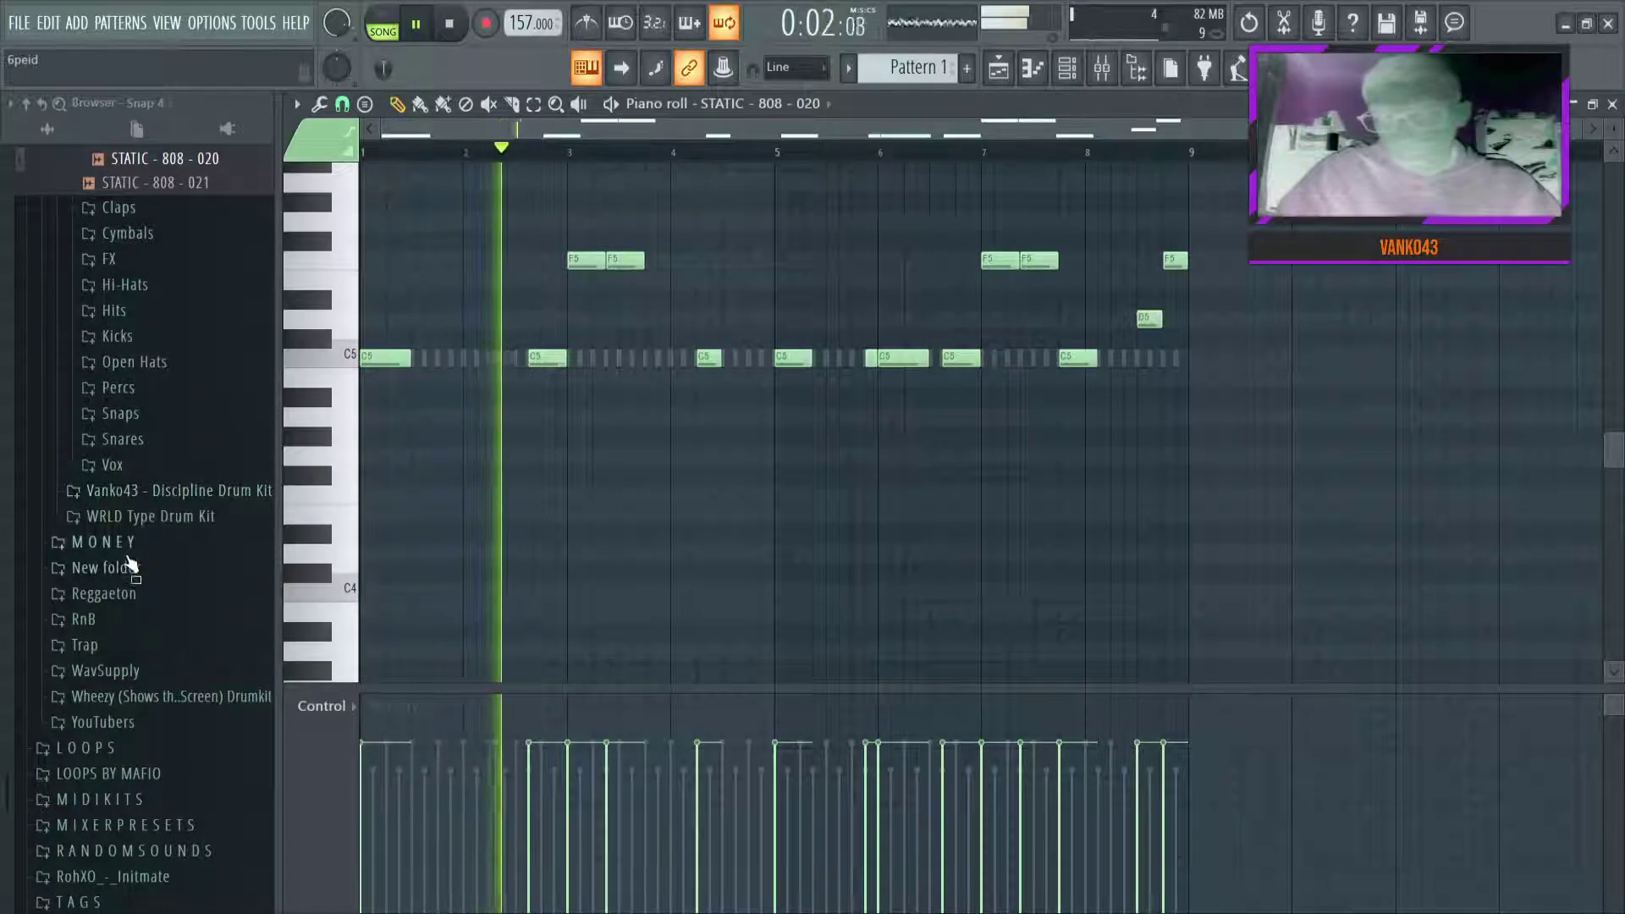
left_click(140, 546)
left_click(172, 325)
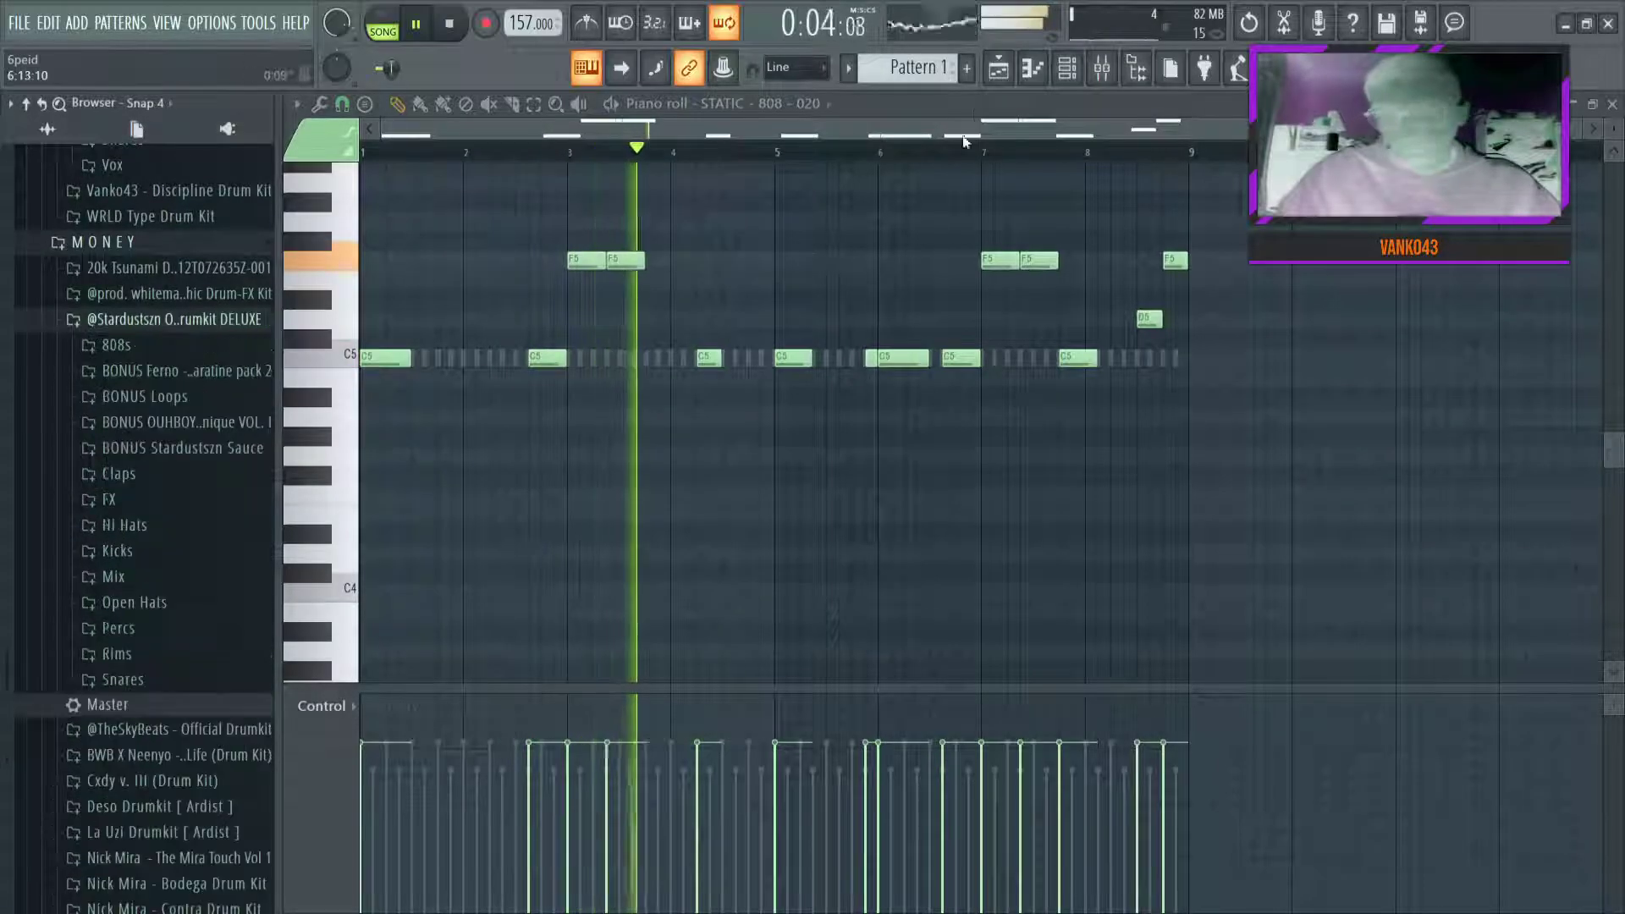
left_click(1102, 69)
left_click_drag(99, 693, 555, 434)
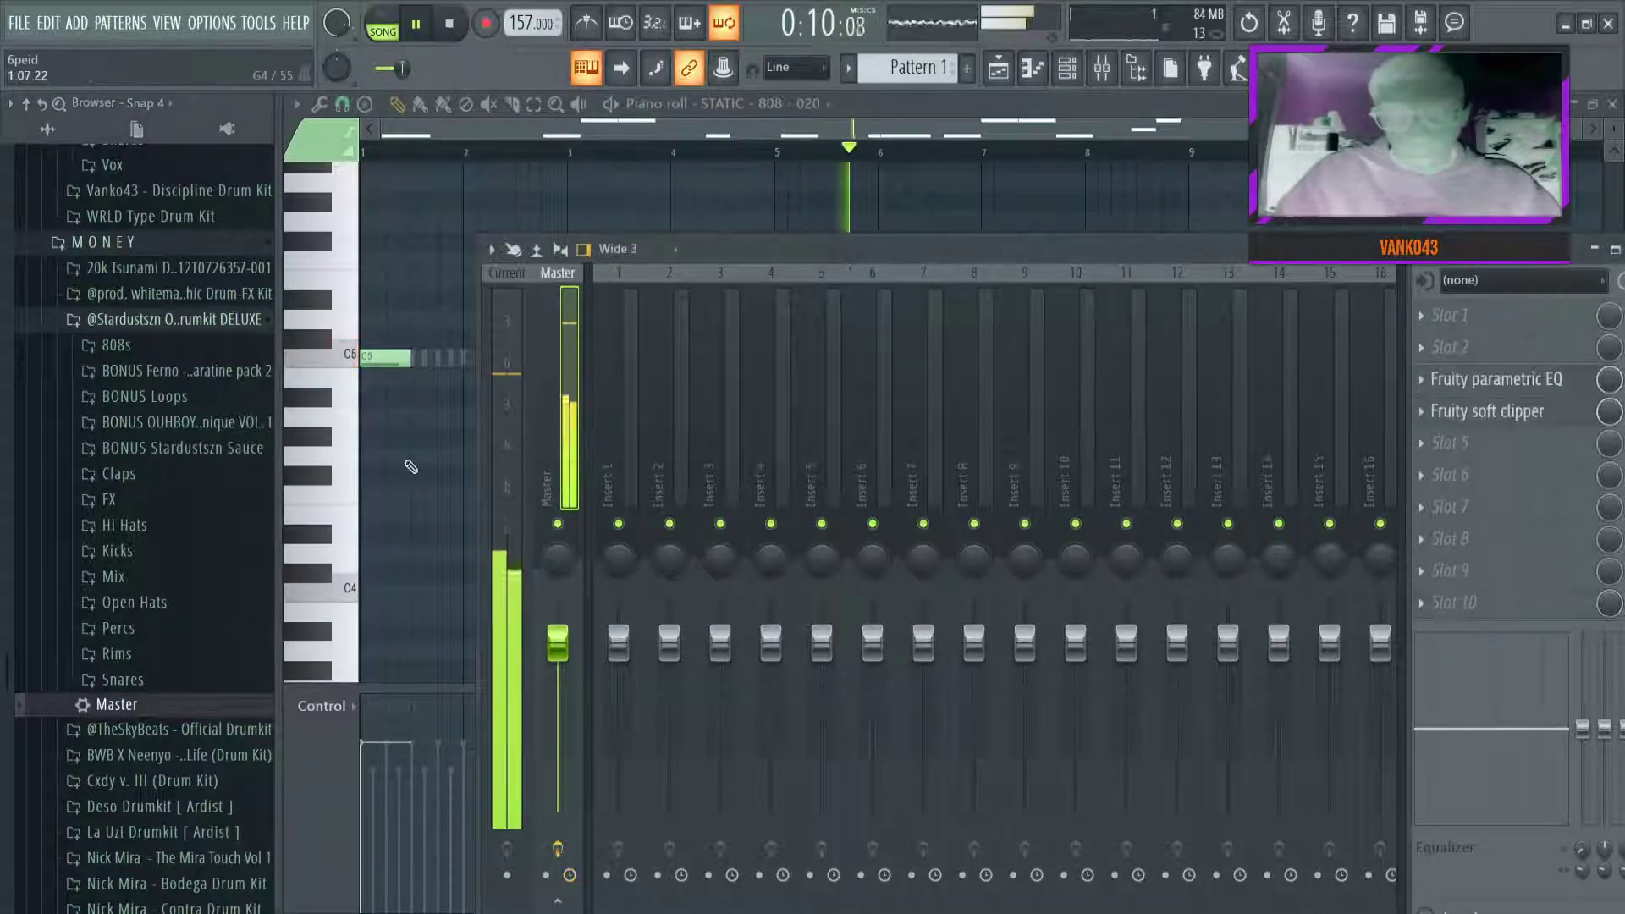
key("F9")
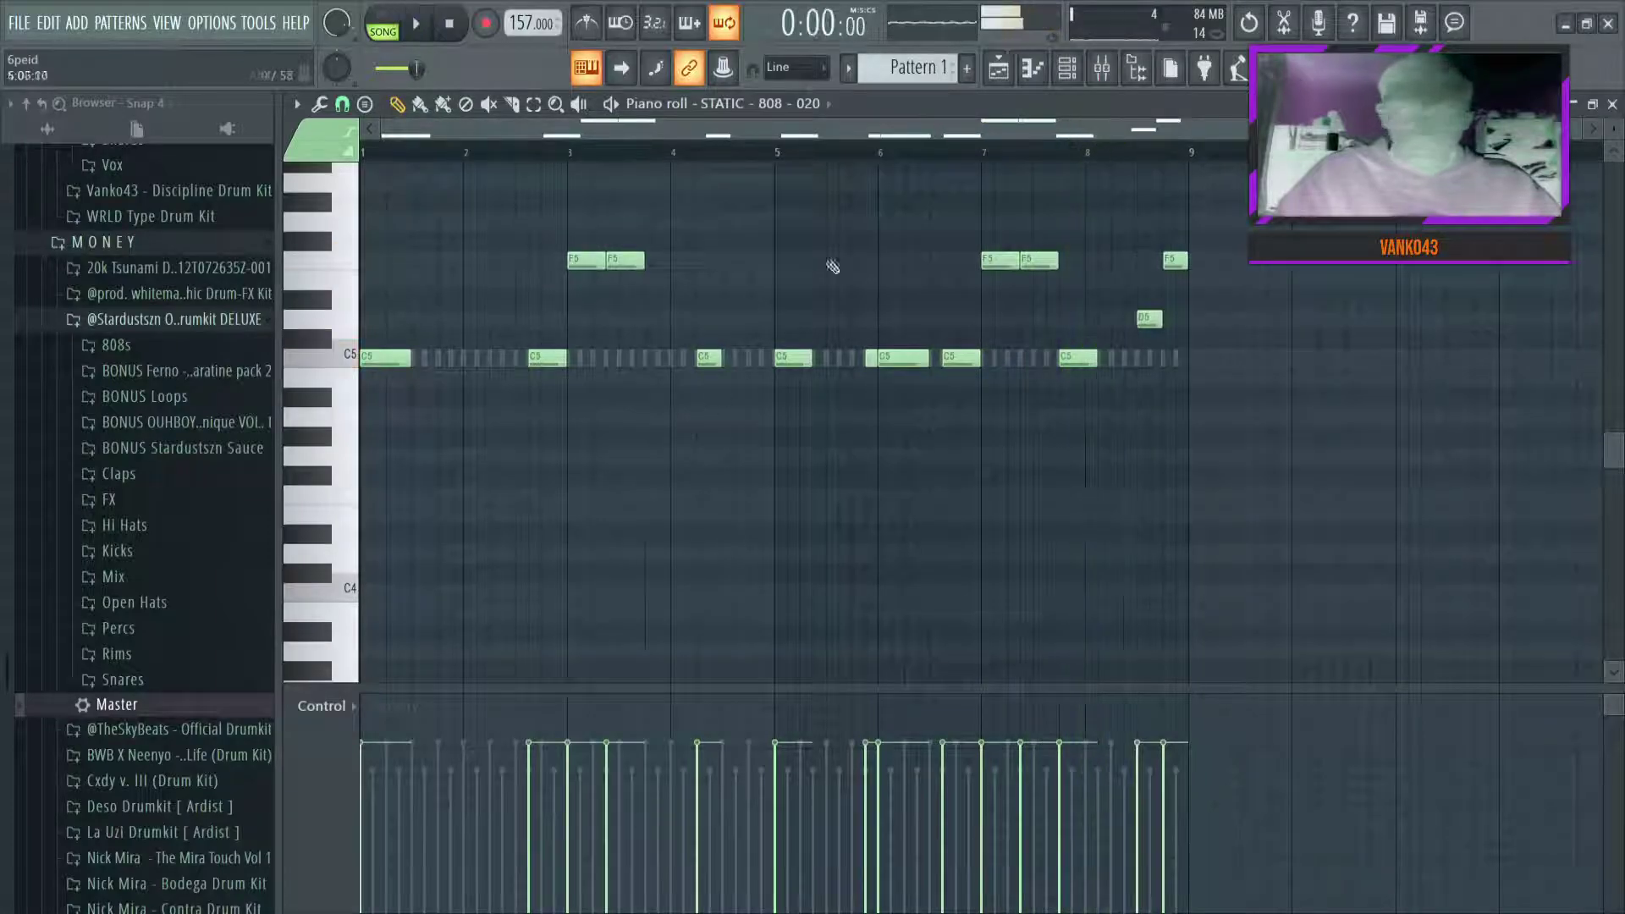
Move the bar 4 C5 note to beat 4 of bar 3, one and a half beats long, and add a two-beat D5 on beat 3 of bar 4
left_click(996, 69)
left_click(994, 73)
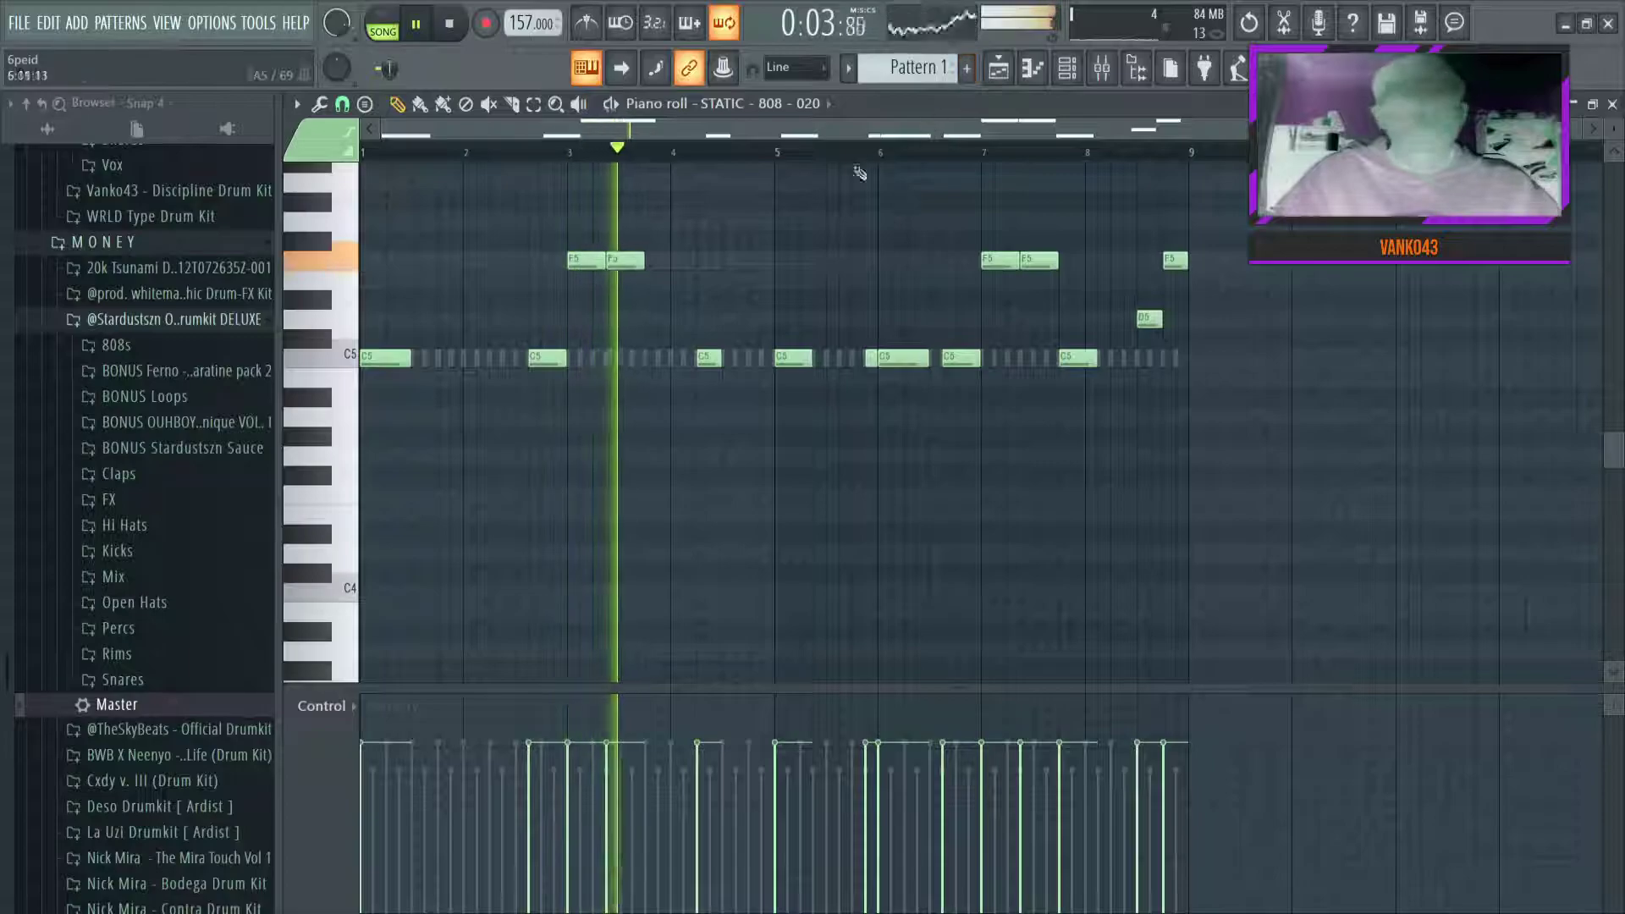
left_click_drag(710, 358, 657, 359)
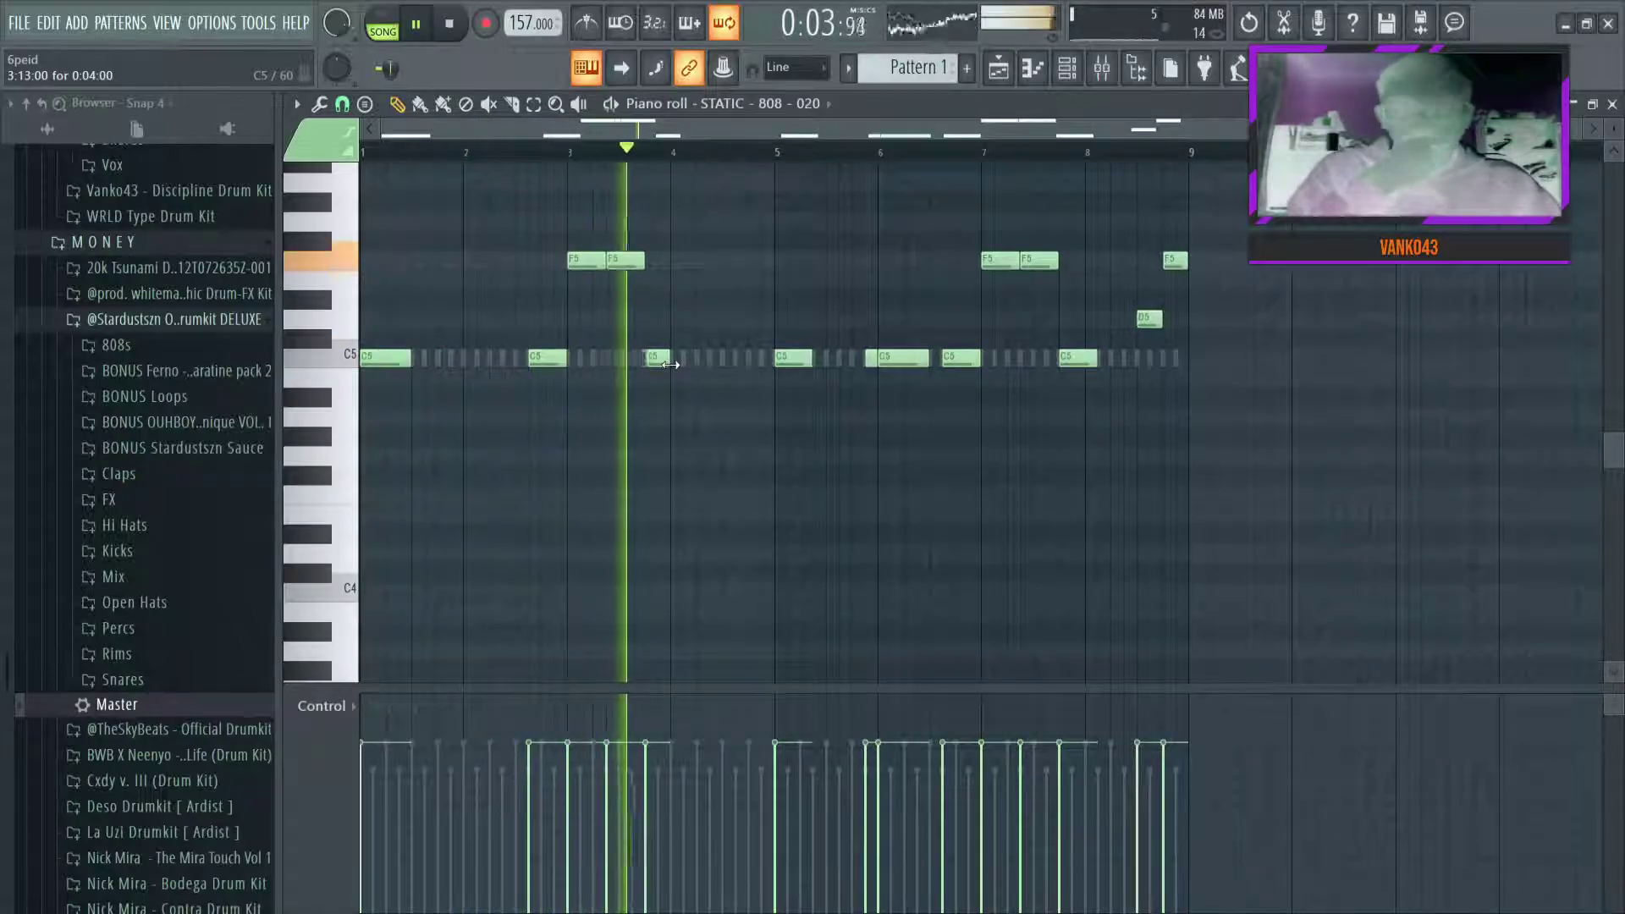
left_click(732, 339)
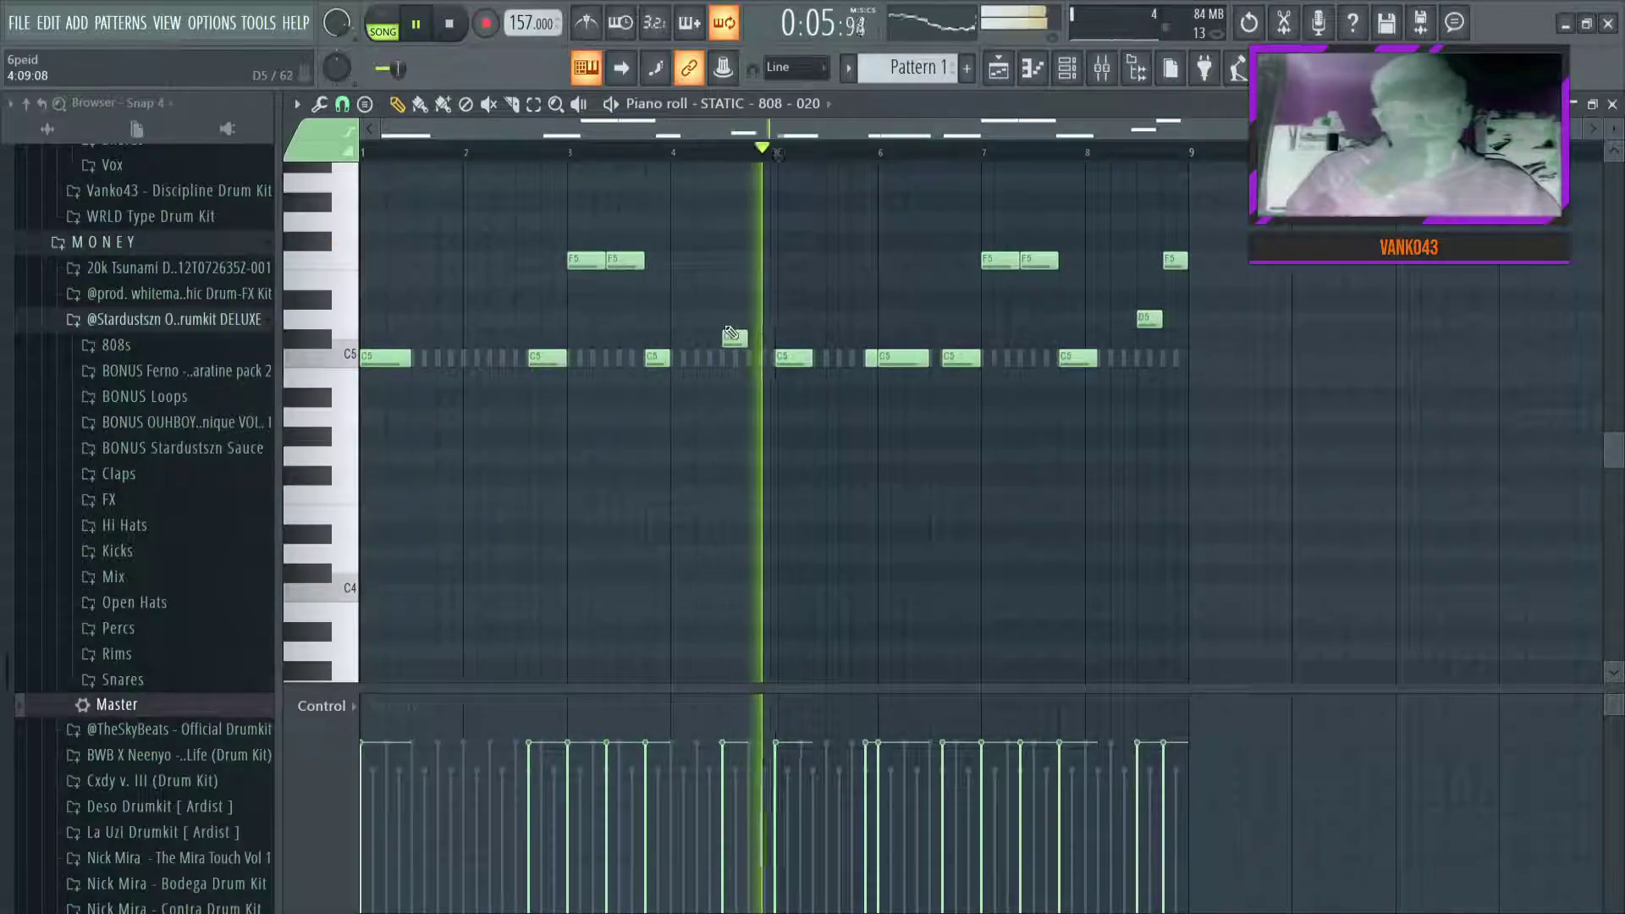
left_click_drag(732, 342, 733, 323)
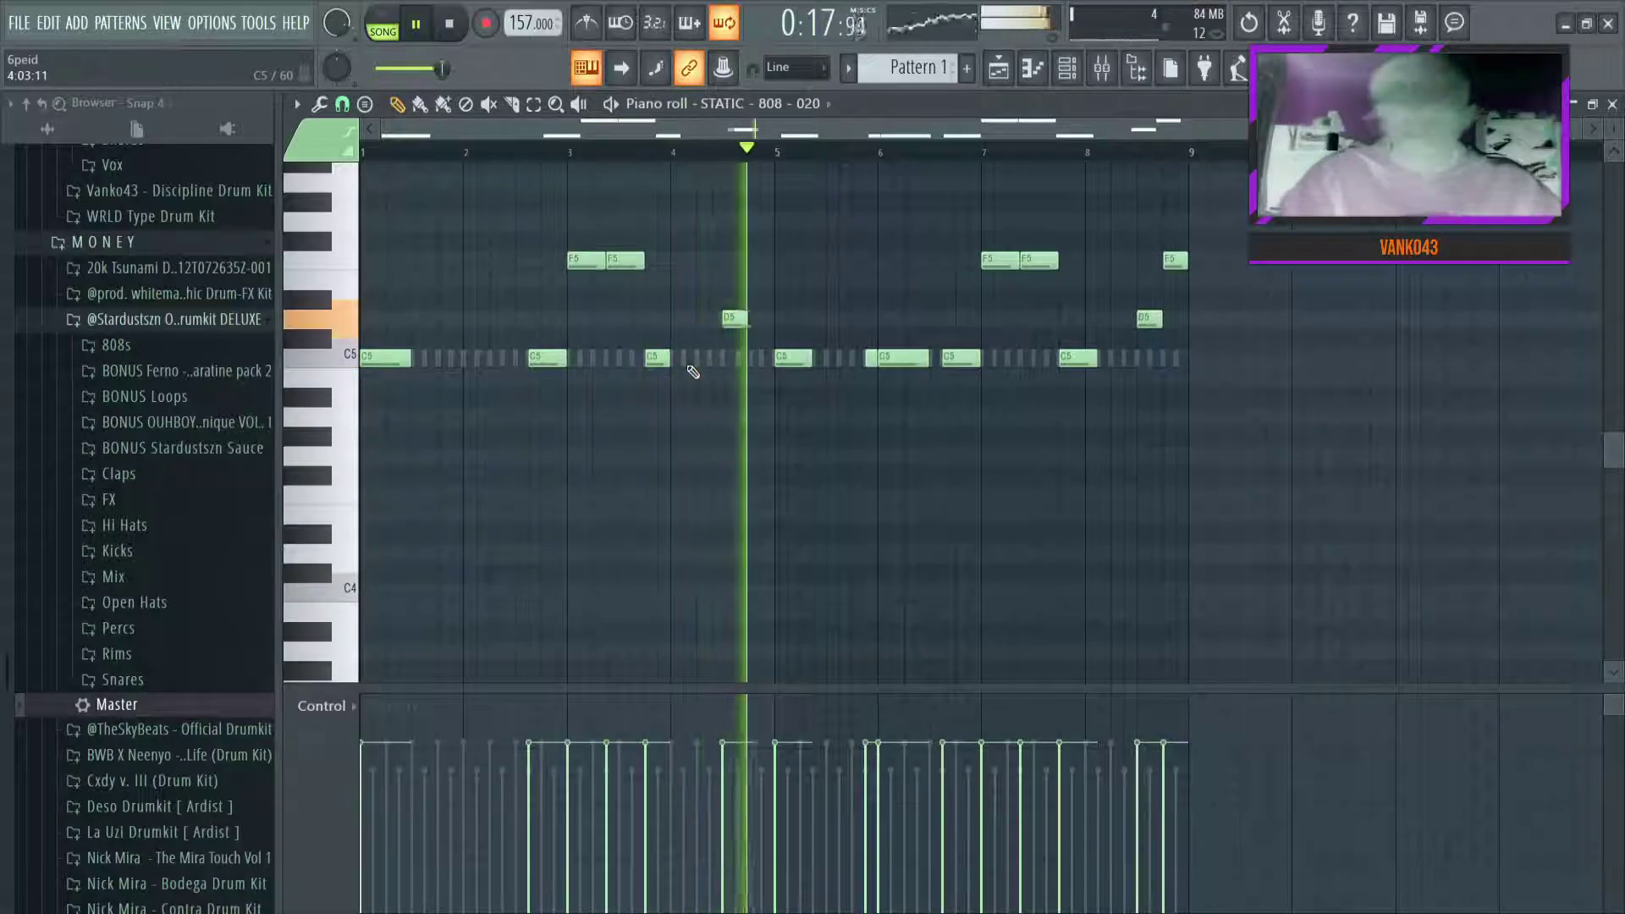
left_click_drag(746, 318, 768, 322)
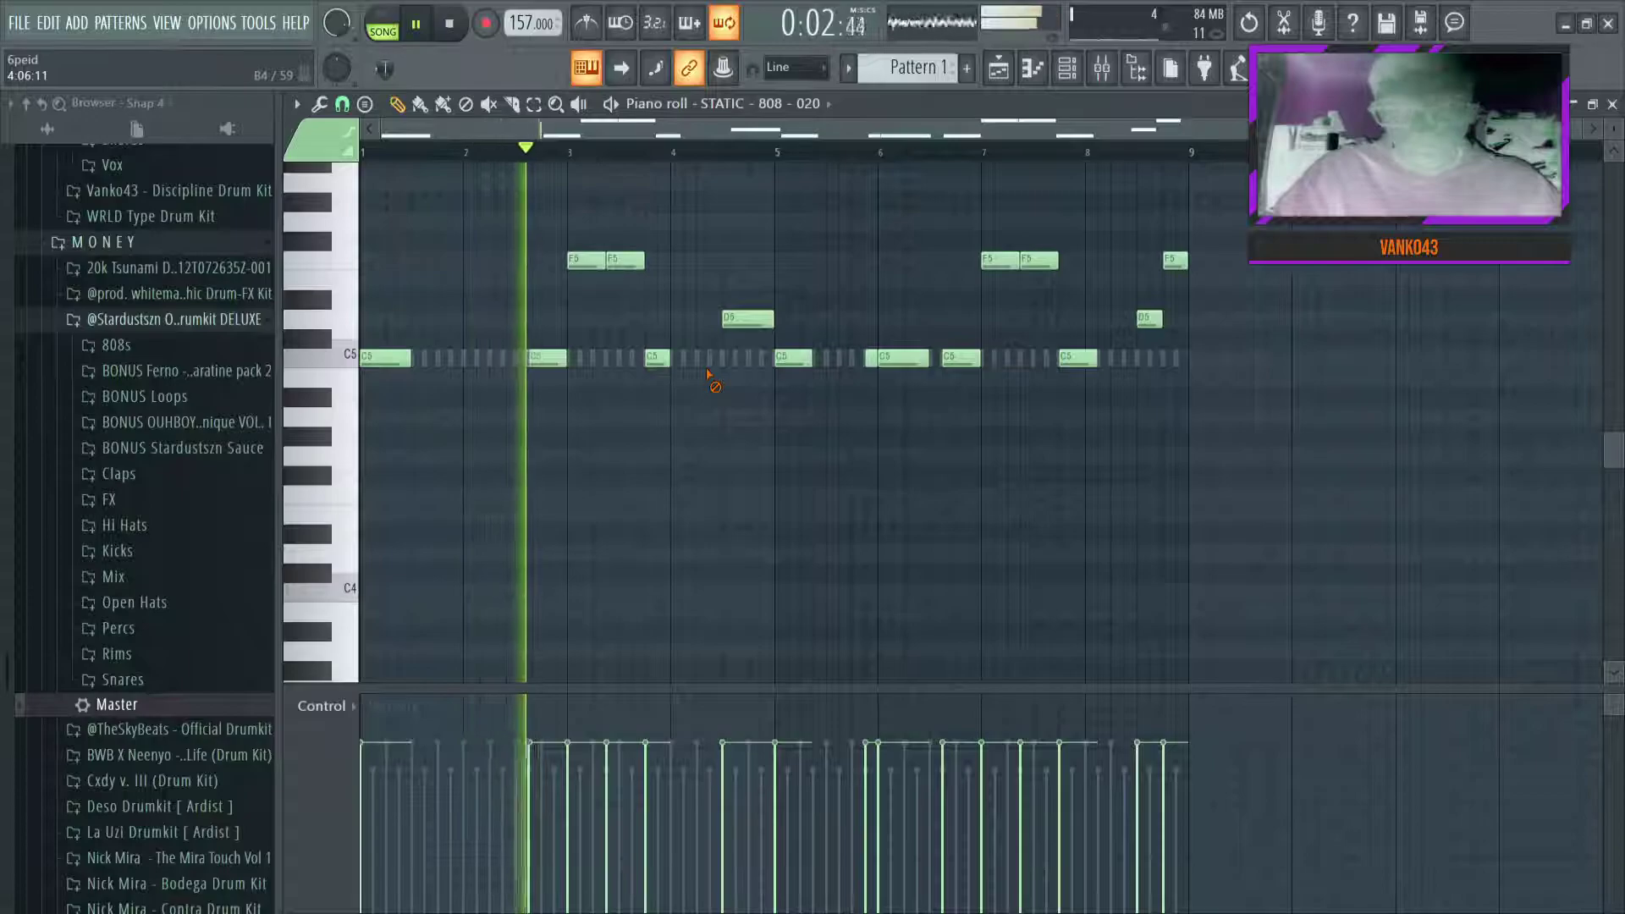
left_click_drag(665, 367, 681, 367)
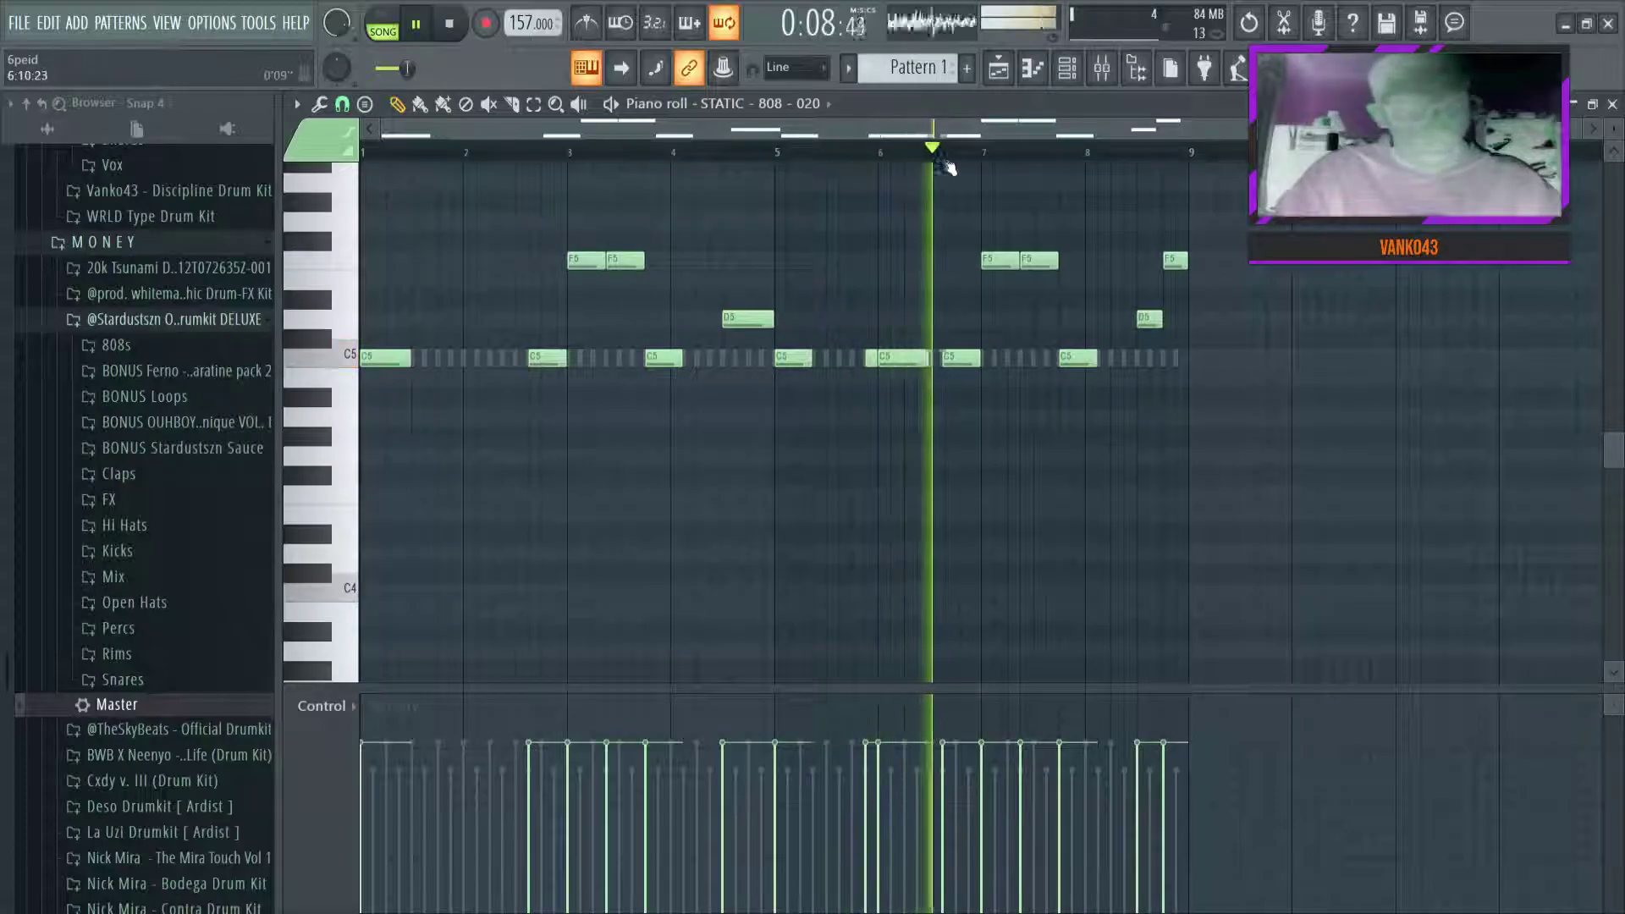
Return to the playlist and collapse the MONEY folder and the Static kit's 808s folder in the browser
left_click(1010, 70)
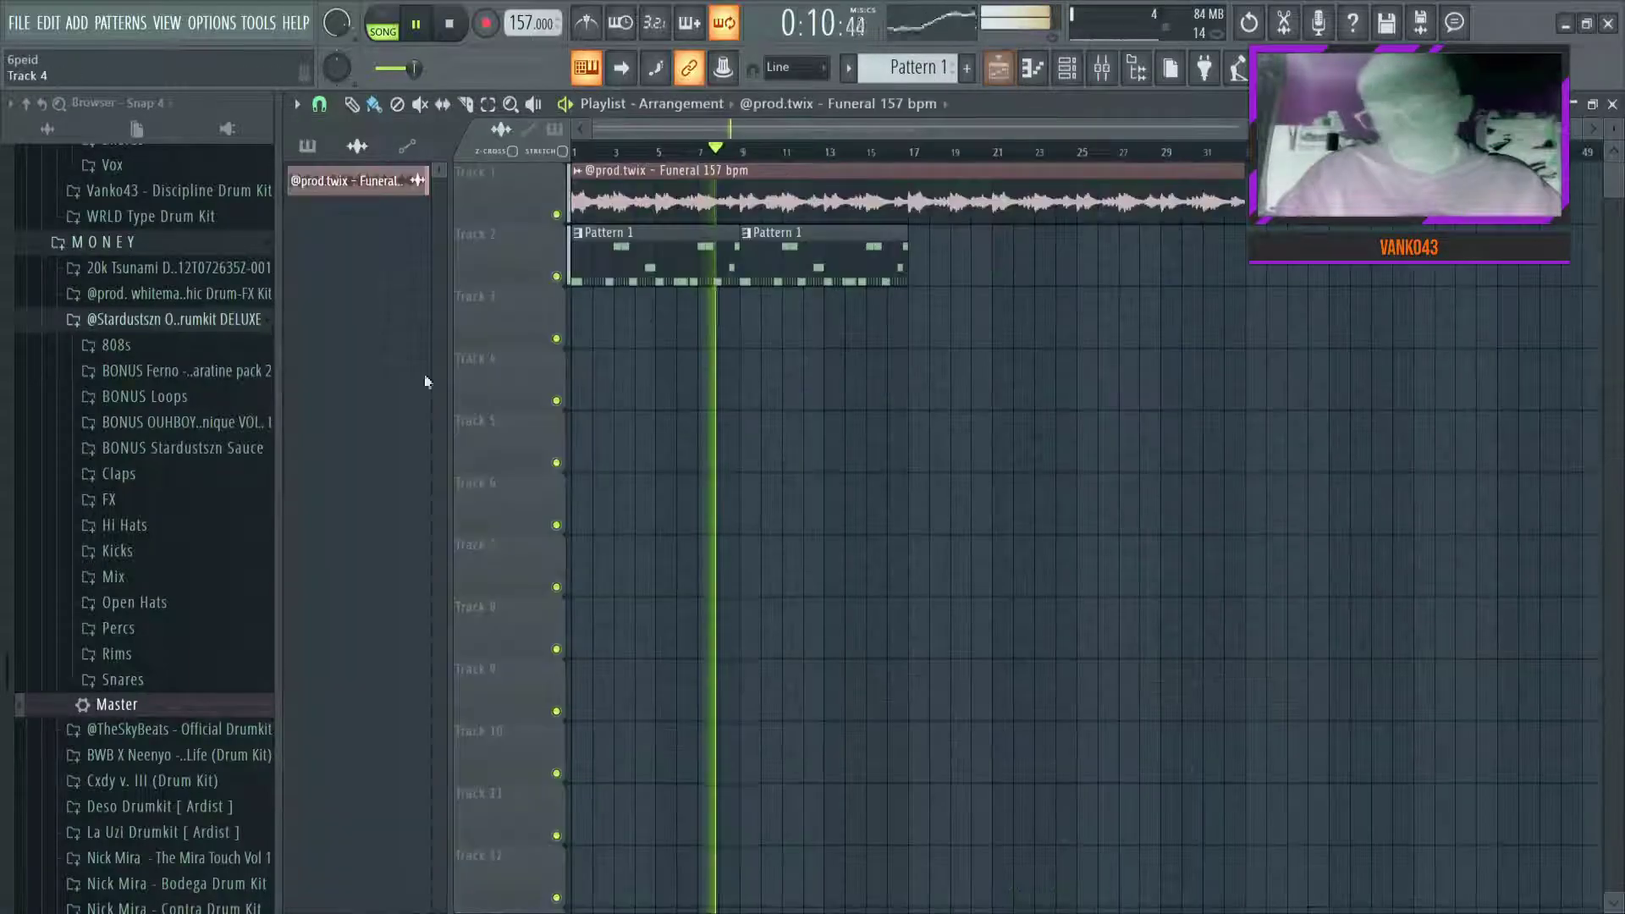
left_click(176, 244)
scroll(181, 461, "up", 15)
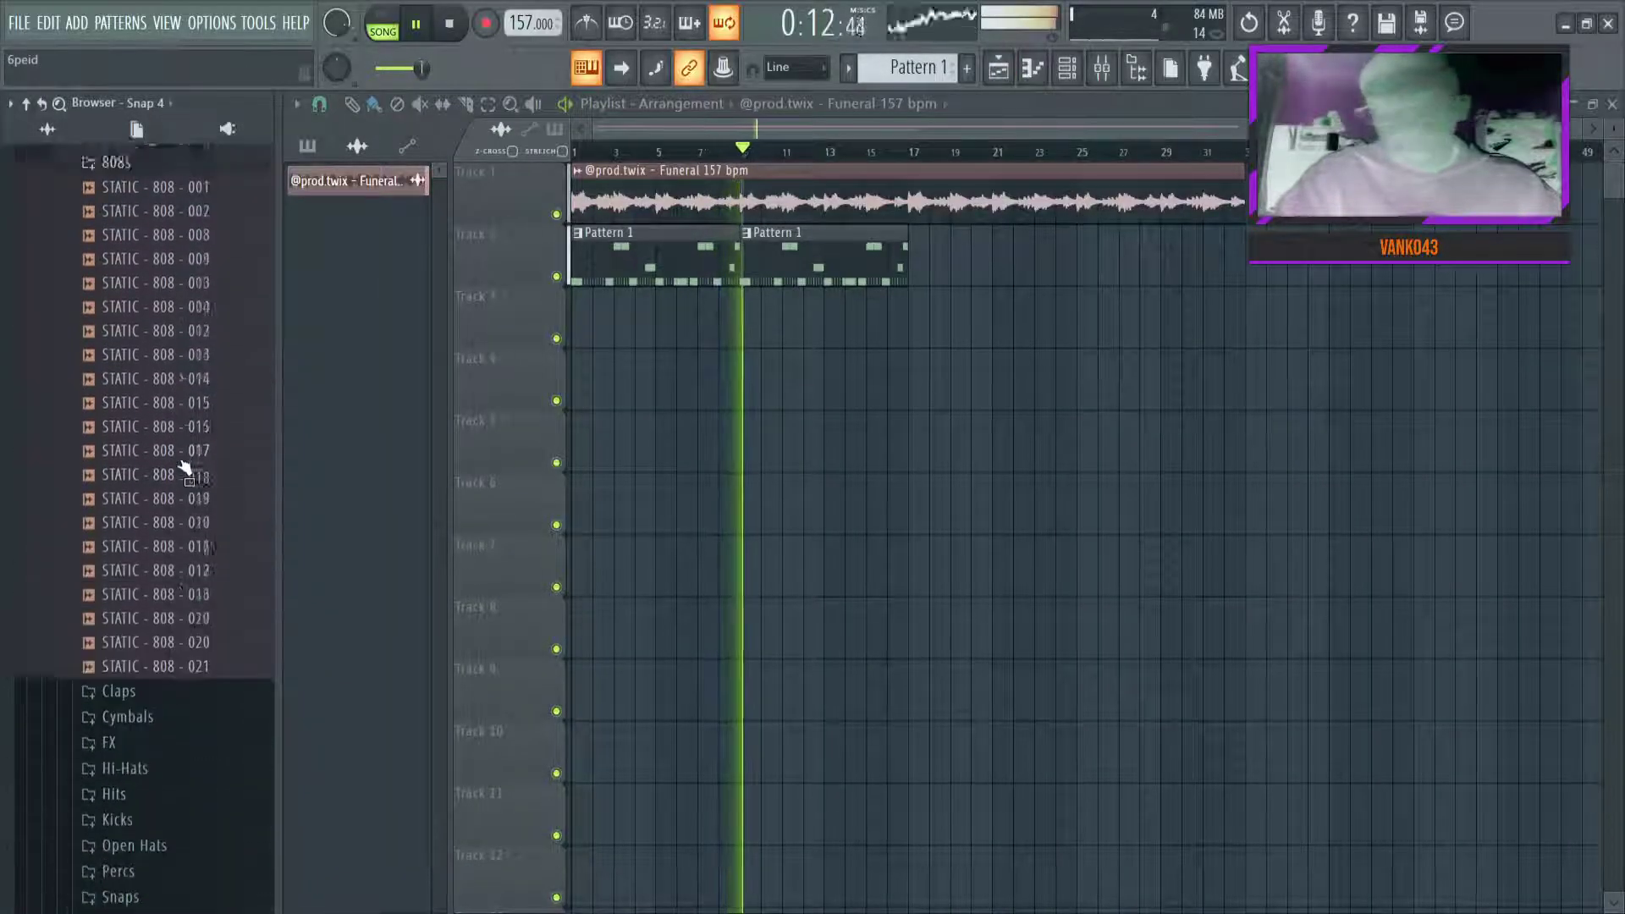
left_click(148, 478)
scroll(246, 497, "down", 5)
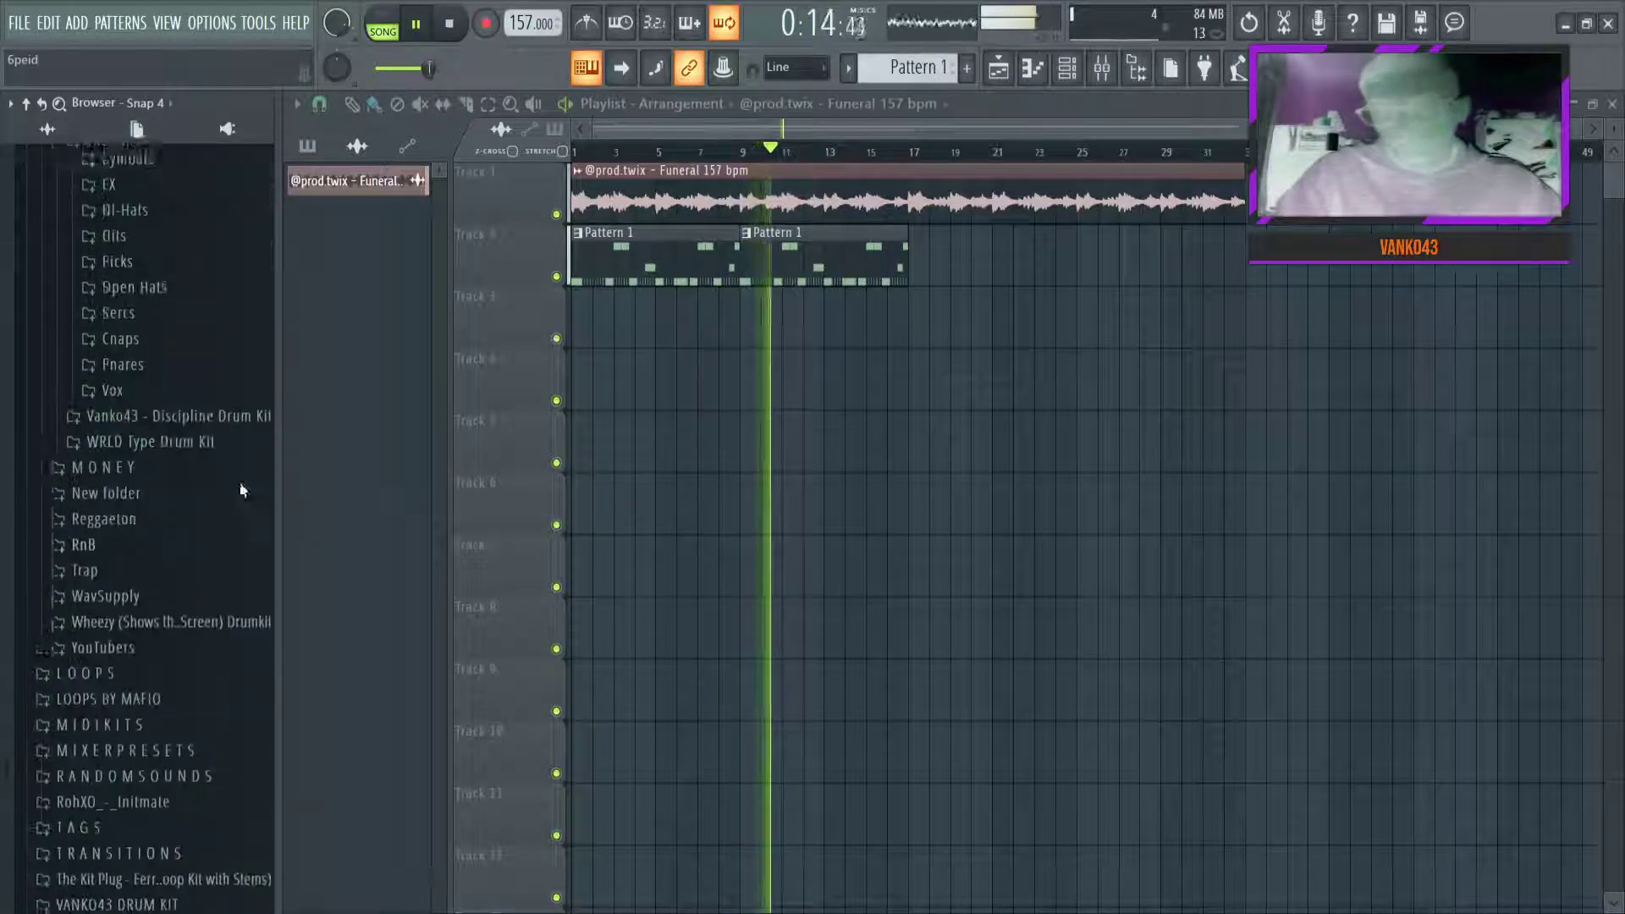
scroll(240, 479, "up", 2)
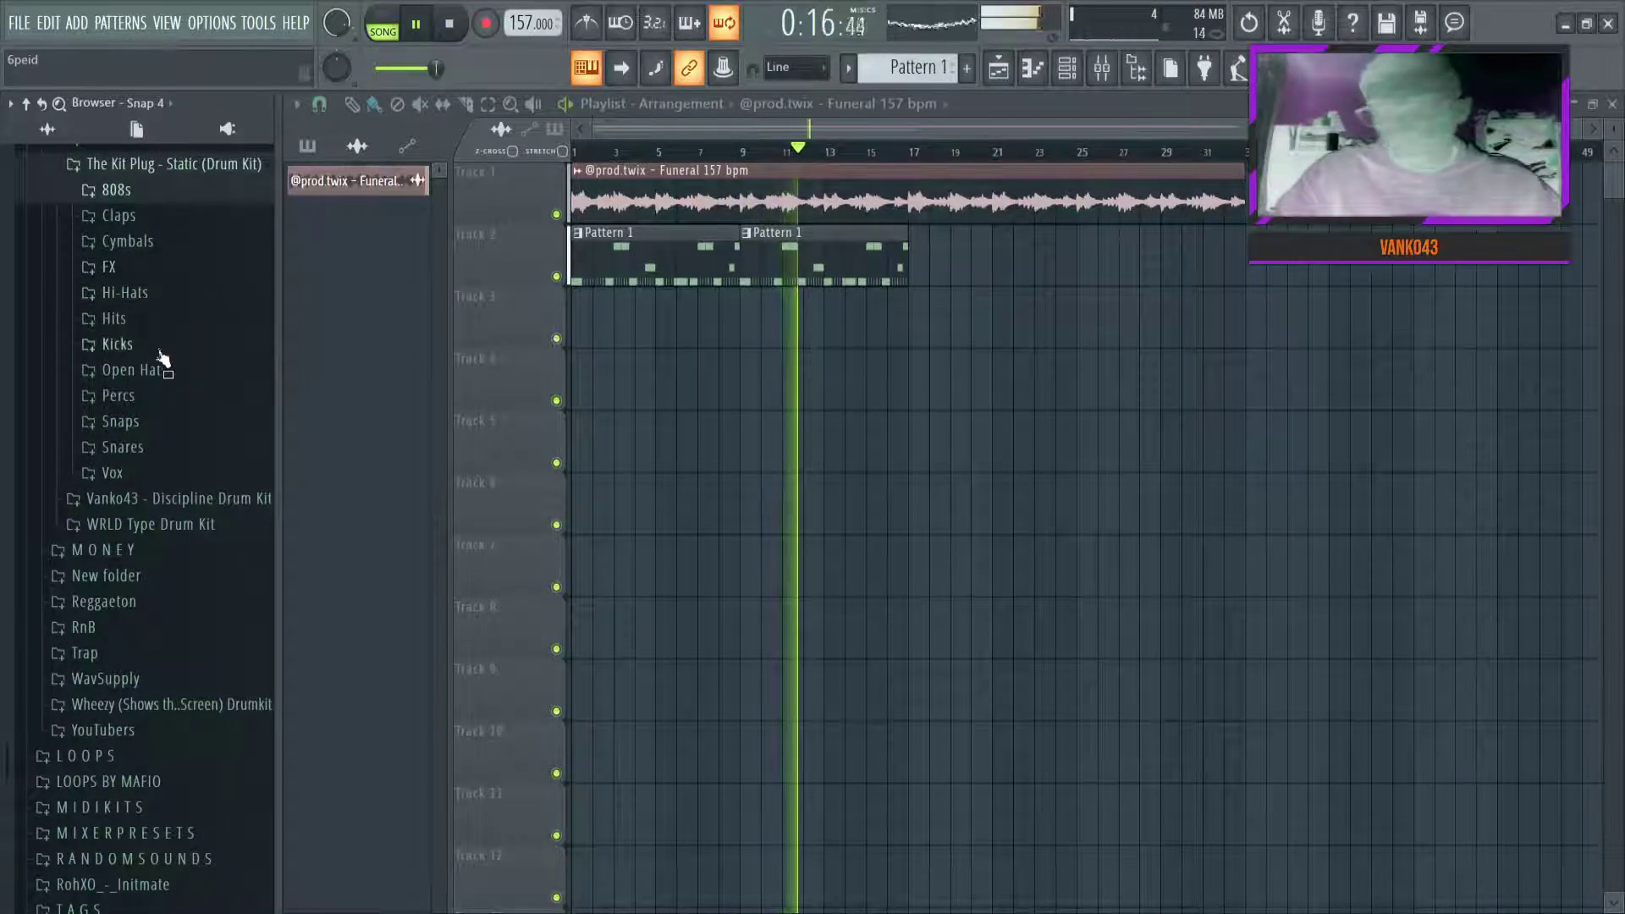
Audition the Static kit's open hats, add STATIC - OH - 007 as a new channel, and close its sampler settings
left_click(153, 370)
left_click(147, 427)
left_click(161, 466)
left_click(161, 491)
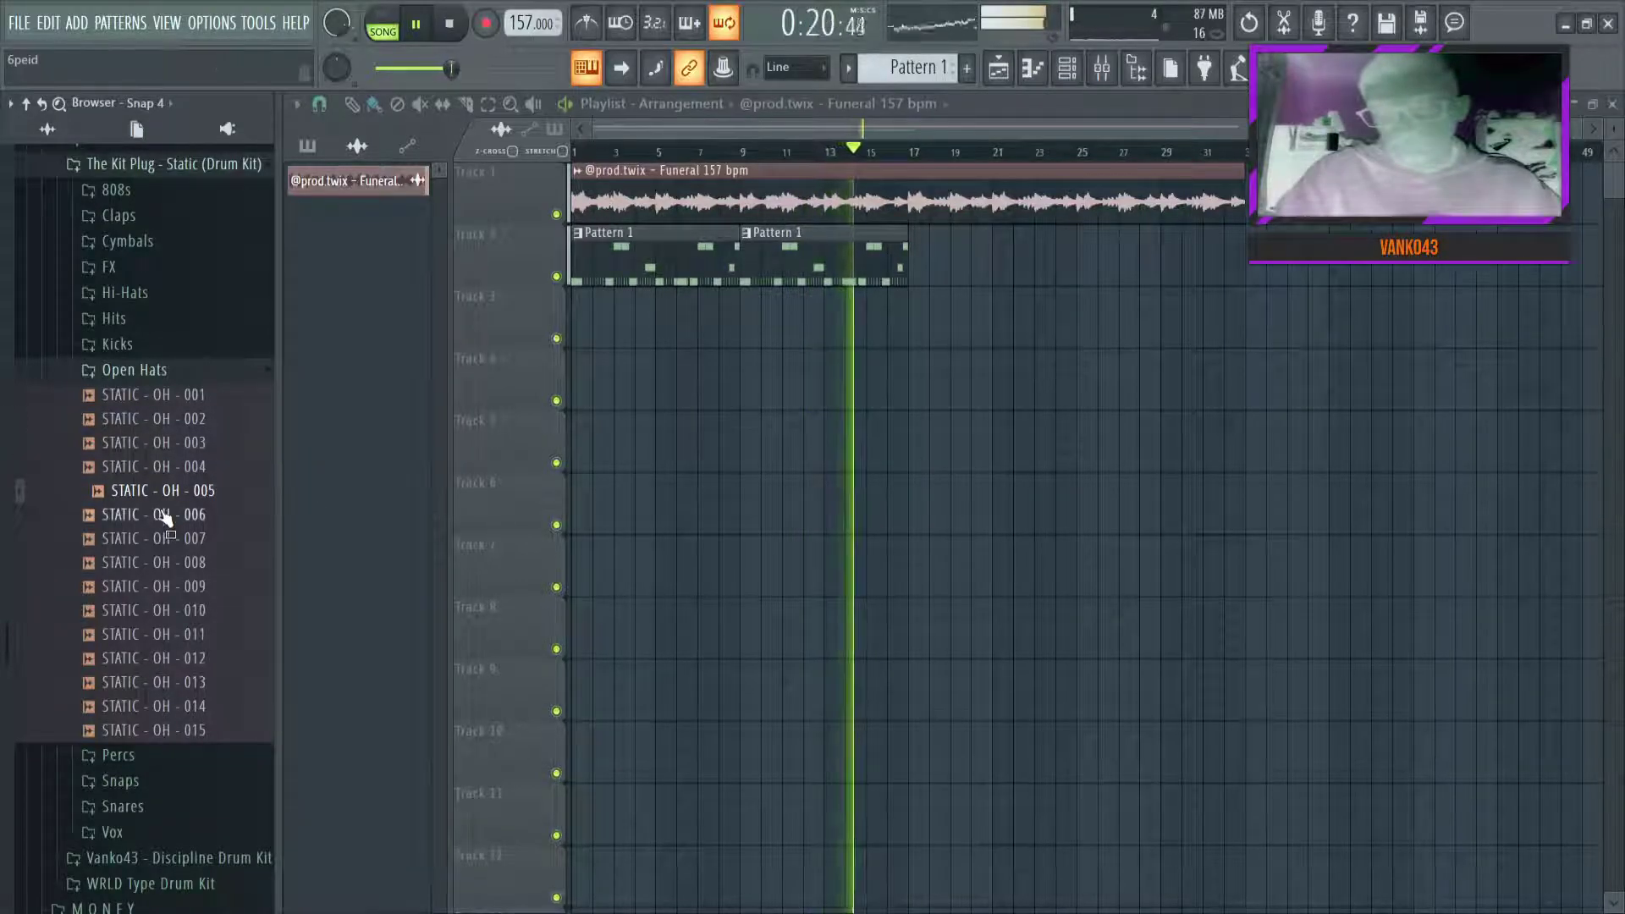
left_click(162, 515)
left_click(160, 539)
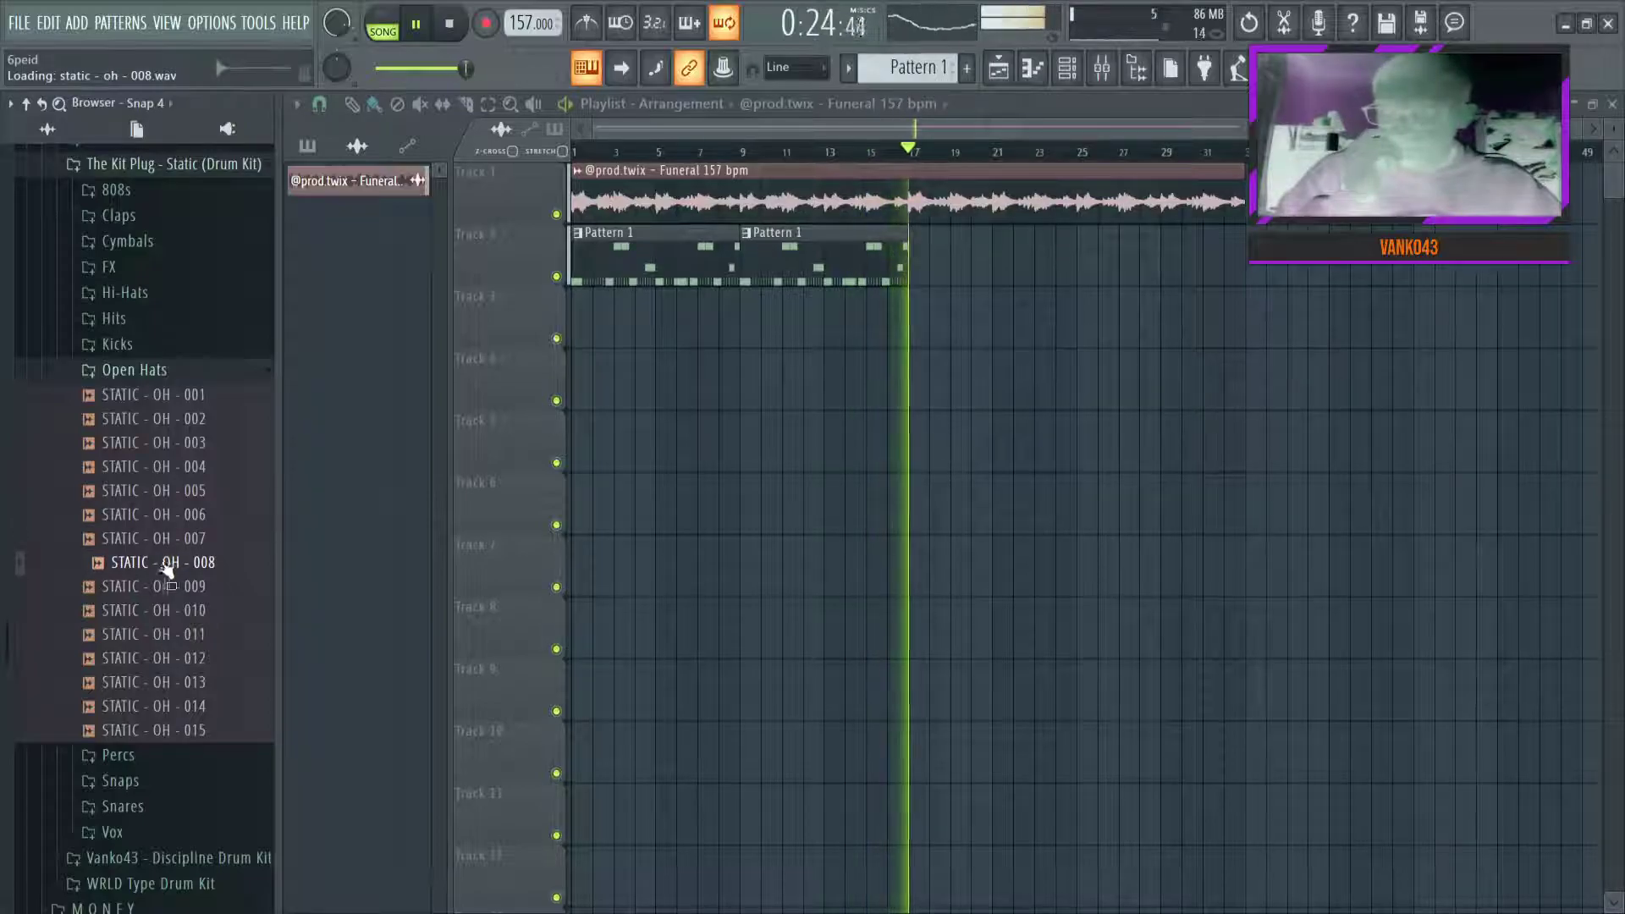
key("space")
left_click_drag(164, 555, 903, 227)
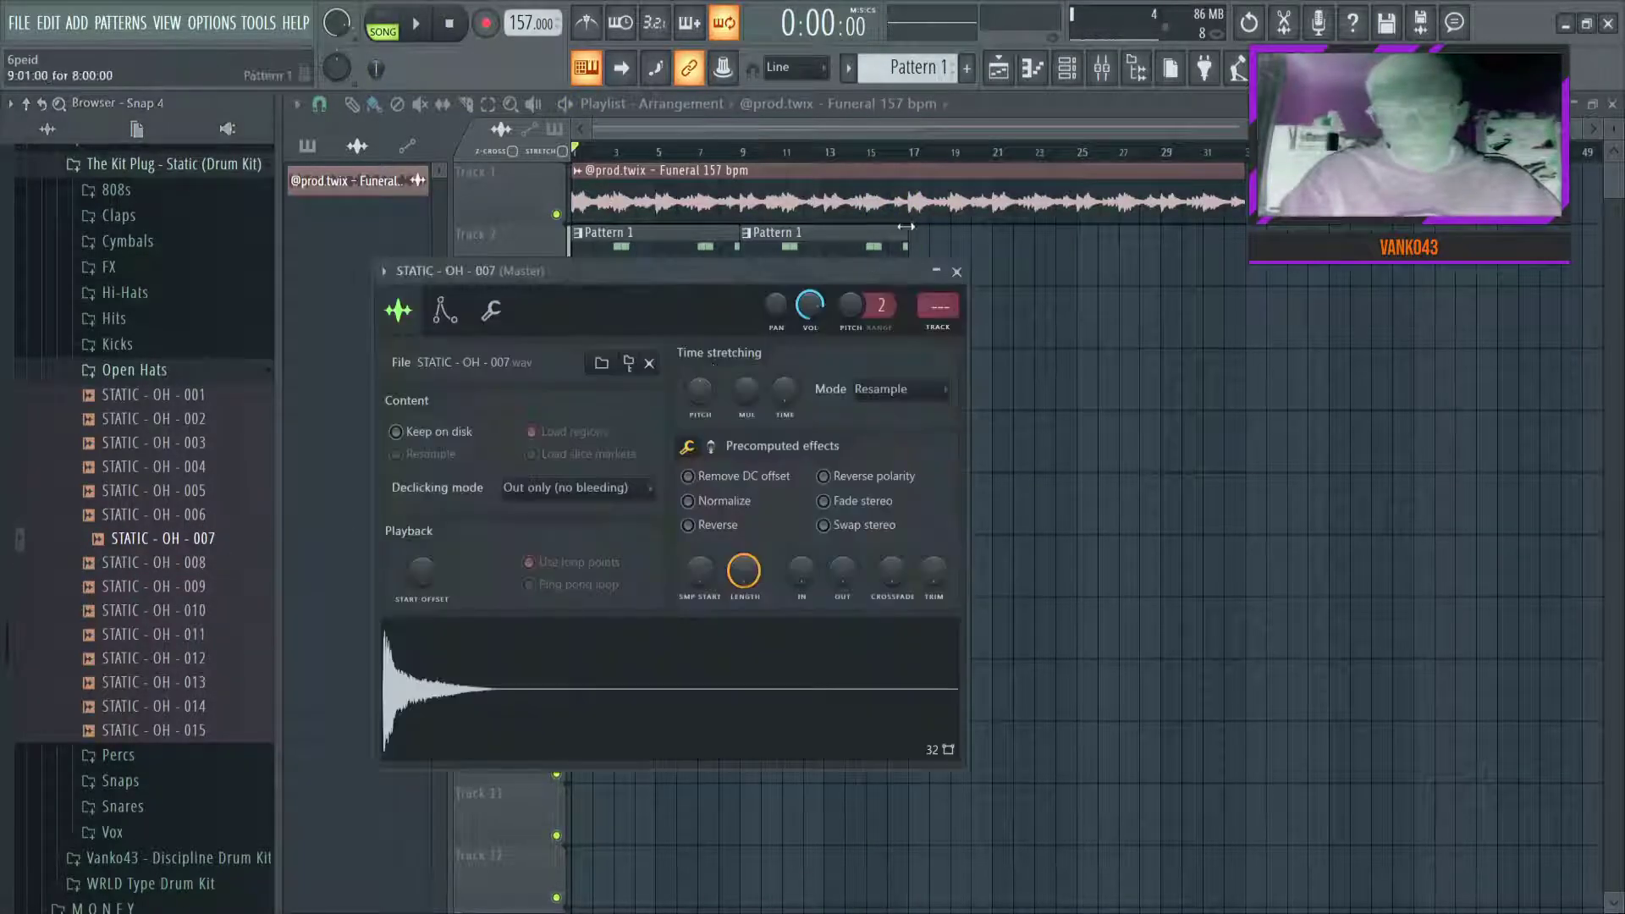
left_click(959, 274)
Place STATIC - OH - 007 hits on steps 17 and 49 of the channel rack during playback
key("space")
key("F6")
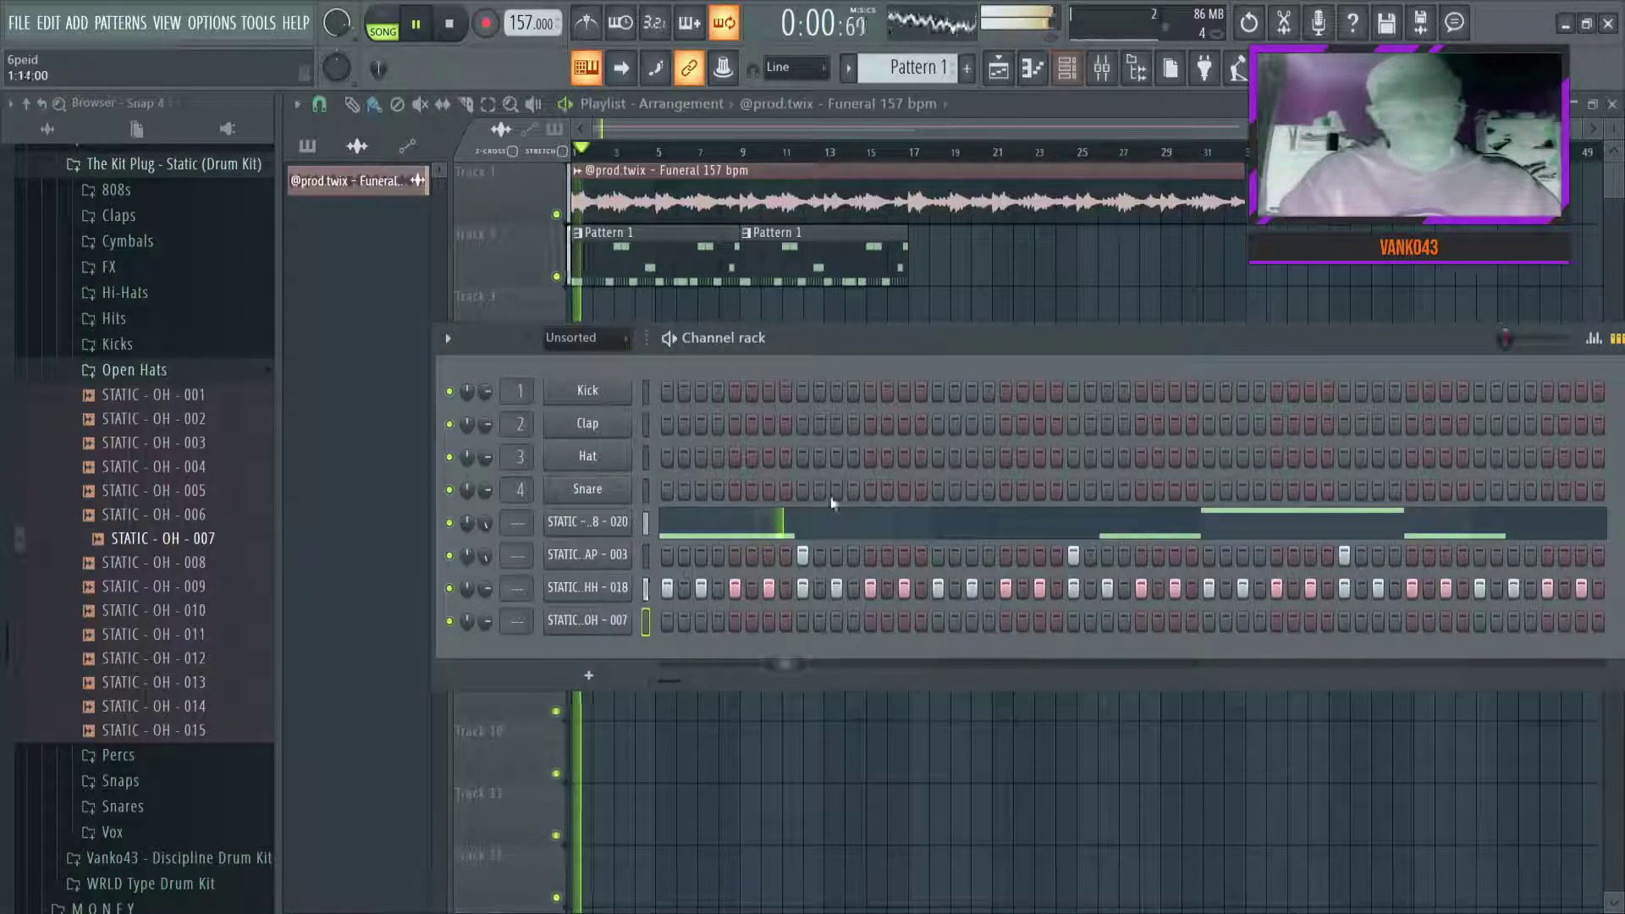
left_click(938, 620)
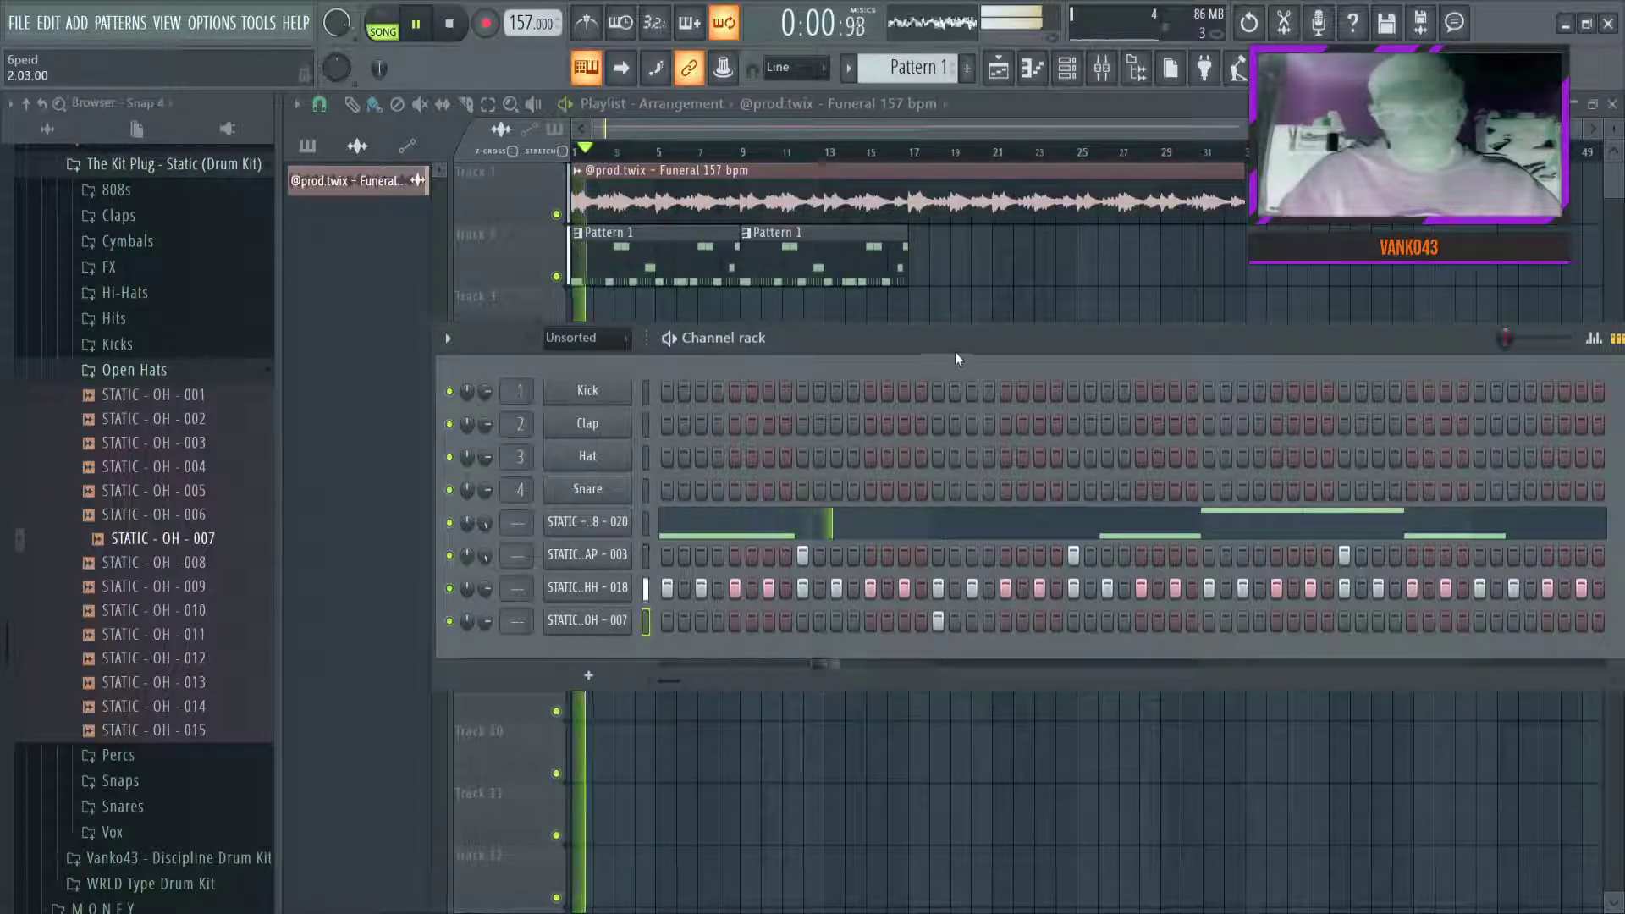
left_click_drag(957, 352, 907, 339)
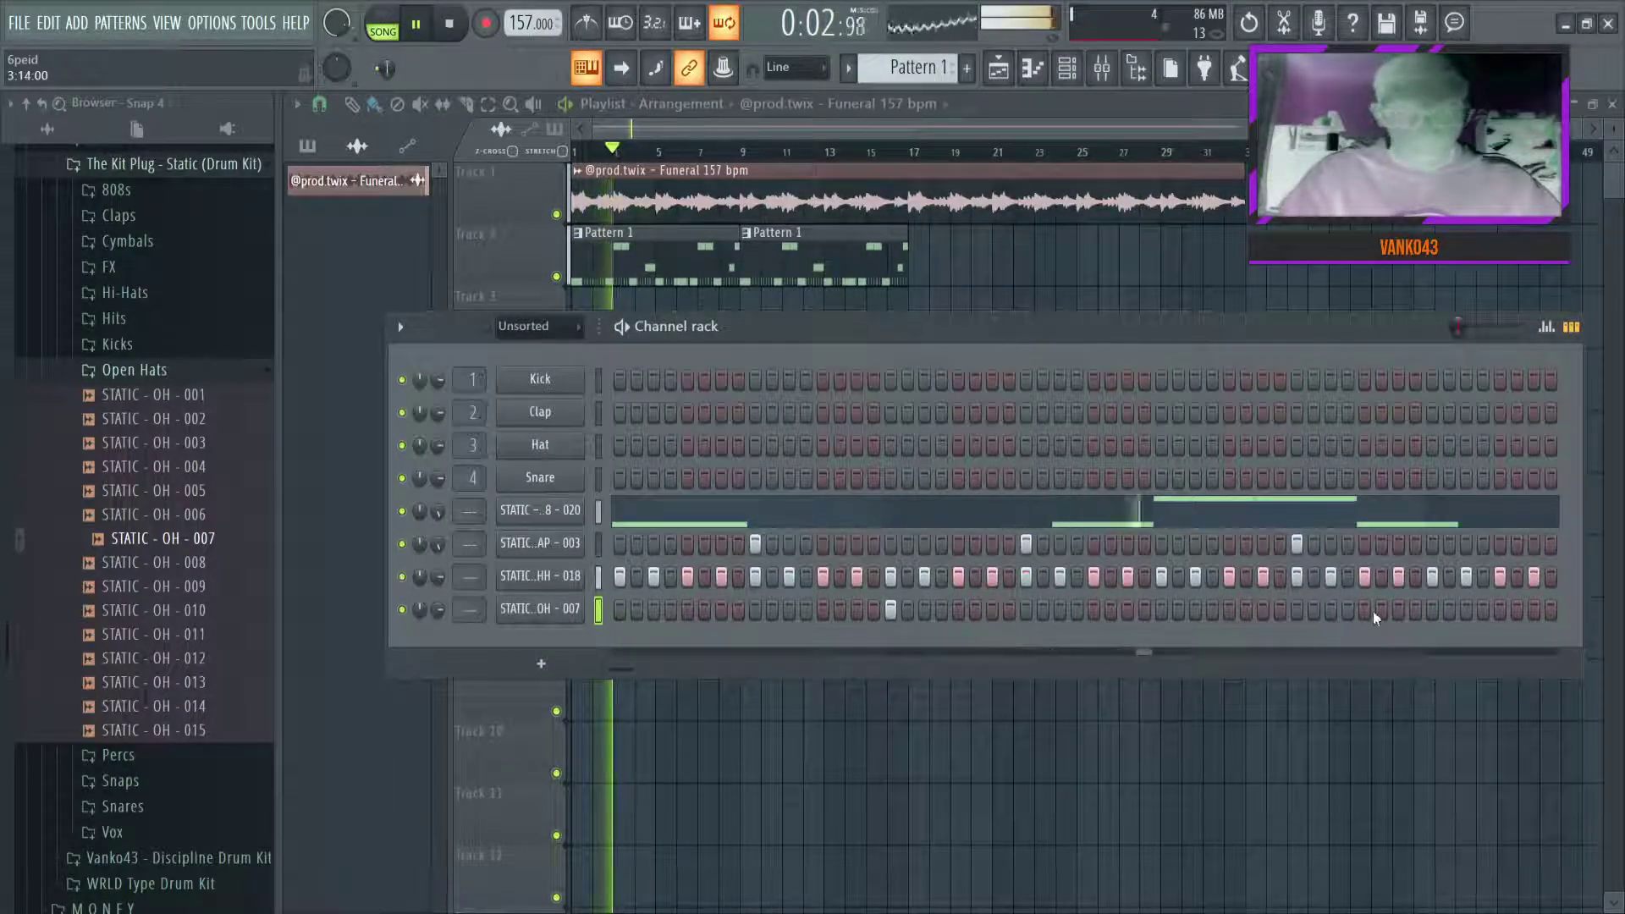
left_click(1432, 609)
key("space")
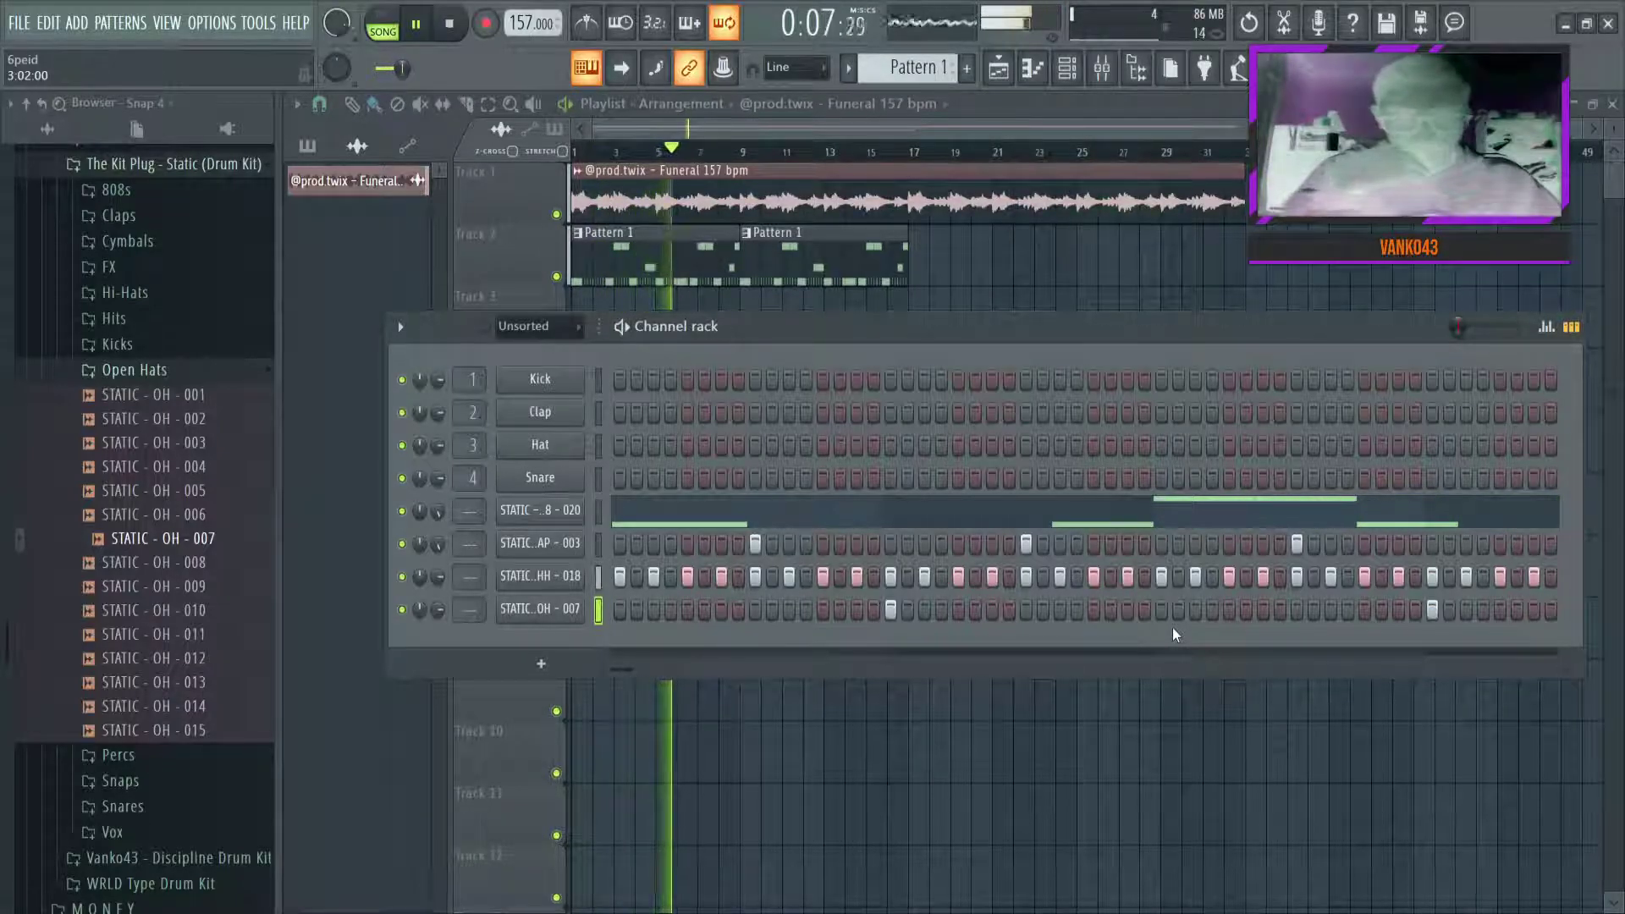
Remove the STATIC - OH - 007 hit on step 49, trying it on step 41 before clearing that one too, and stop playback
key("space")
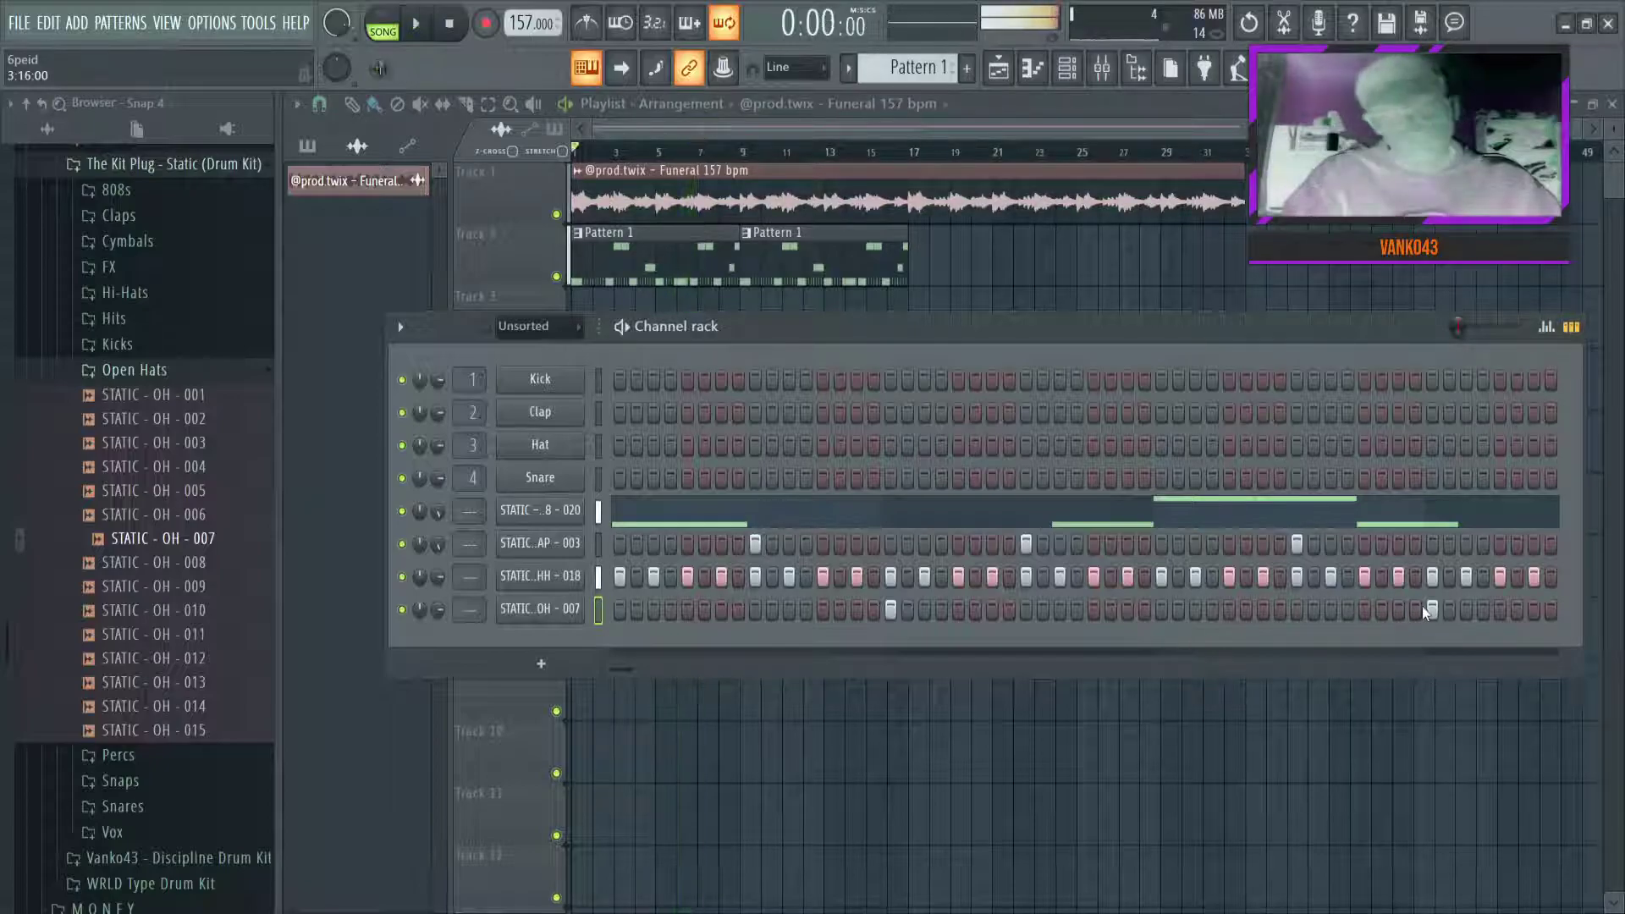
left_click(1297, 609)
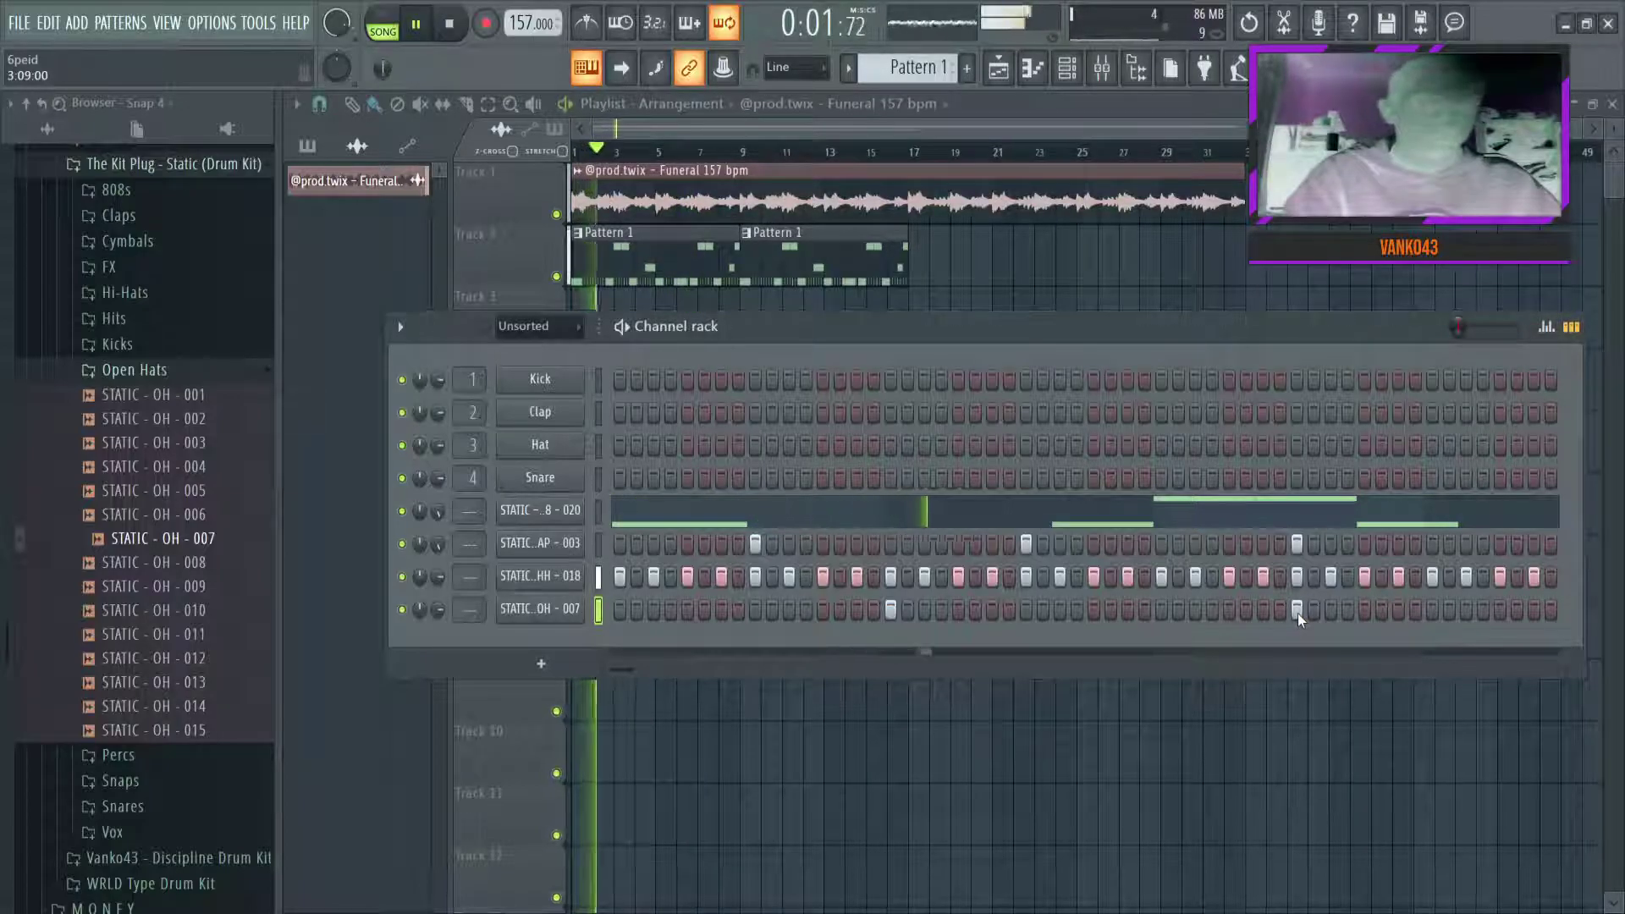
left_click(1297, 610)
key("space")
key("space")
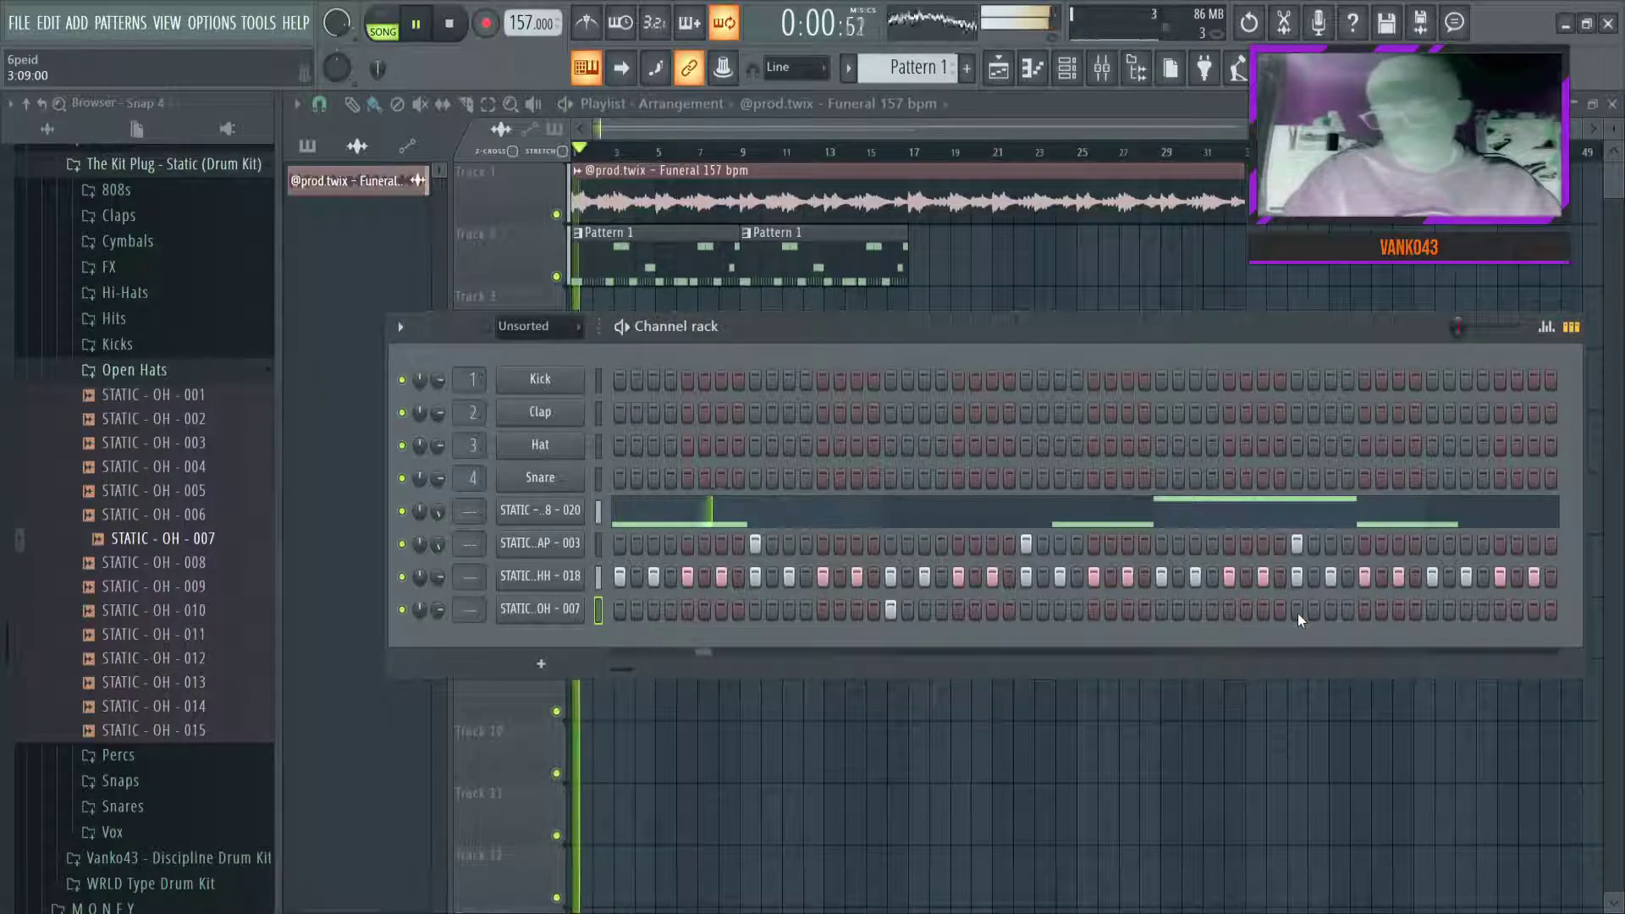
key("space")
Add STATIC - OH - 015 as a new channel and use its hit on step 23 in place of the remaining STATIC - OH - 007 hit
left_click(215, 684)
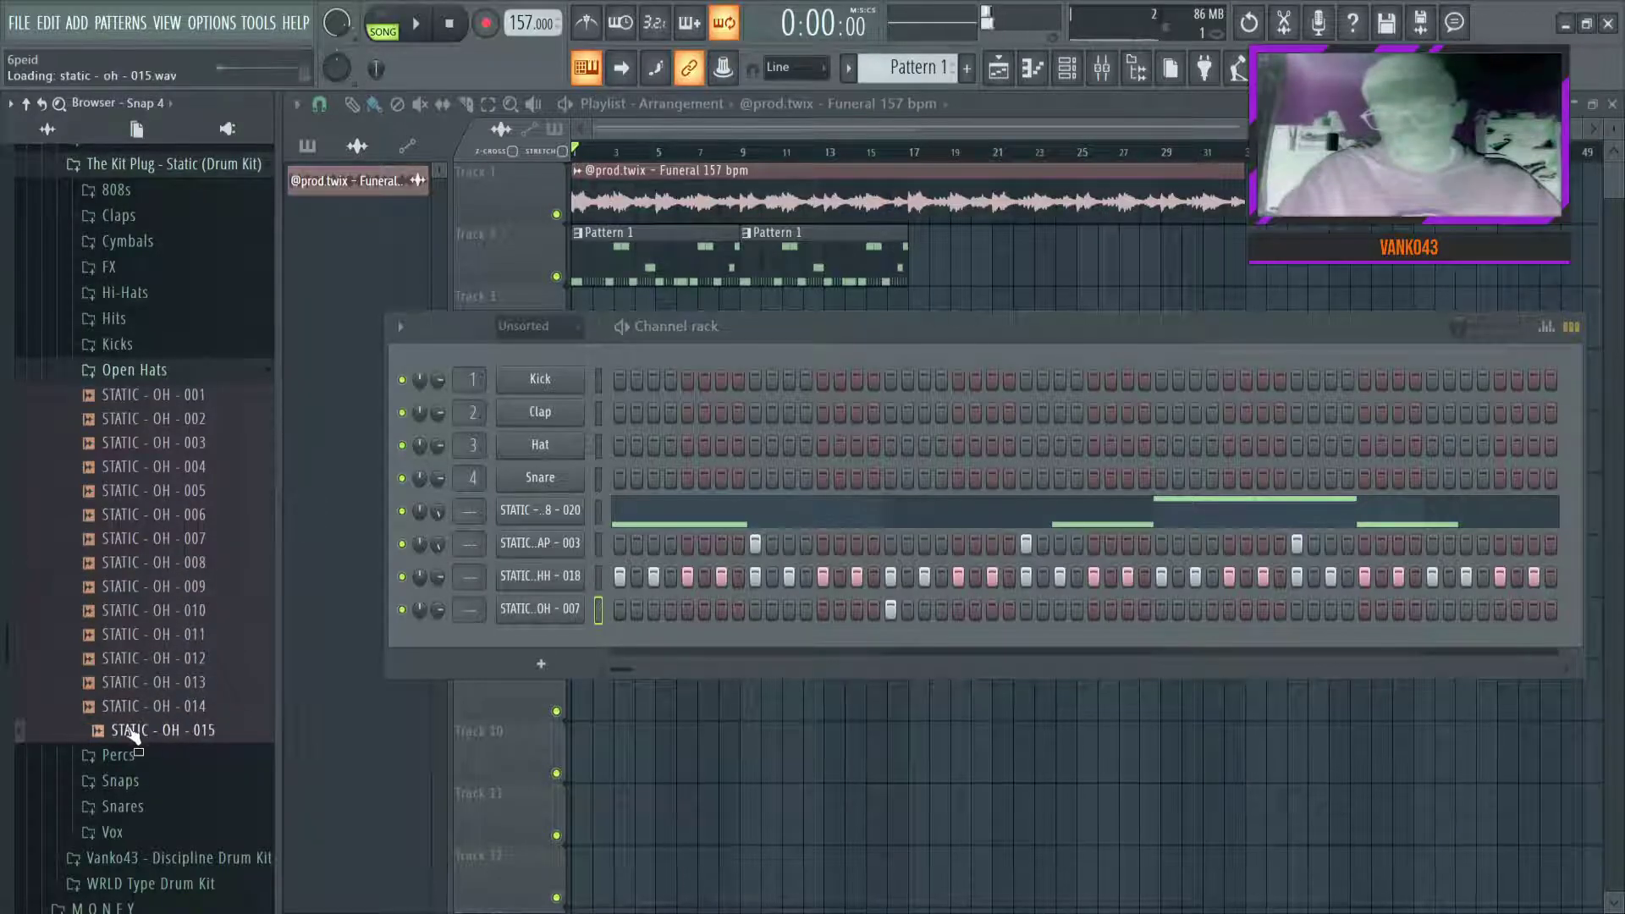
left_click_drag(523, 639, 612, 637)
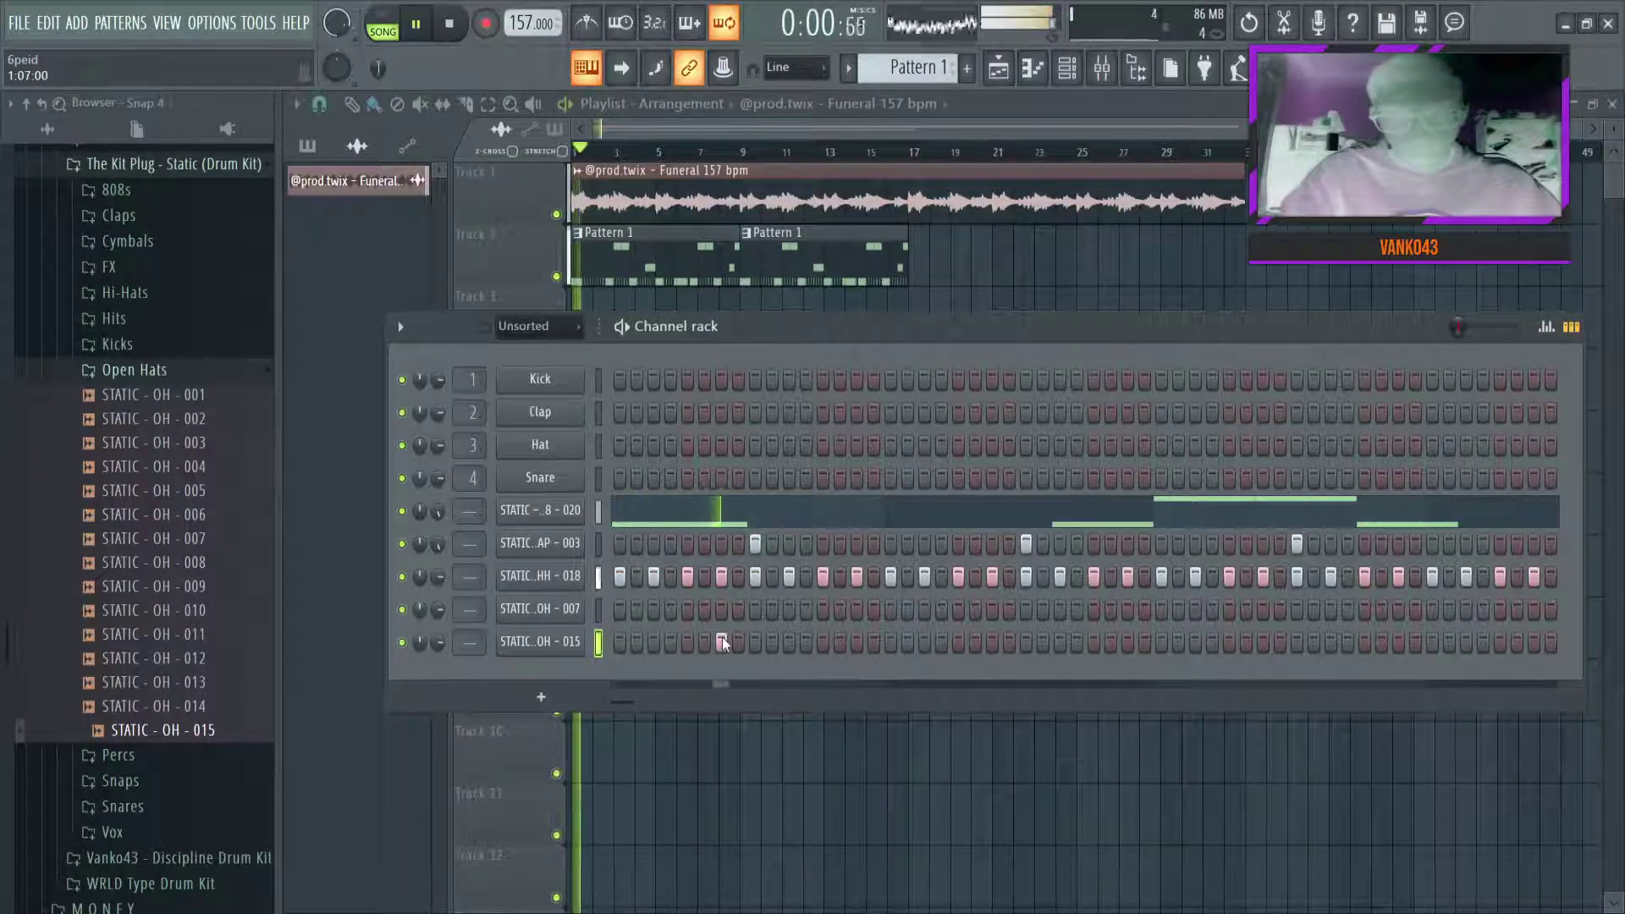
left_click(689, 642)
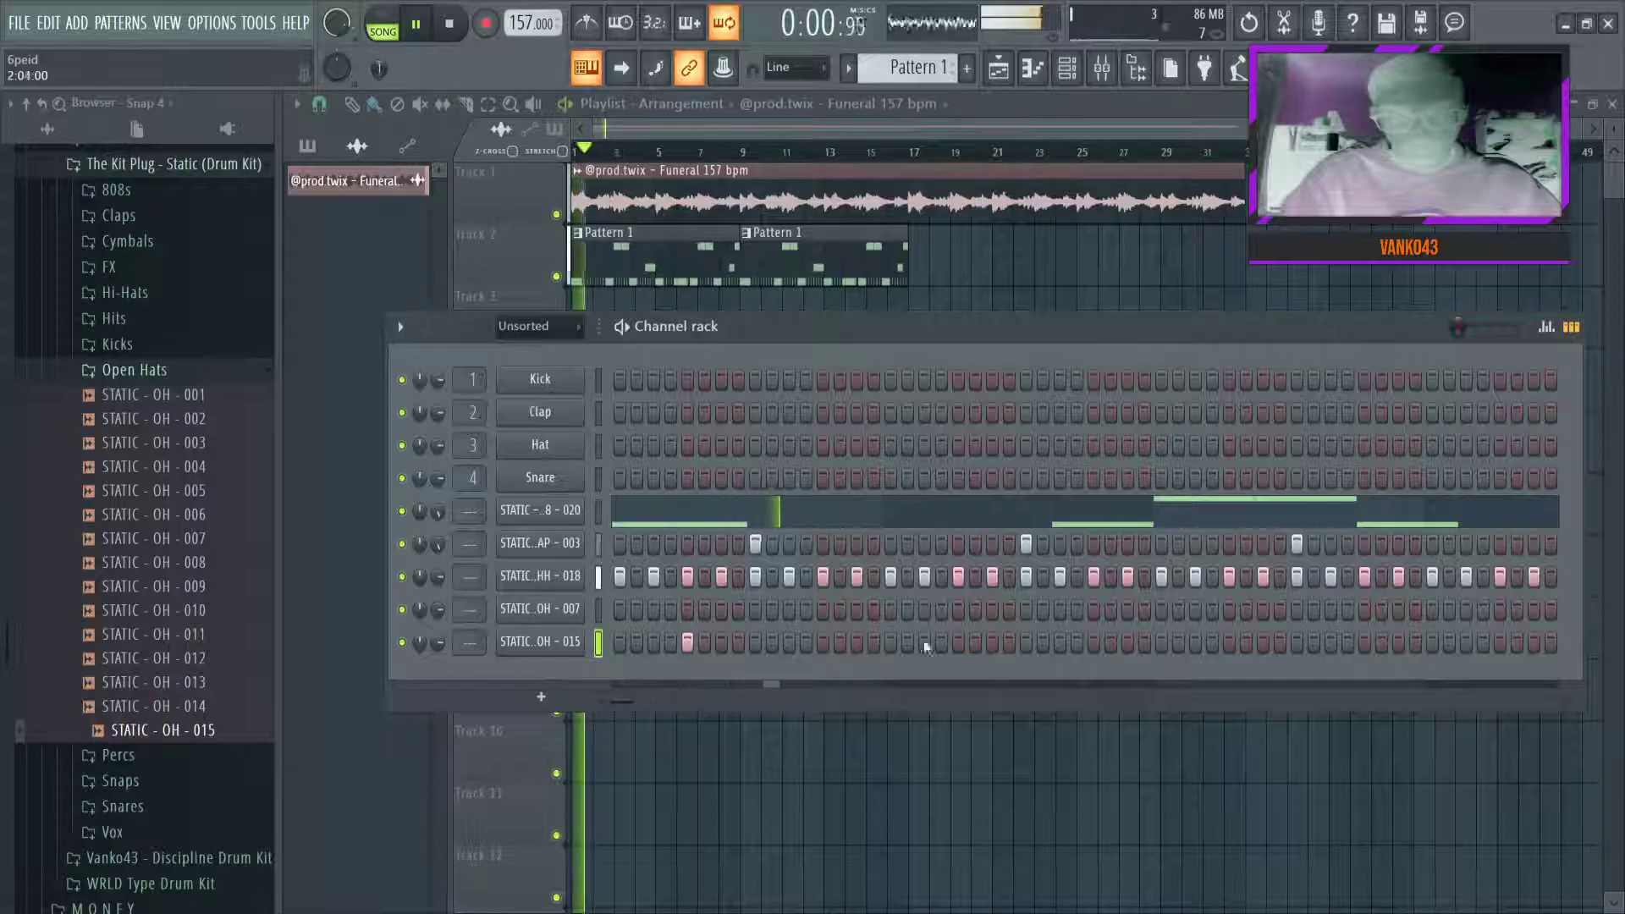
left_click(958, 641)
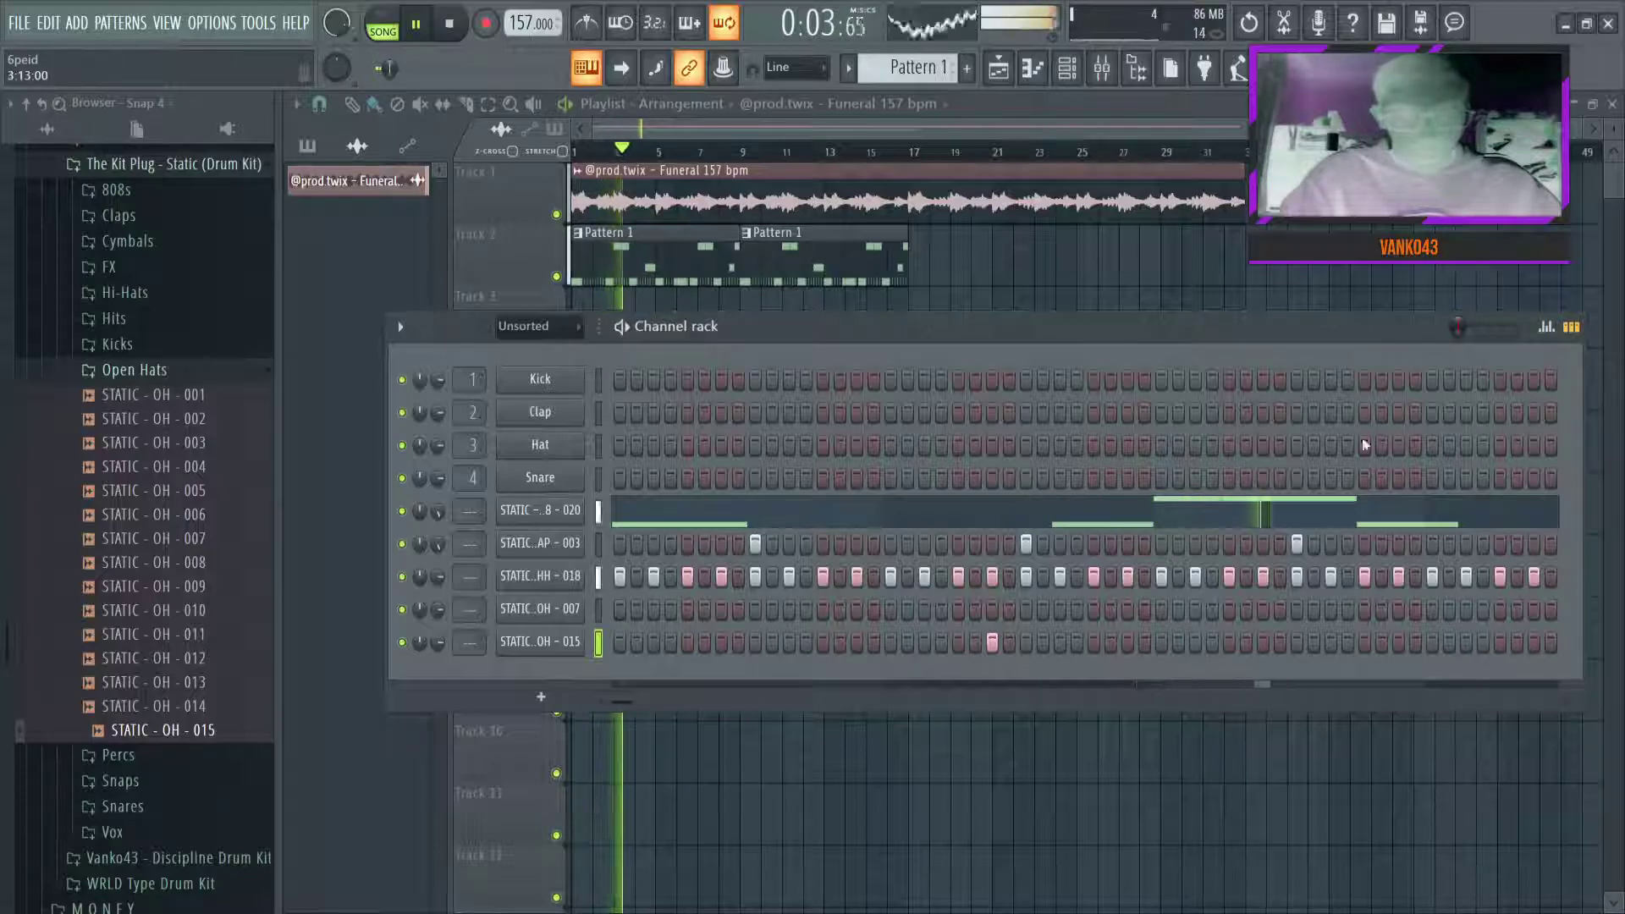
Widen the channel rack to show more steps and set the STATIC - OH - 015 hits to steps 21 and 53
left_click_drag(1266, 333, 1166, 321)
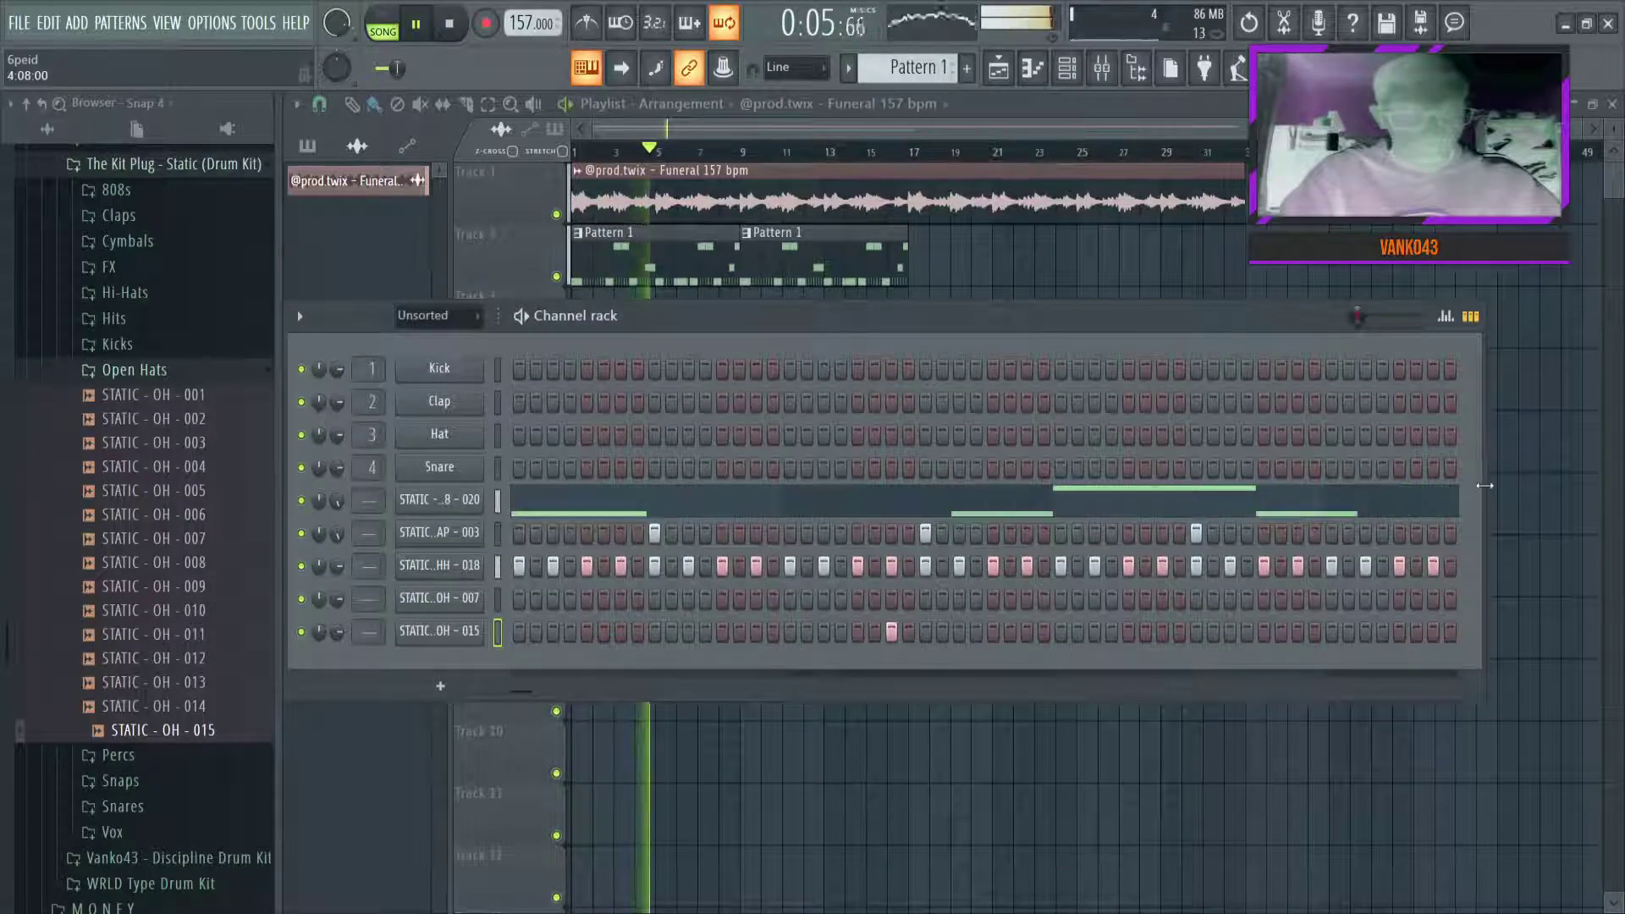
left_click_drag(1484, 485, 1619, 485)
mouse_move(1342, 327)
left_mouse_down()
mouse_move(1323, 305)
mouse_move(1347, 311)
left_mouse_up()
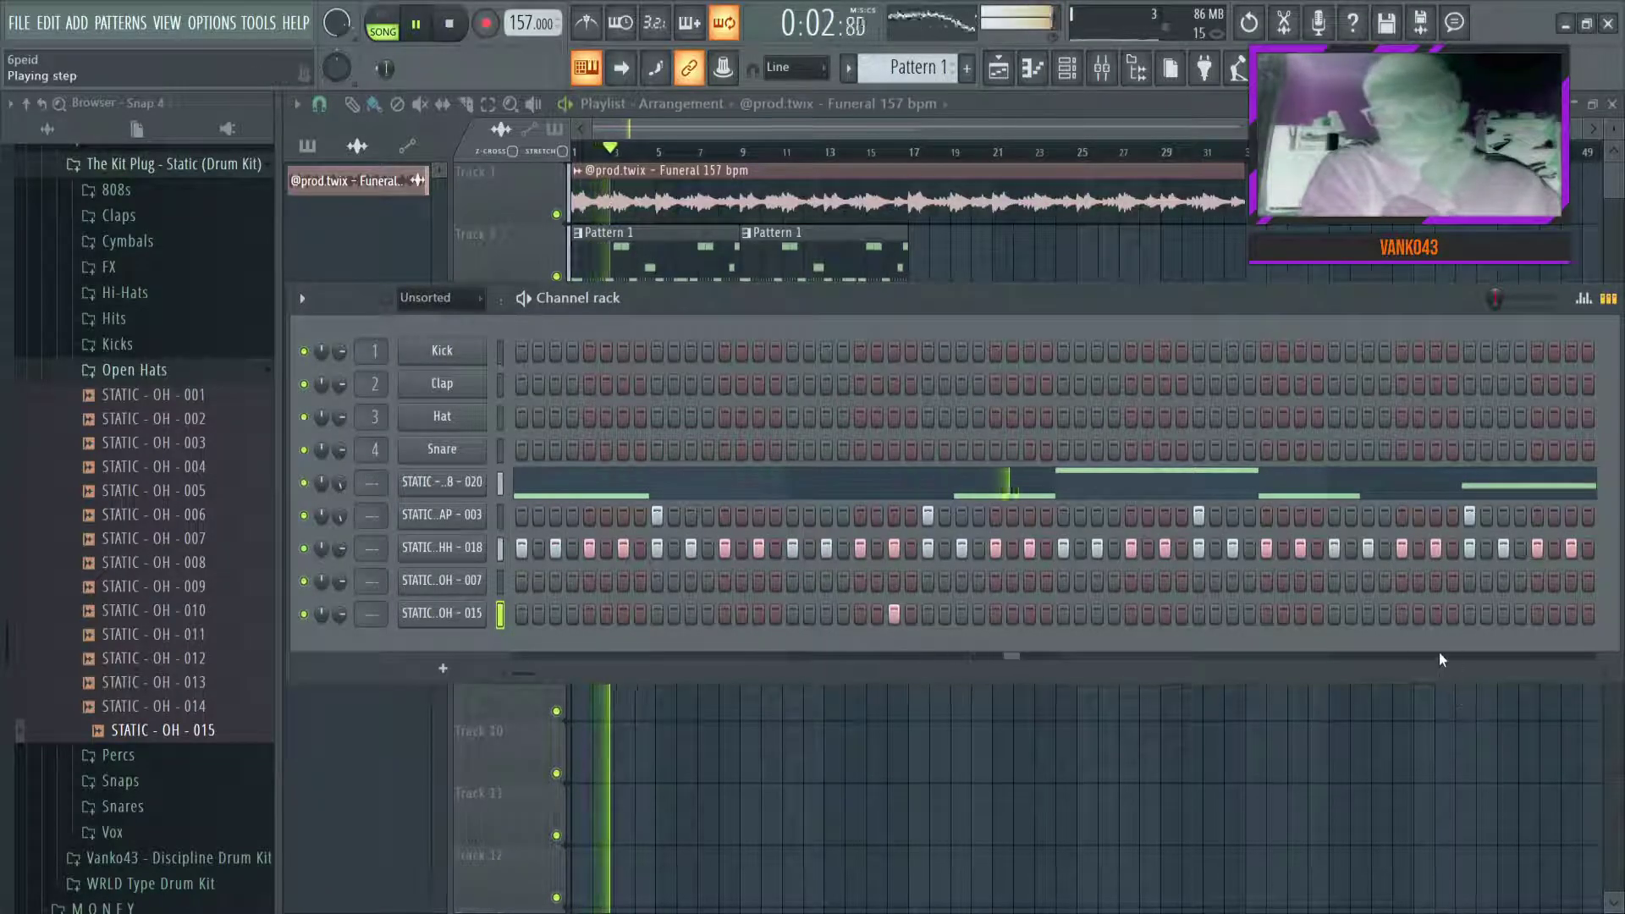
left_click(1402, 614)
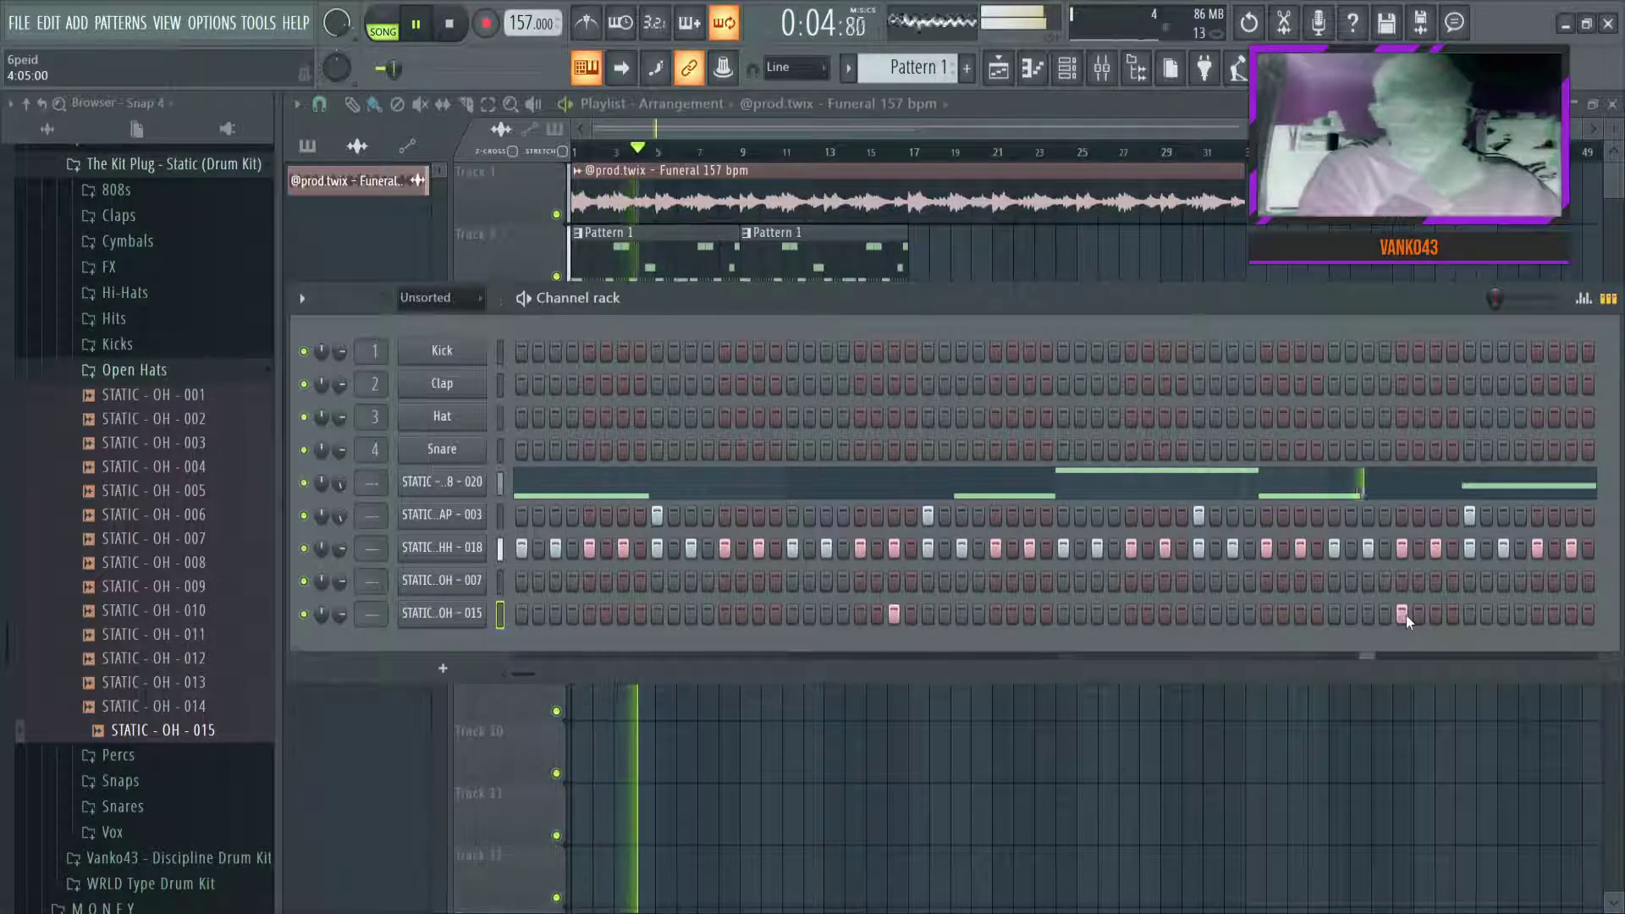
left_click(860, 614)
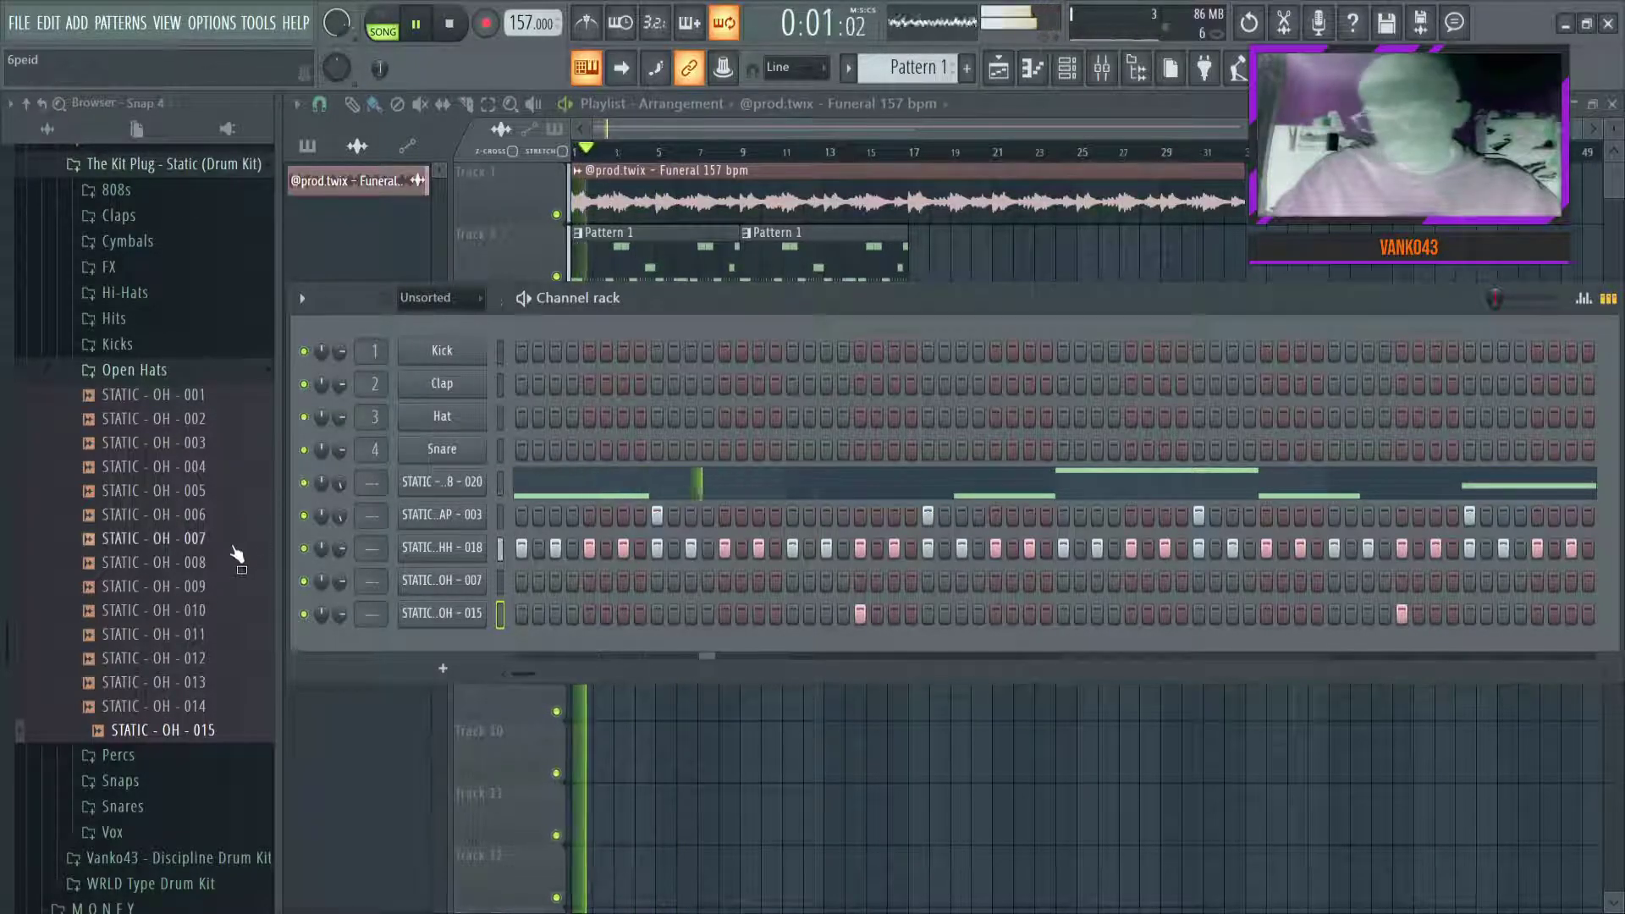
Add STATIC - OH - 004 as a new channel and place its hits on steps 13 and 45 during playback
key("space")
left_click(159, 499)
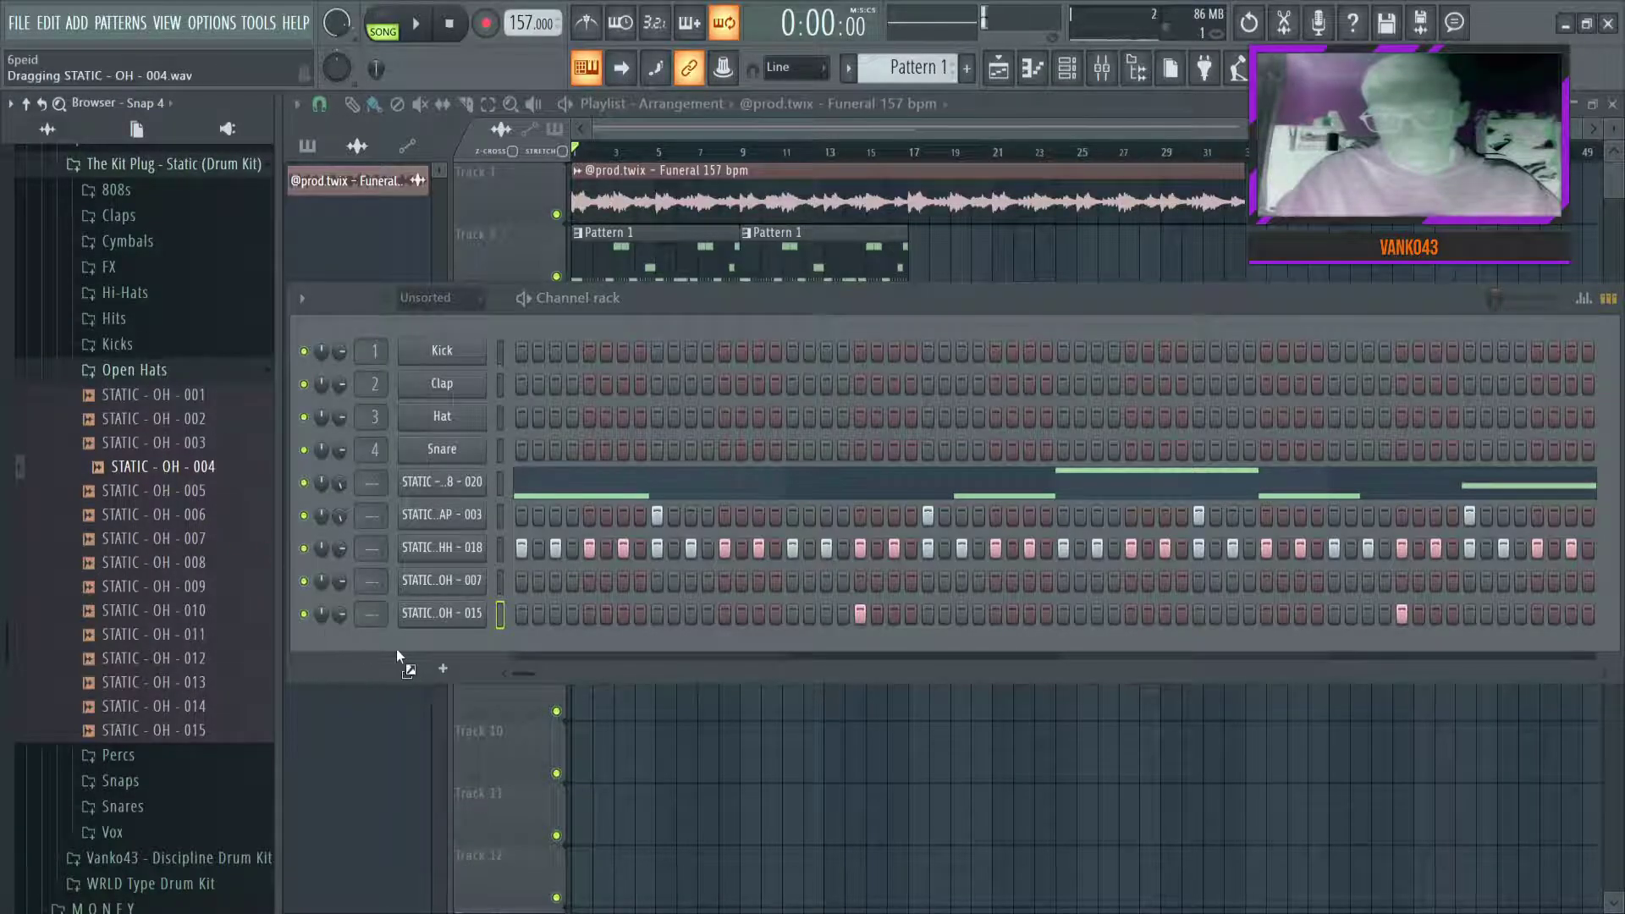
left_click_drag(396, 649, 398, 650)
key("space")
left_click(725, 648)
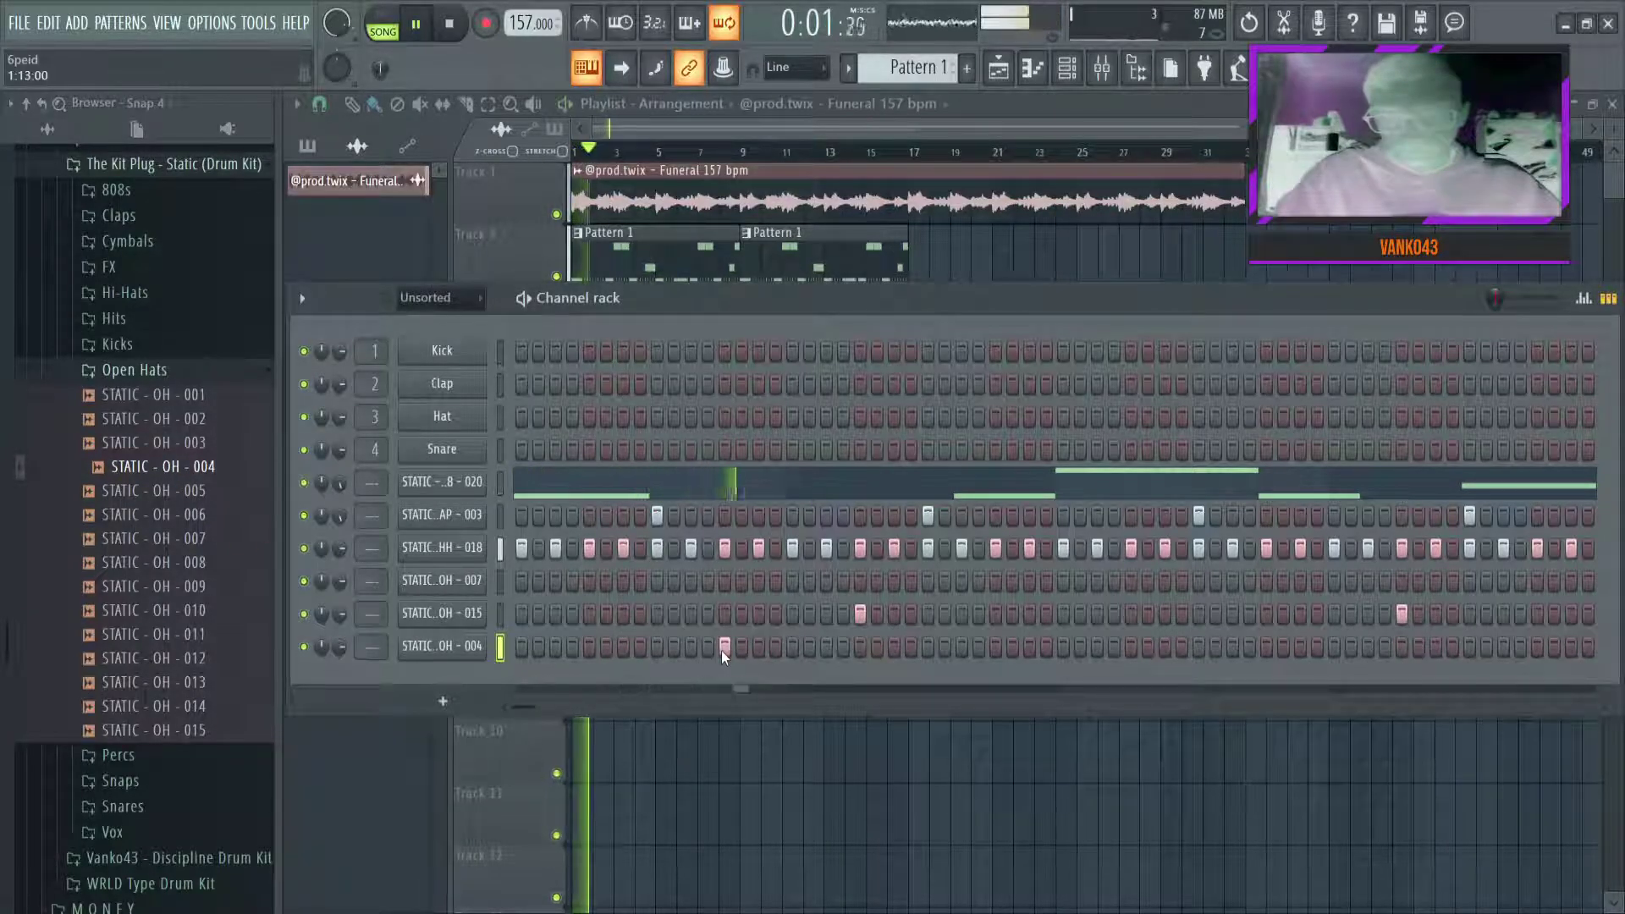
left_click(1267, 648)
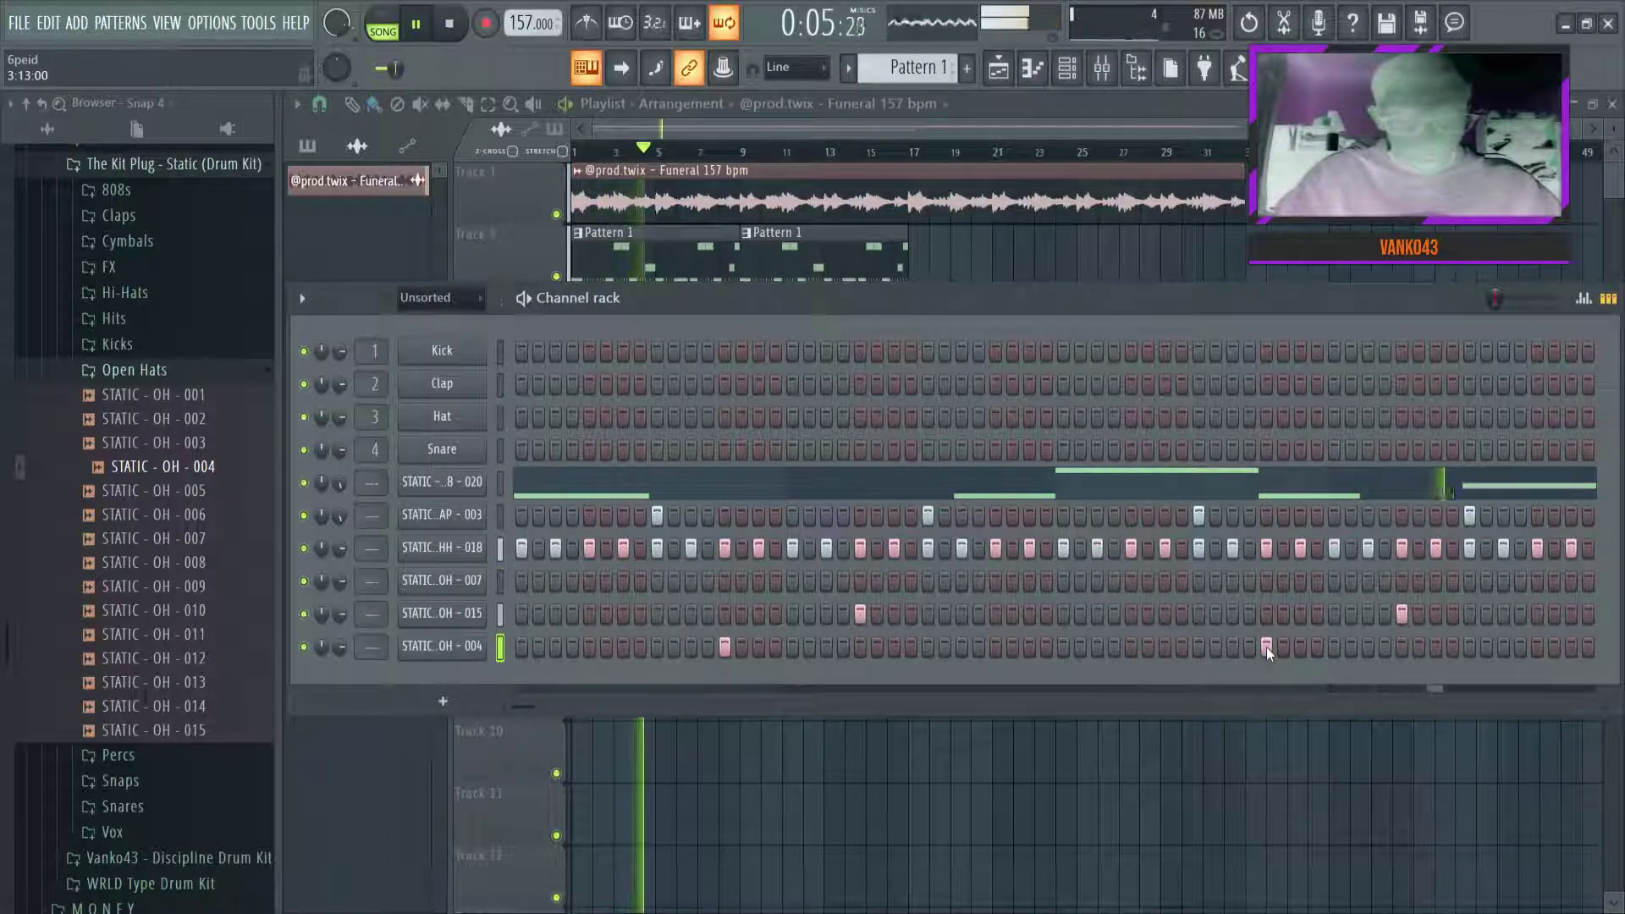
Duplicate the STATIC - OH - 004 notes from bars 1 to 4 into bars 5 to 8 in the piano roll
key("F7")
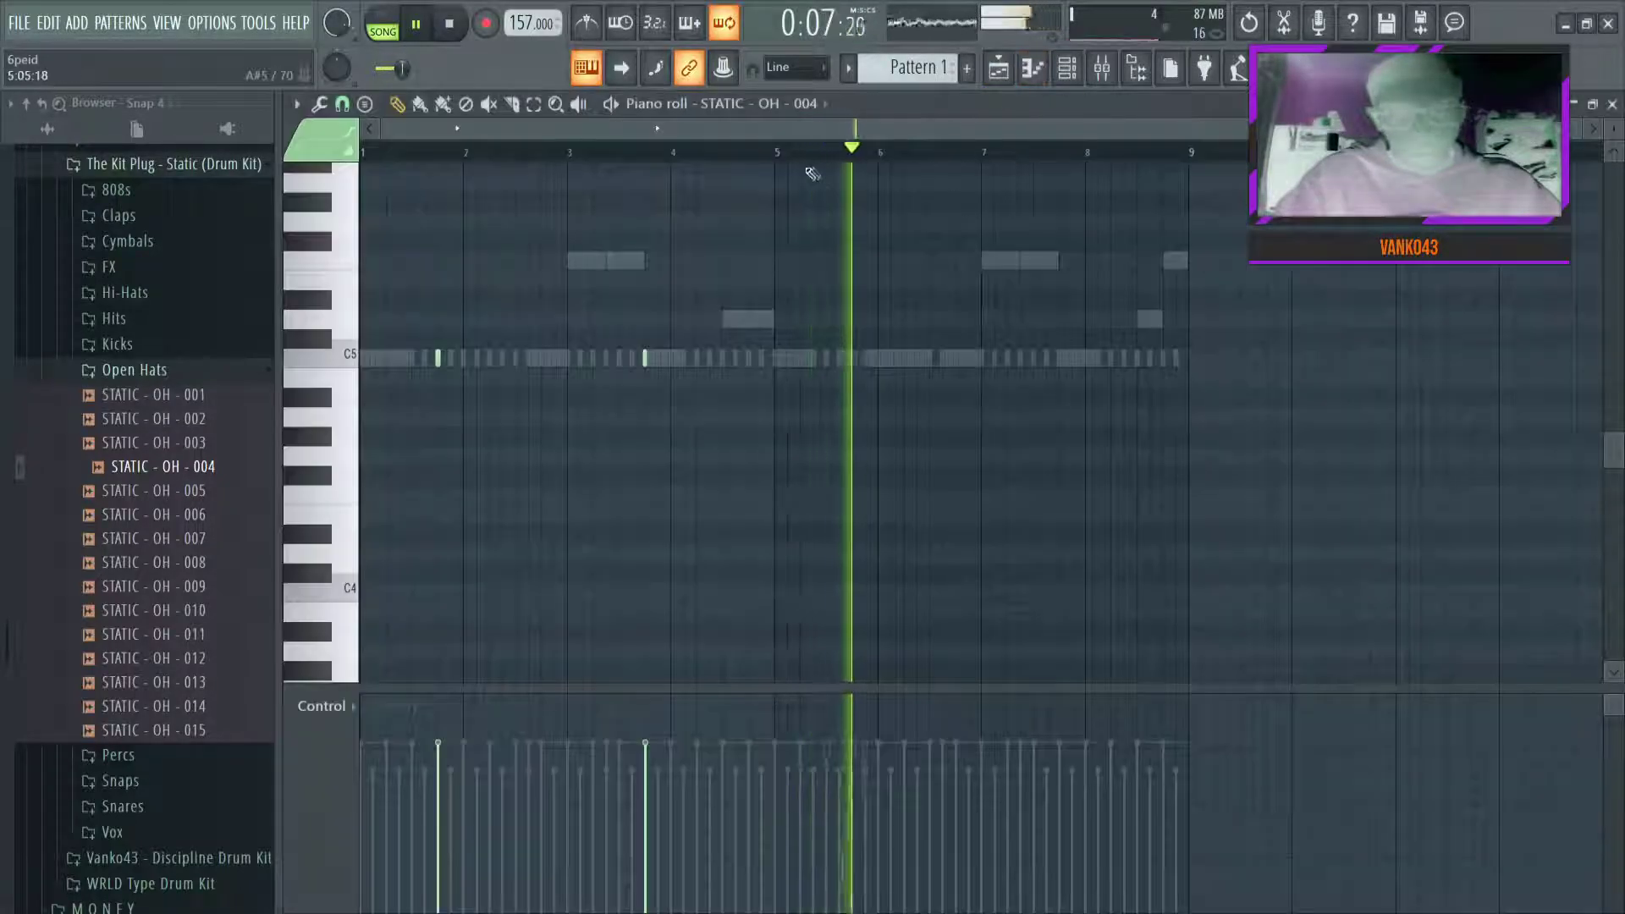
scroll(796, 169, "up", 1)
left_click_drag(776, 160, 33, 181)
key("ctrl+b")
Repeat the STATIC - OH - 015 notes across bars 5 to 8 in its piano roll and return to the channel rack
left_click(1073, 74)
left_click(500, 614)
left_click(1033, 70)
left_click_drag(1186, 159, 1088, 169)
left_click(999, 70)
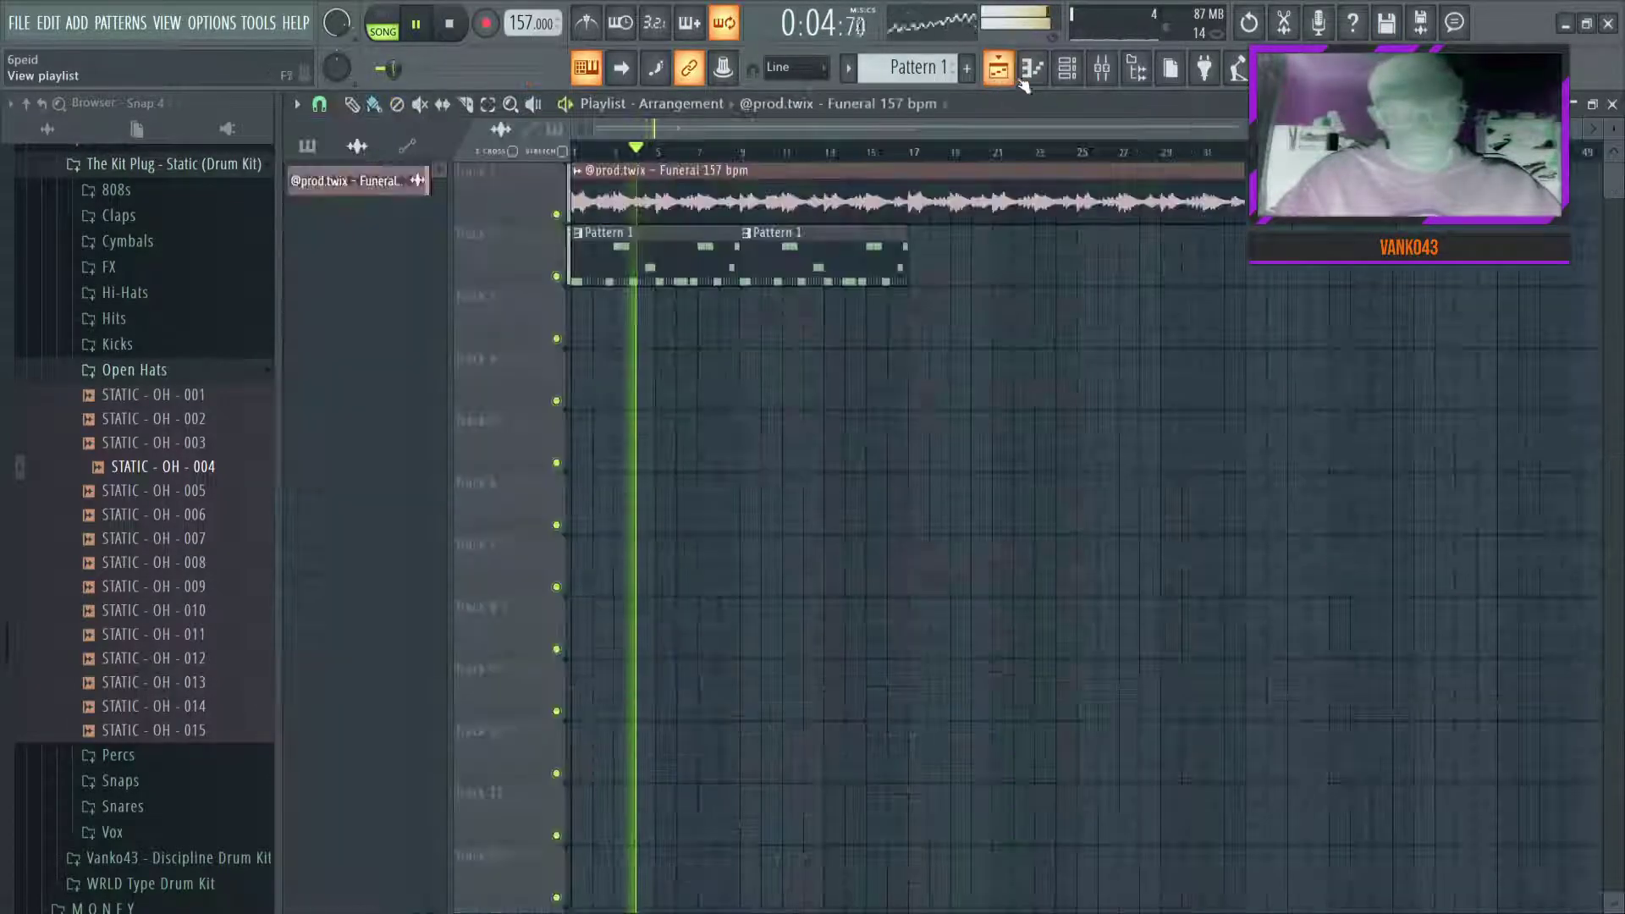
left_click(1067, 67)
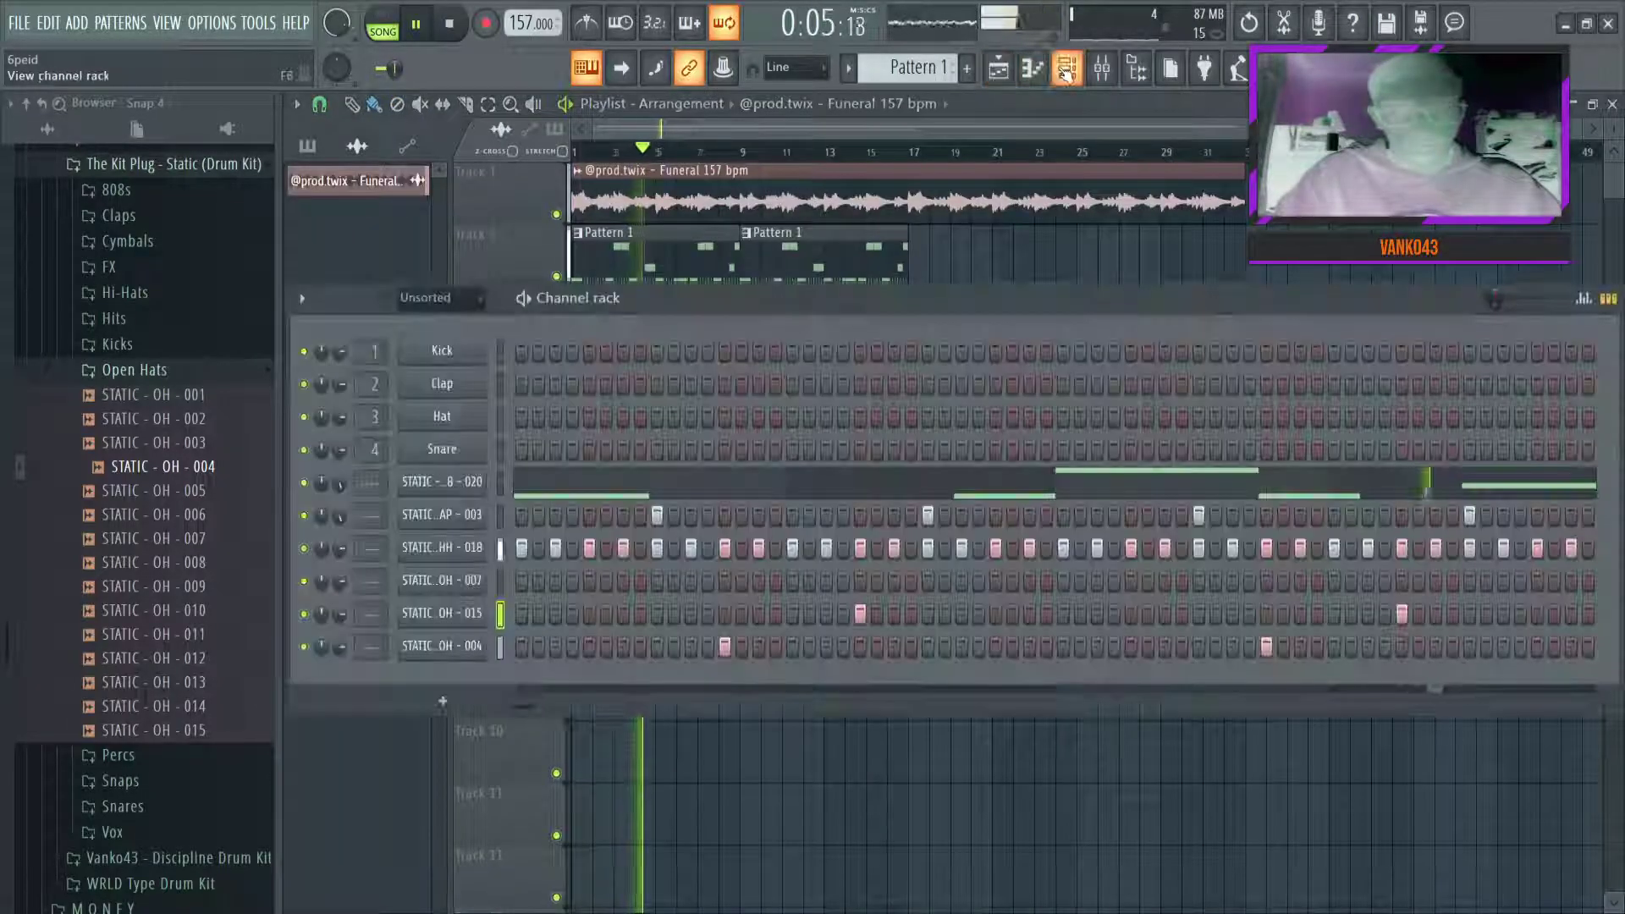
Audition the Static kit's snares and add STATIC - SNARE - 006 as a new channel
left_click(133, 376)
left_click(132, 421)
left_click(128, 421)
left_click(121, 447)
key("space")
scroll(153, 652, "down", 1)
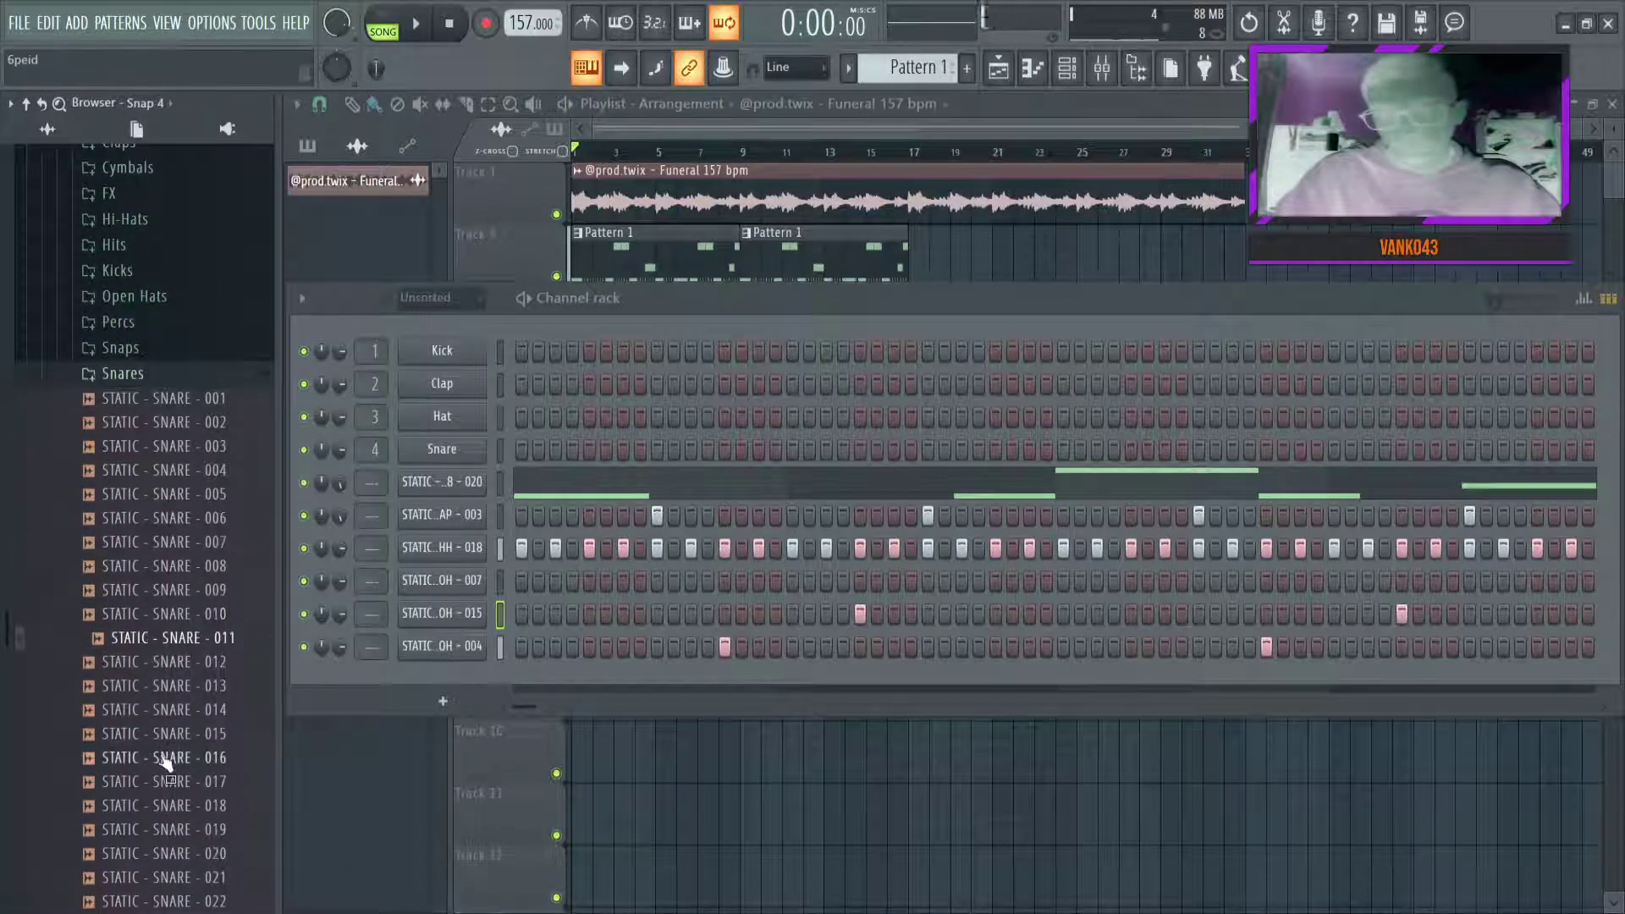
left_click(166, 520)
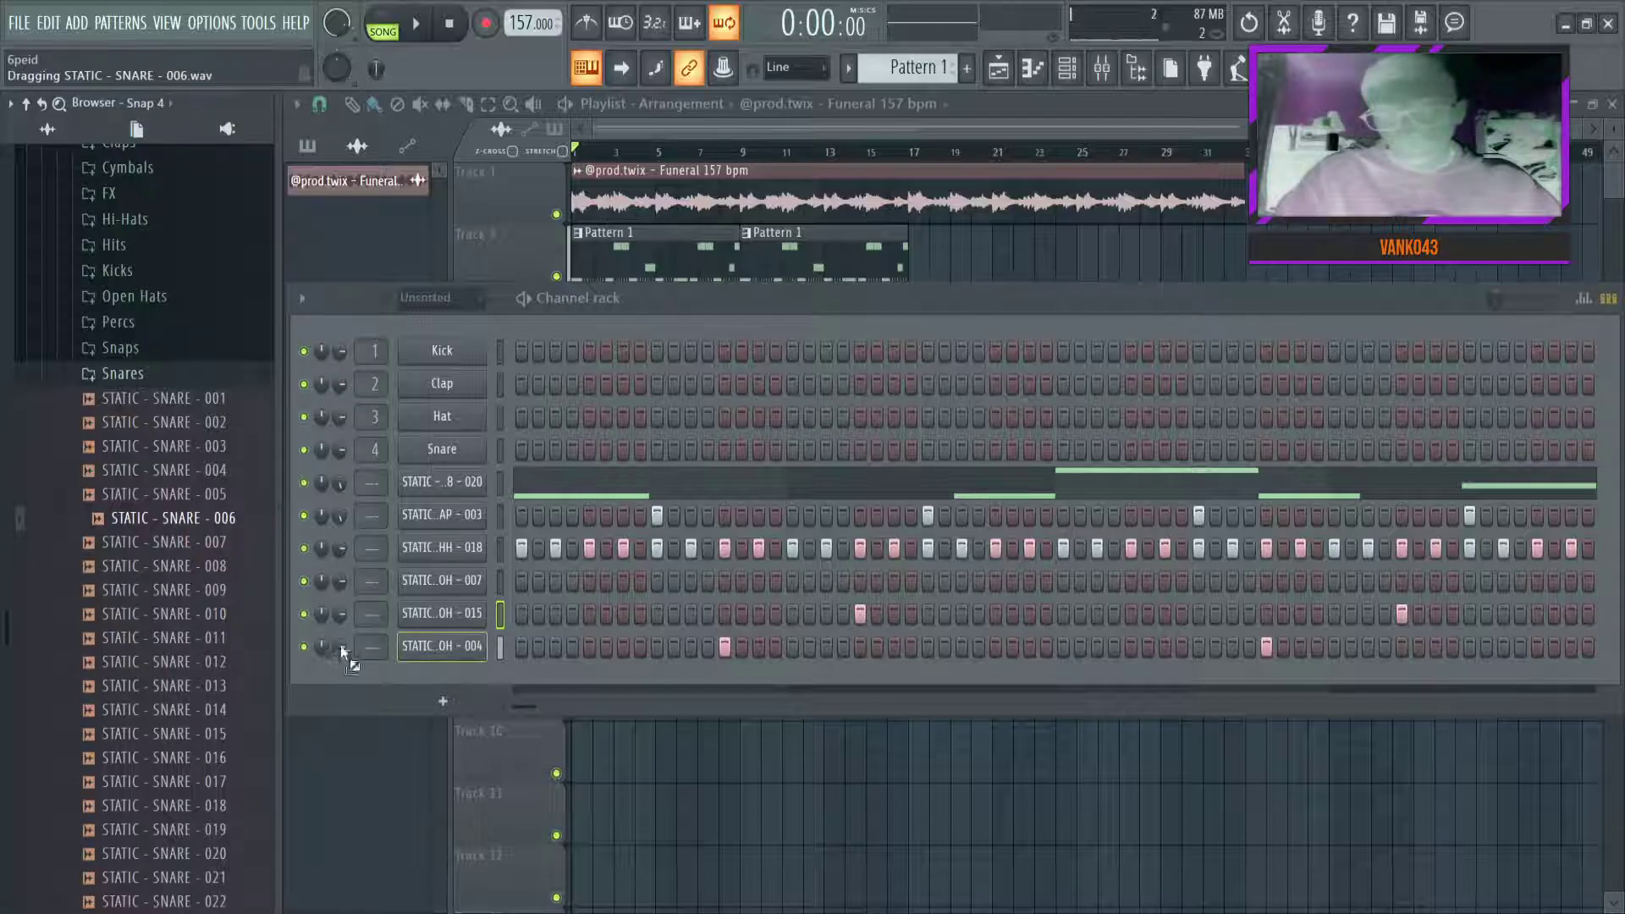
left_click_drag(401, 667, 446, 682)
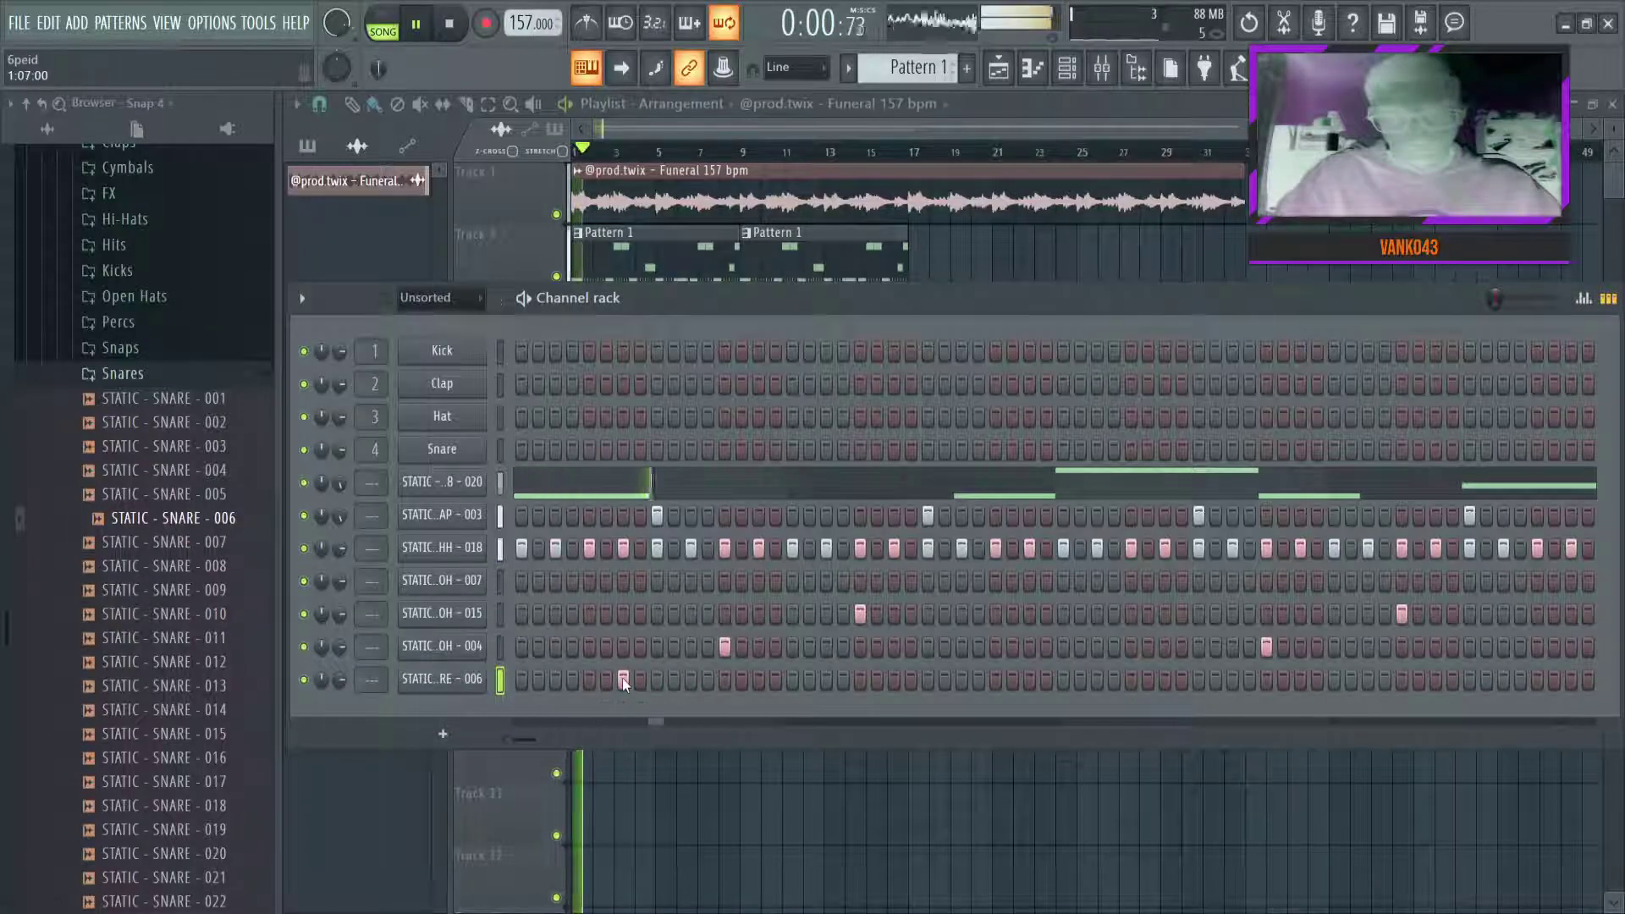
Place STATIC - SNARE - 006 hits on steps 7, 17, 19 and 39 during playback
left_click(826, 680)
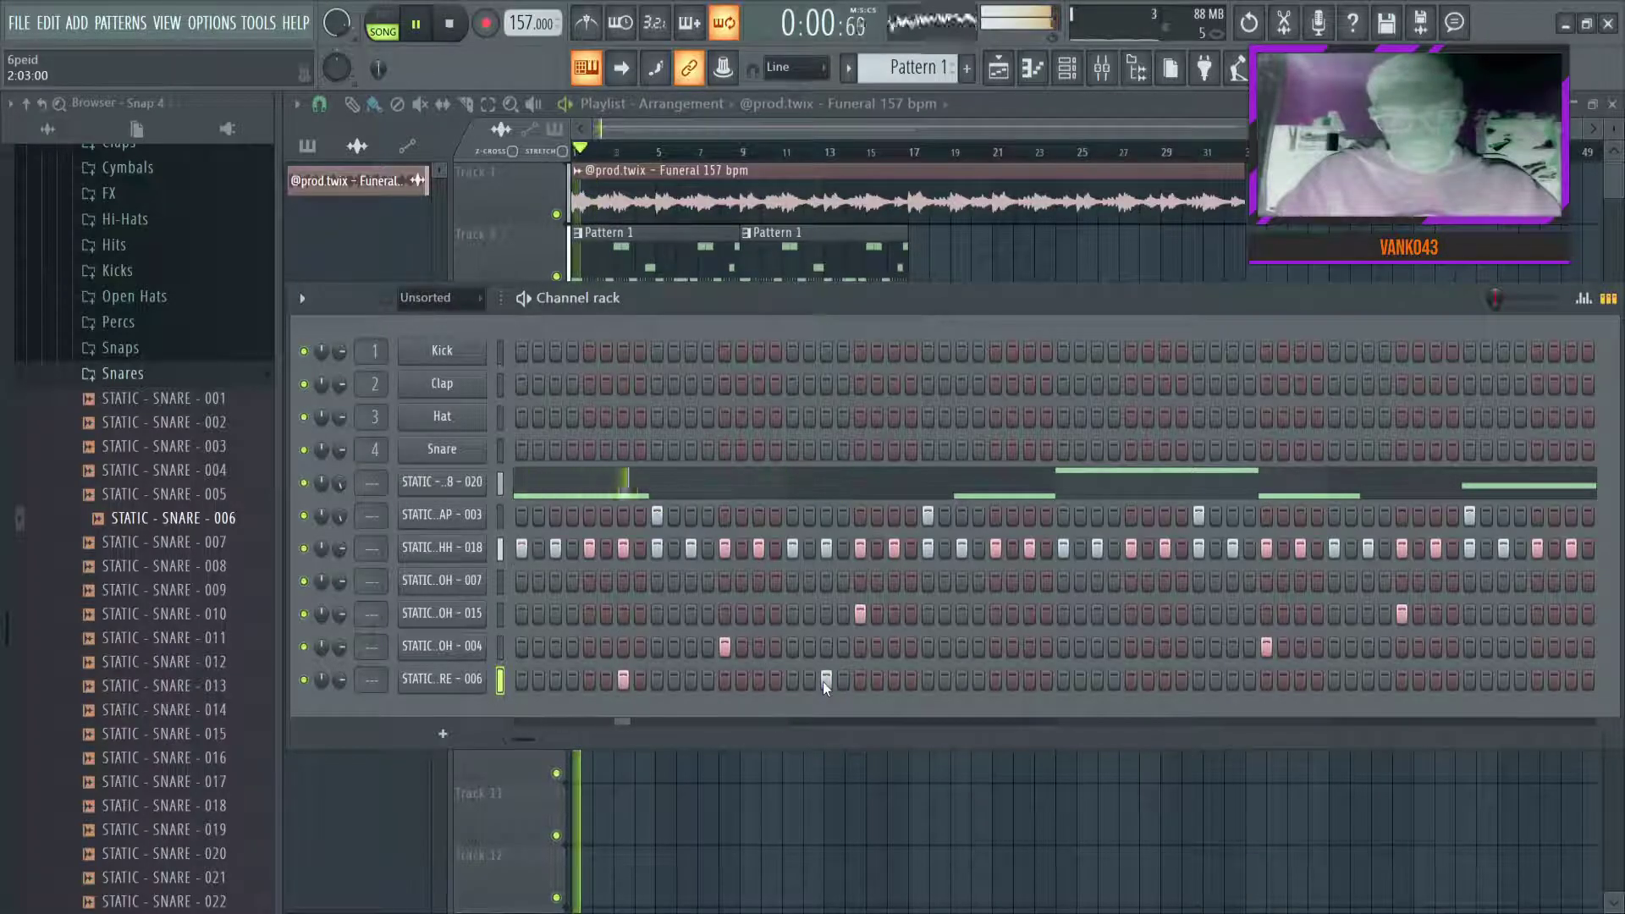
left_click(827, 681)
left_click(810, 680)
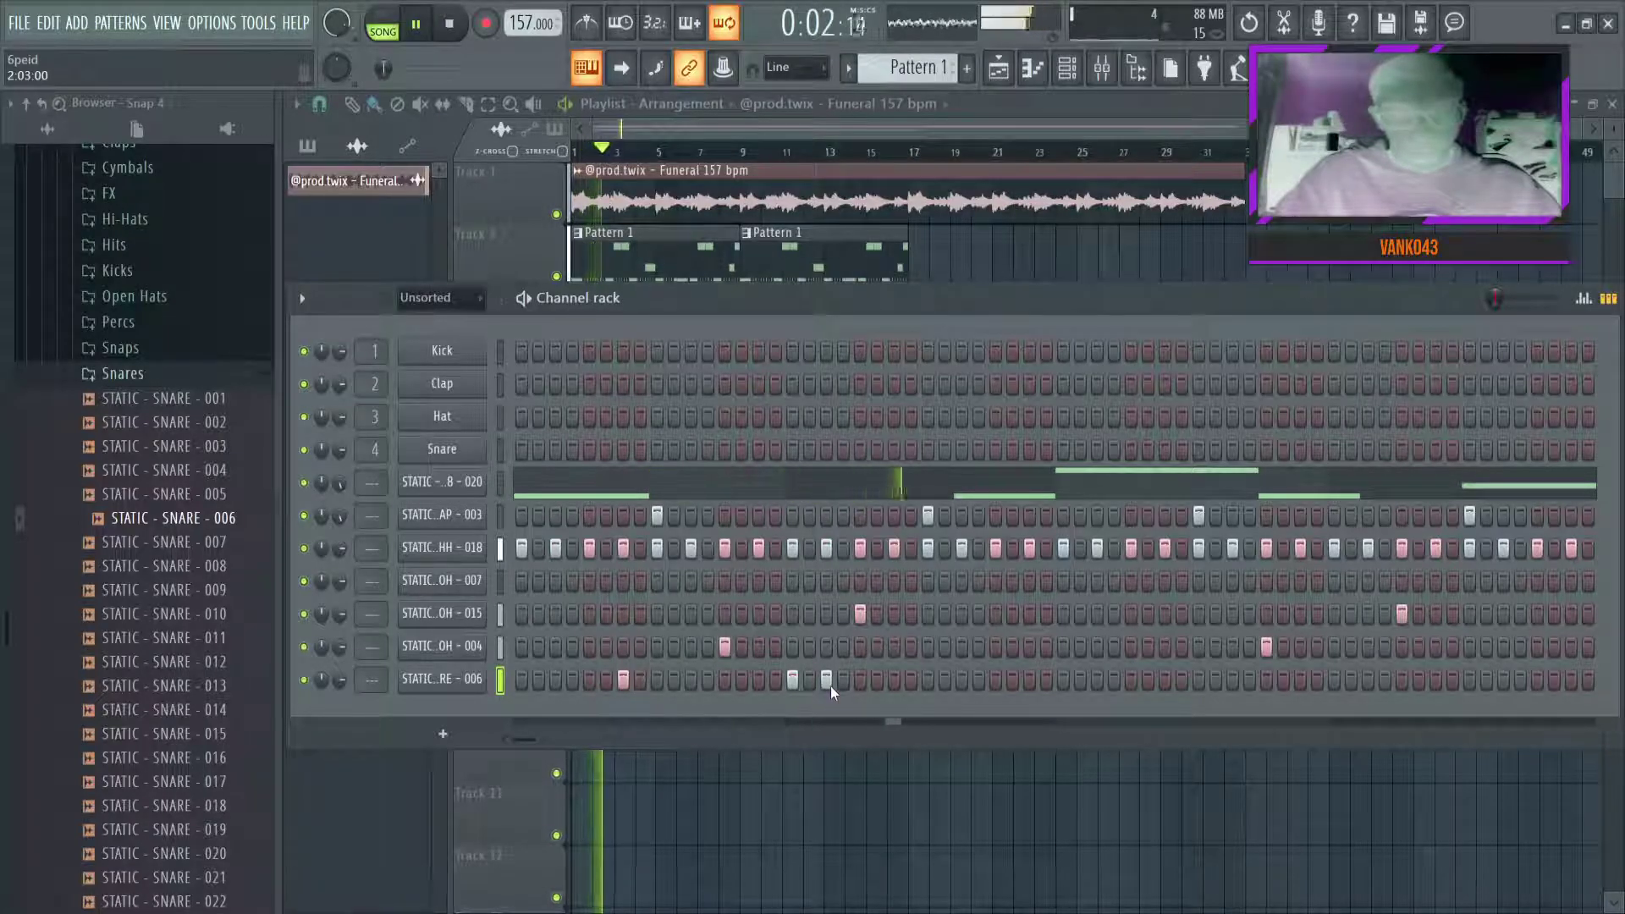
left_click(826, 680)
left_click(823, 682)
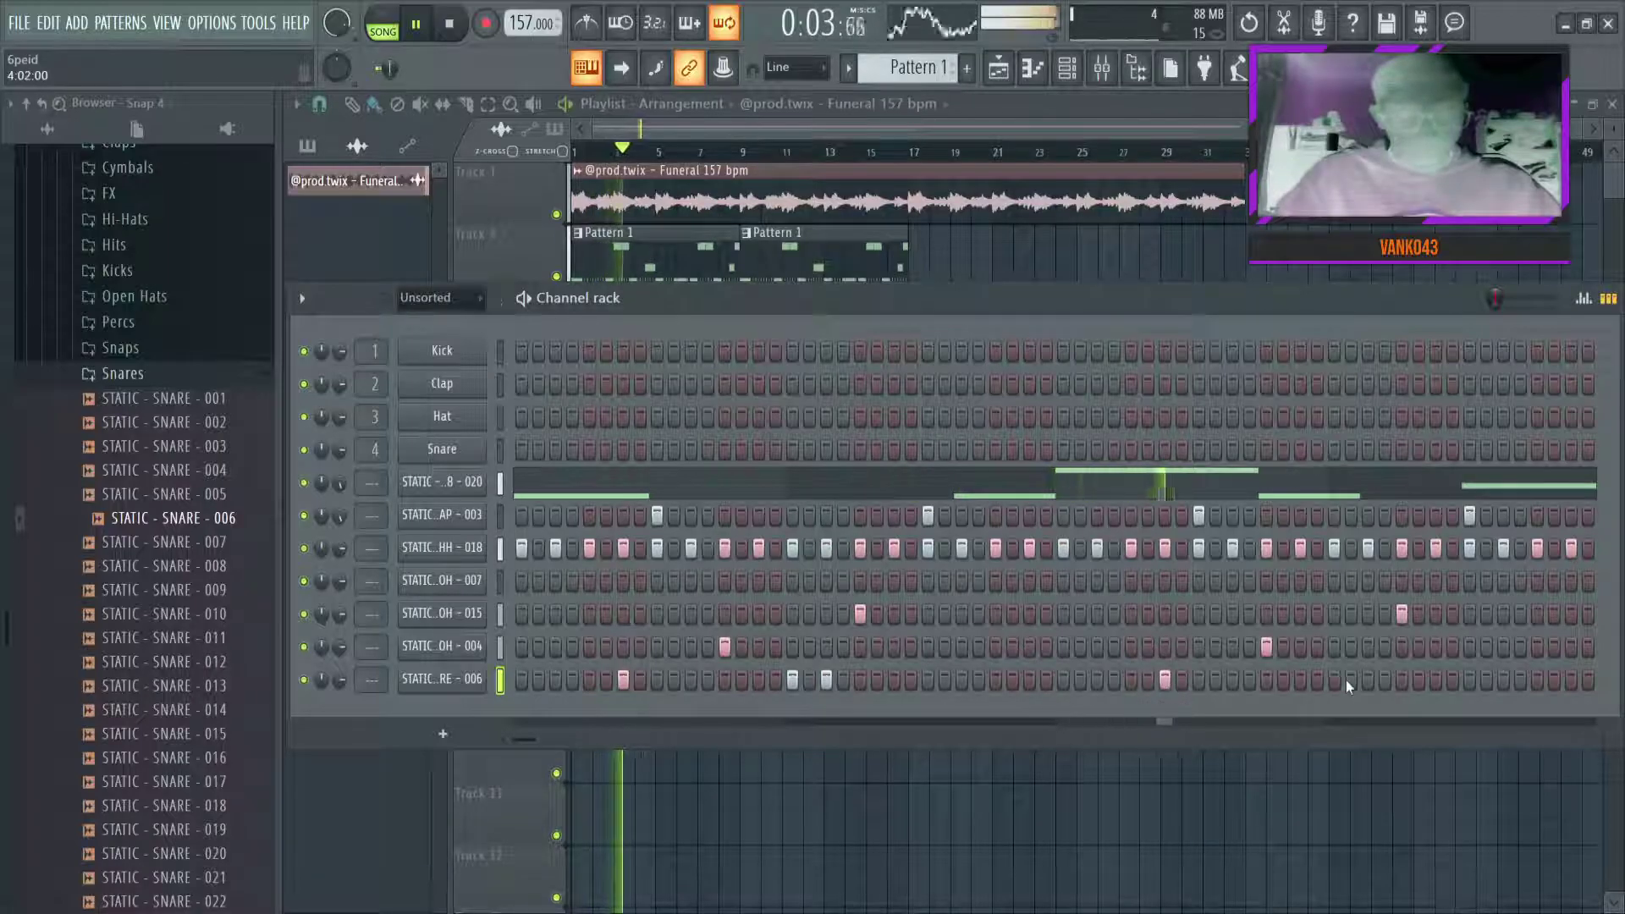
Add snare hits on steps 49, 51 and 59, and move the step 39 hit to step 35
left_click(1368, 681)
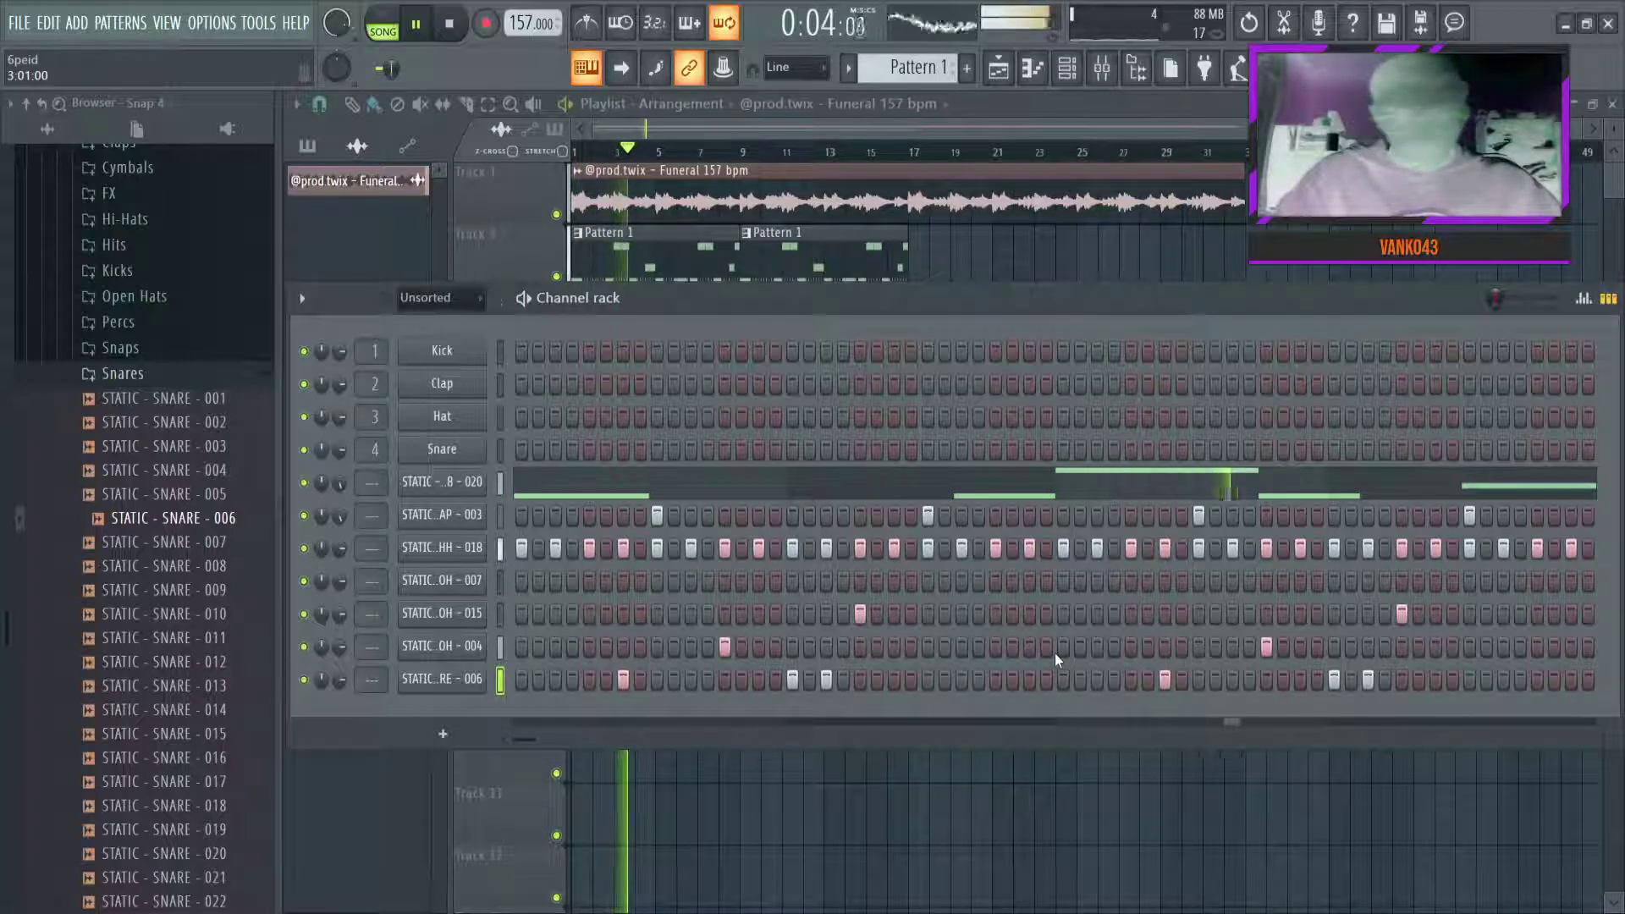
key("space")
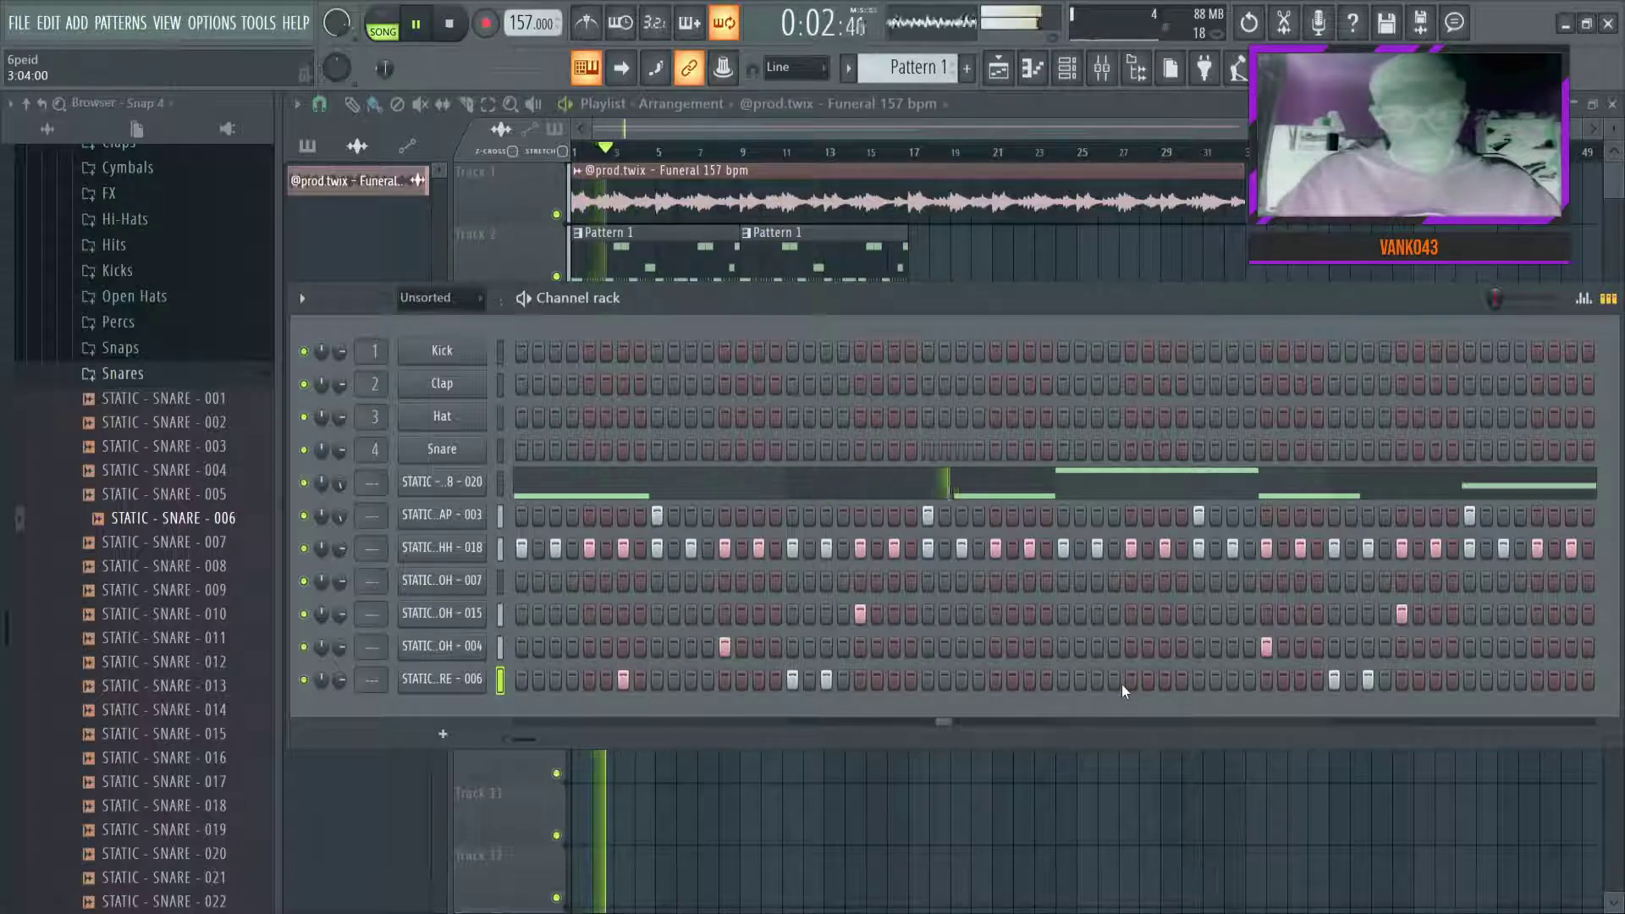
left_click(1098, 681)
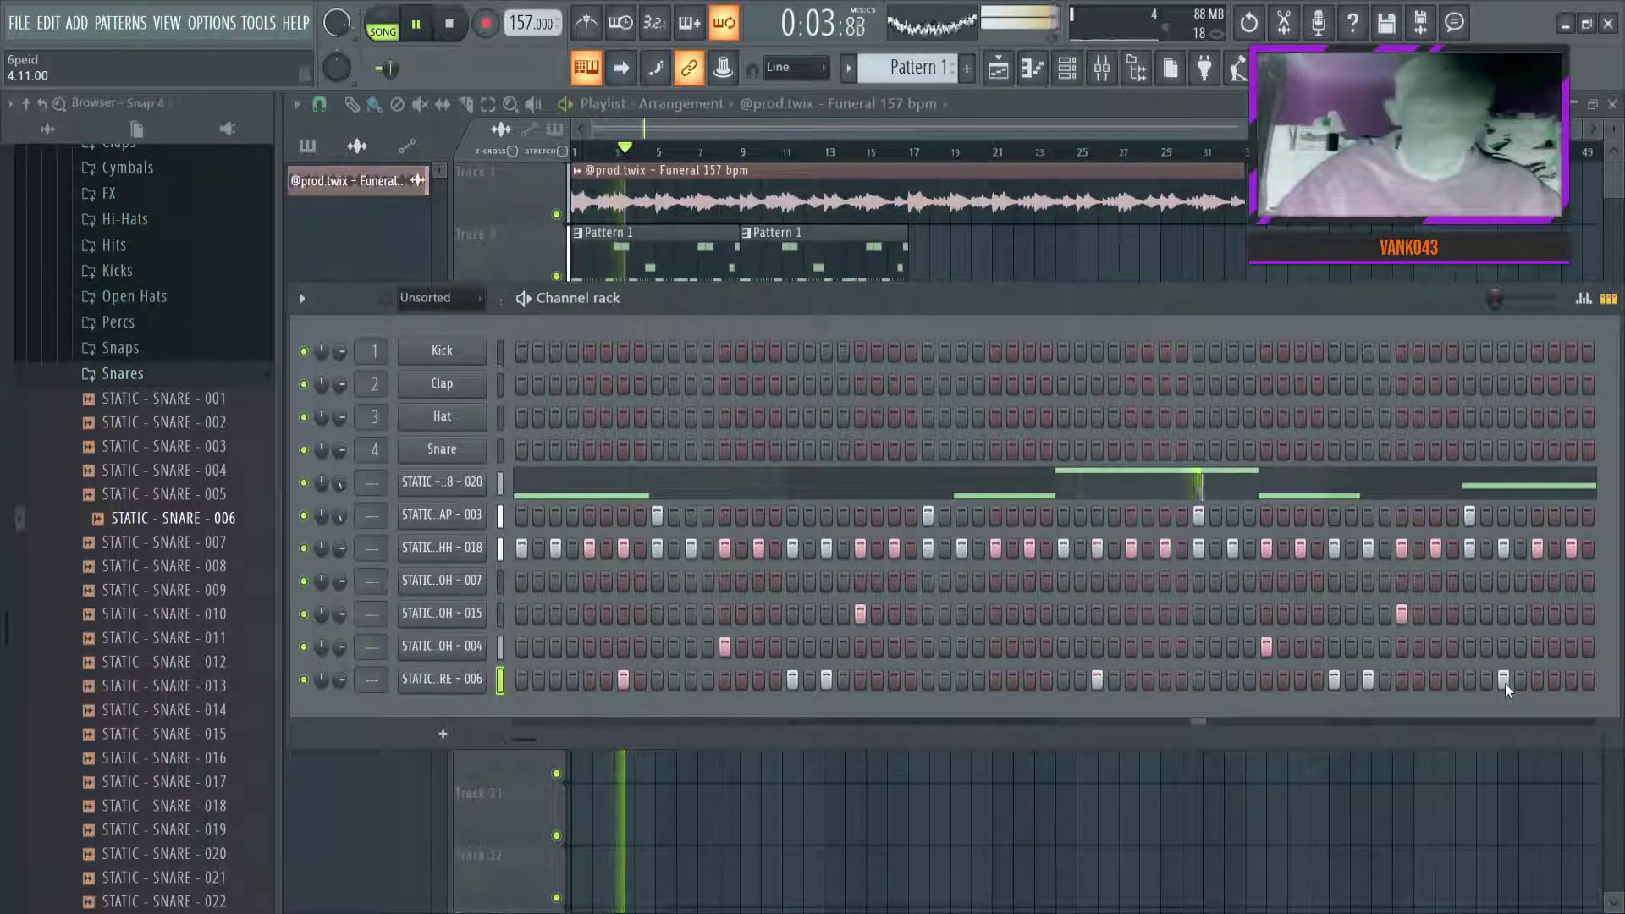
Duplicate the four-bar snare pattern into bars 5 to 8 and replace the two notes starting bar 6 with one short C5 note on its step 5
key("F7")
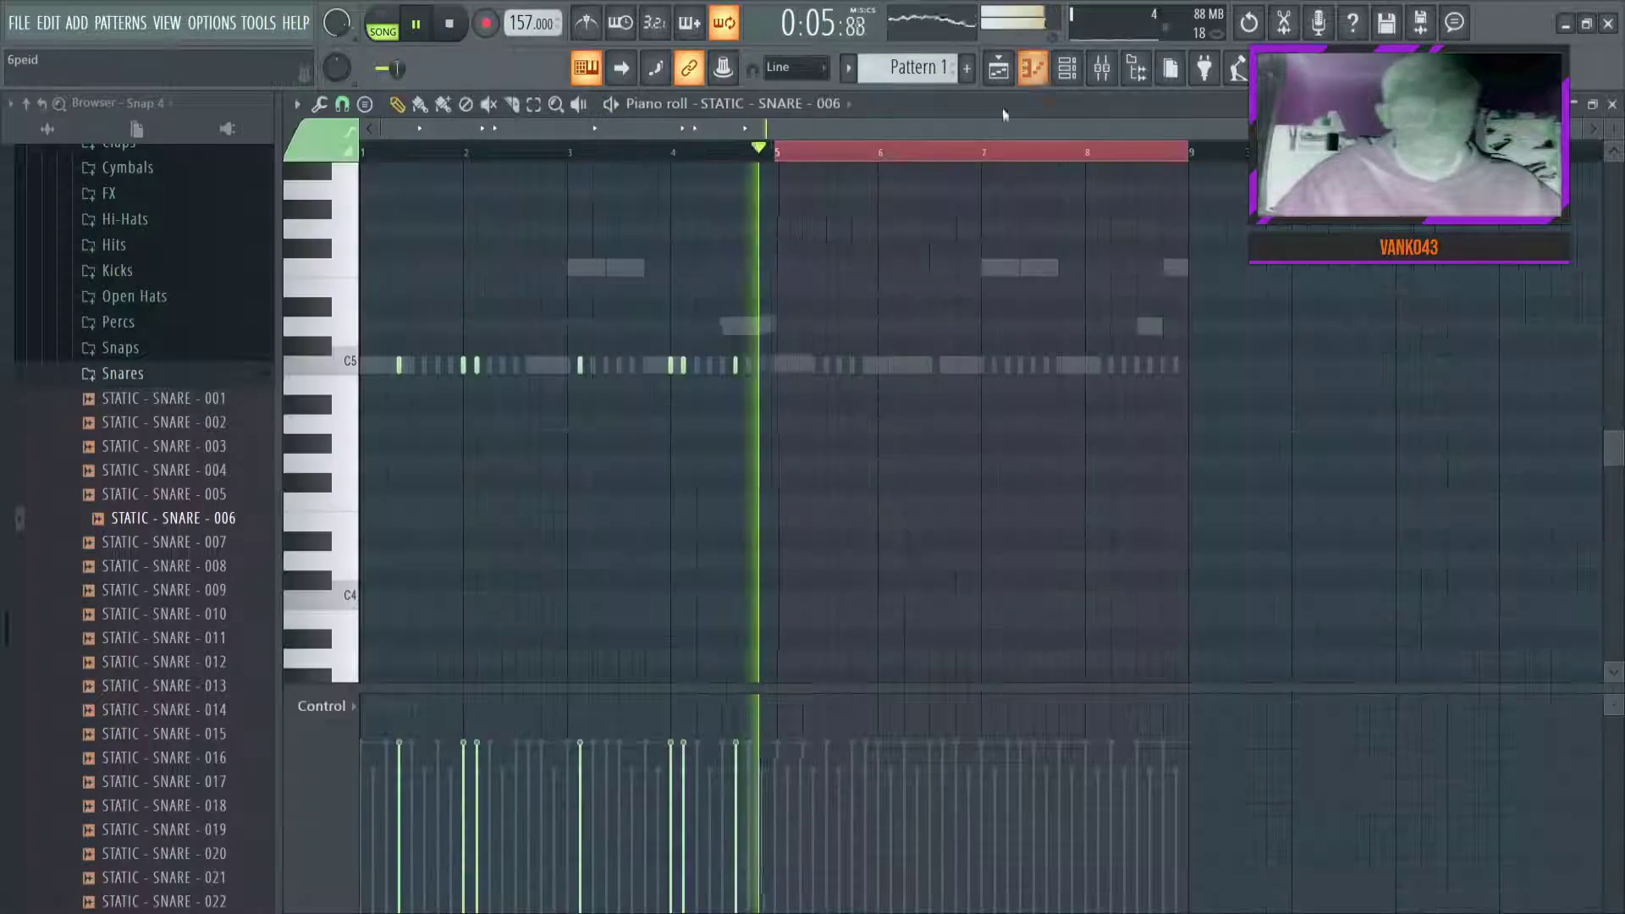
left_click(872, 272, "ctrl")
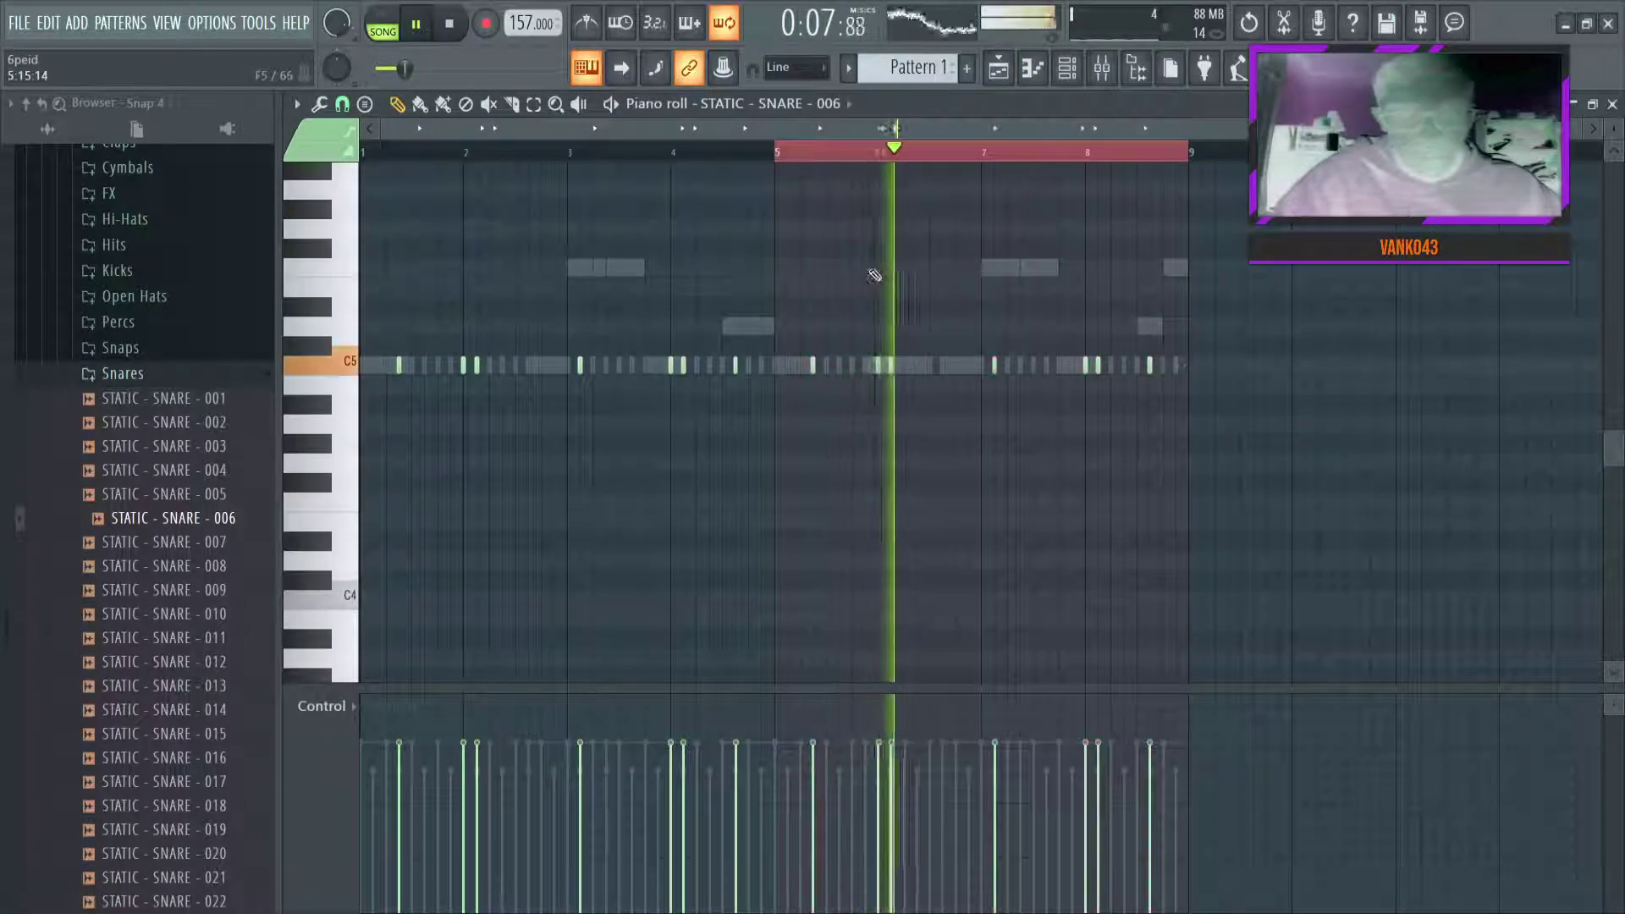
right_click(877, 370)
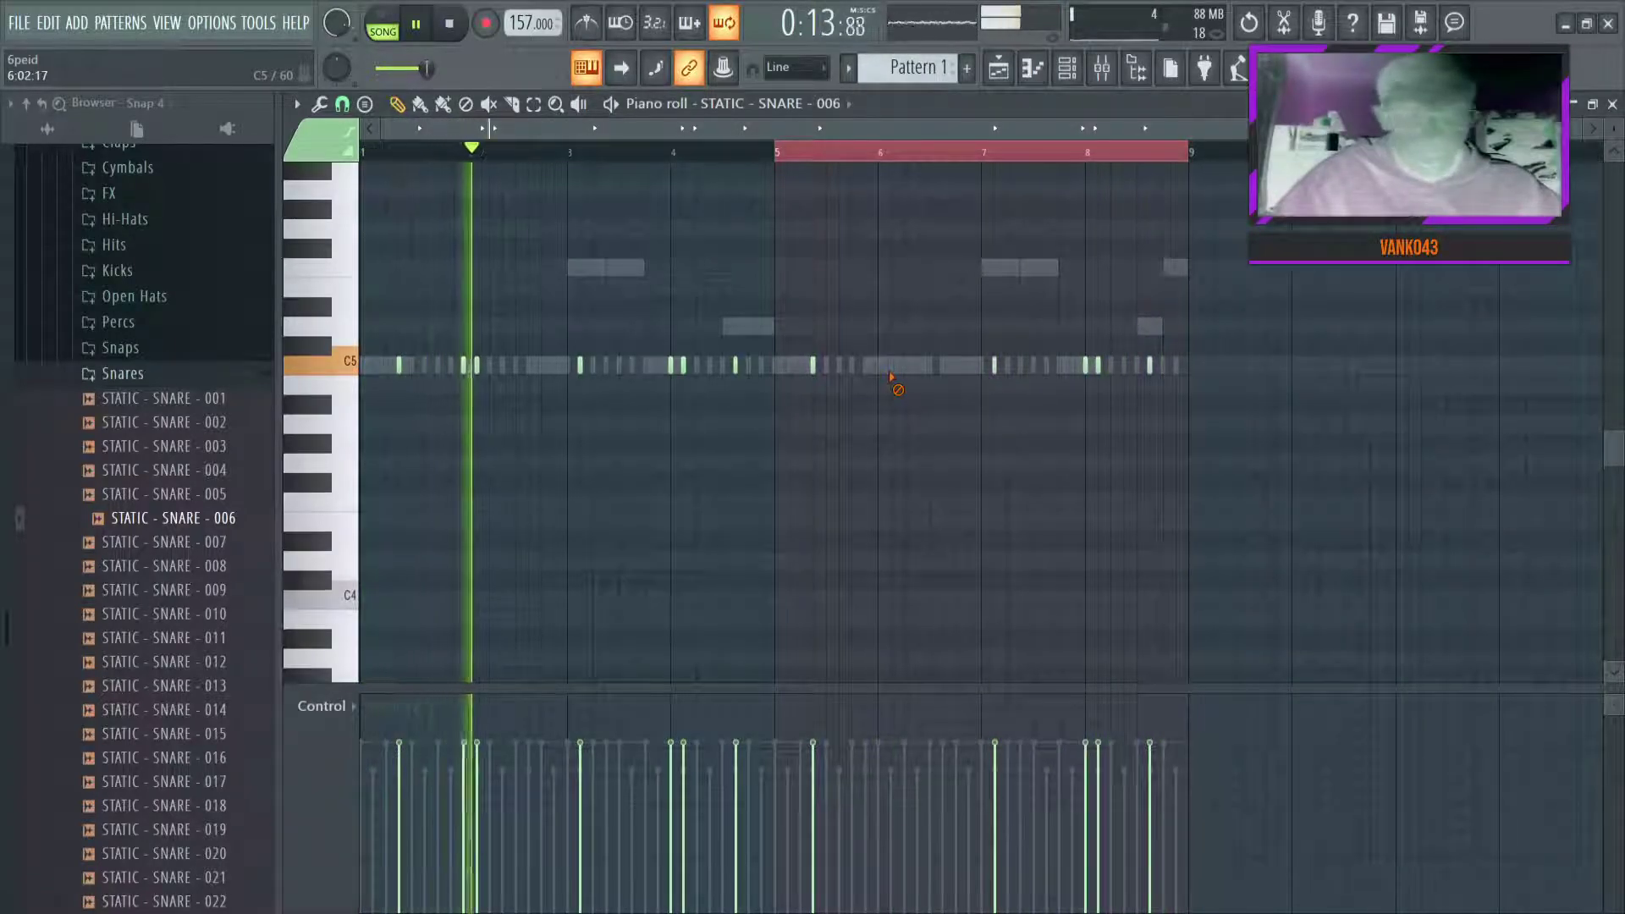
key("space")
key("space")
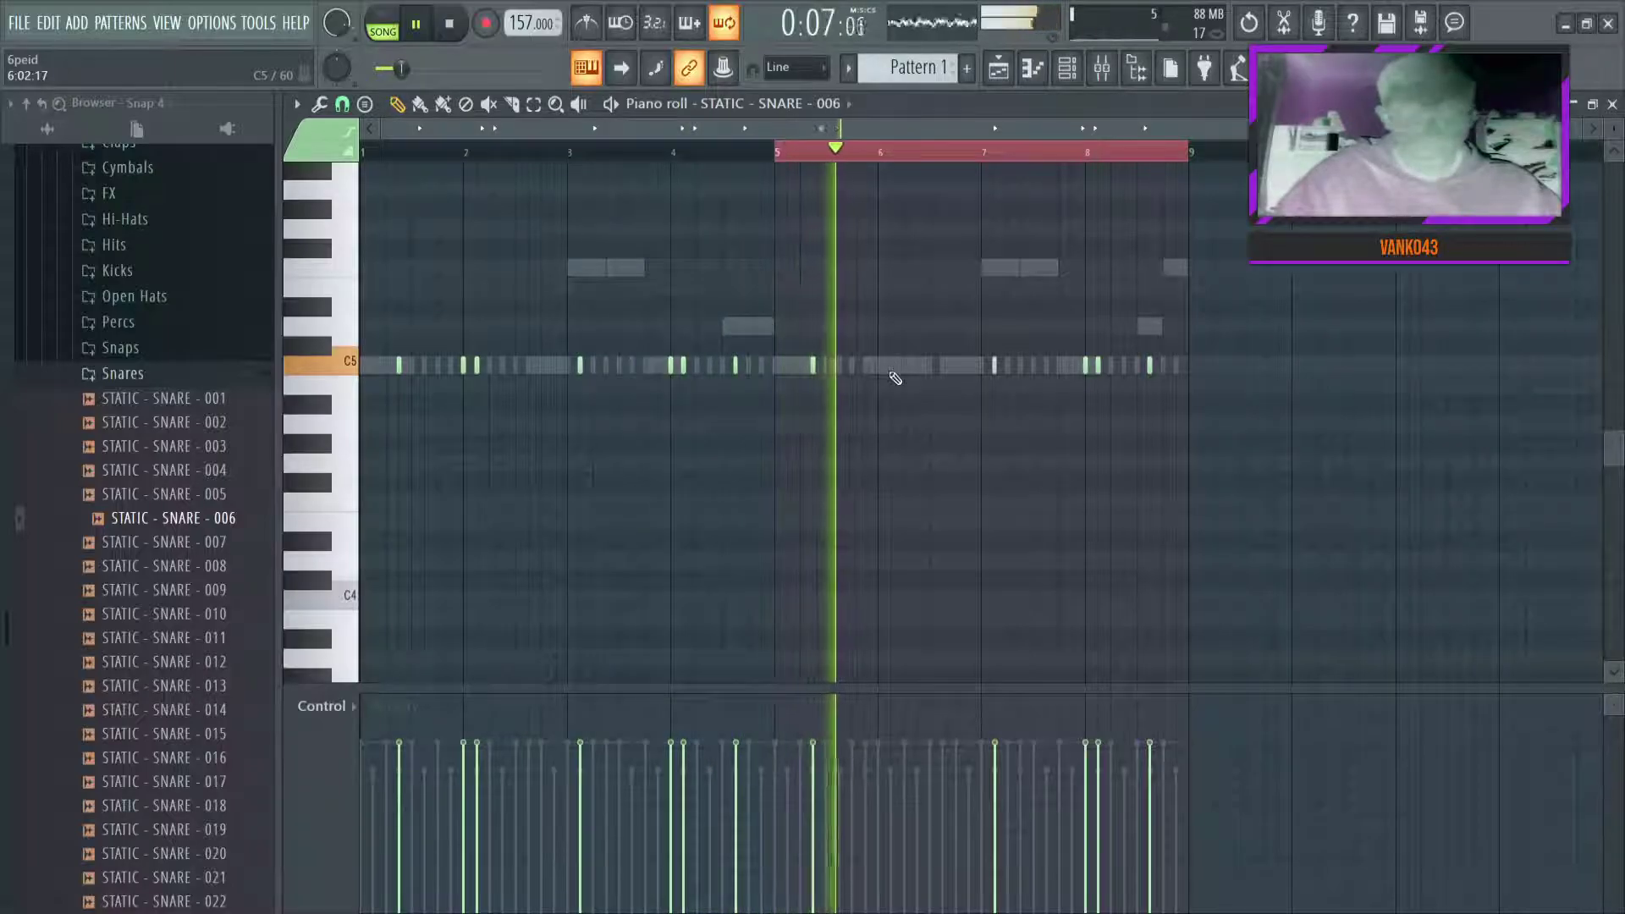
left_click(908, 368)
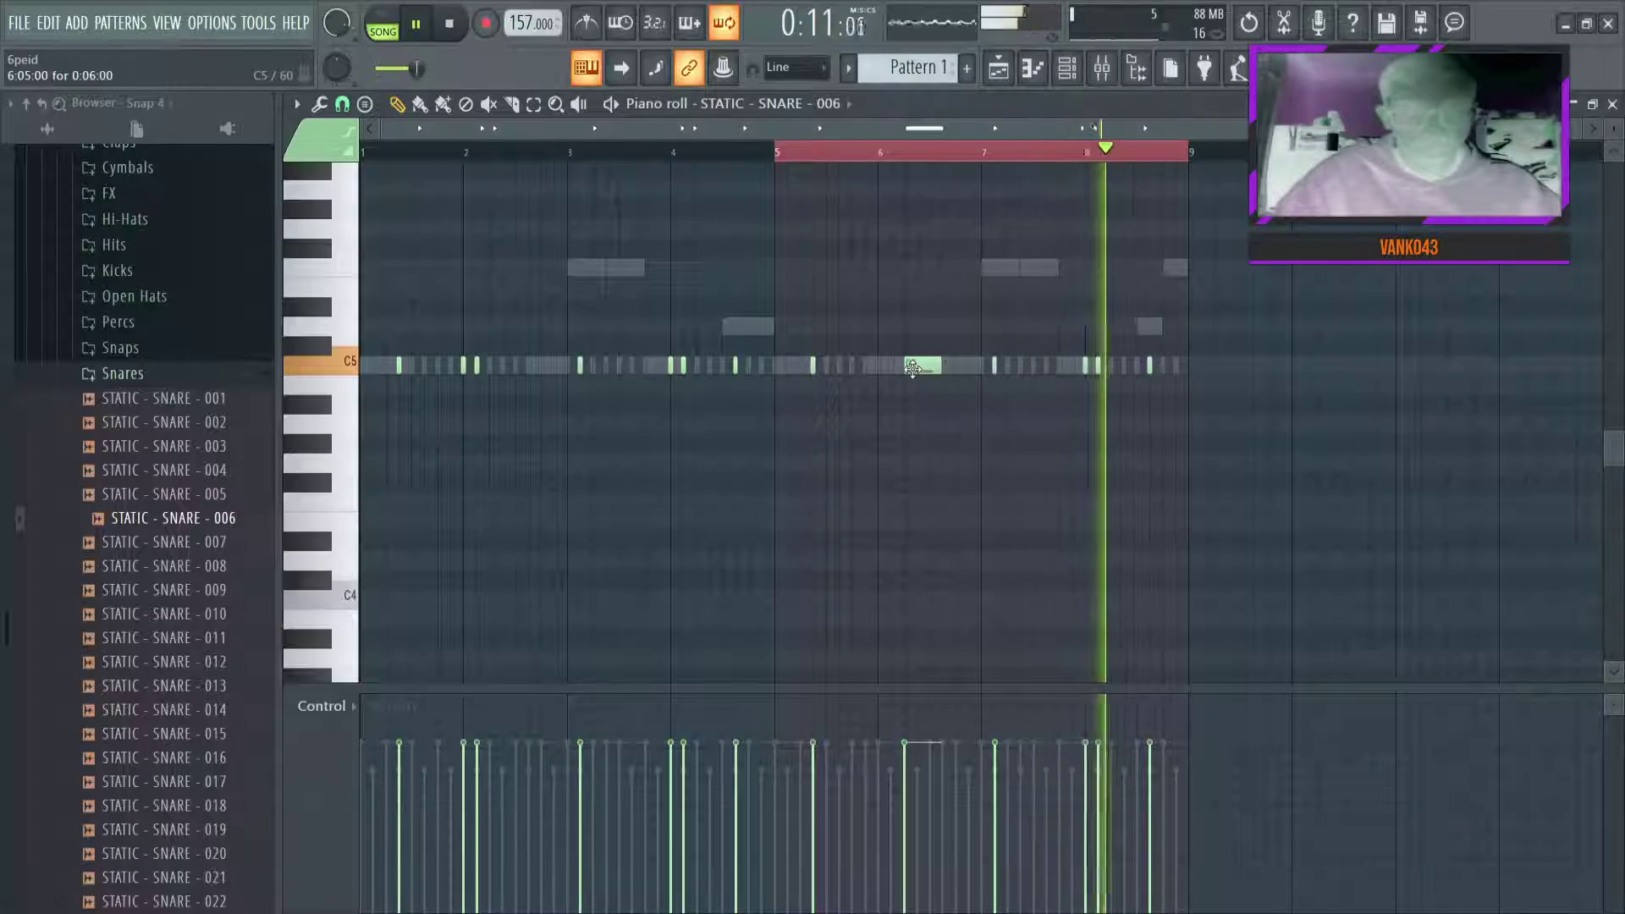
left_click_drag(935, 369, 581, 367)
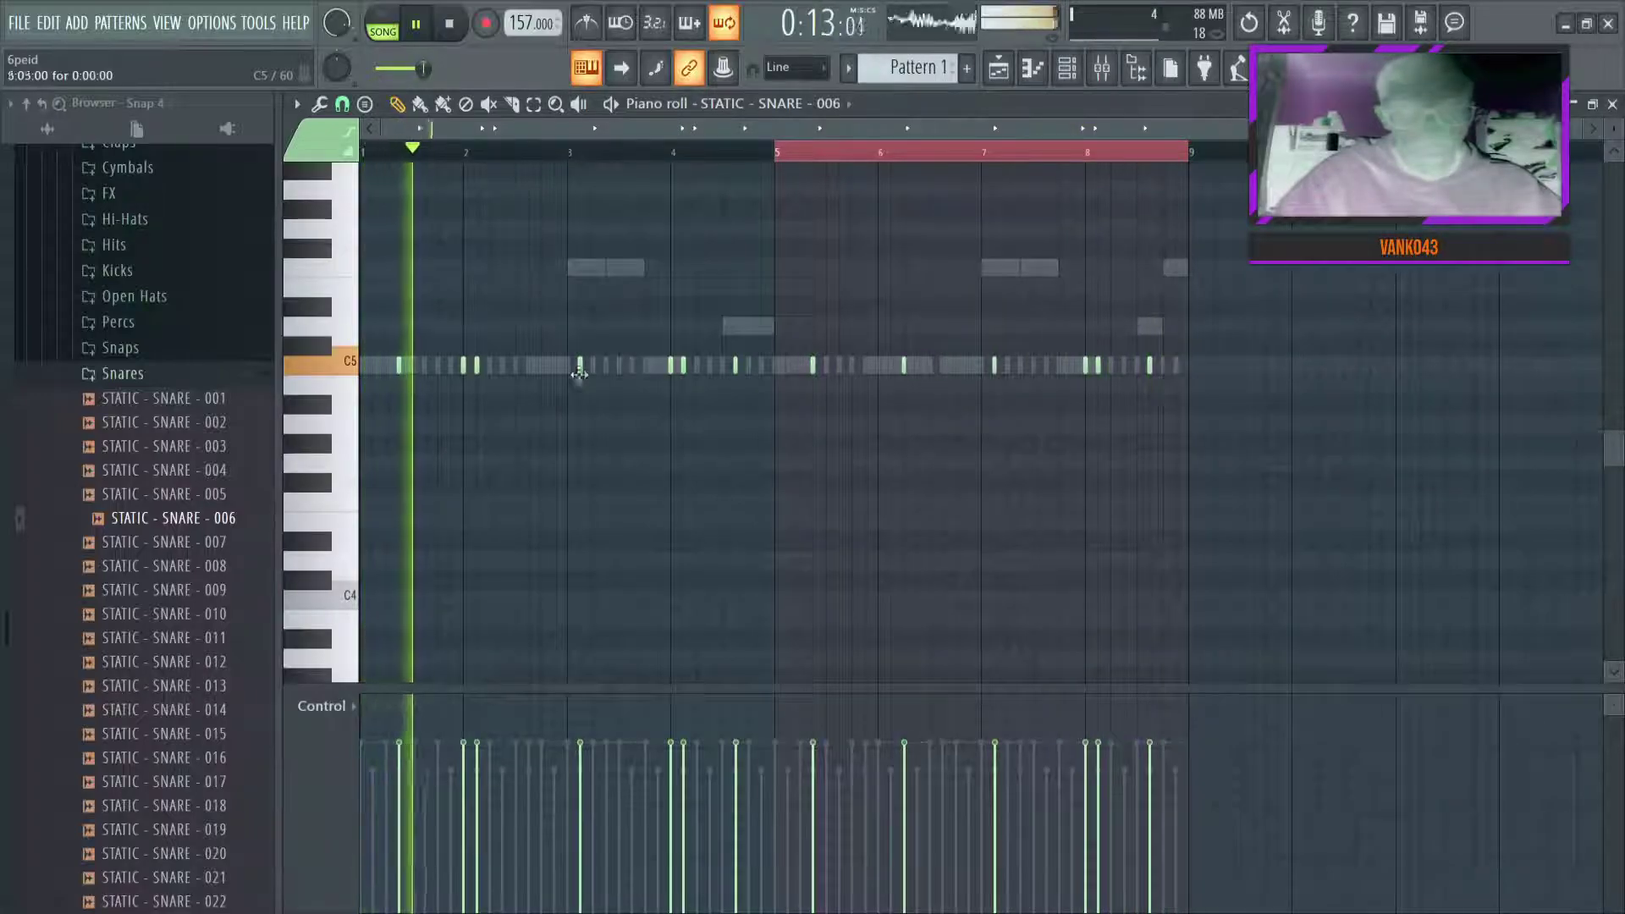
Clear the time selection in the snare's piano roll and return to the channel rack
left_click(1041, 73)
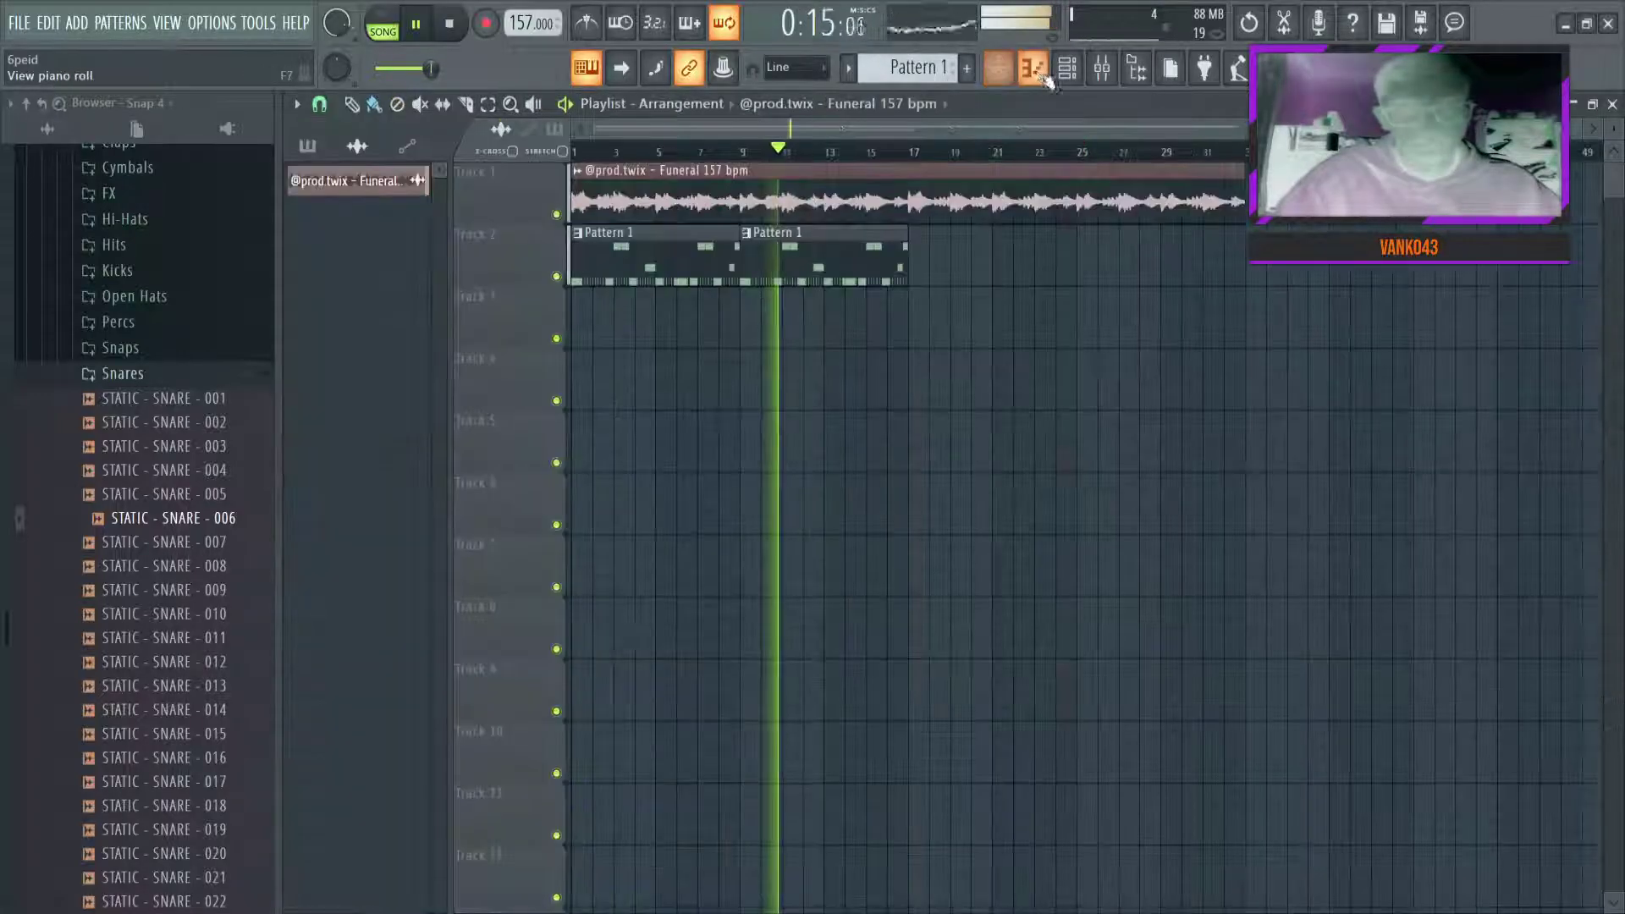
left_click(1048, 75)
left_click(1048, 75)
left_click(1049, 74)
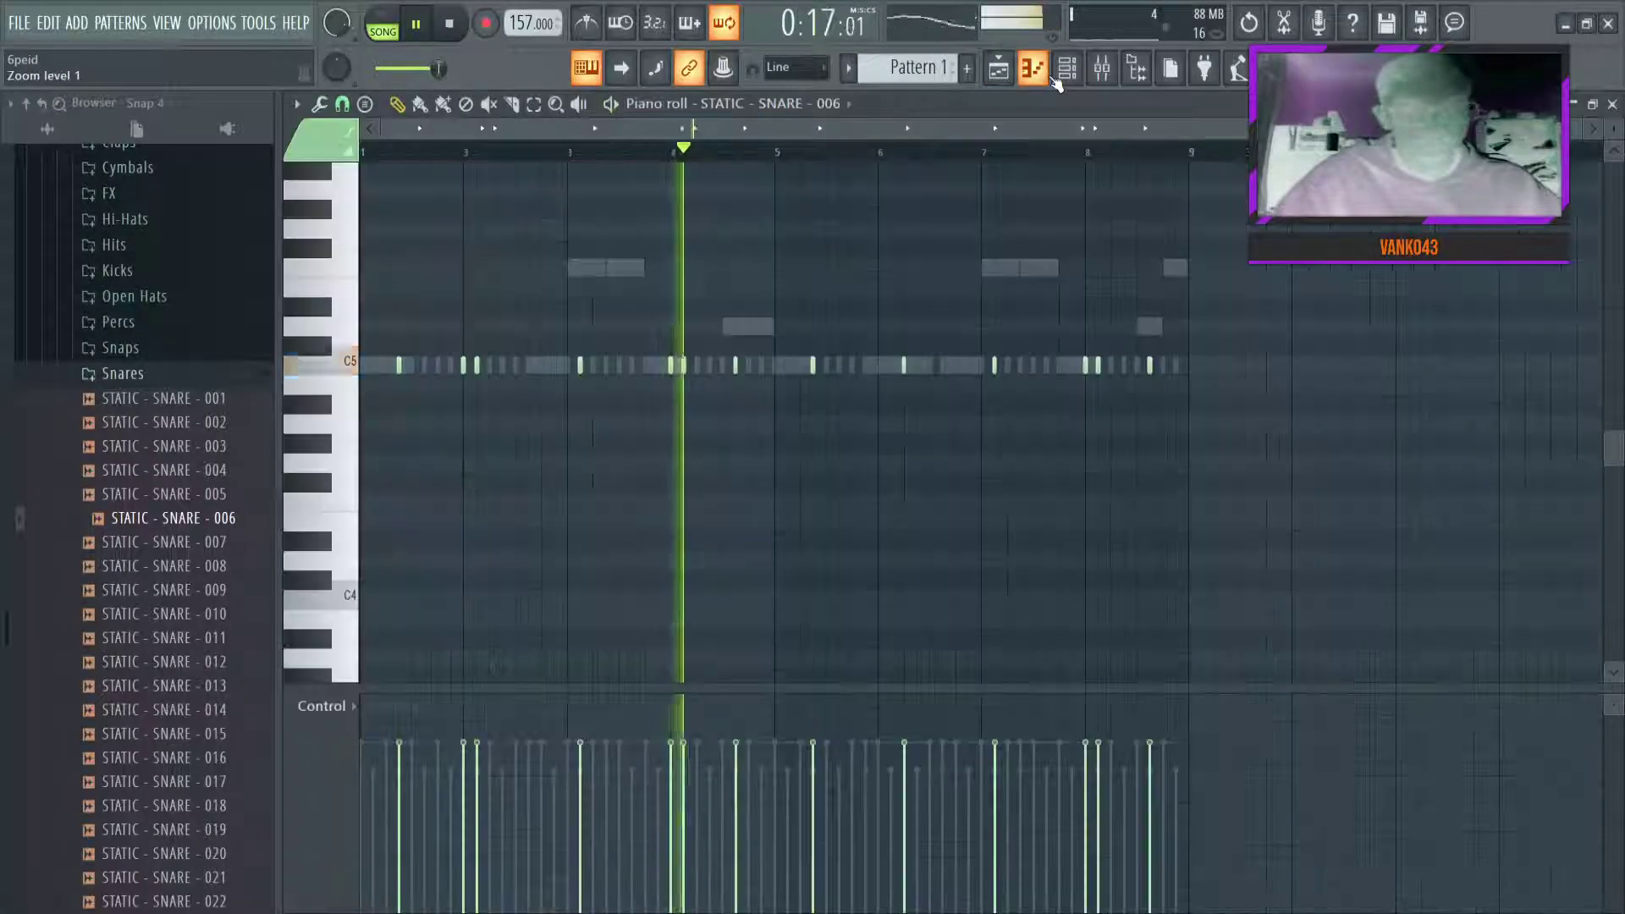
left_click(1049, 75)
left_click(1068, 73)
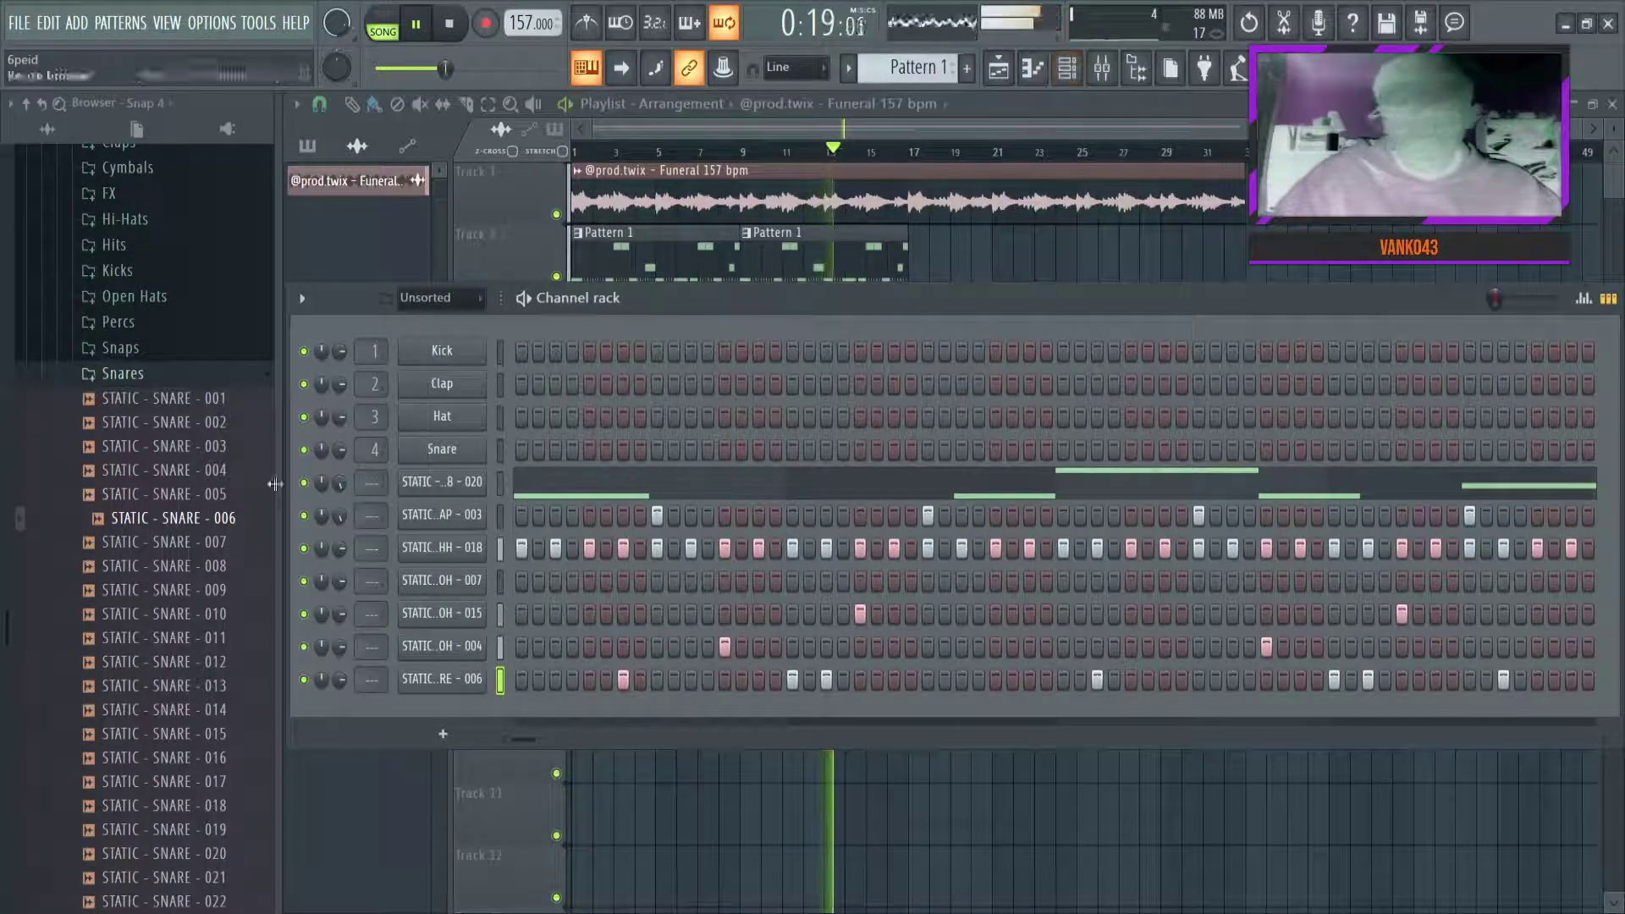
Preview samples in the Static drum kit's FX folder, and close the kit's folders in the browser
left_click(161, 377)
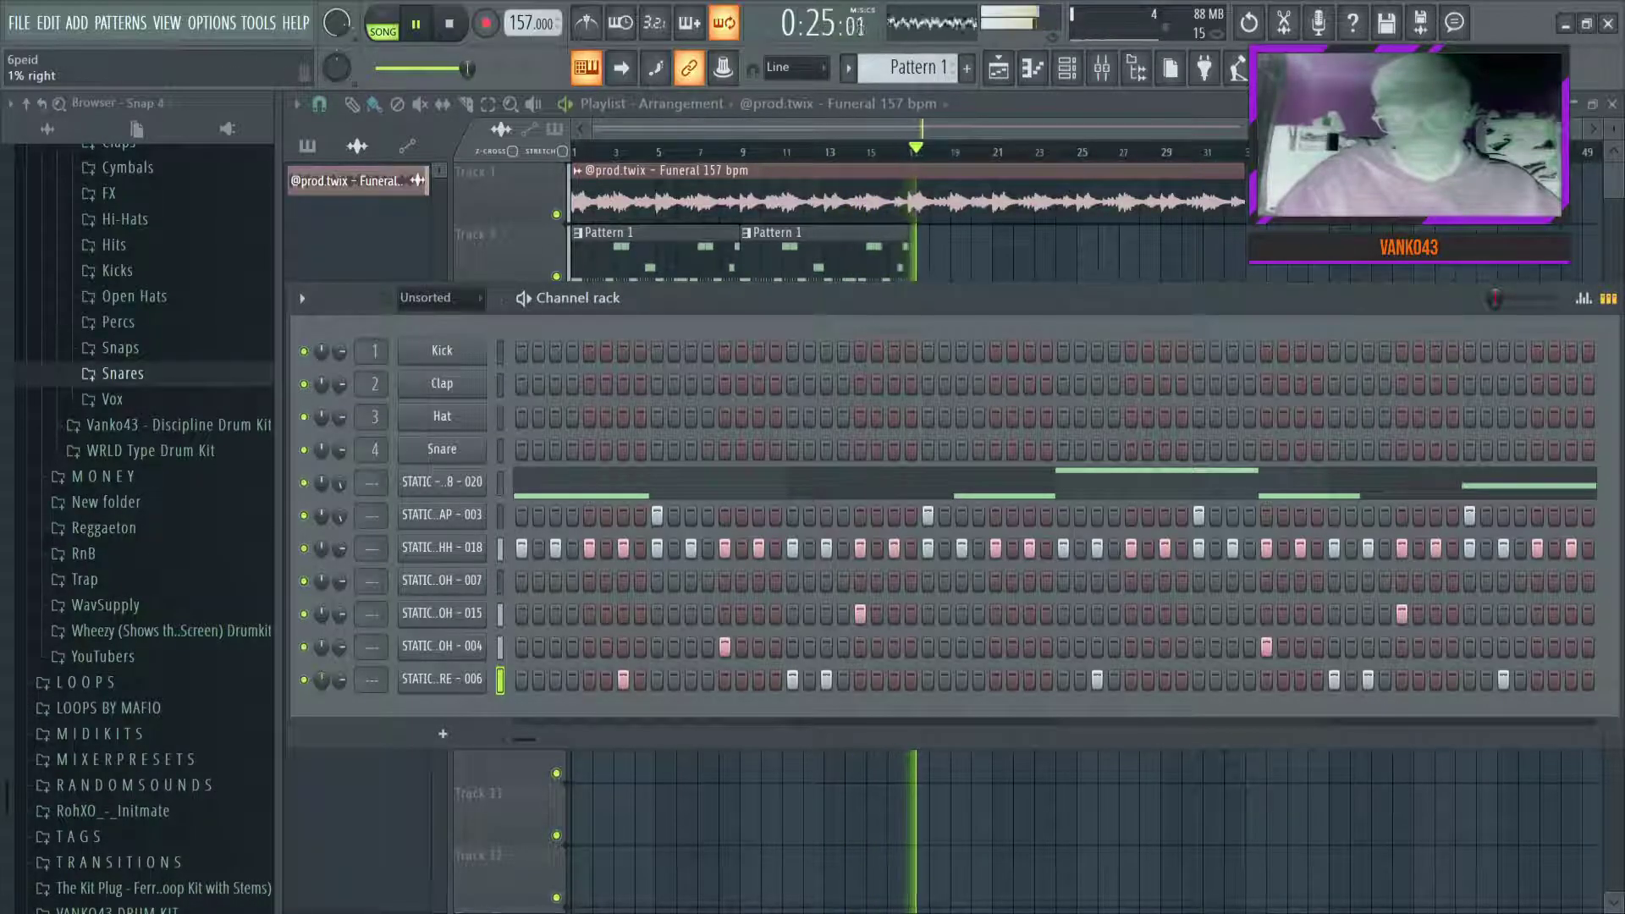
scroll(219, 653, "up", 4)
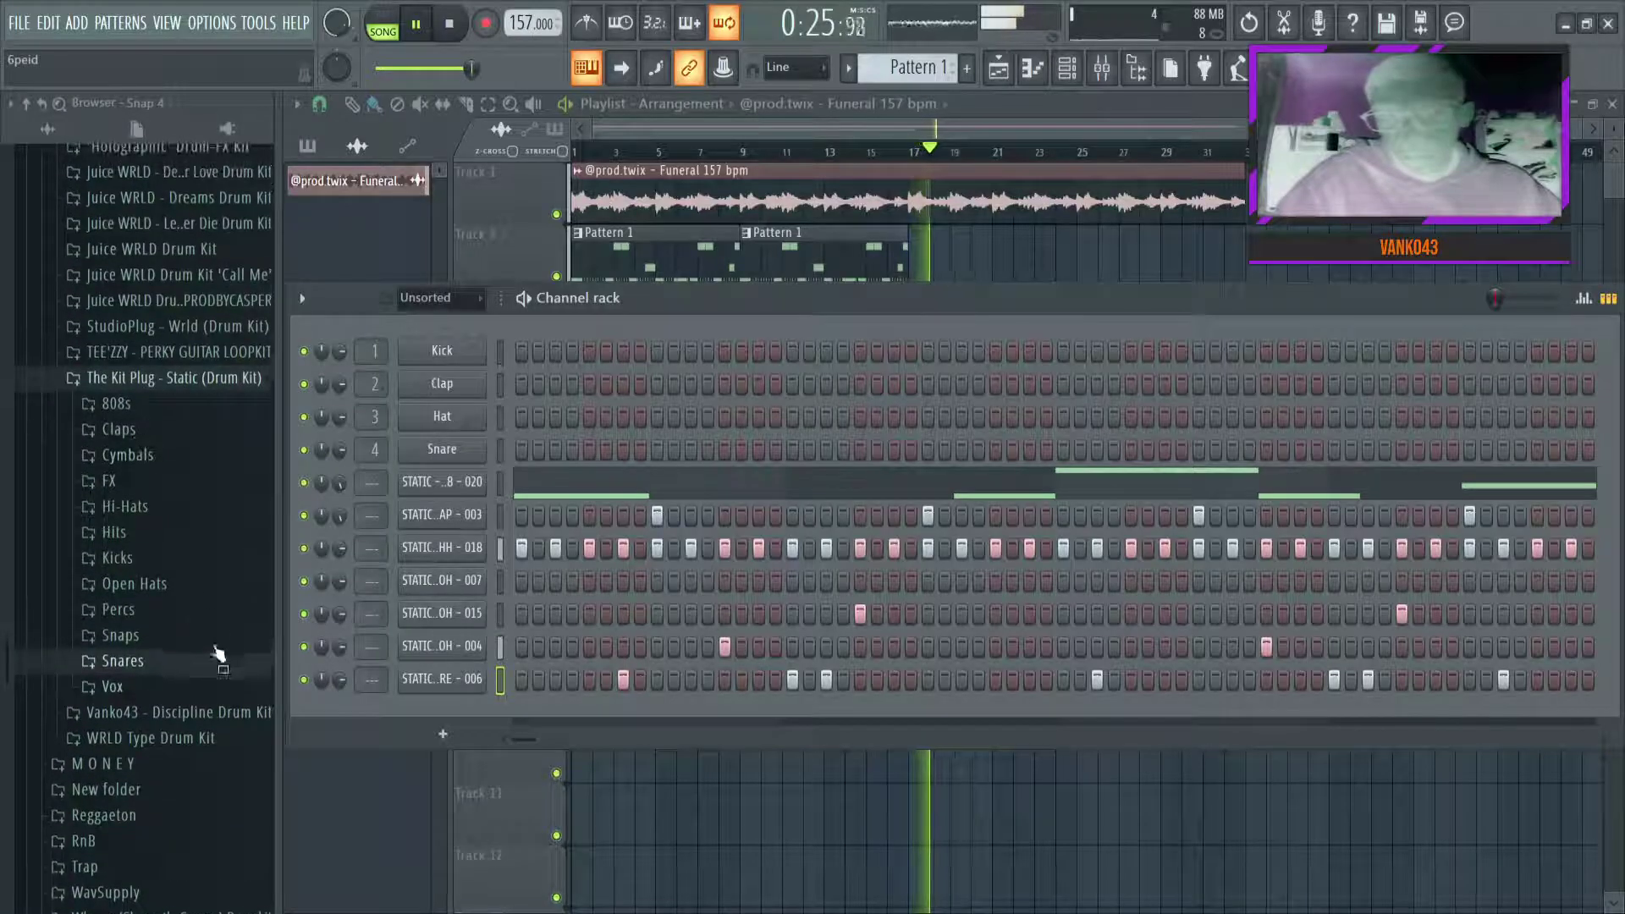
left_click(145, 506)
left_click(134, 351)
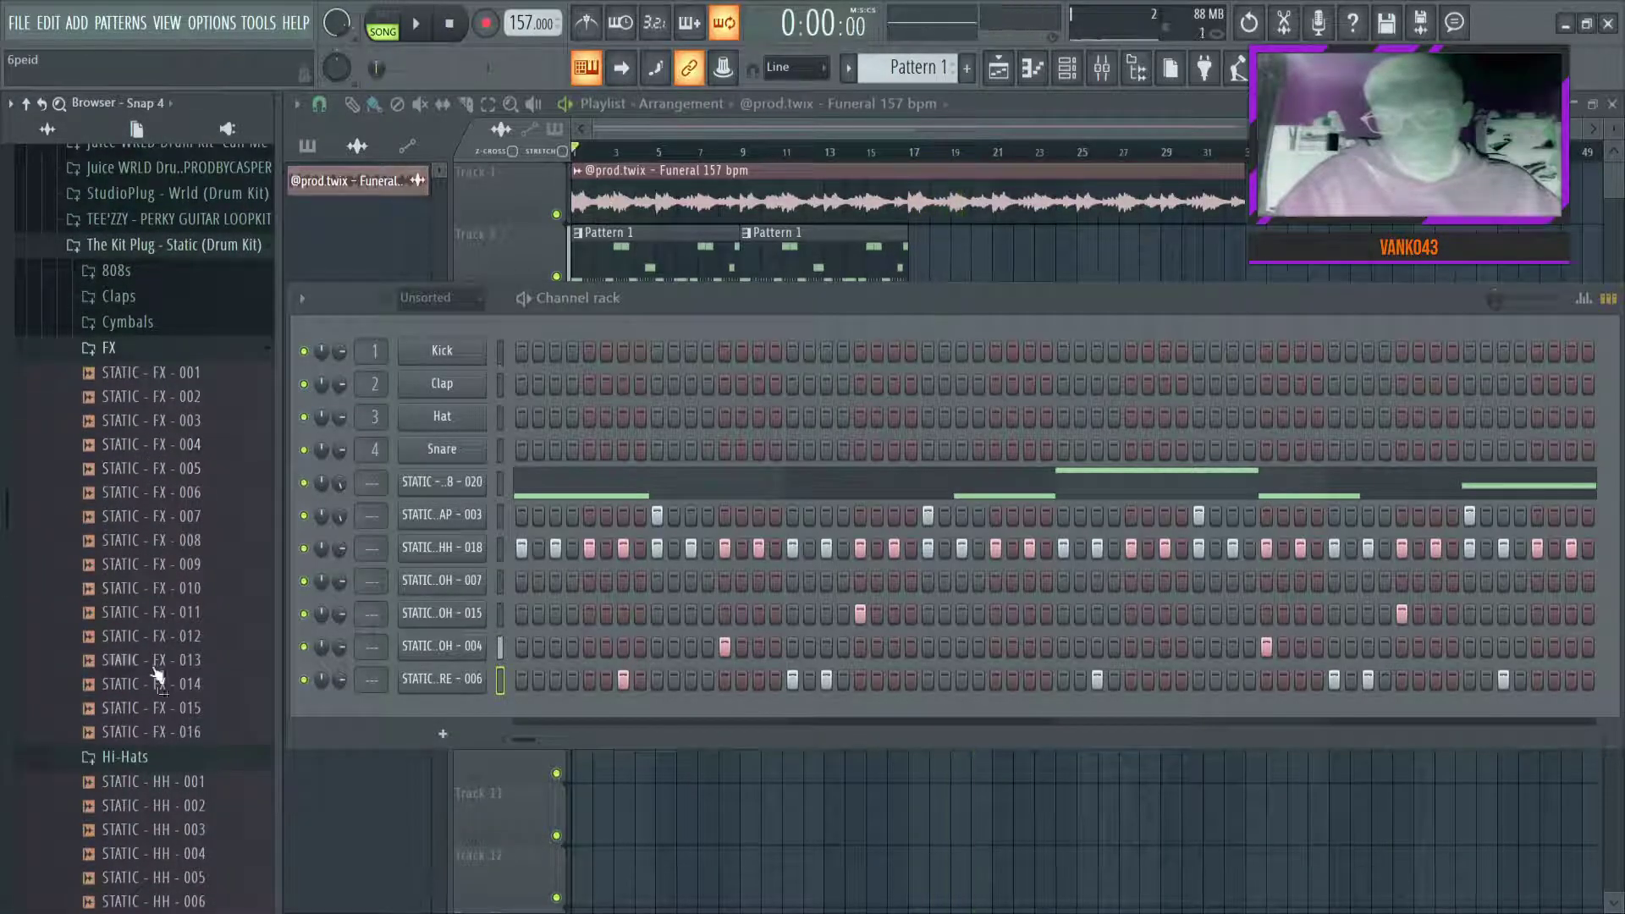
left_click(125, 758)
left_click(129, 730)
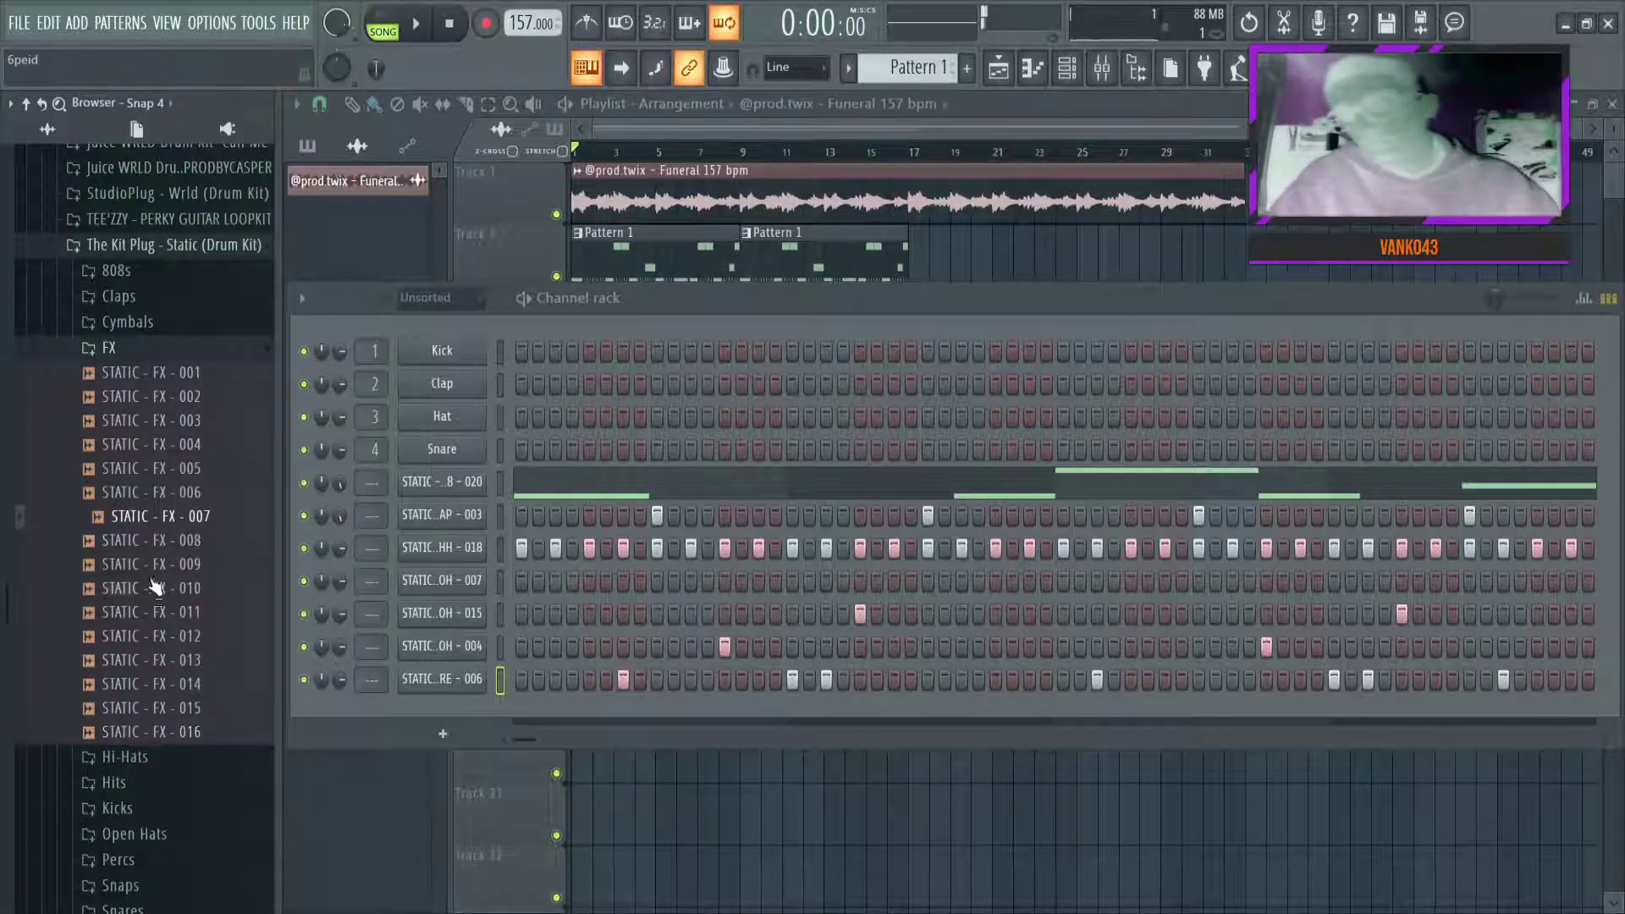
left_click(152, 354)
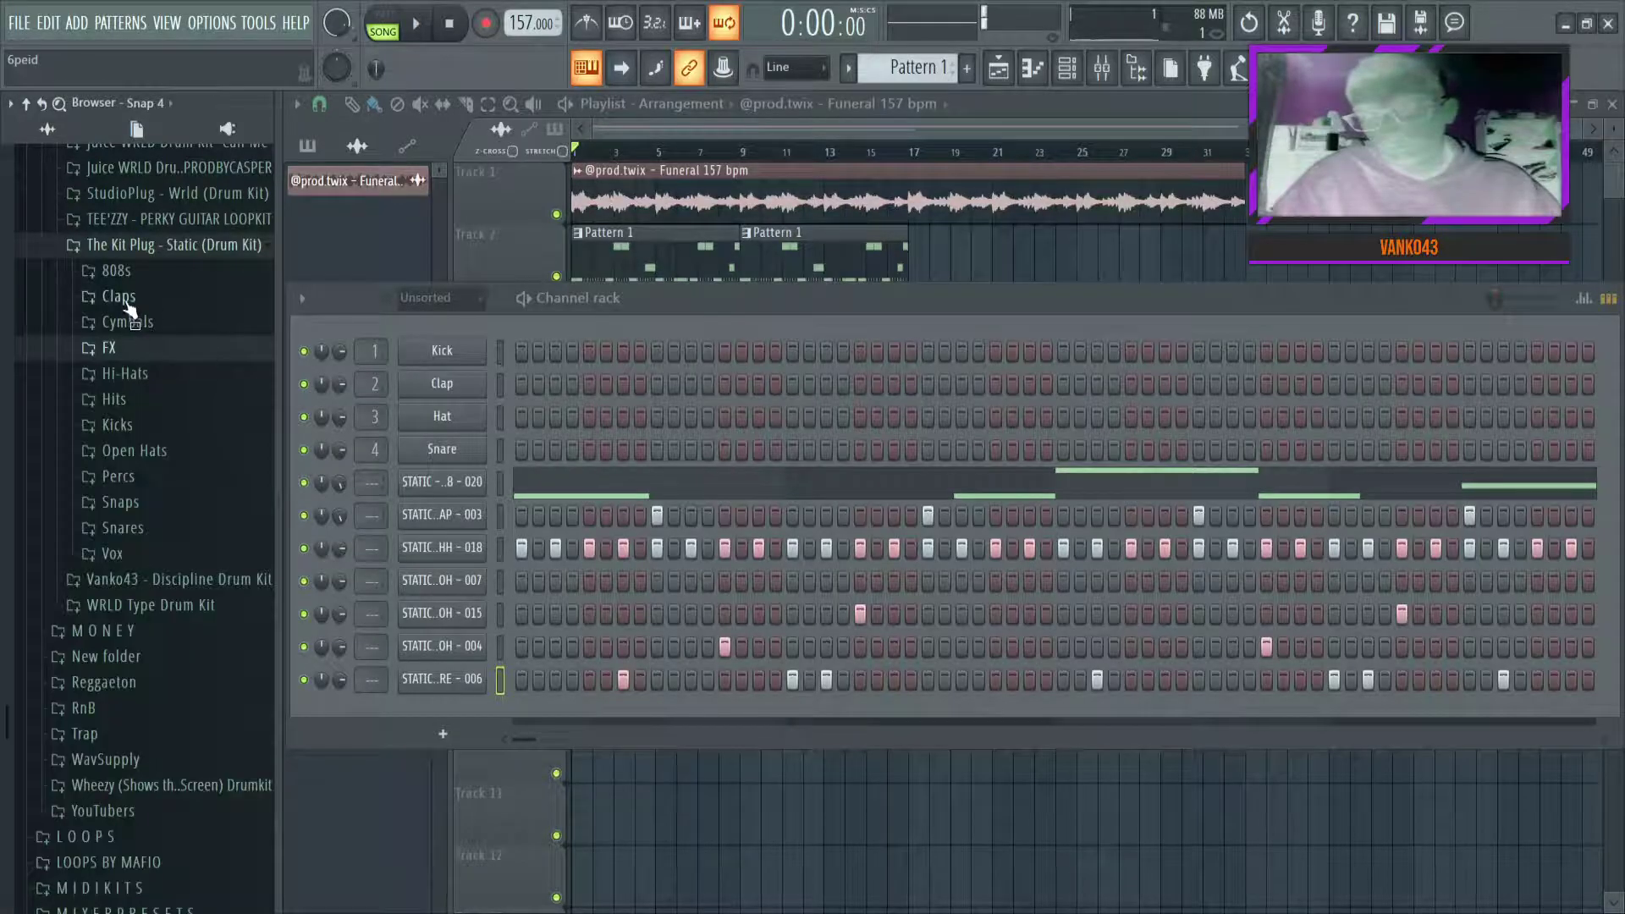
left_click(200, 257)
Delete the first Pattern 1 clip from track 2 and play the song from about bar 8
key("space")
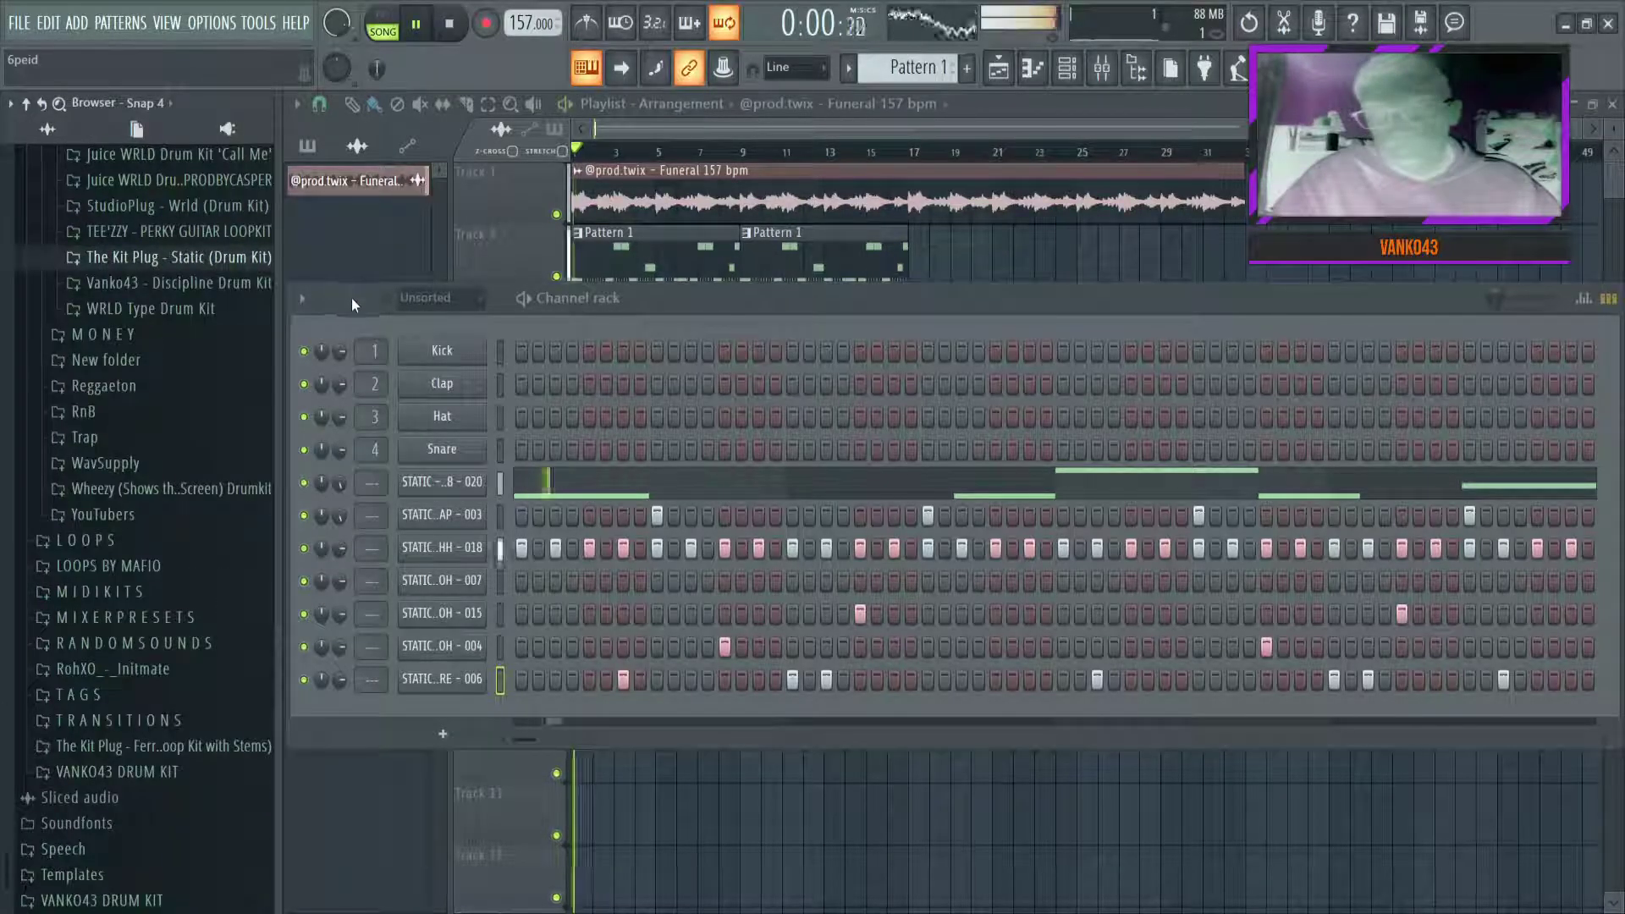
right_click(671, 248)
left_click(722, 151)
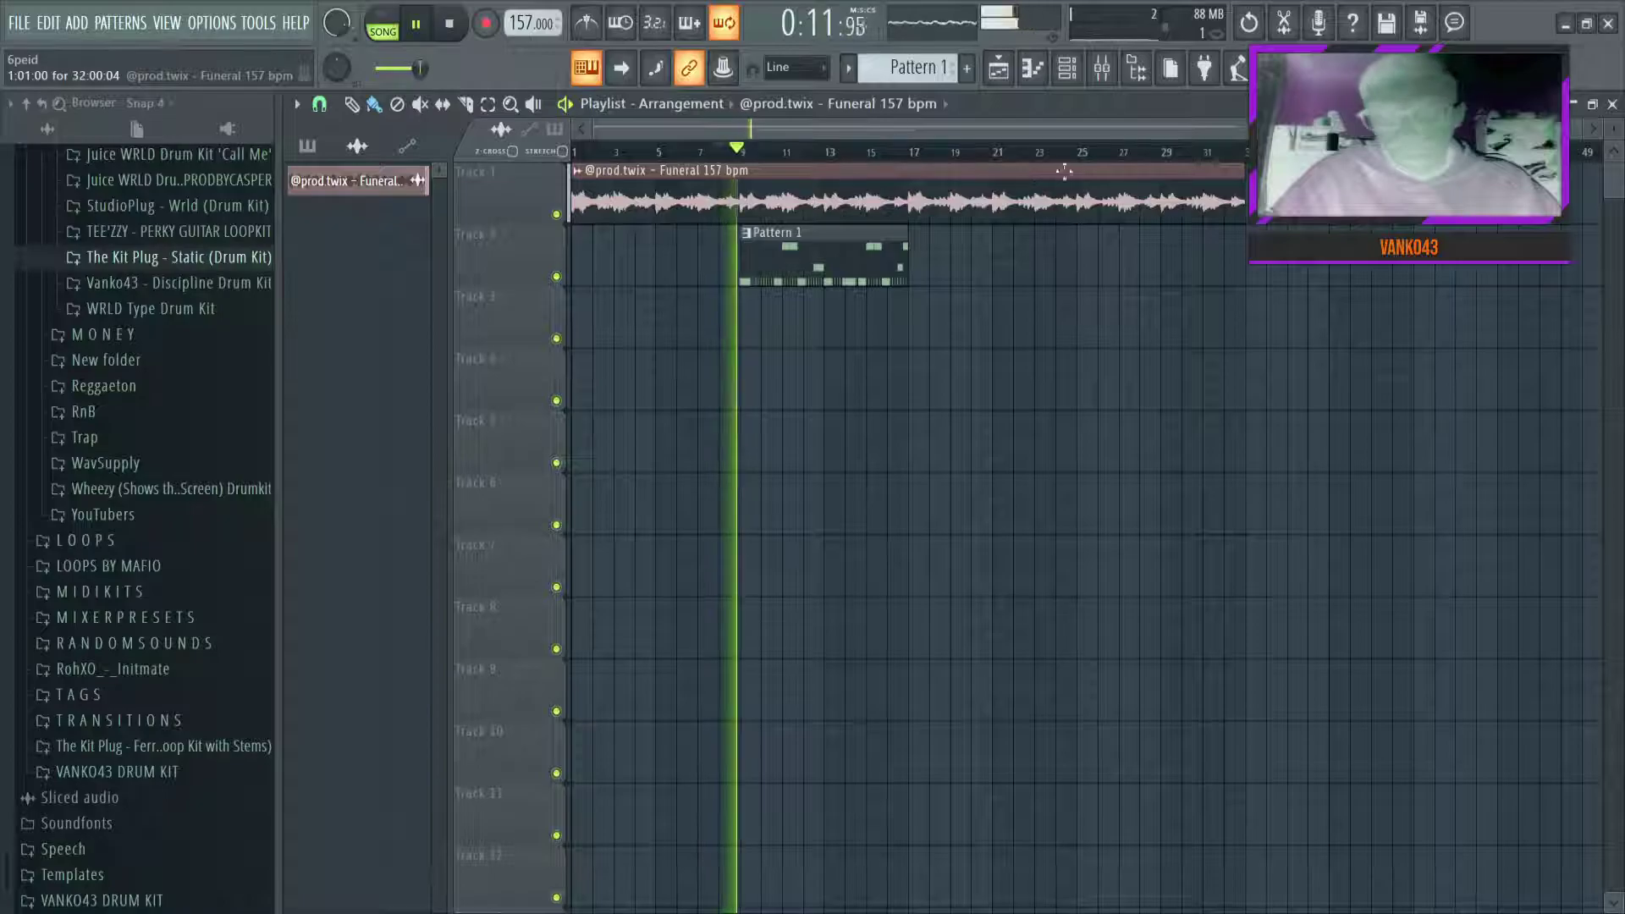
Open the STATIC - HH - 018 piano roll at bar 1 and remove the extra hit on step 2
left_click(1069, 70)
key("space")
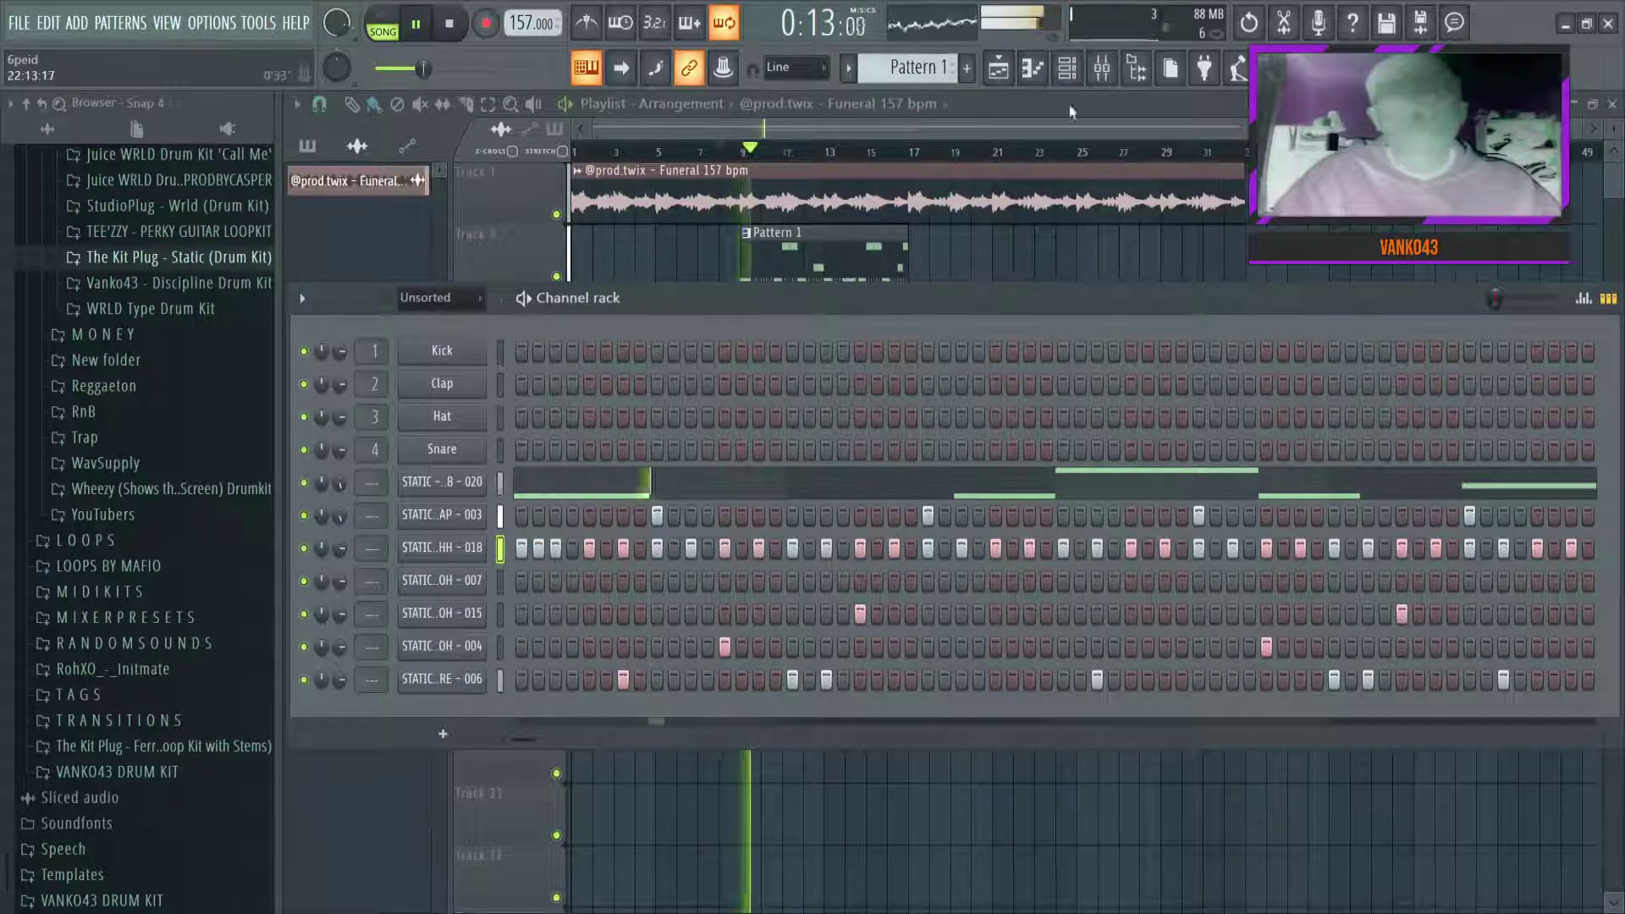
left_click(1026, 71)
key("space")
left_click(1034, 70)
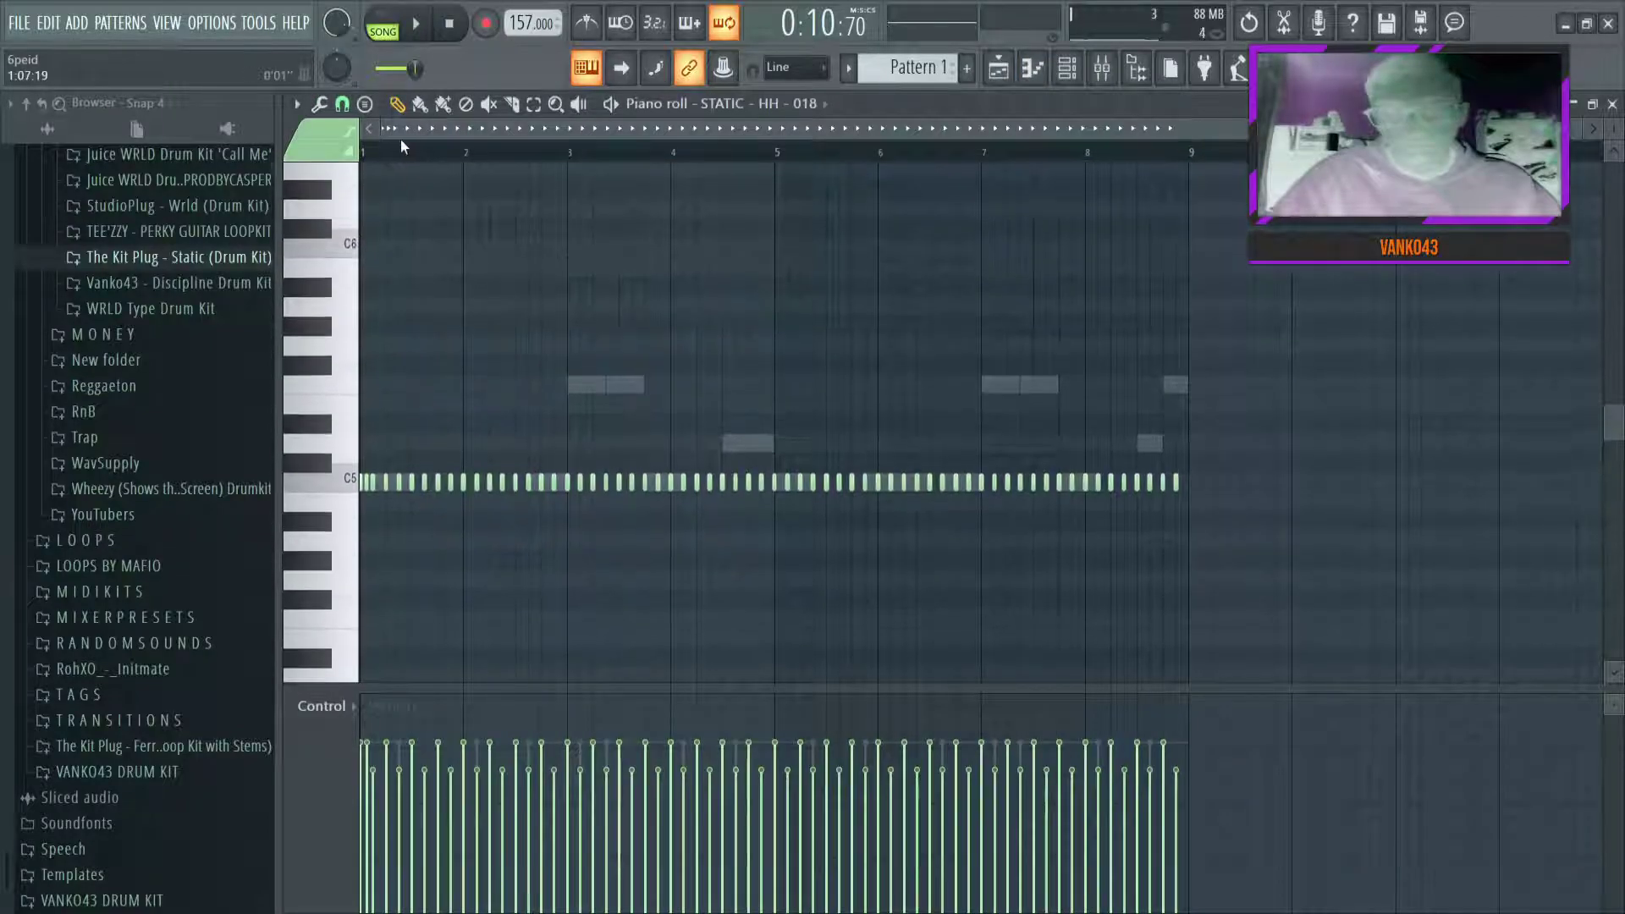
scroll(404, 139, "up", 4)
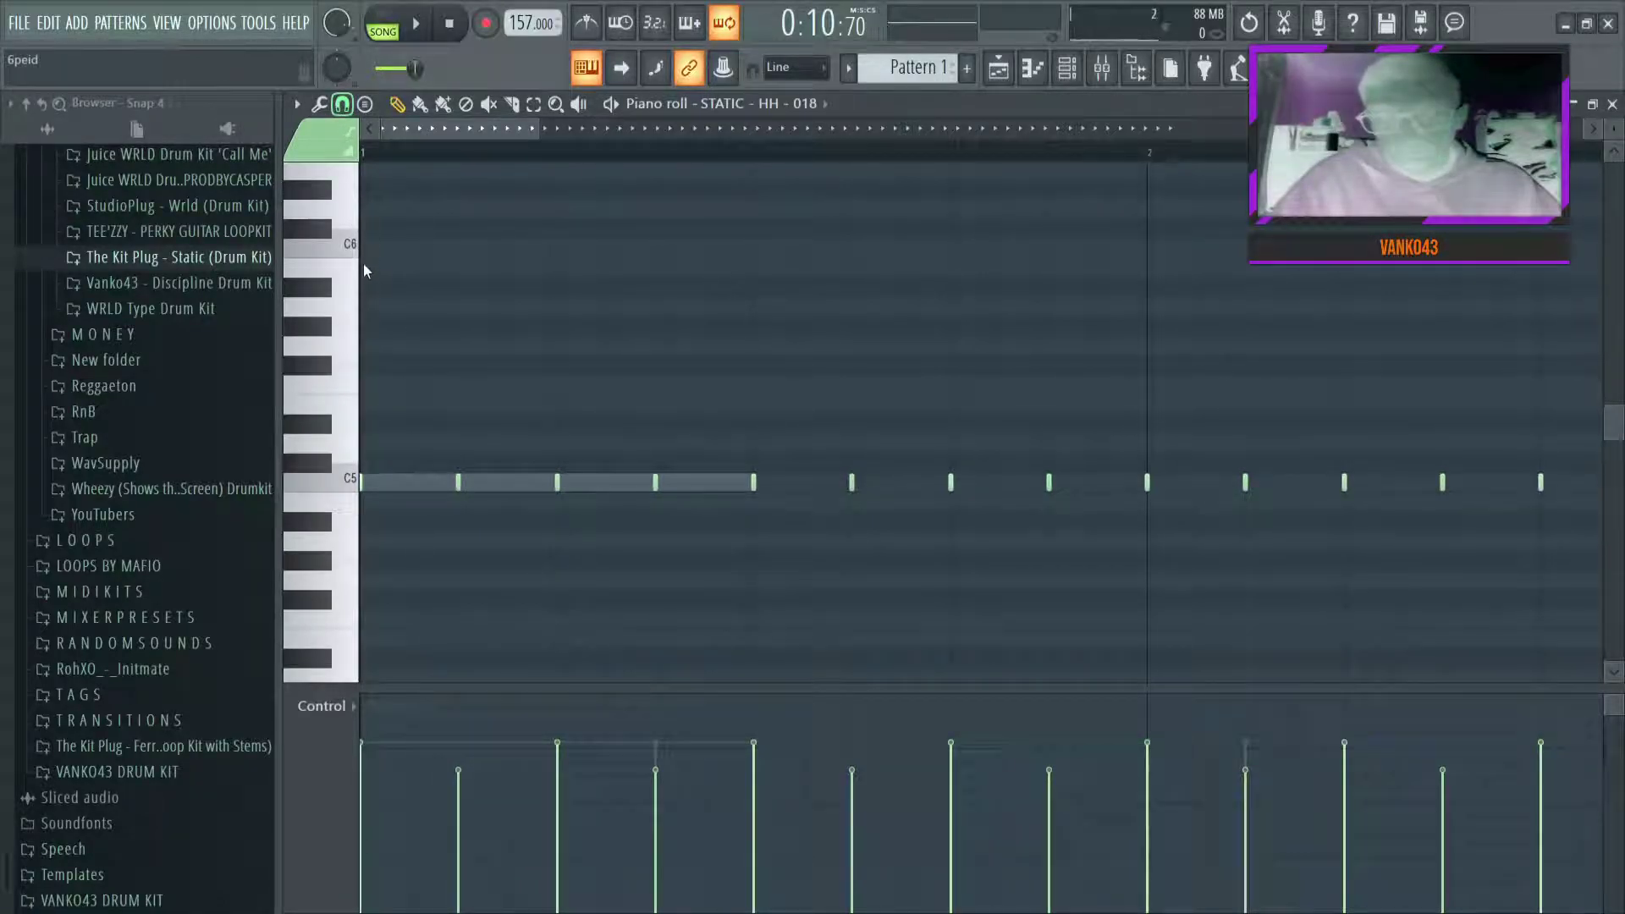
Try a three-note hi-hat roll with falling velocities between the first two notes of bar 1 during playback
left_click(385, 483)
left_click(410, 482)
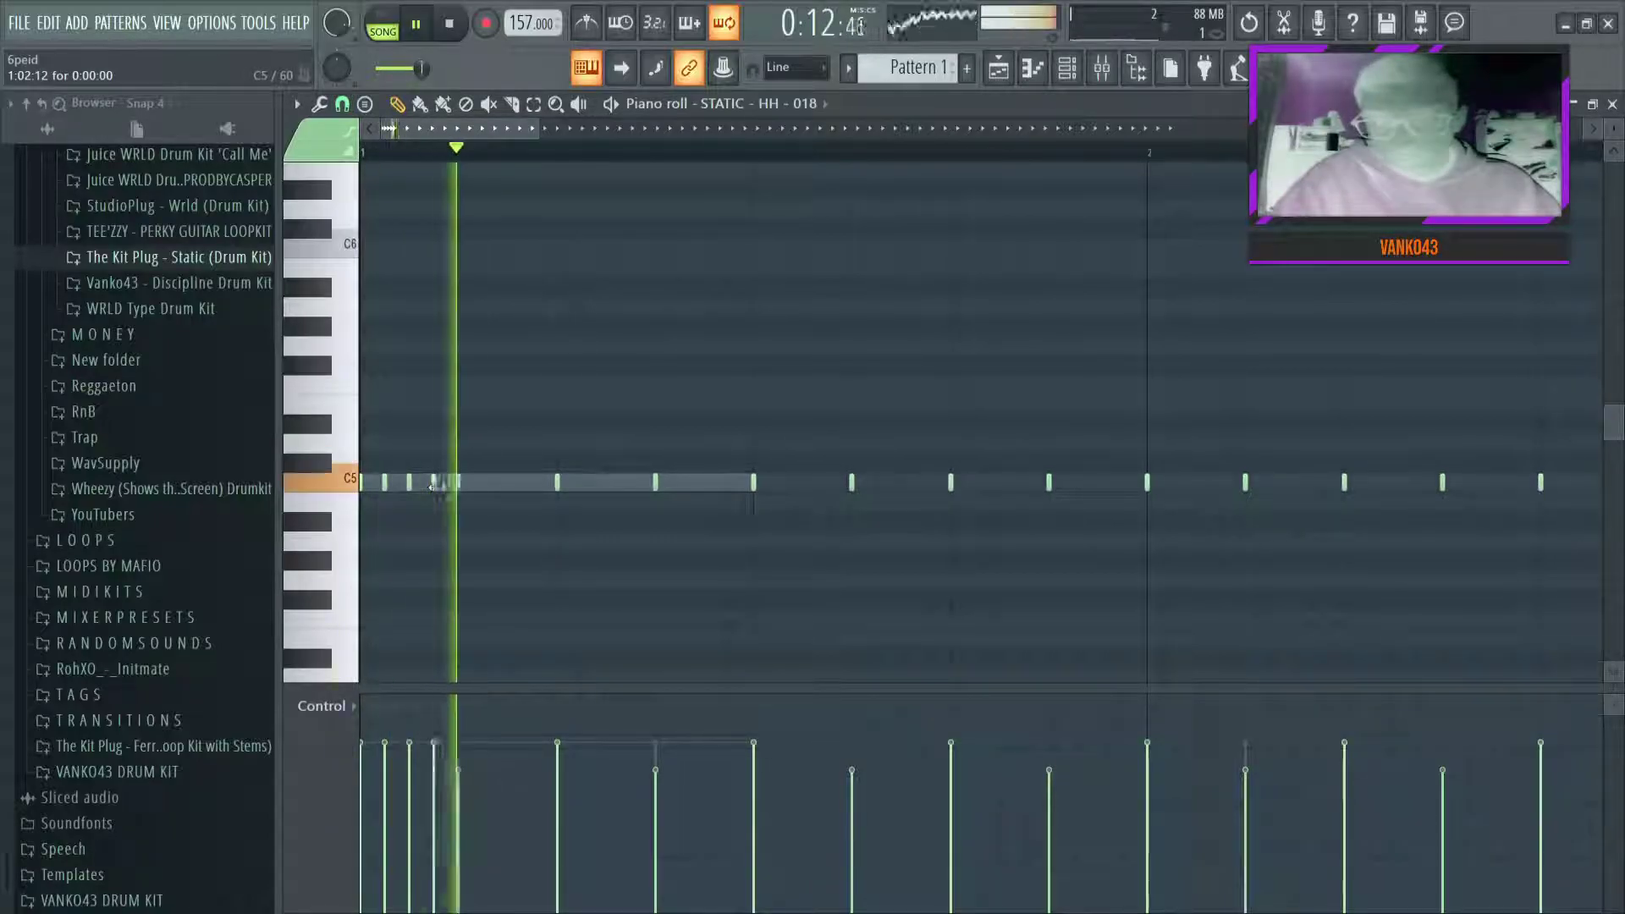
key("space")
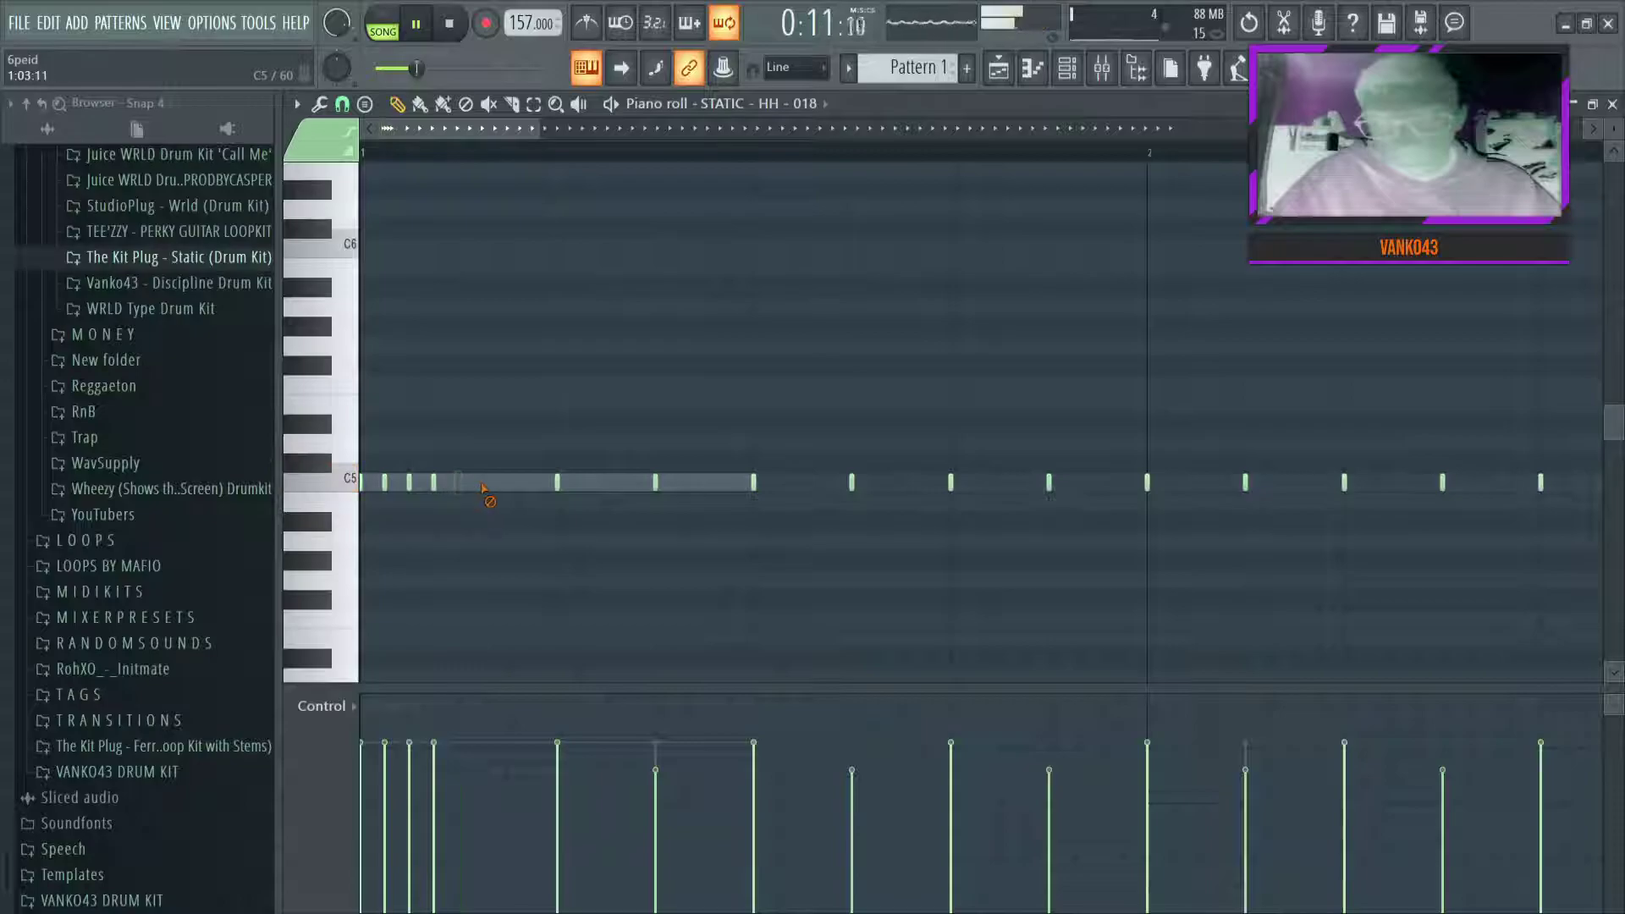
key("space")
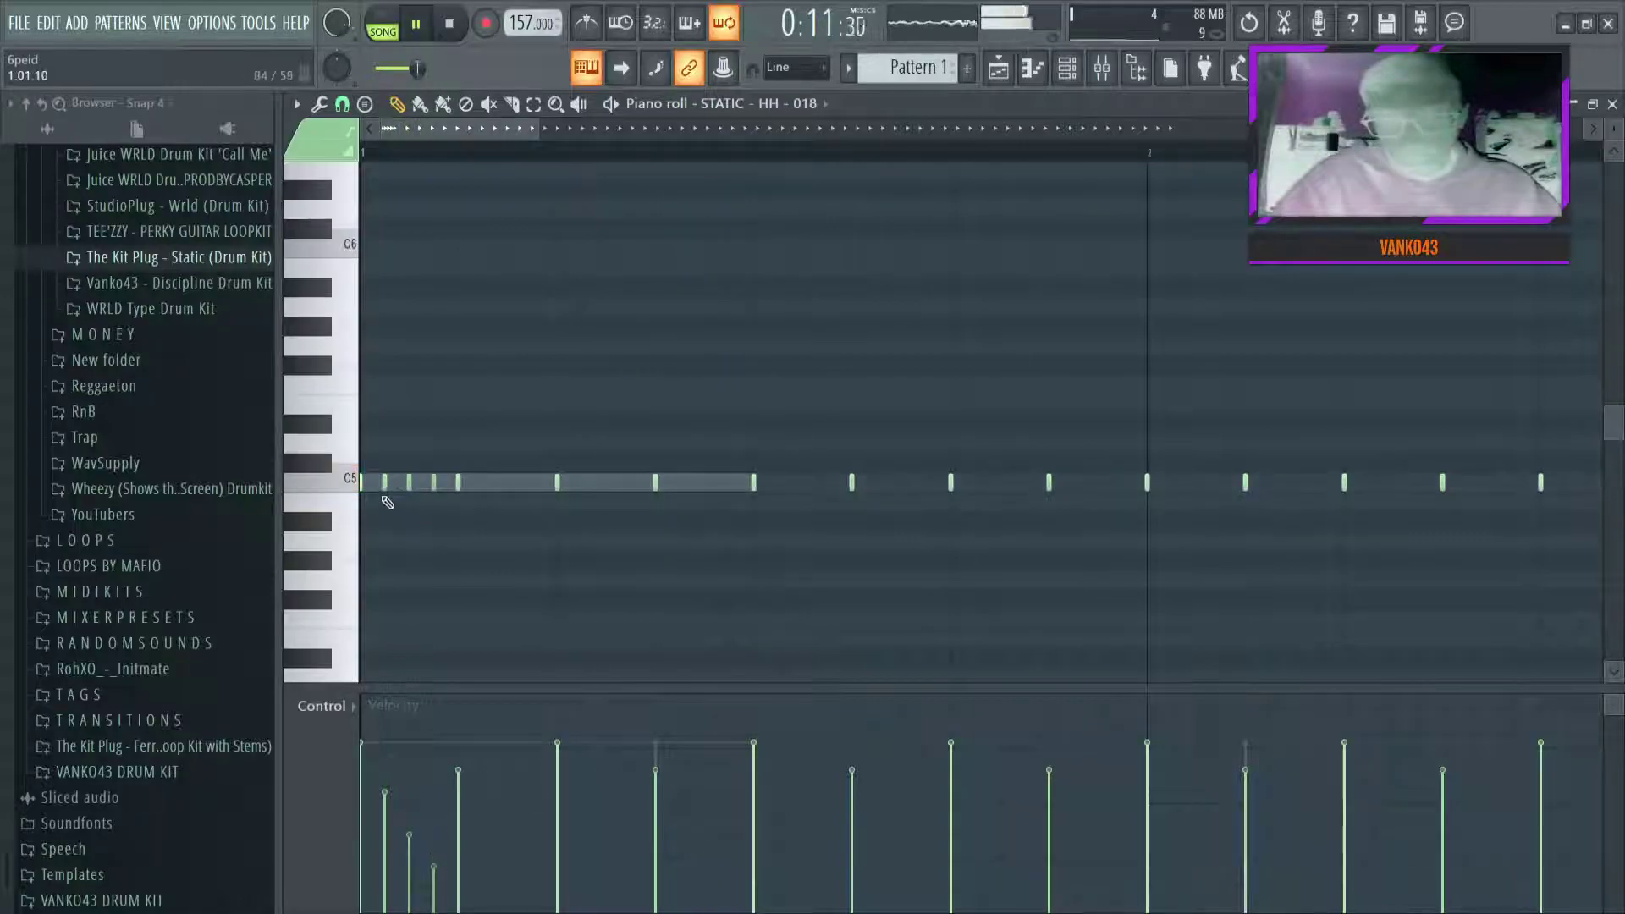
key("space")
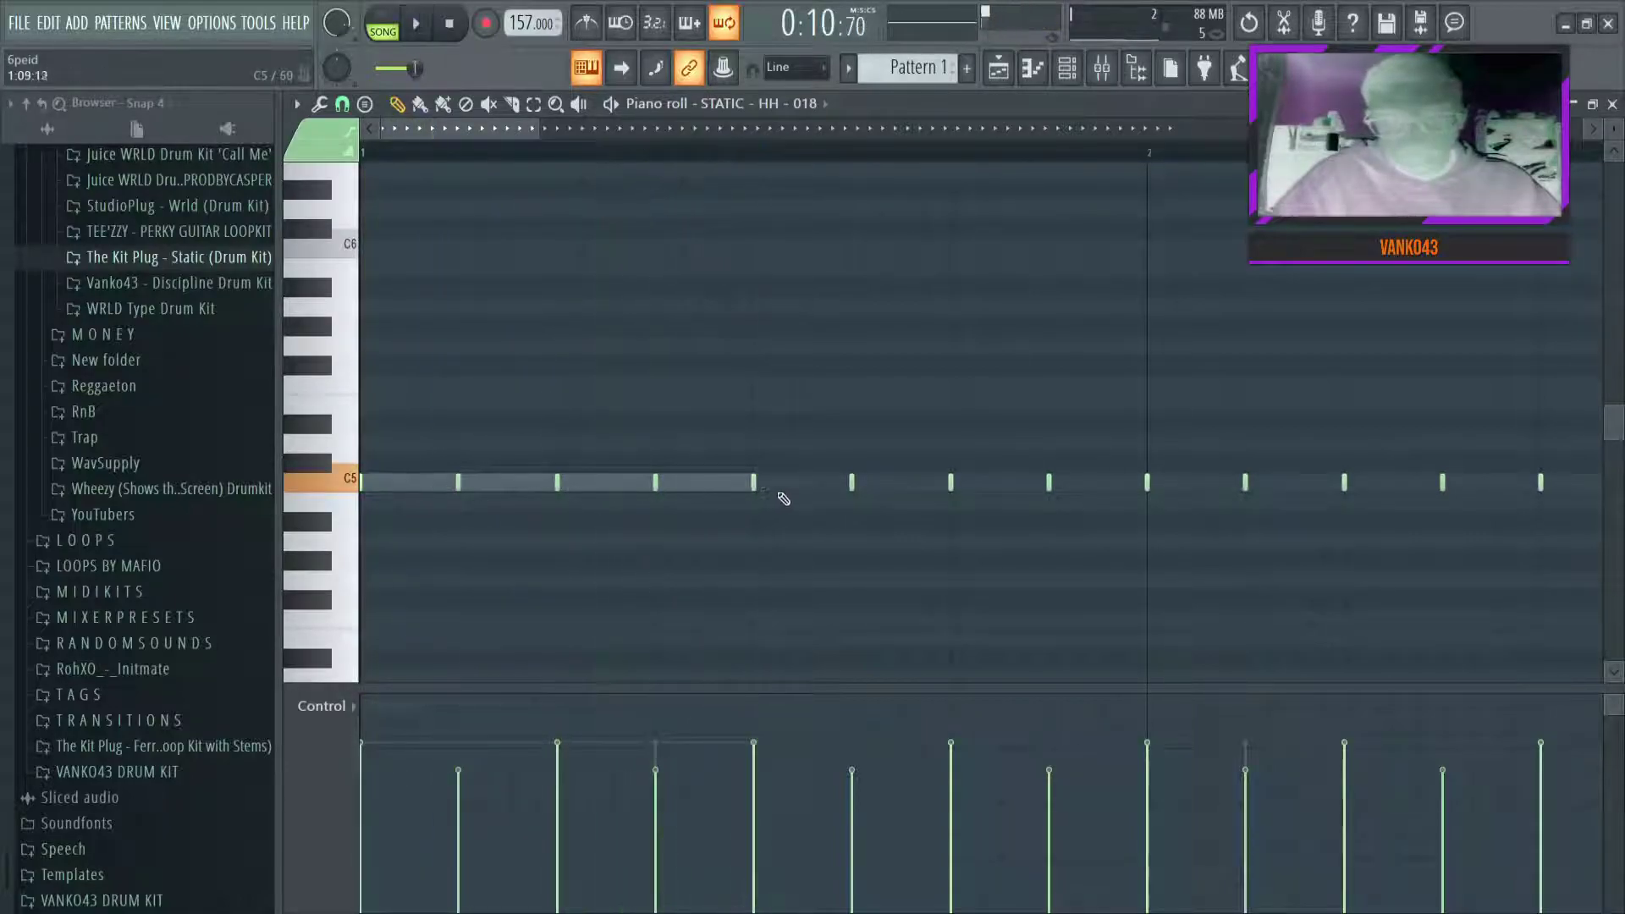
Add two half-step hi-hat notes on bar 1's step 8, the second at 41% velocity, and one on bar 2's step 12 at about 52%
left_click(704, 483)
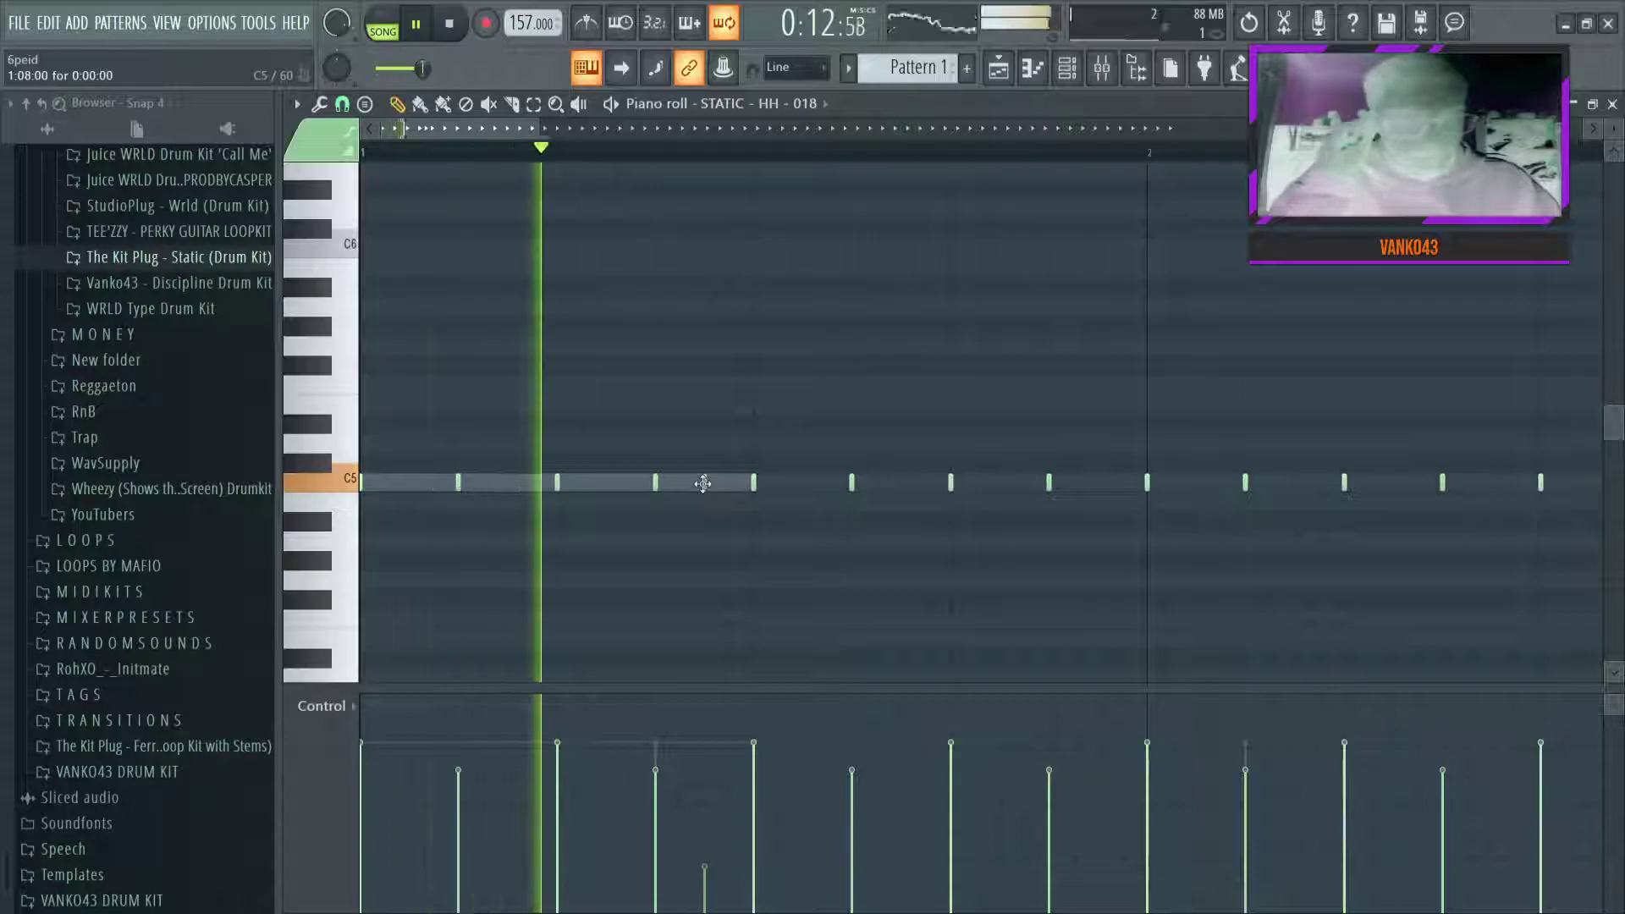
left_click(716, 797)
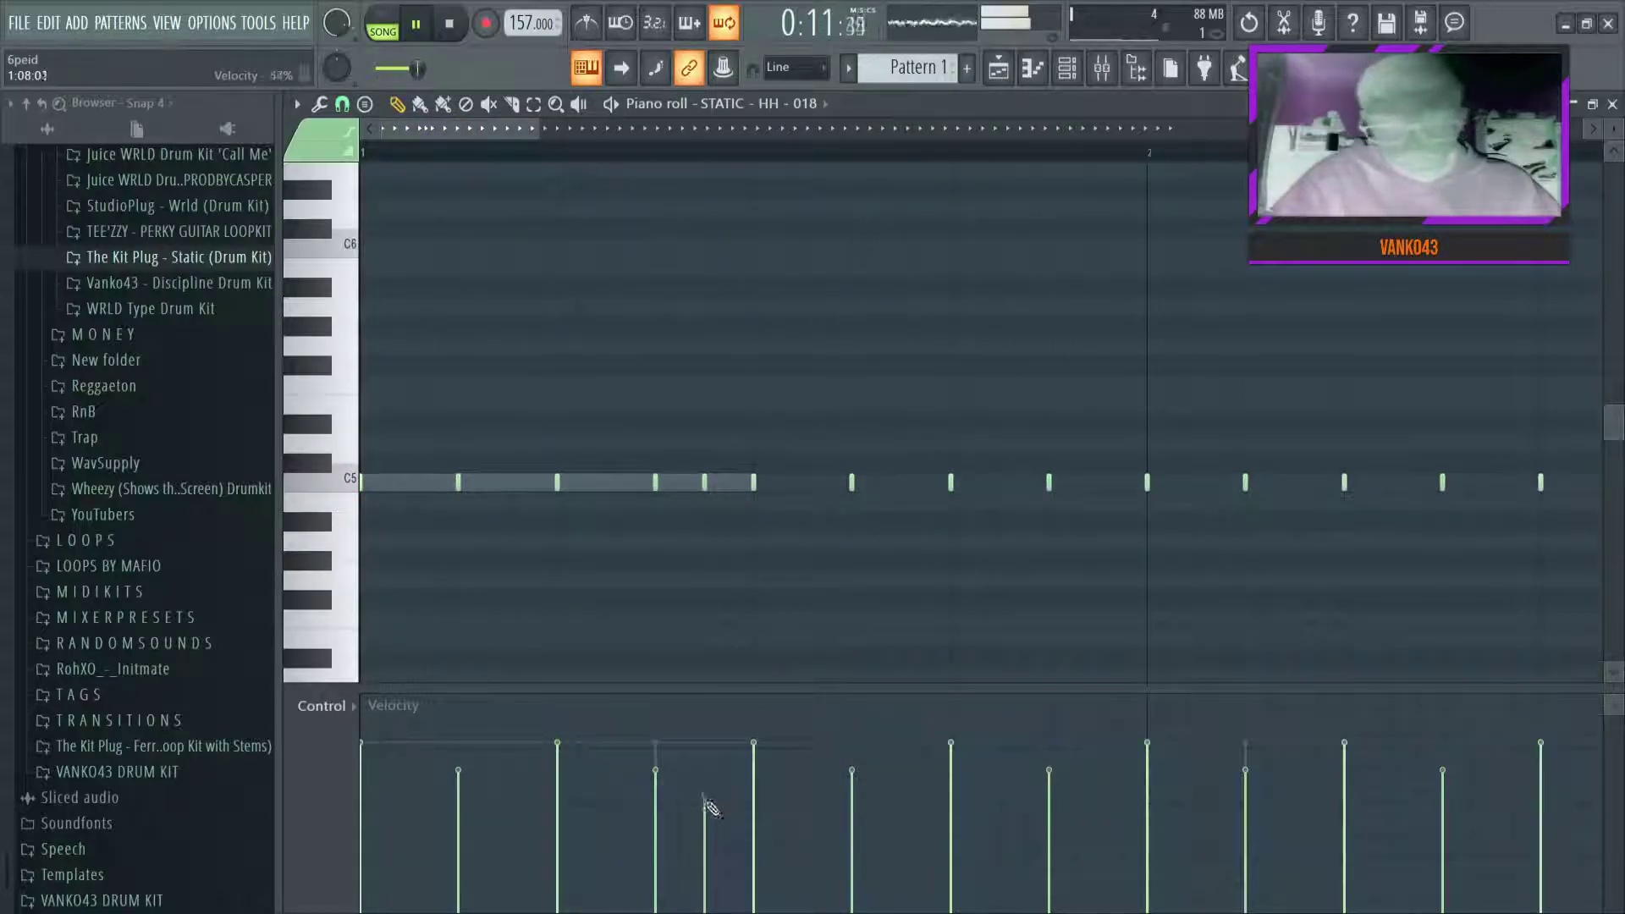
left_click(736, 486)
left_click(734, 762)
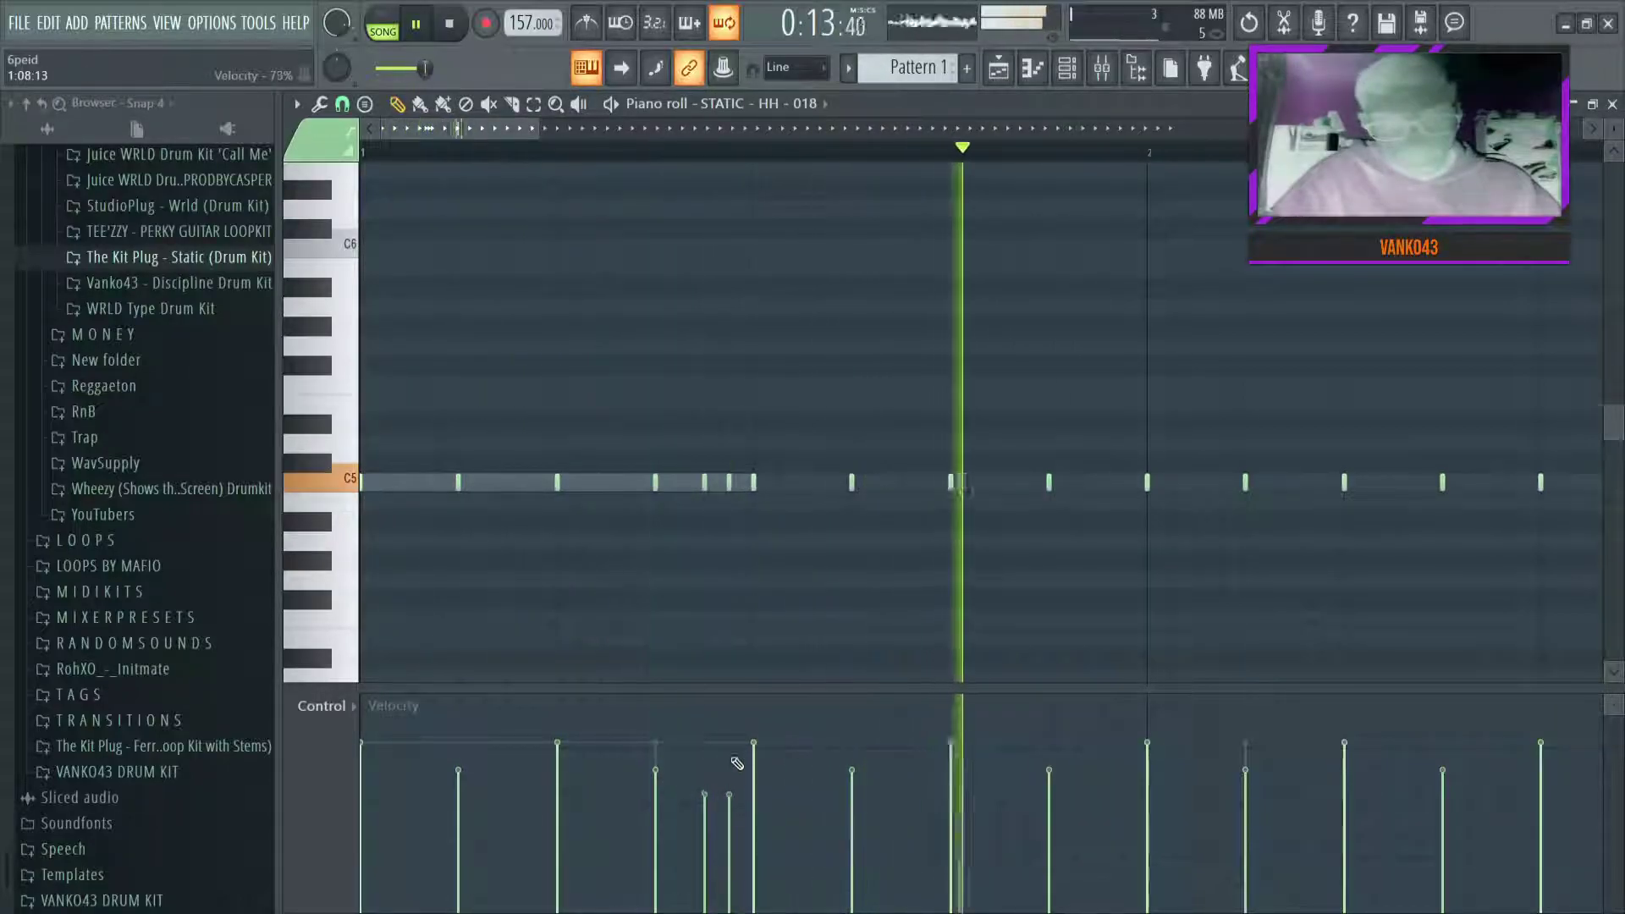
left_click(711, 760)
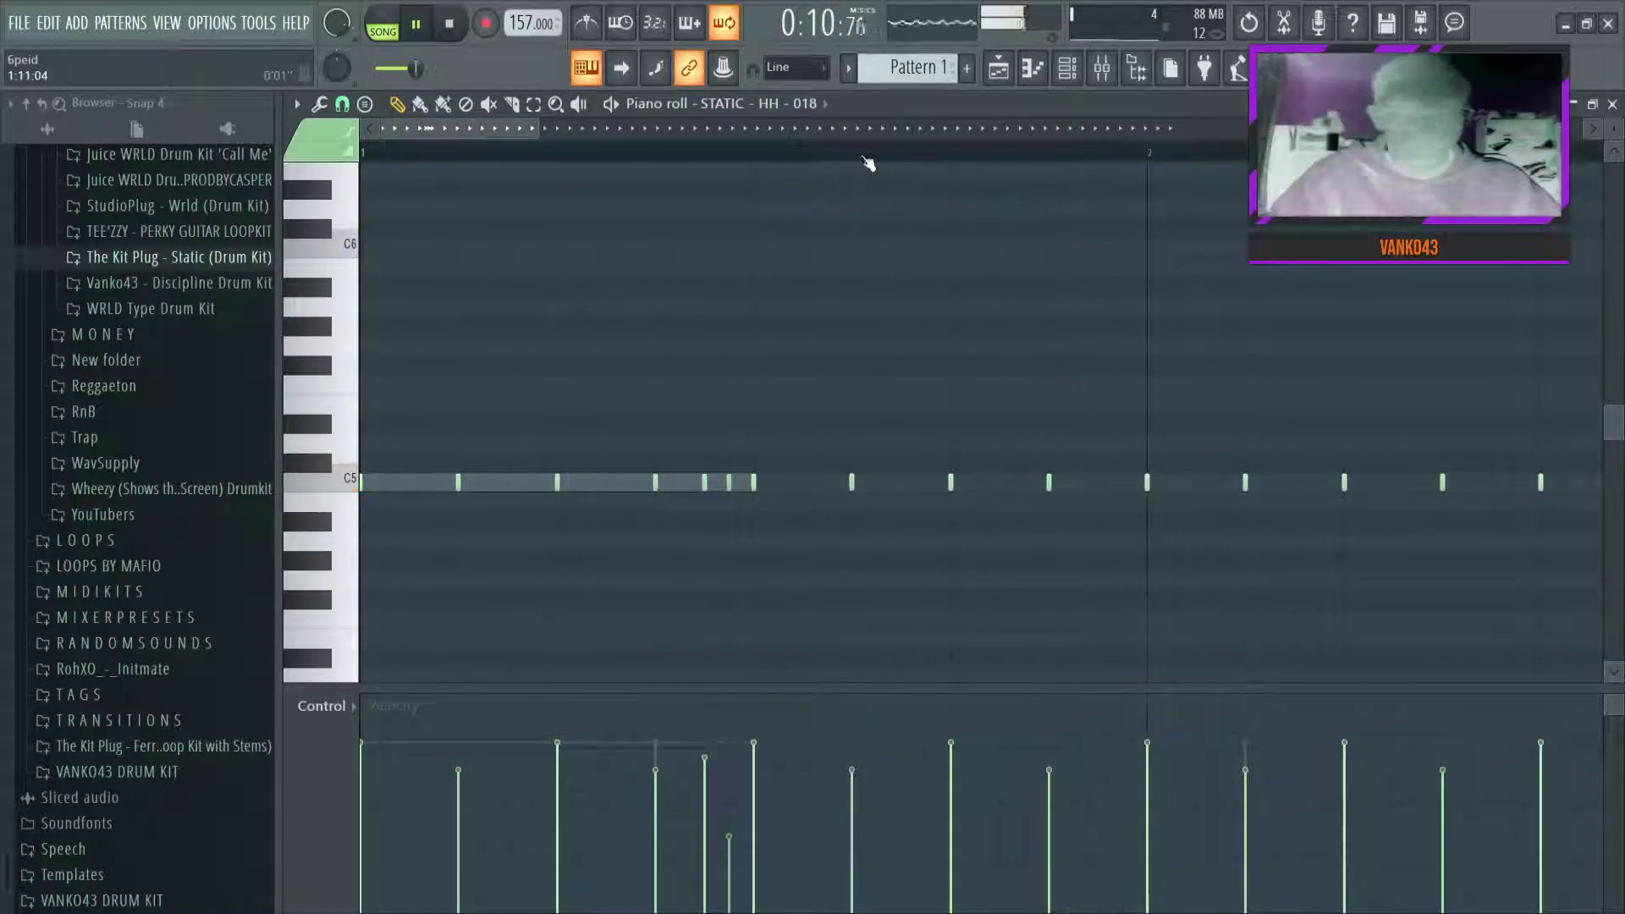
scroll(866, 161, "down", 2)
left_click(584, 823)
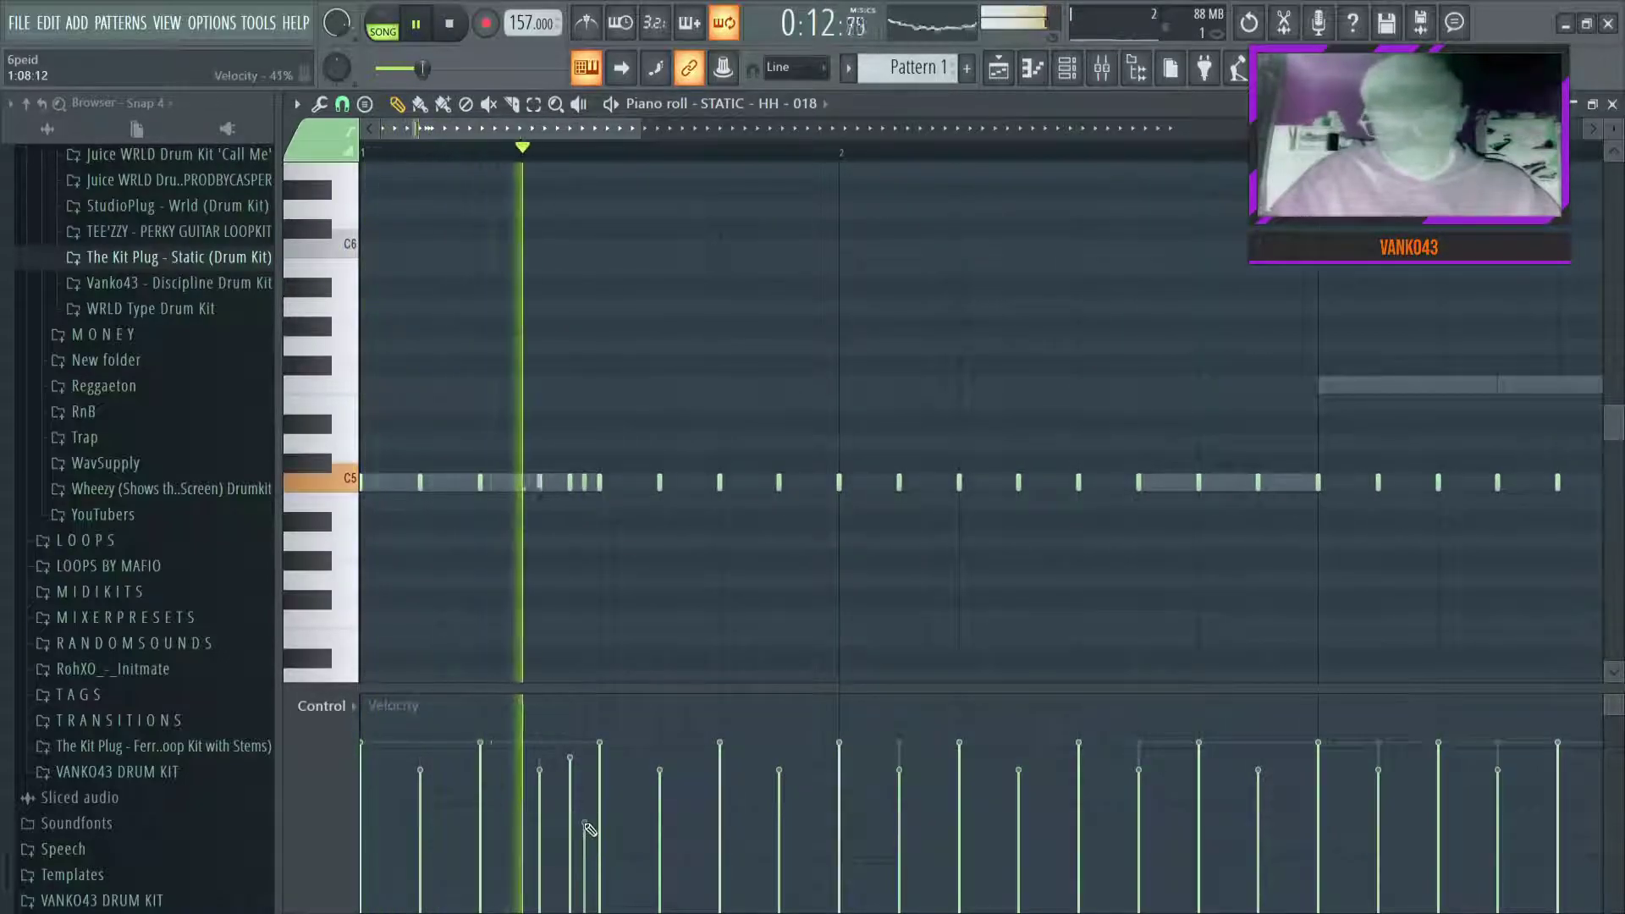
key("space")
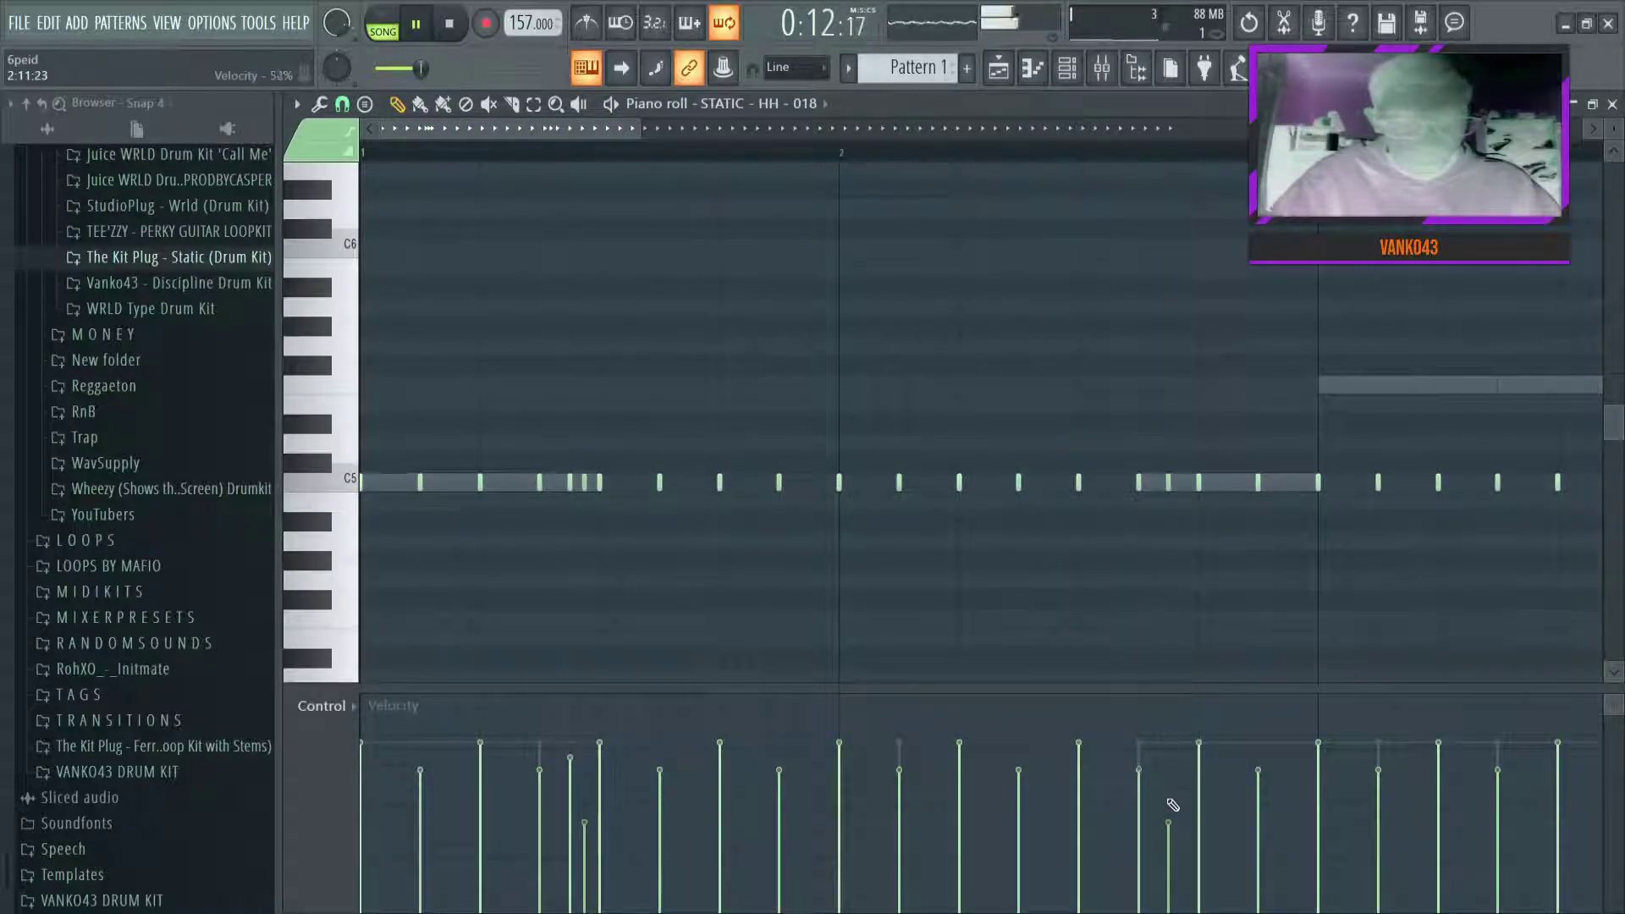
left_click(1170, 799)
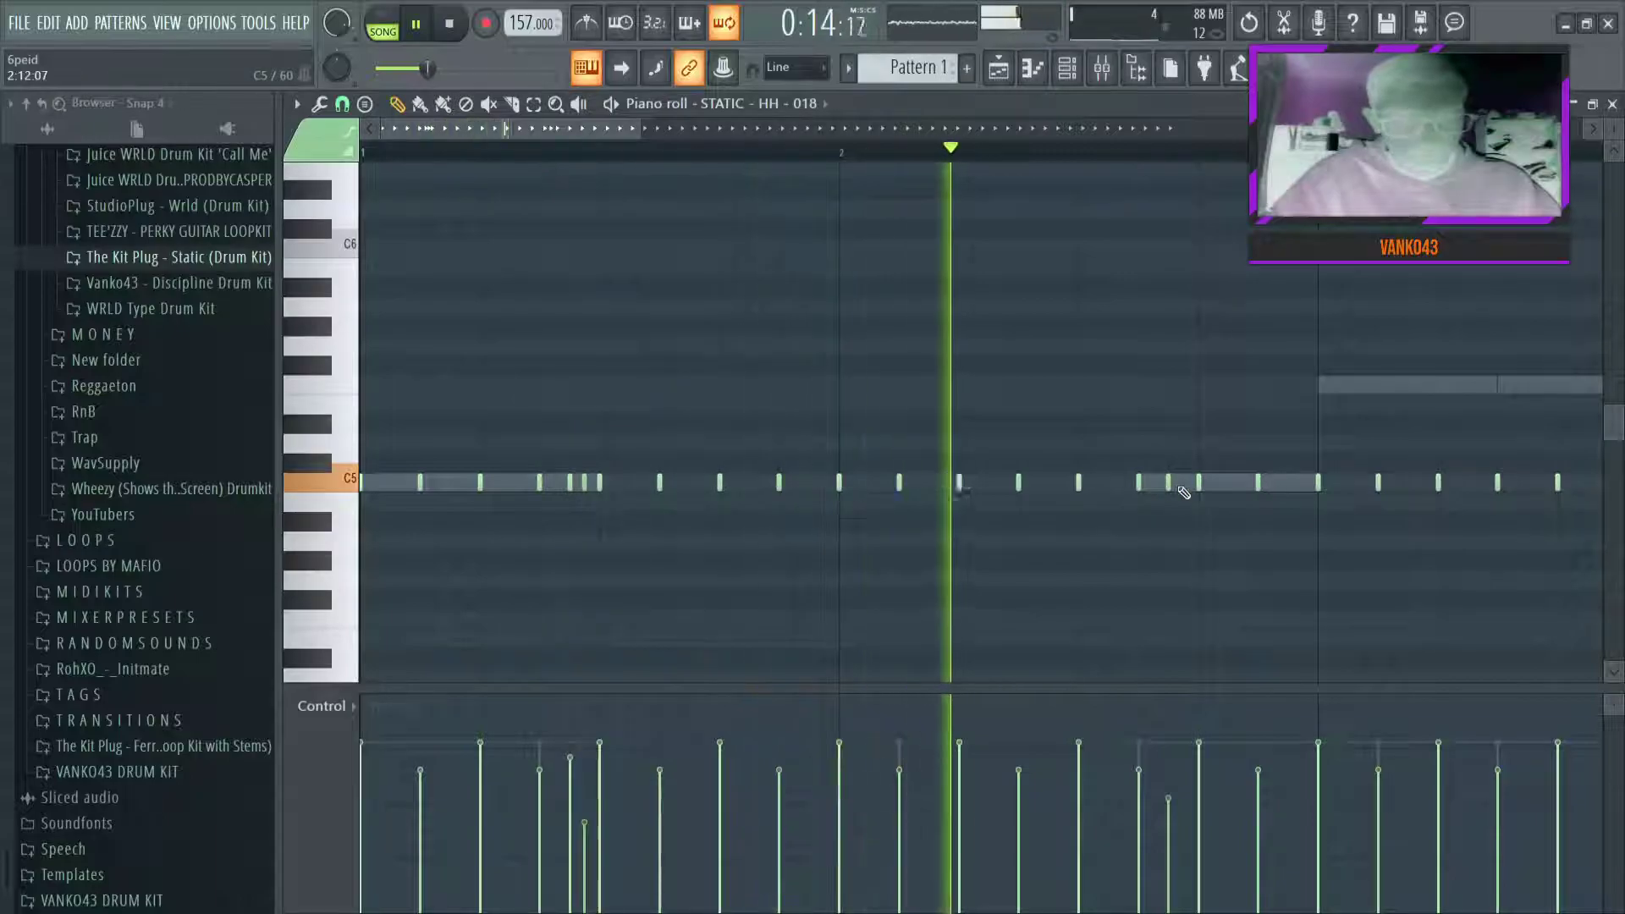
Delete the hi-hat notes in bars 5 to 8 and add one note on step 2 of bar 4
scroll(1160, 153, "down", 2)
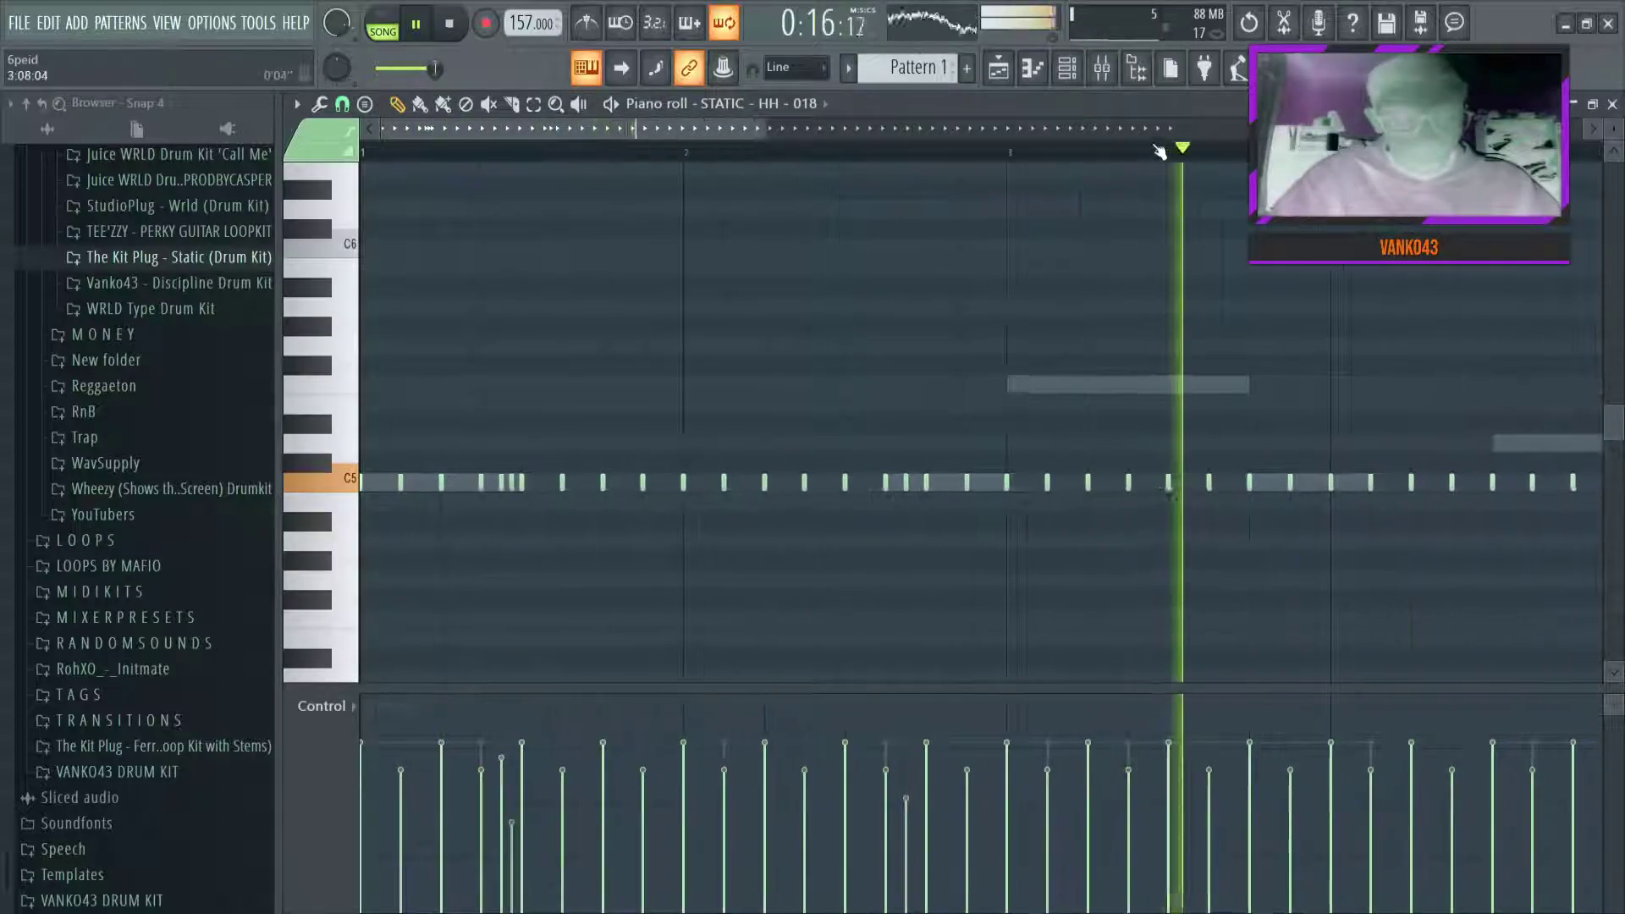
scroll(1159, 151, "down", 5)
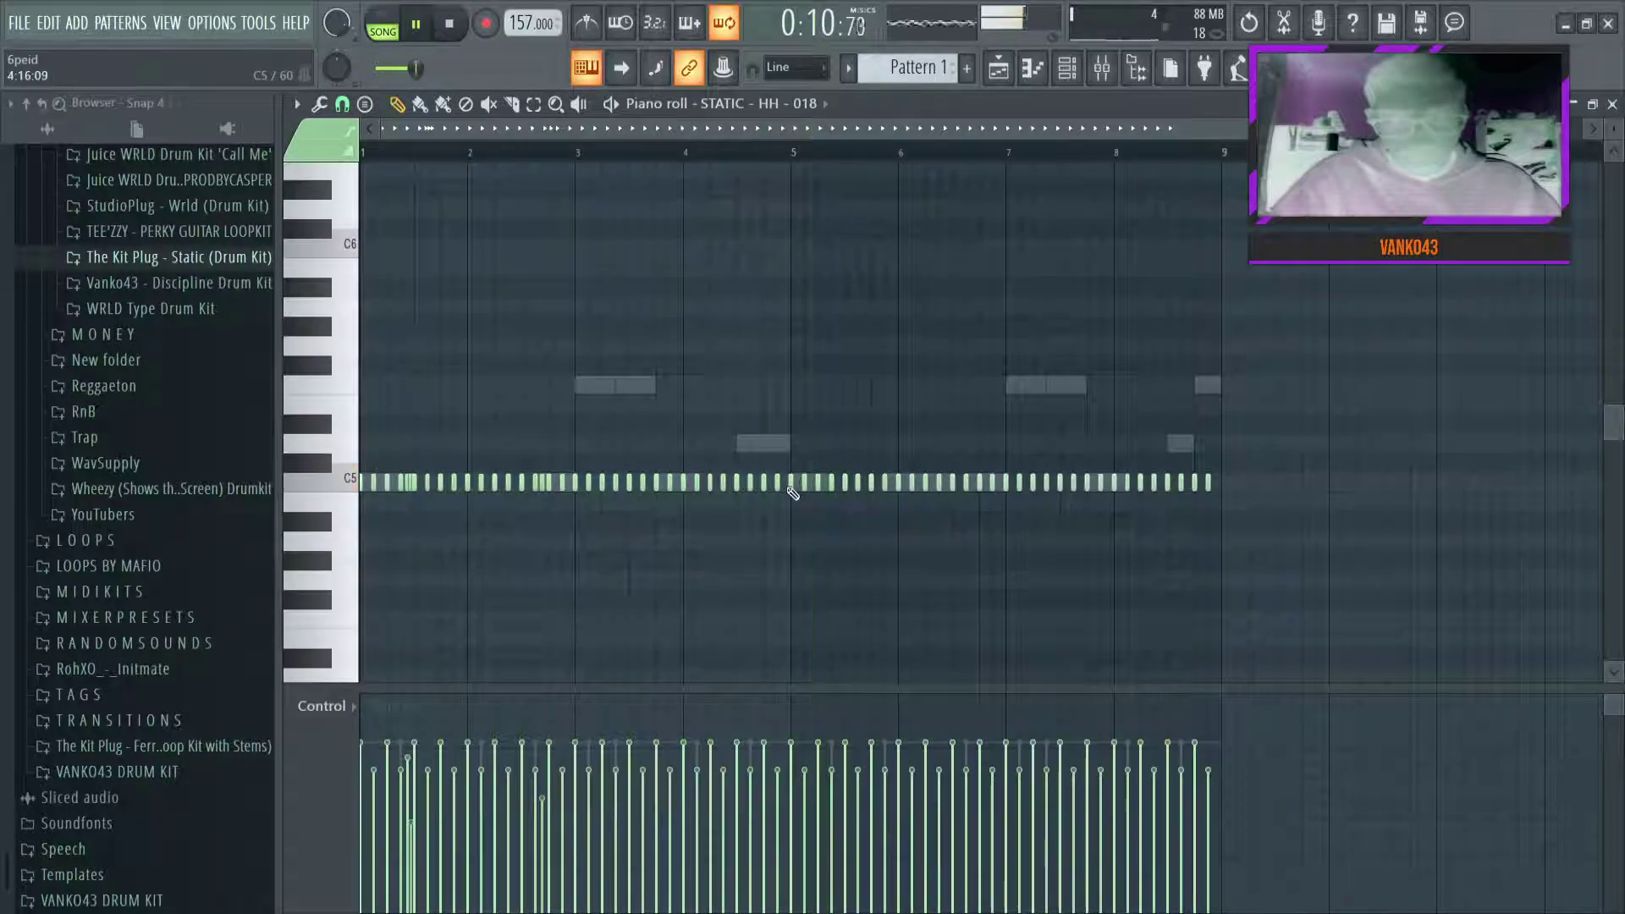
left_click_drag(794, 486, 1214, 506)
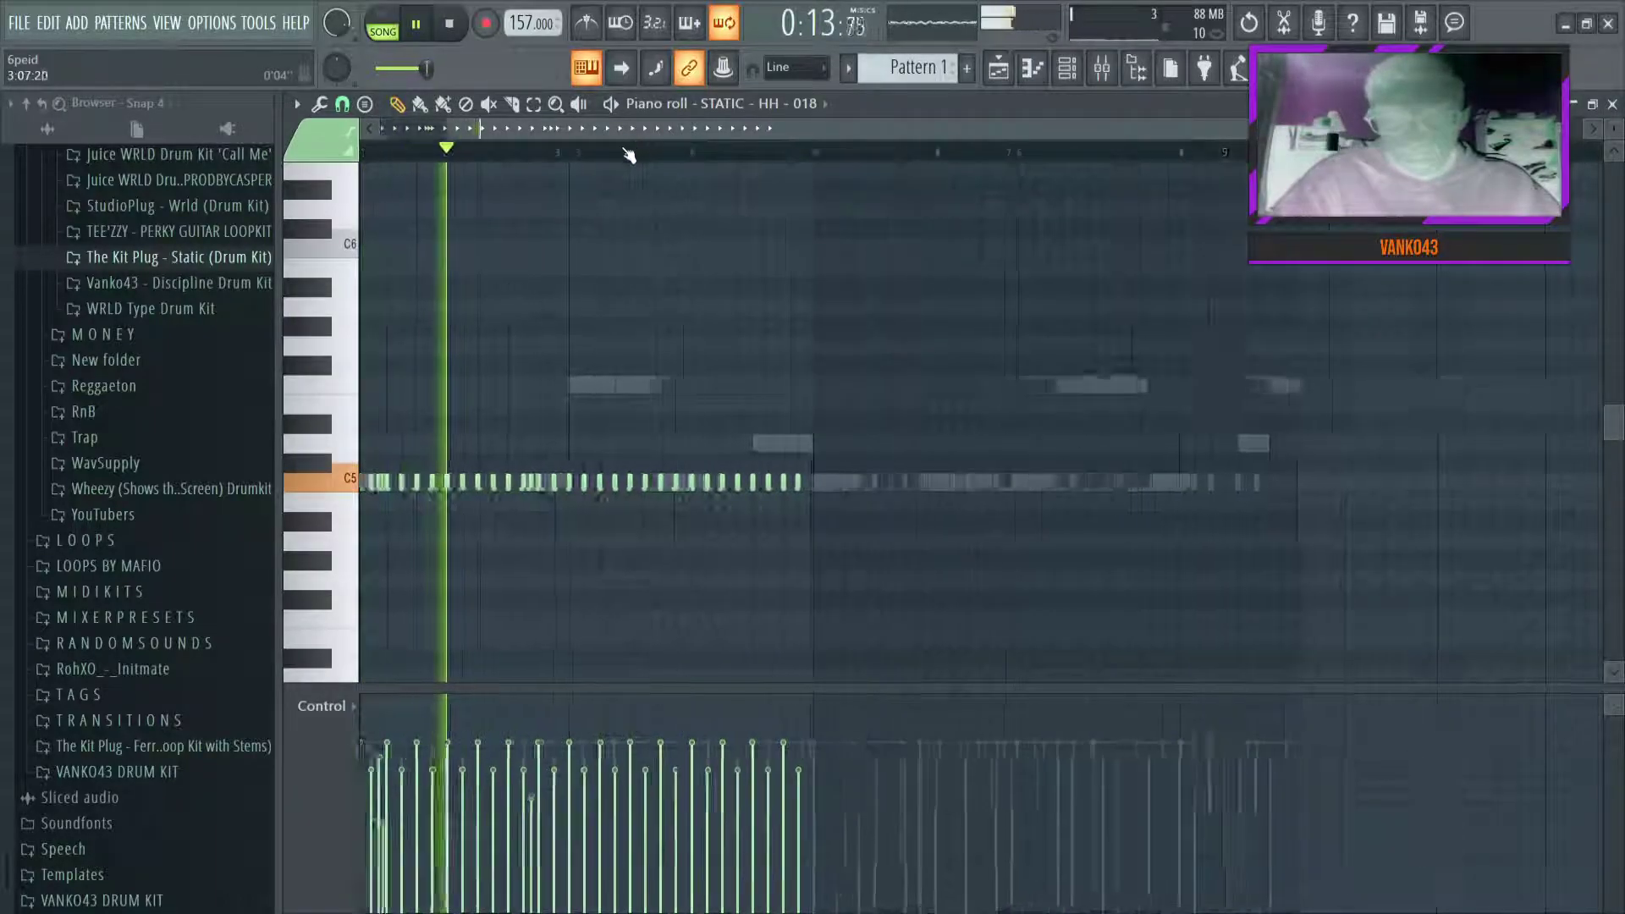
scroll(655, 325, "up", 5)
left_click(822, 482)
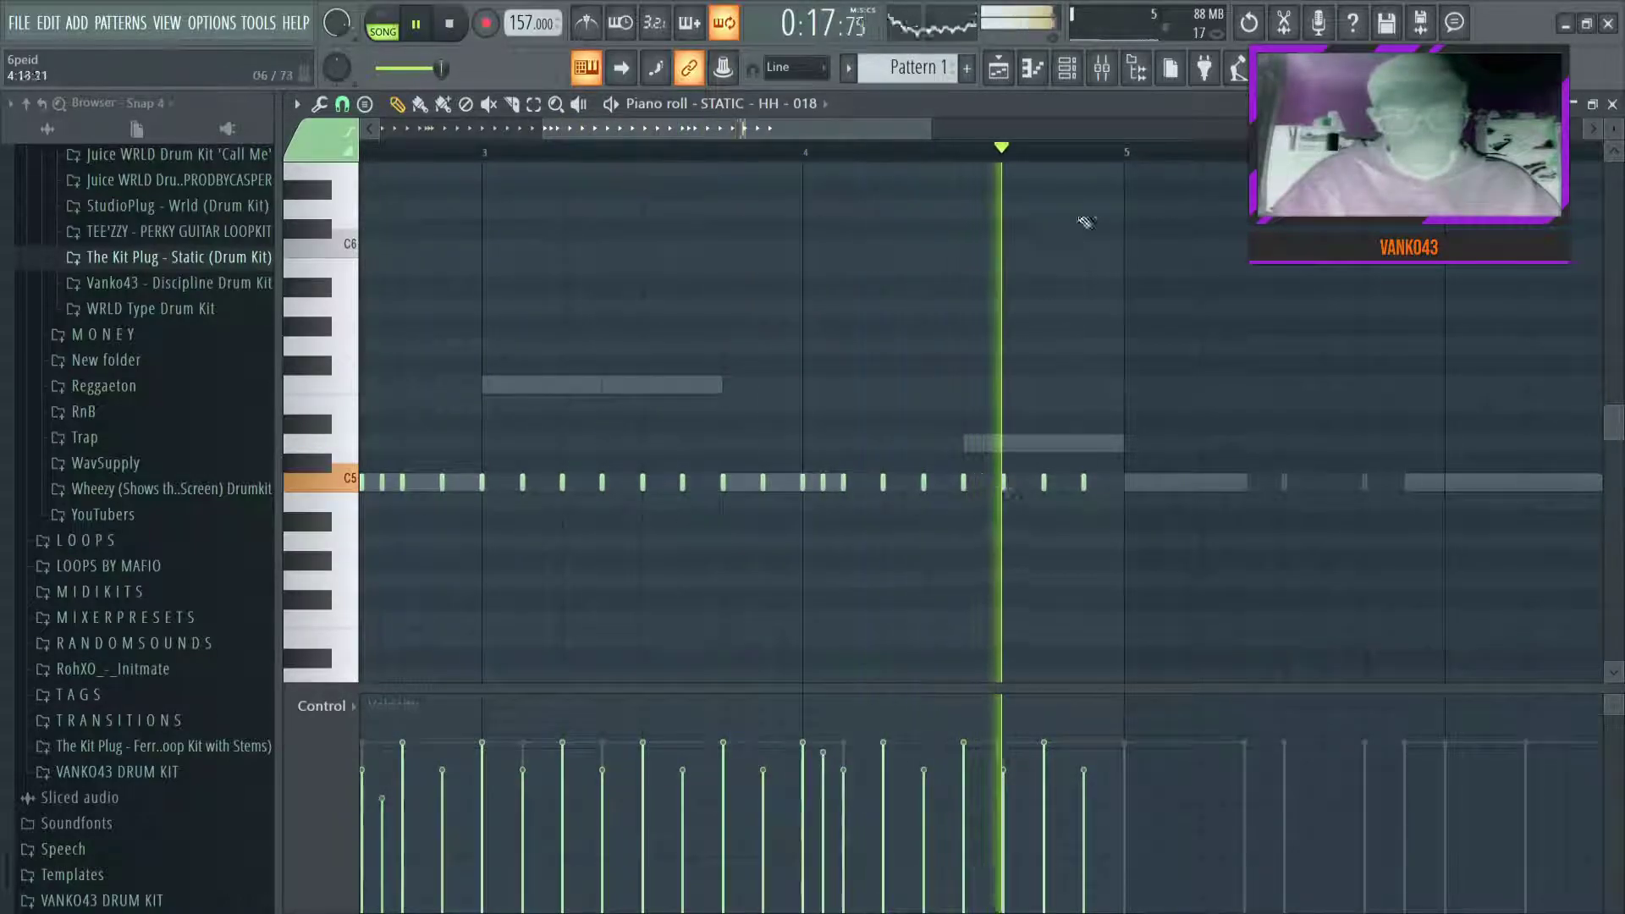
Duplicate the four-bar hi-hat pattern into bars 5 to 8
key("ctrl+a")
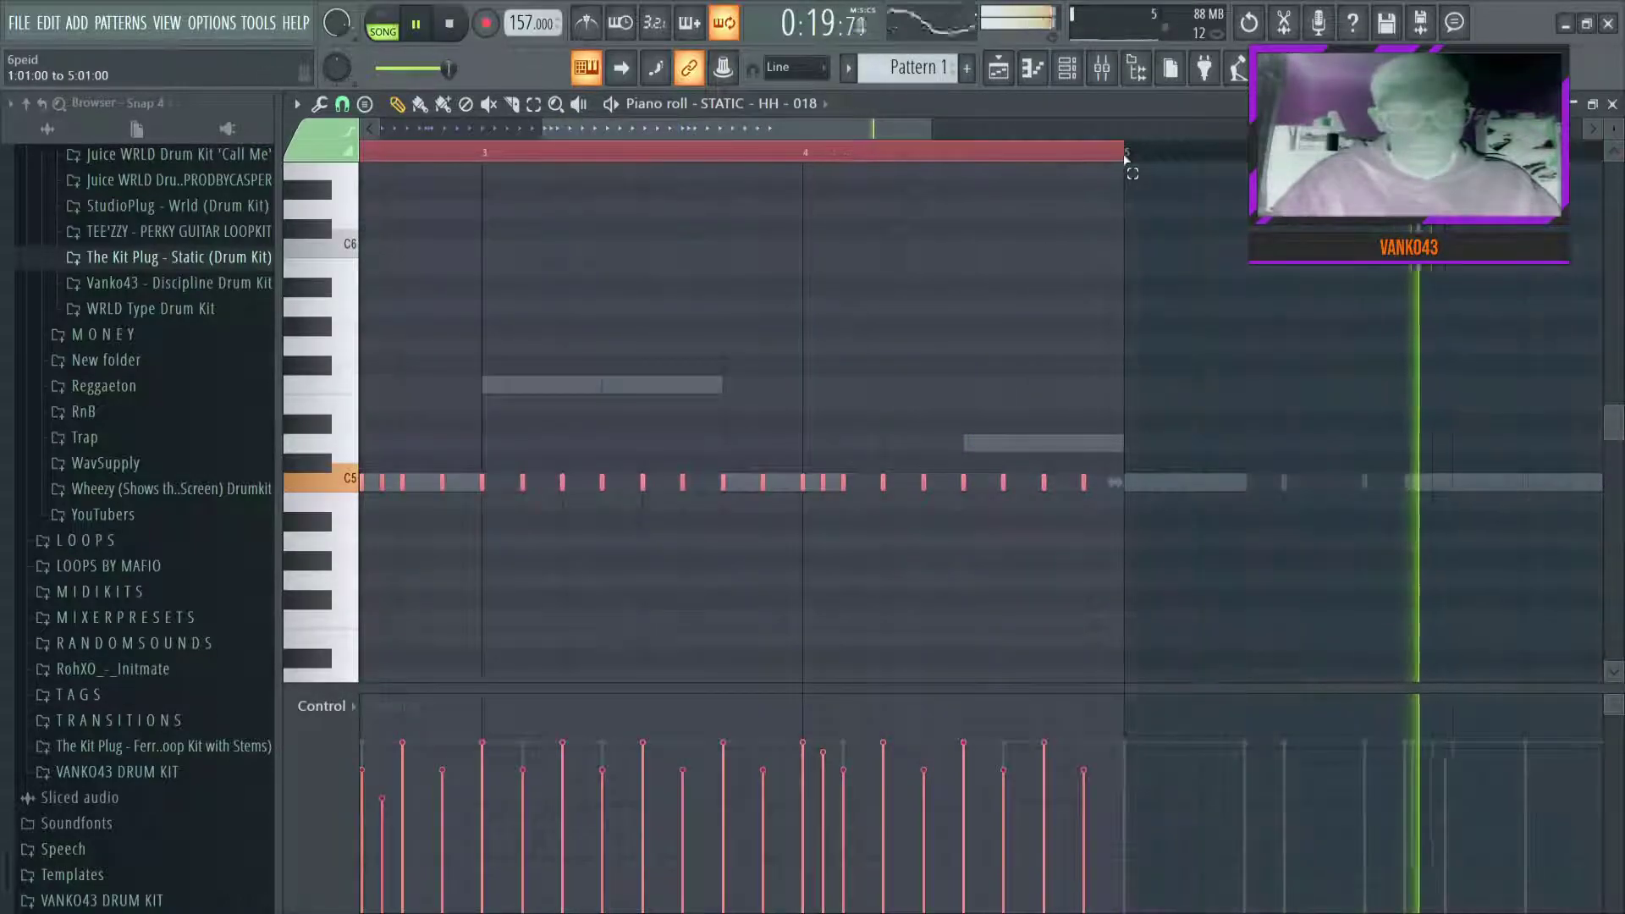
scroll(1131, 170, "down", 4)
left_click(1132, 163)
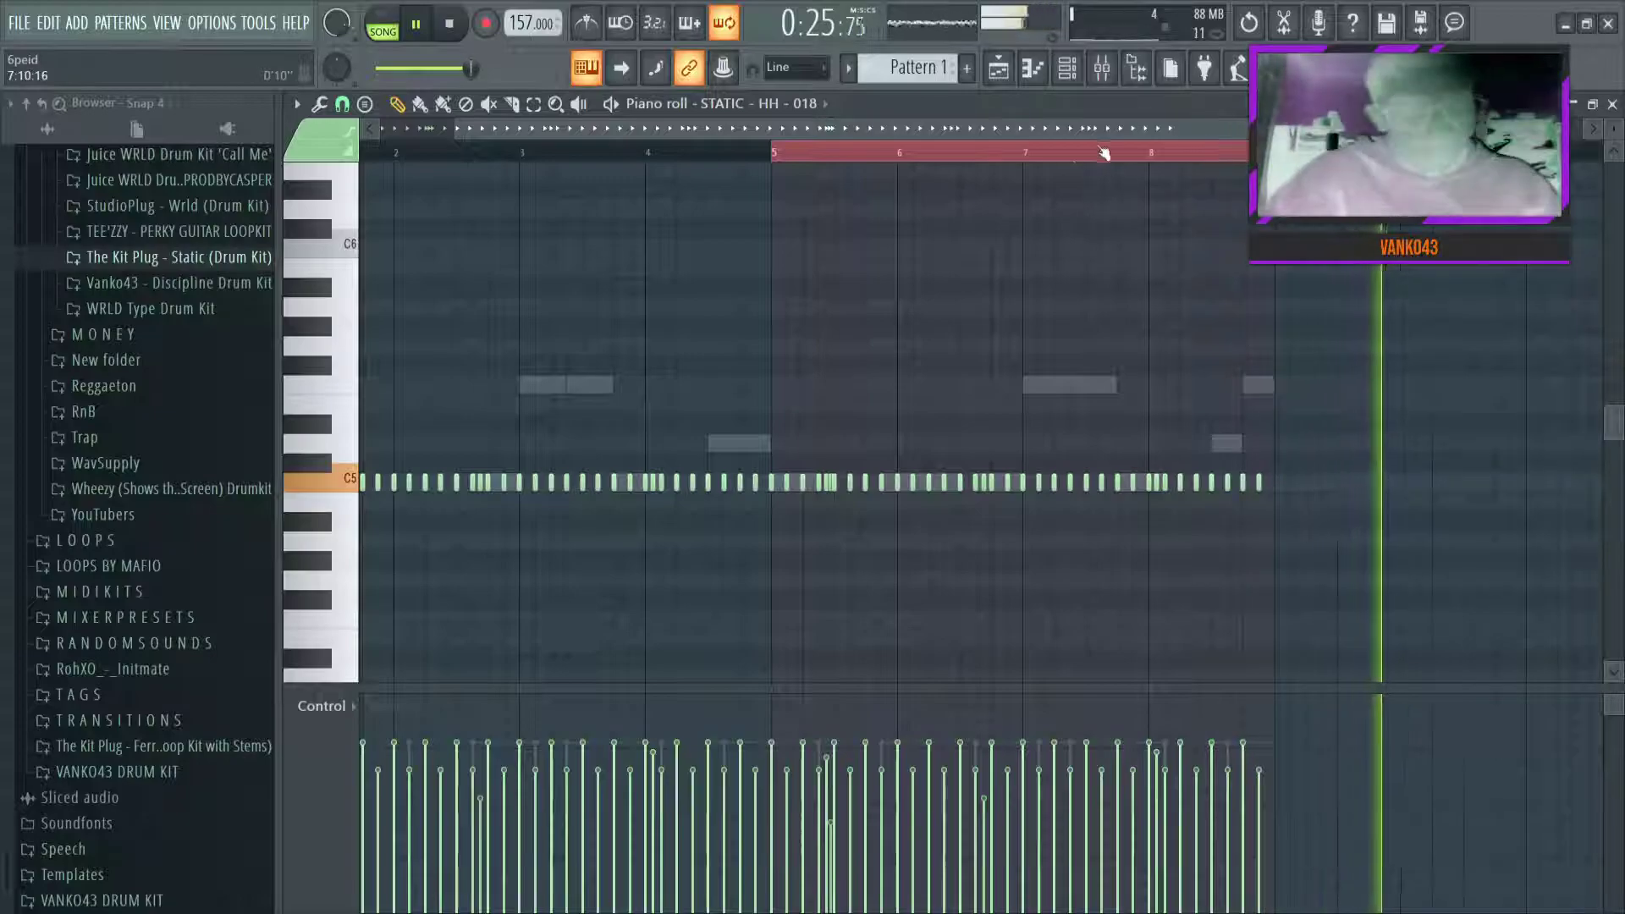
In the 808's piano roll, shorten bar 8's F5 note to two steps and add a two-step B5 on step 15
double_click(1222, 442)
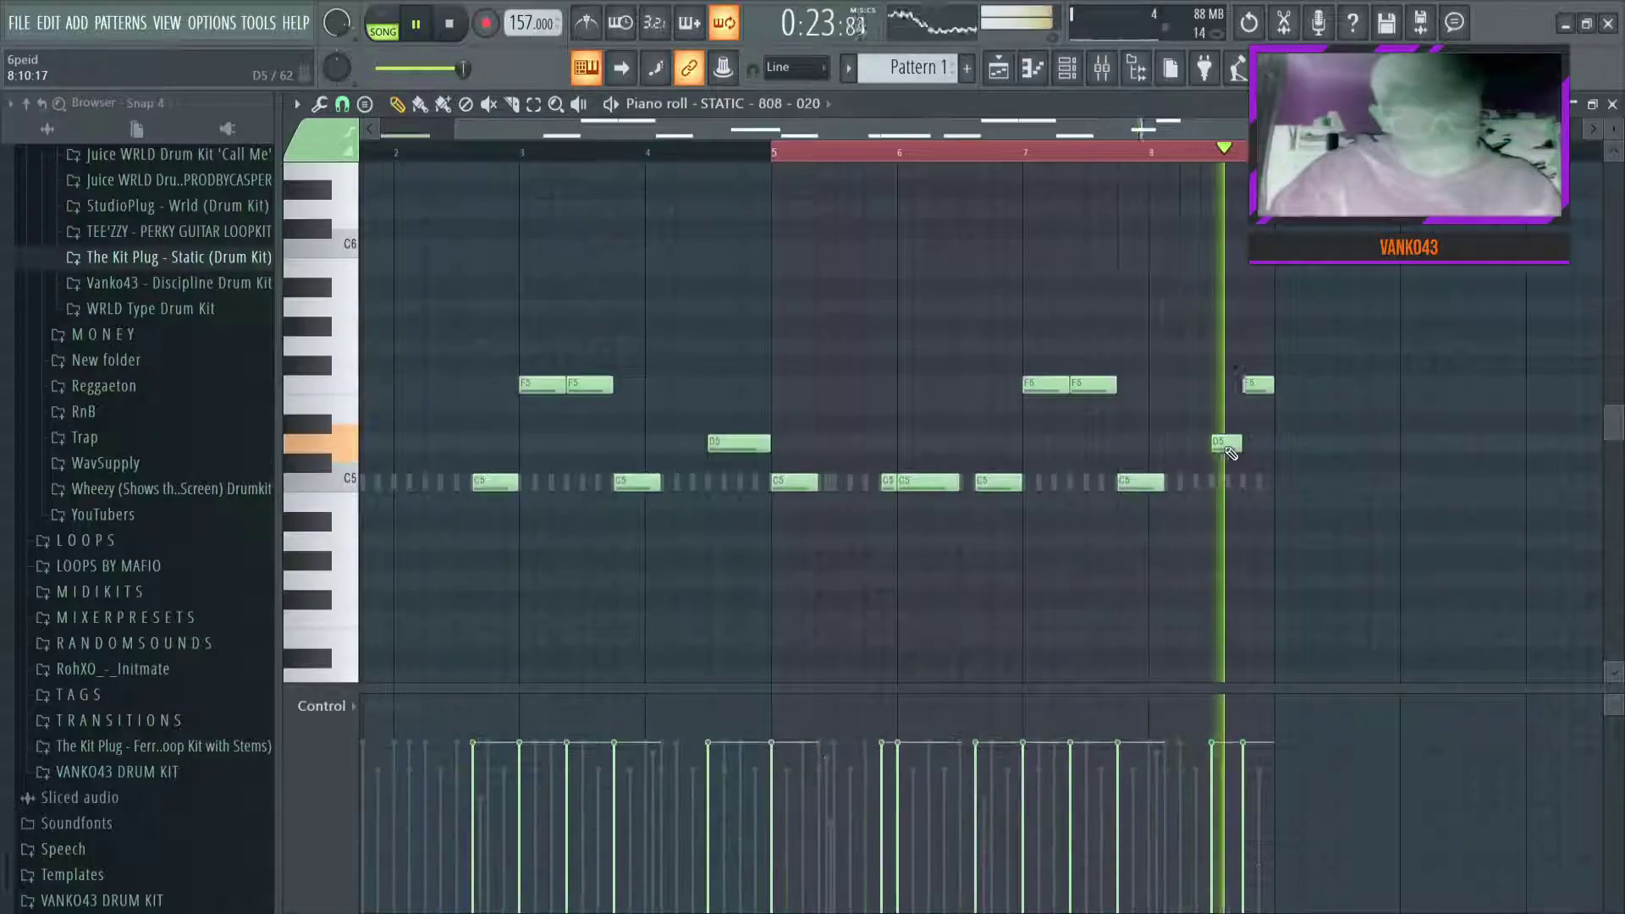
left_click_drag(1273, 384, 1258, 384)
scroll(1253, 383, "up", 4)
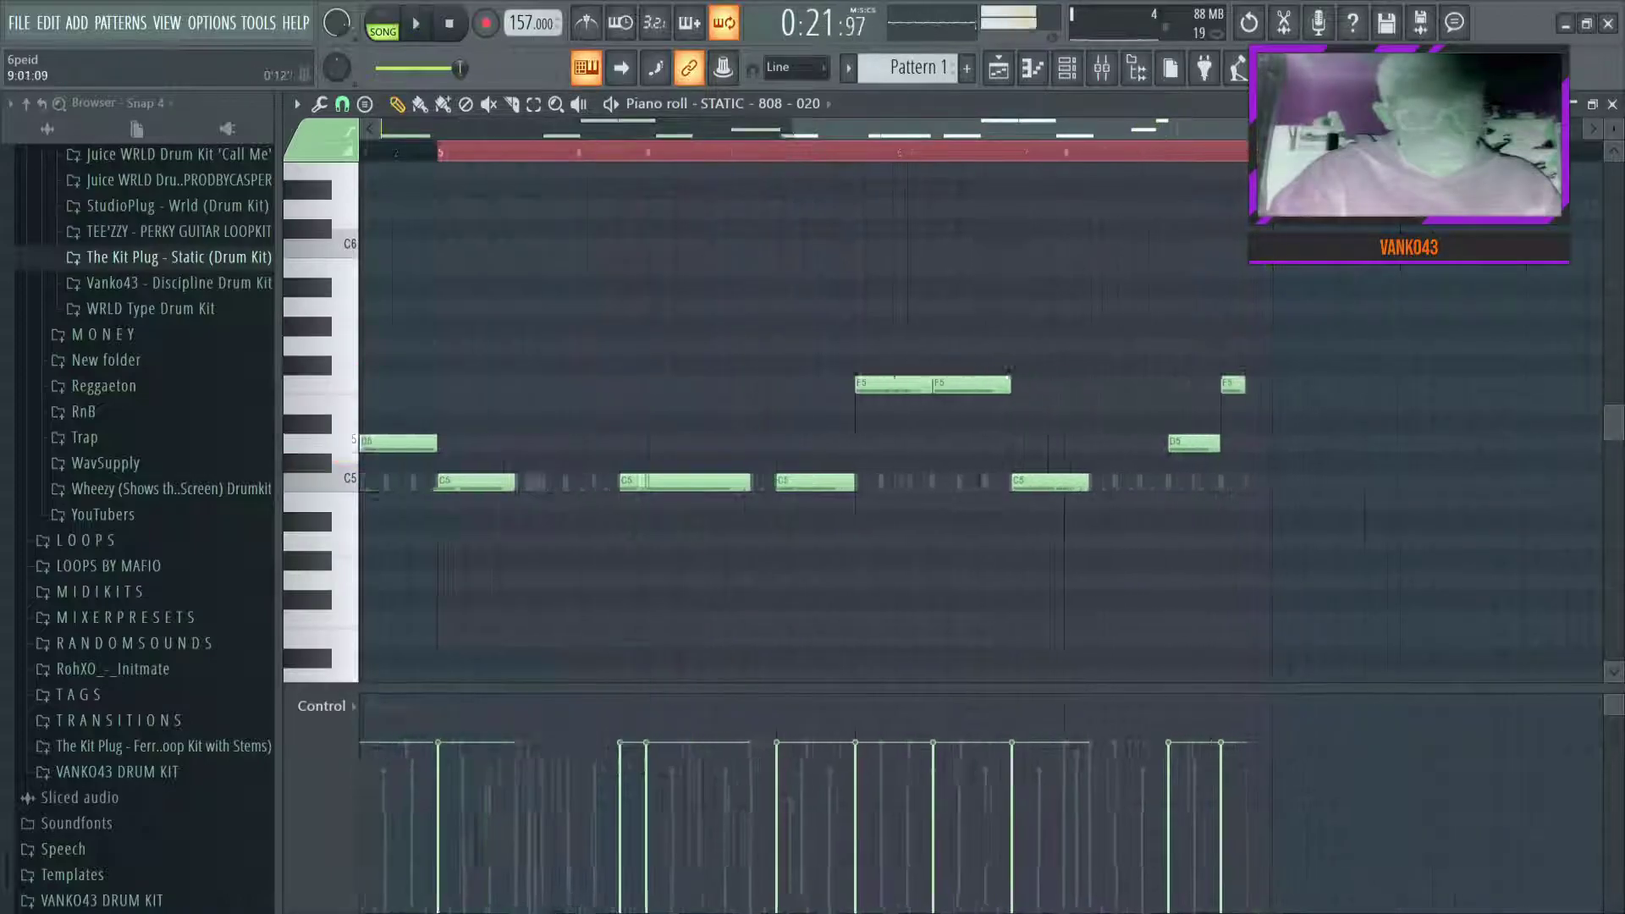
left_click(1243, 269)
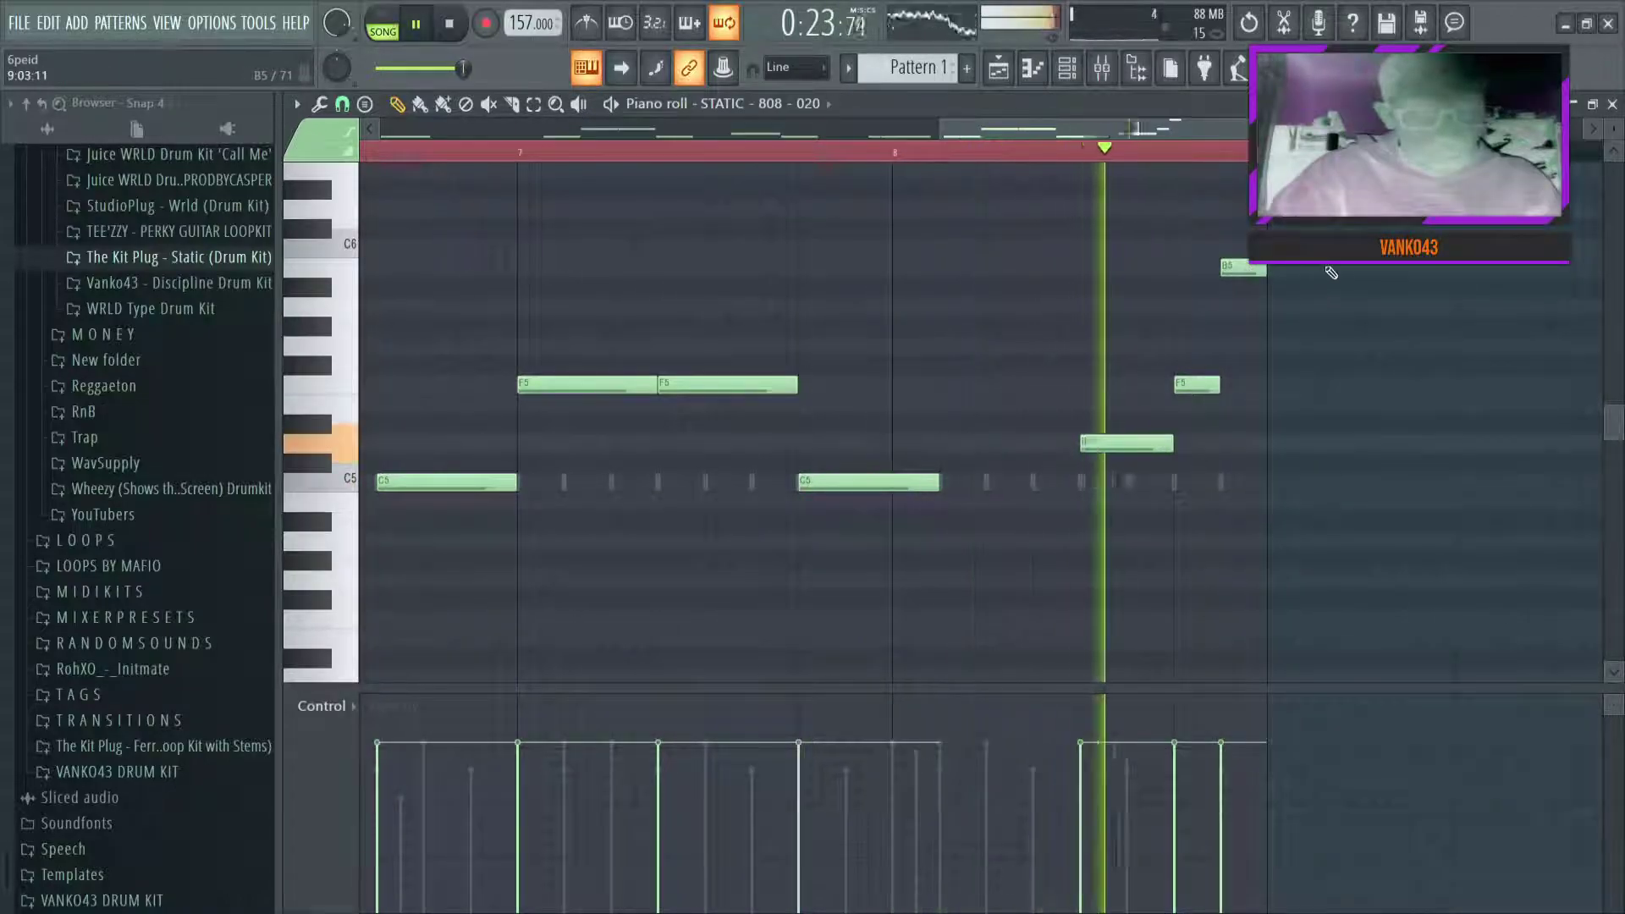
Clear the time selection and split bar 8's closing F5 into two one-step F5 notes on steps 13 and 14
left_click_drag(1273, 153, 660, 121)
double_click(675, 154)
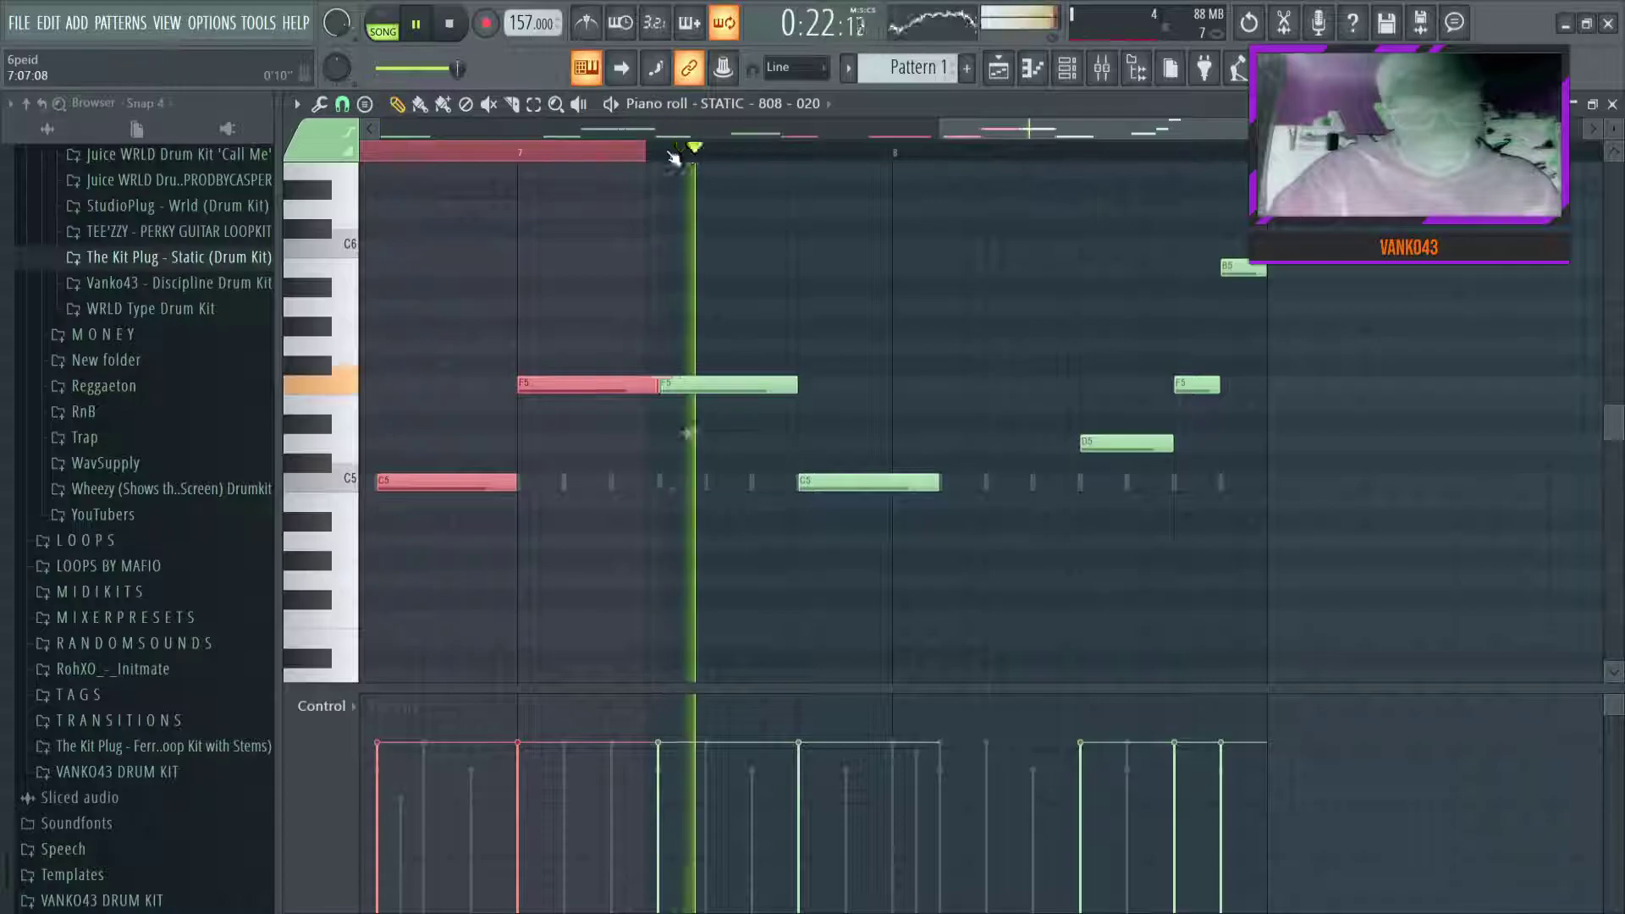
scroll(1266, 152, "up", 2)
scroll(1266, 152, "up", 1)
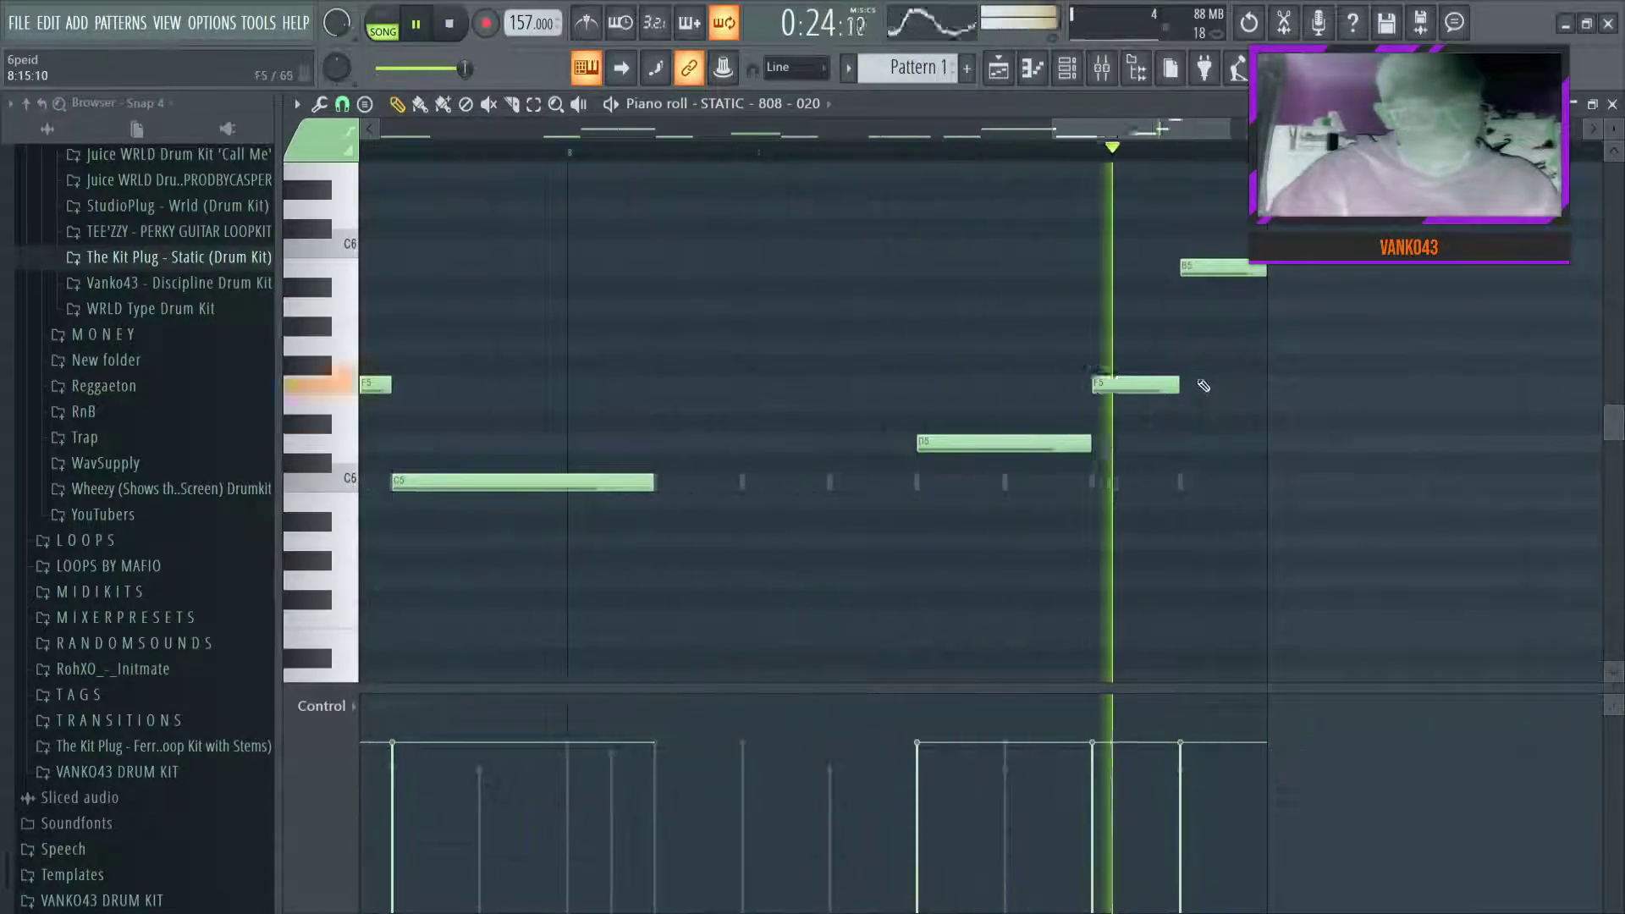
left_click_drag(1181, 384, 1136, 384)
left_click(1170, 387)
scroll(1224, 154, "down", 3)
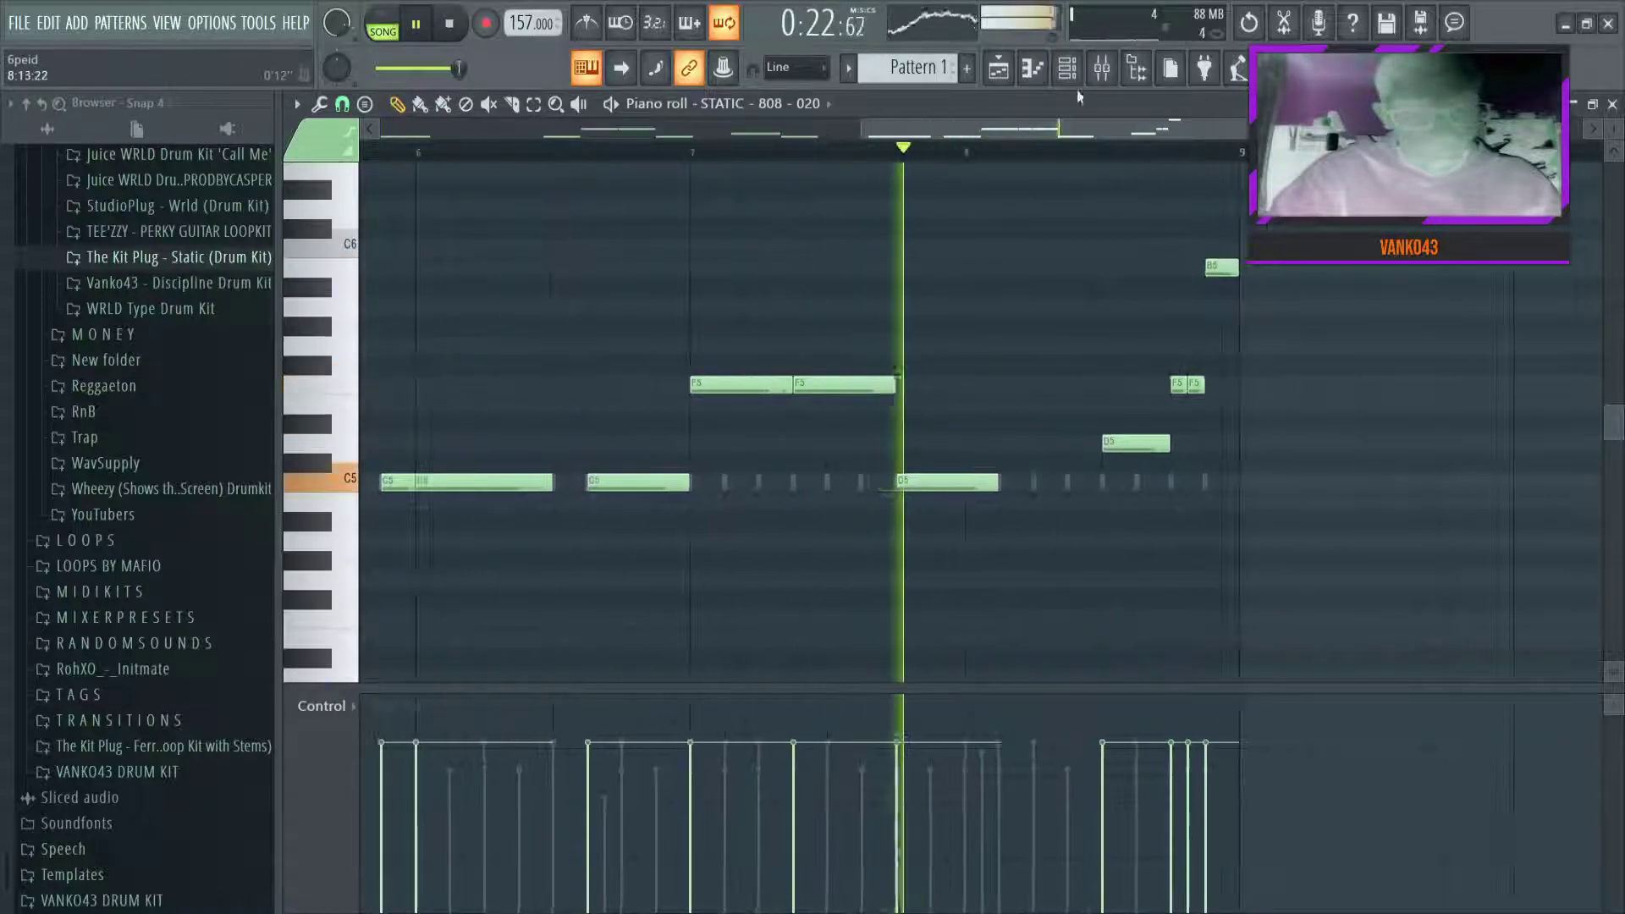
Lay out Pattern 1 clips at bars 1 and 9 of track 2 and return to the 808's piano roll
left_click(999, 68)
left_click_drag(762, 227, 446, 218)
left_click(636, 267, "ctrl")
key("ctrl+b")
left_click(730, 155)
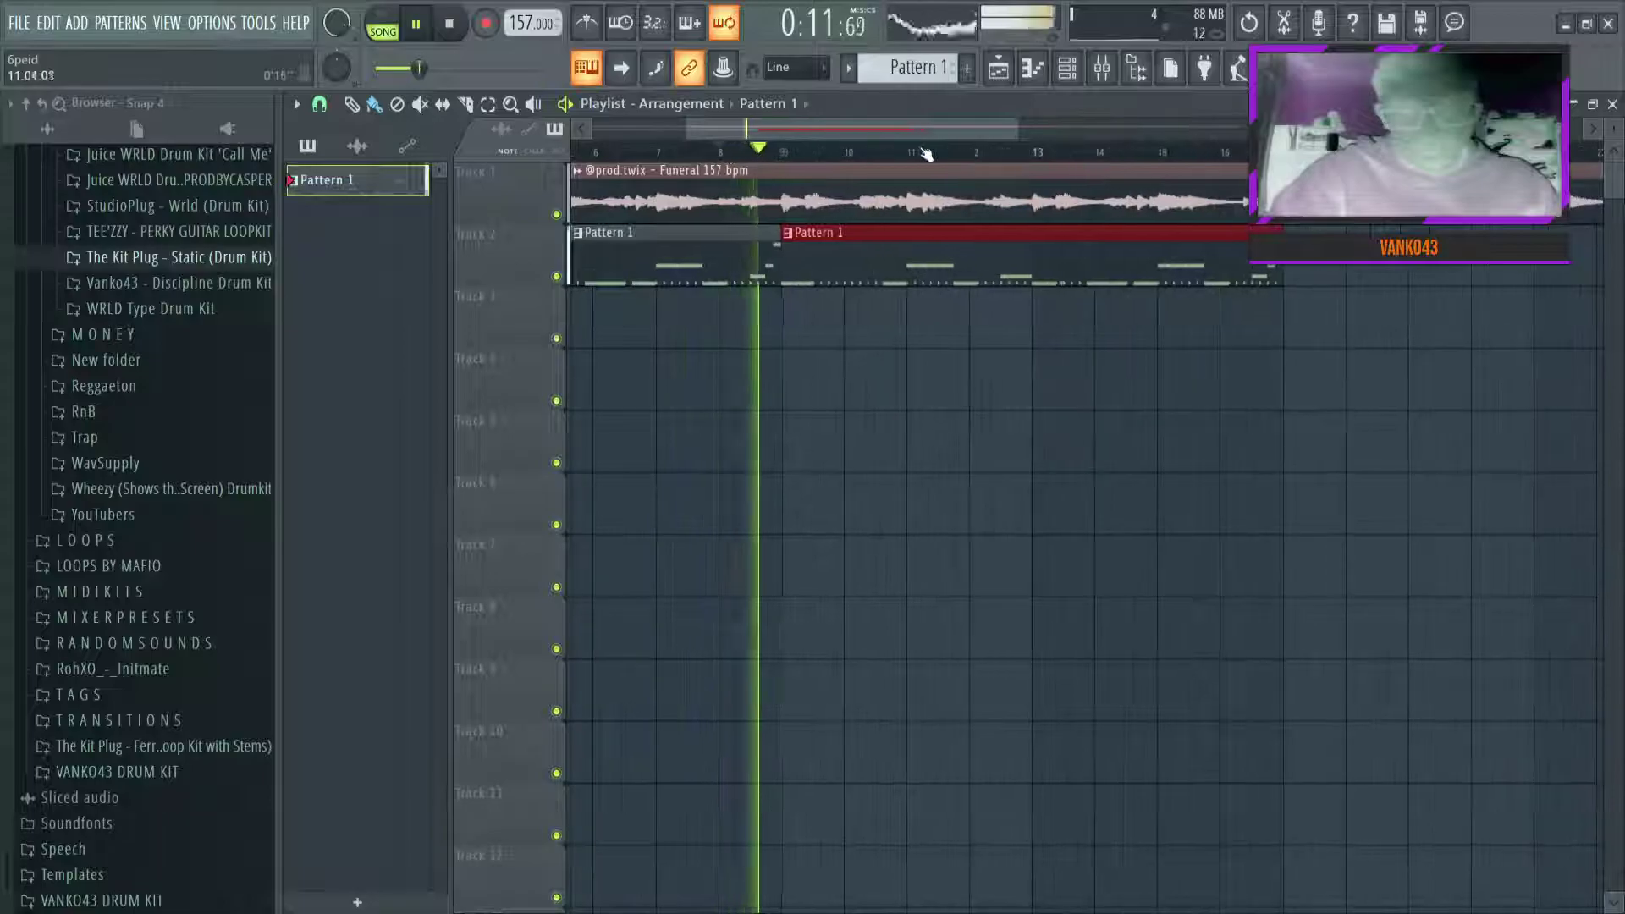
left_click(1032, 70)
scroll(1002, 176, "down", 3)
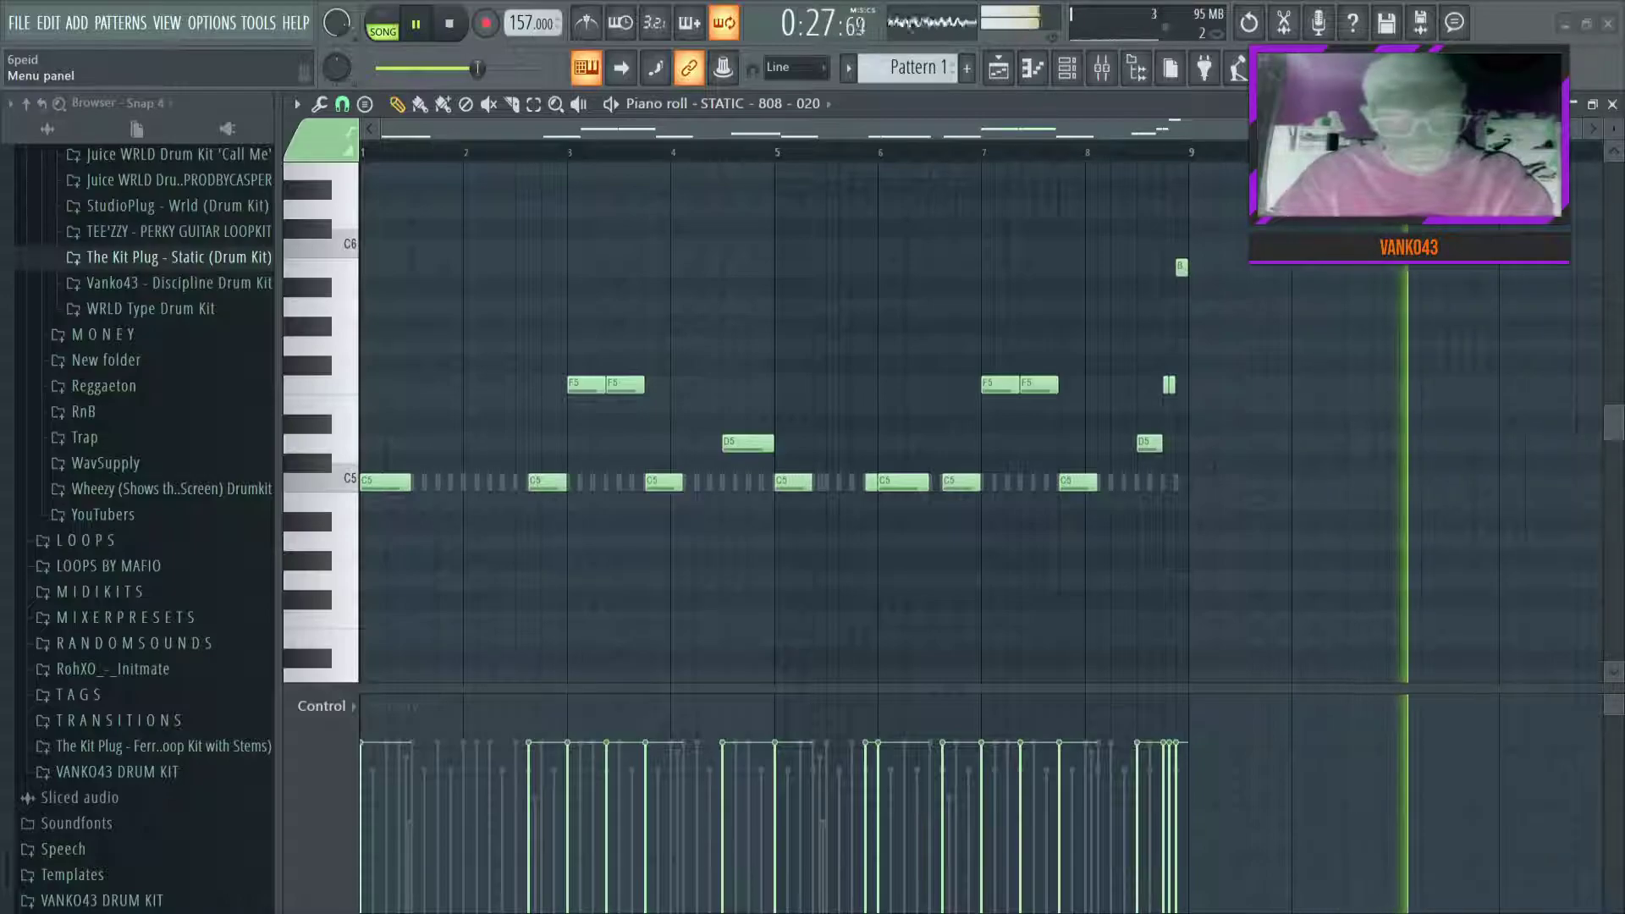
In the playlist, place a Pattern 1 clip at bar 25 of track 2
key("F5")
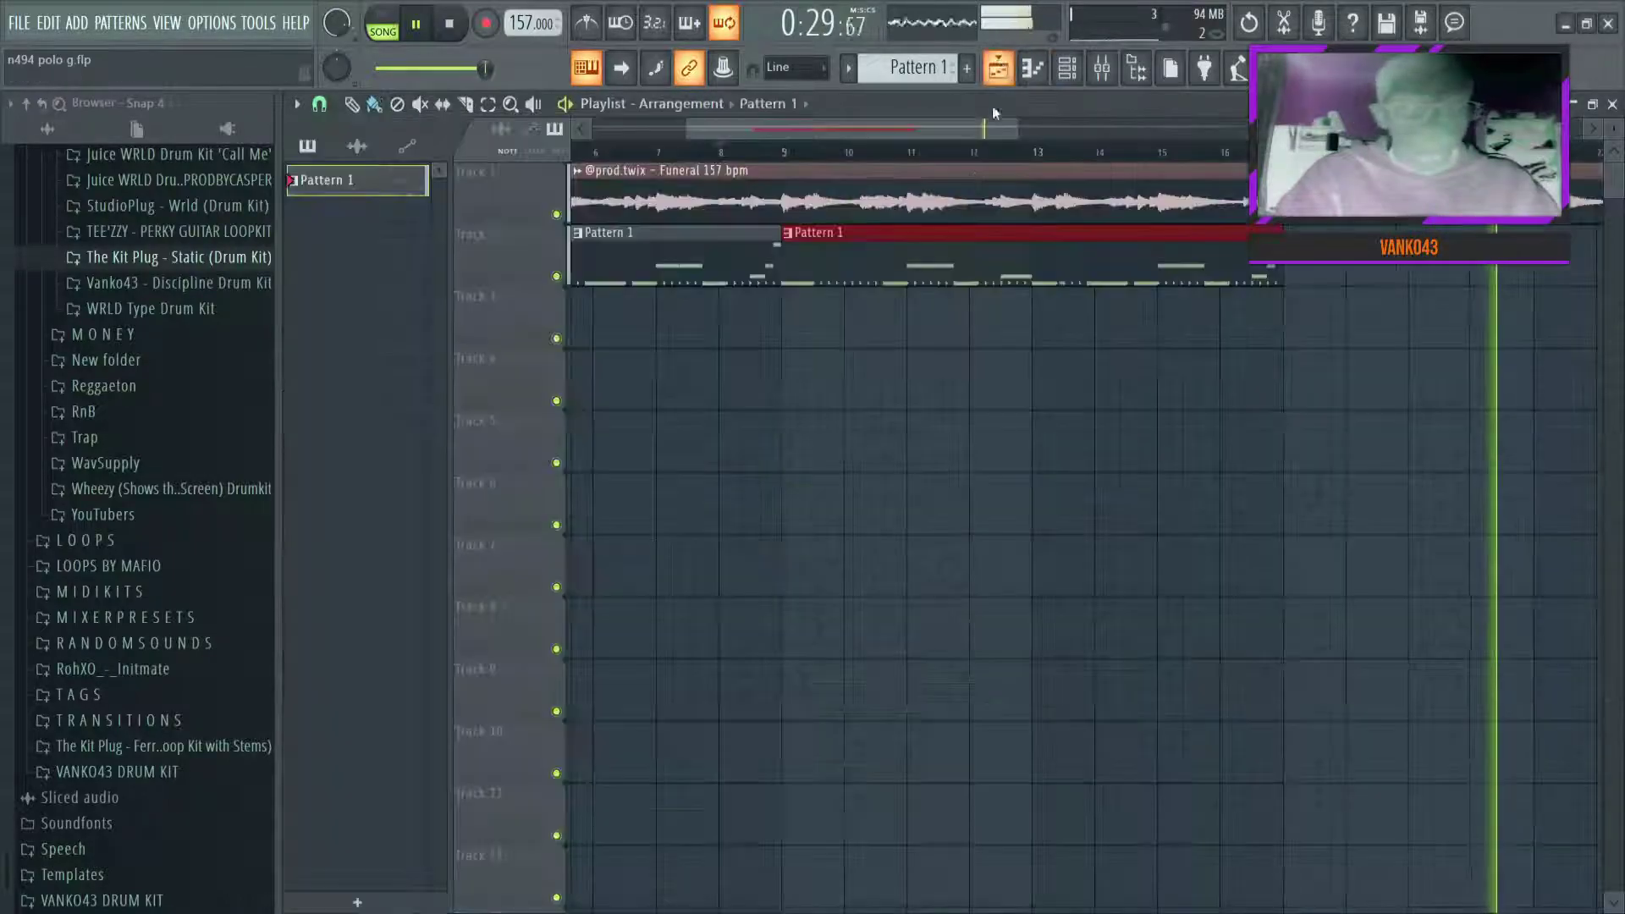
scroll(1226, 243, "down", 2)
left_click(1049, 265, "ctrl")
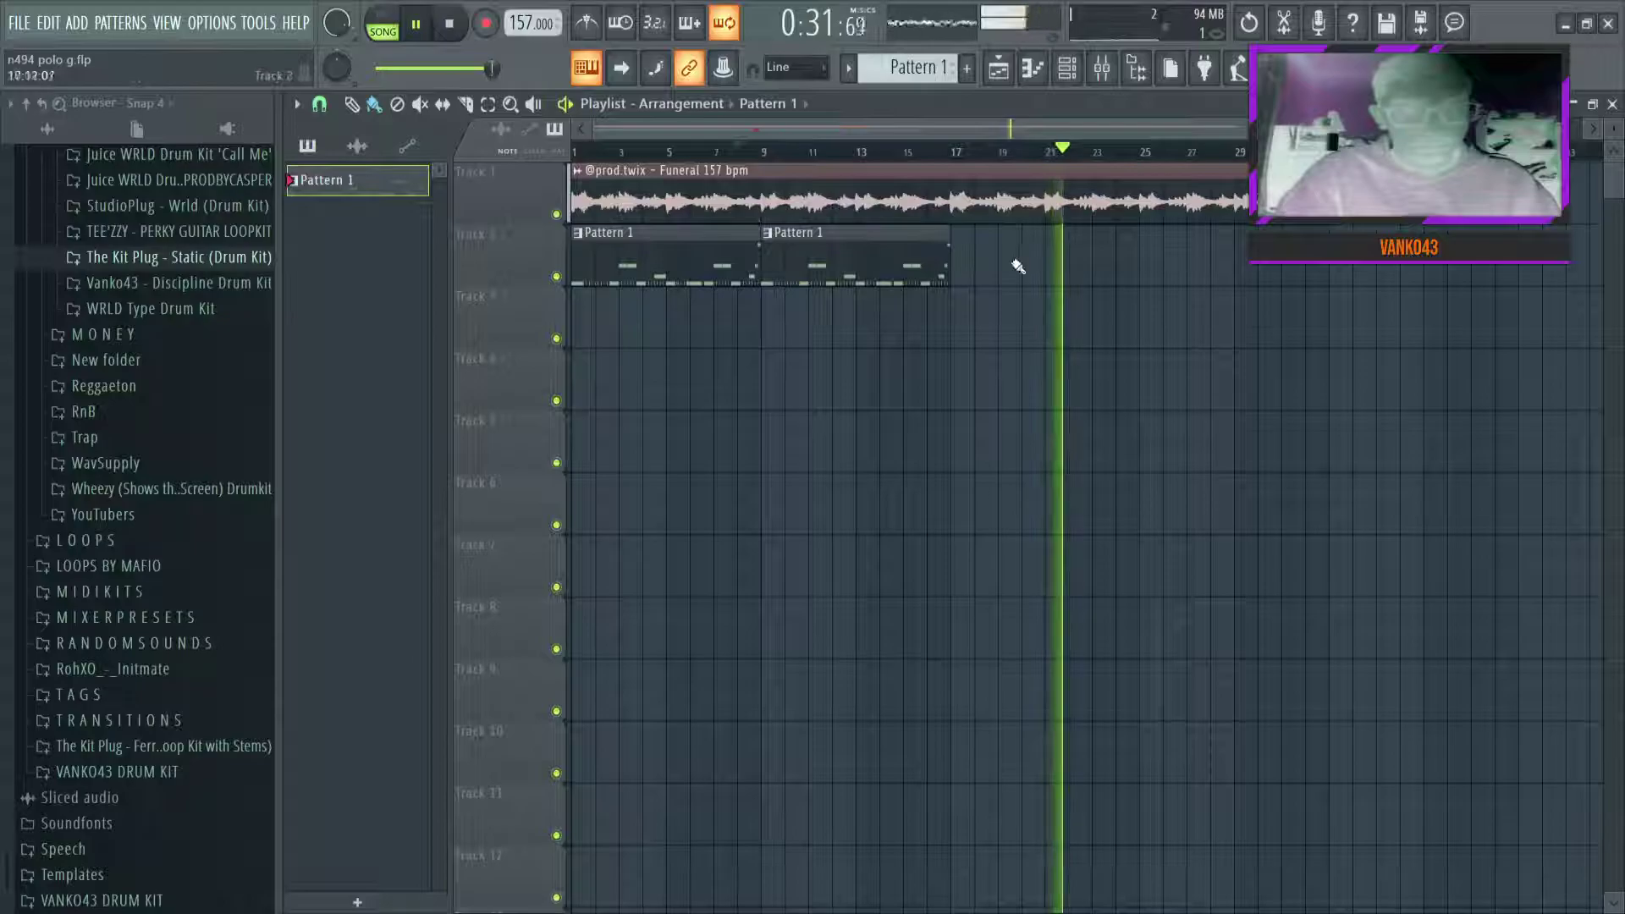
scroll(1145, 157, "up", 2)
scroll(1145, 157, "up", 2)
left_click(1151, 244, "ctrl")
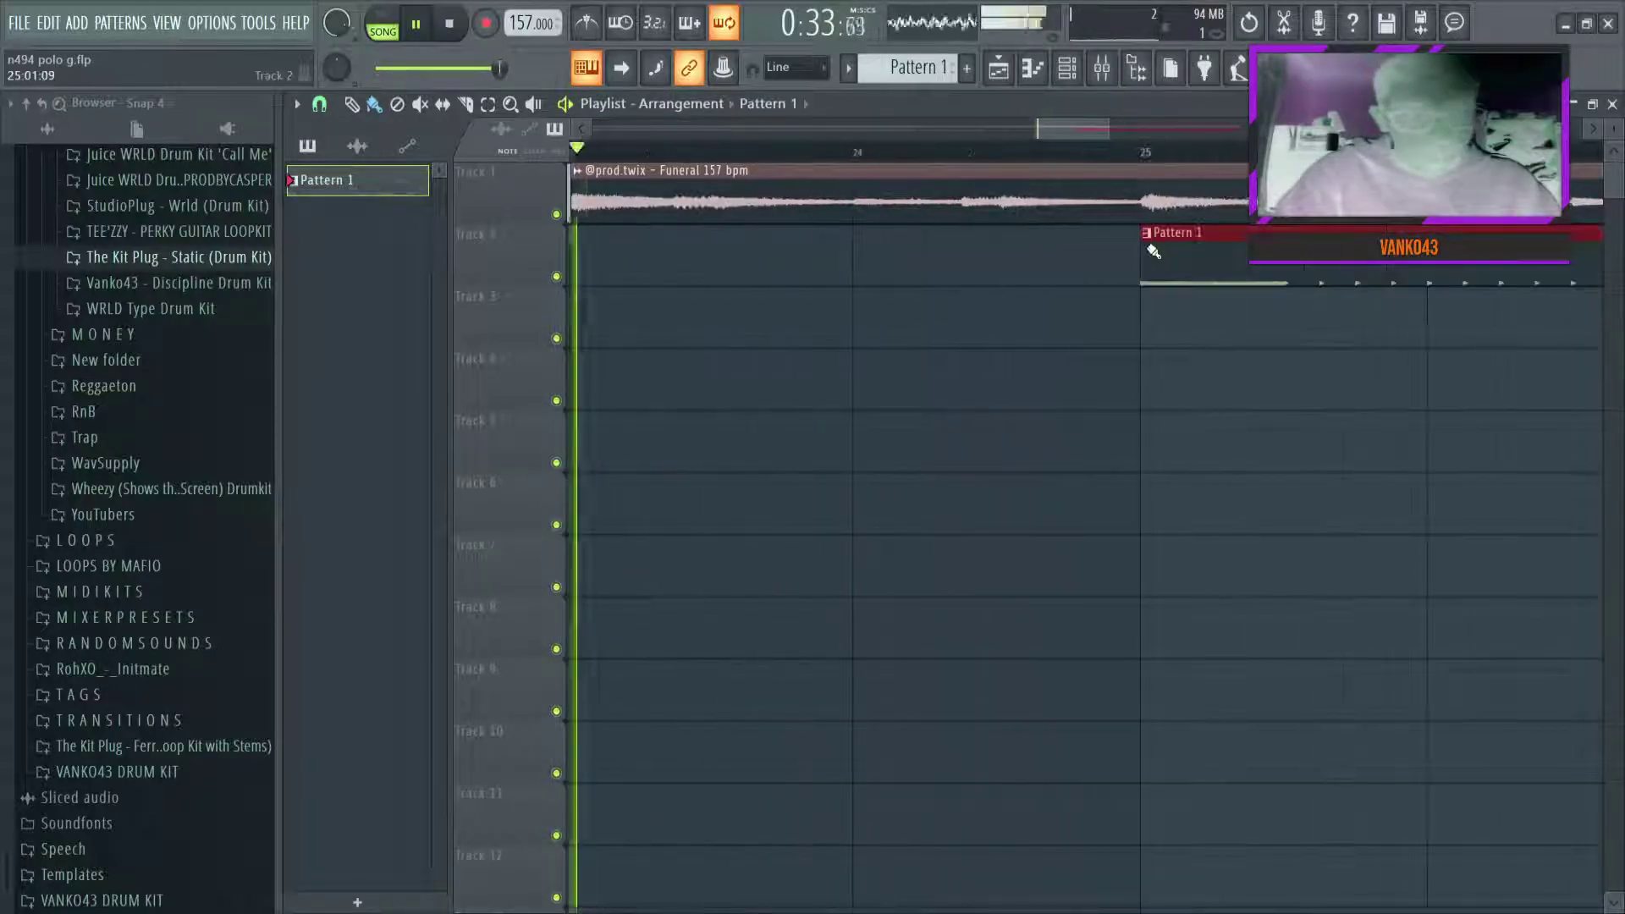
Bring up the channel rack and browse the Kicks folder of The Kit Plug - Static drum kit, stopping playback
key("F6")
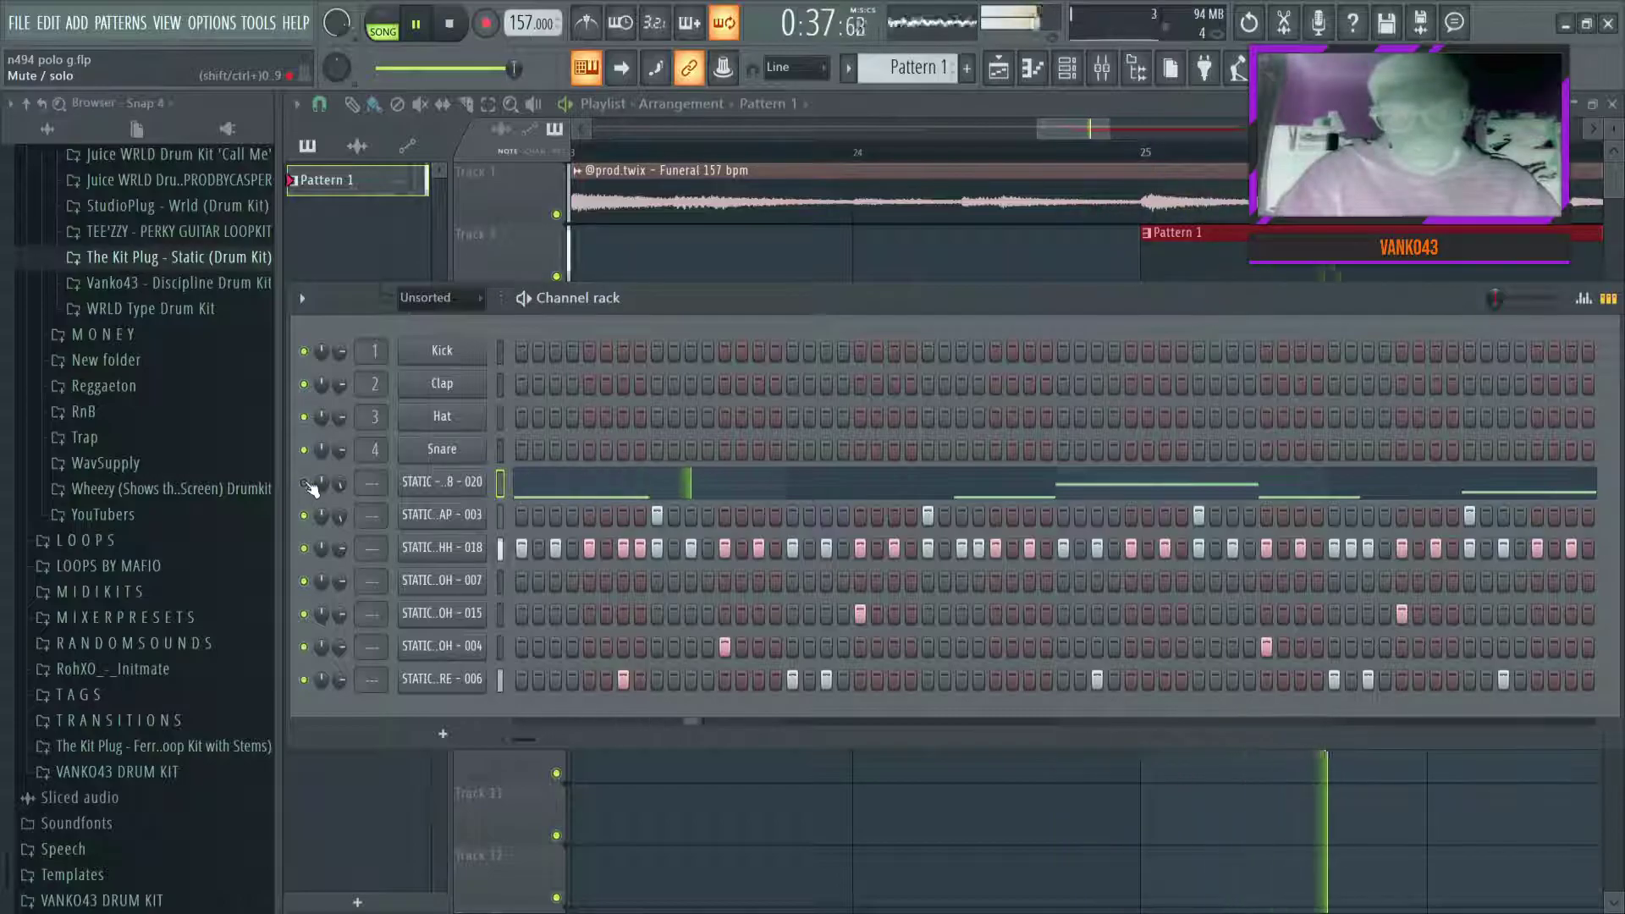
scroll(1095, 167, "down", 4)
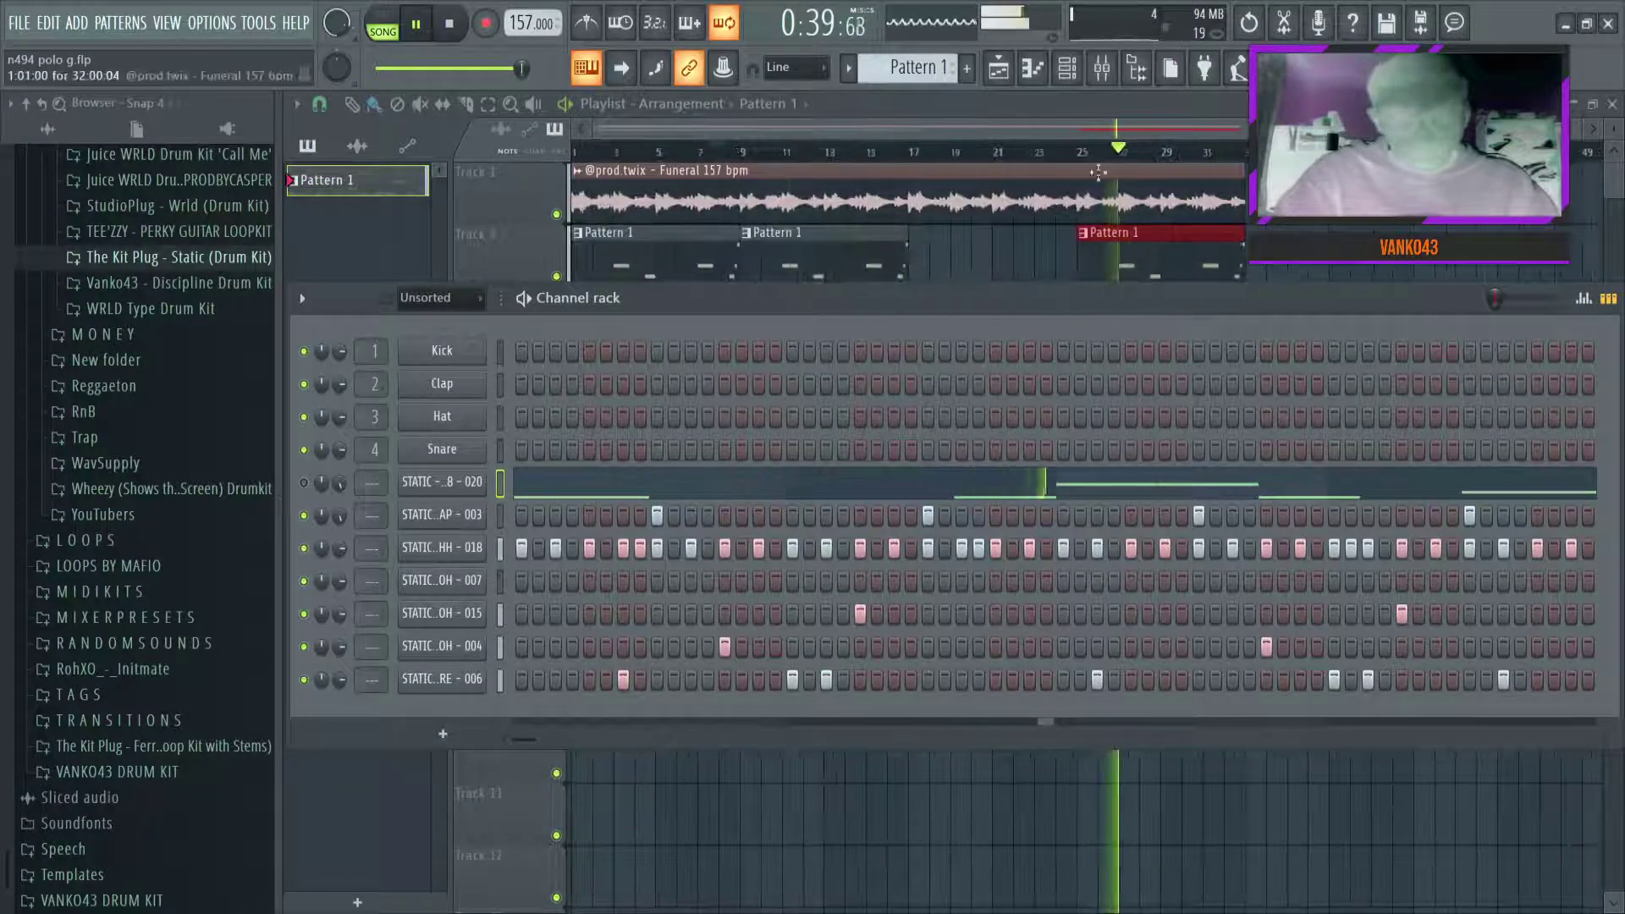
mouse_move(999, 322)
left_mouse_down()
mouse_move(1014, 313)
mouse_move(989, 325)
left_mouse_up()
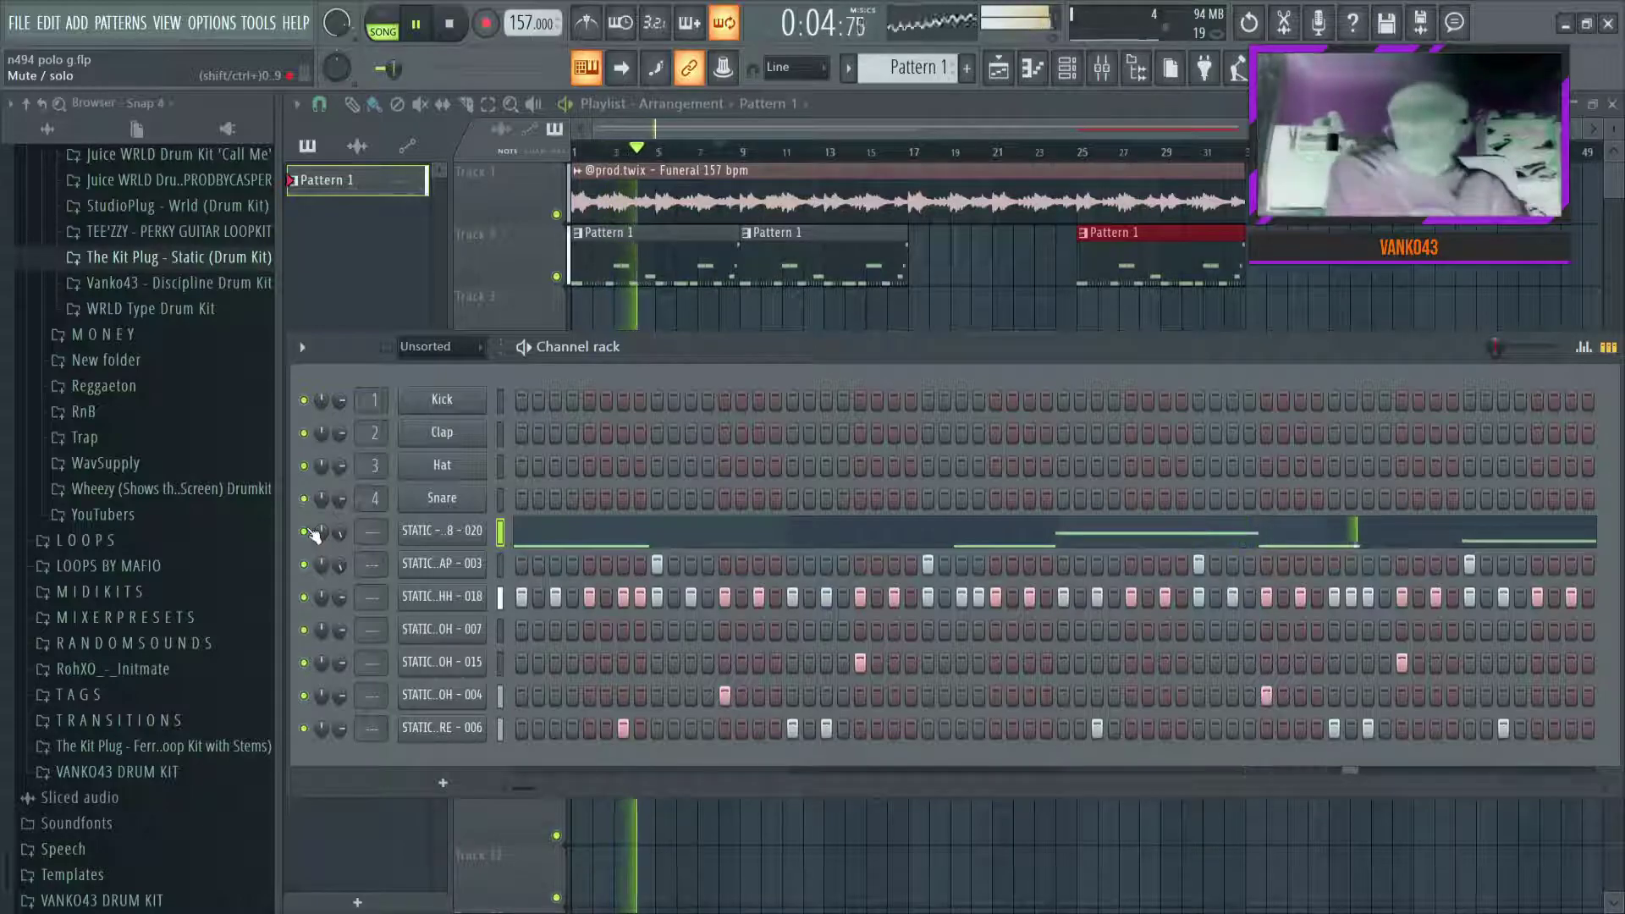
left_click(178, 205)
left_click(178, 206)
left_click(181, 254)
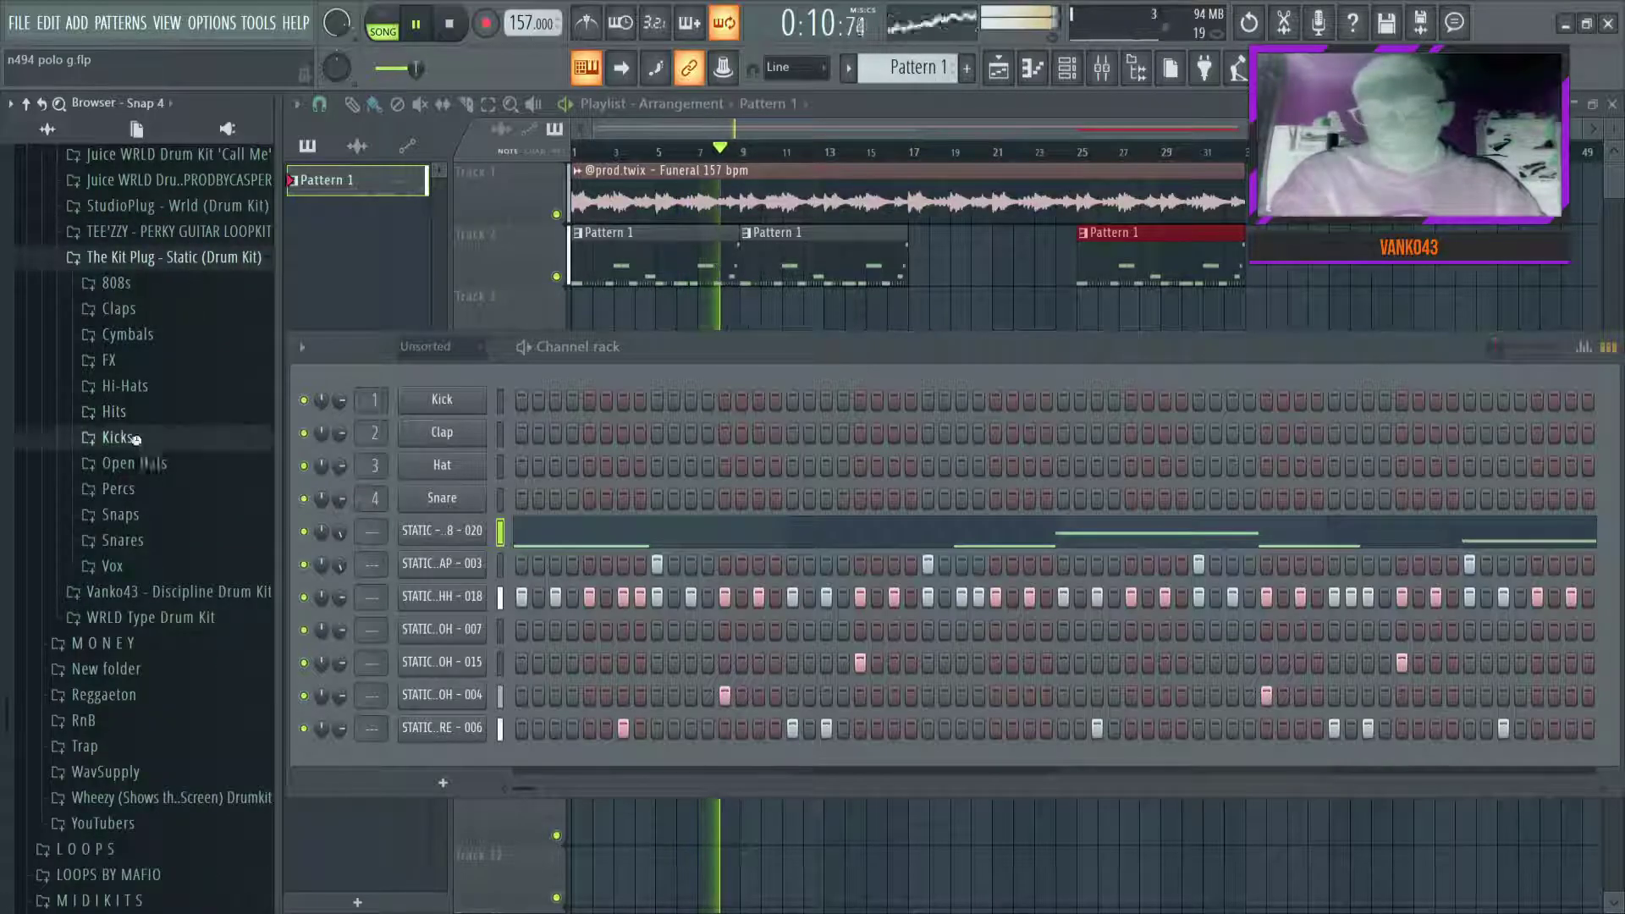
left_click(119, 437)
key("space")
scroll(135, 474, "down", 4)
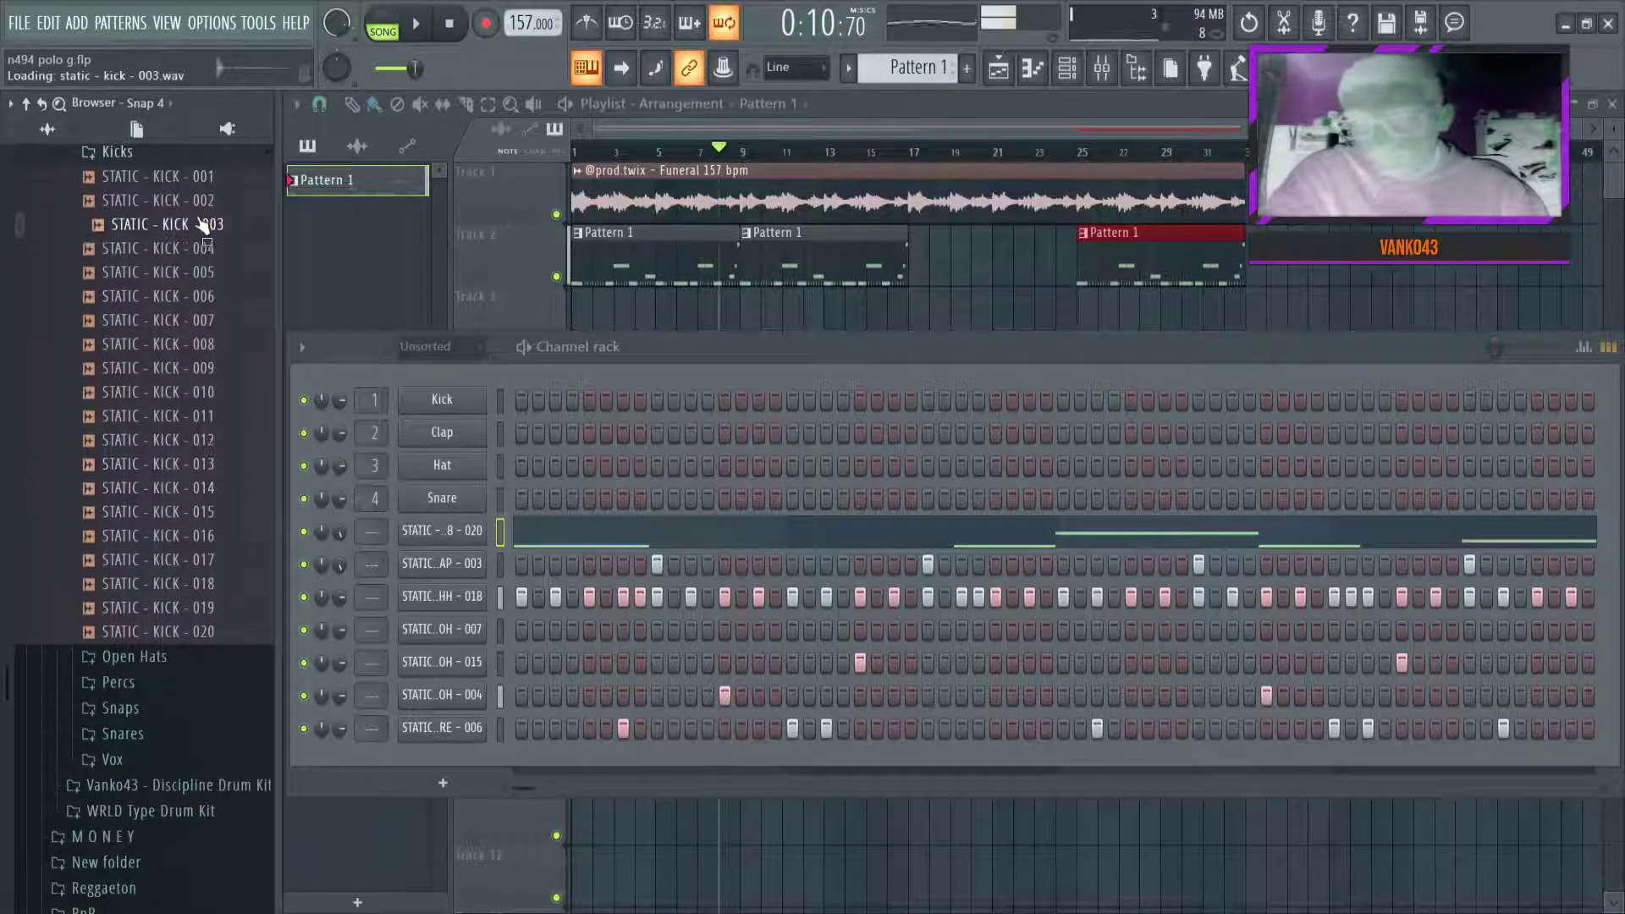
Add STATIC - KICK - 012 as a channel below the 808, with kicks on the first step of bars 1 and 3
left_click_drag(508, 548, 482, 555)
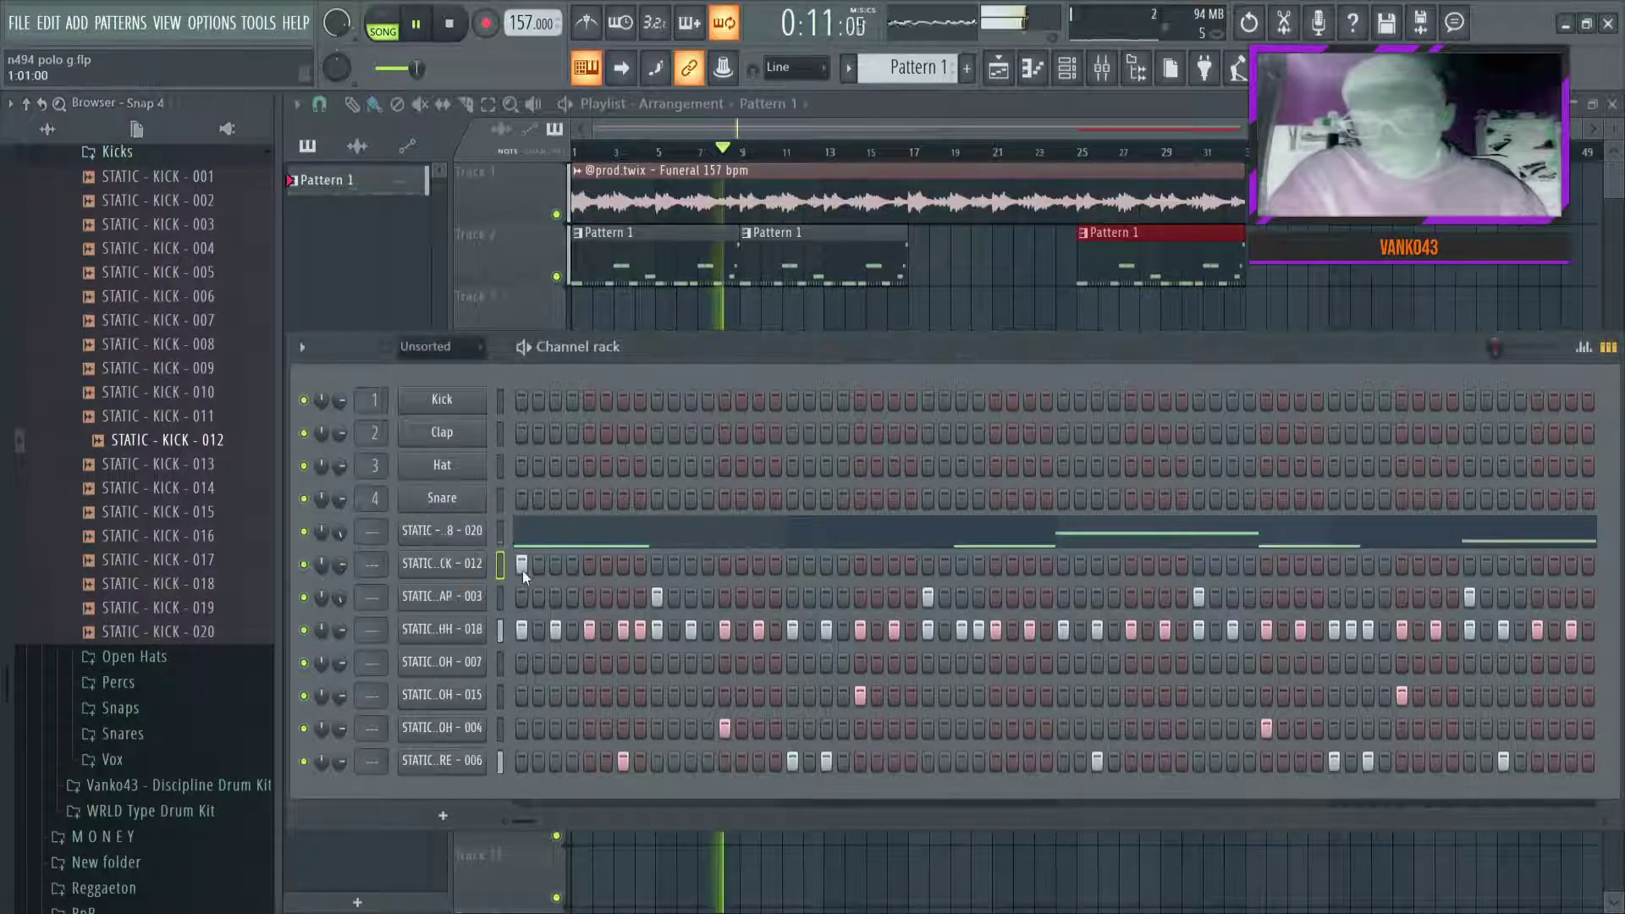
key("space")
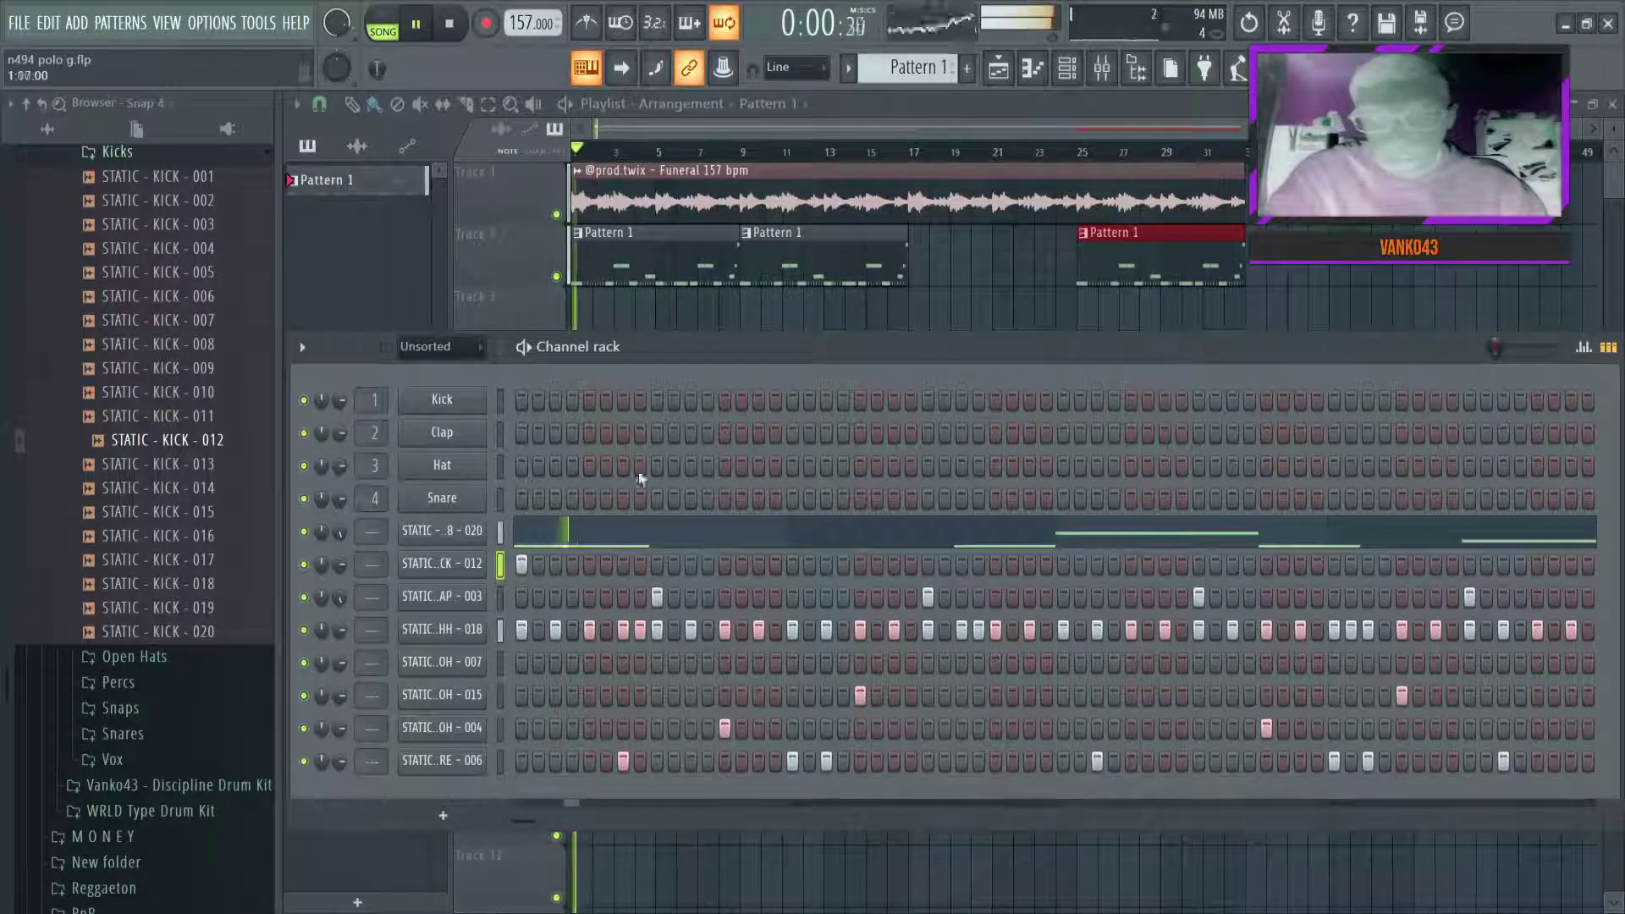
left_click(1063, 564)
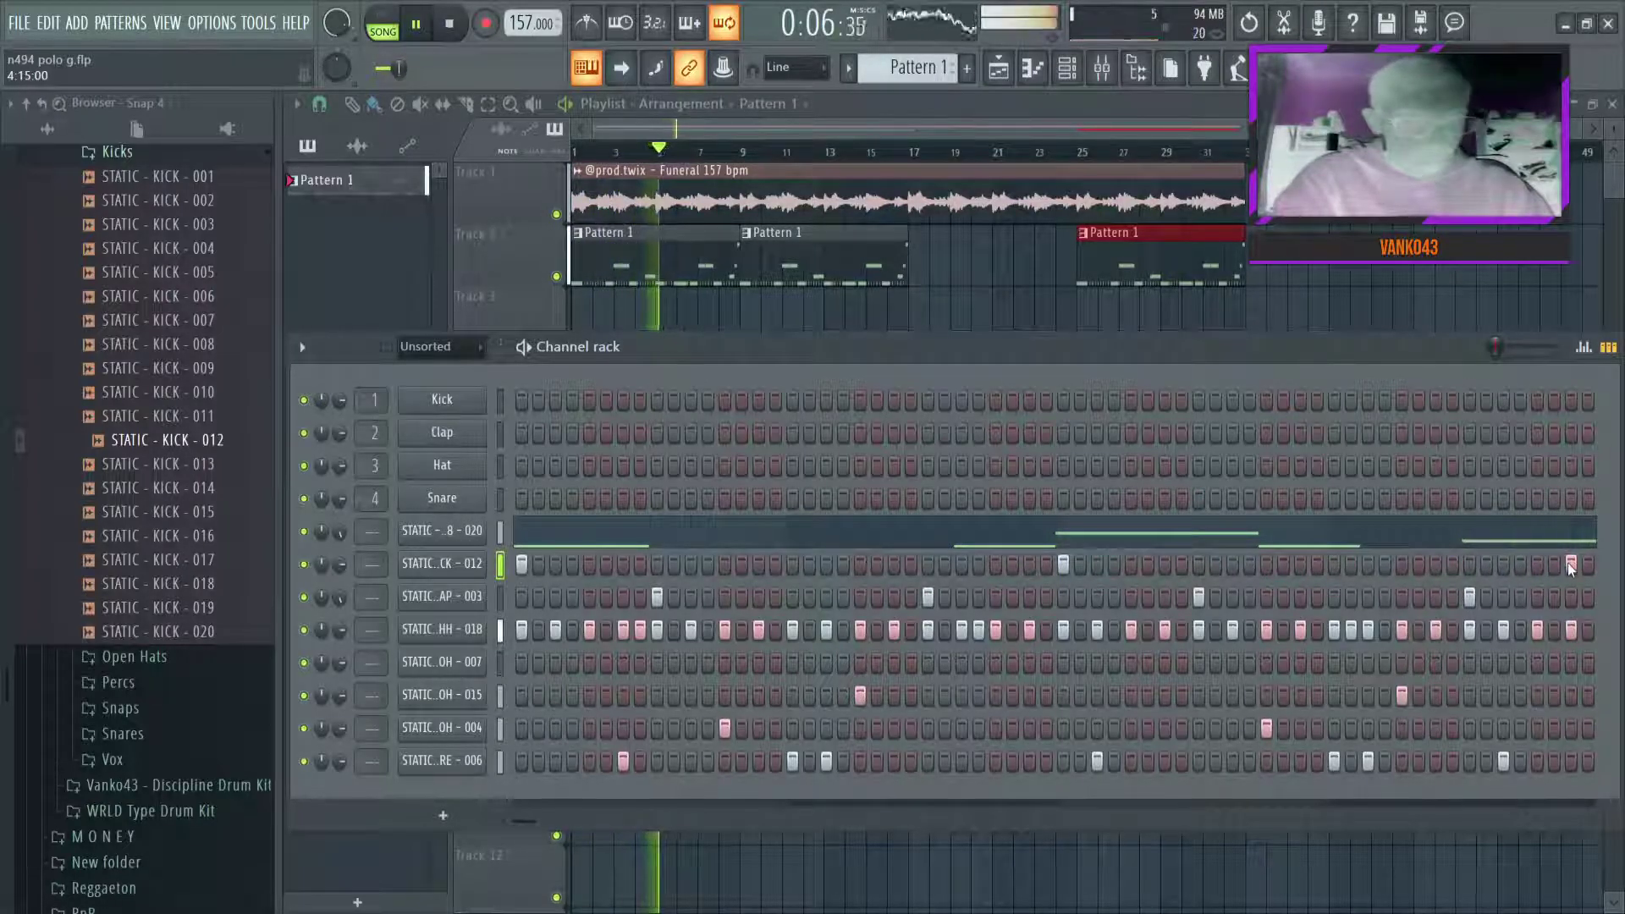
Duplicate the kick notes of bars 1 to 4 into bars 5 to 8 in the kick's piano roll
key("F7")
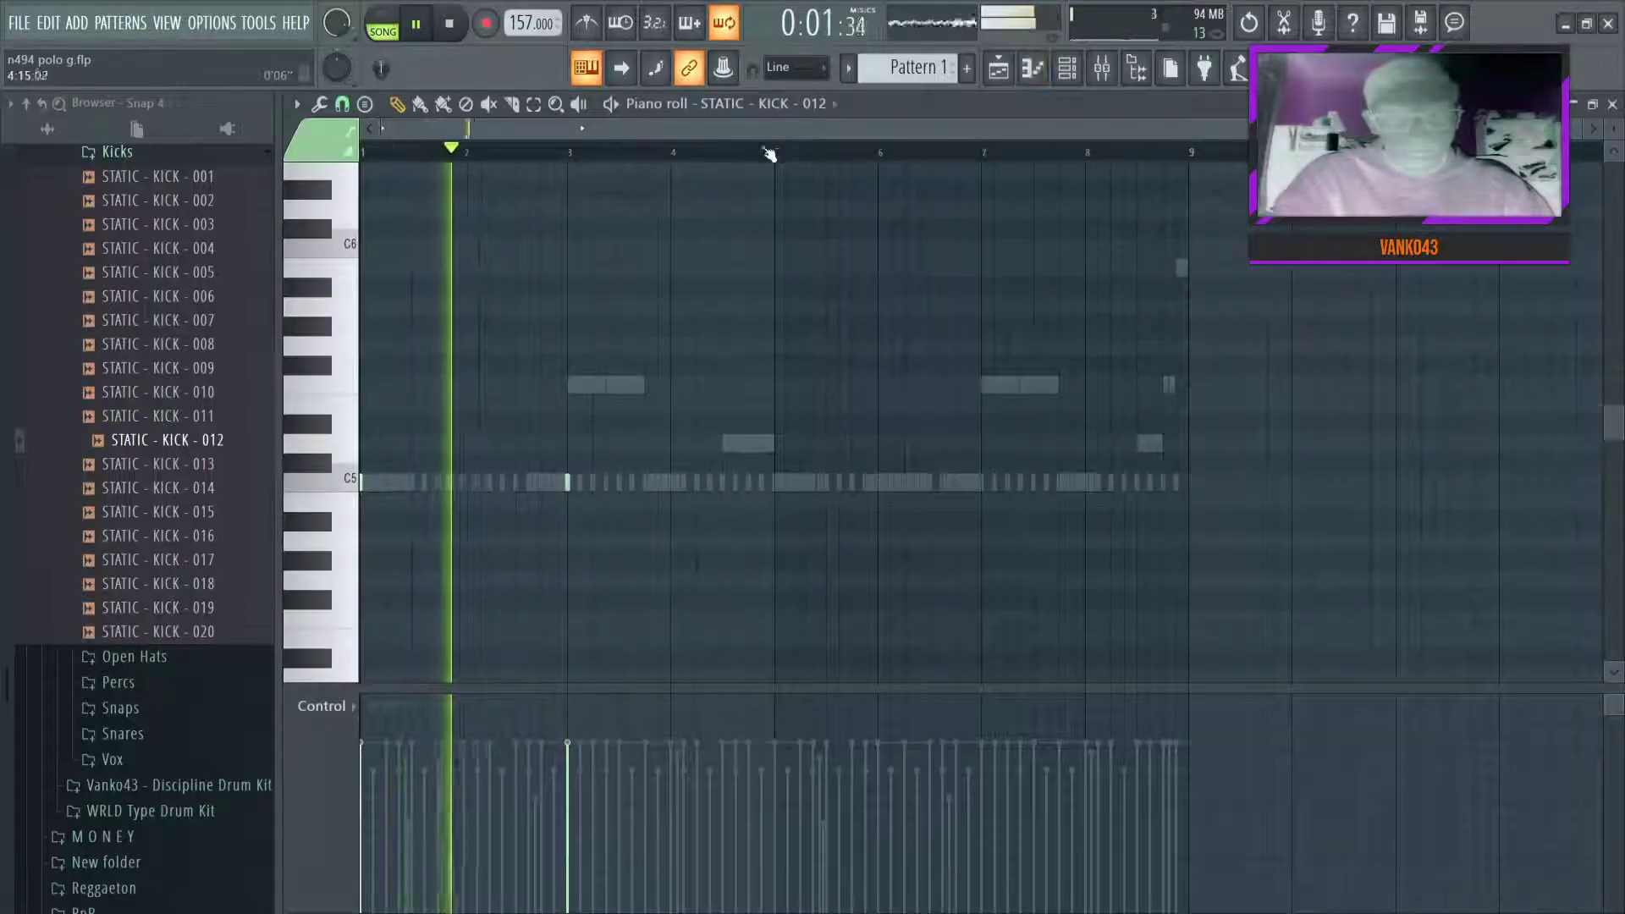
scroll(769, 158, "up", 5)
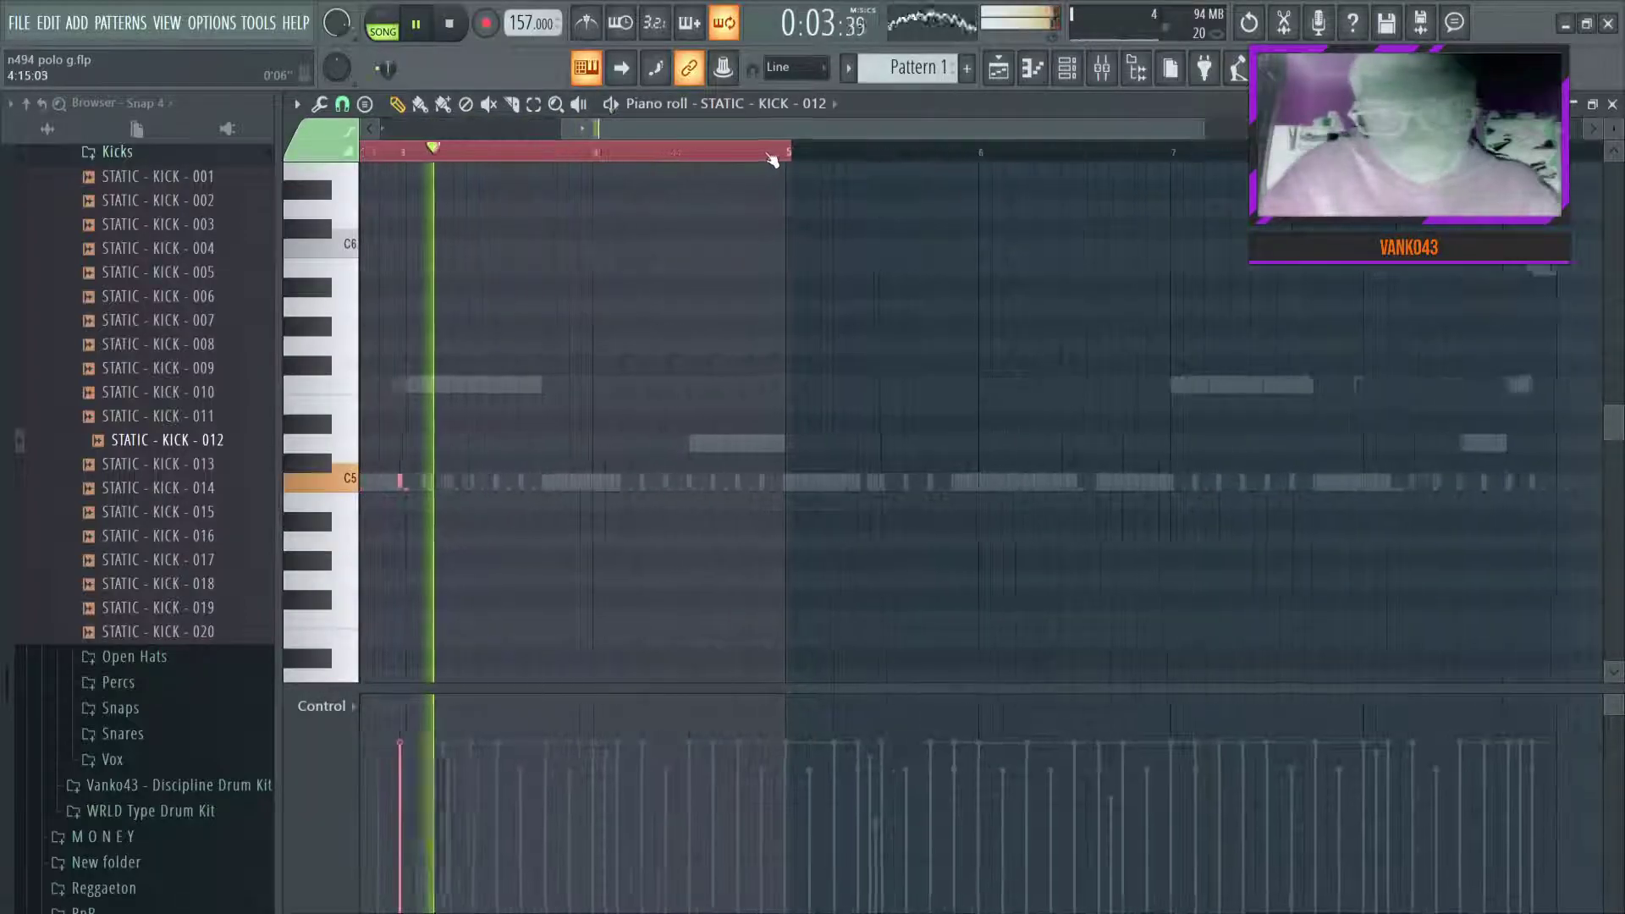
scroll(806, 158, "down", 5)
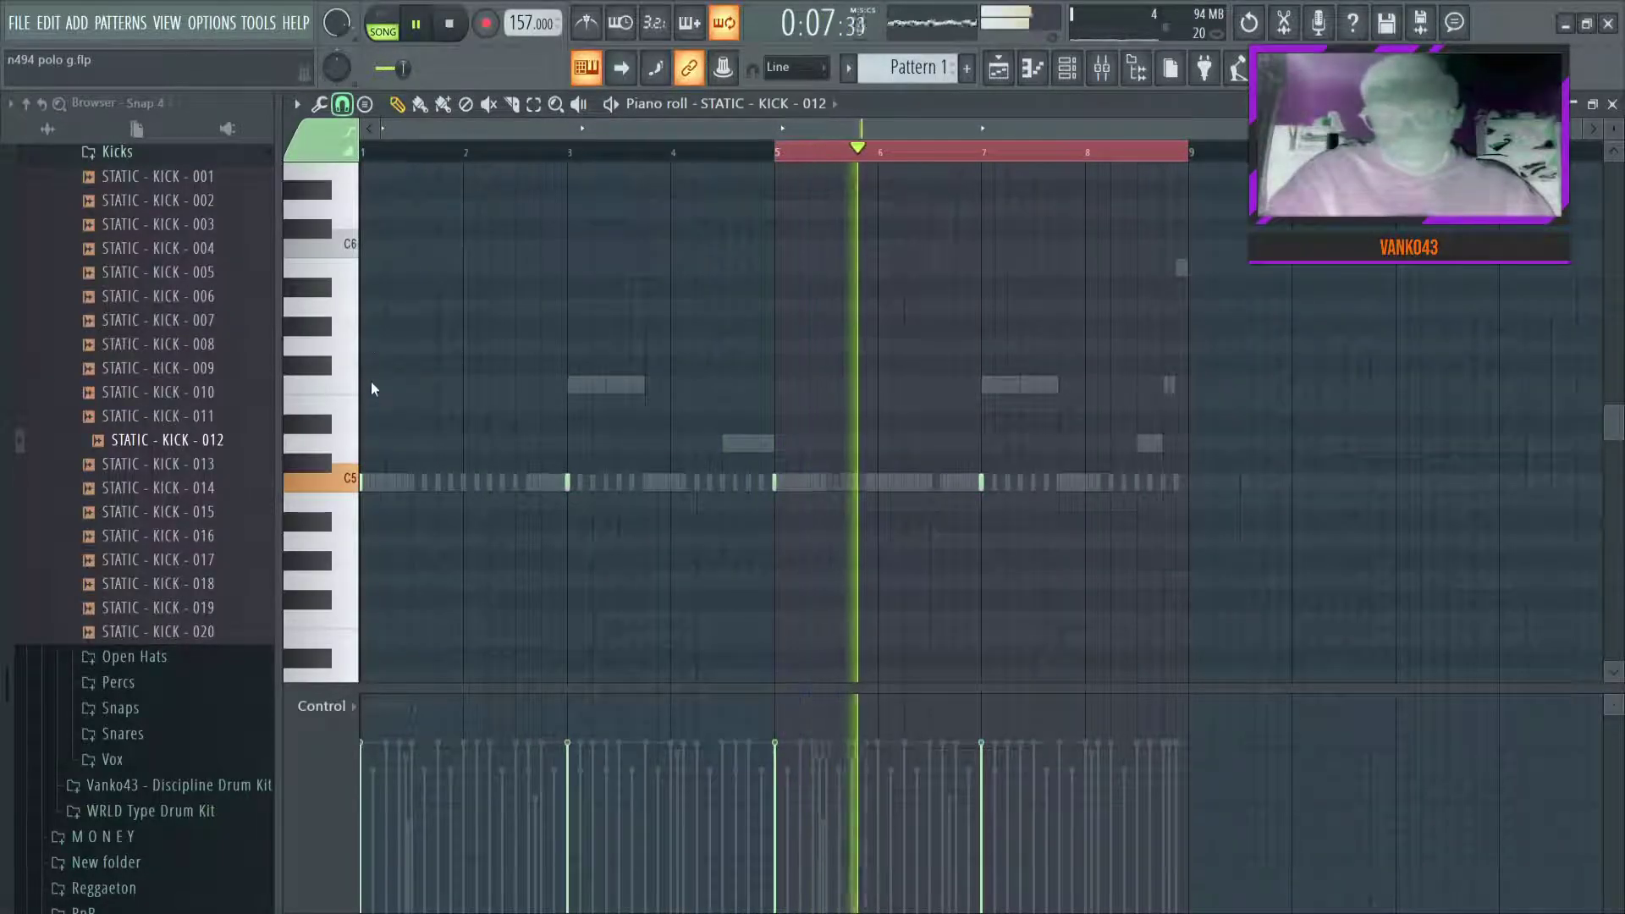
In the channel rack, add a kick on step 7 of bar 3, trying and removing one on step 7 of bar 1
left_click(1079, 69)
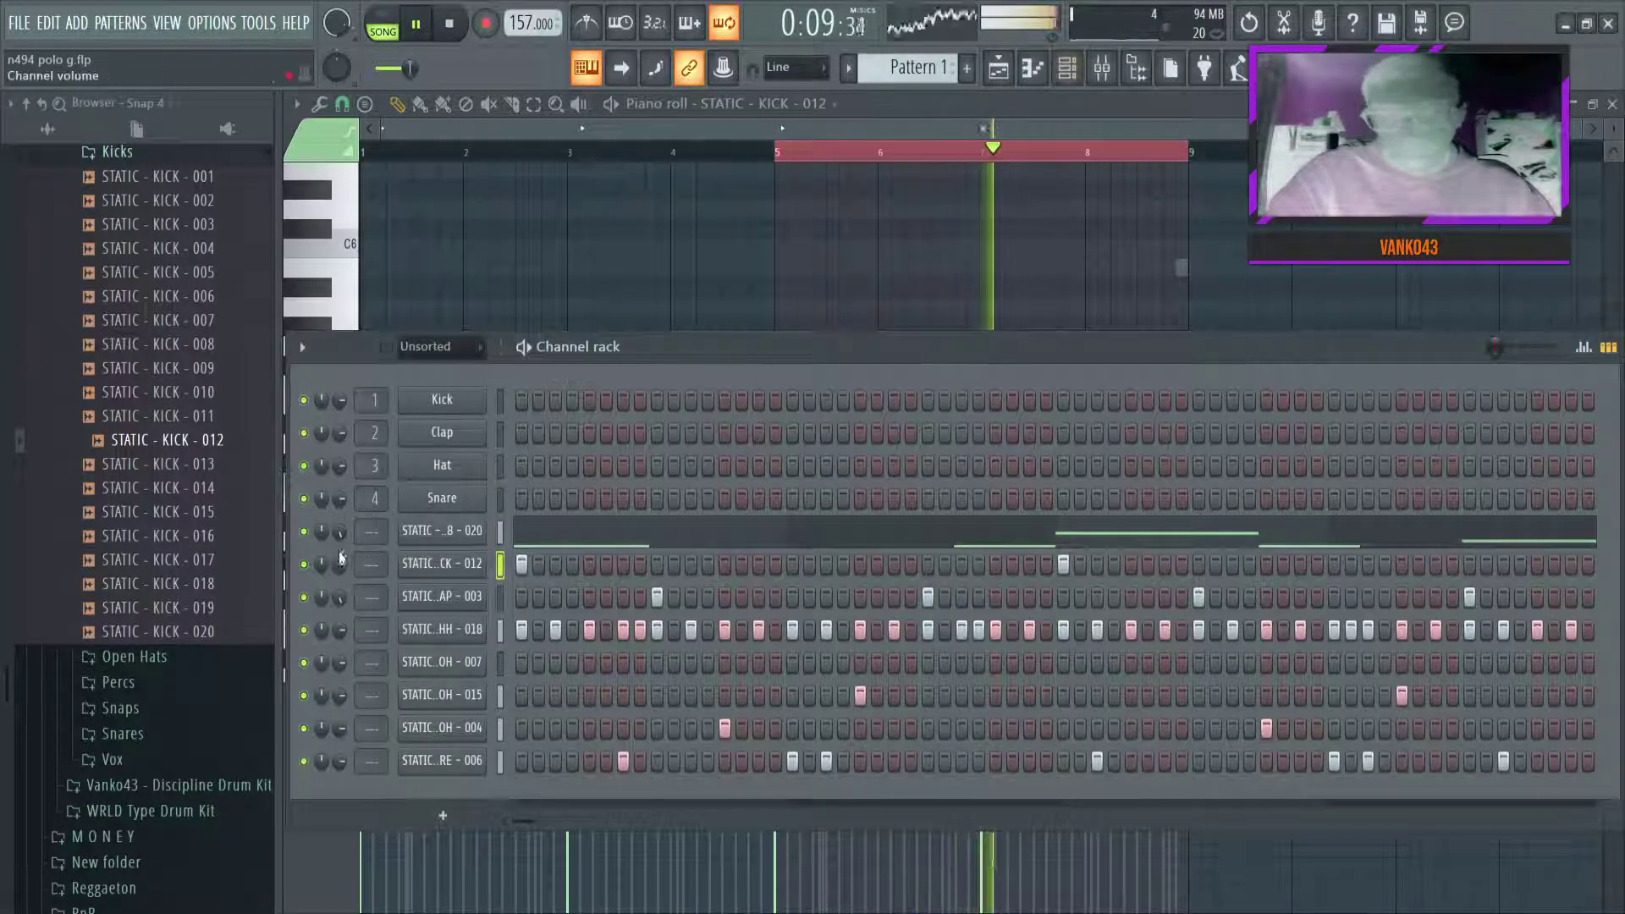
key("space")
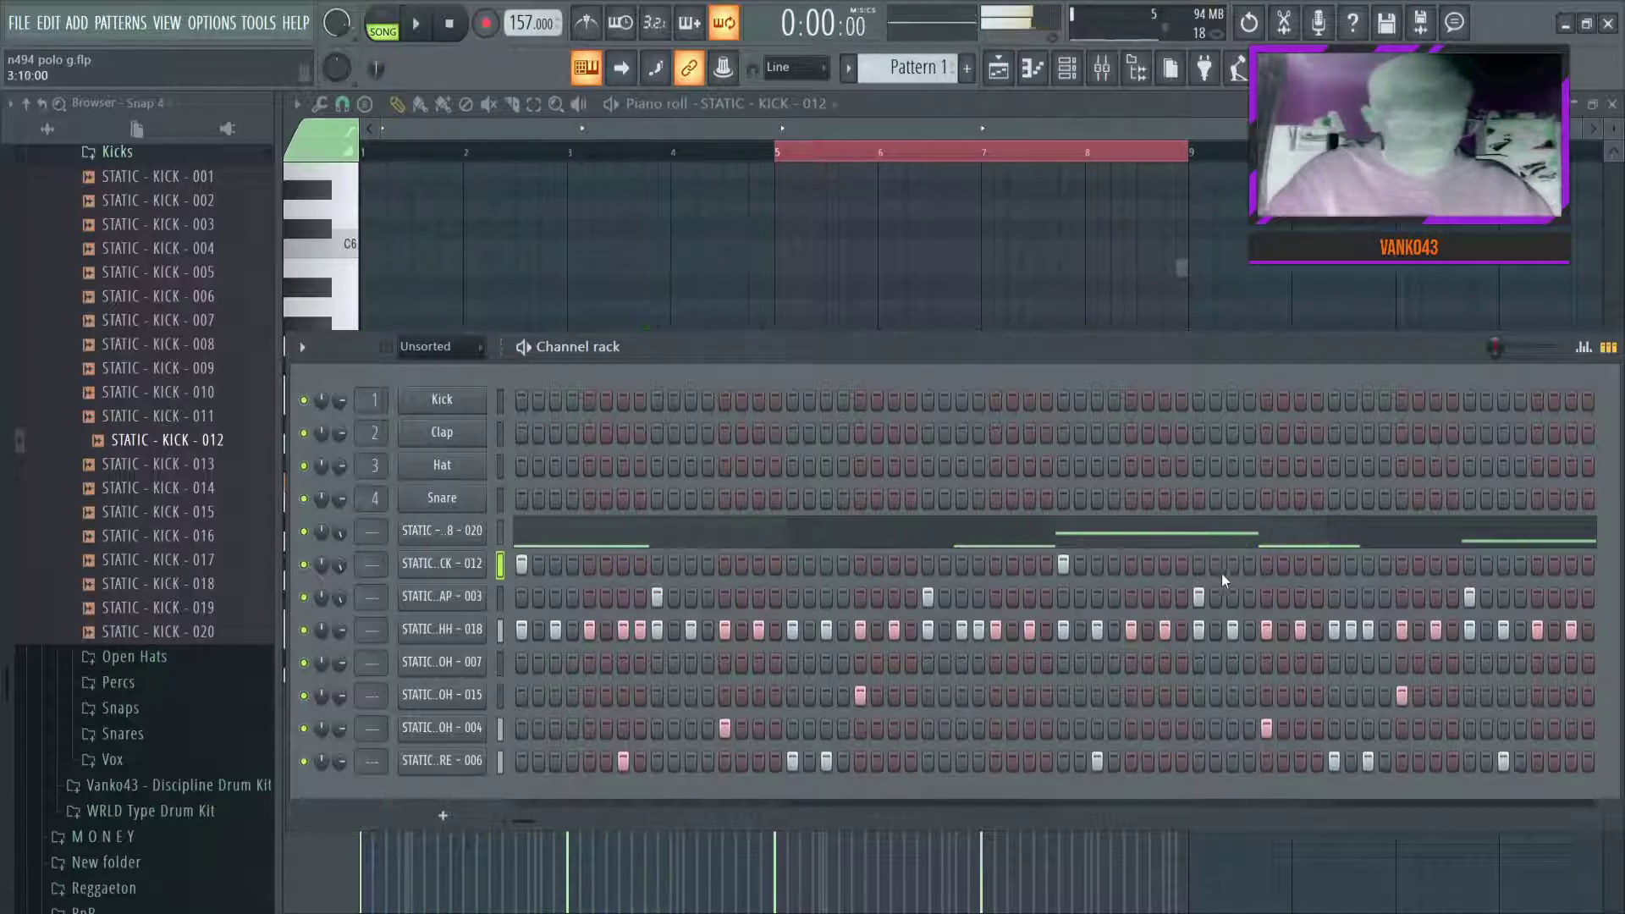
left_click(1163, 569)
left_click(621, 562)
key("space")
left_click(621, 563)
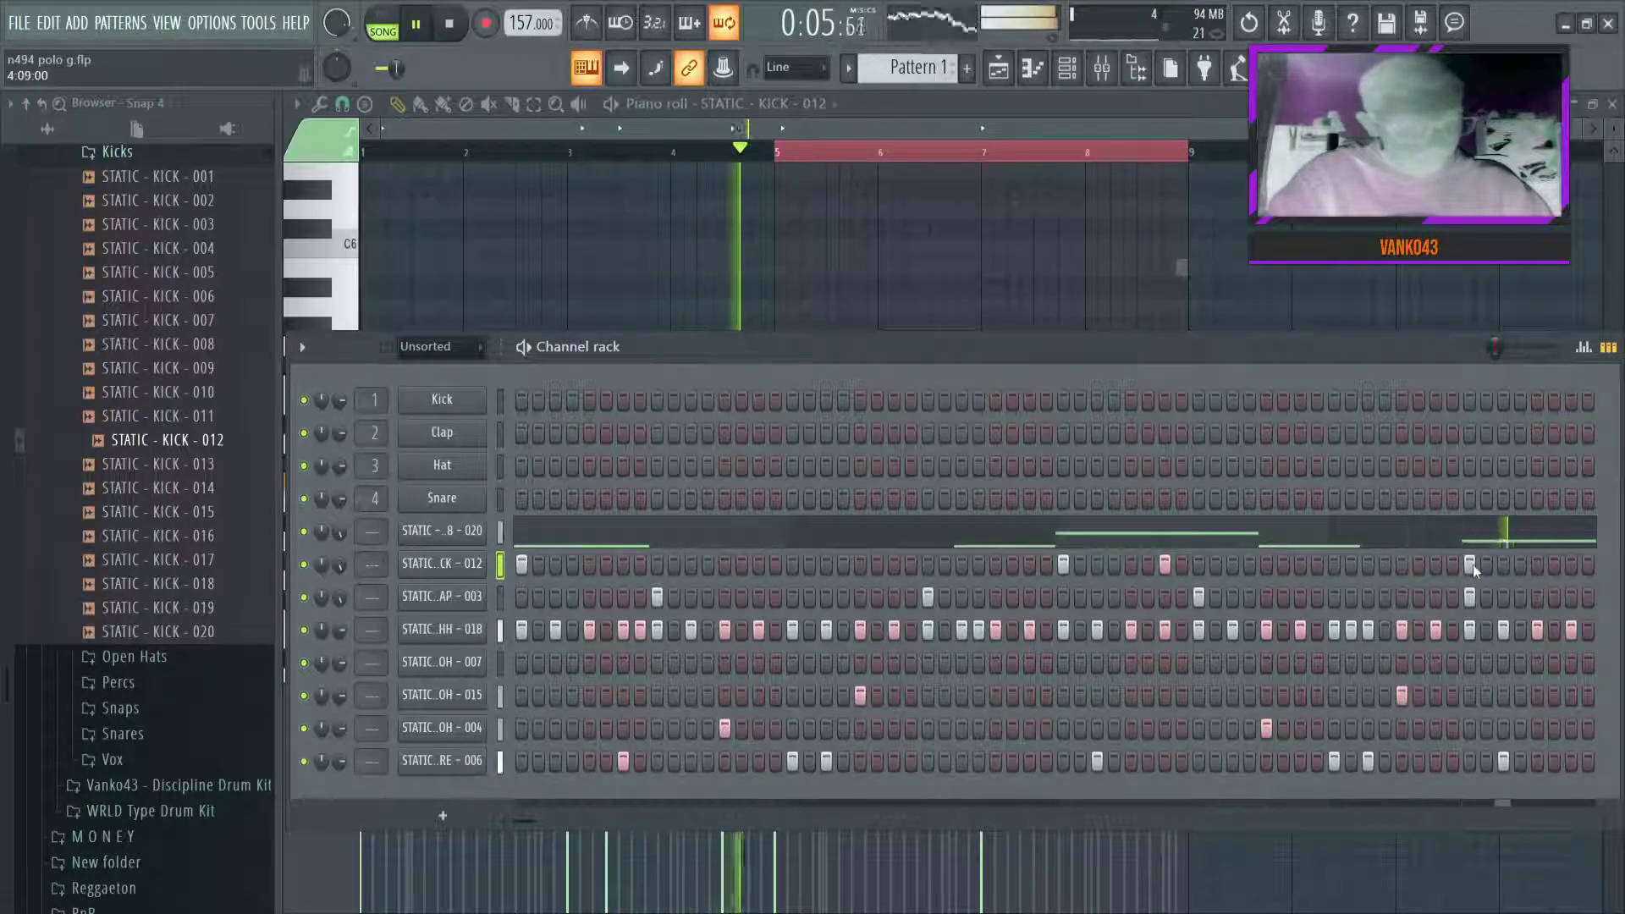
In the kick's piano roll, replace the notes in bars 5 to 8 with a duplicate of bars 1 to 4
key("F6")
key("space")
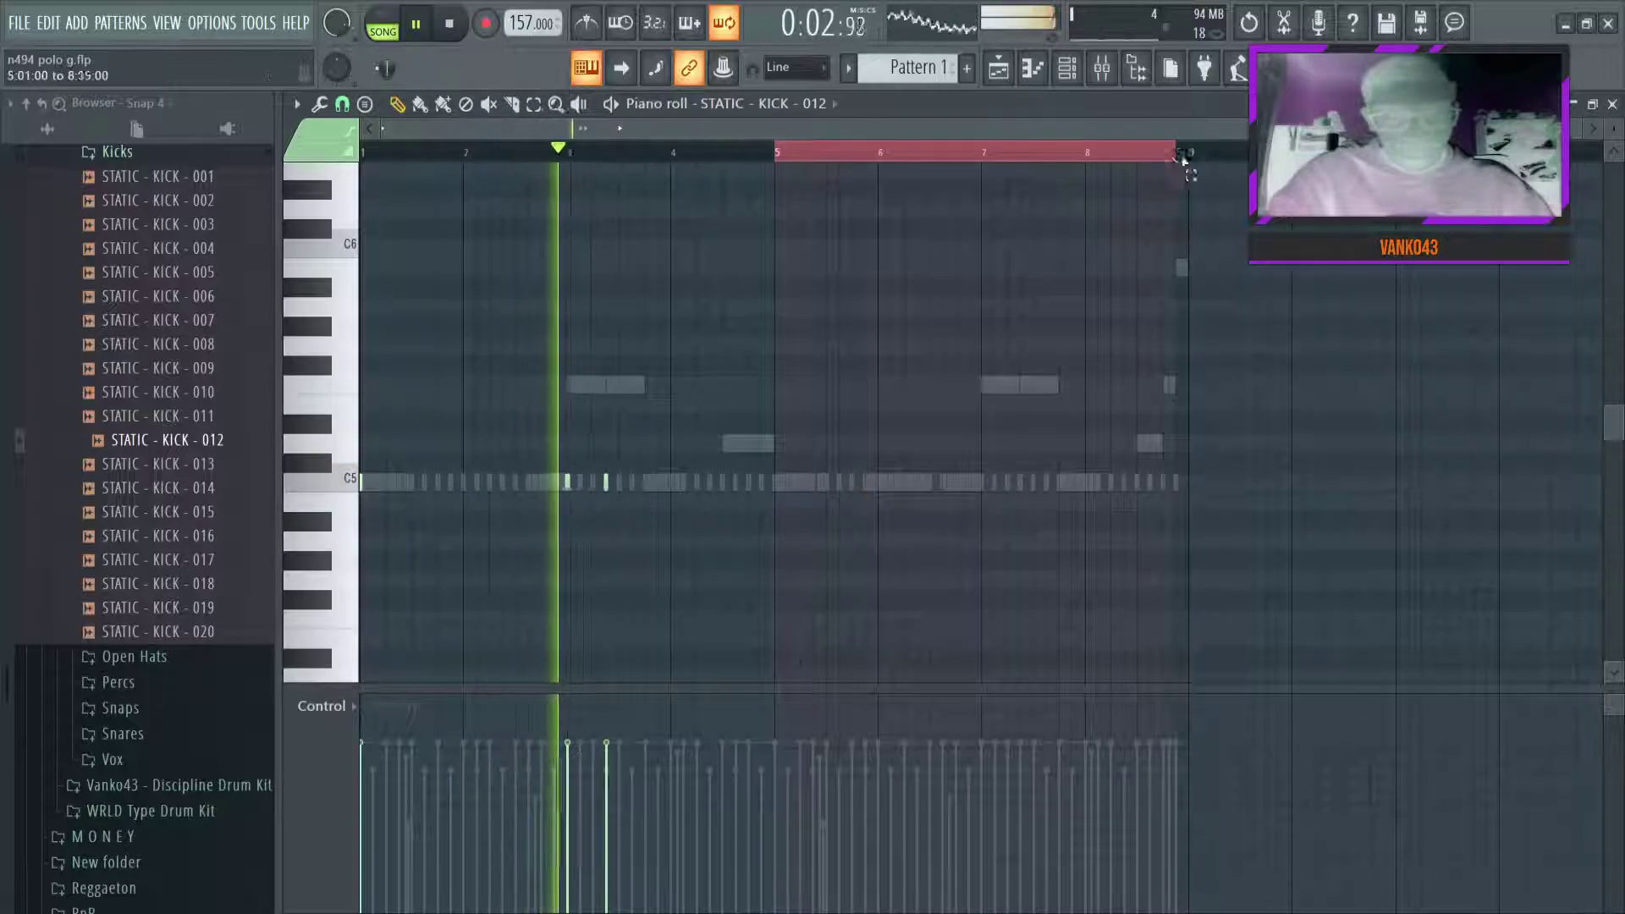
left_click_drag(1189, 159, 2, 171)
key("ctrl+b")
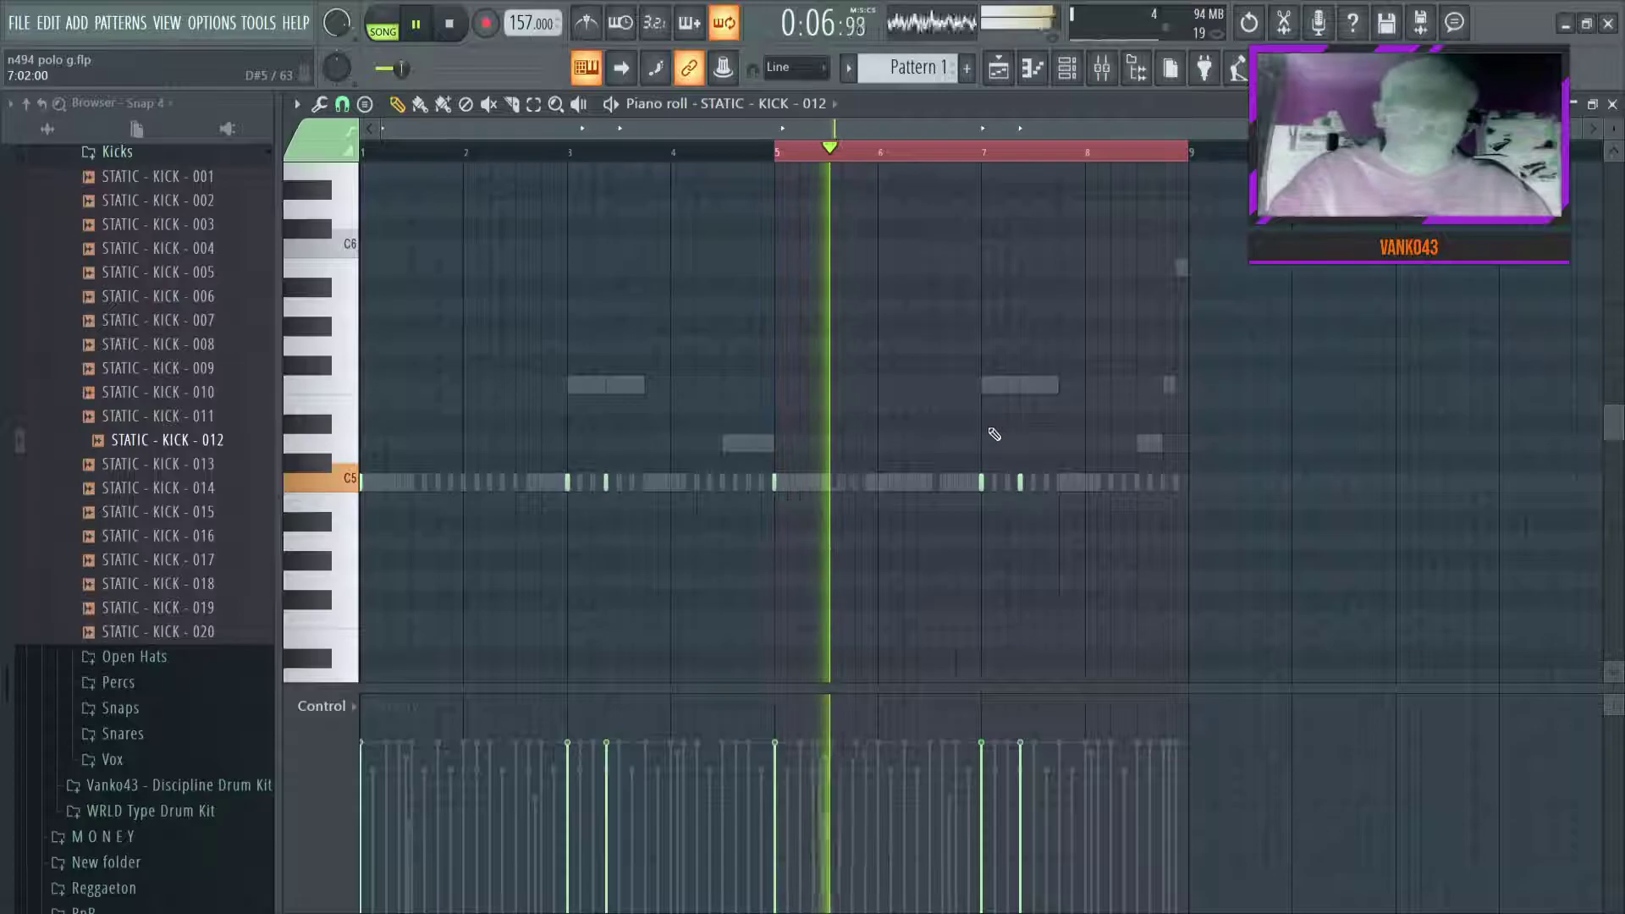
Play the kick pattern and add a C5 kick note at the start of bar 6
key("space")
key("space")
left_click(880, 485)
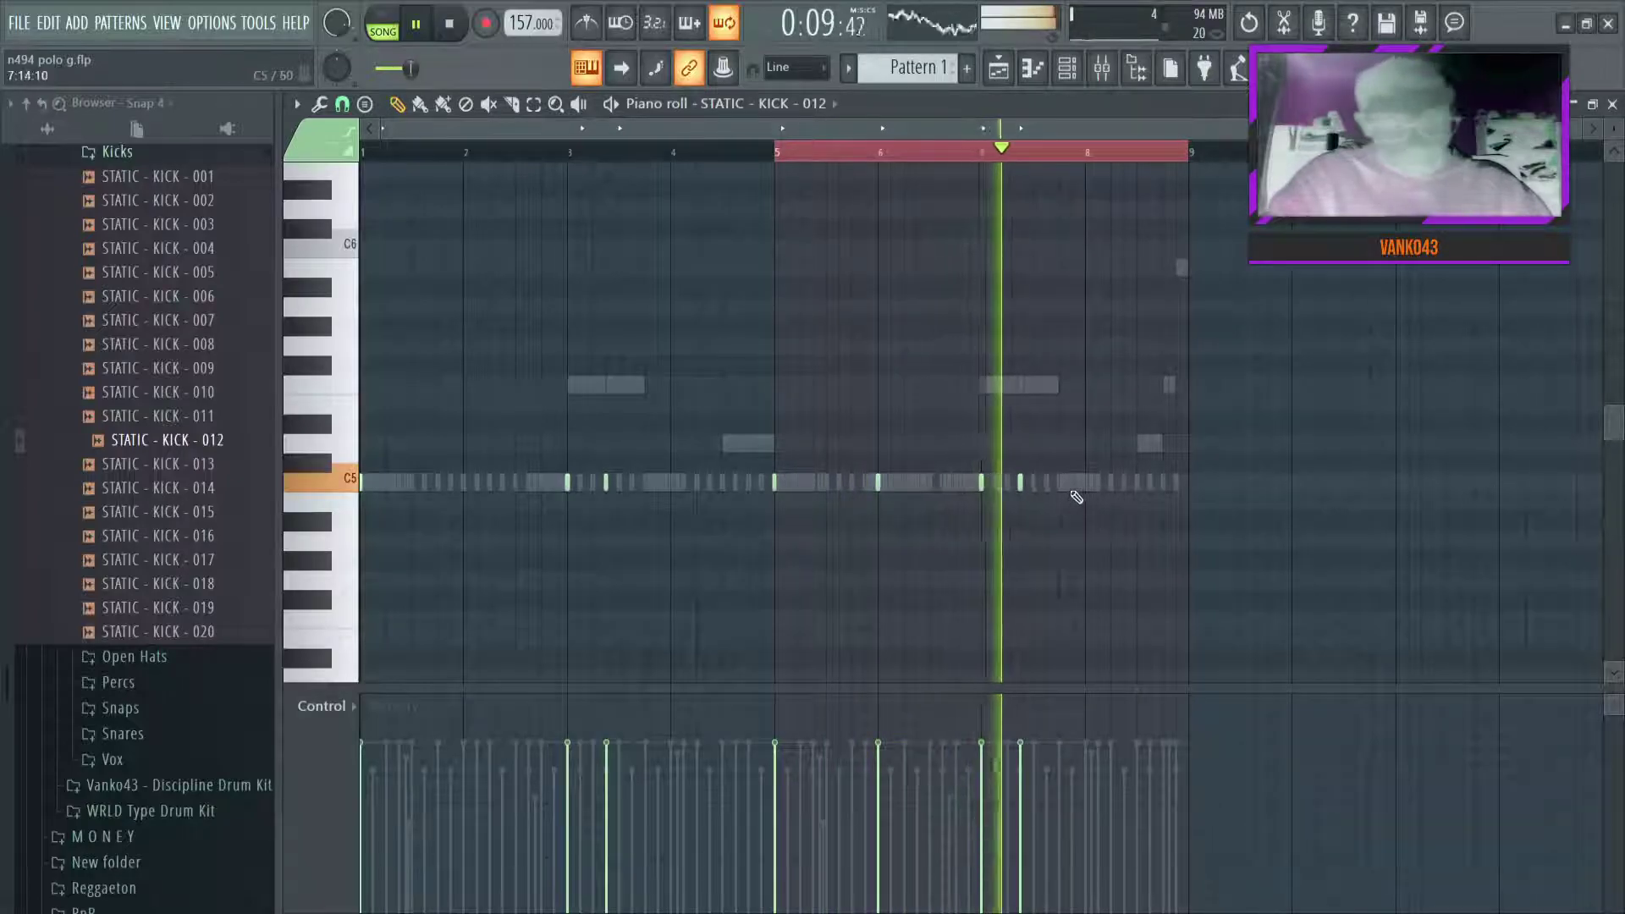
Try C5 kick notes on steps 9 and 13 of bar 8, and remove them
left_click(1143, 482)
left_click(1167, 482)
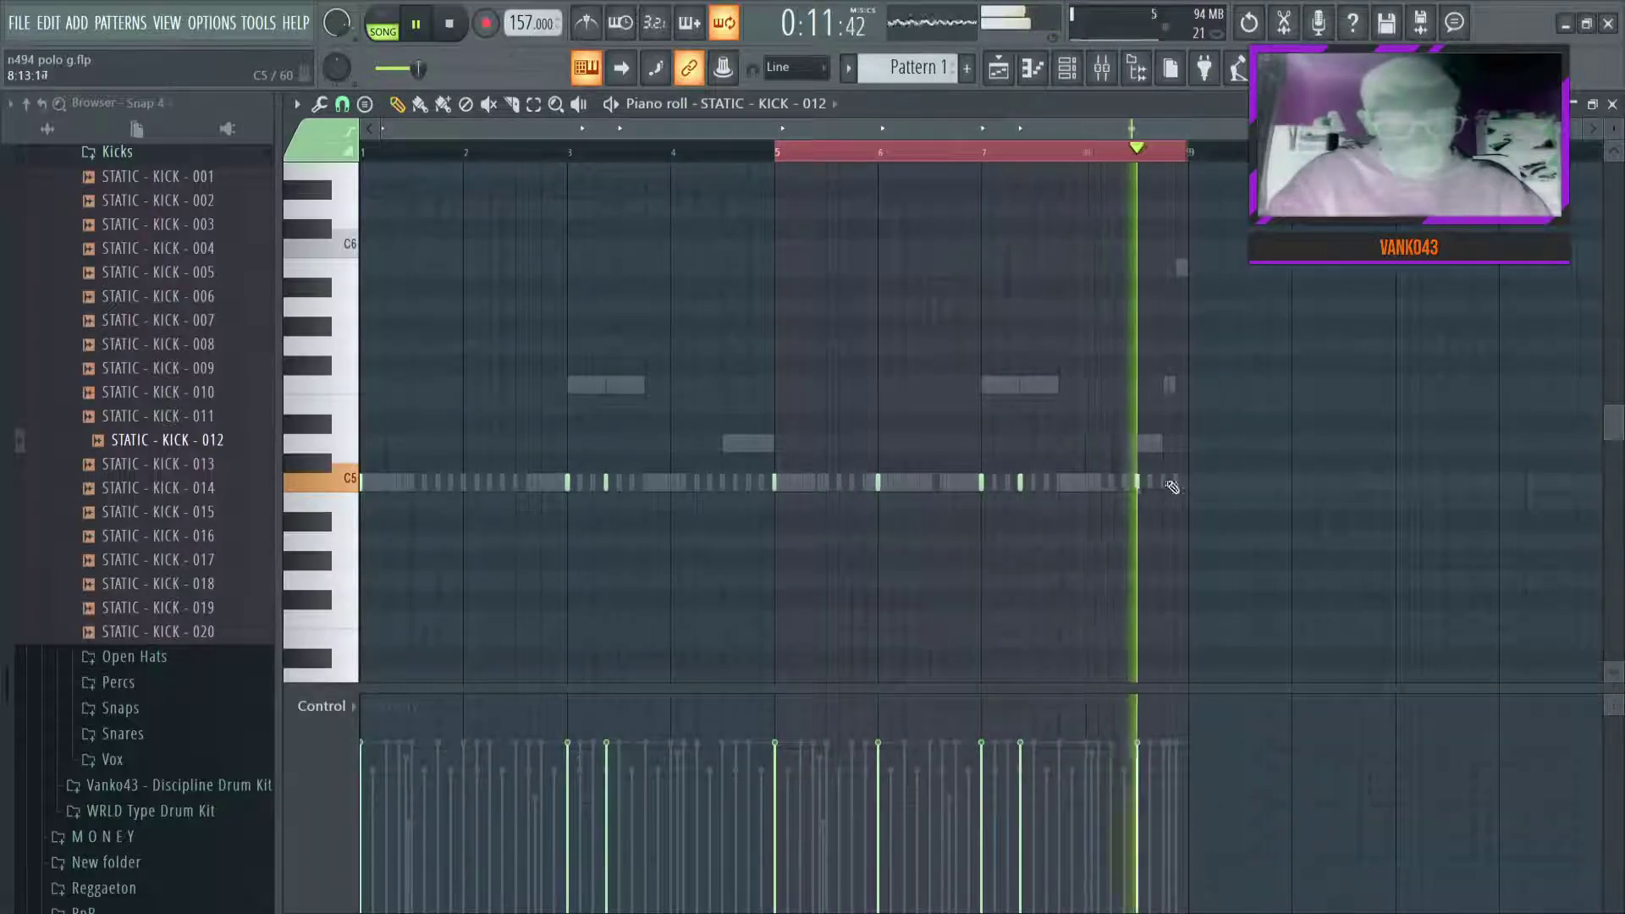
right_click(1163, 482)
right_click(1137, 482)
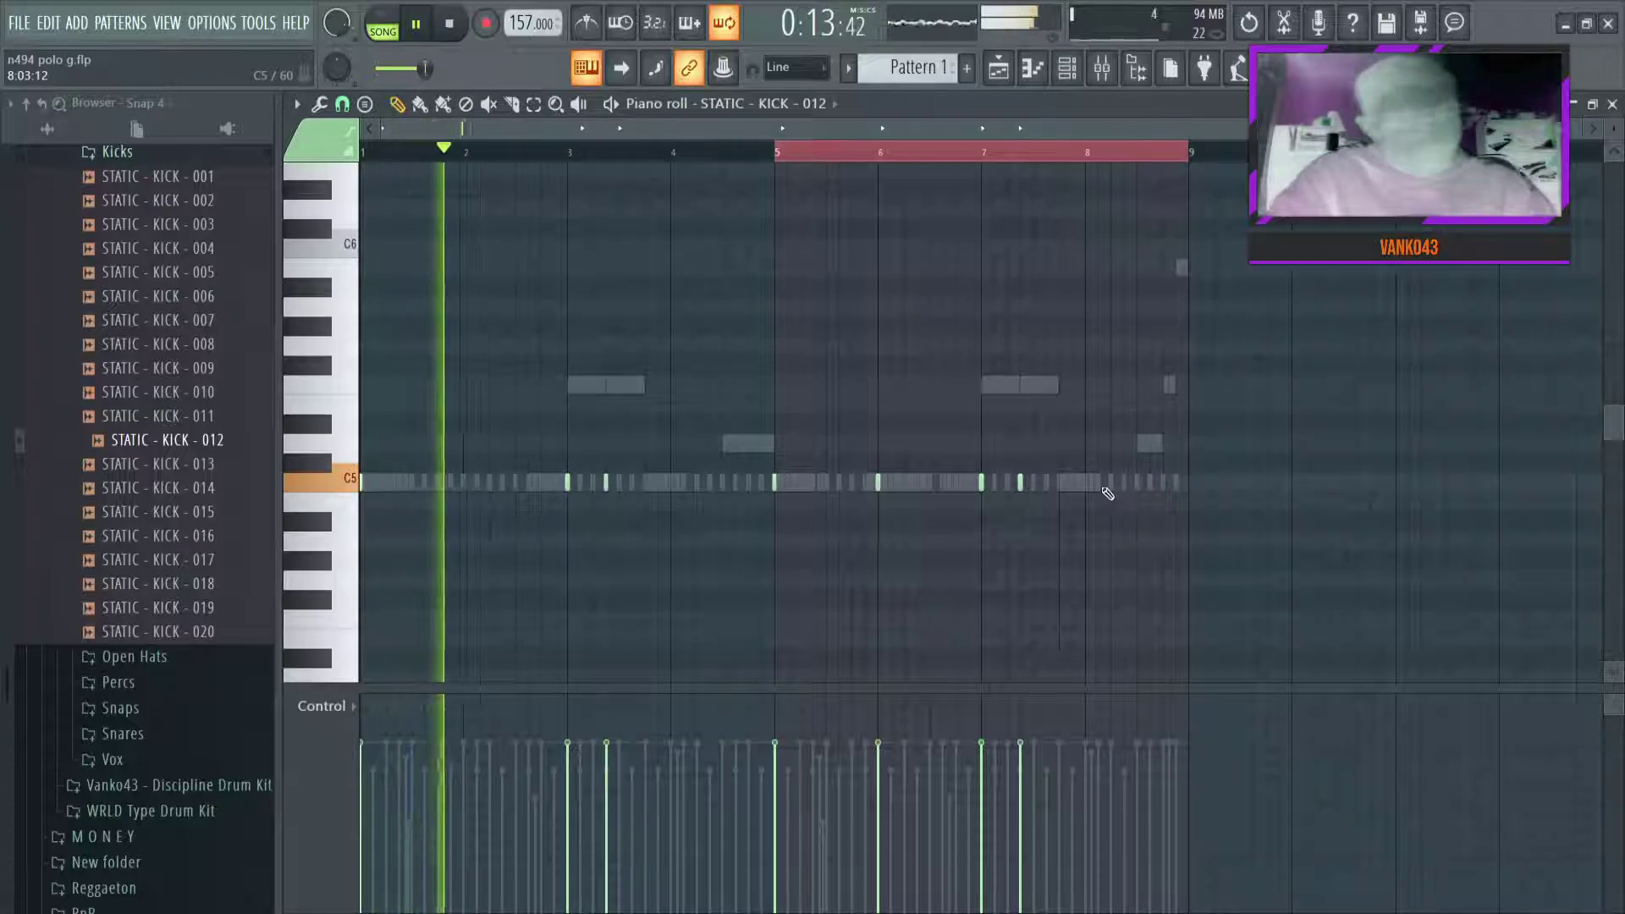
Place the Fx "2" sample from the Drill folder's WOO Drum Kit at bar 1 of track 4 in the playlist
left_click(999, 68)
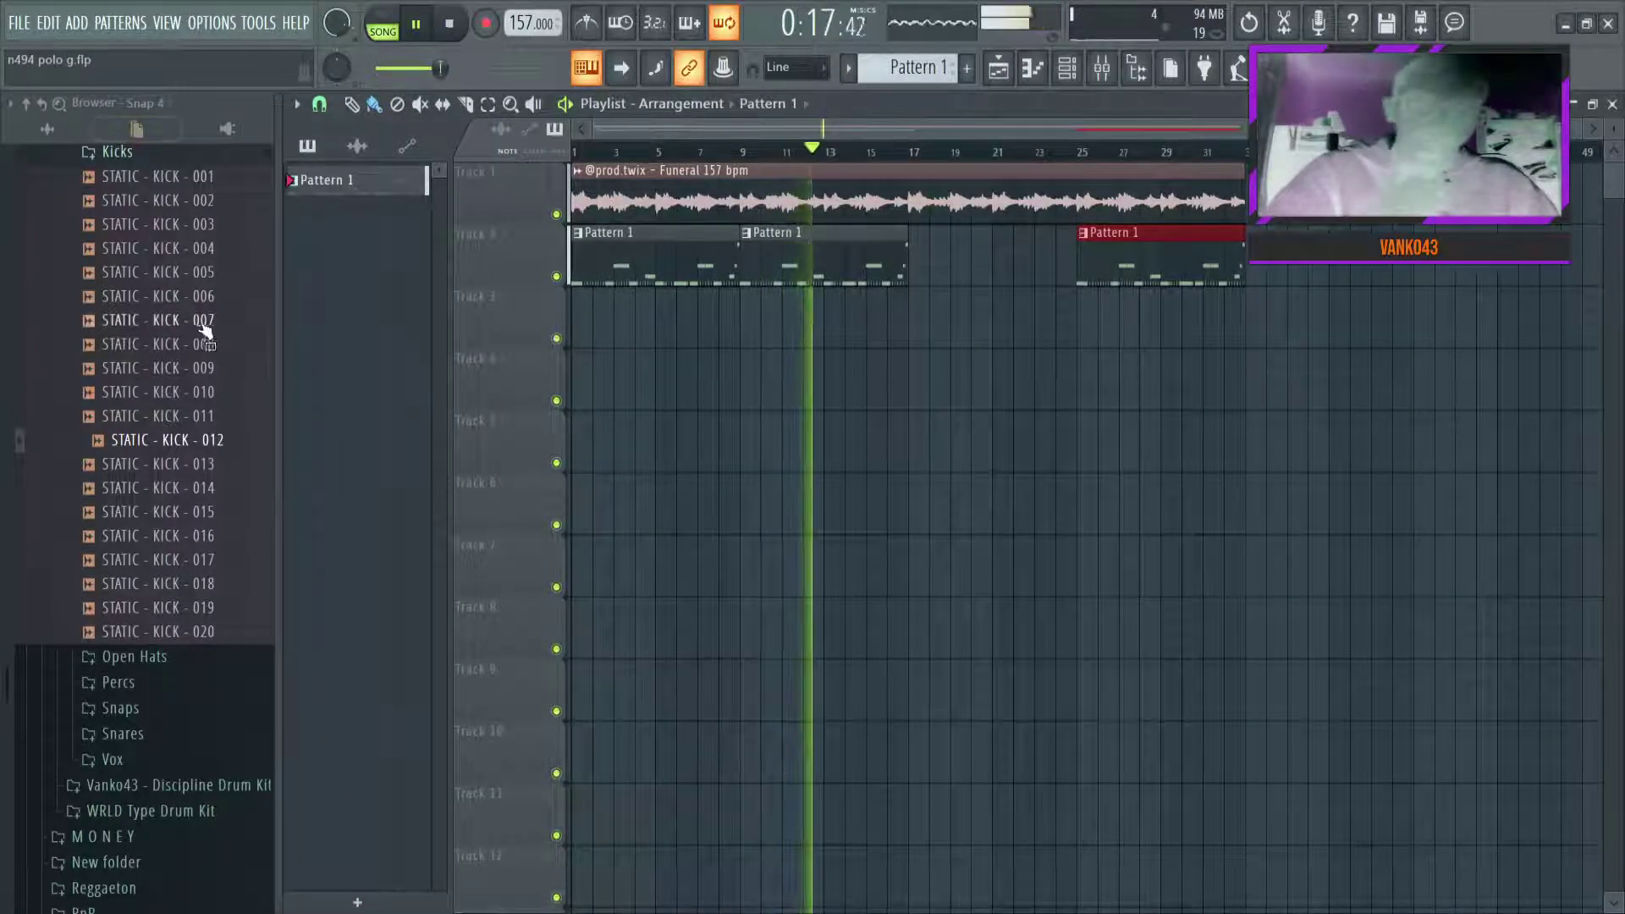
scroll(156, 363, "up", 4)
left_click(118, 438)
left_click(188, 261)
scroll(211, 433, "up", 5)
left_click(182, 433)
left_click(110, 408)
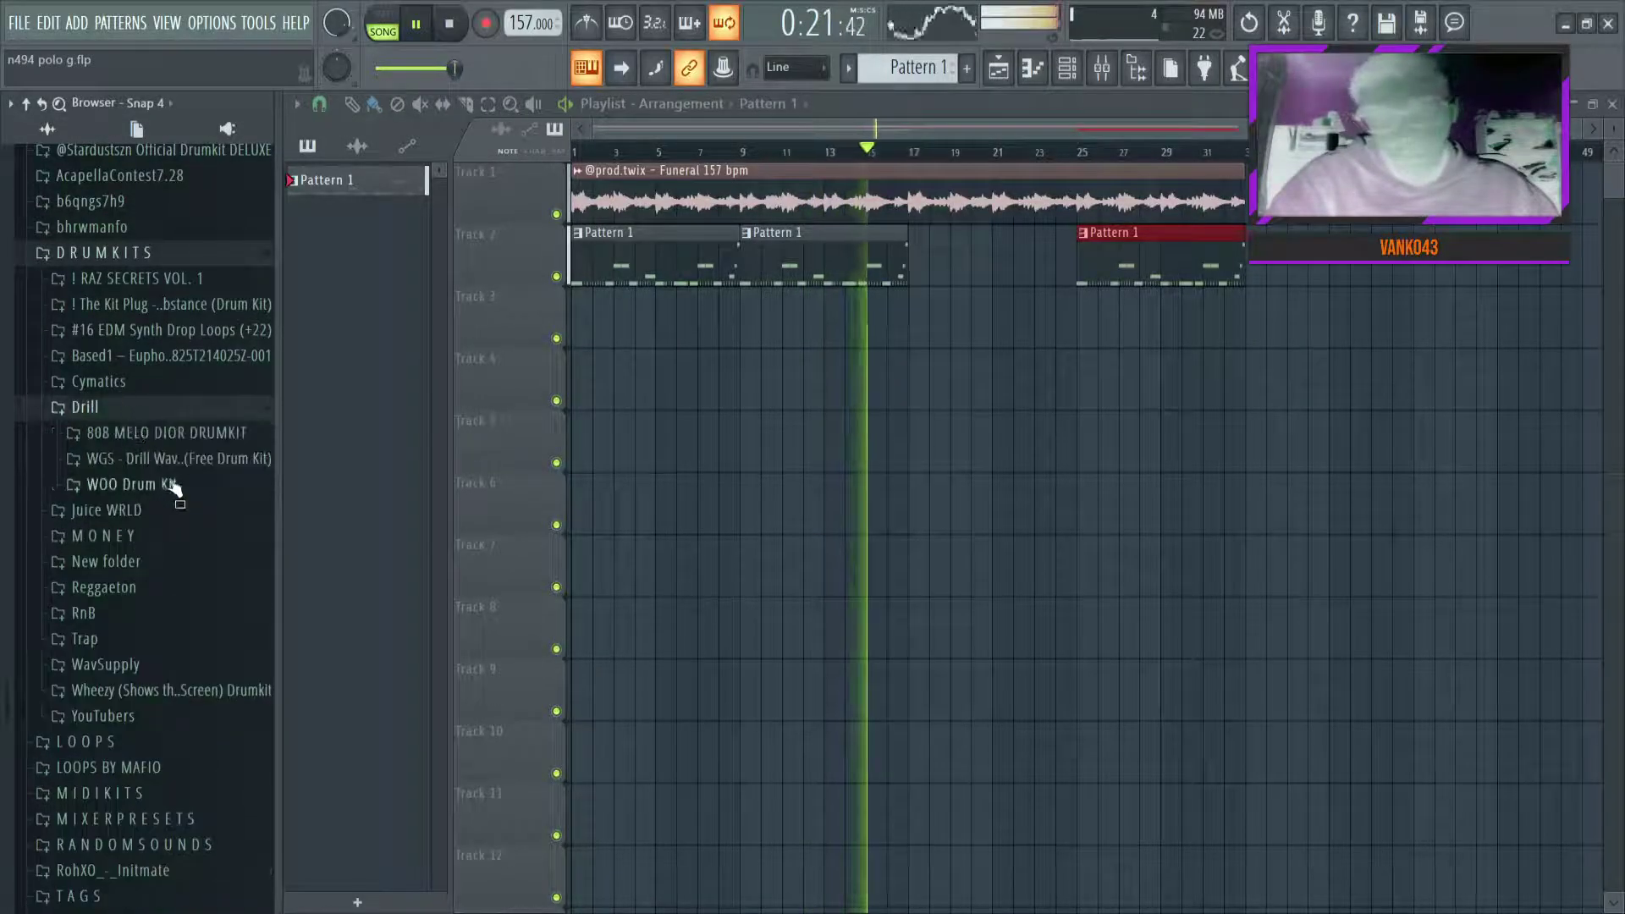
left_click(165, 484)
left_click(170, 511)
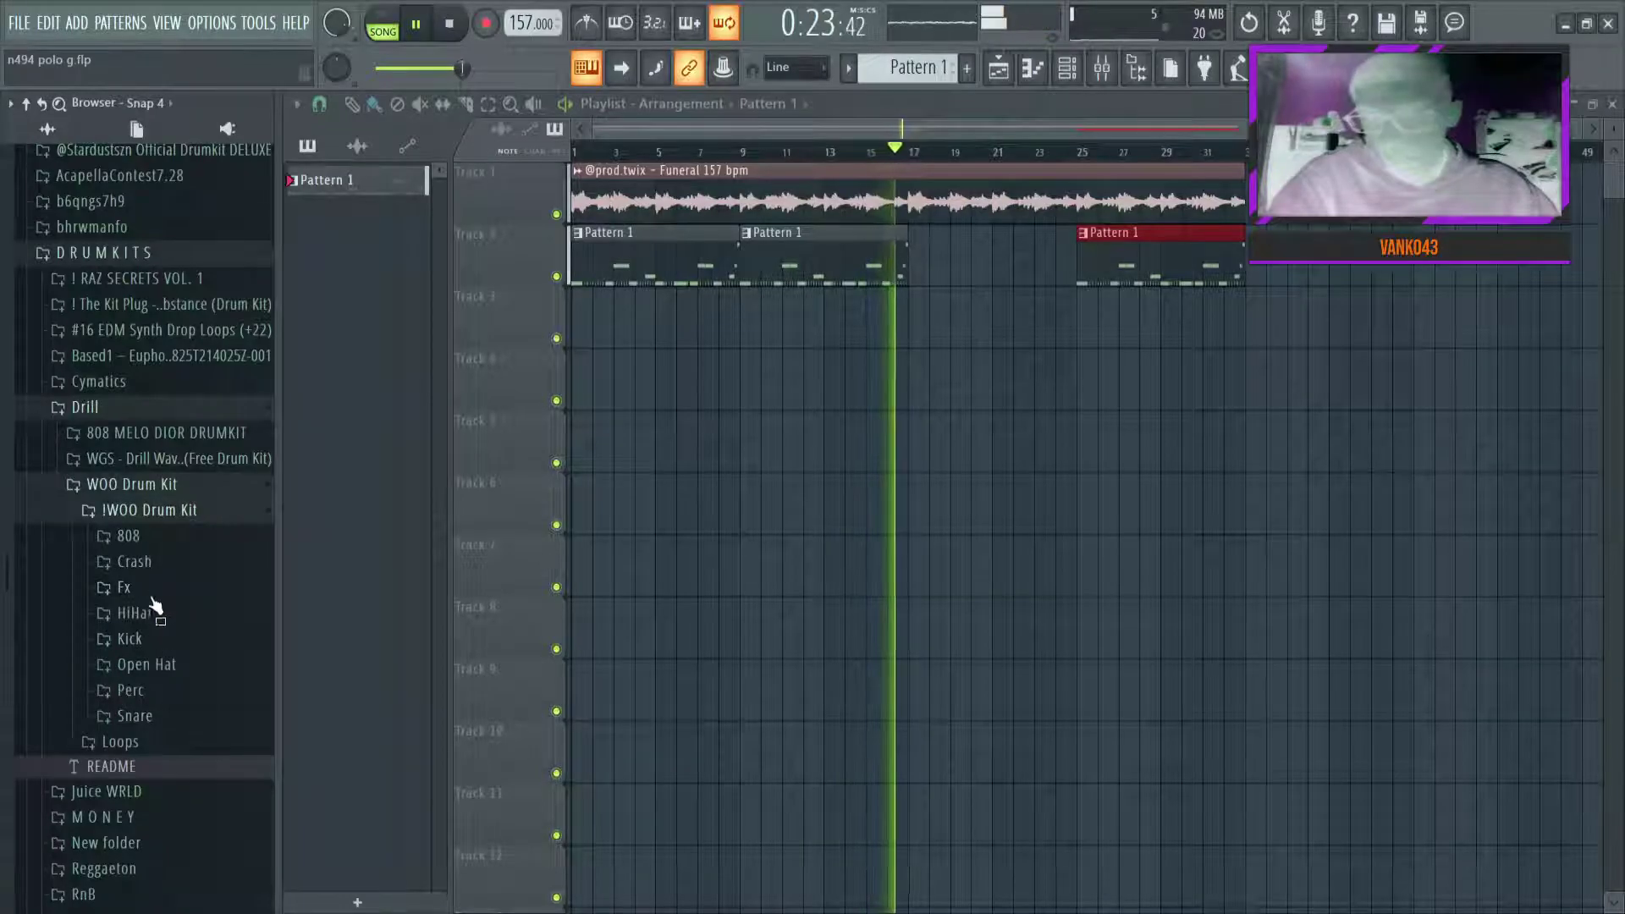
left_click(152, 590)
left_click_drag(728, 395, 583, 363)
Route the Funeral 157 bpm loop to mixer insert 1
left_click(1067, 67)
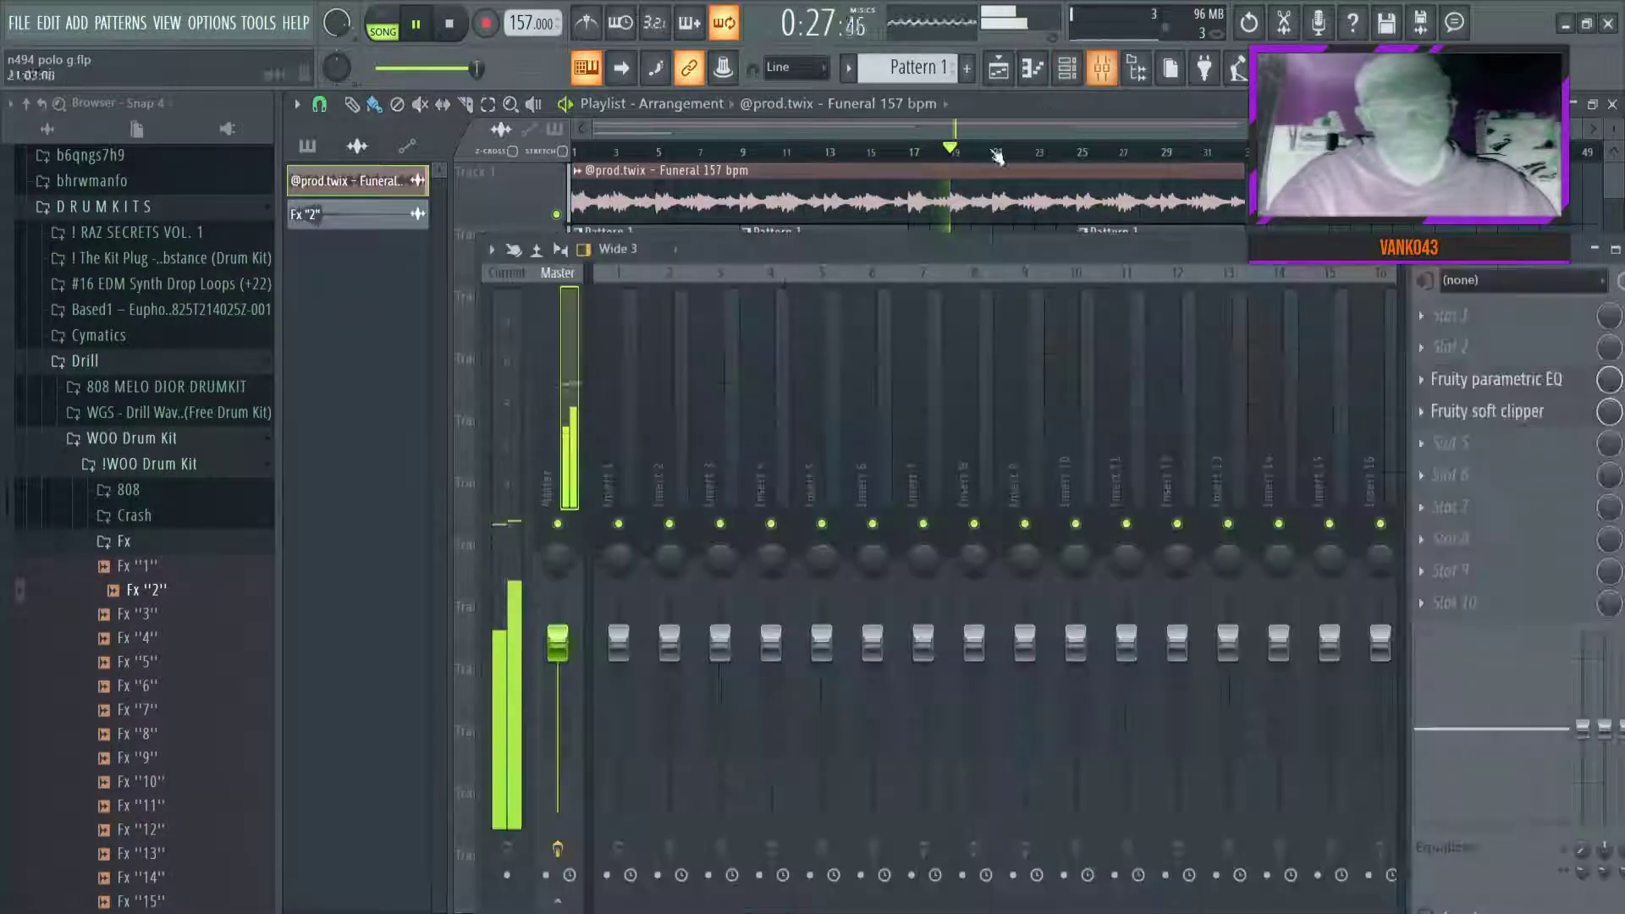
left_click(631, 395)
key("ctrl+l")
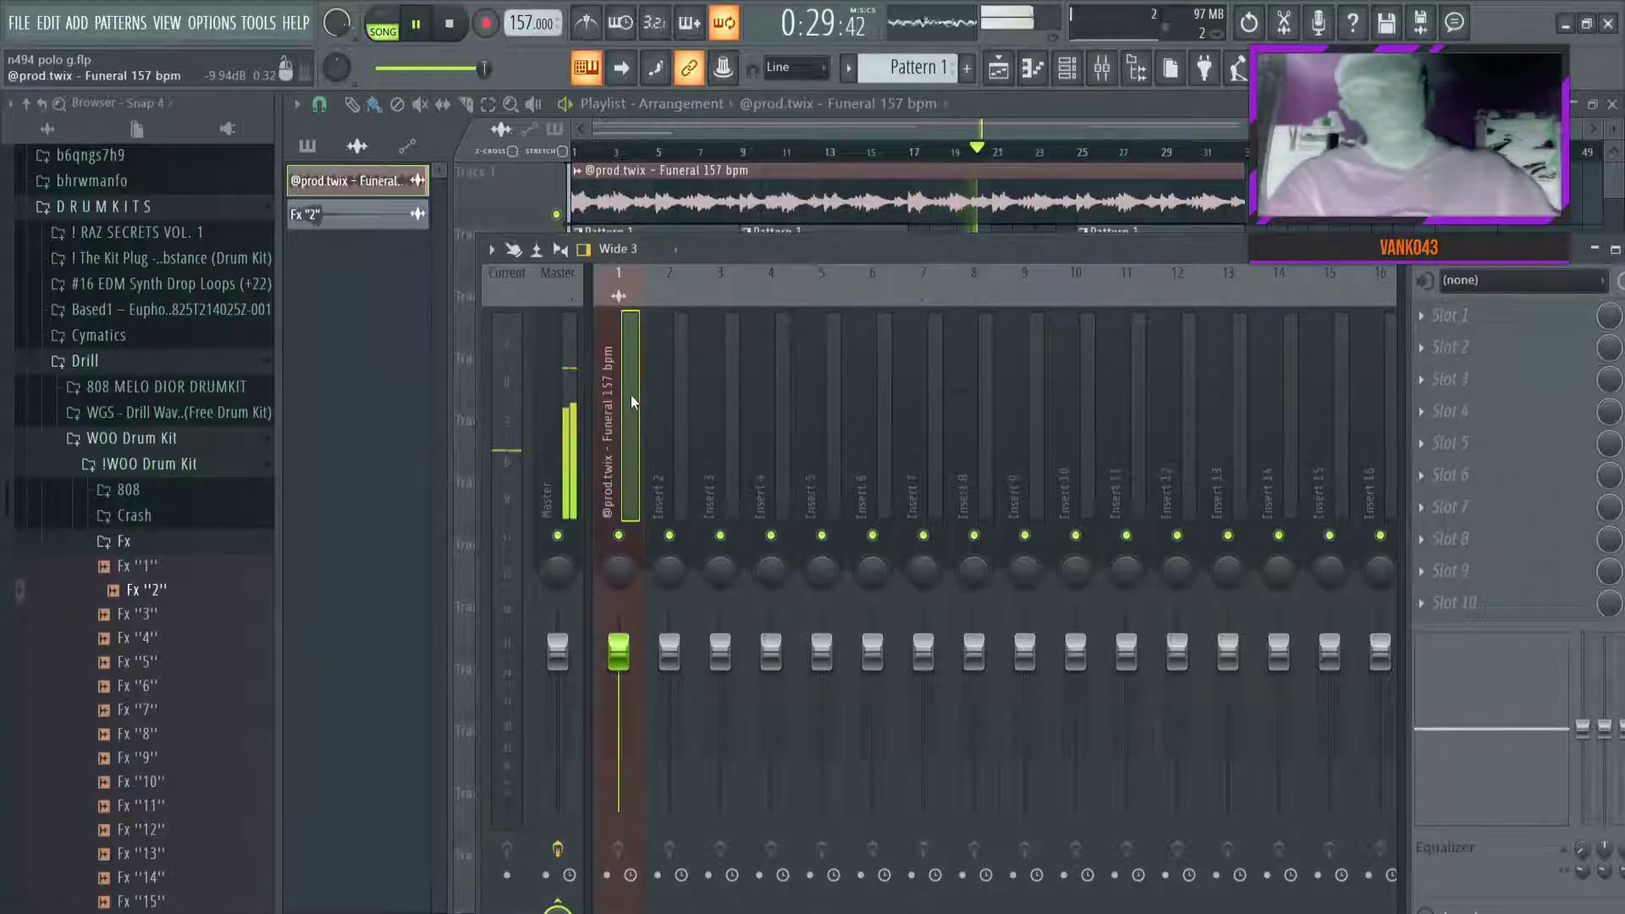
Return to the playlist, solo track 1 and play the Funeral loop from the start
left_click(1053, 215)
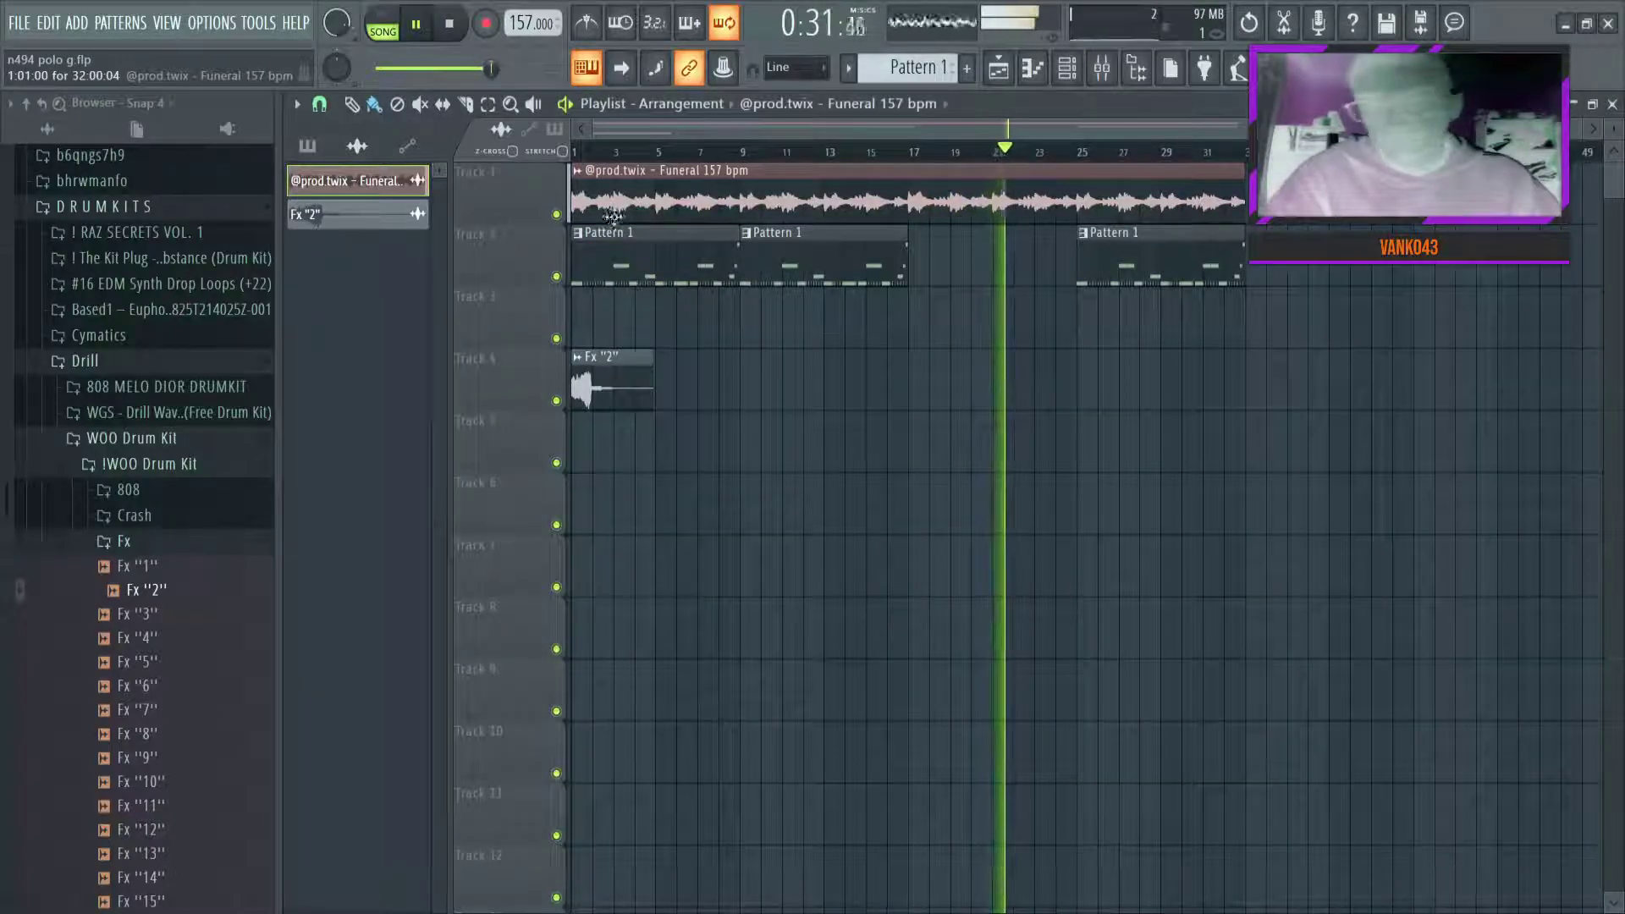
right_click(556, 215)
key("space")
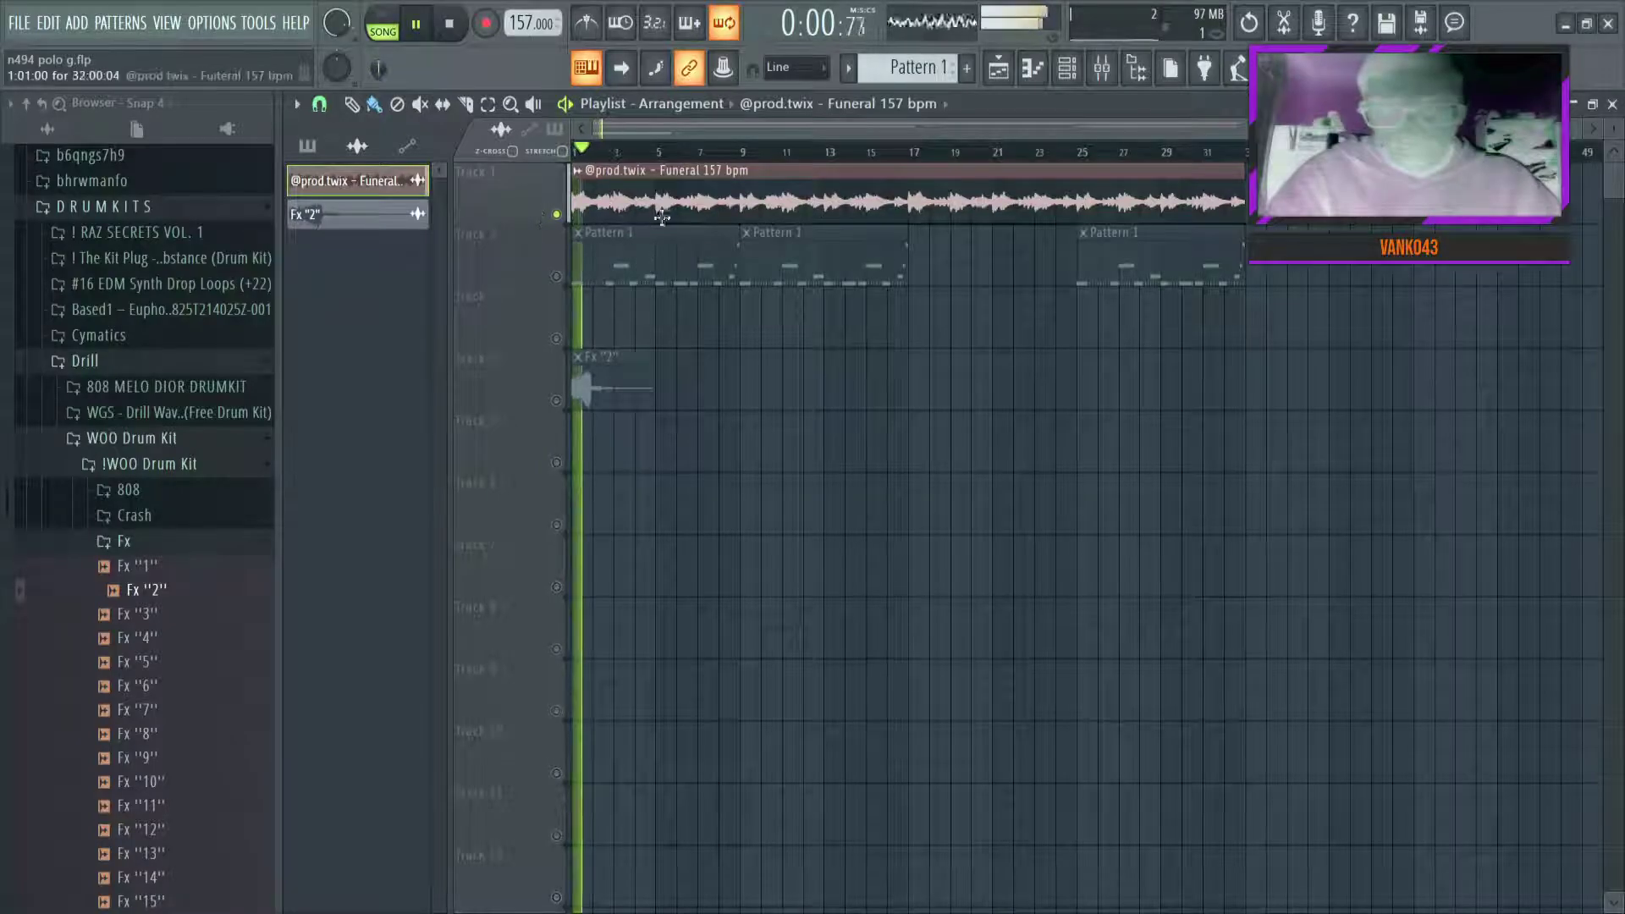
Route the Fx "2" sample to mixer insert 2 and close the mixer
double_click(595, 395)
left_click(1103, 67)
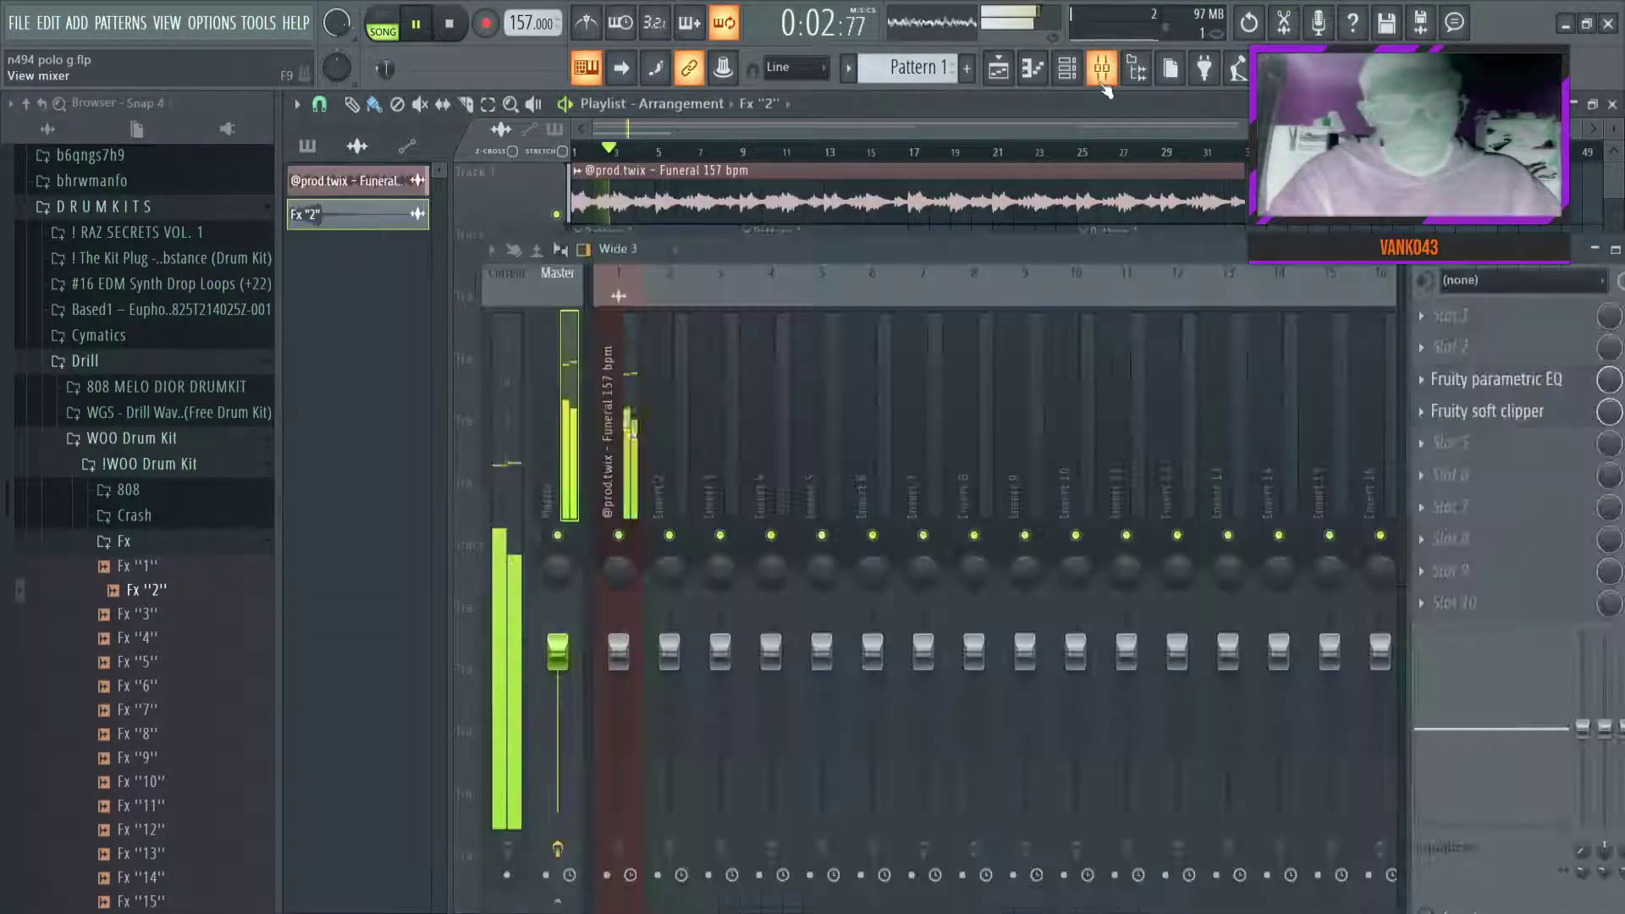
left_click(673, 388)
key("ctrl+l")
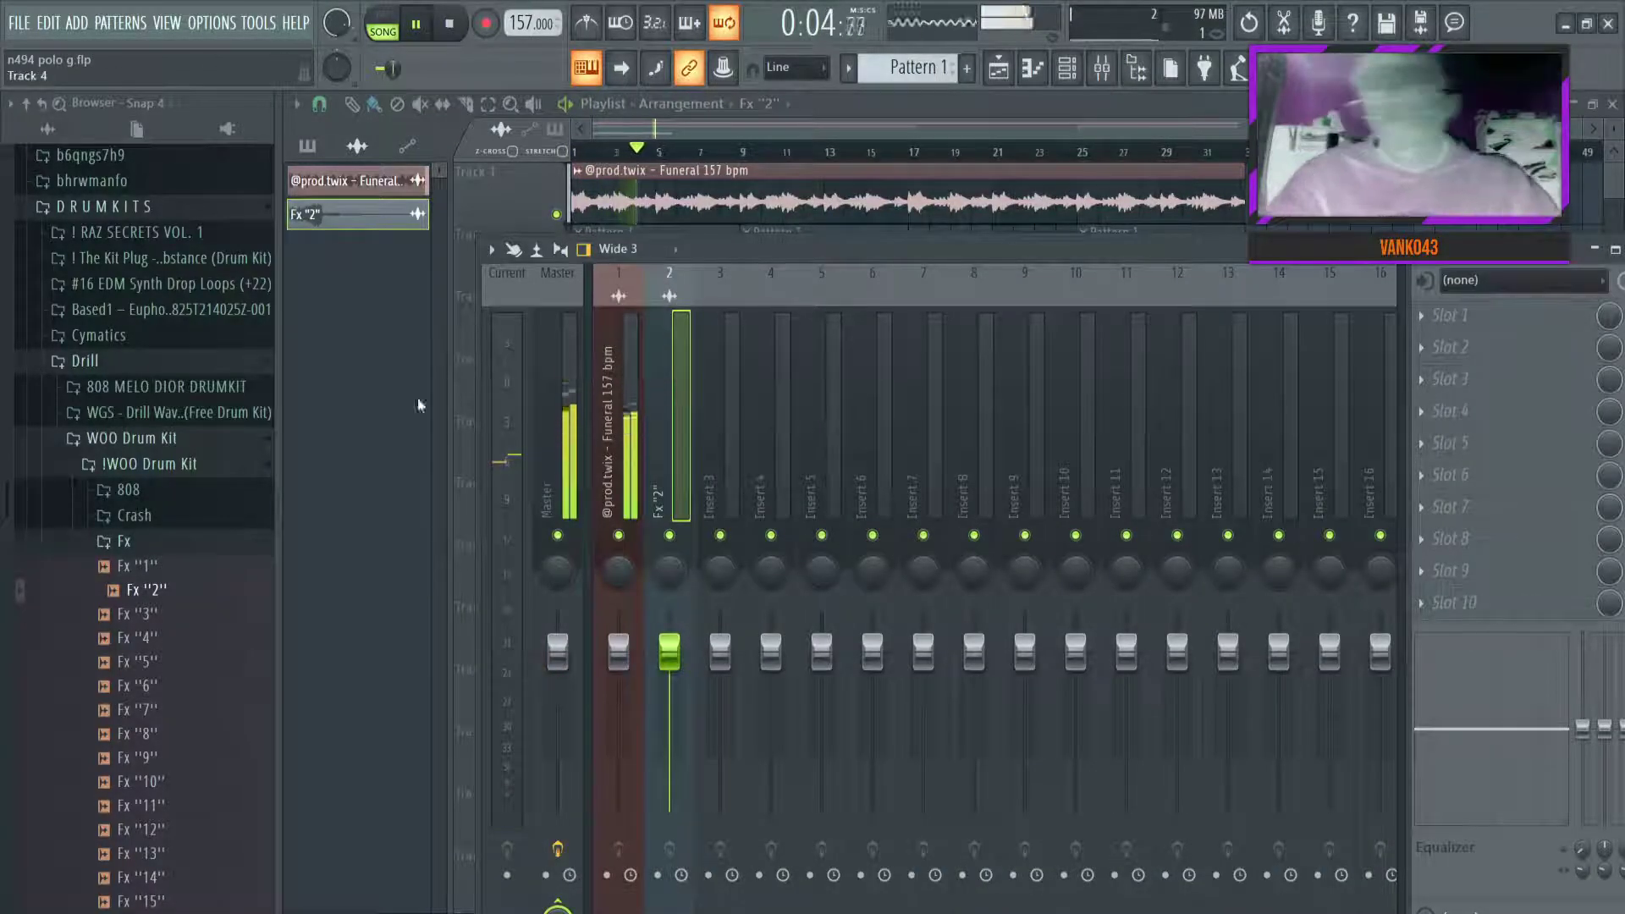
key("F9")
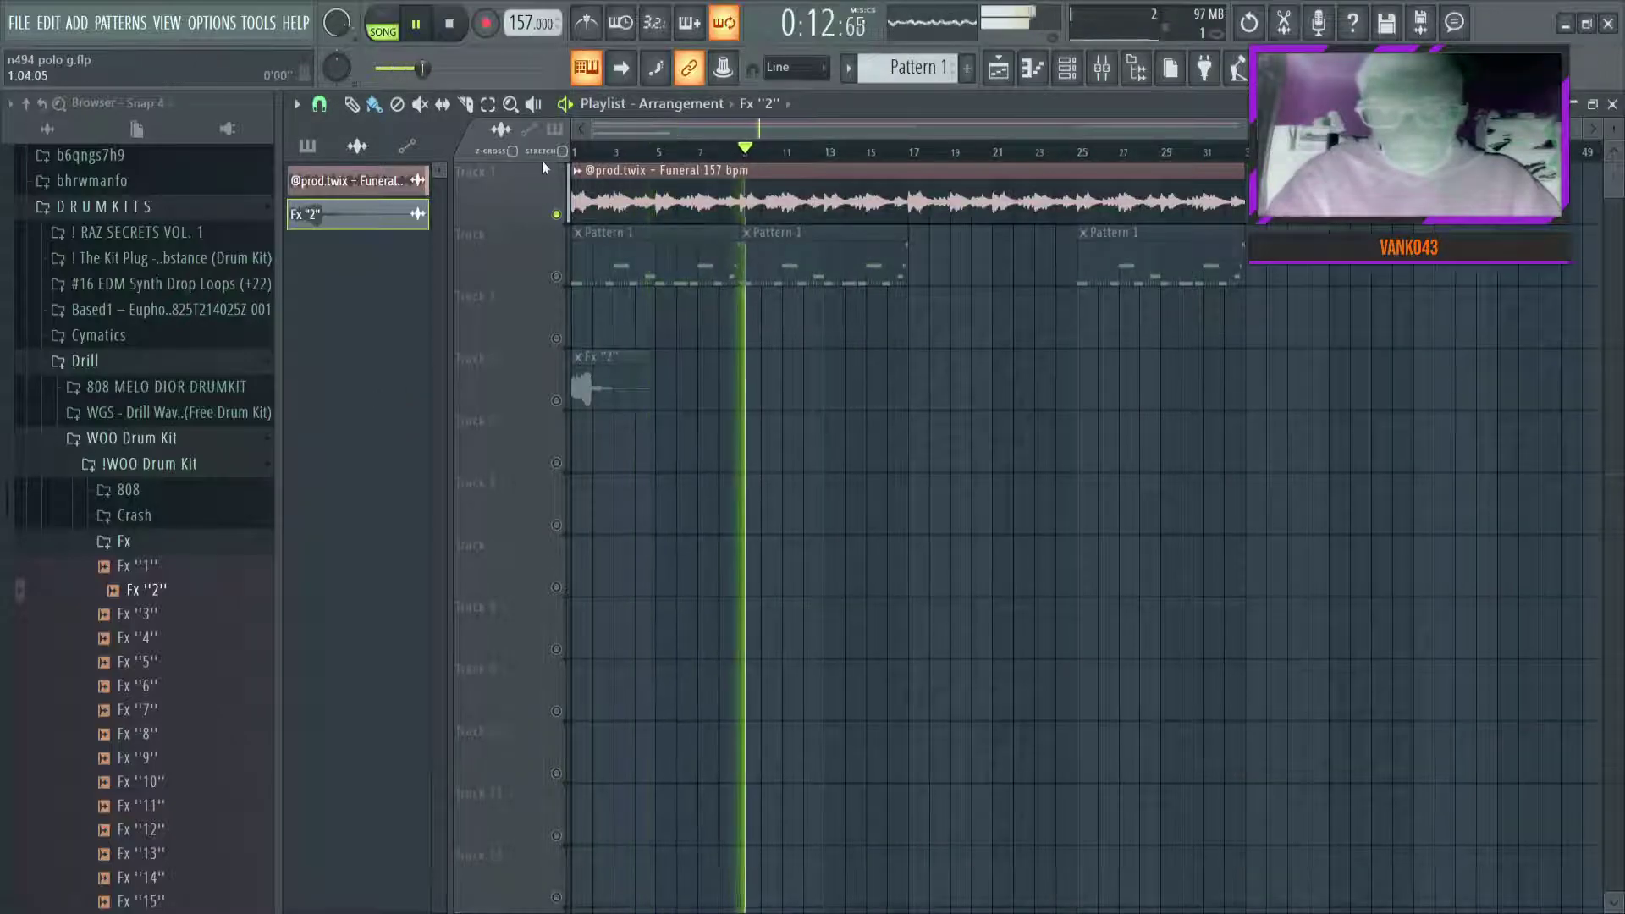
Slice the Funeral loop clip on track 1 at bar 9 and audition other sections of it
key("c")
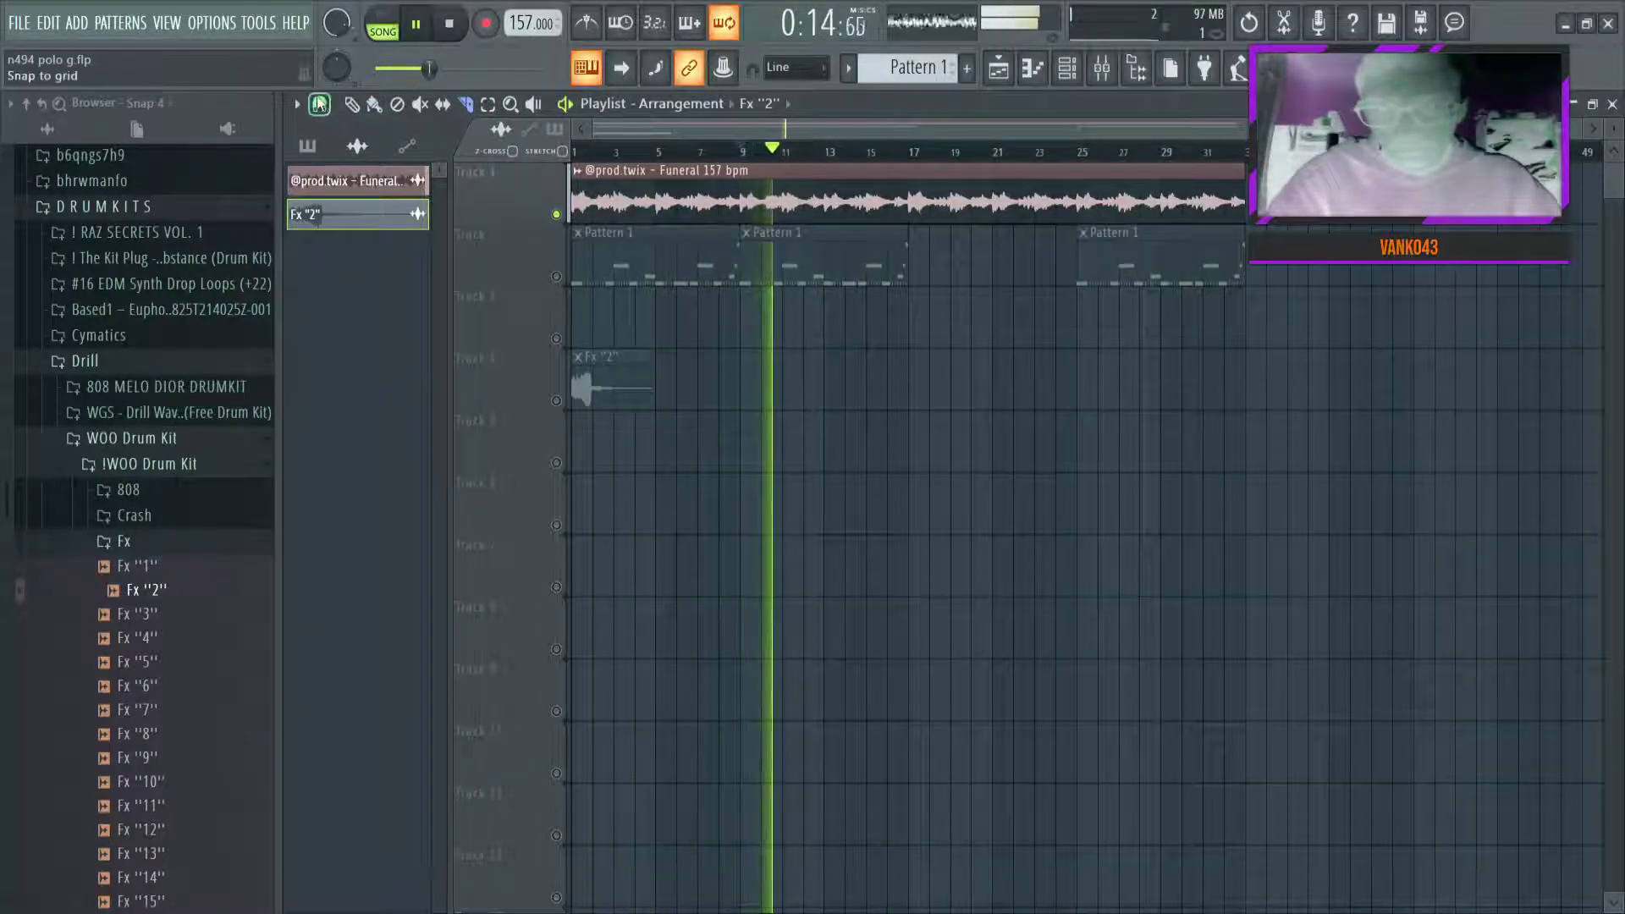
left_click_drag(749, 222, 735, 162)
left_click(596, 153)
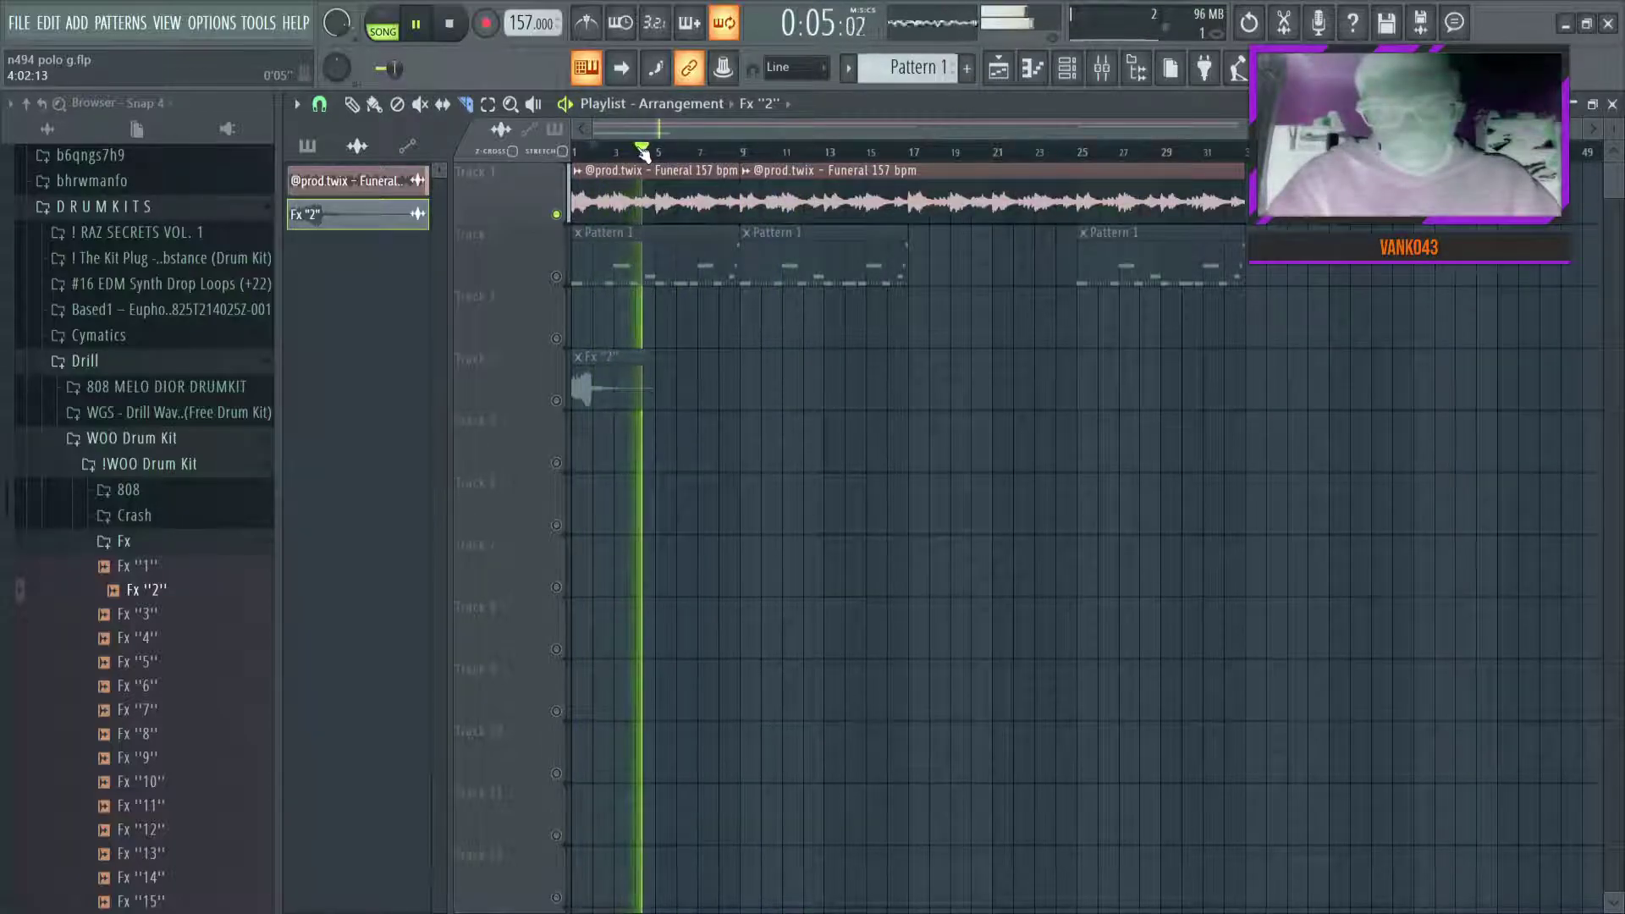
left_click(896, 153)
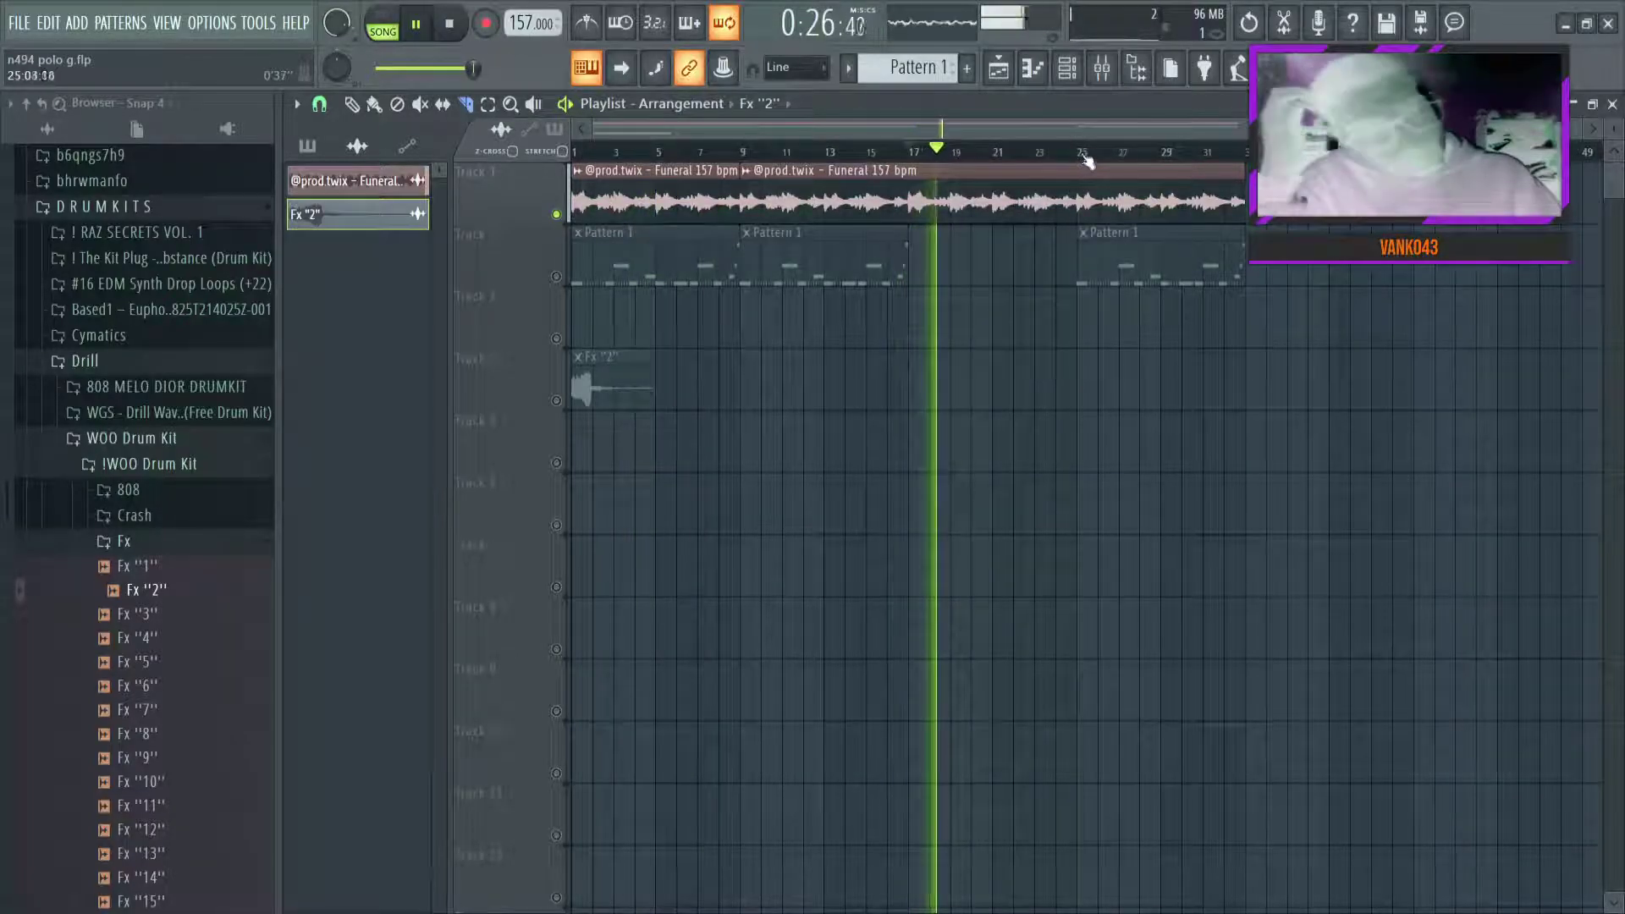
Slice the Funeral loop on track 1 at bars 17 and 25 and return to the draw tool
left_click(1076, 155)
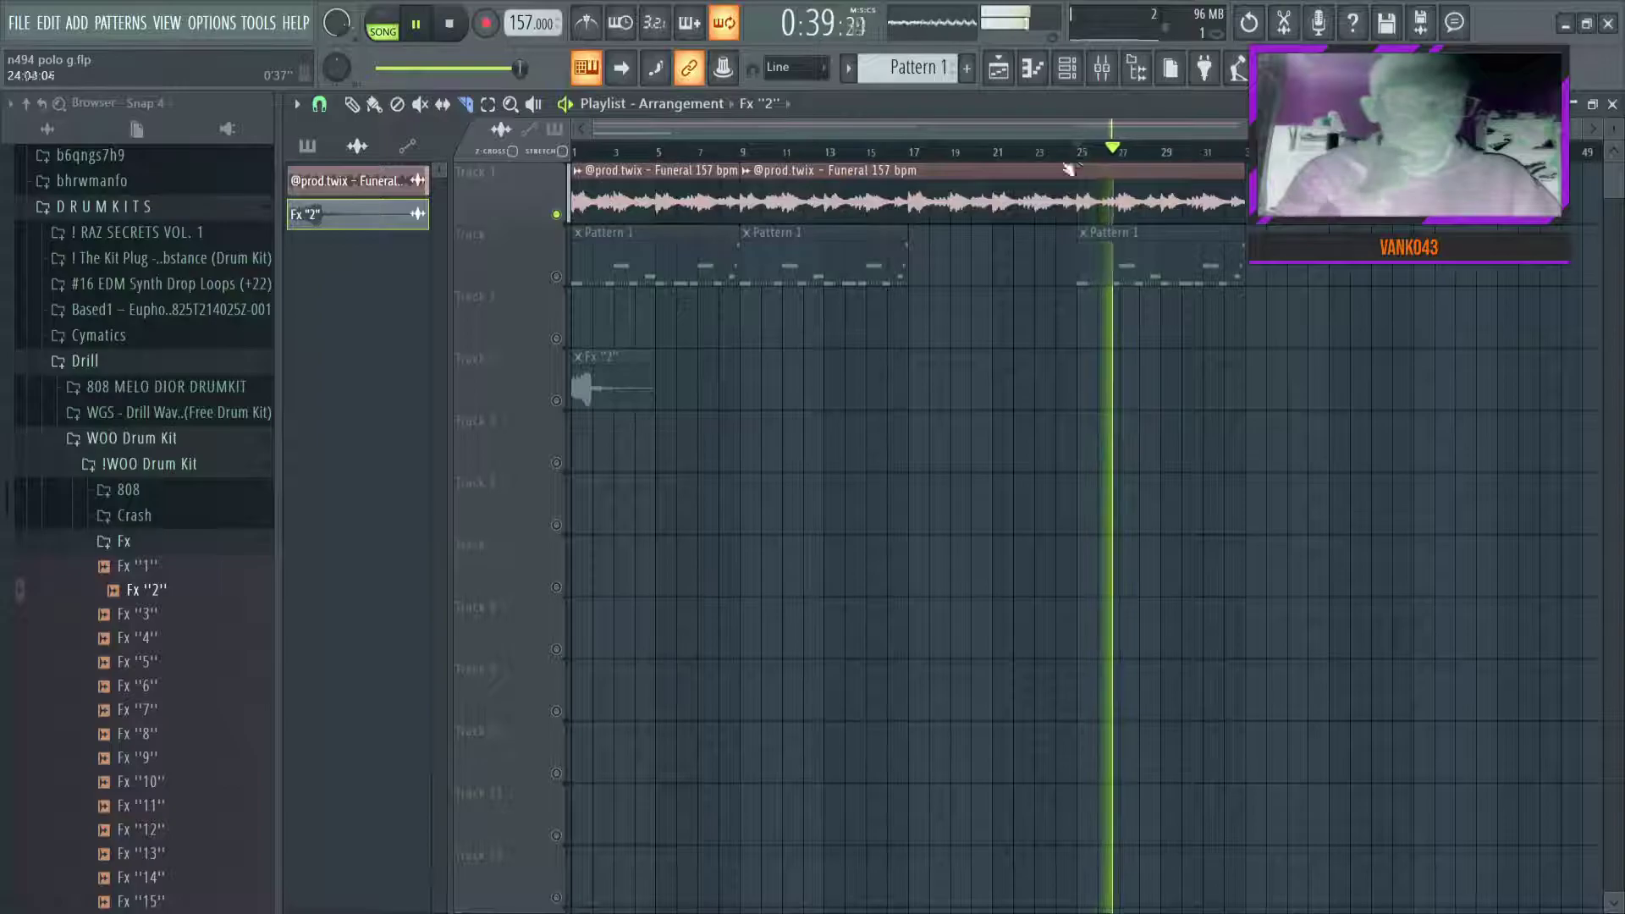
left_click_drag(910, 223, 914, 173)
left_click_drag(1086, 220, 1089, 165)
left_click(352, 105)
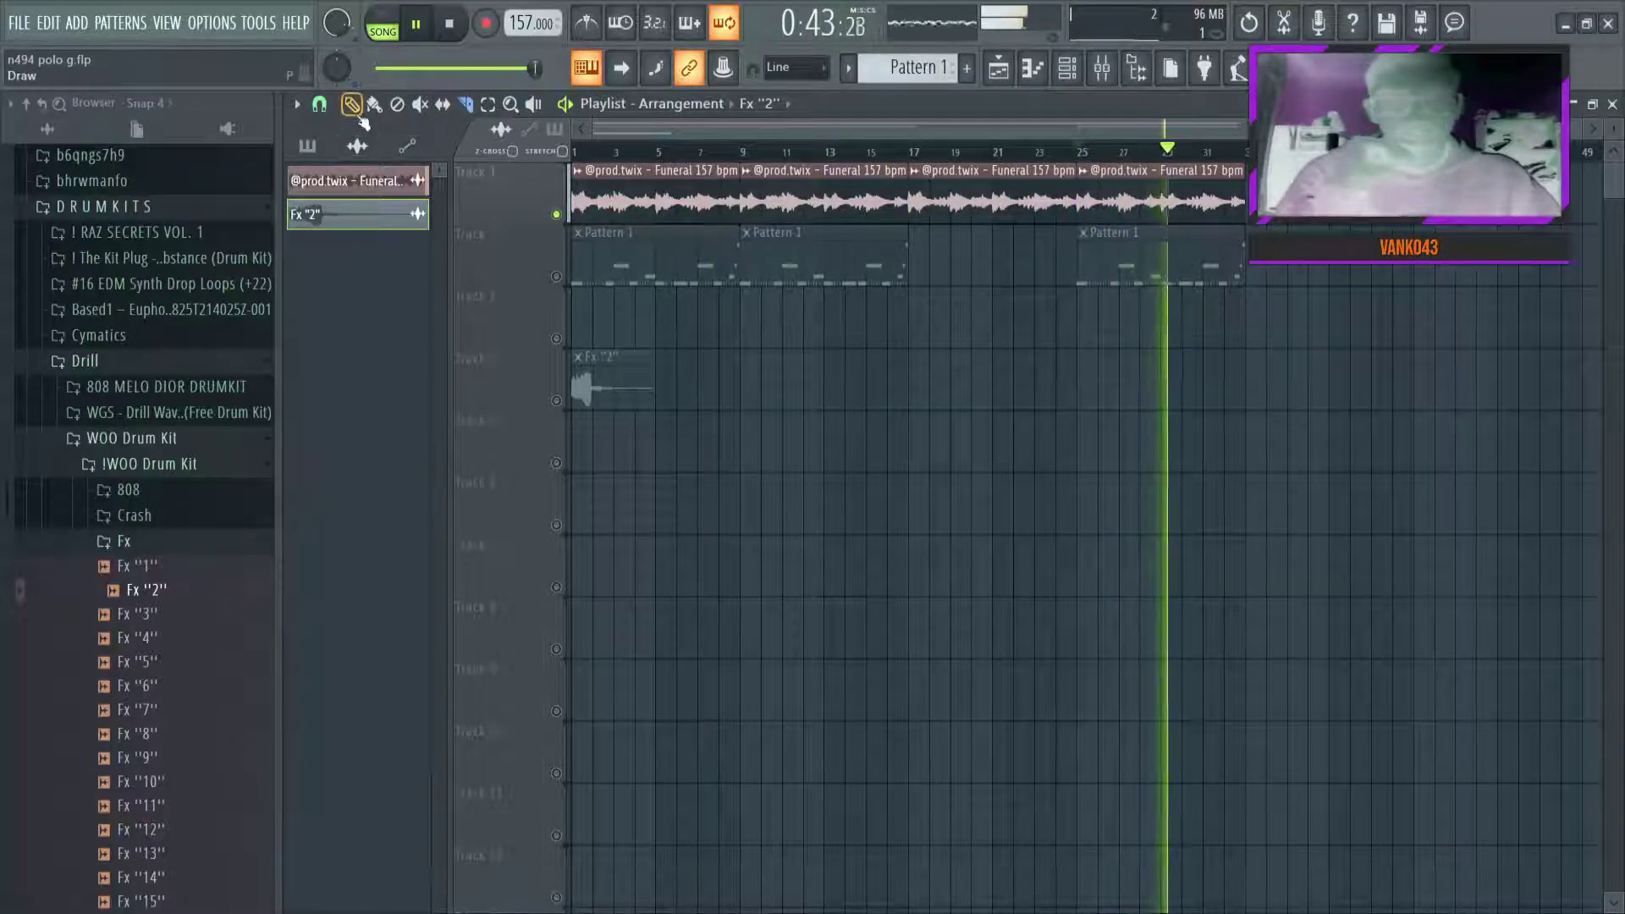
Move the Pattern 1 clips to track 5 and the Fx "2" clip to track 7, then unsolo track 1 and stop playback
left_click_drag(1228, 261, 439, 377)
key("shift+Down")
key("shift+Down")
key("shift+Down")
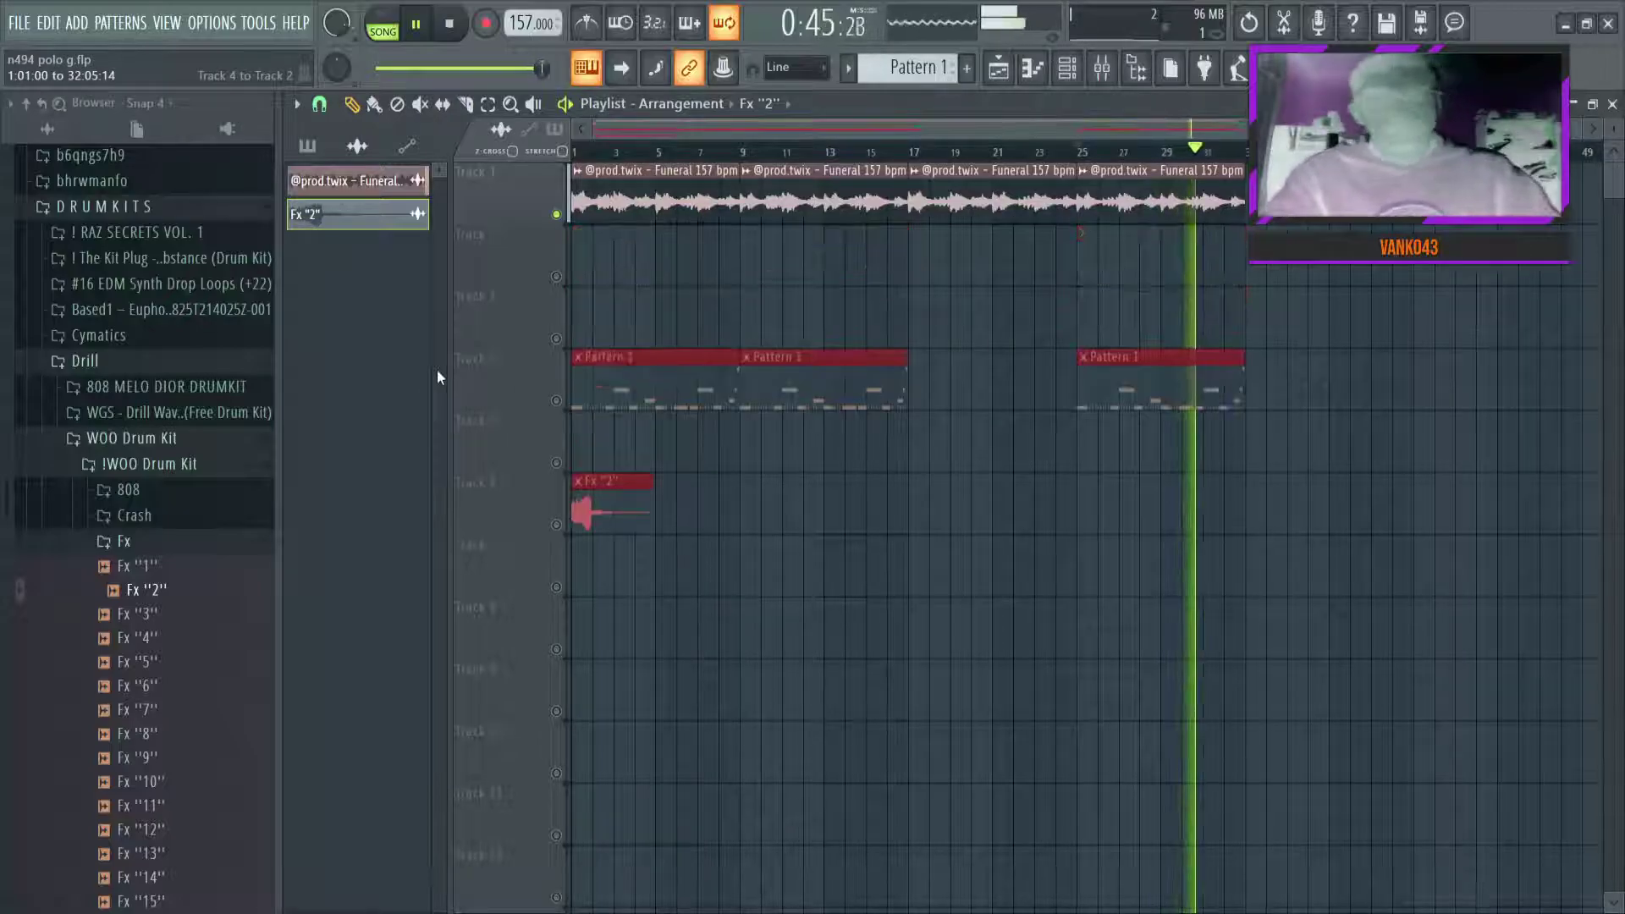
right_click(556, 215)
key("space")
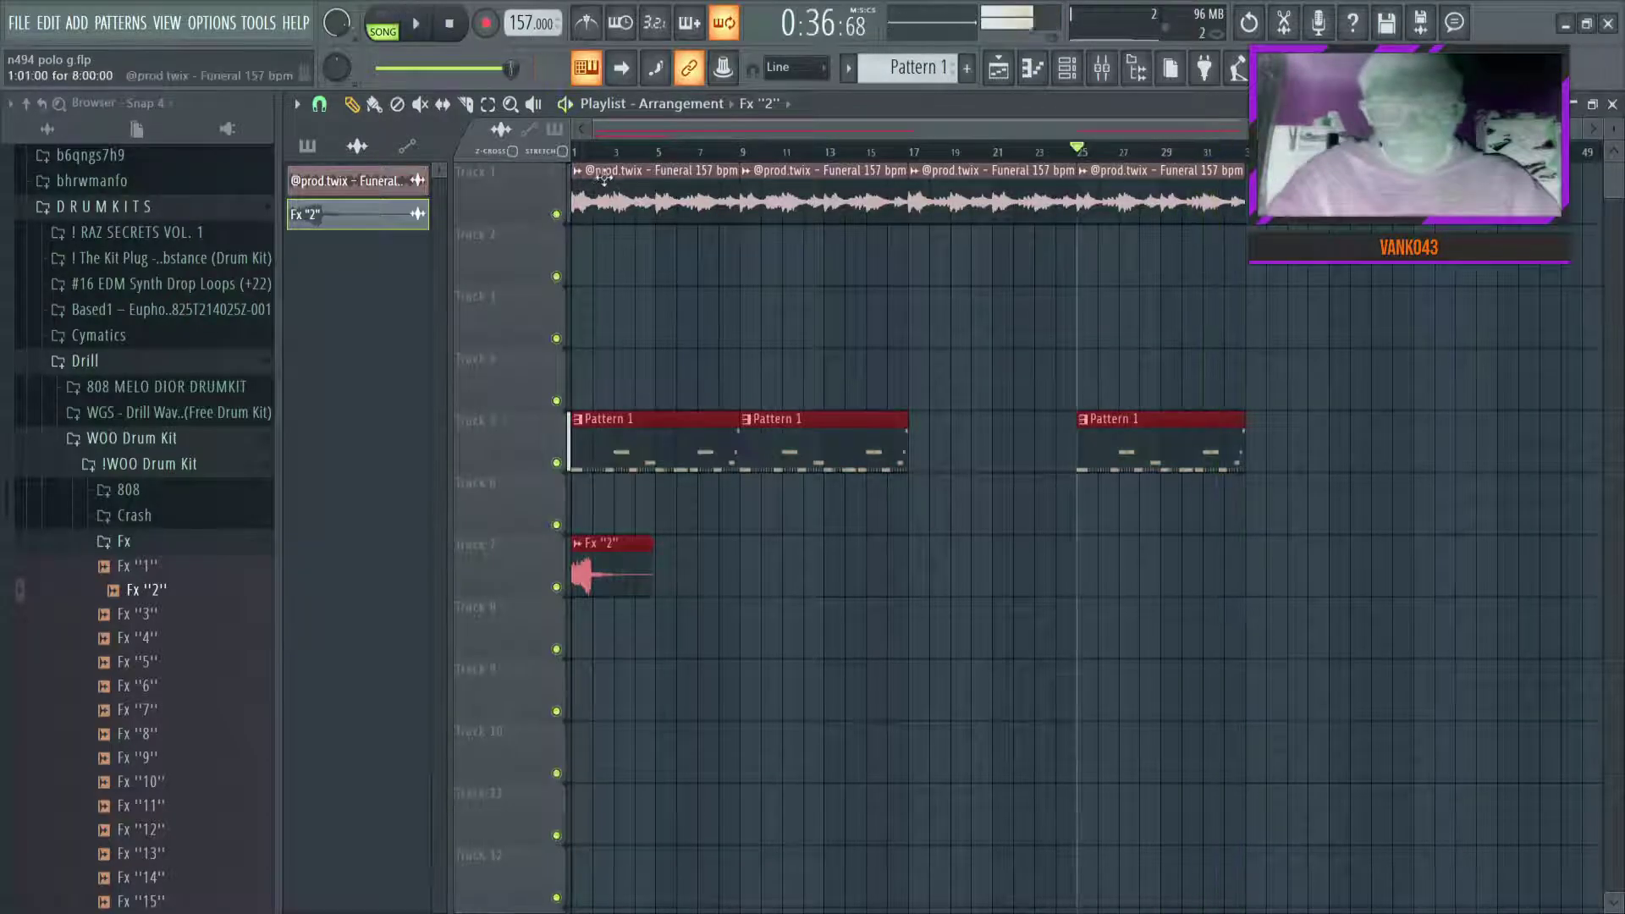
Put the Funeral loop sections from bars 1, 9 and 17 on tracks 4, 3 and 2, and move the last section to bar 1 on track 1
left_click_drag(595, 179, 593, 367)
left_click_drag(783, 267, 800, 318)
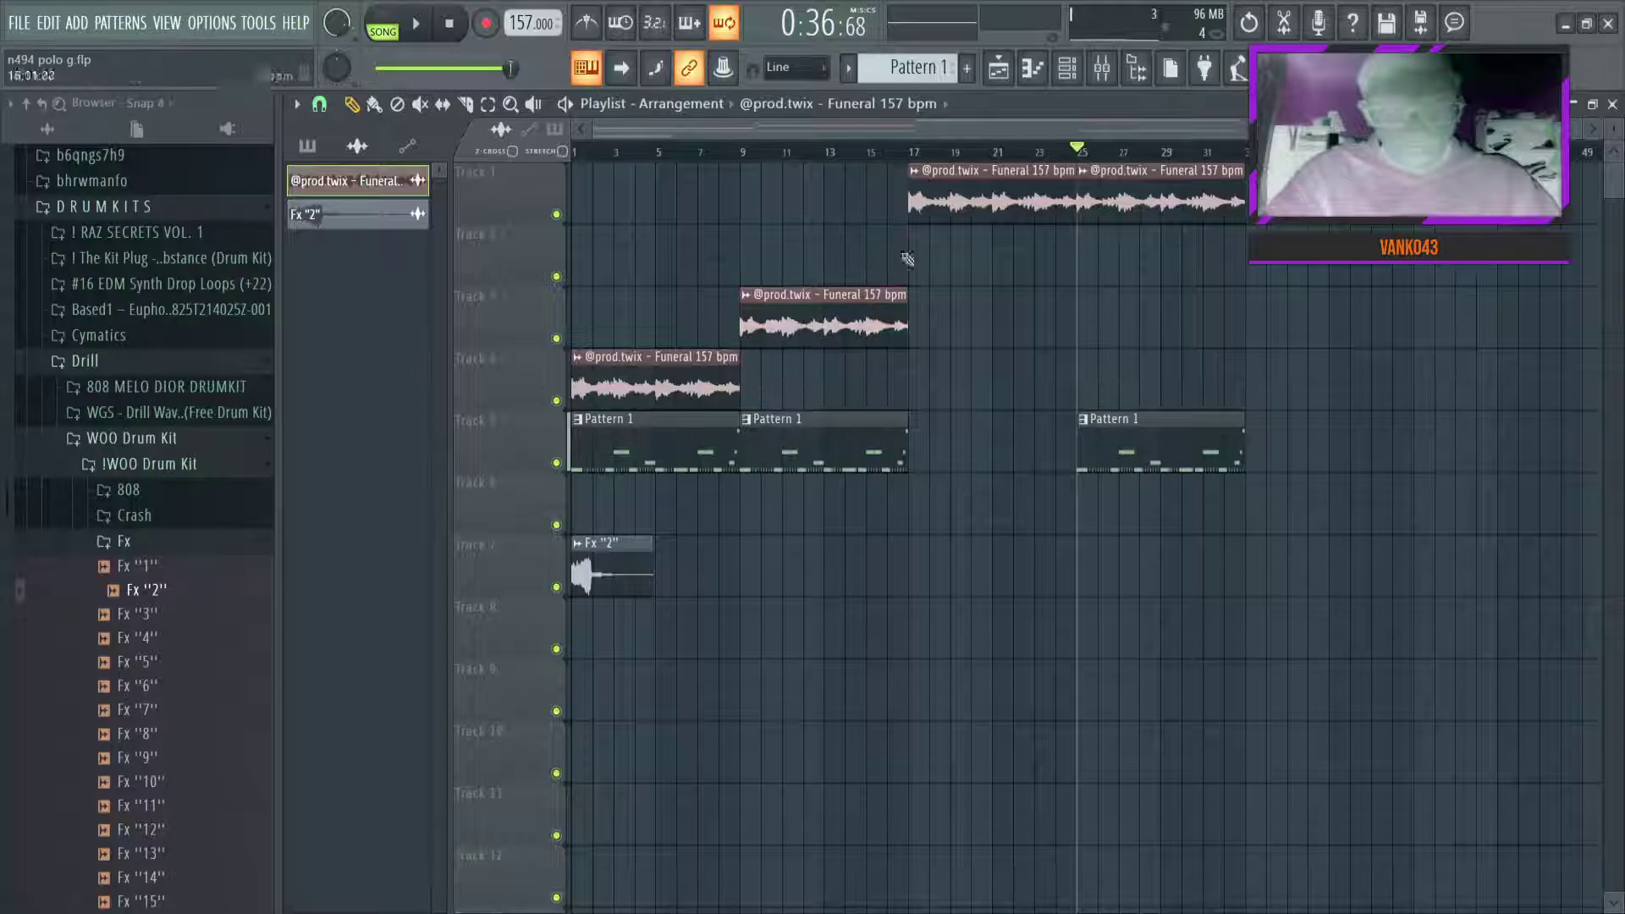
left_click_drag(959, 207, 959, 269)
left_click_drag(1125, 193, 536, 243)
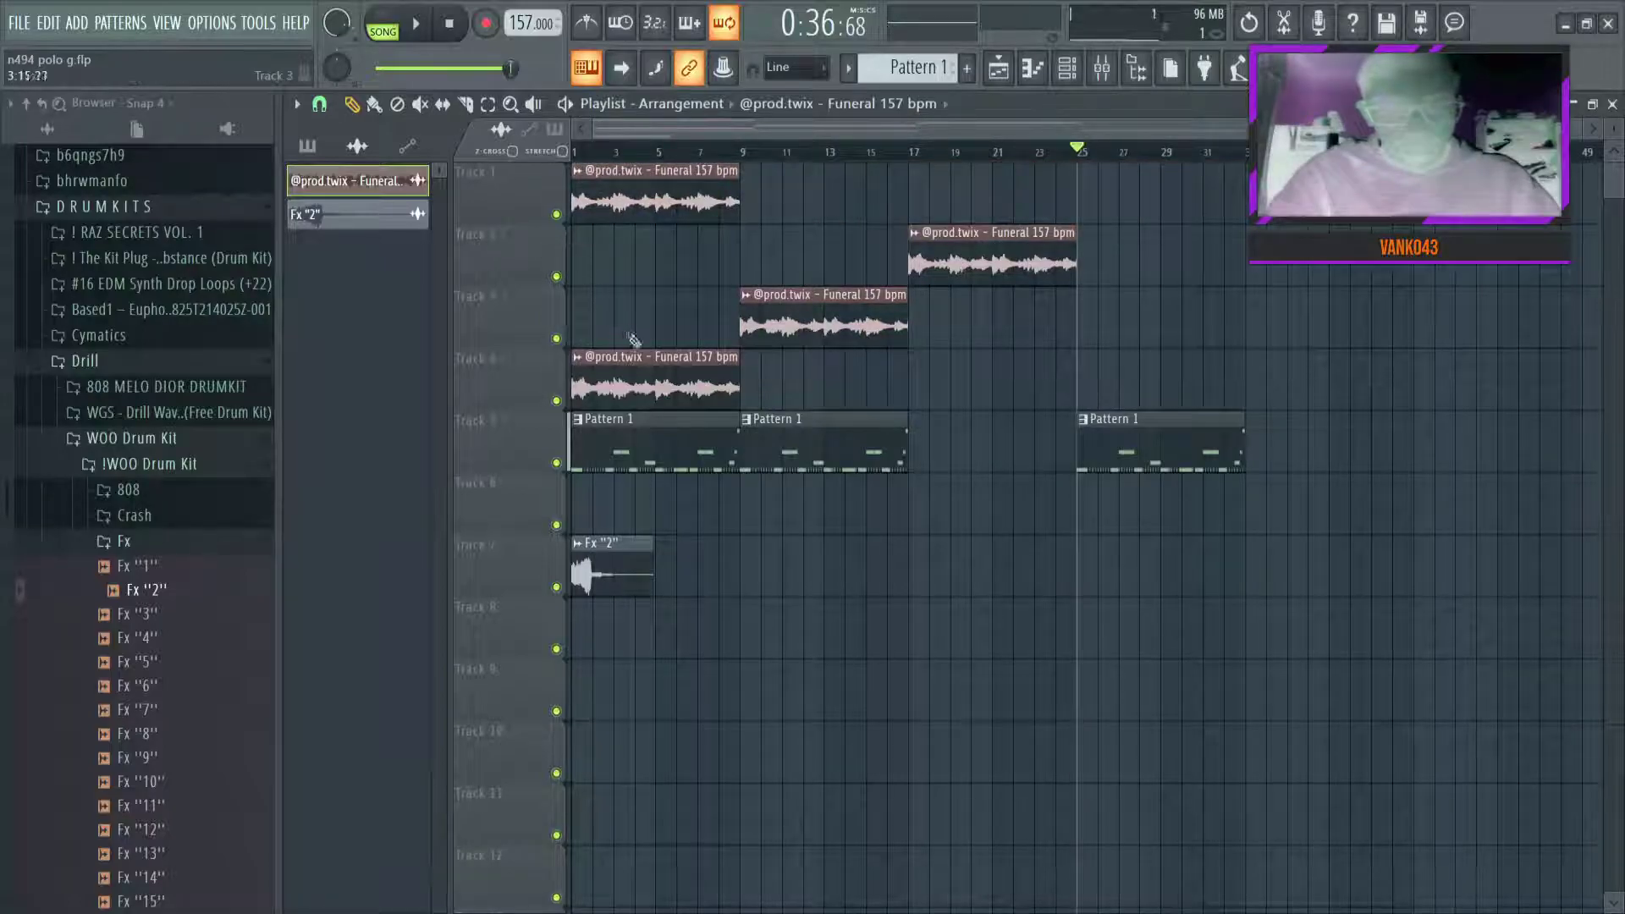
Move the loop sections on tracks 4, 2 and 1 to bars 17, 25 and 33, and place another section at bar 1 on track 1
left_click_drag(650, 368, 979, 369)
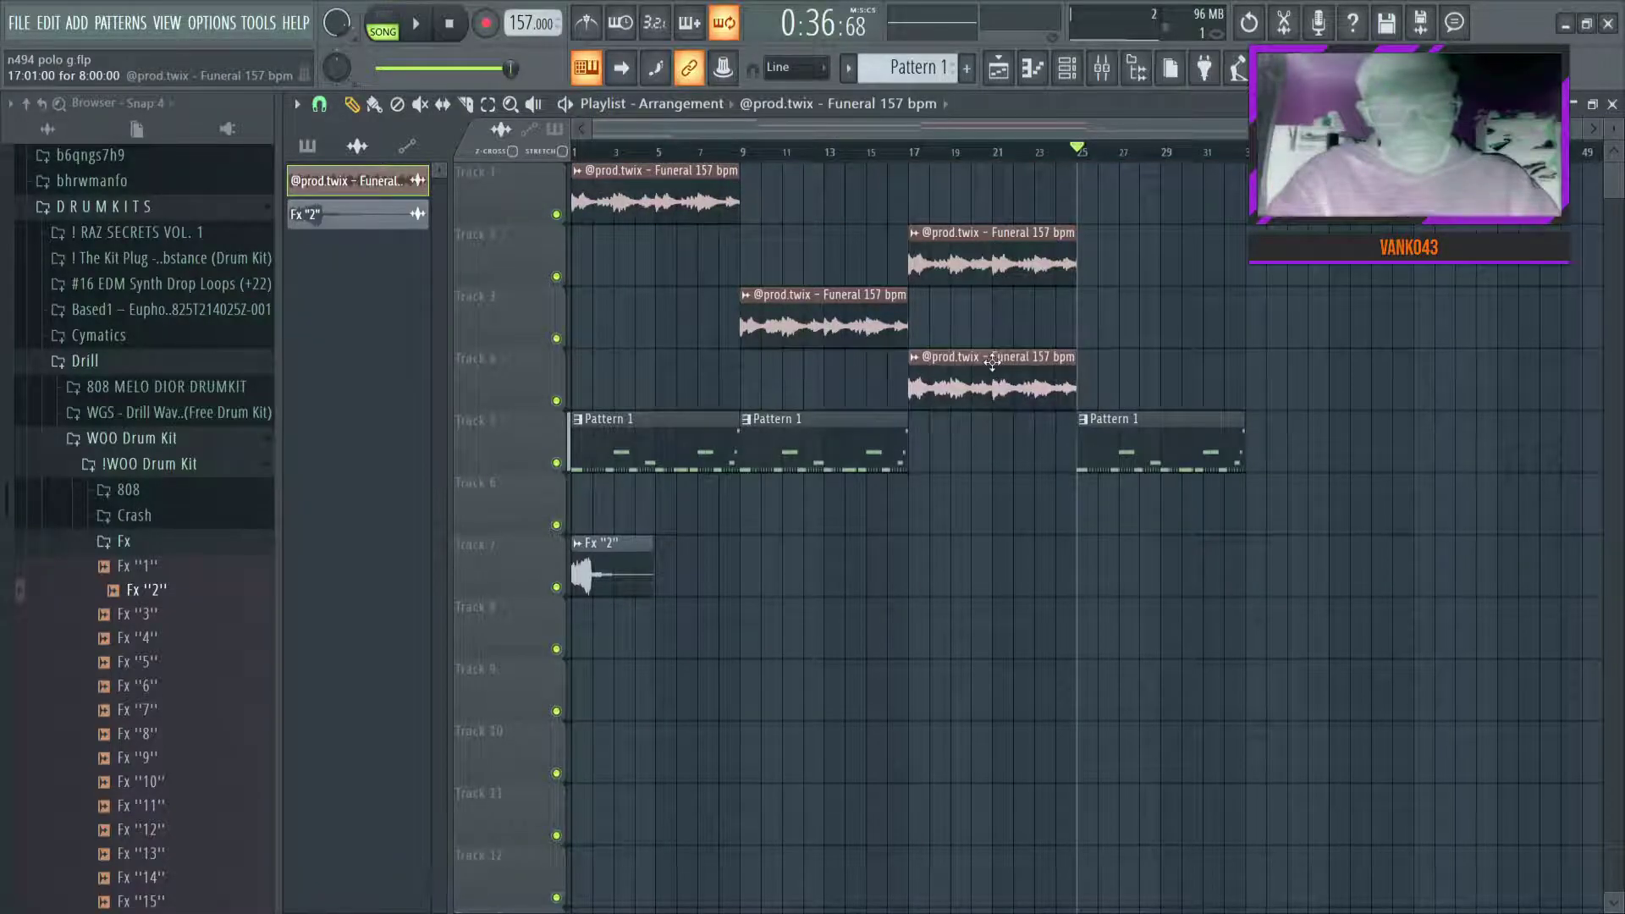
left_click_drag(1021, 264, 1143, 254)
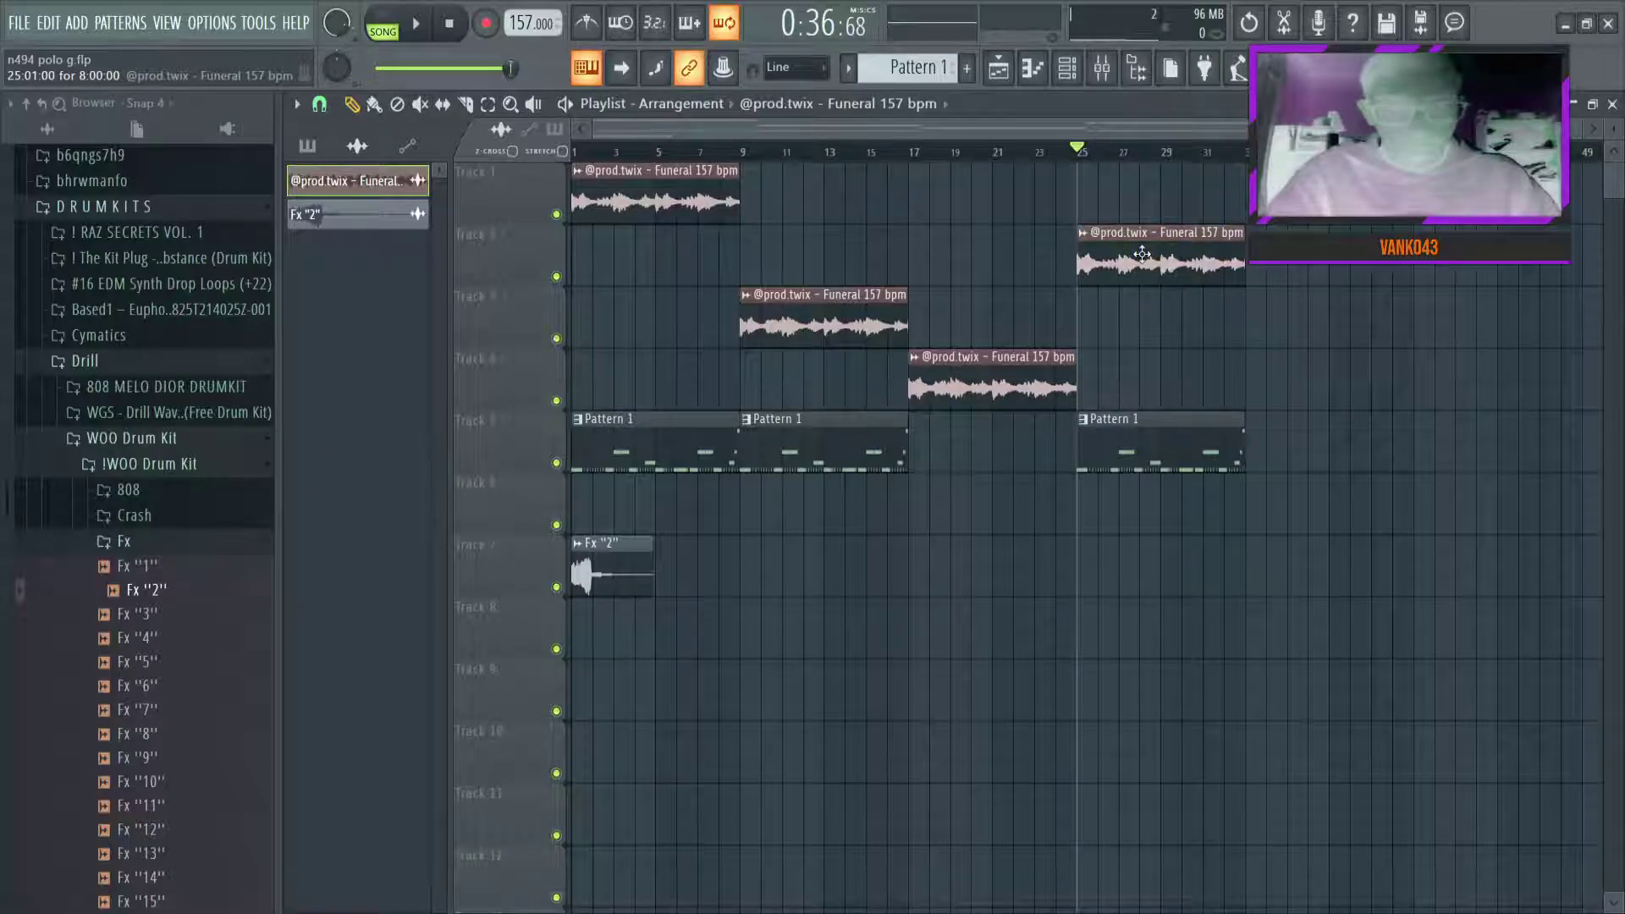
left_click_drag(663, 208, 1240, 170)
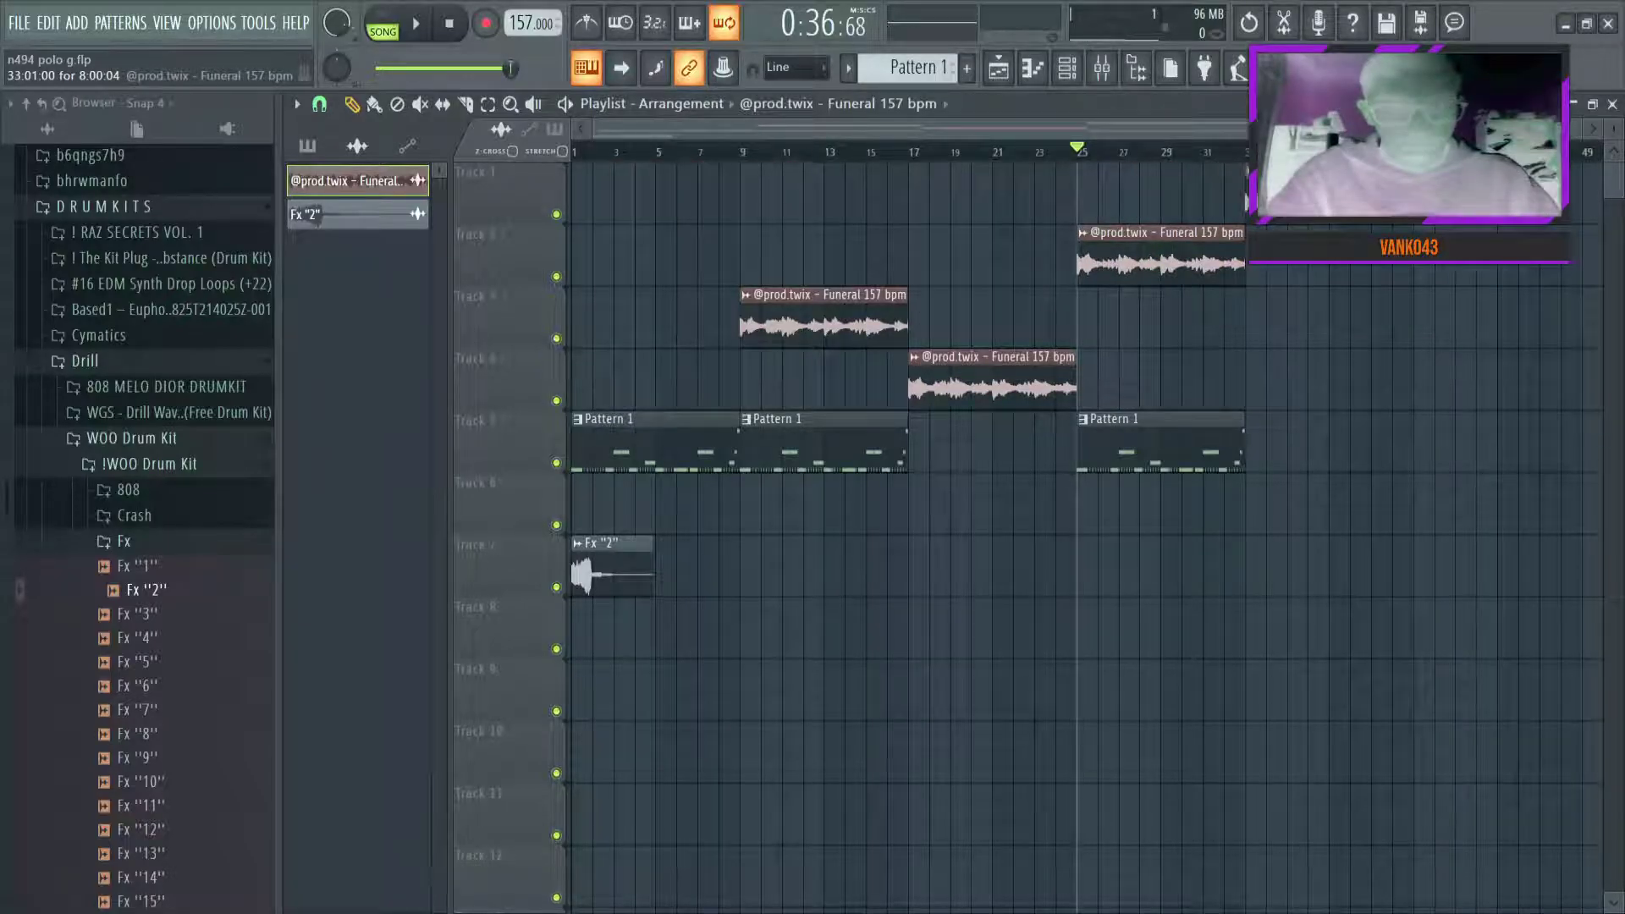
left_click_drag(791, 179, 626, 200)
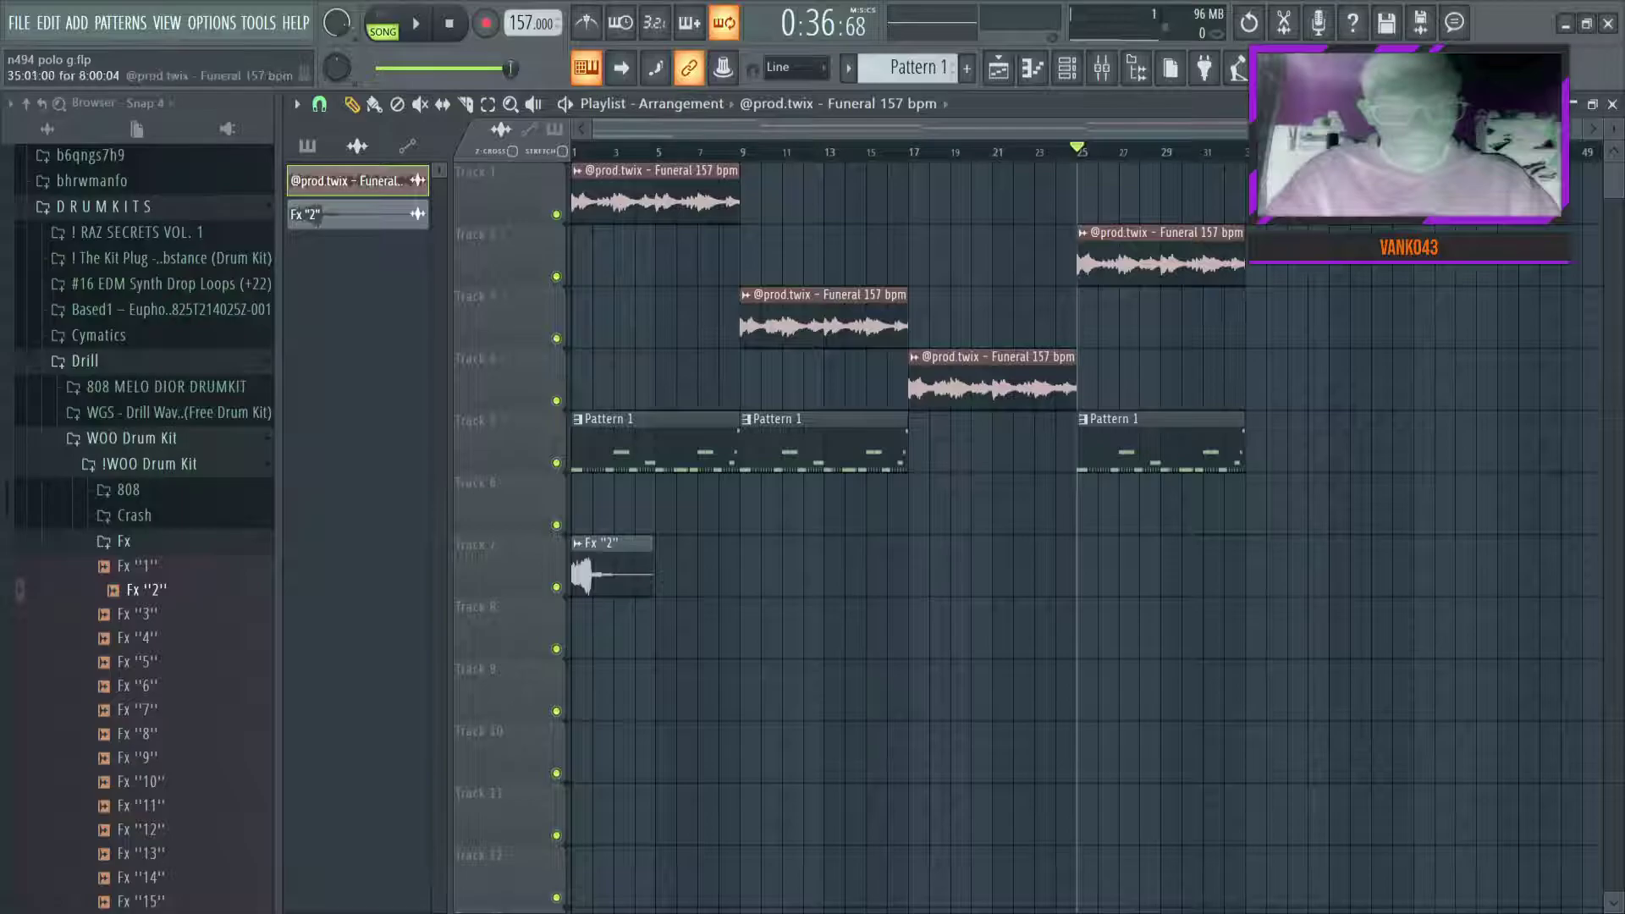
Replace the Pattern 1 clips with a pattern split by channel, placed at bar 9 on tracks 6 to 12
right_click(652, 449)
right_click(821, 448)
right_click(1176, 457)
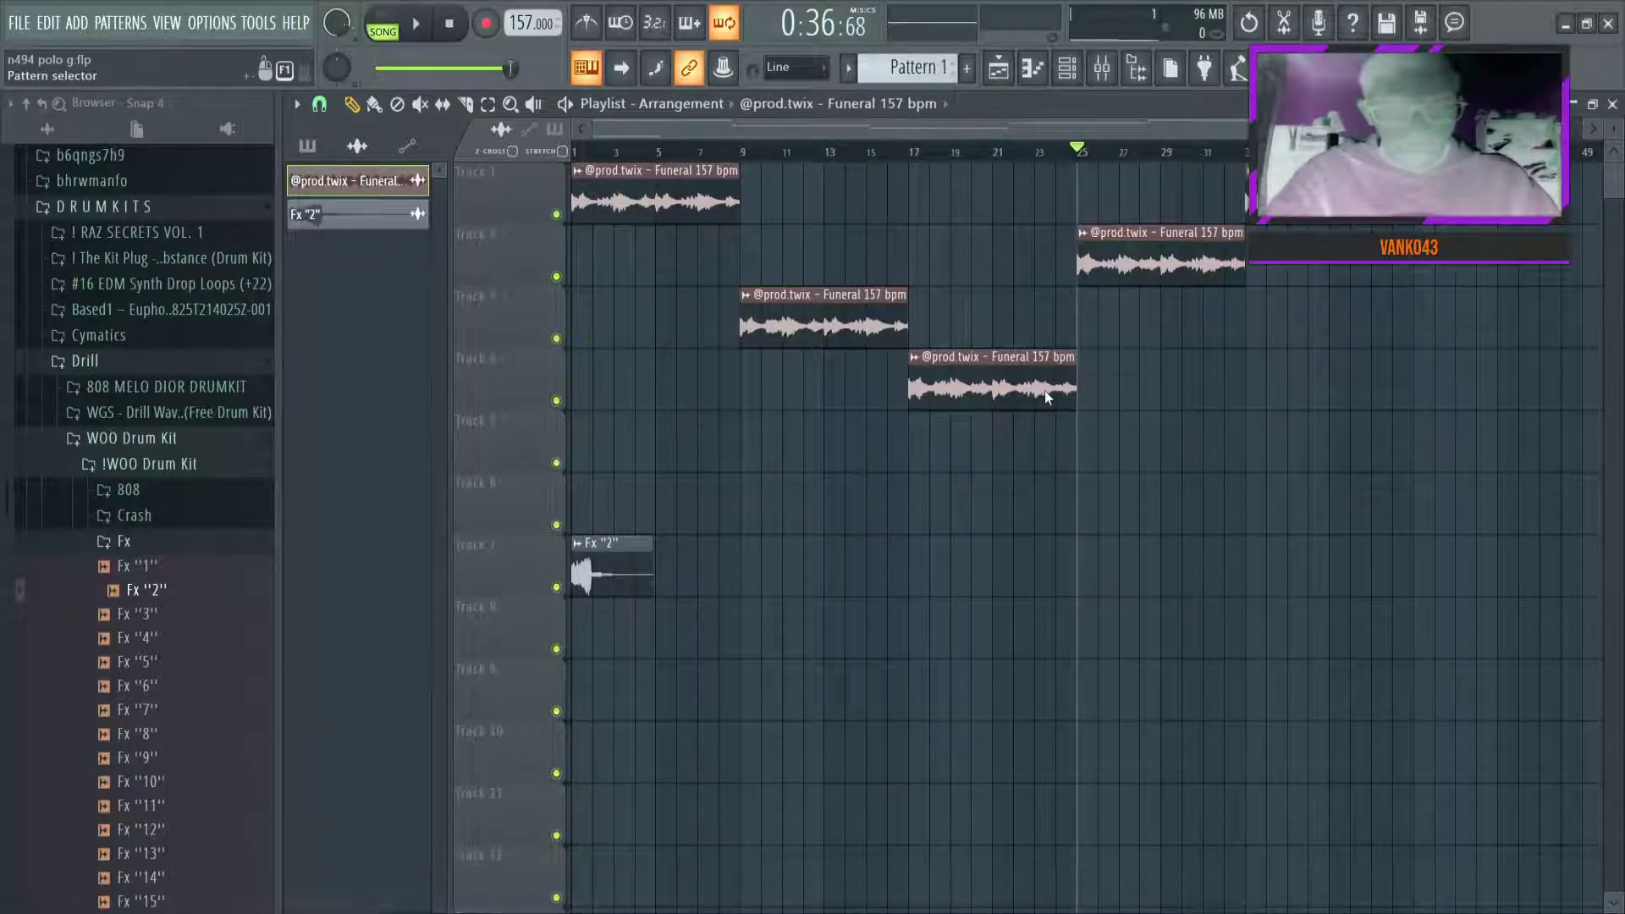
left_click_drag(389, 216, 743, 498)
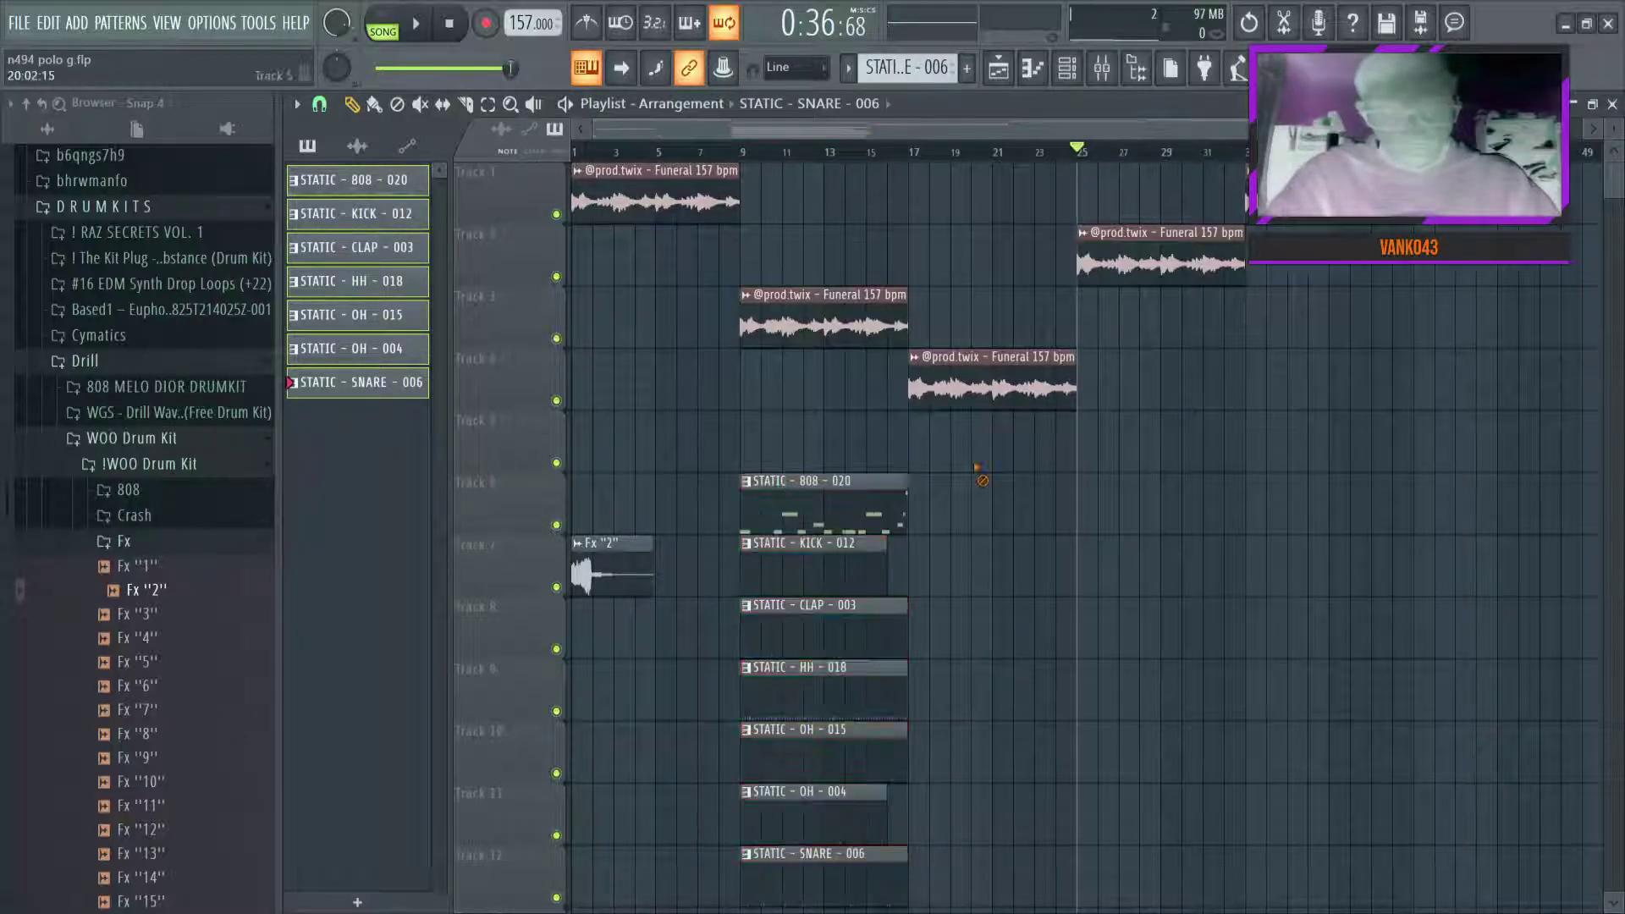
Duplicate all the drum clips to bar 17 and delete the 808 and kick clips at bar 9
scroll(981, 474, "down", 2)
left_click_drag(890, 352, 745, 781)
key("ctrl+b")
right_click(808, 440)
right_click(805, 364)
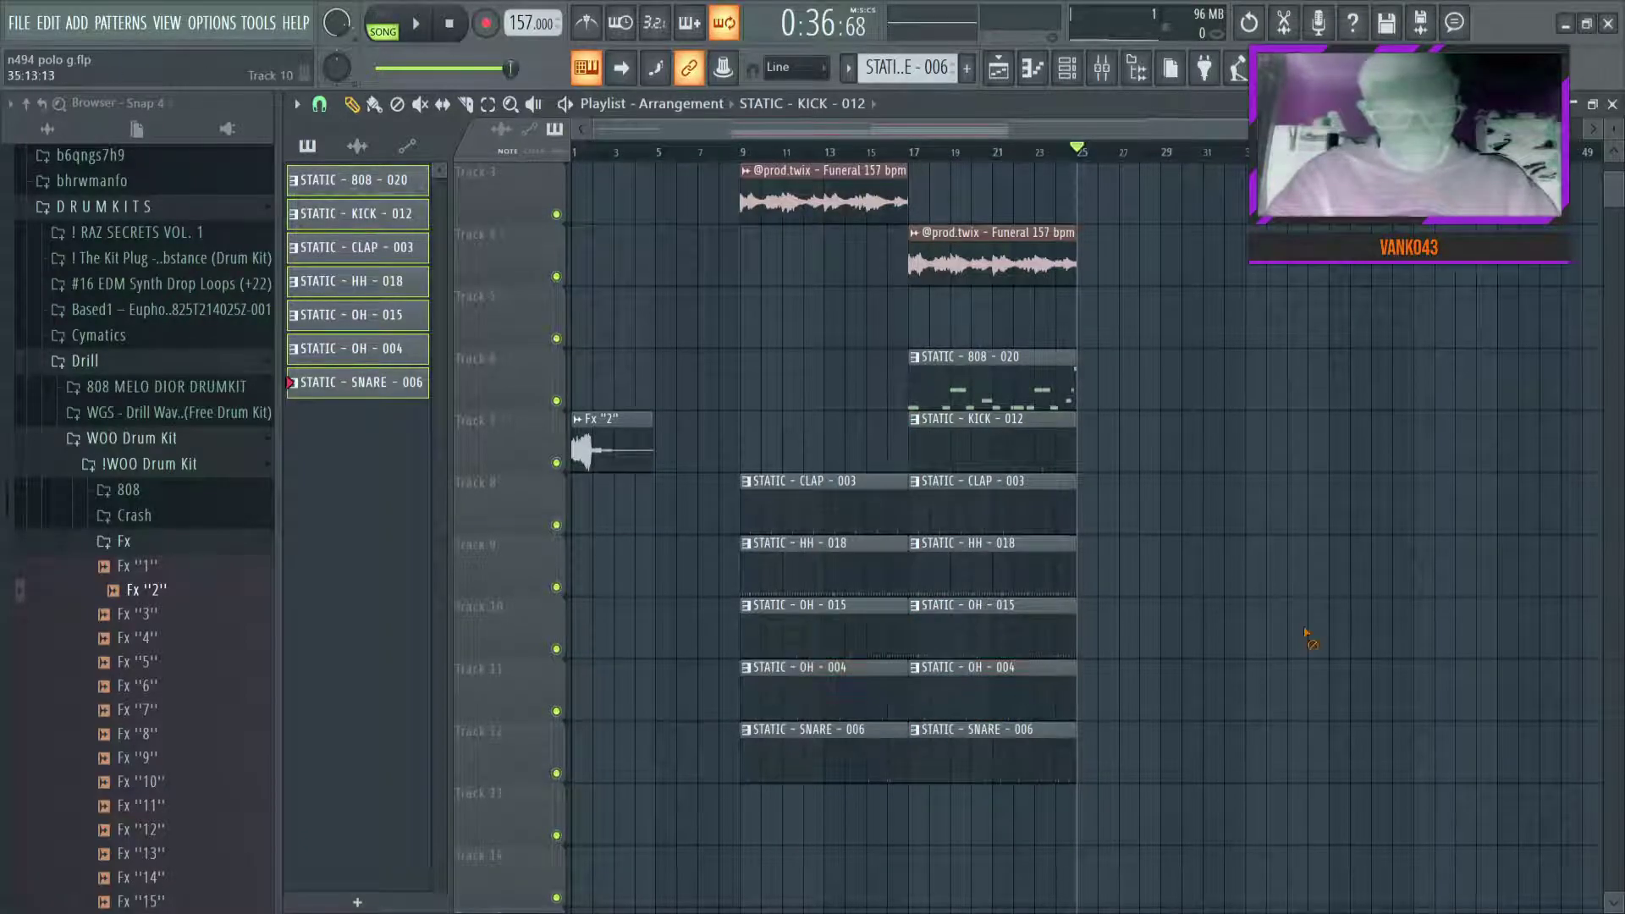
Move the Fx "2" clip to bar 16 on track 5 and delete the snare clip at bar 9 while playing the arrangement
key("space")
left_click_drag(581, 430, 624, 430)
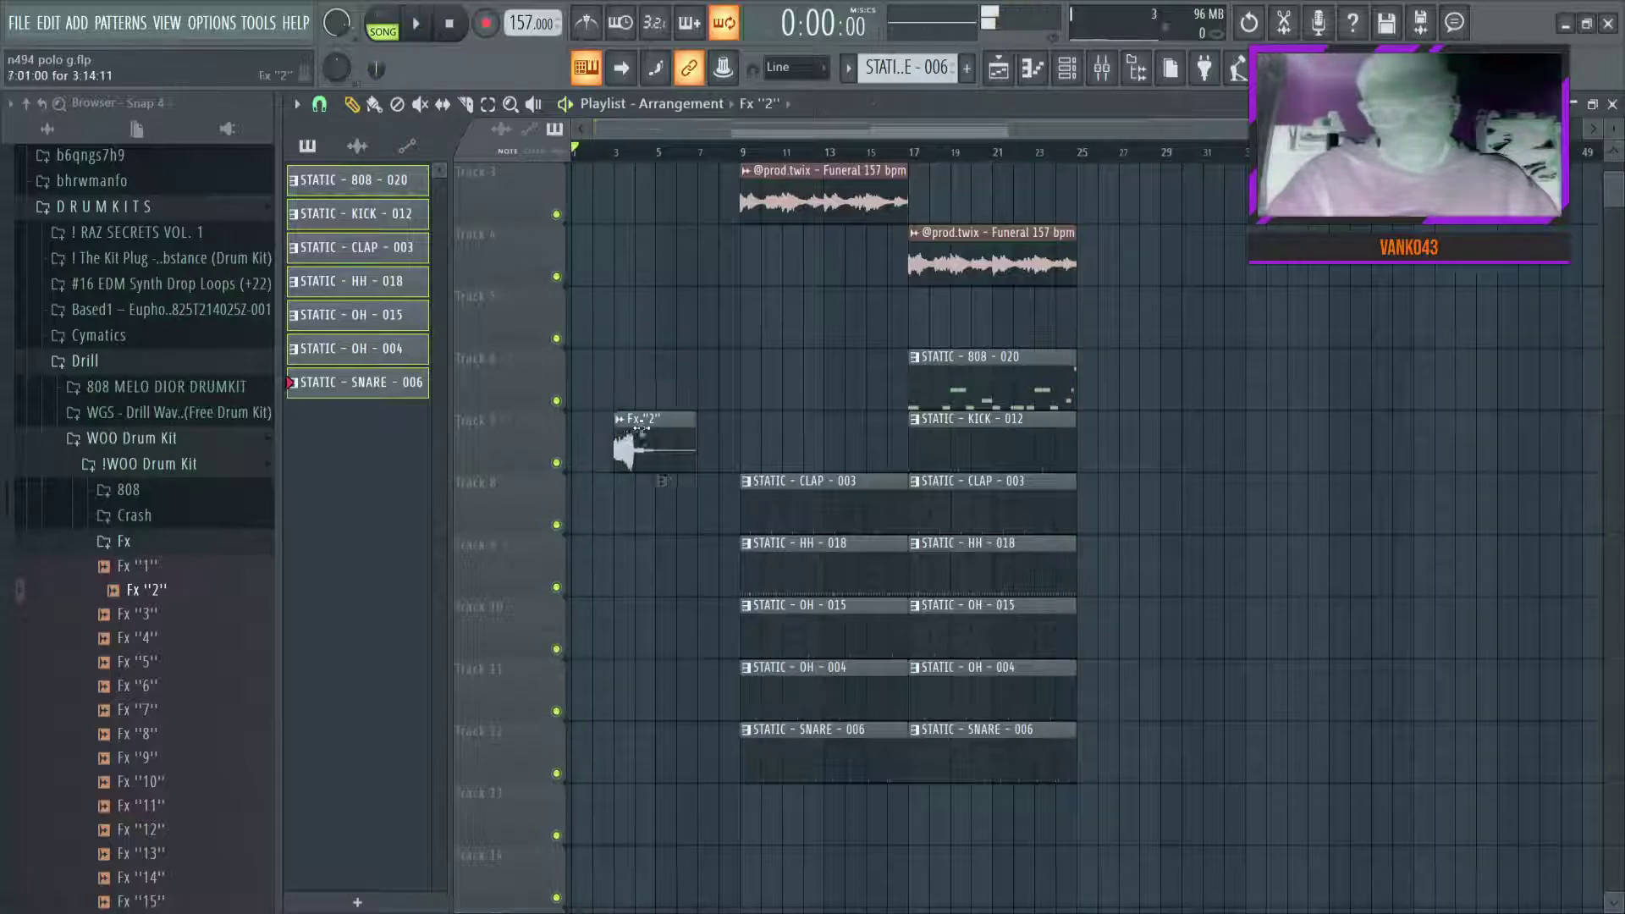
left_click(912, 292)
key("space")
scroll(841, 384, "up", 2)
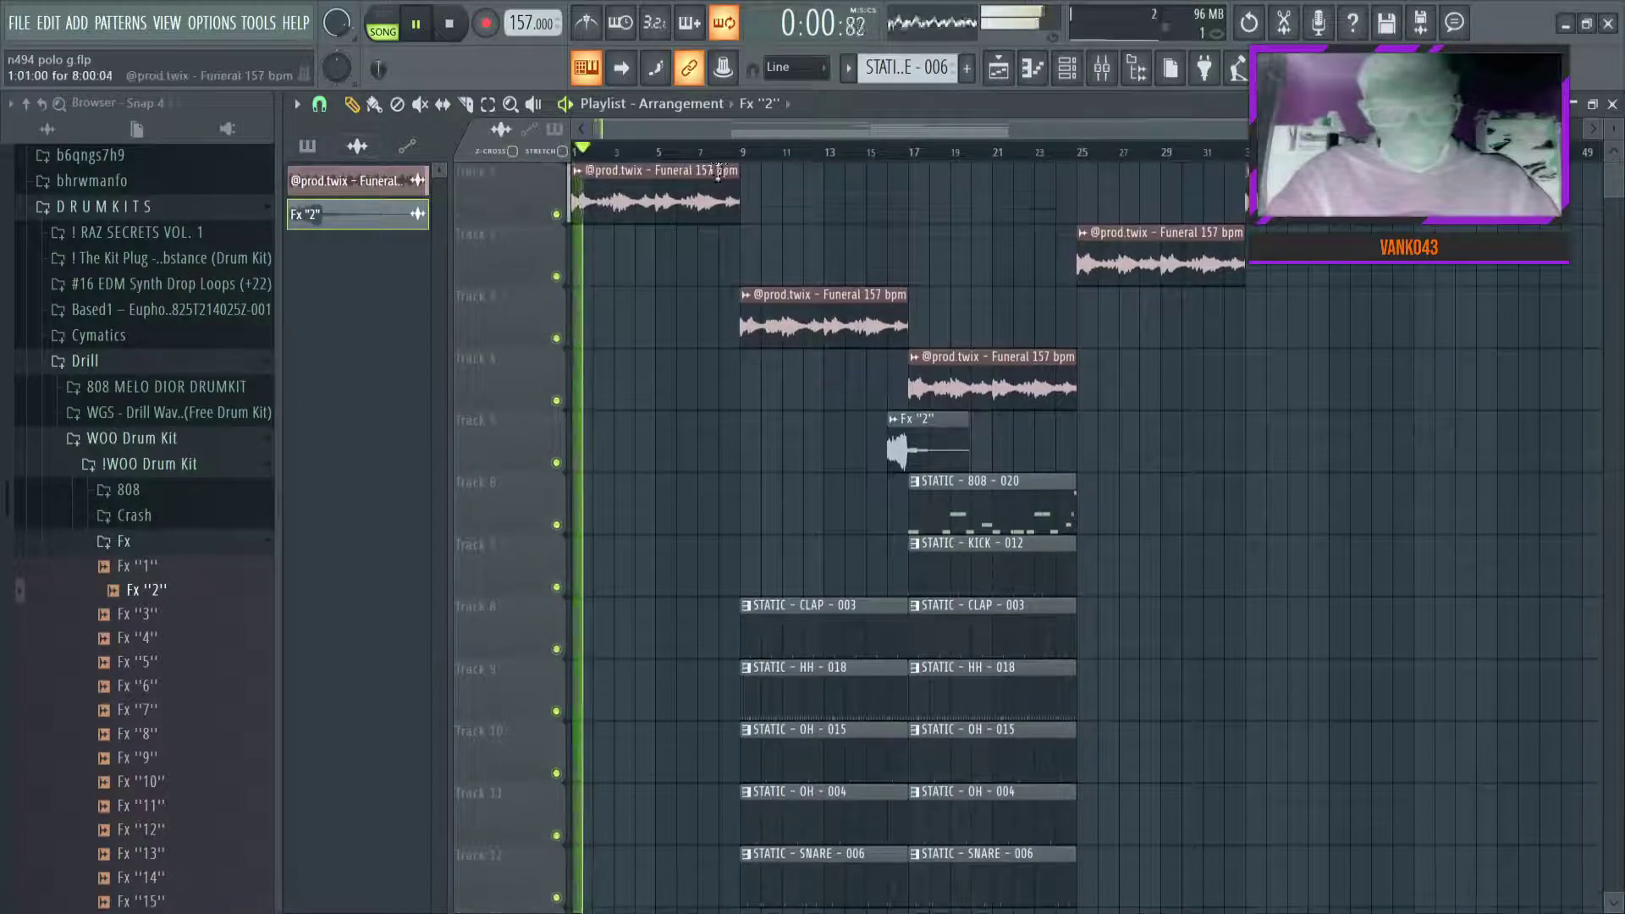
scroll(847, 421, "down", 1)
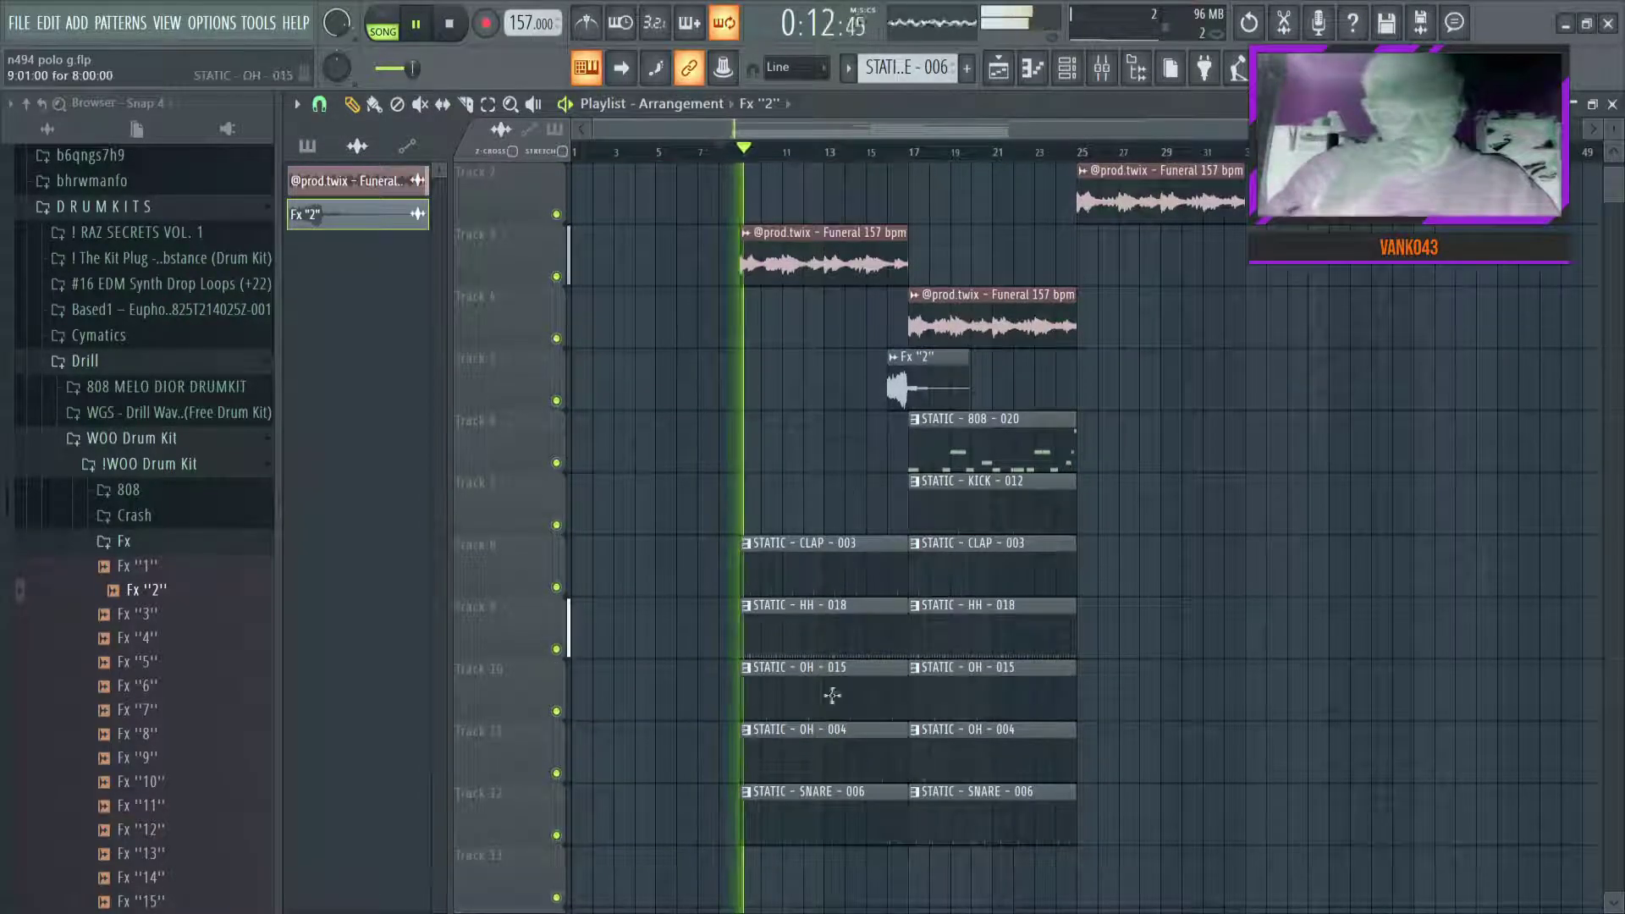
right_click(822, 794)
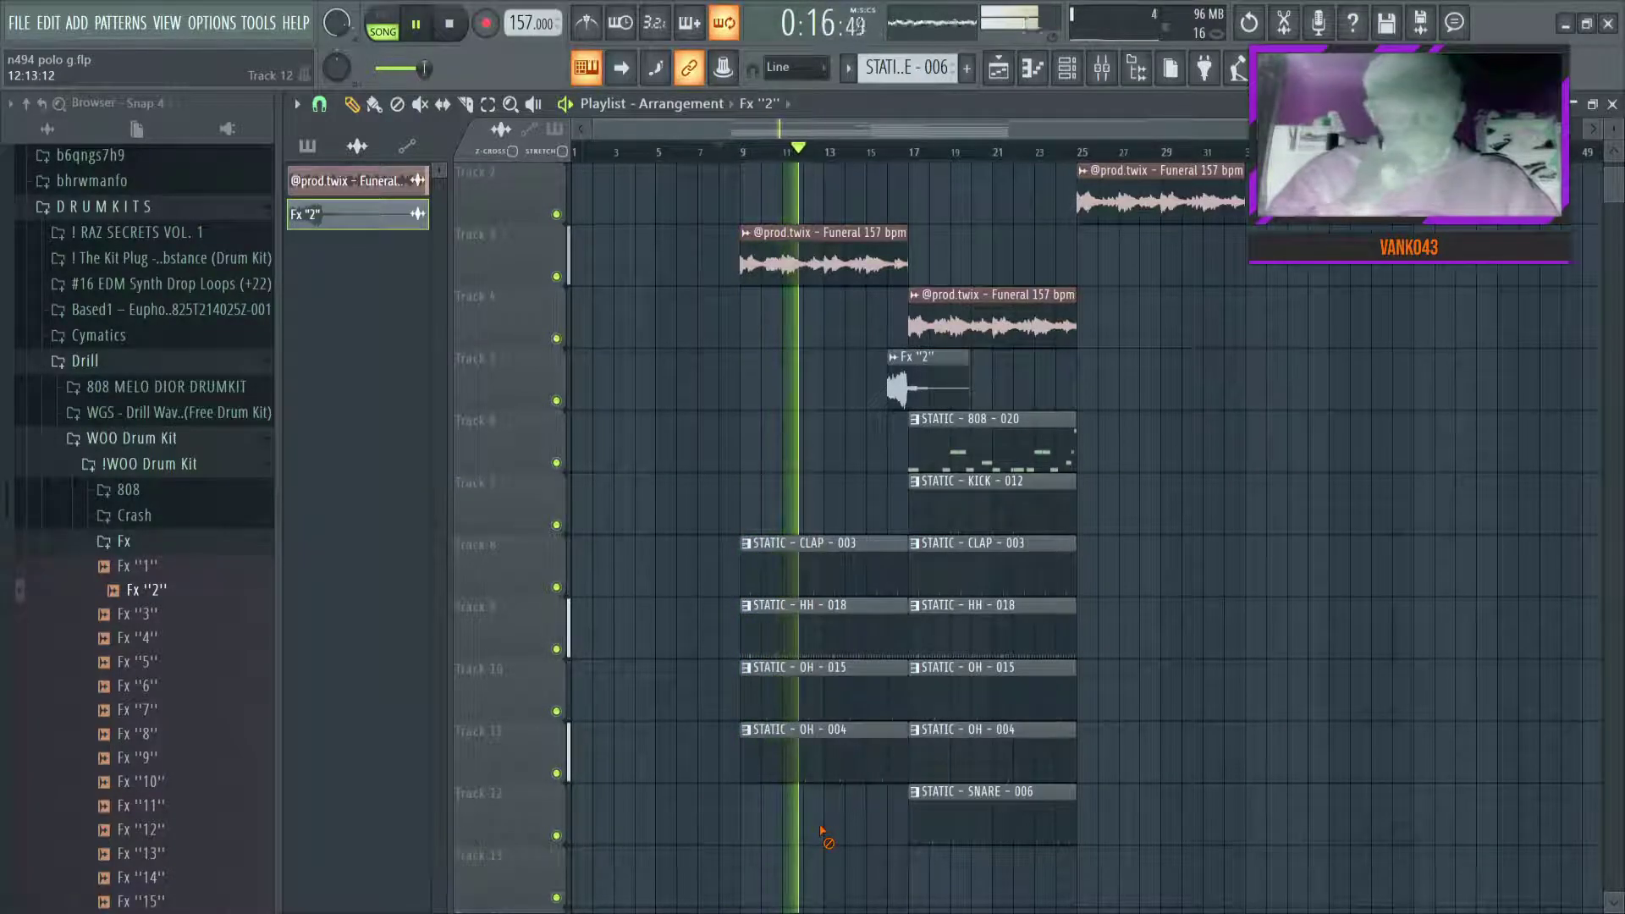
Collapse the Drill sample folders and lower the Fx "2" mixer level to about -6.4 dB
left_click(170, 441)
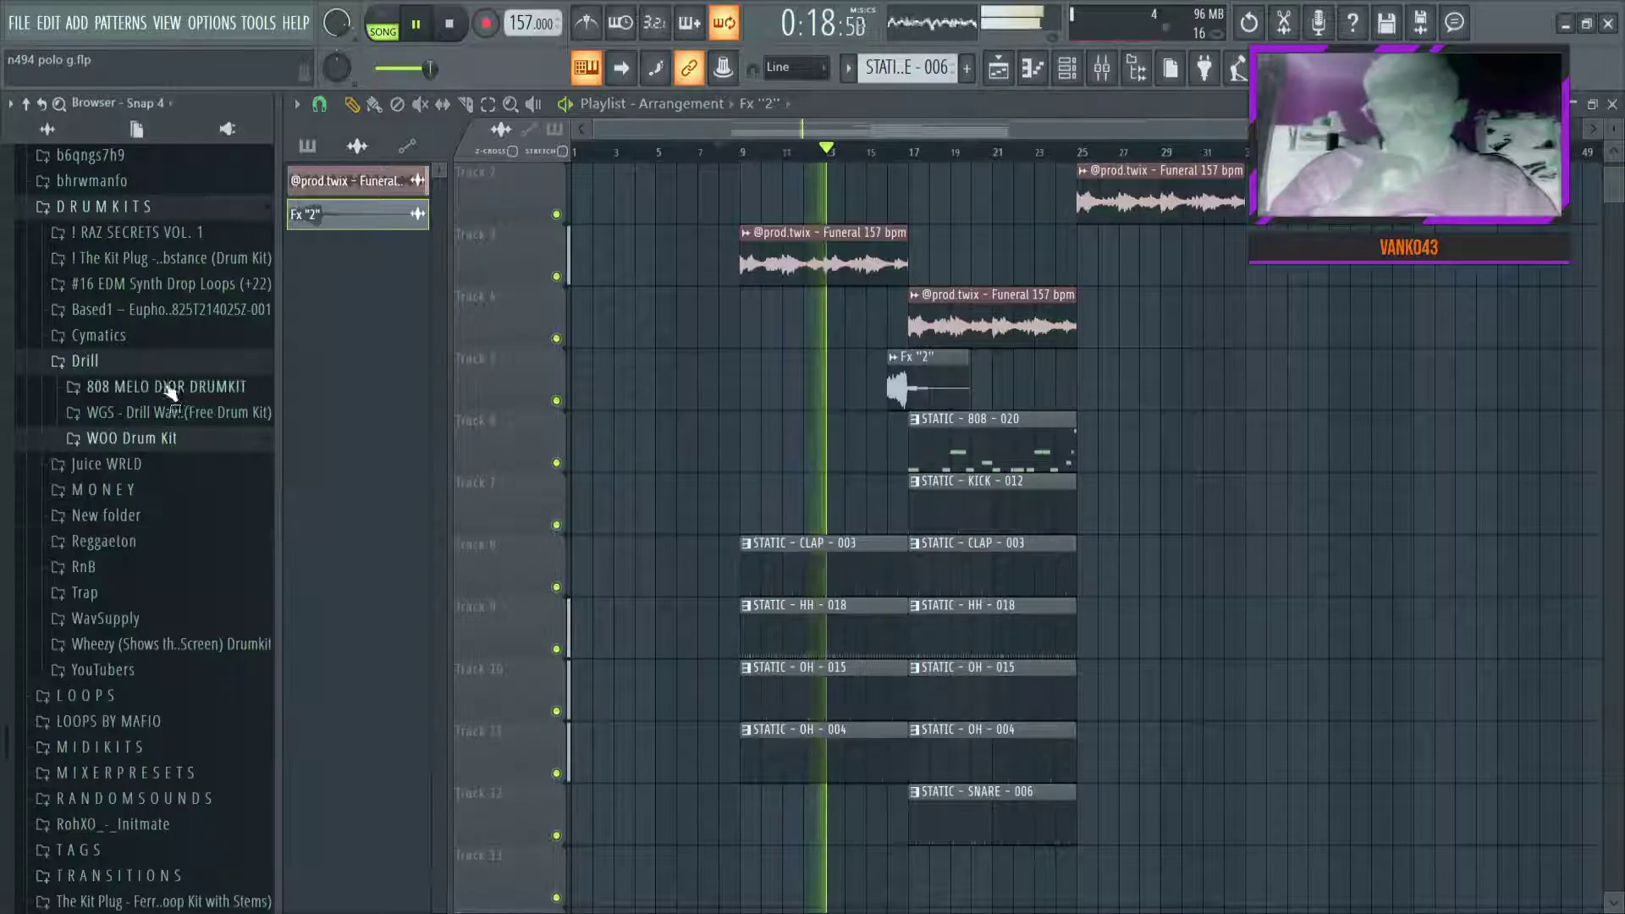
left_click(222, 362)
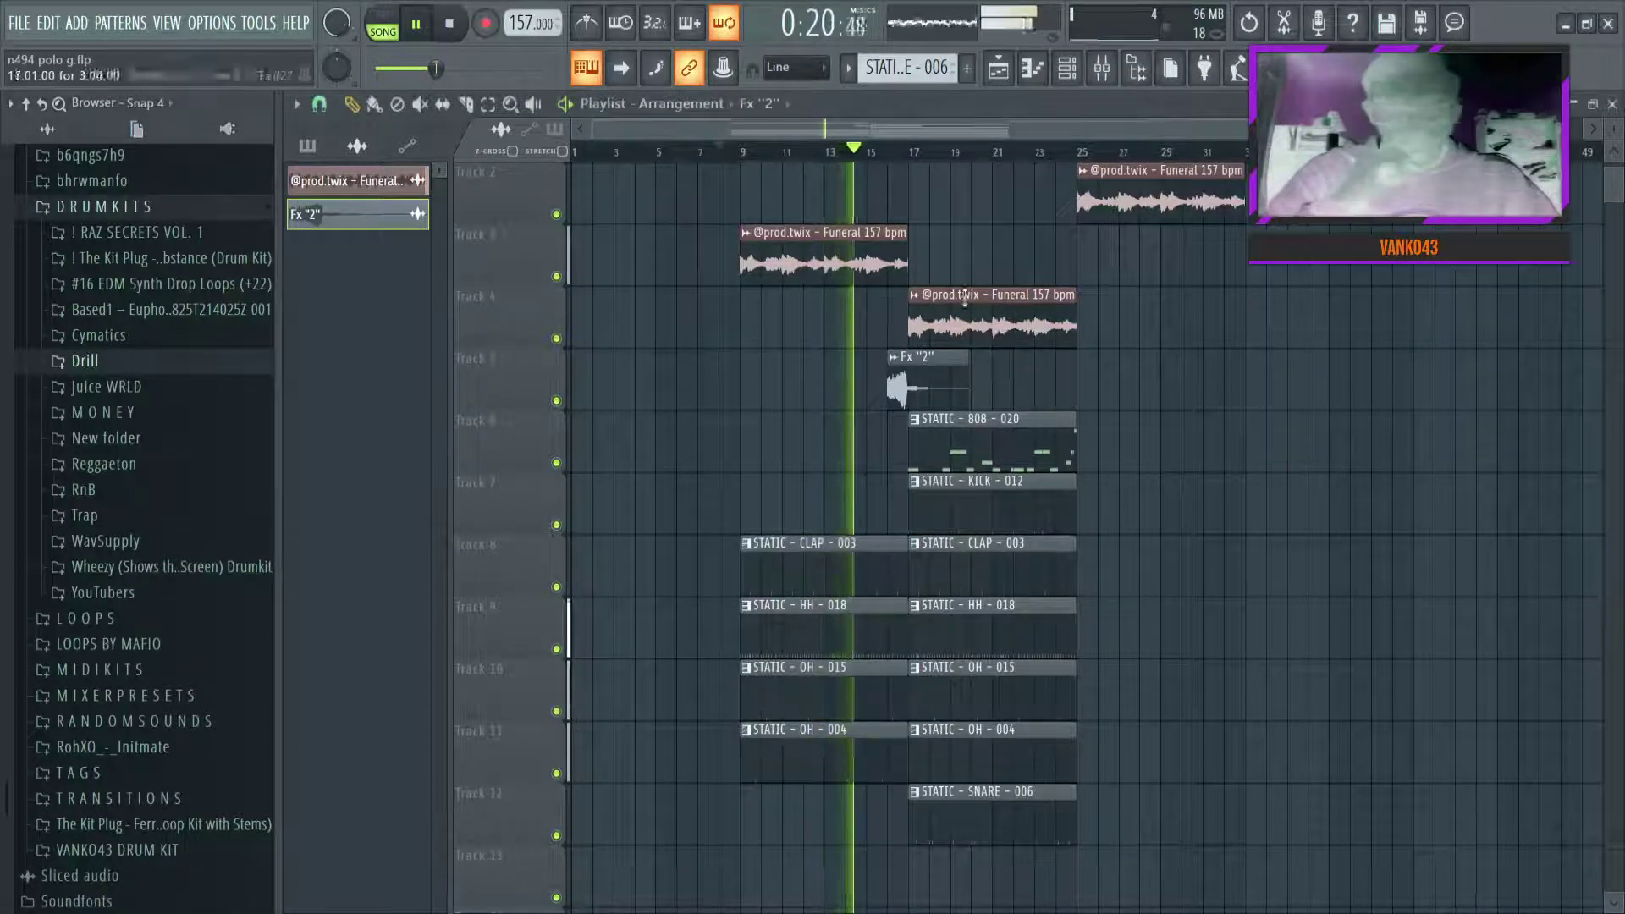
key("F9")
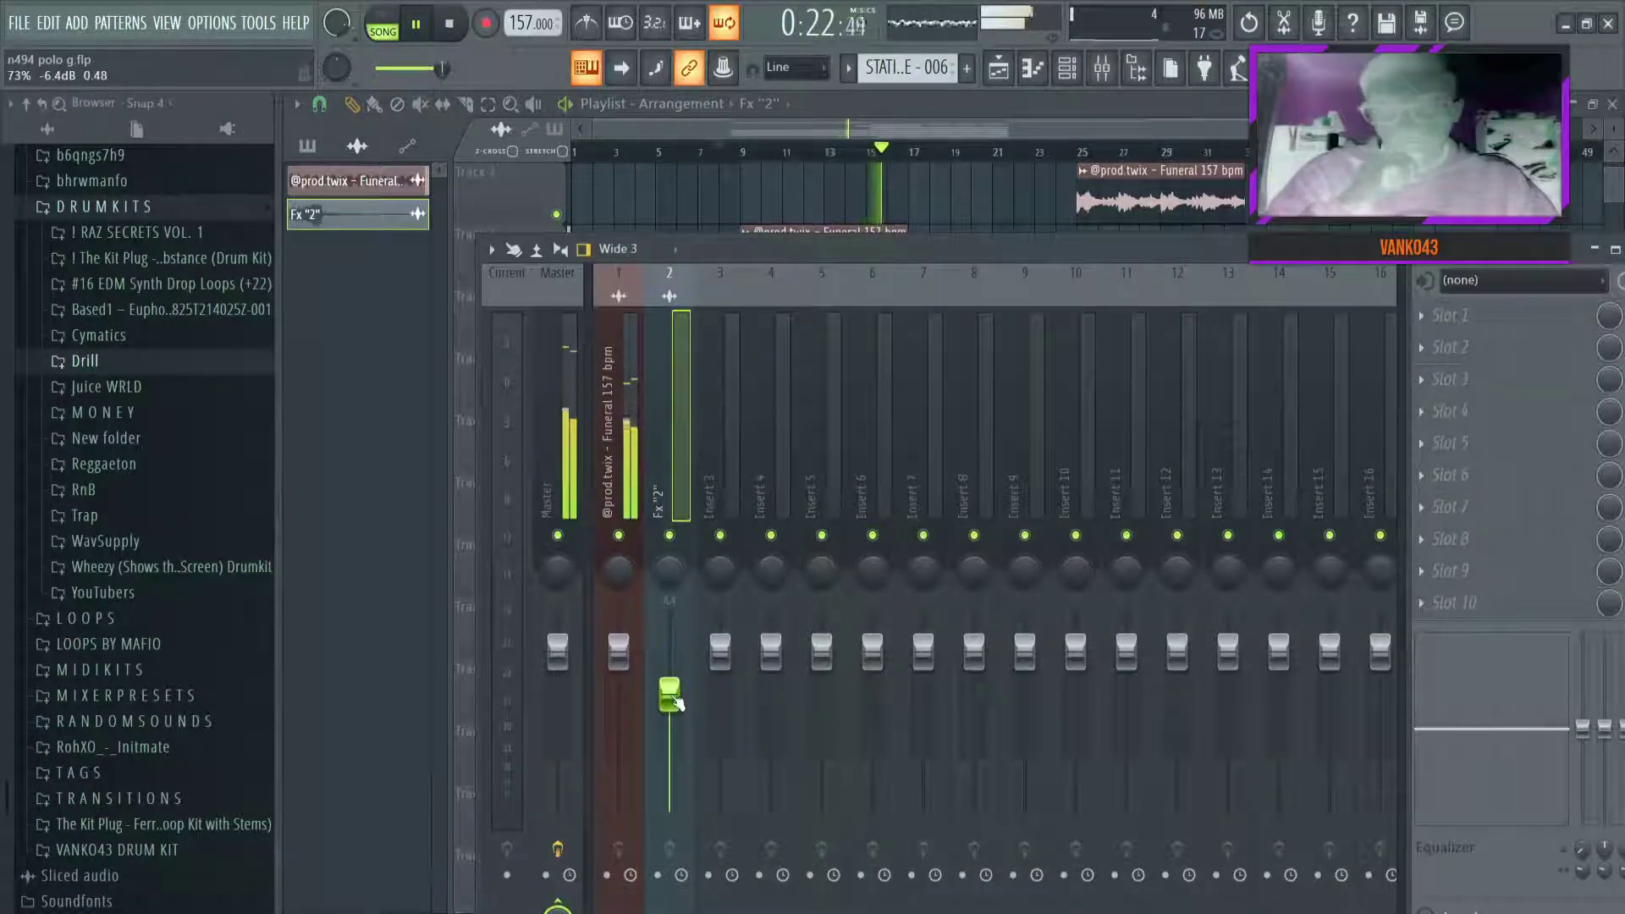
key("F9")
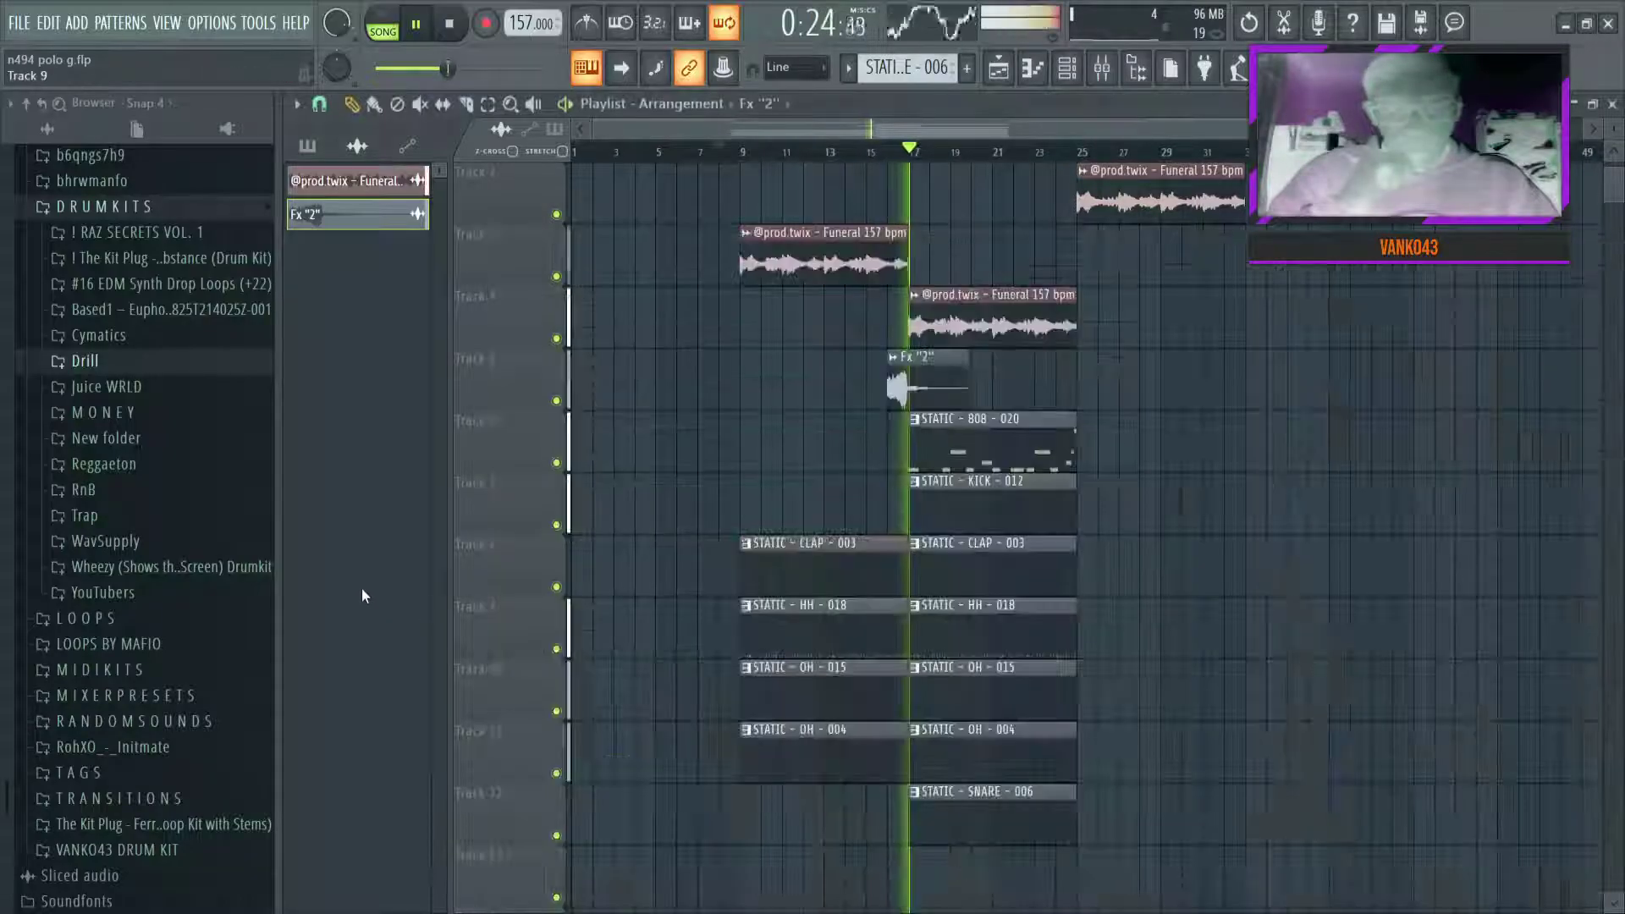
Trim the start of the kick clip to bar 21 and play from around bar 32
mouse_move(965, 503)
left_mouse_down()
mouse_move(1112, 513)
mouse_move(965, 512)
mouse_move(1023, 512)
mouse_move(969, 513)
mouse_move(993, 513)
left_mouse_up()
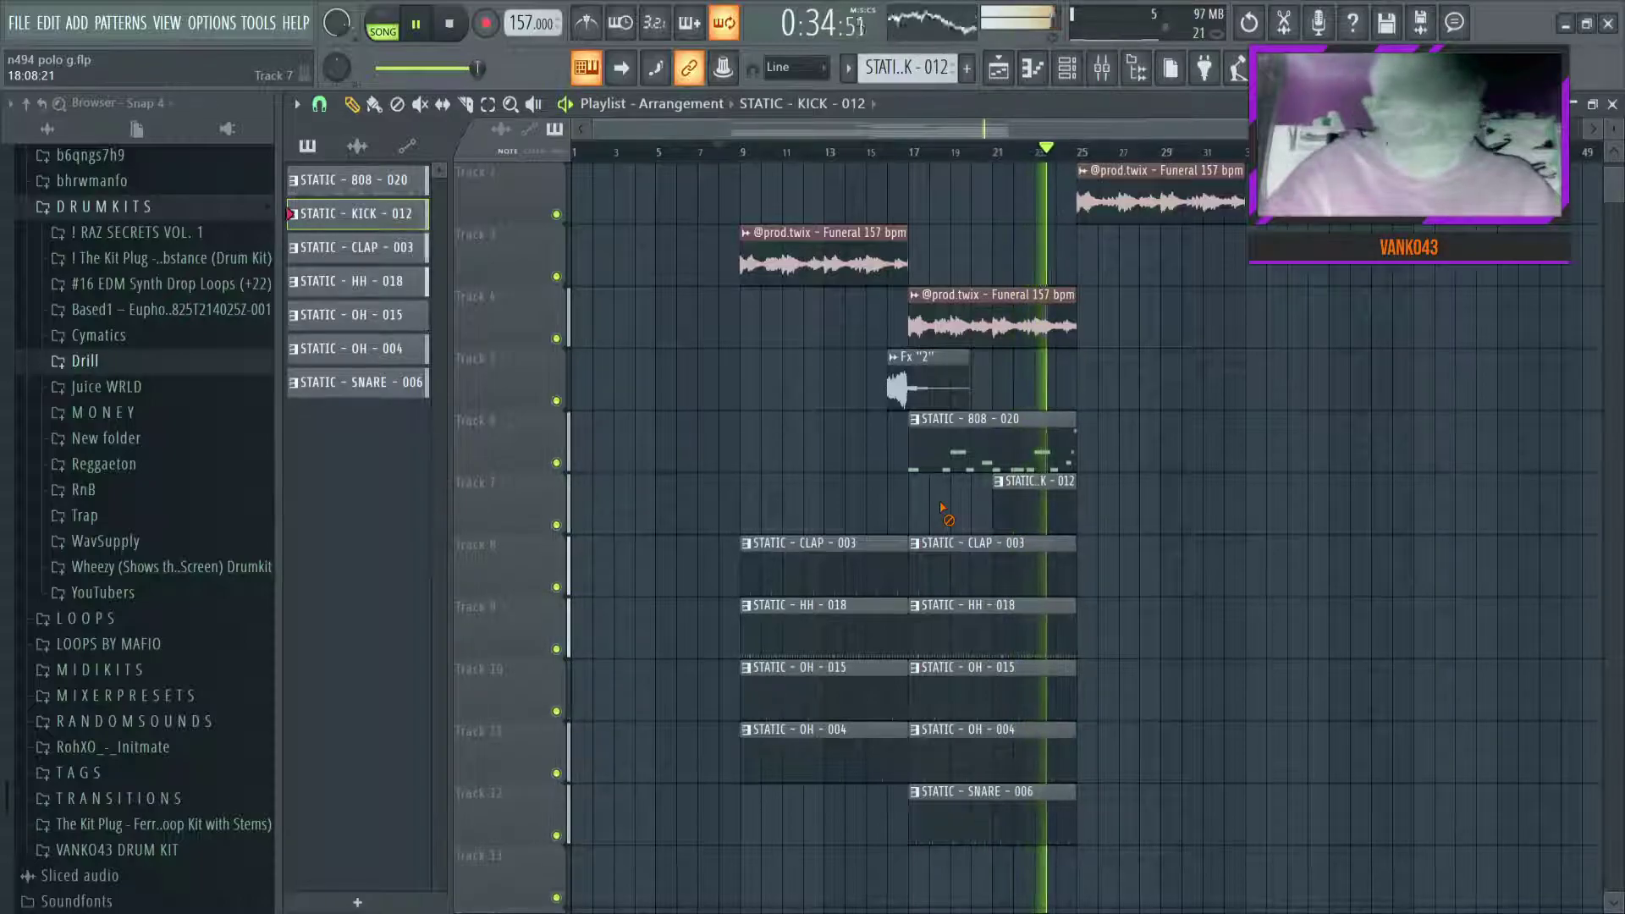
scroll(1102, 460, "up", 1)
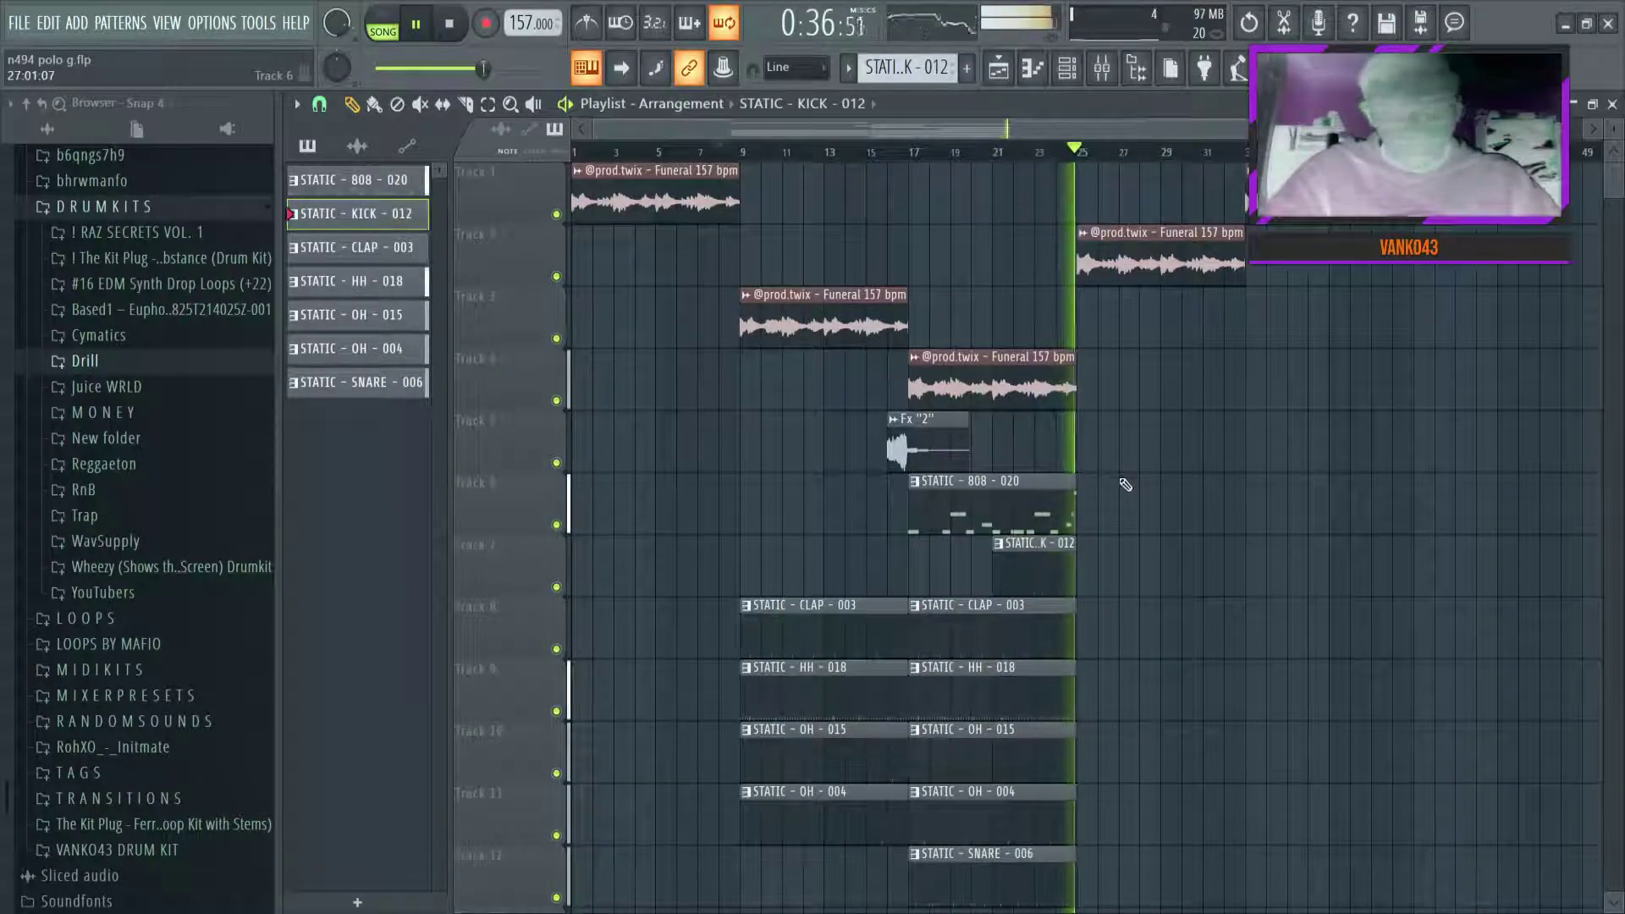
left_click(1228, 154)
Copy the Funeral loop section from bar 9 on track 3 to bar 41 on the same track
scroll(1228, 154, "down", 1)
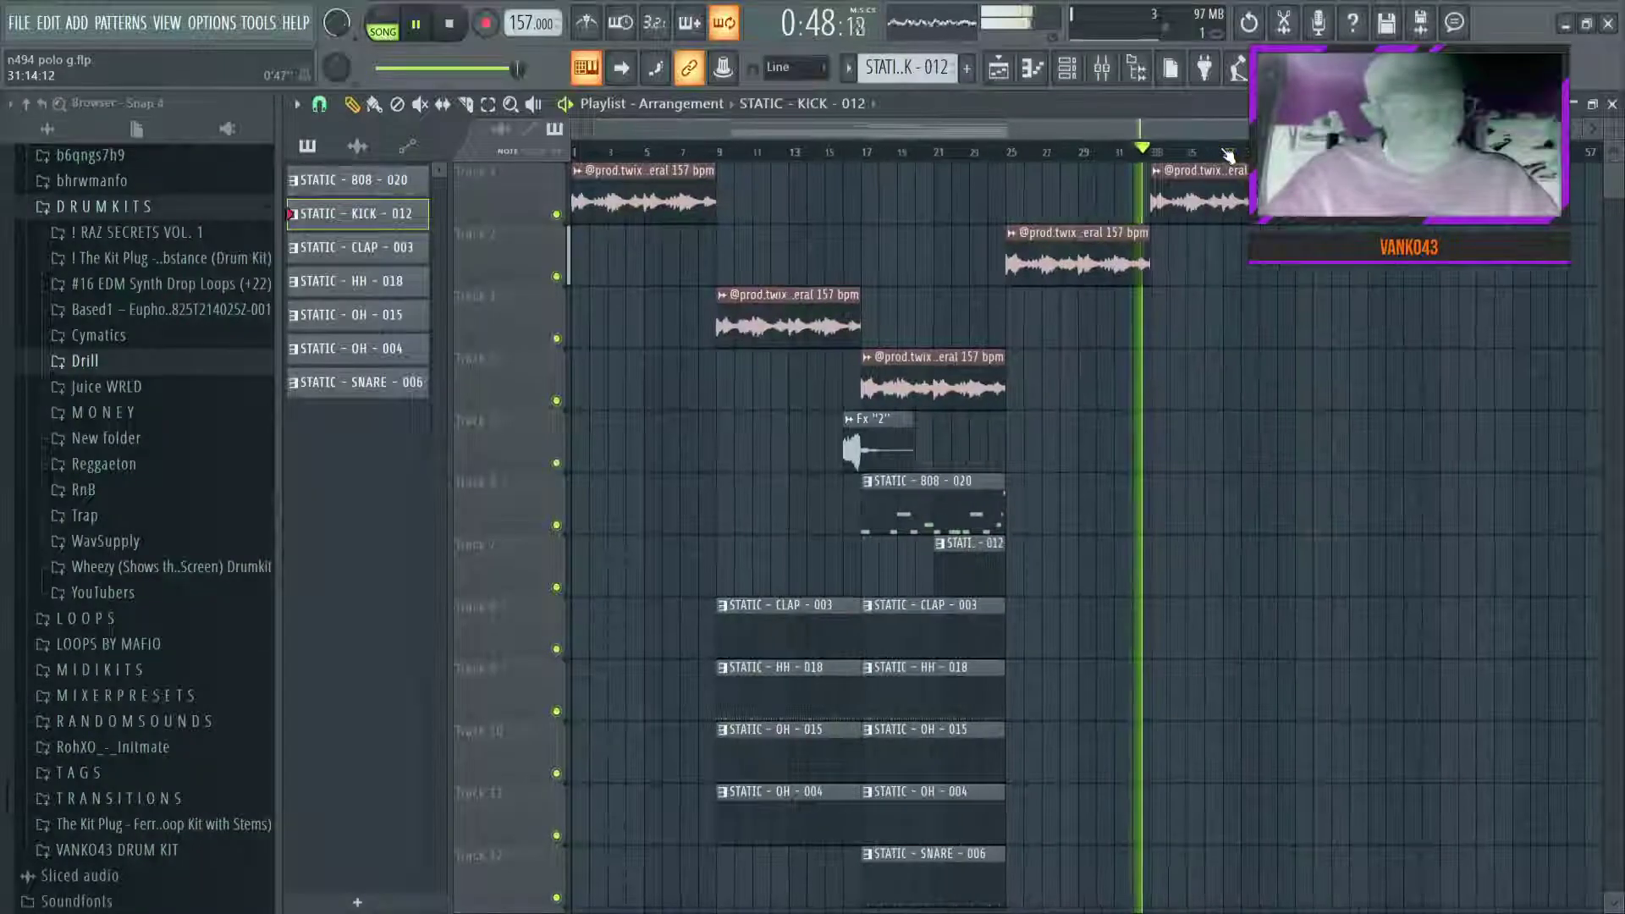
left_click(851, 306)
left_click(1346, 290)
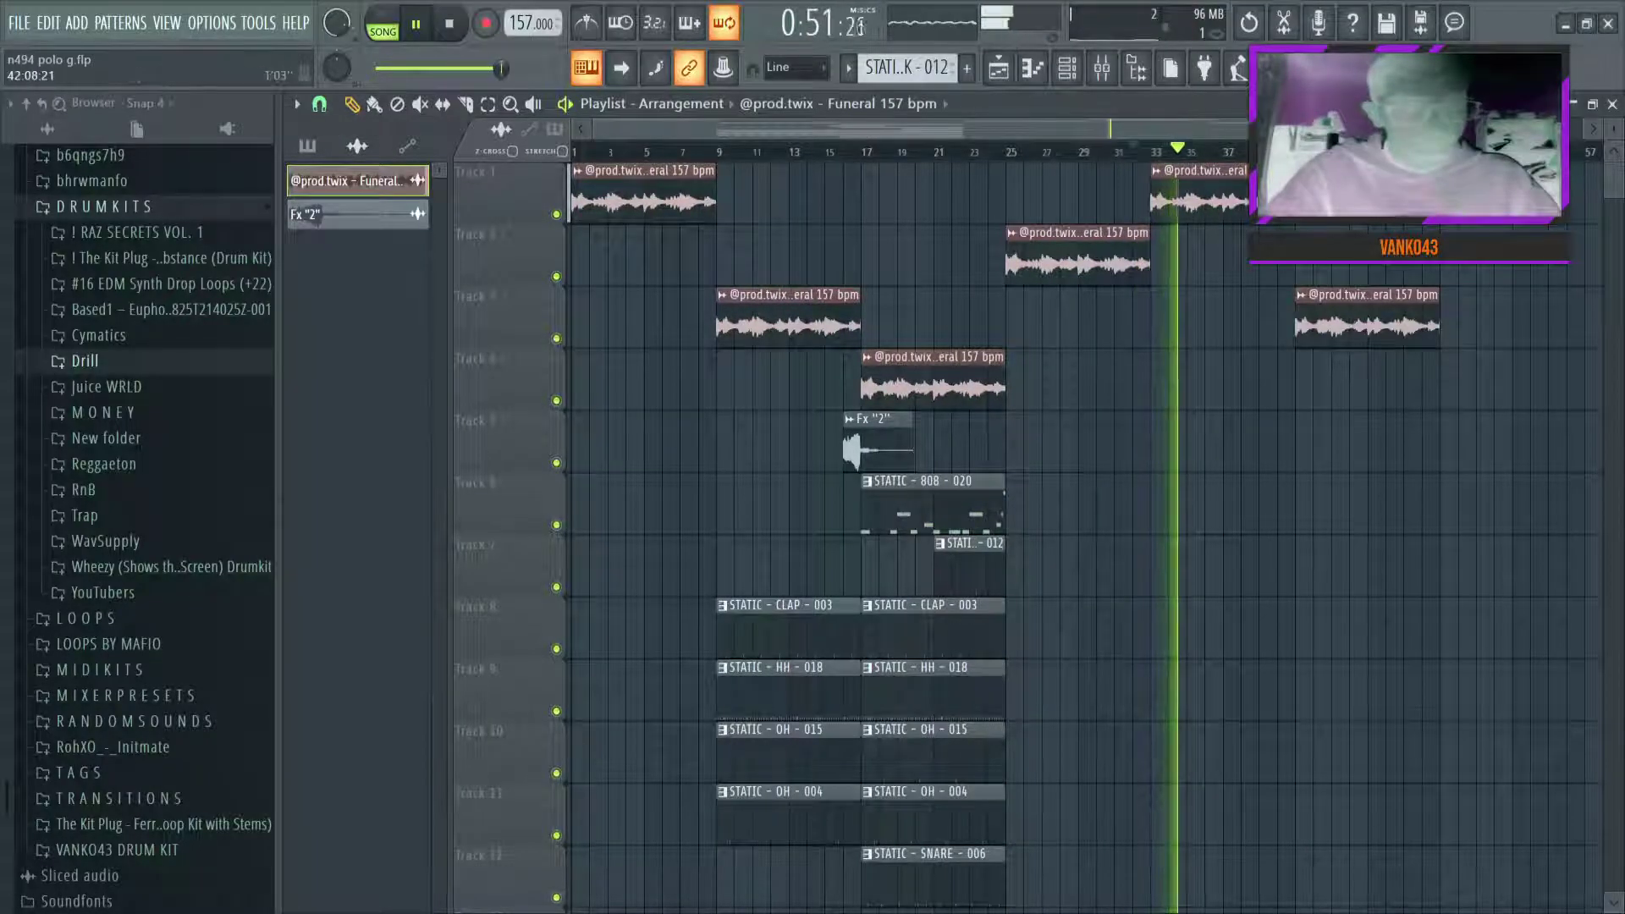
scroll(1092, 534, "down", 1)
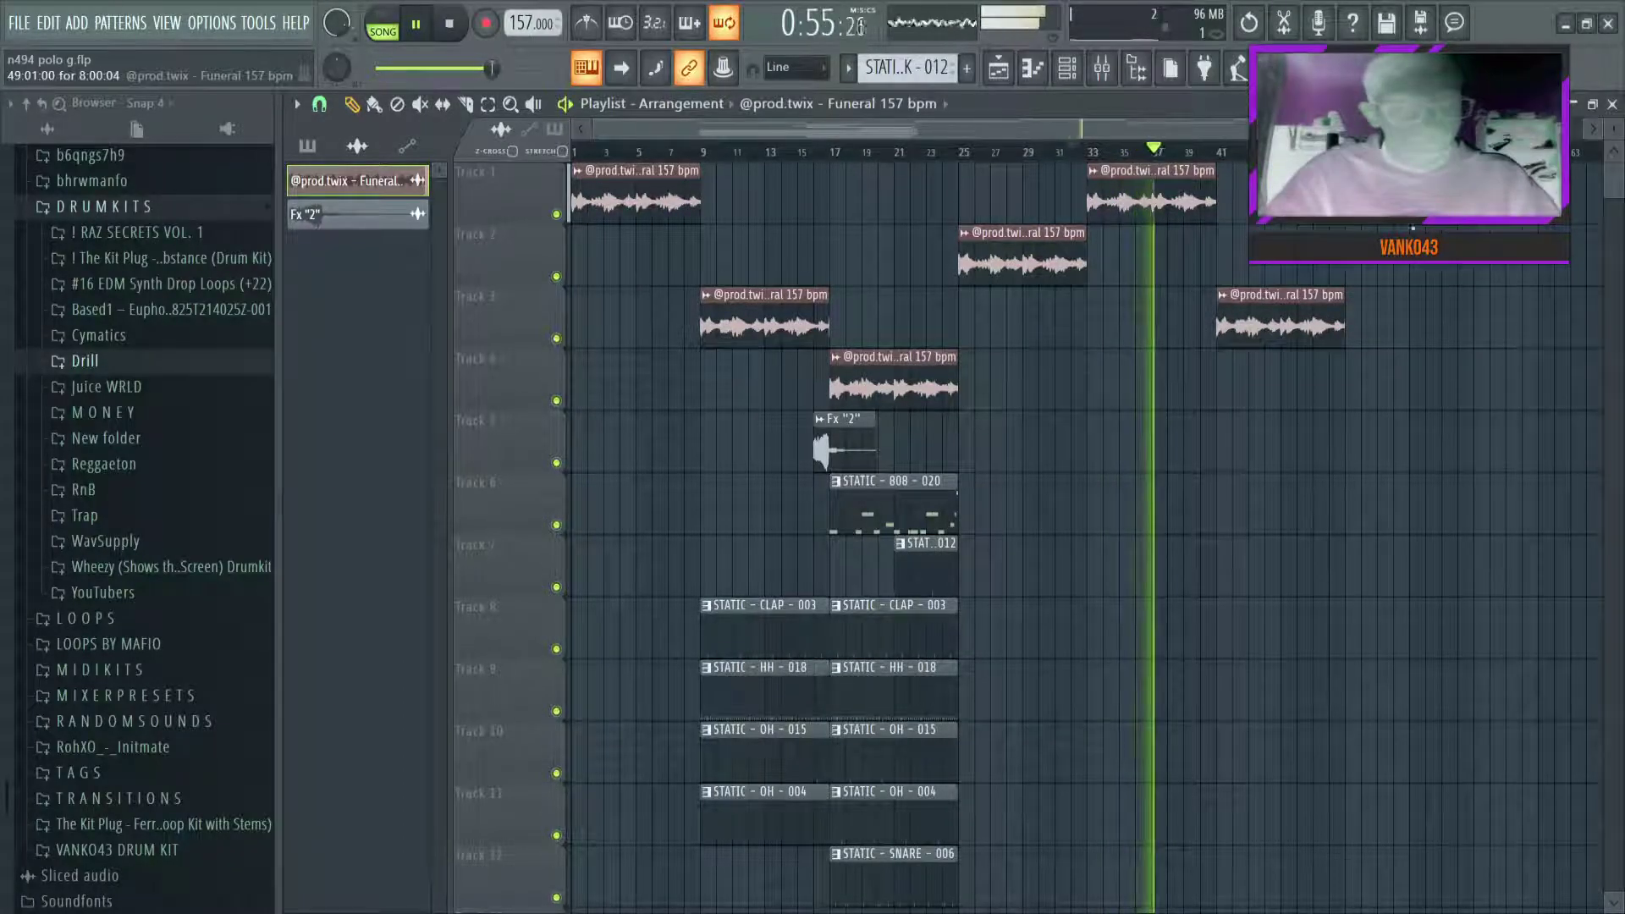
Duplicate the clap, hi-hat, open hat and snare clips of bar 17 to bars 25 and 33
scroll(1364, 385, "down", 1)
left_click_drag(980, 538, 885, 850)
key("ctrl+b")
key("ctrl+b")
scroll(1128, 558, "up", 1)
left_click(1083, 565, "ctrl")
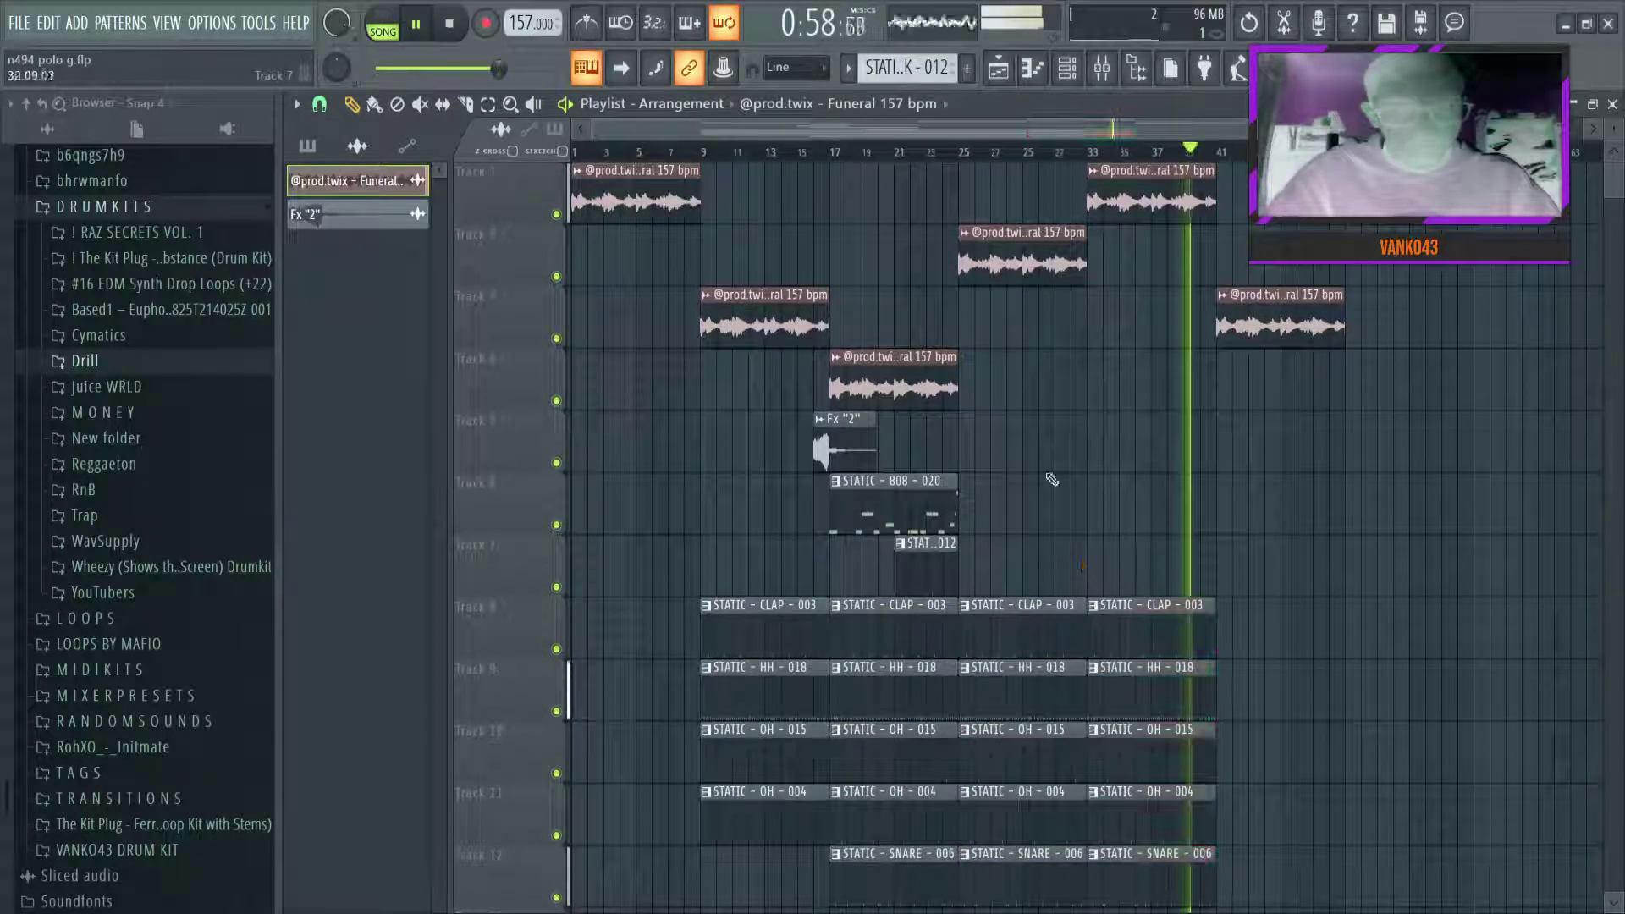
Play from just before bar 25 and delete the snare clip at bar 25
left_click(941, 154)
scroll(994, 156, "up", 4)
scroll(1014, 364, "down", 3)
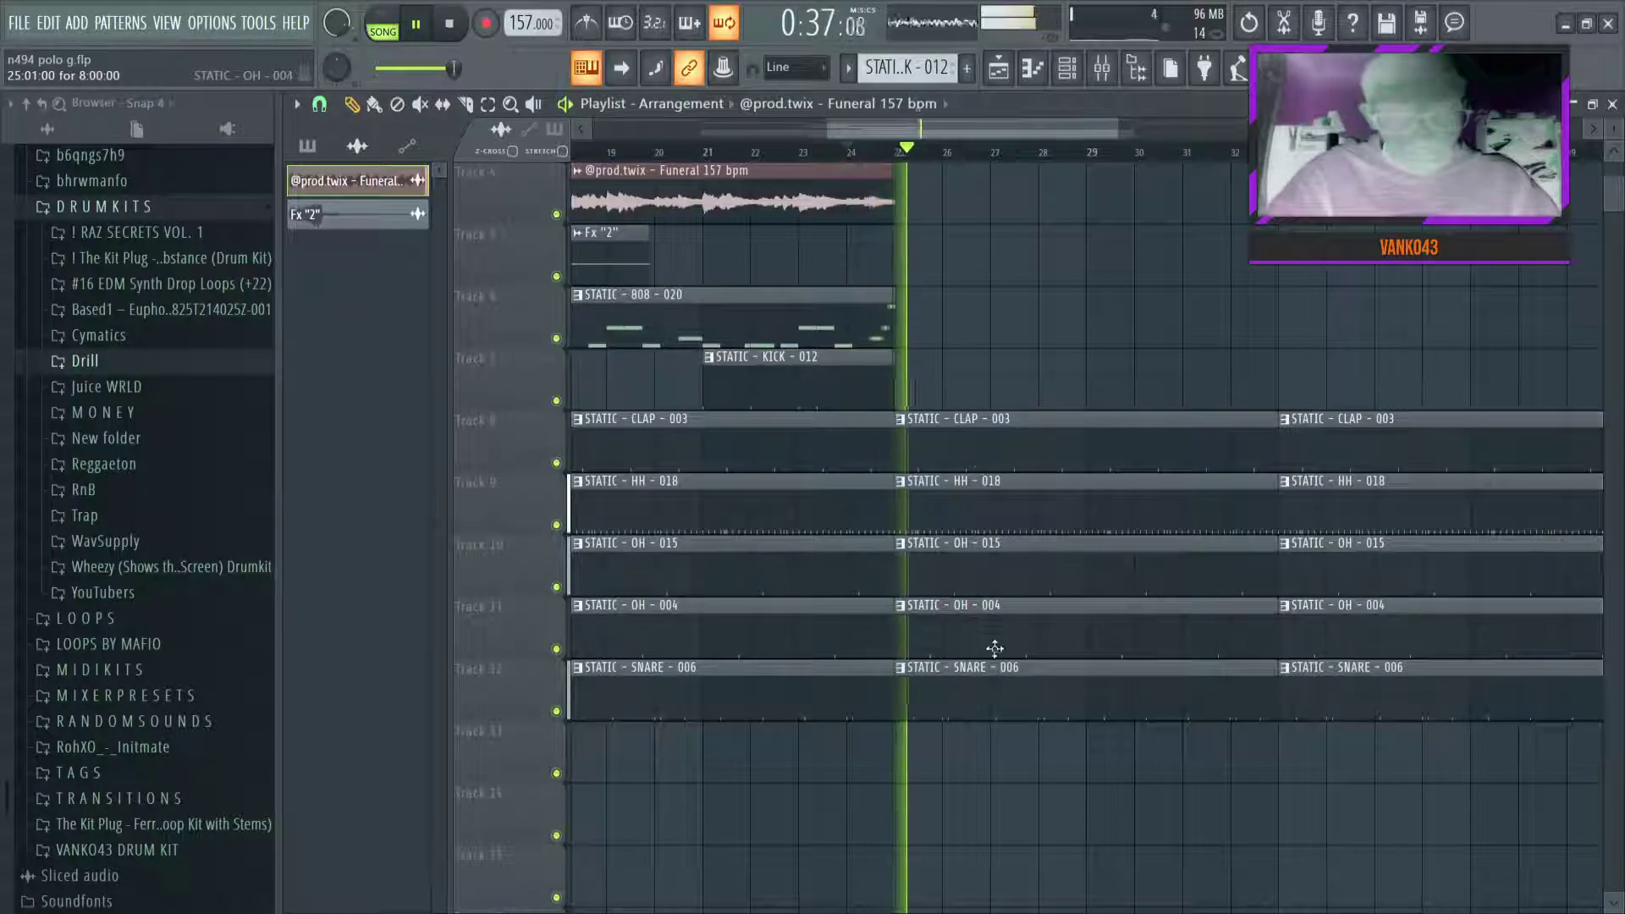
right_click(987, 700)
scroll(982, 508, "up", 1)
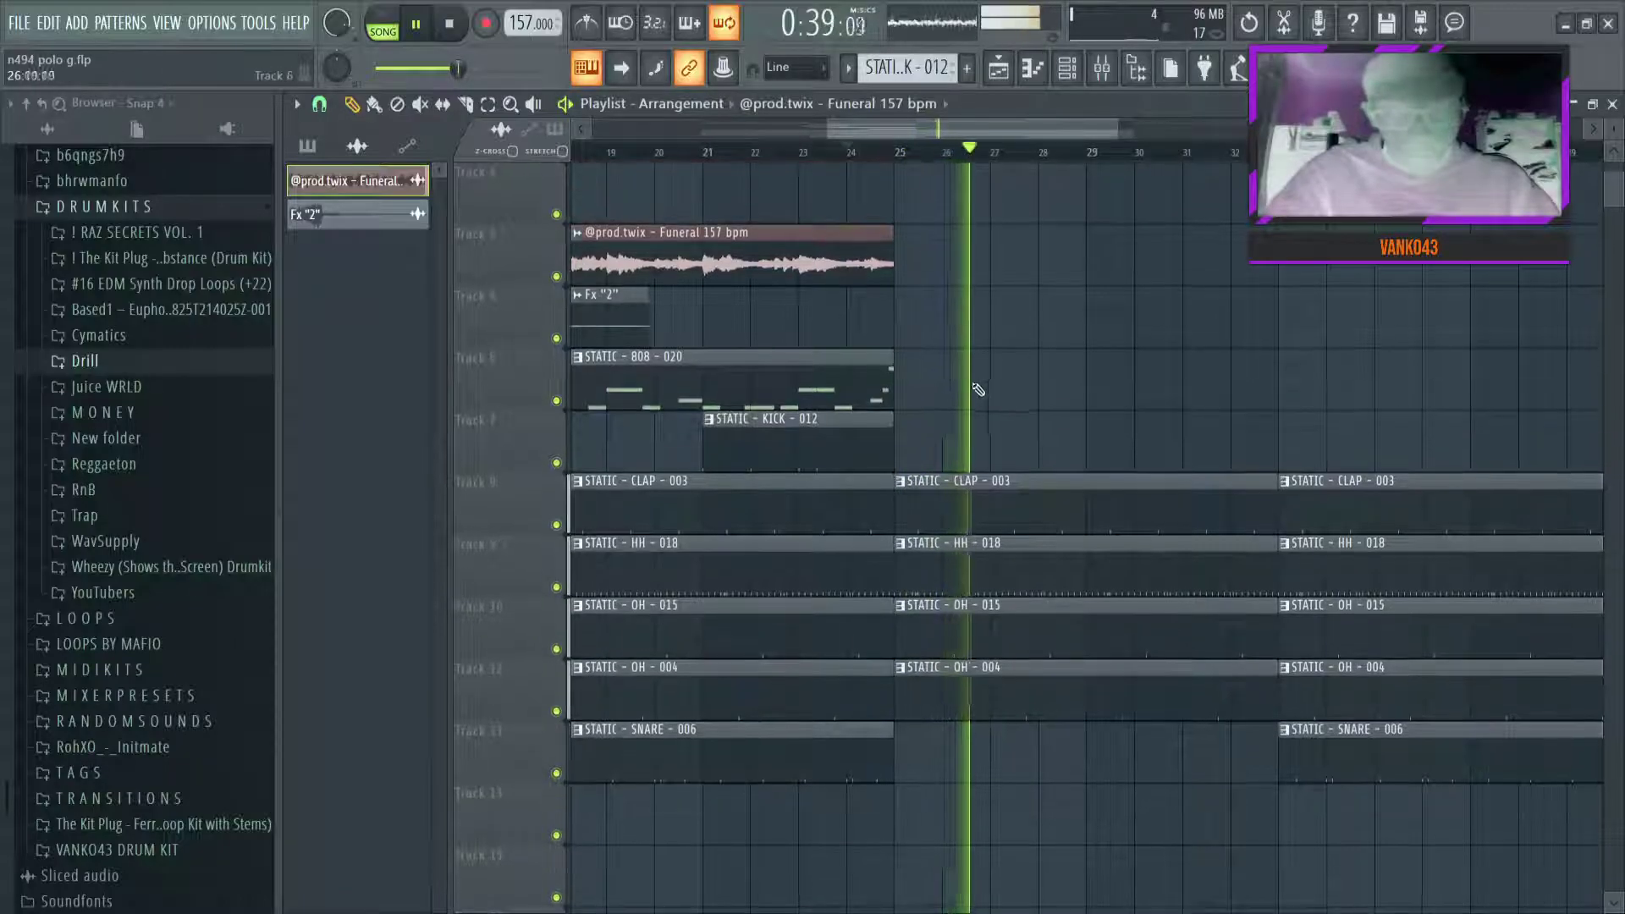
Duplicate the 808 clip to bar 33, leaving bars 25 to 32 without 808
left_click_drag(979, 389, 889, 370)
key("ctrl+b")
key("ctrl+b")
right_click(960, 383)
left_click(962, 382, "ctrl")
scroll(1040, 159, "down", 3)
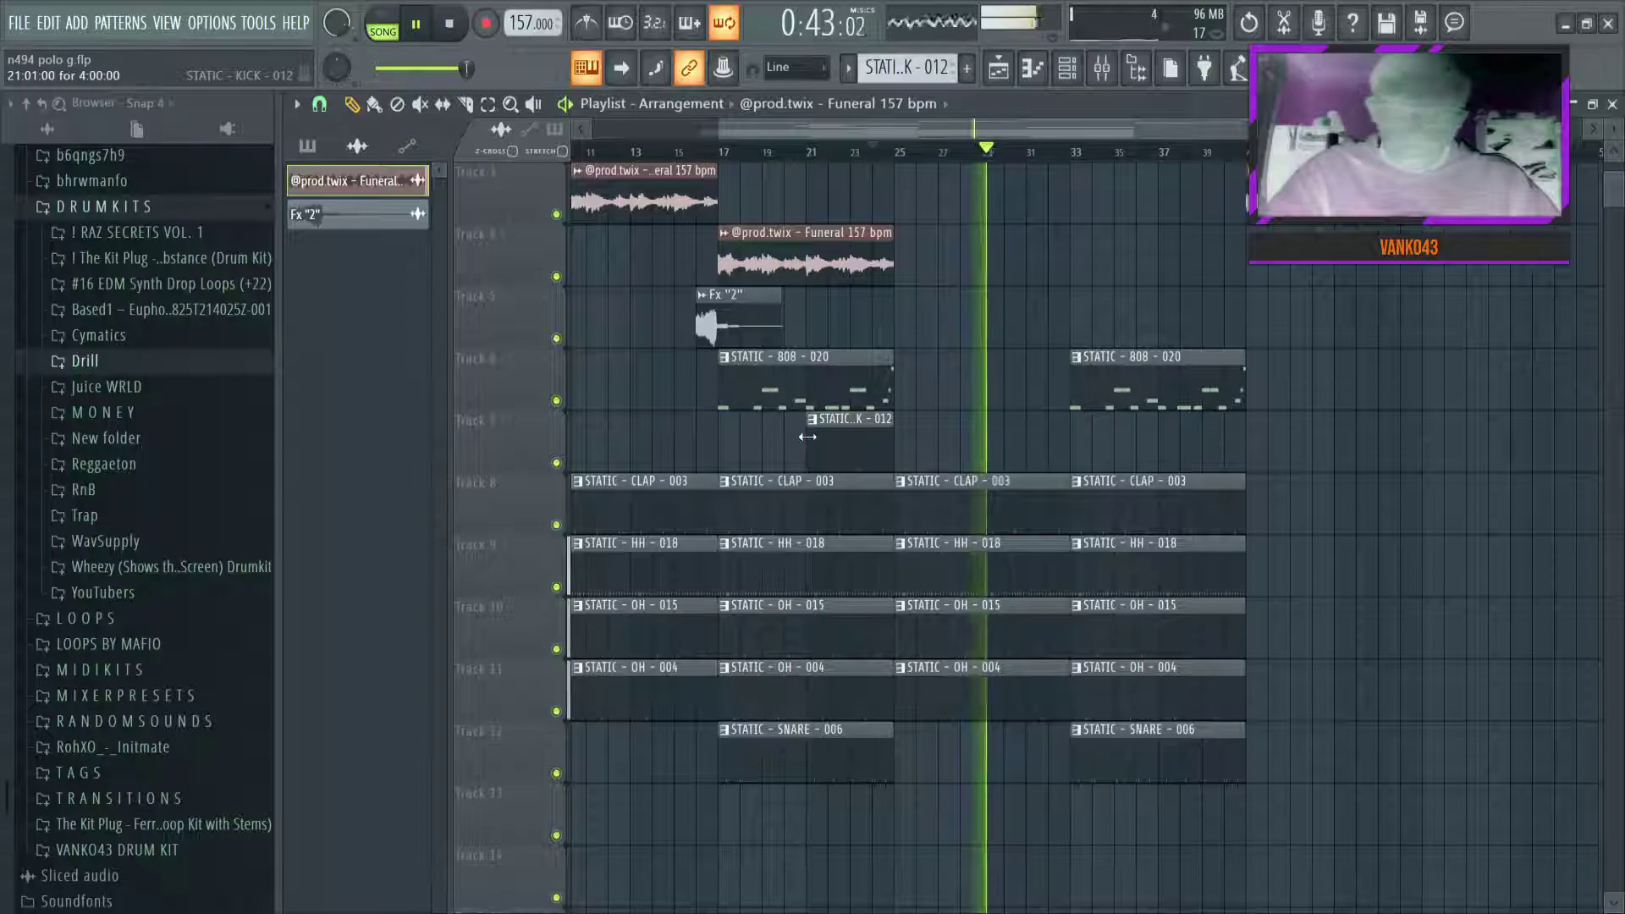
Copy the kick clip to bar 37 on track 7 and extend its start back to bar 33
left_click(809, 436)
left_click(1193, 433)
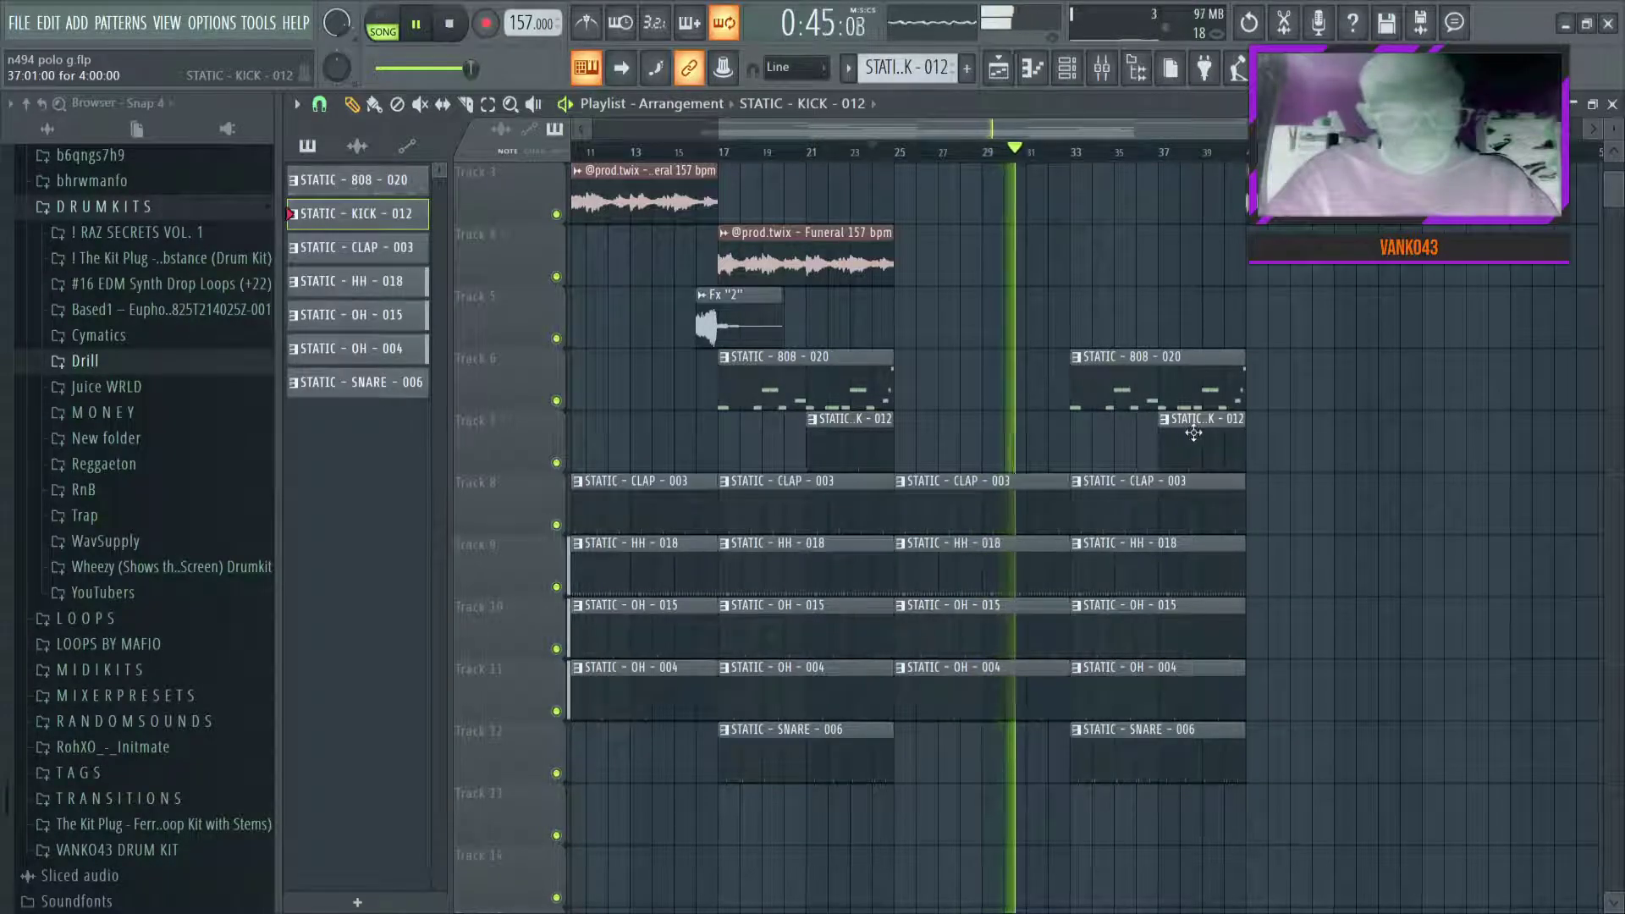
left_click_drag(1193, 433, 1104, 434)
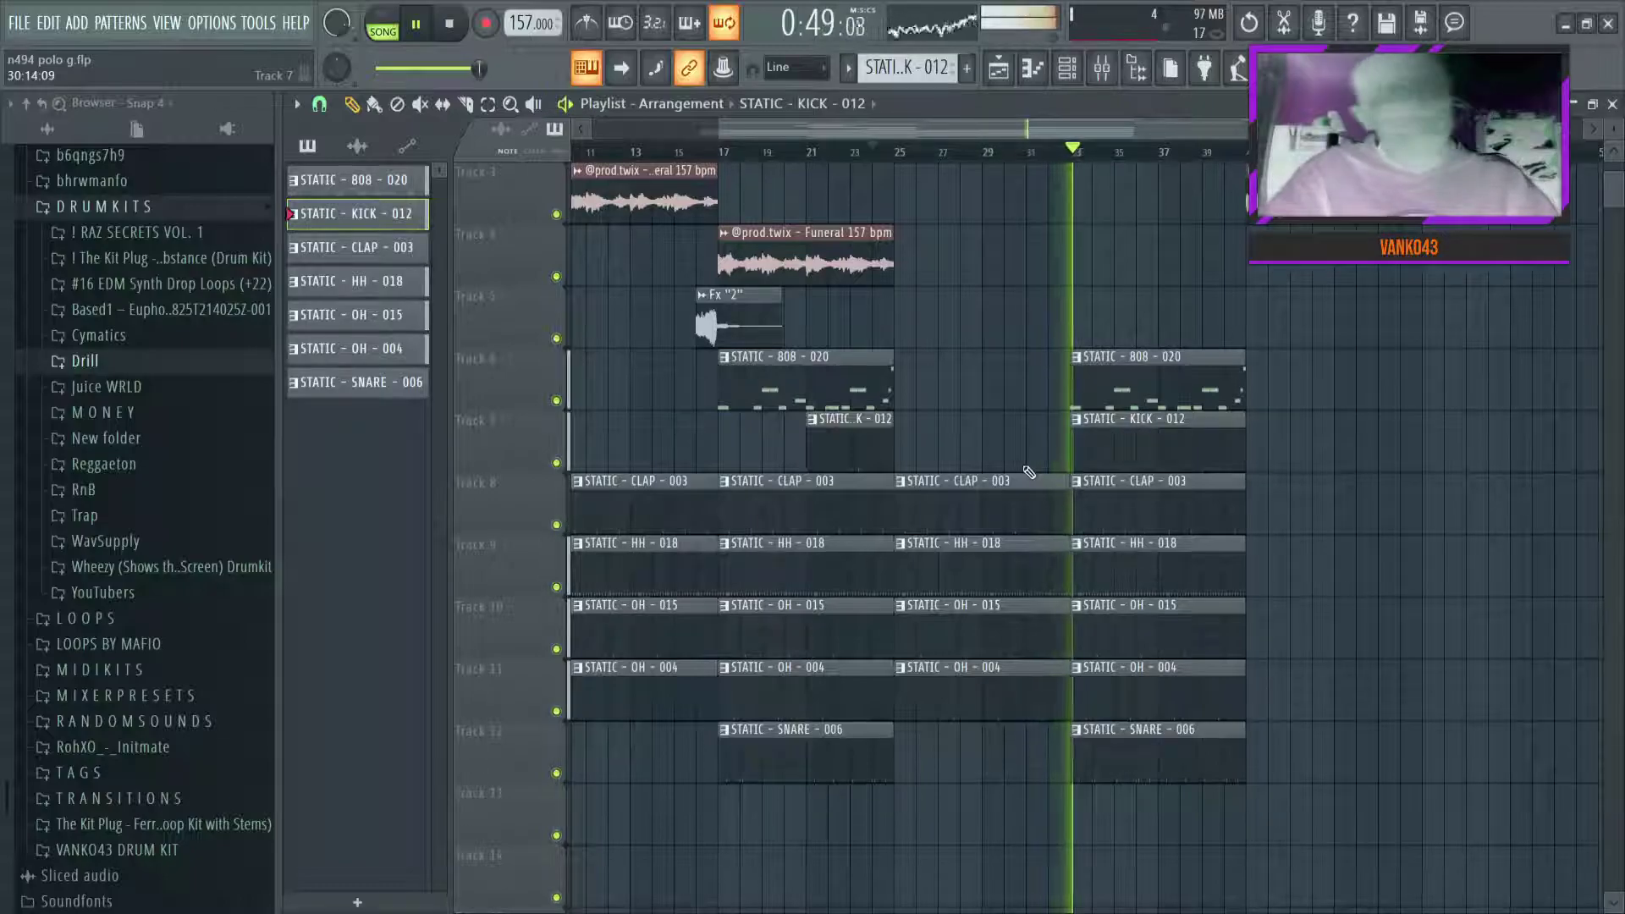
Replay from bar 24 and delete the OH - 015 and OH - 004 clips at bar 25
left_click(875, 154)
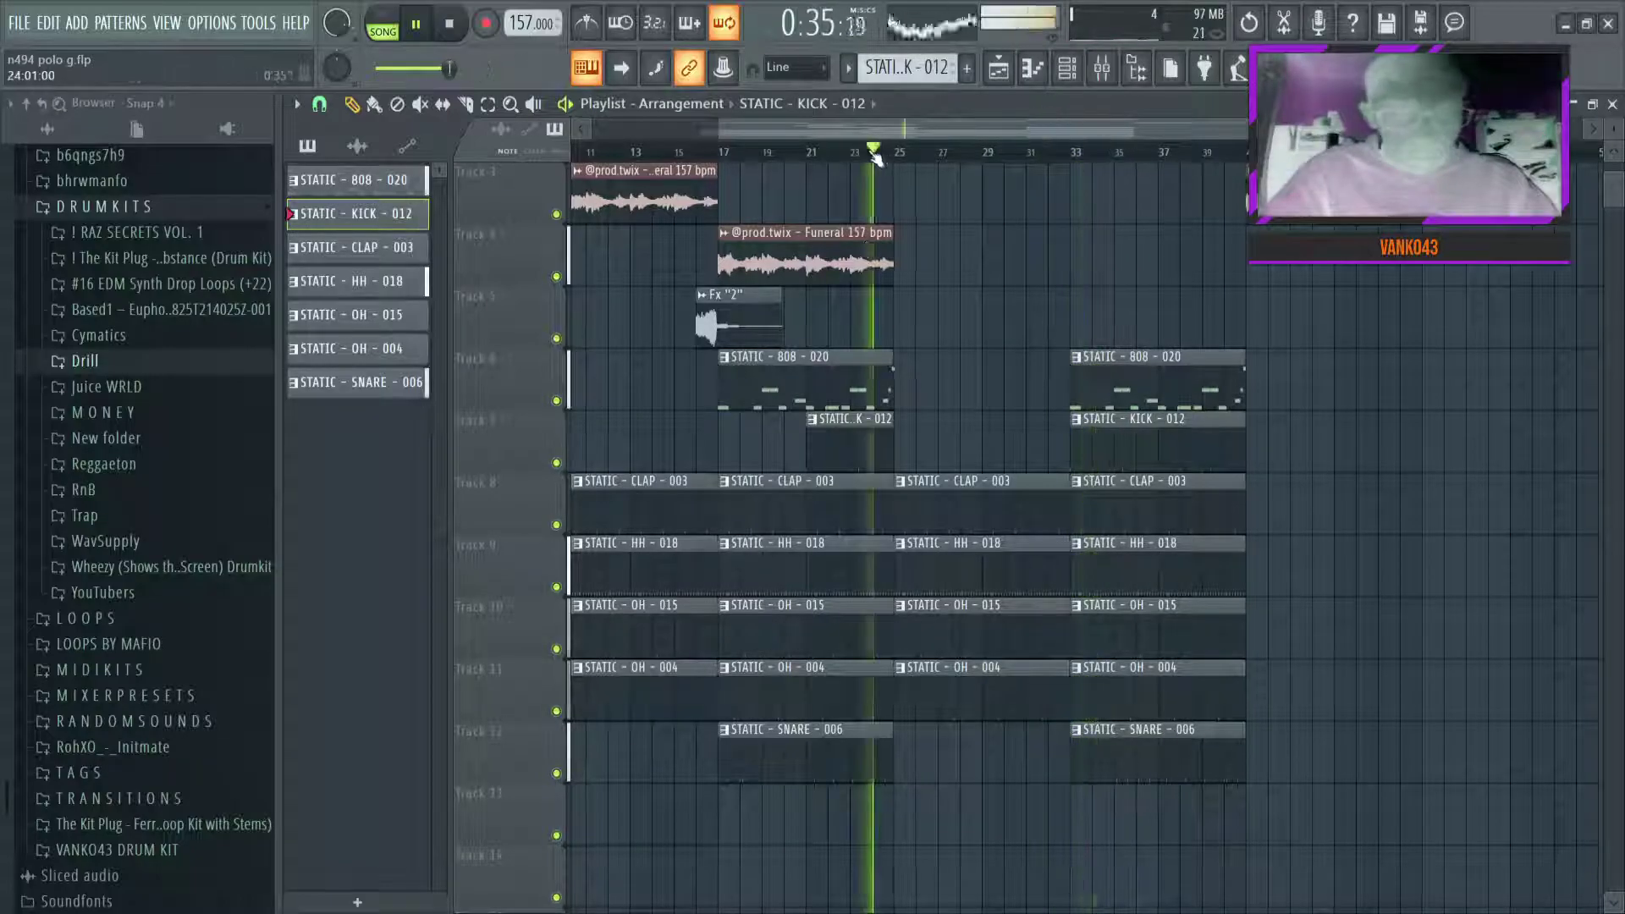
right_click(973, 624)
right_click(976, 685)
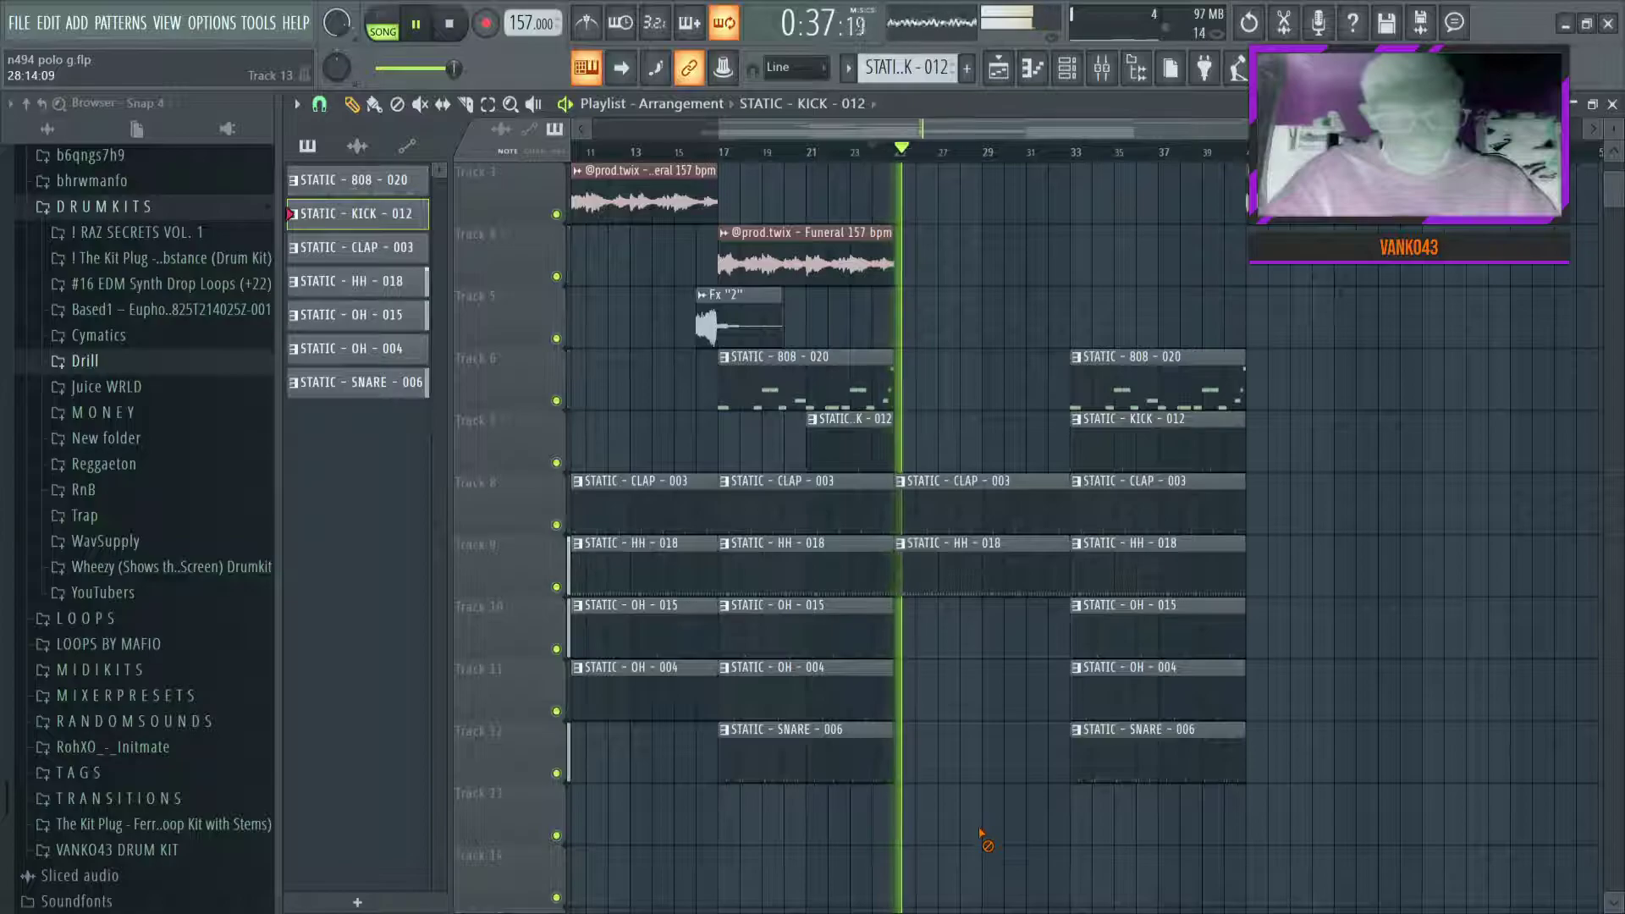
scroll(1320, 419, "down", 2)
scroll(1319, 419, "up", 2)
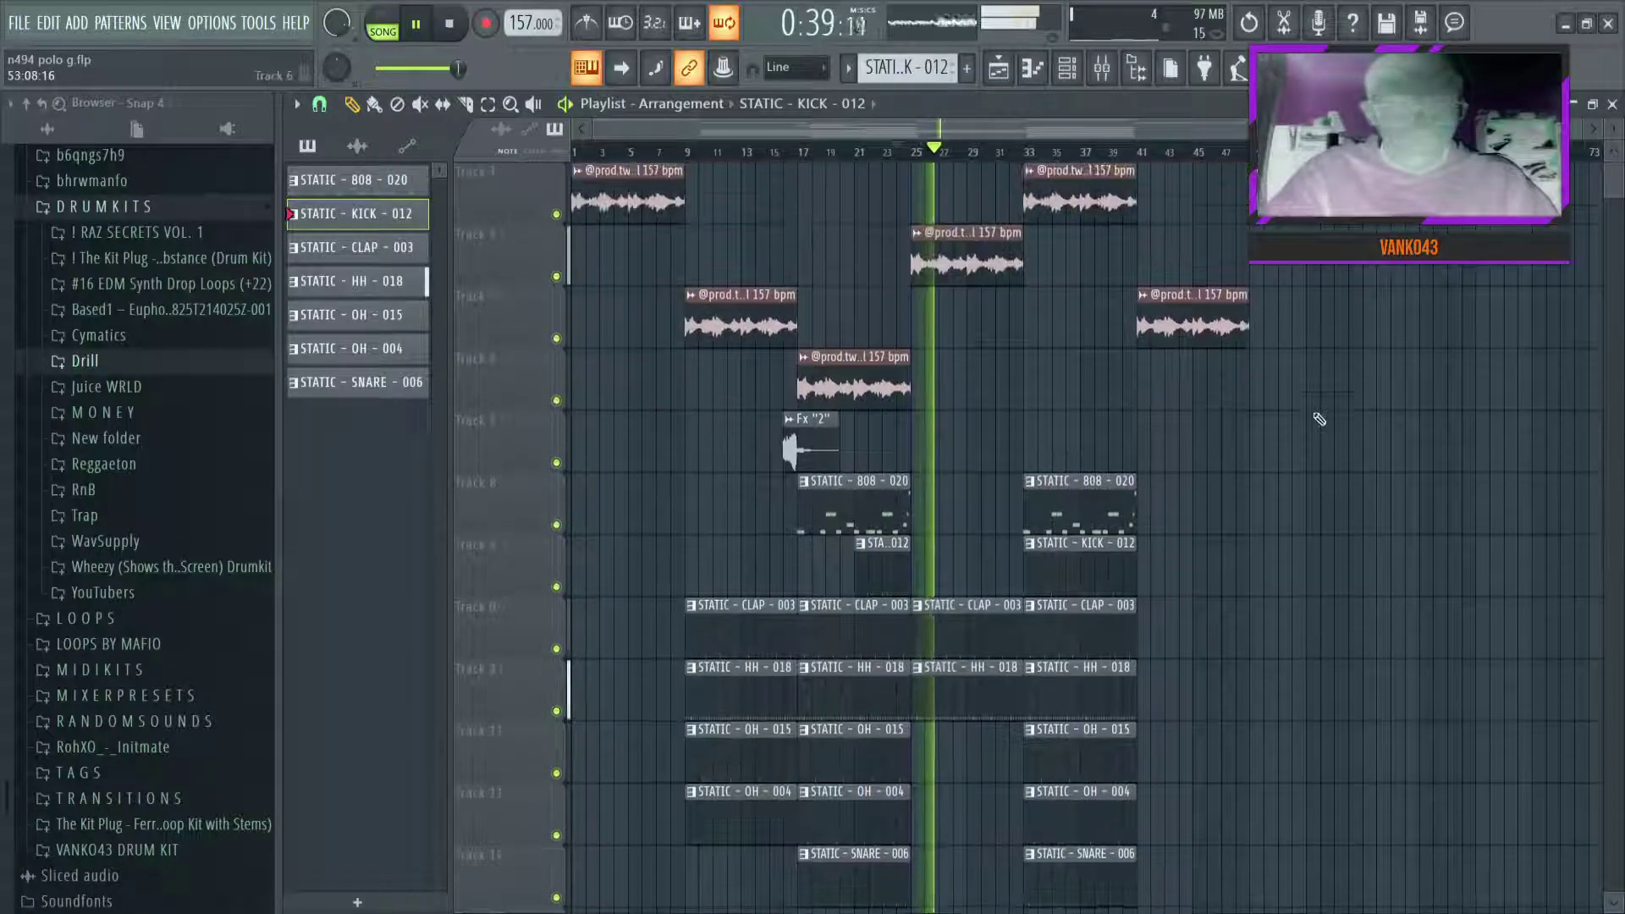
Duplicate the 808 and drum clips of bars 33 to 40 to bar 41
key("space")
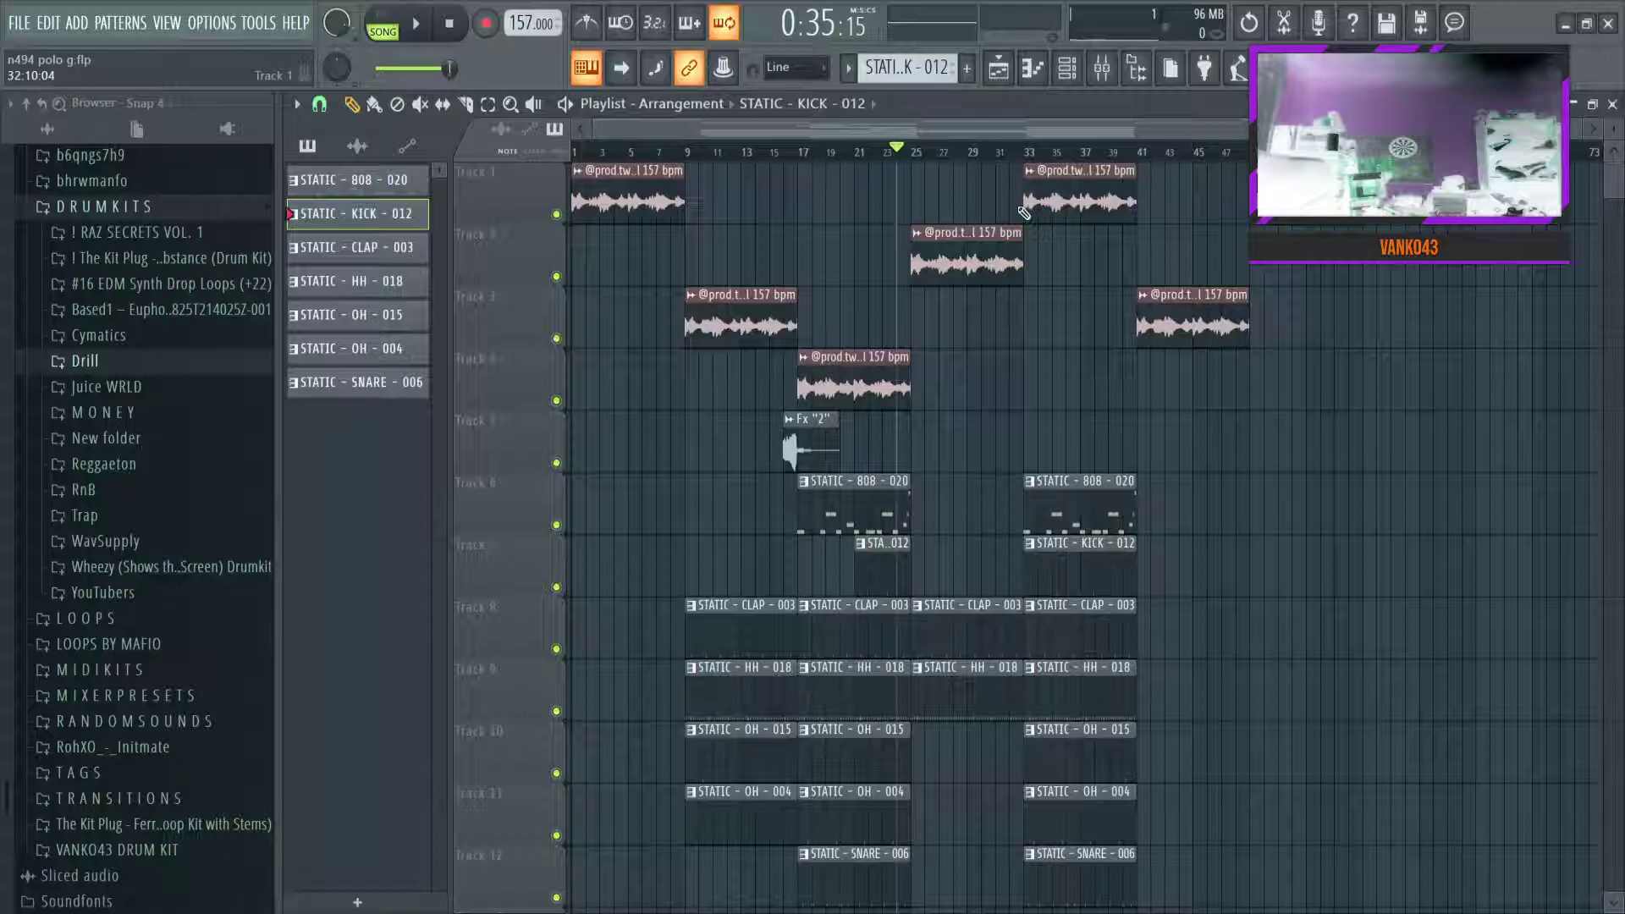
key("space")
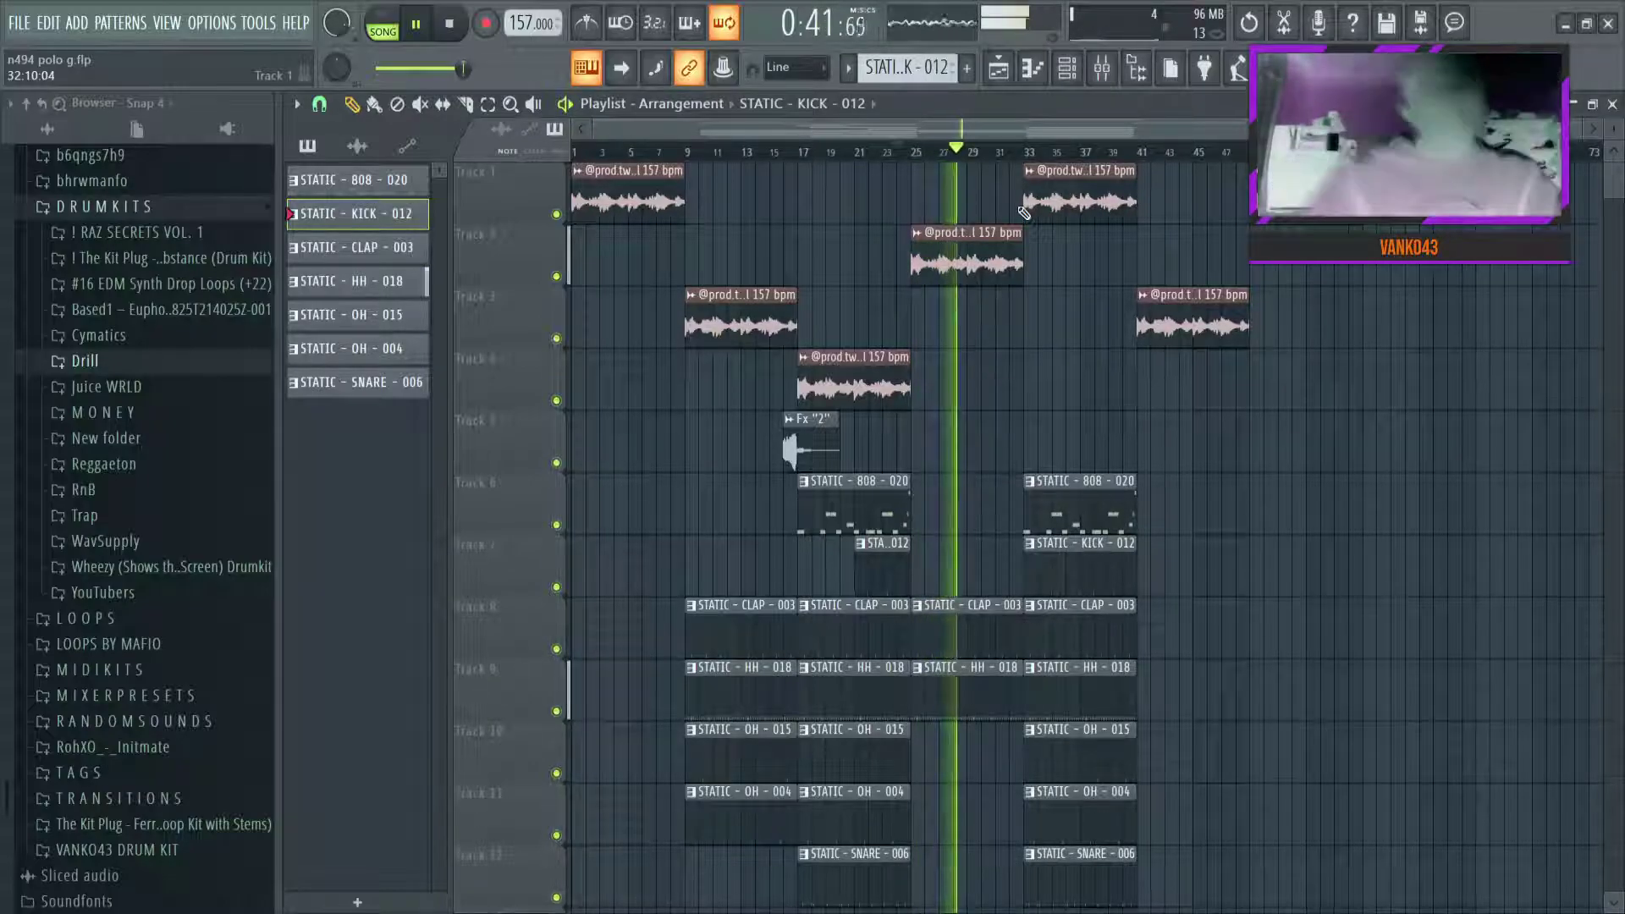
scroll(1092, 322, "down", 1)
scroll(1177, 424, "up", 1)
left_click_drag(1143, 474, 1044, 908)
key("ctrl+b")
scroll(1354, 584, "up", 1)
left_click(1372, 577, "ctrl")
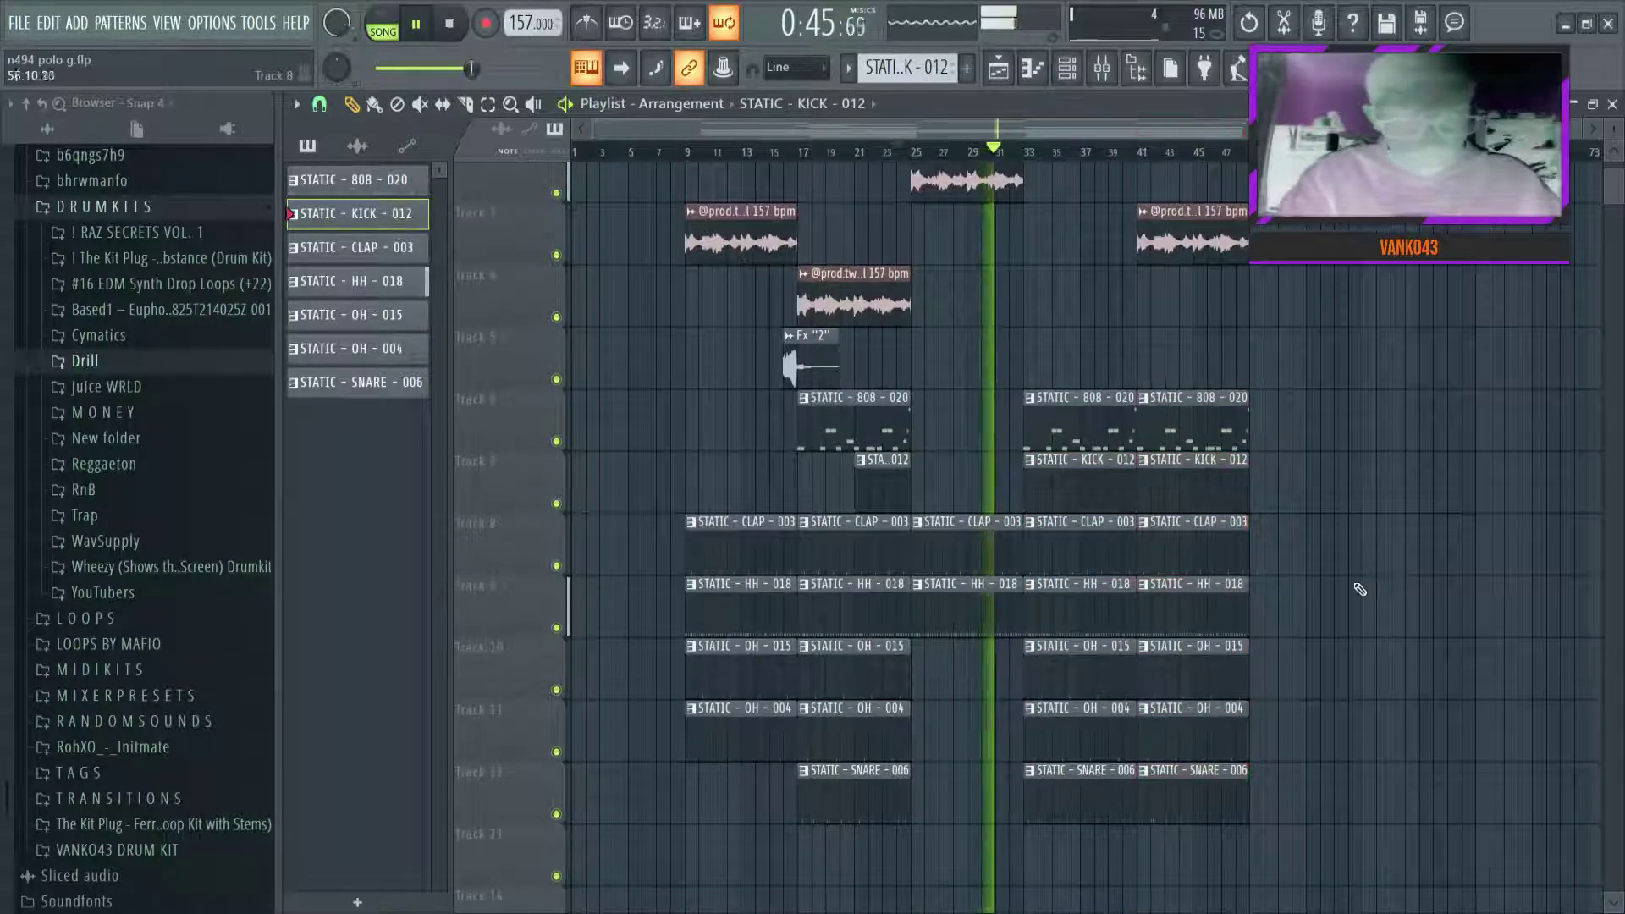
Shorten the snare clip at bar 33 to four bars and trim the OH - 015 and OH - 004 clips at bar 41 to start at bar 45
left_click_drag(1133, 799, 1074, 799)
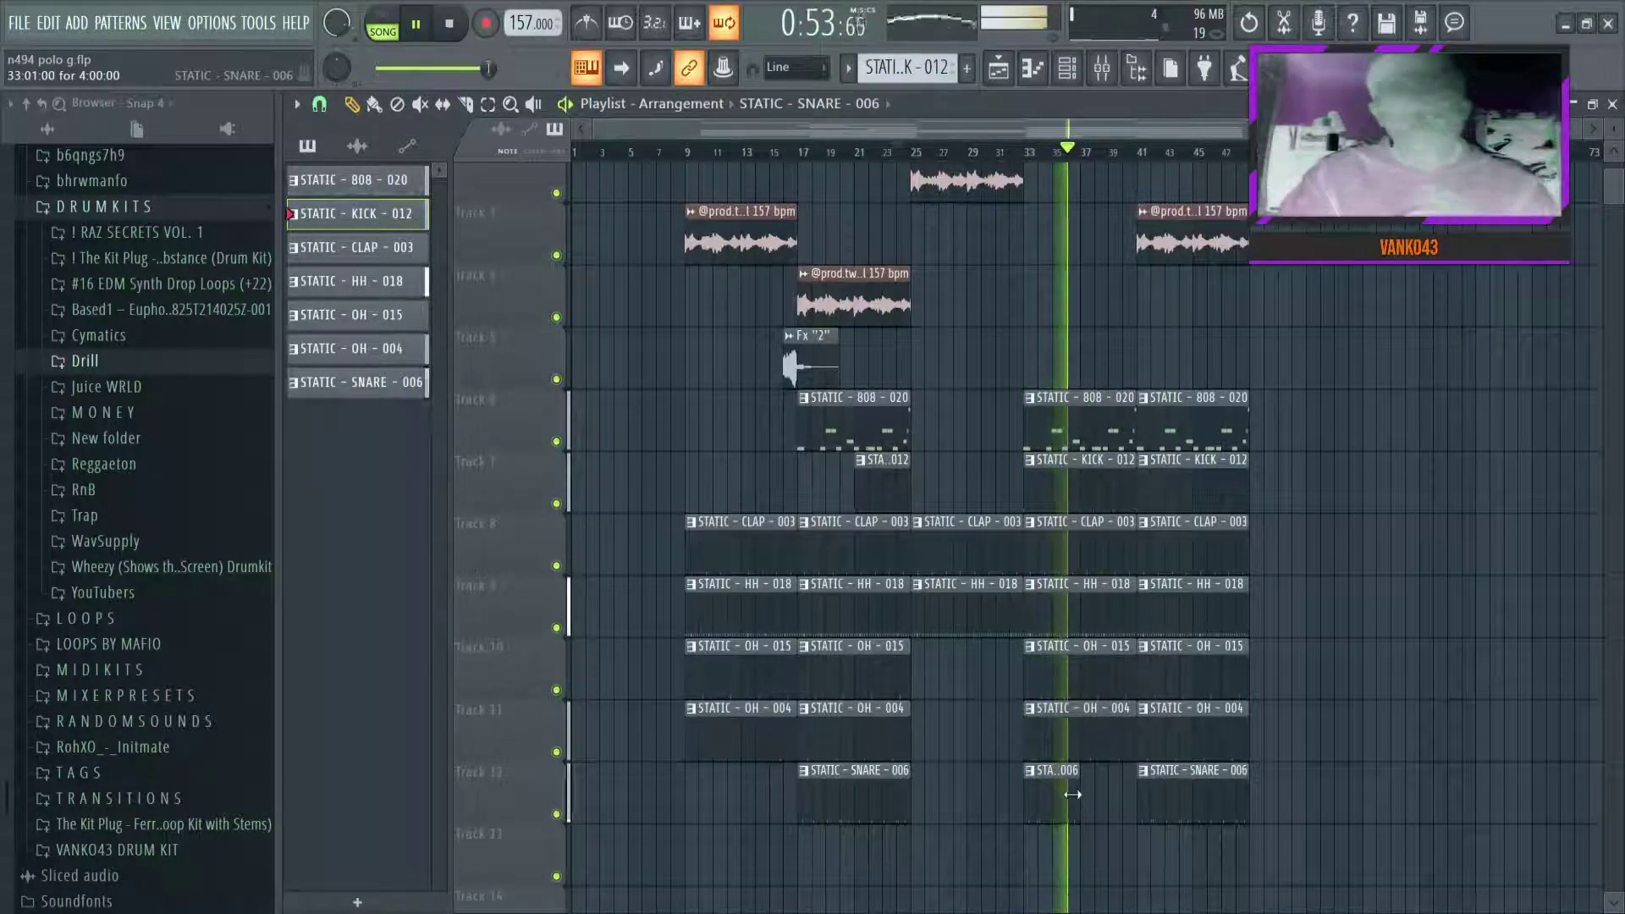
left_click_drag(1157, 728, 1195, 666)
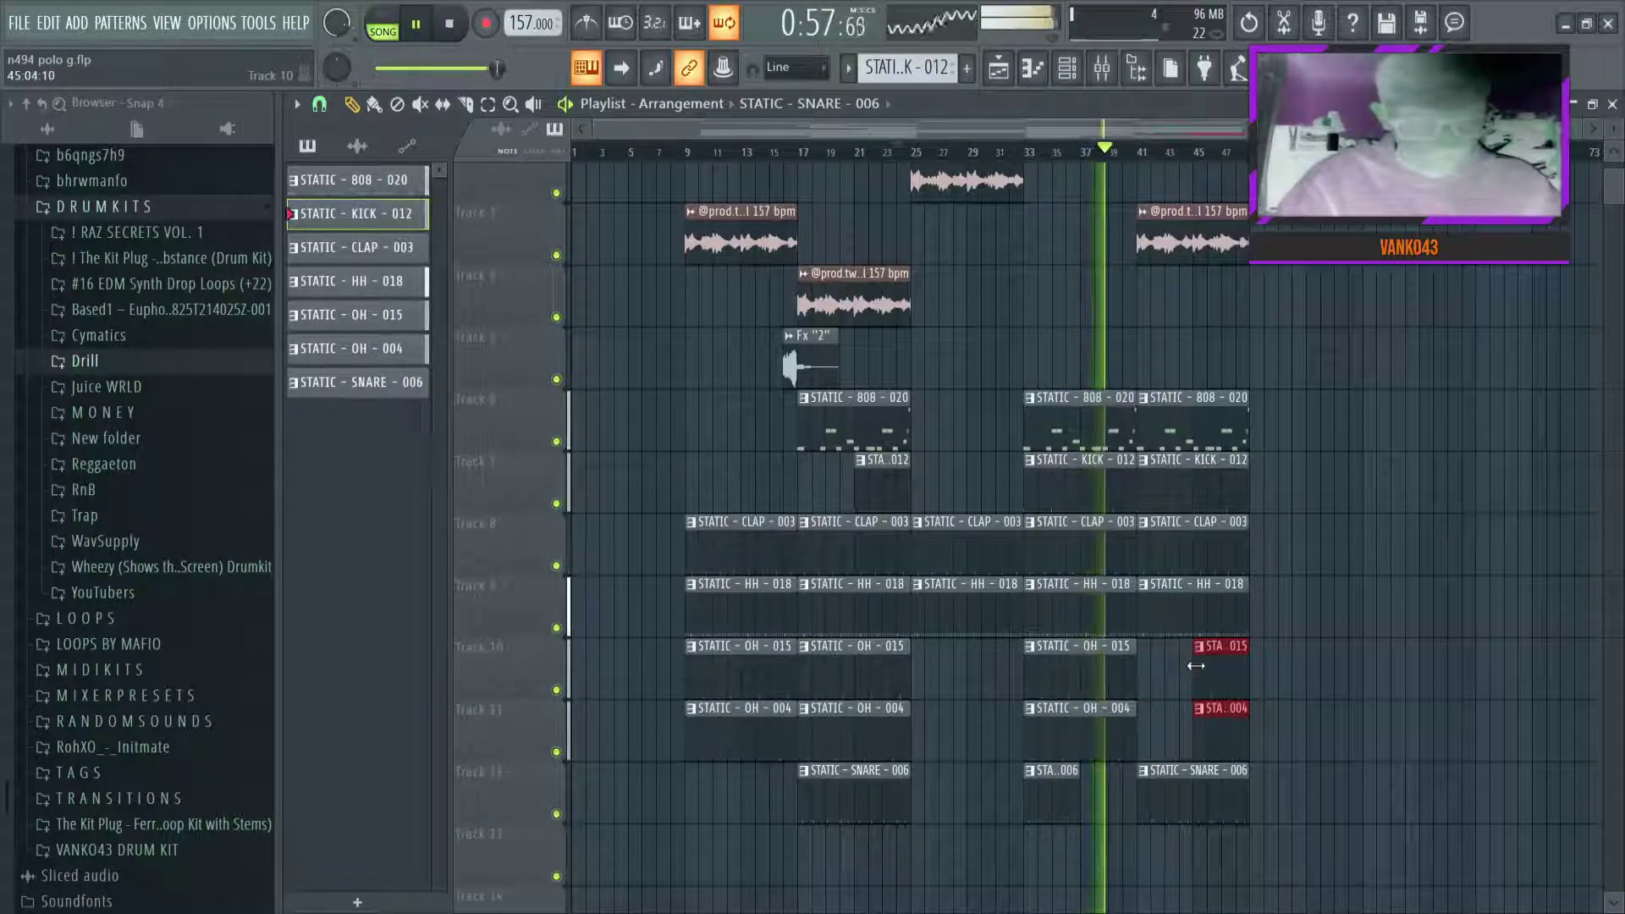
Add a STATIC - HH - 018 clip at bar 49 on track 9
scroll(1260, 648, "up", 1)
left_click(1260, 647)
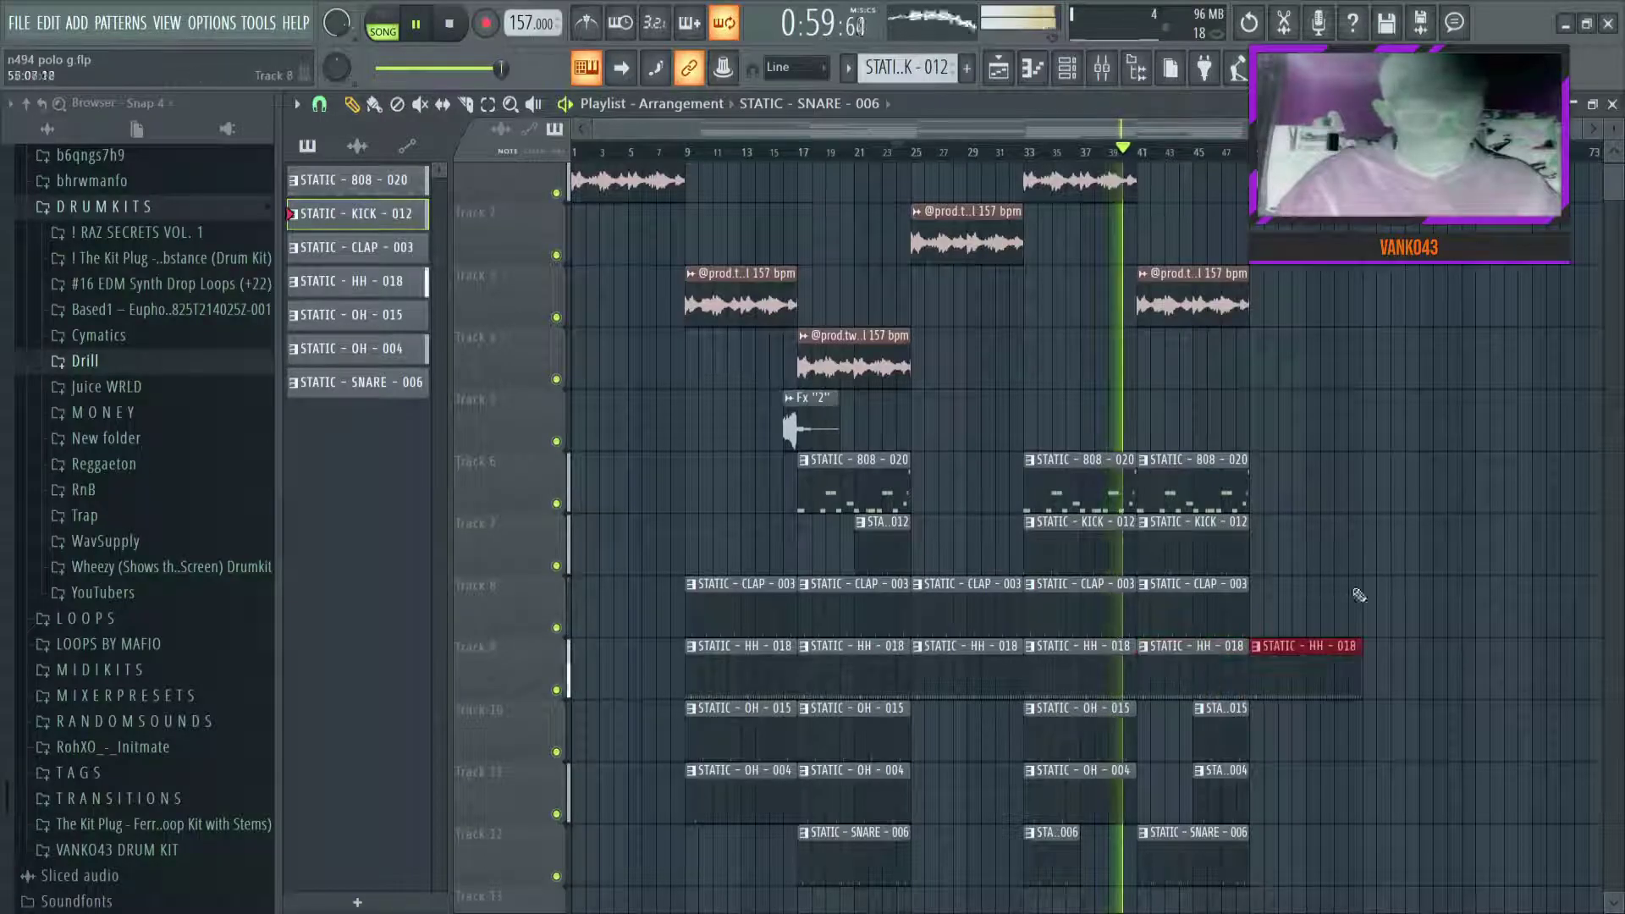
Copy the section of bars 9 to 24 to bar 57 and place the Funeral loop at bar 49 on track 1
scroll(1394, 562, "down", 1)
left_click_drag(702, 845, 867, 258)
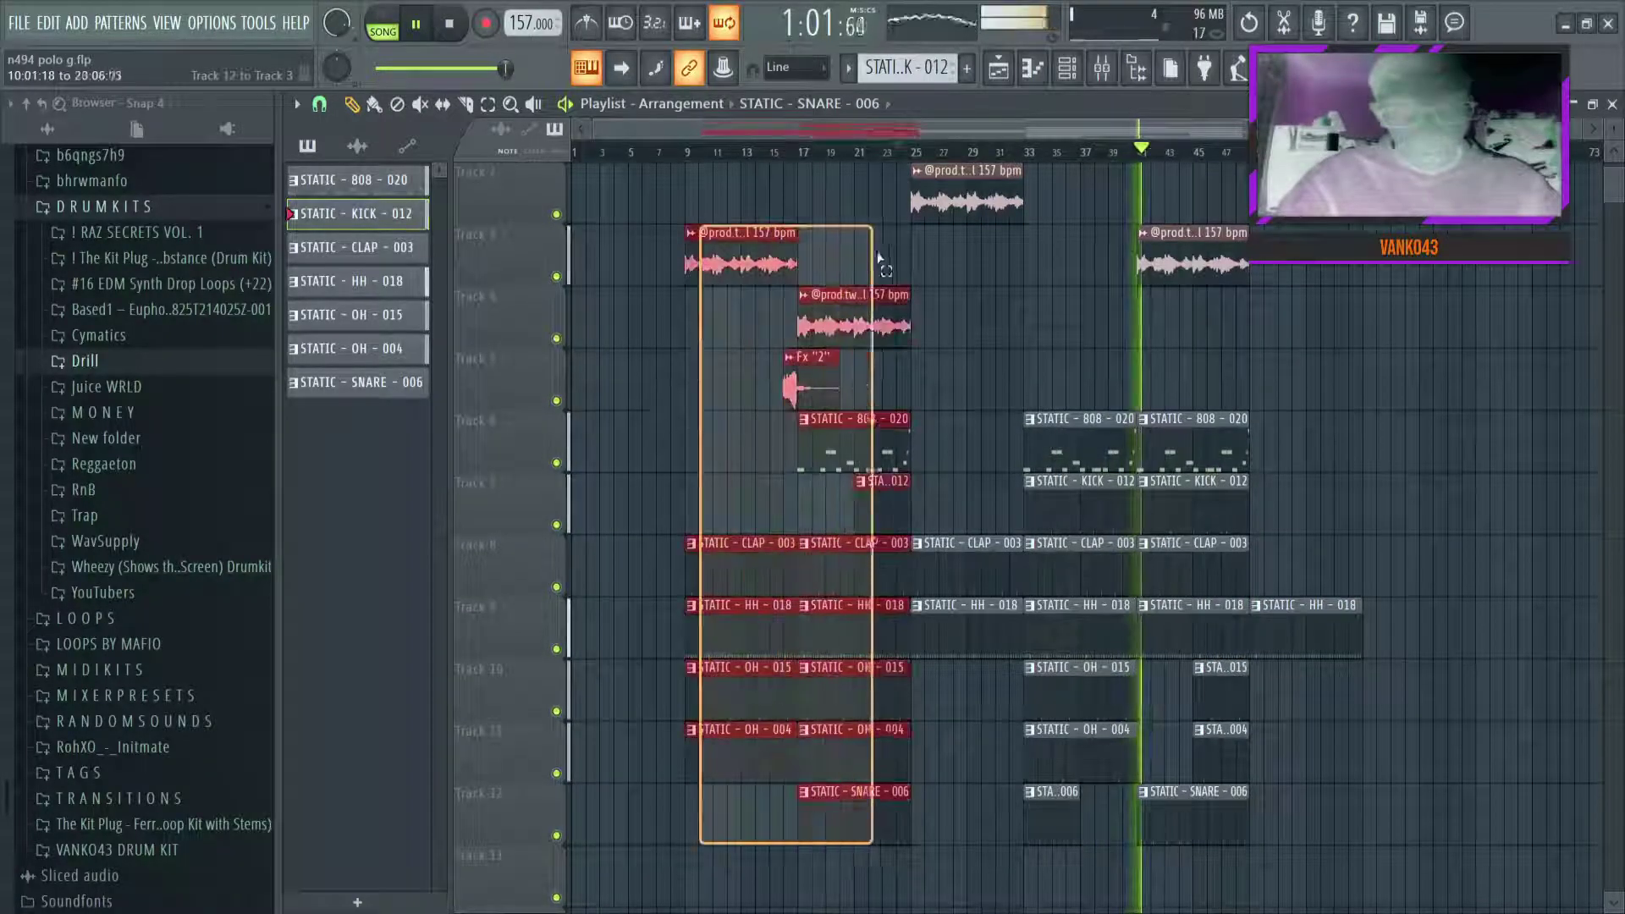
left_click_drag(858, 313, 746, 313)
left_click_drag(641, 264, 1437, 267)
scroll(1350, 337, "up", 1)
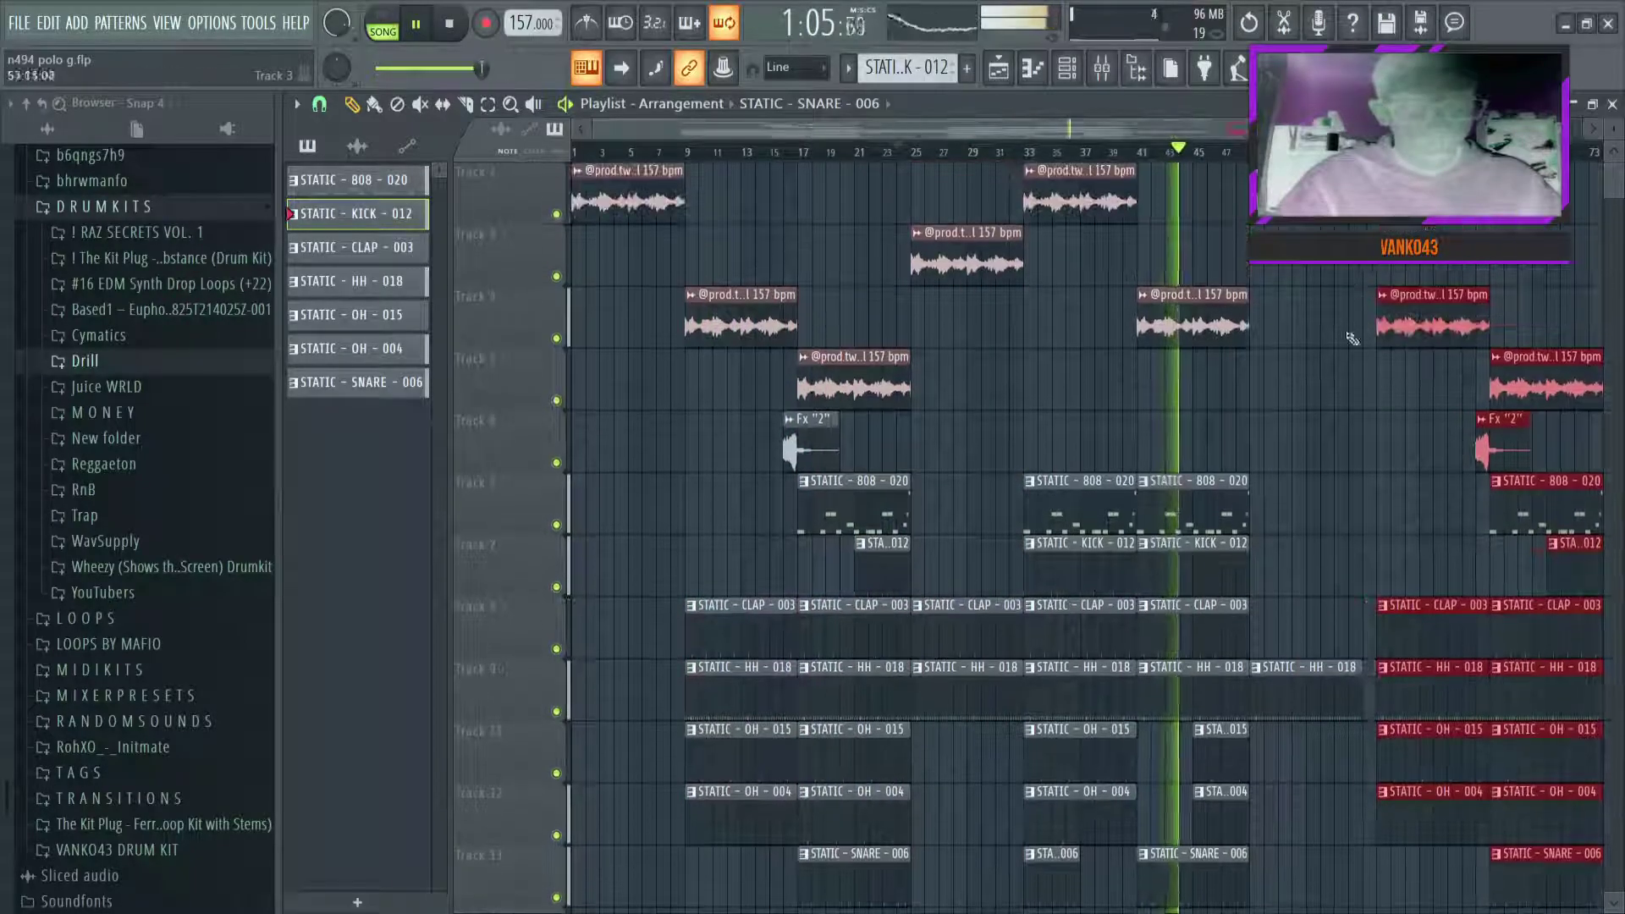
left_click_drag(1405, 330, 1391, 330)
left_click(1354, 366, "ctrl")
scroll(1483, 440, "down", 1)
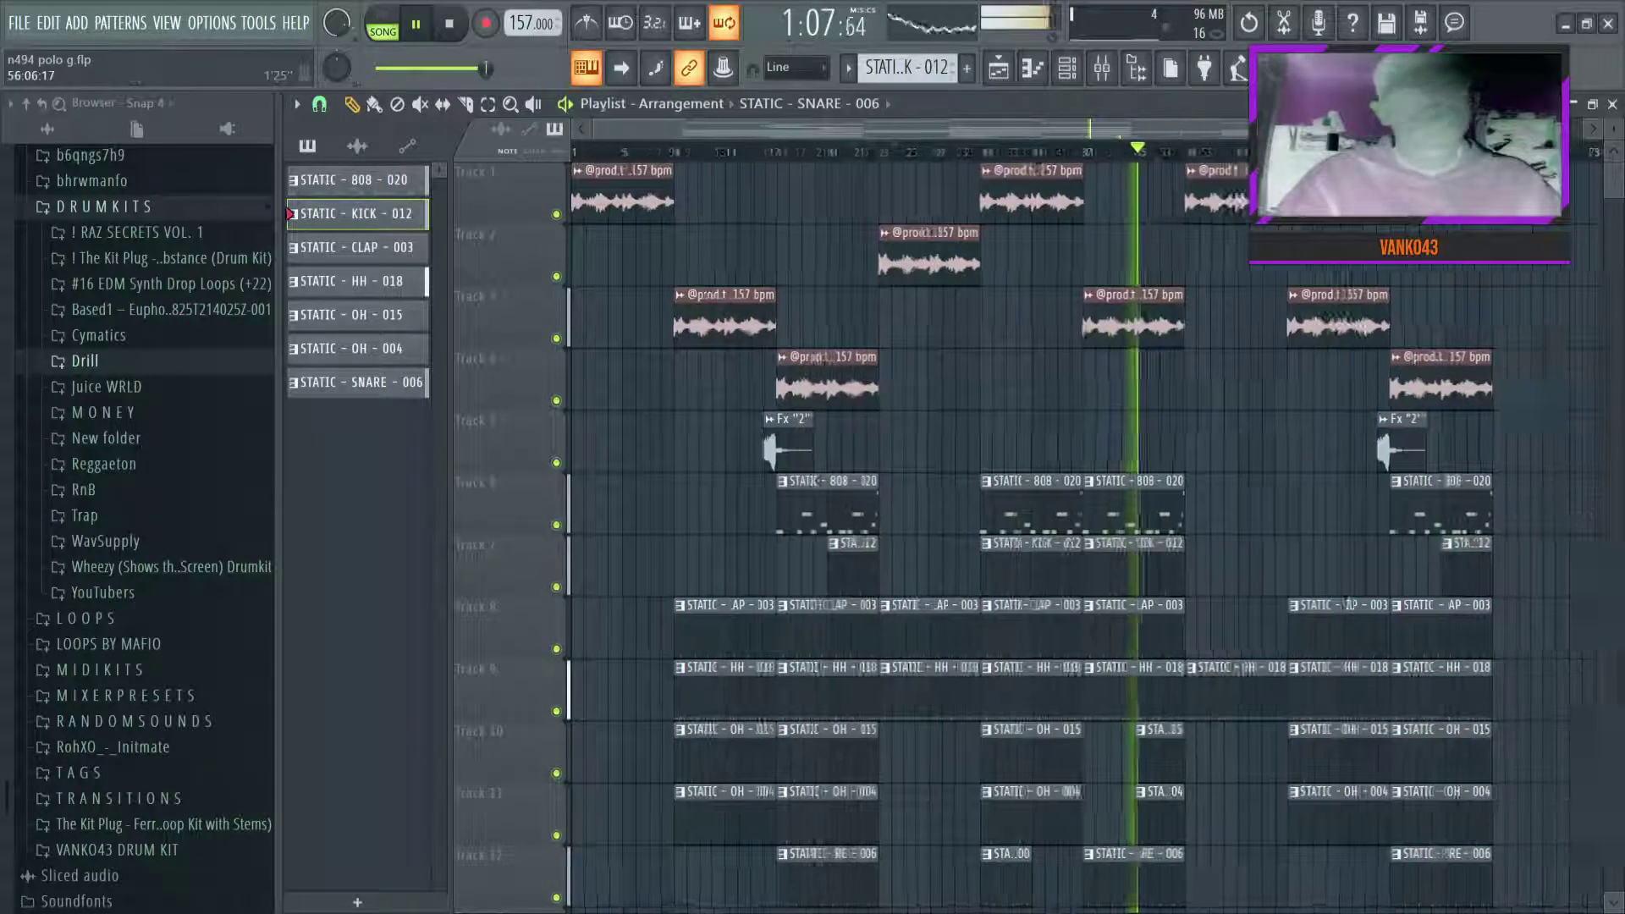
Add an 808 clip at bar 57 and a kick clip at bar 61 to the copied section
scroll(1473, 449, "up", 4)
left_click_drag(1296, 411, 1050, 434)
left_click_drag(1228, 457, 1208, 504)
key("ctrl+b")
left_click_drag(1310, 564, 1263, 557)
key("ctrl+b")
key("ctrl+b")
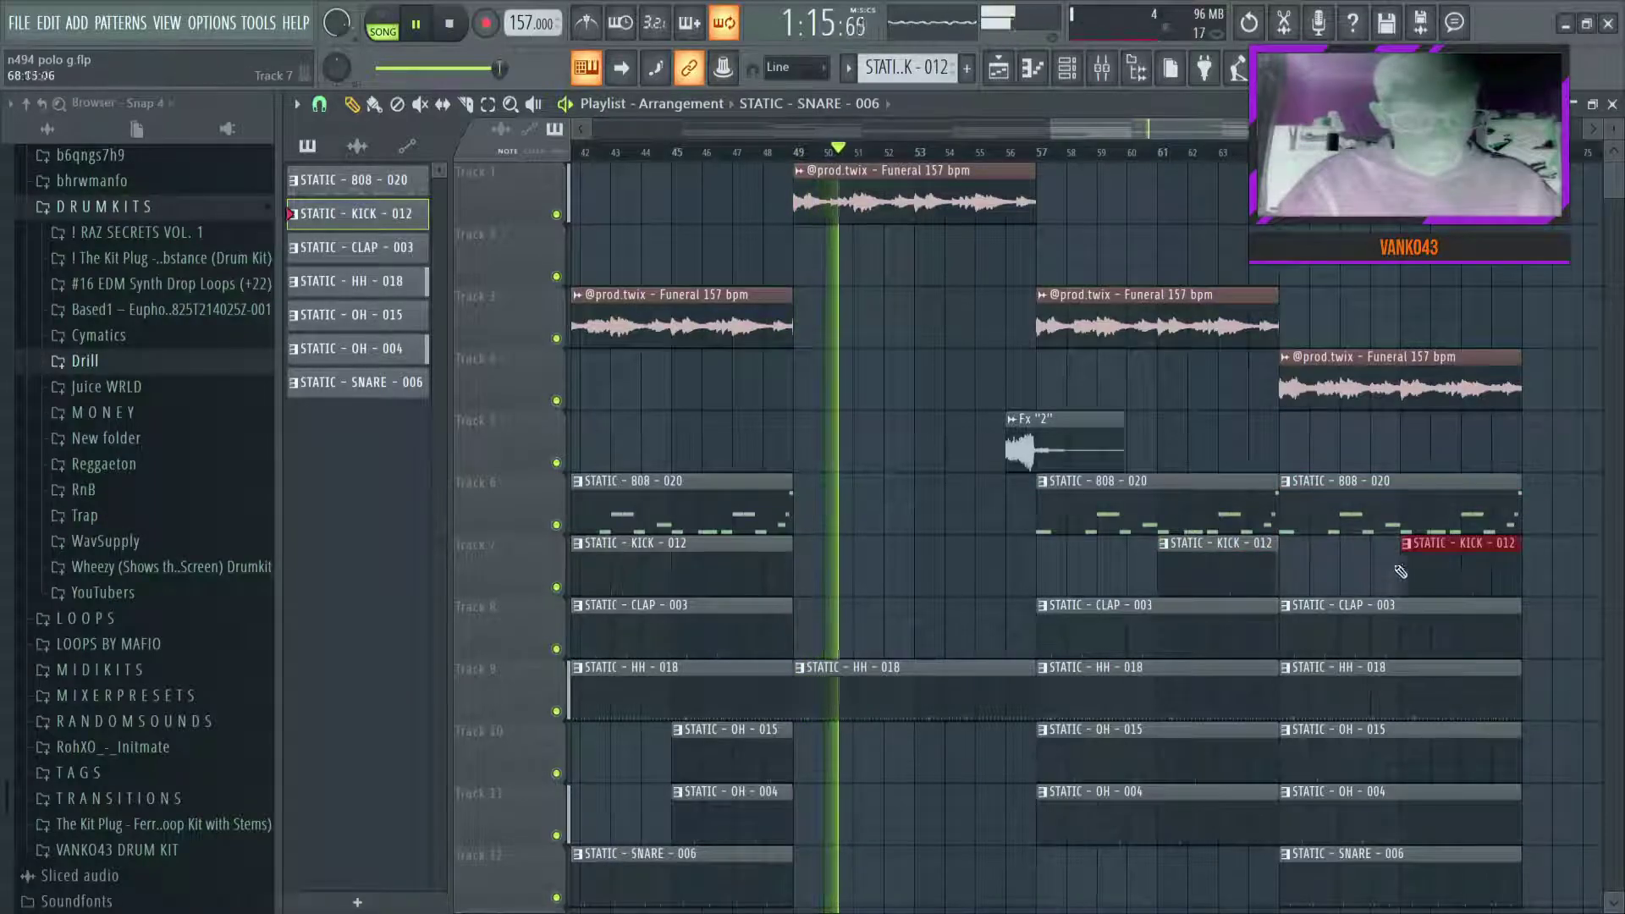
Extend the start of the kick clip at bar 69 back to bar 65
double_click(1410, 566)
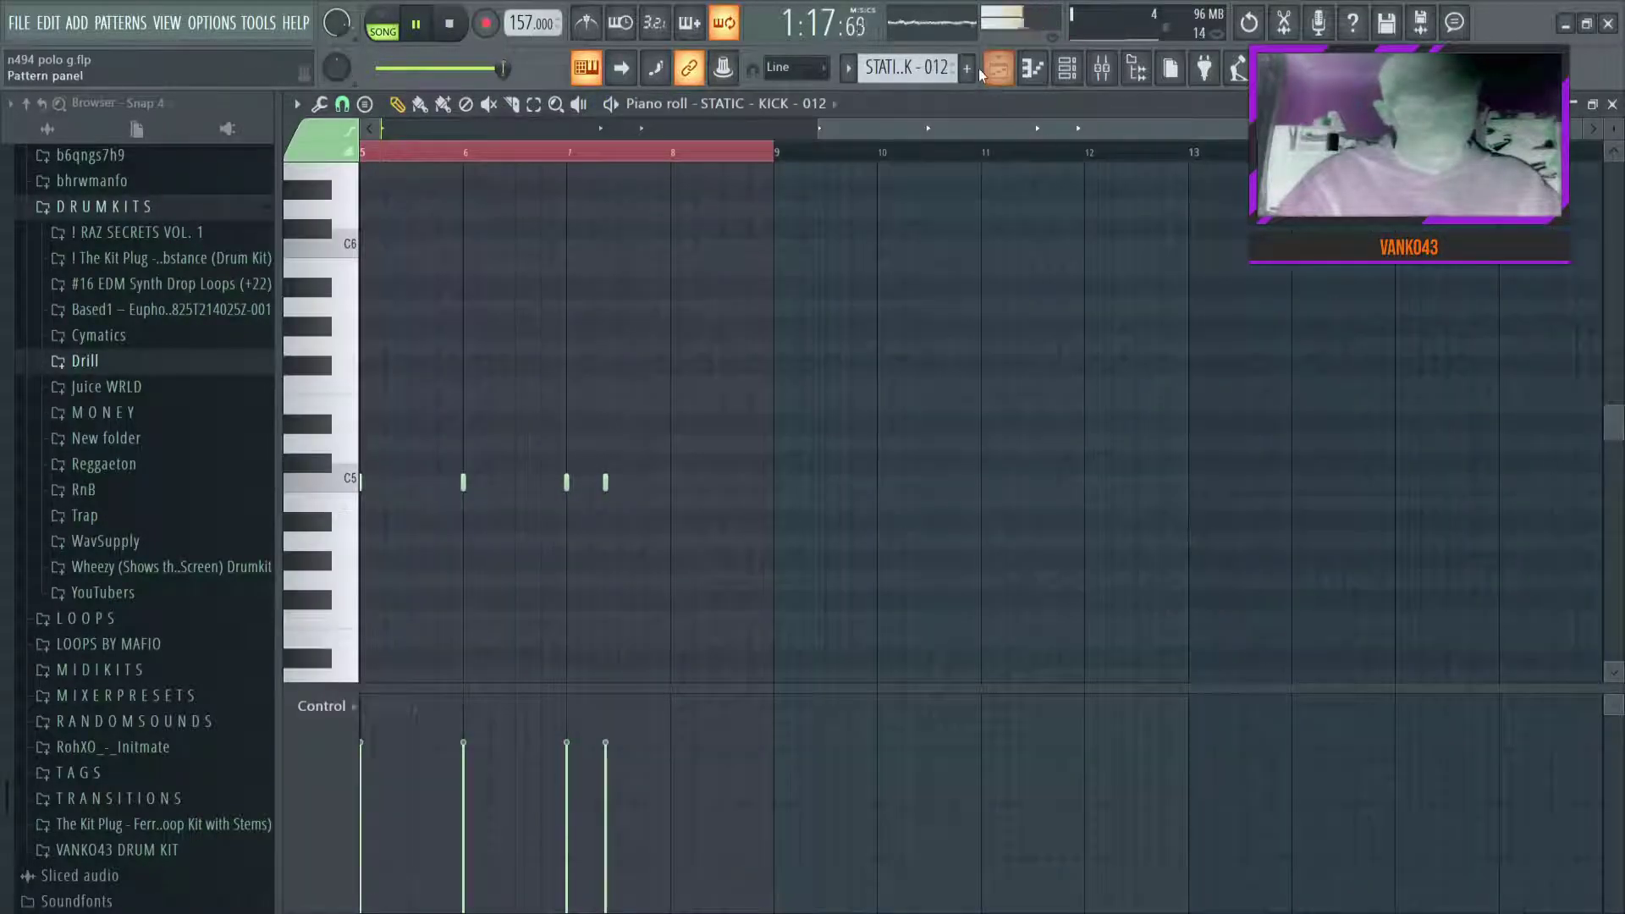
left_click(1010, 83)
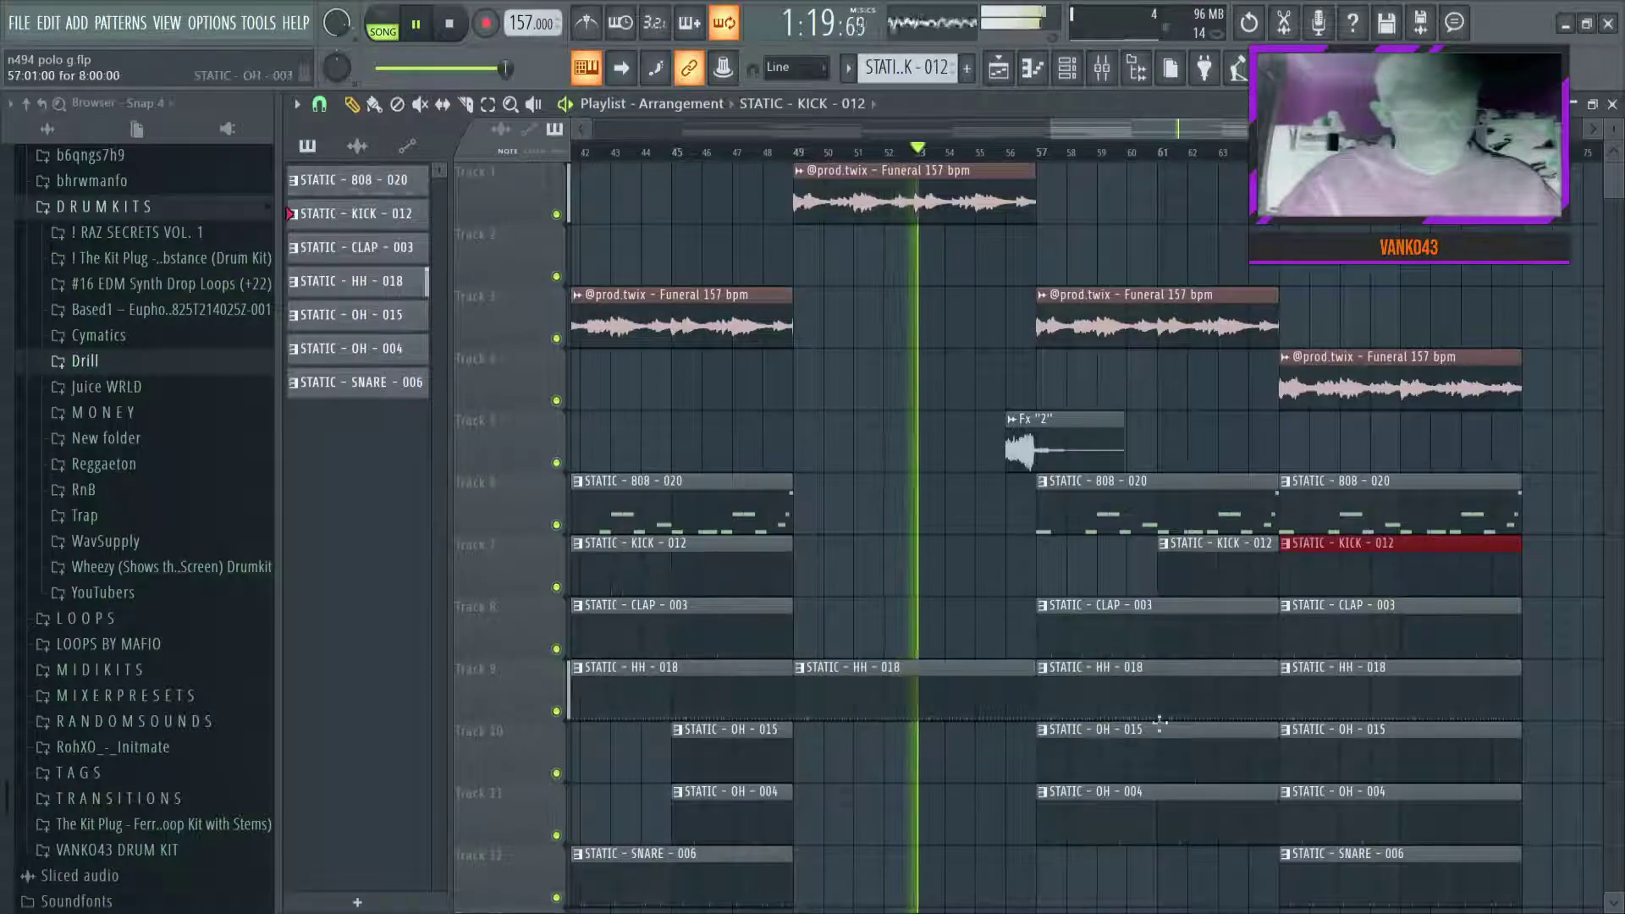
left_click(1108, 884, "ctrl")
scroll(1106, 877, "down", 3)
scroll(1165, 724, "up", 1)
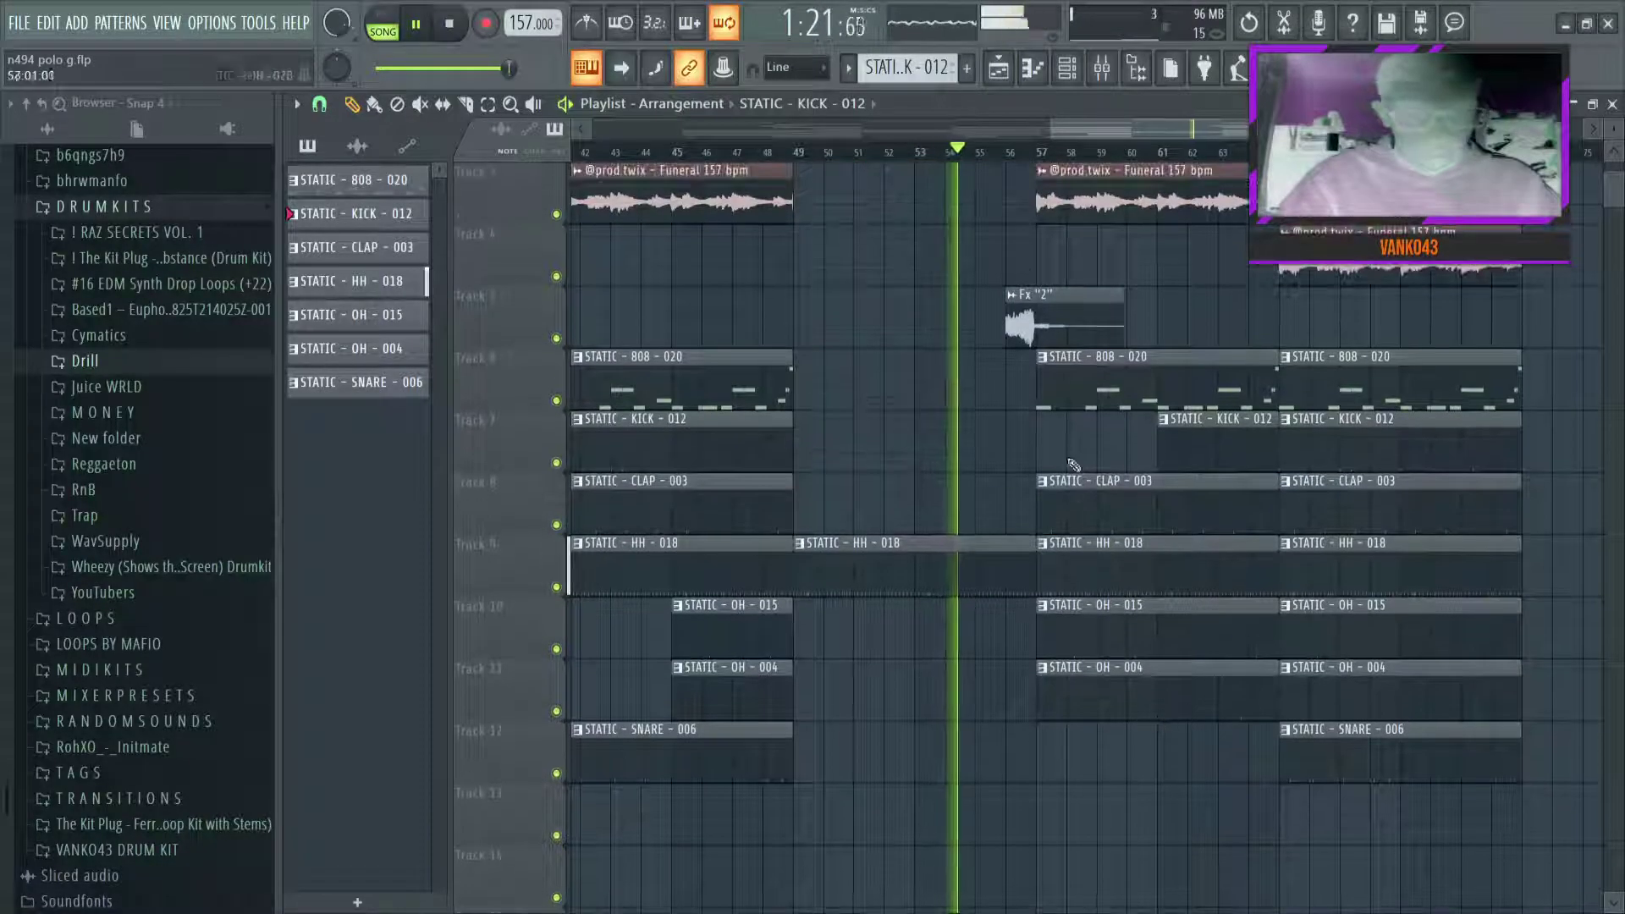
Try to duplicate the Funeral loop, 808 and drum clips of bar 65 to bar 73
scroll(1045, 364, "up", 2)
scroll(1024, 250, "down", 4)
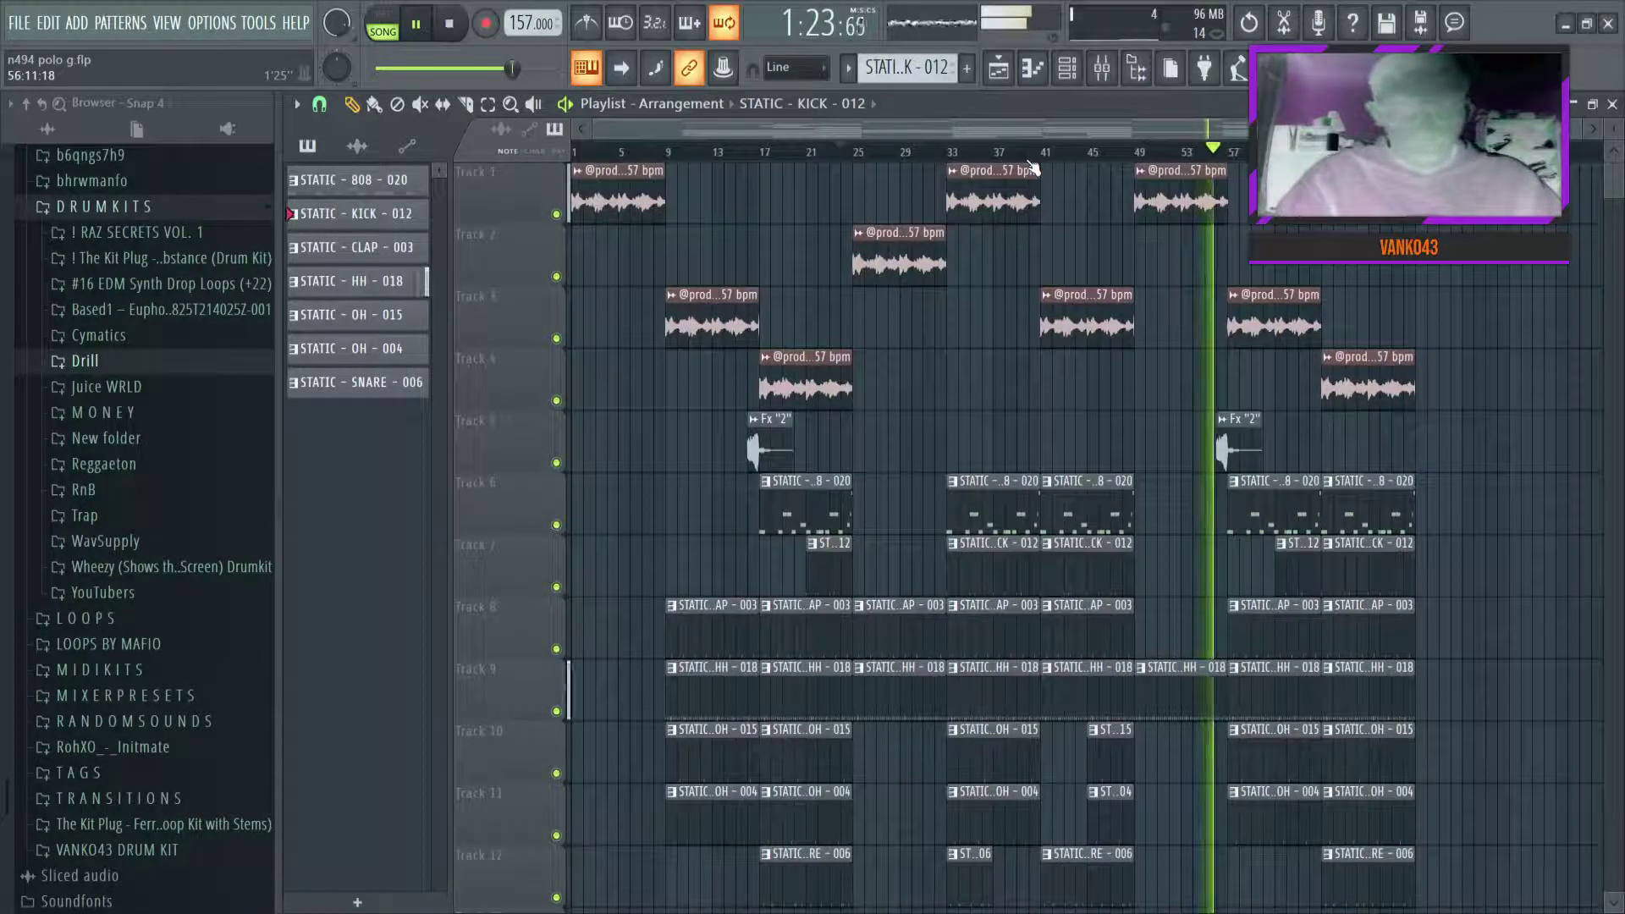
left_click(1392, 382, "ctrl")
key("ctrl+b")
left_click_drag(1474, 481, 1354, 880)
key("ctrl+b")
left_click(1285, 863, "ctrl")
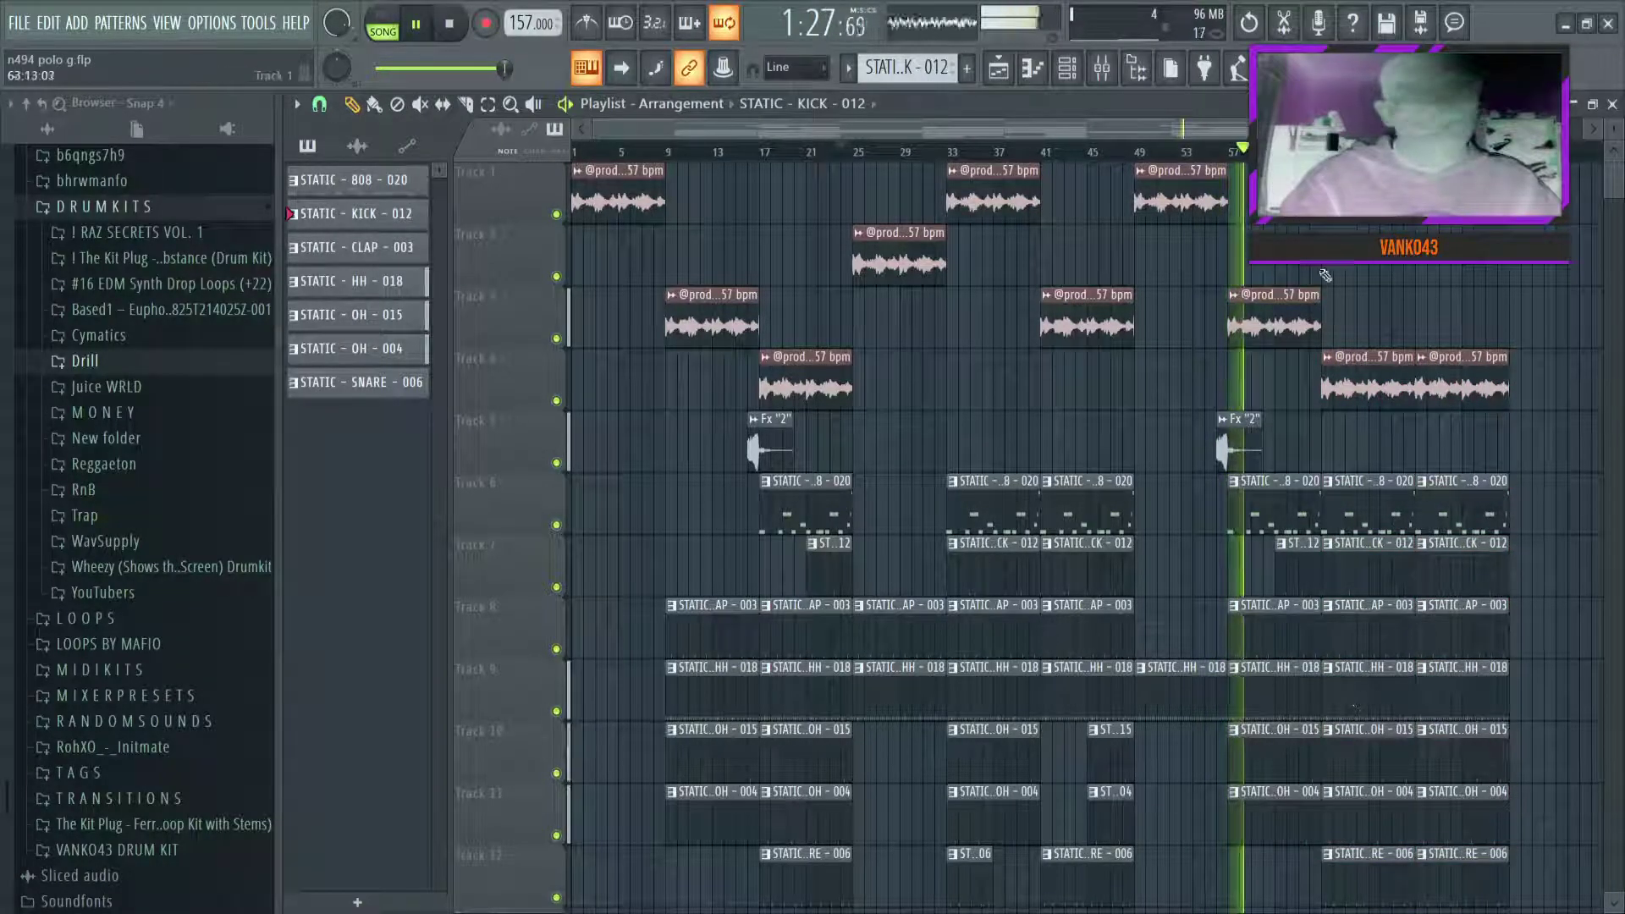
Remove the extra clips at bar 73 and duplicate the whole section of bars 25 to 72 there
scroll(1291, 196, "down", 1)
right_click(1390, 379)
left_click_drag(1384, 902, 864, 173)
key("ctrl+b")
left_click(963, 246, "ctrl")
Duplicate the Funeral loop, 808 and drum clips of bar 113 to bar 121
left_click(1479, 381, "ctrl")
key("ctrl+b")
left_click_drag(1526, 504, 1453, 857)
key("ctrl+b")
left_click(1219, 427, "ctrl")
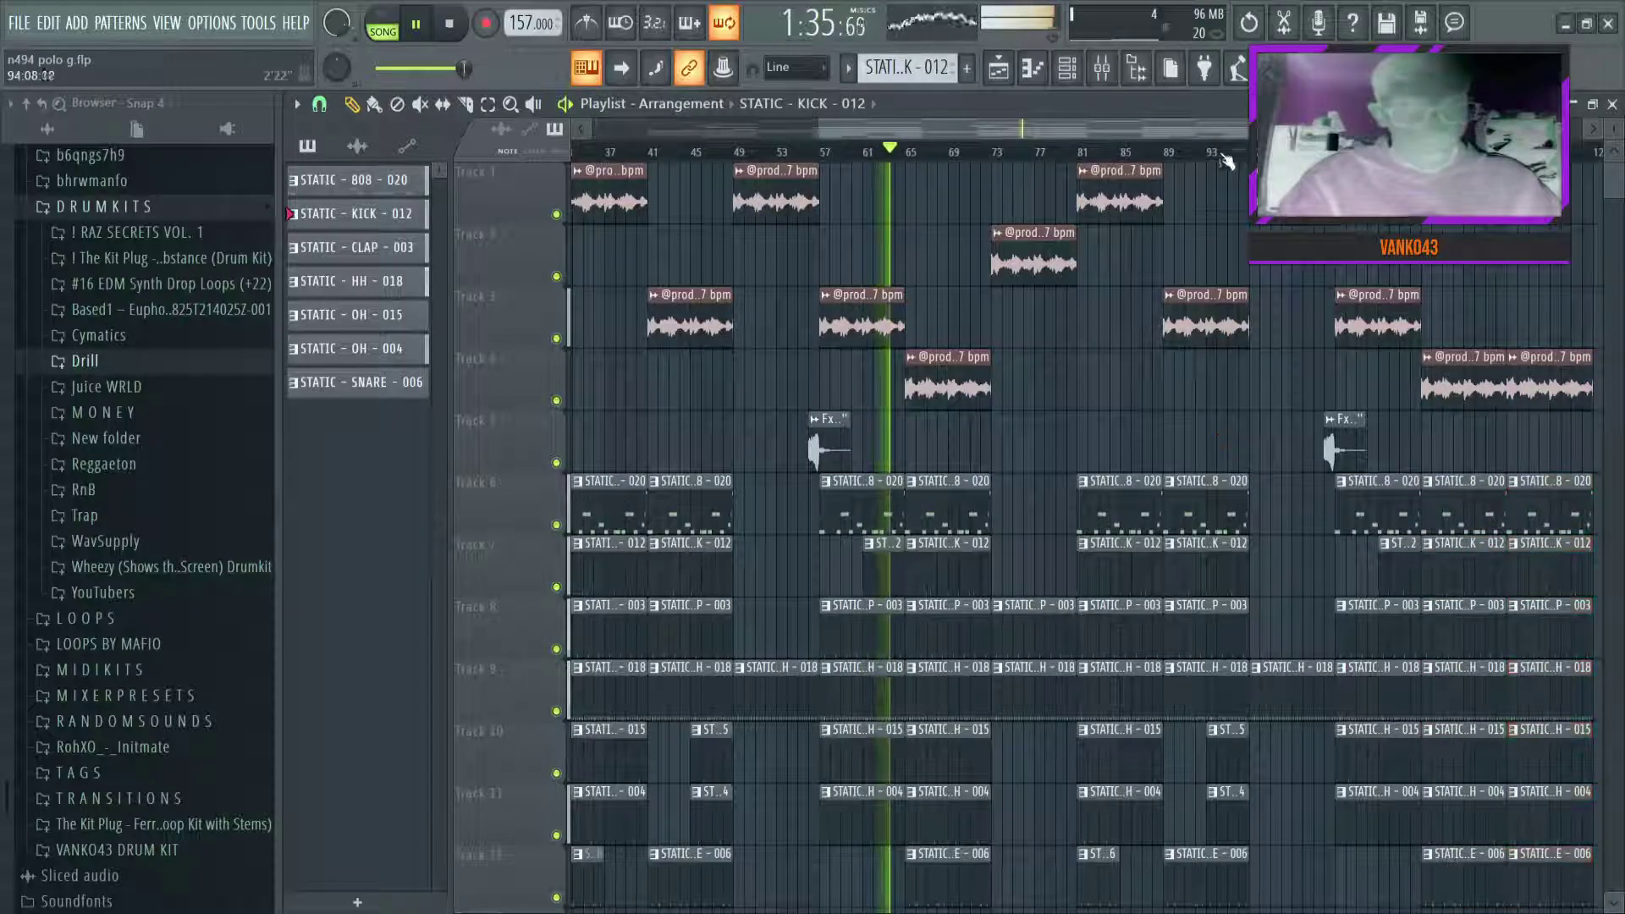
Move the Funeral loop clips on the lower tracks up to merge them onto track 1
scroll(1219, 164, "right", 1)
scroll(1202, 163, "down", 2)
left_click_drag(1512, 390, 401, 257)
key("shift+Up")
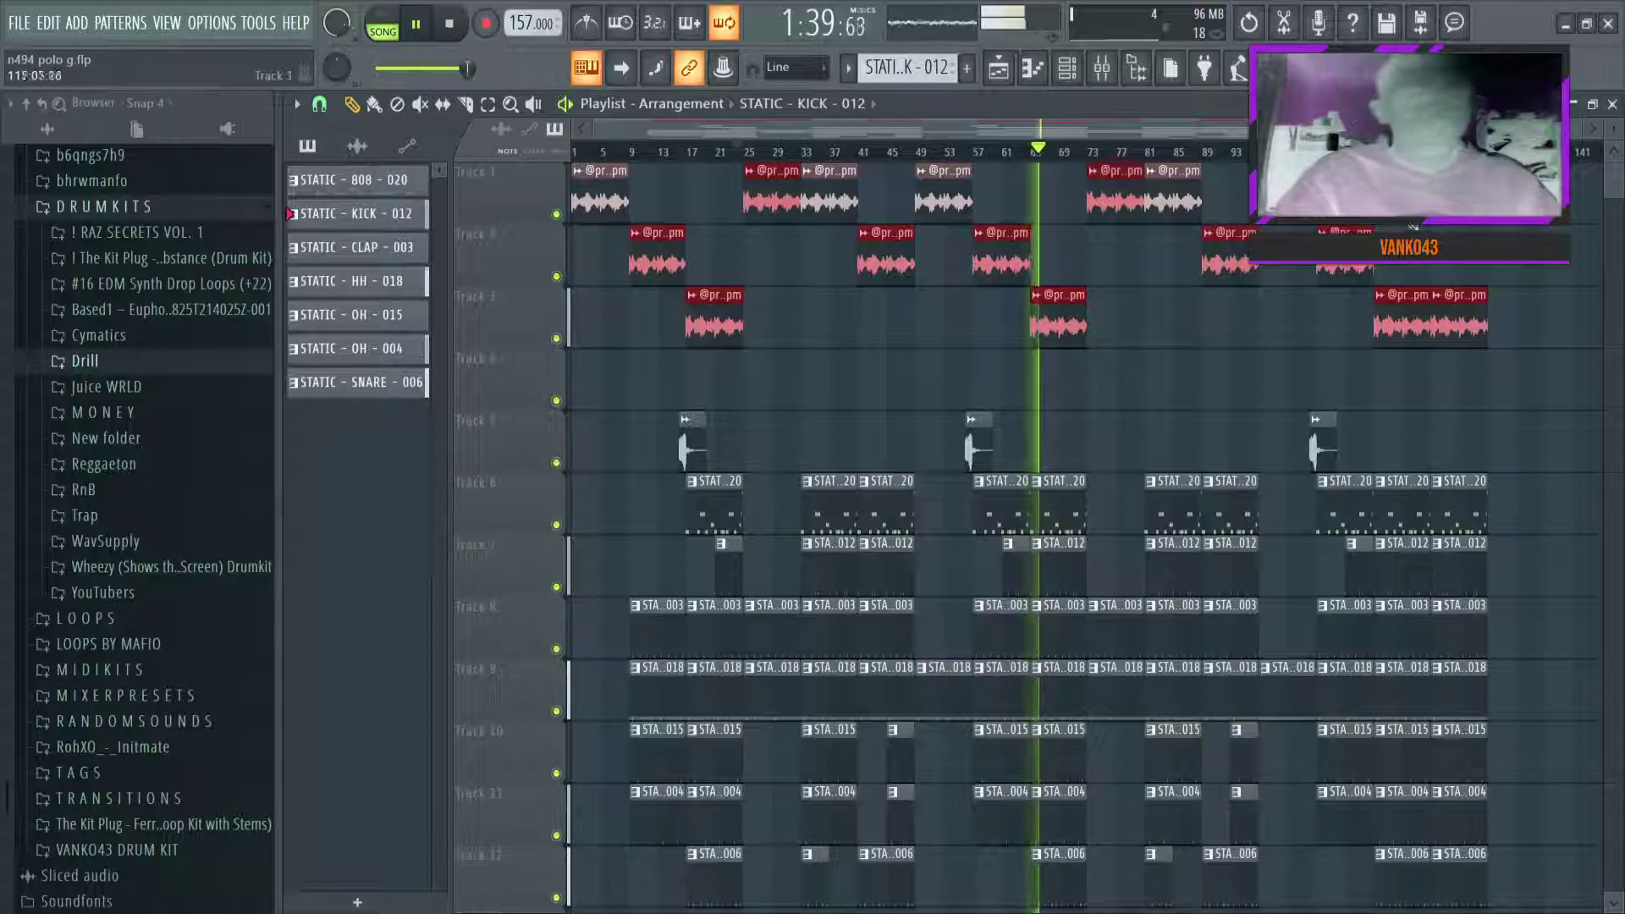
key("shift+Up")
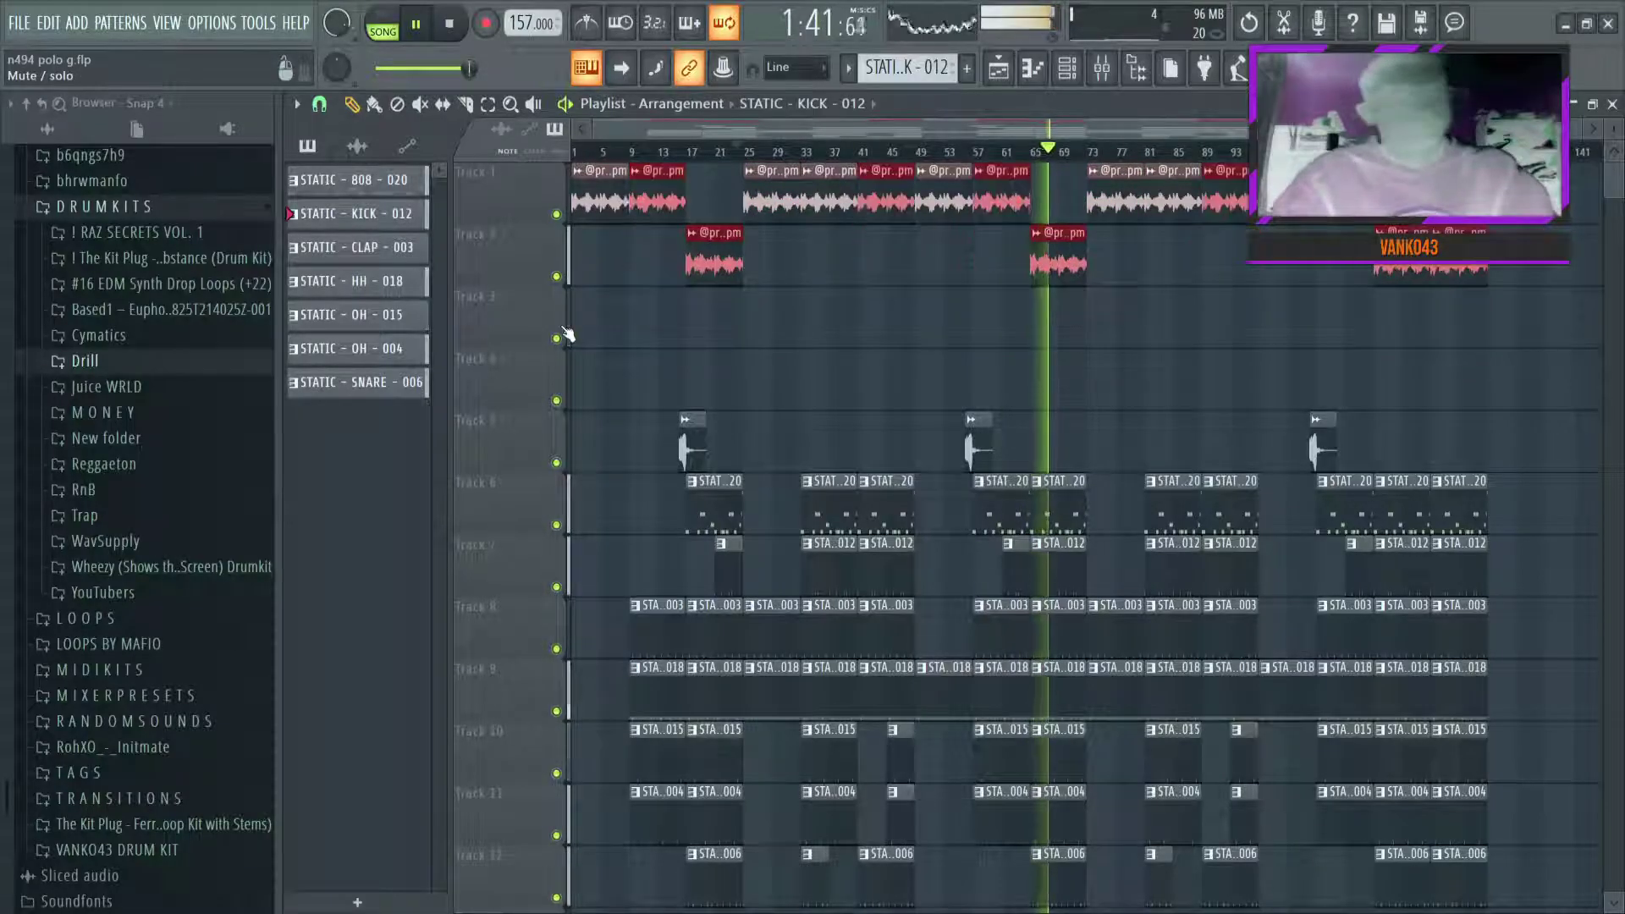
key("shift+Up")
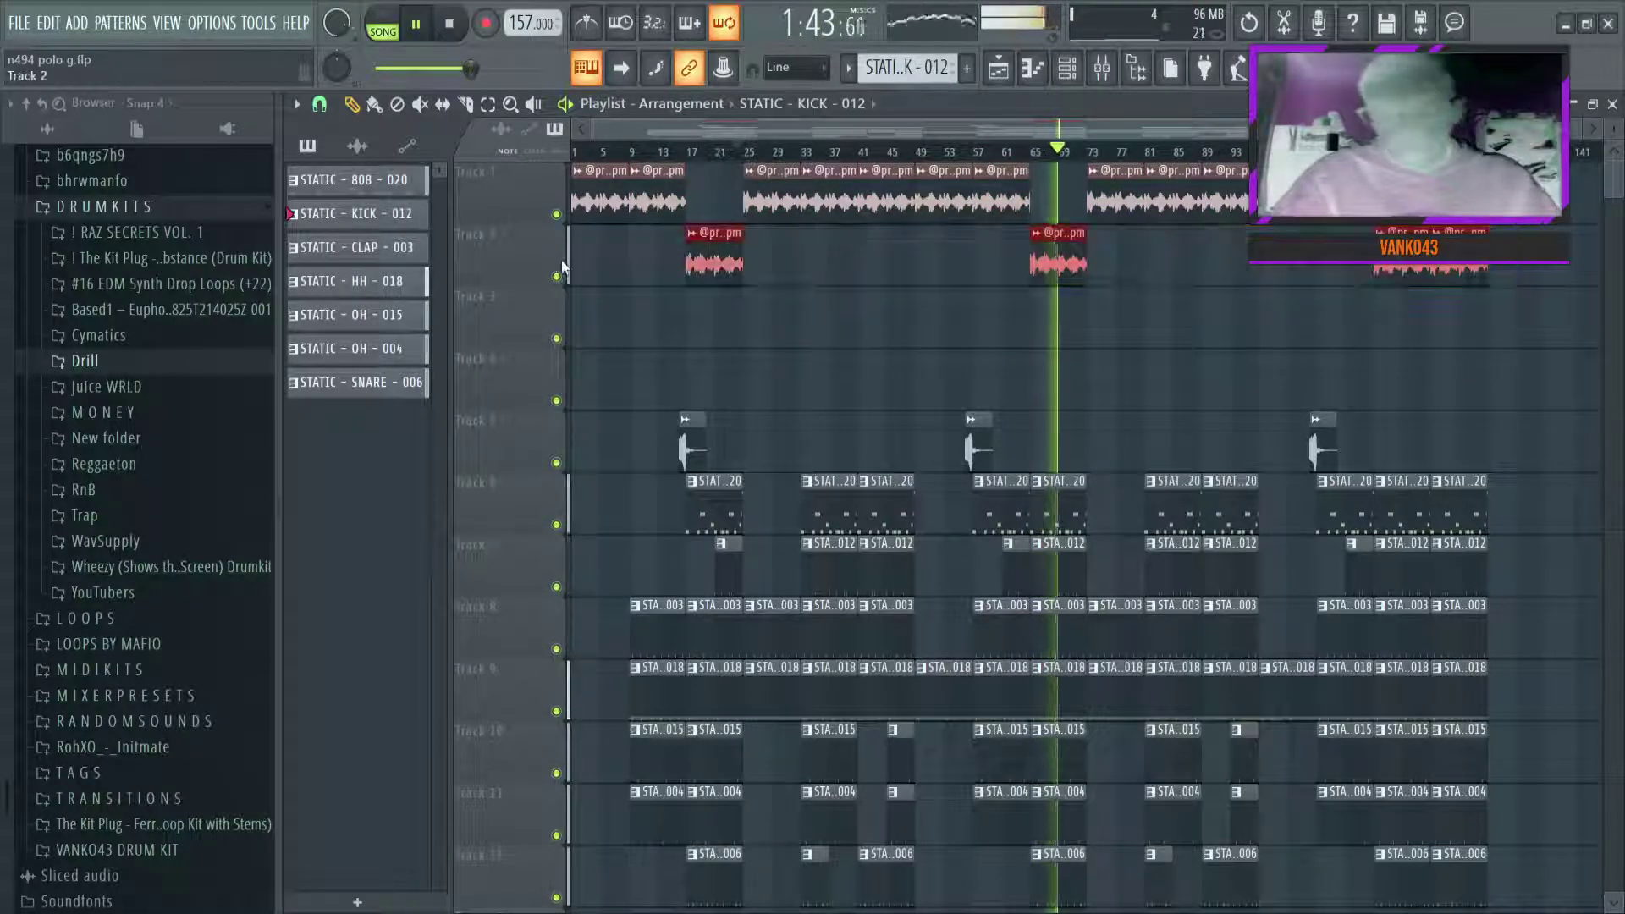
Move all FX, 808 and drum clips up two tracks so that the FX clips sit on track 3
left_click_drag(1506, 417, 473, 901)
key("shift+Up")
key("shift+Up")
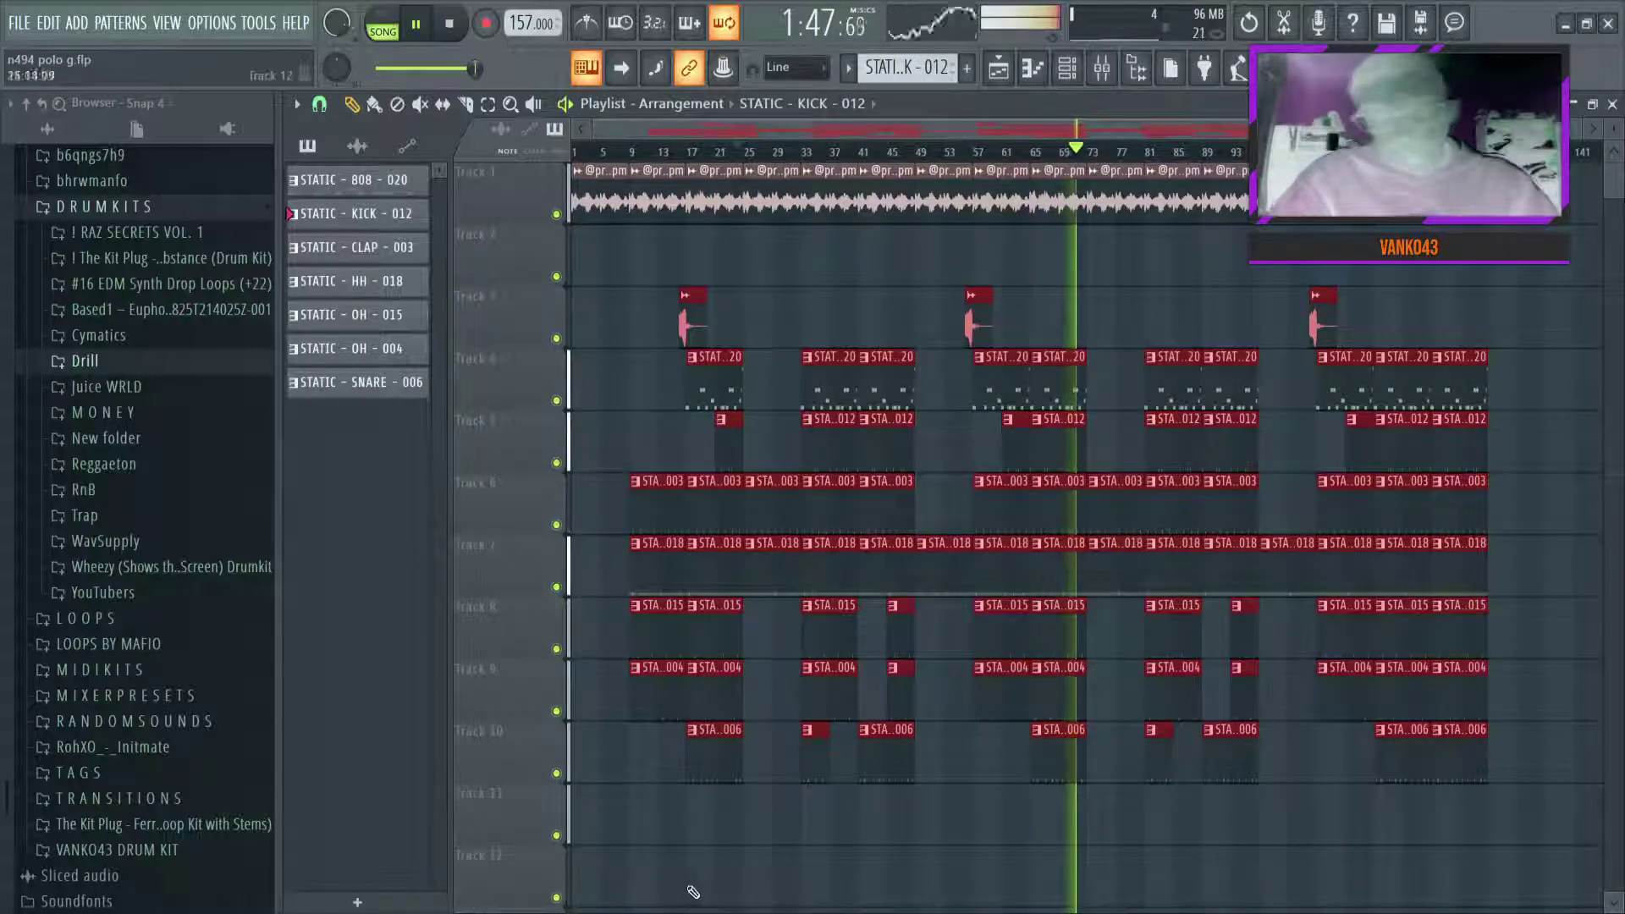
left_click(984, 838)
Create an automation clip for the Master volume from the mixer
key("F9")
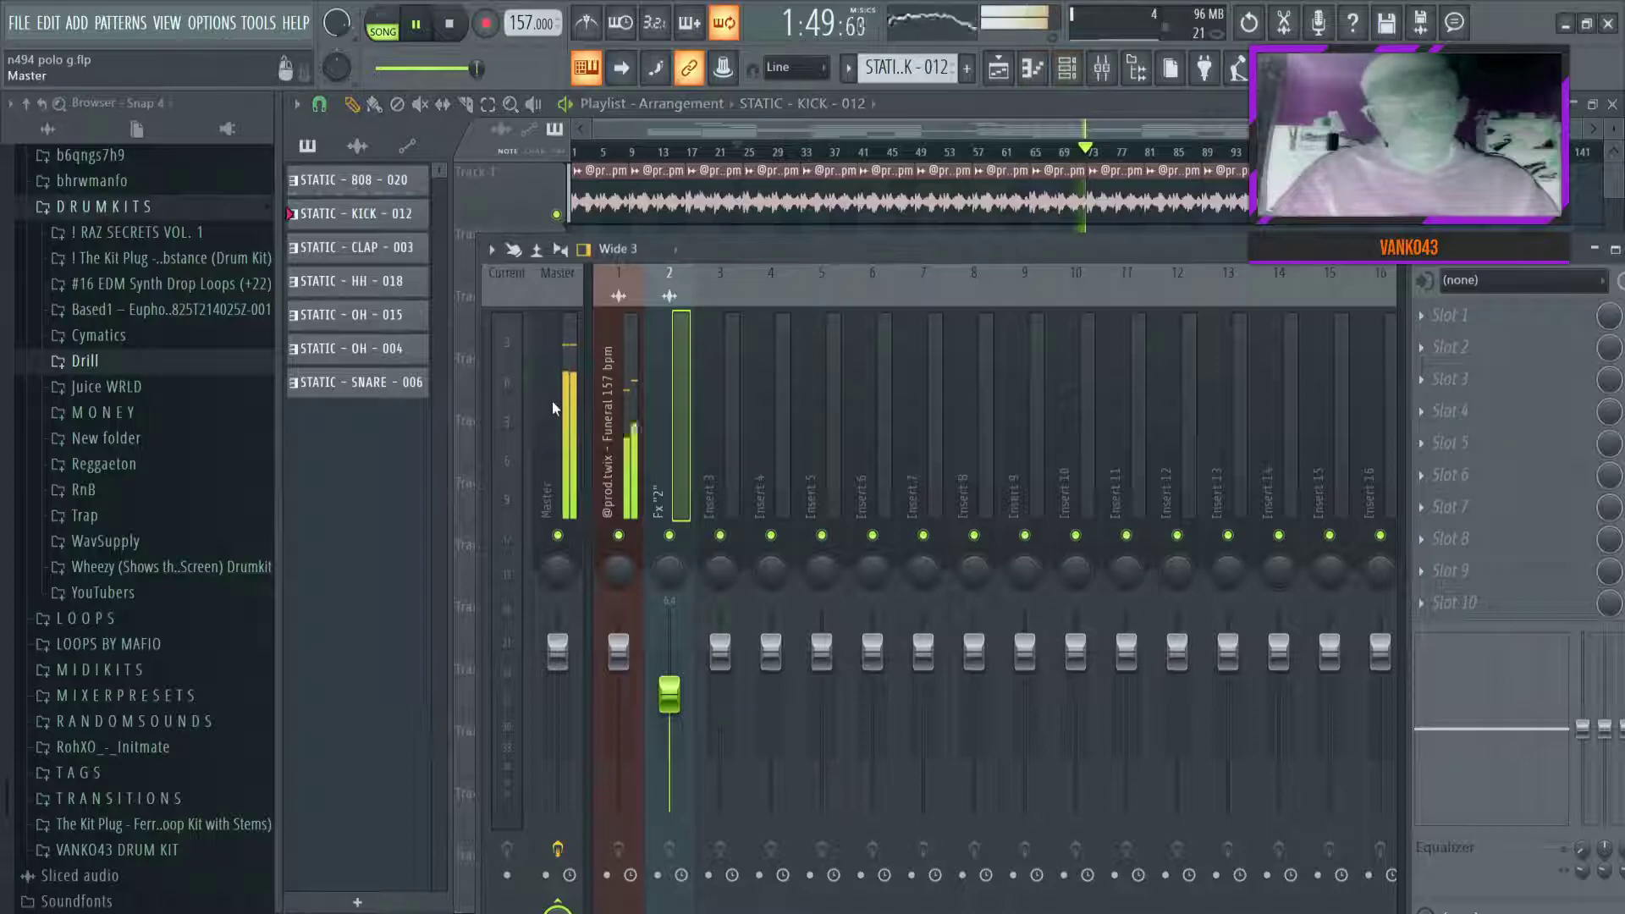
right_click(559, 664)
left_click(602, 736)
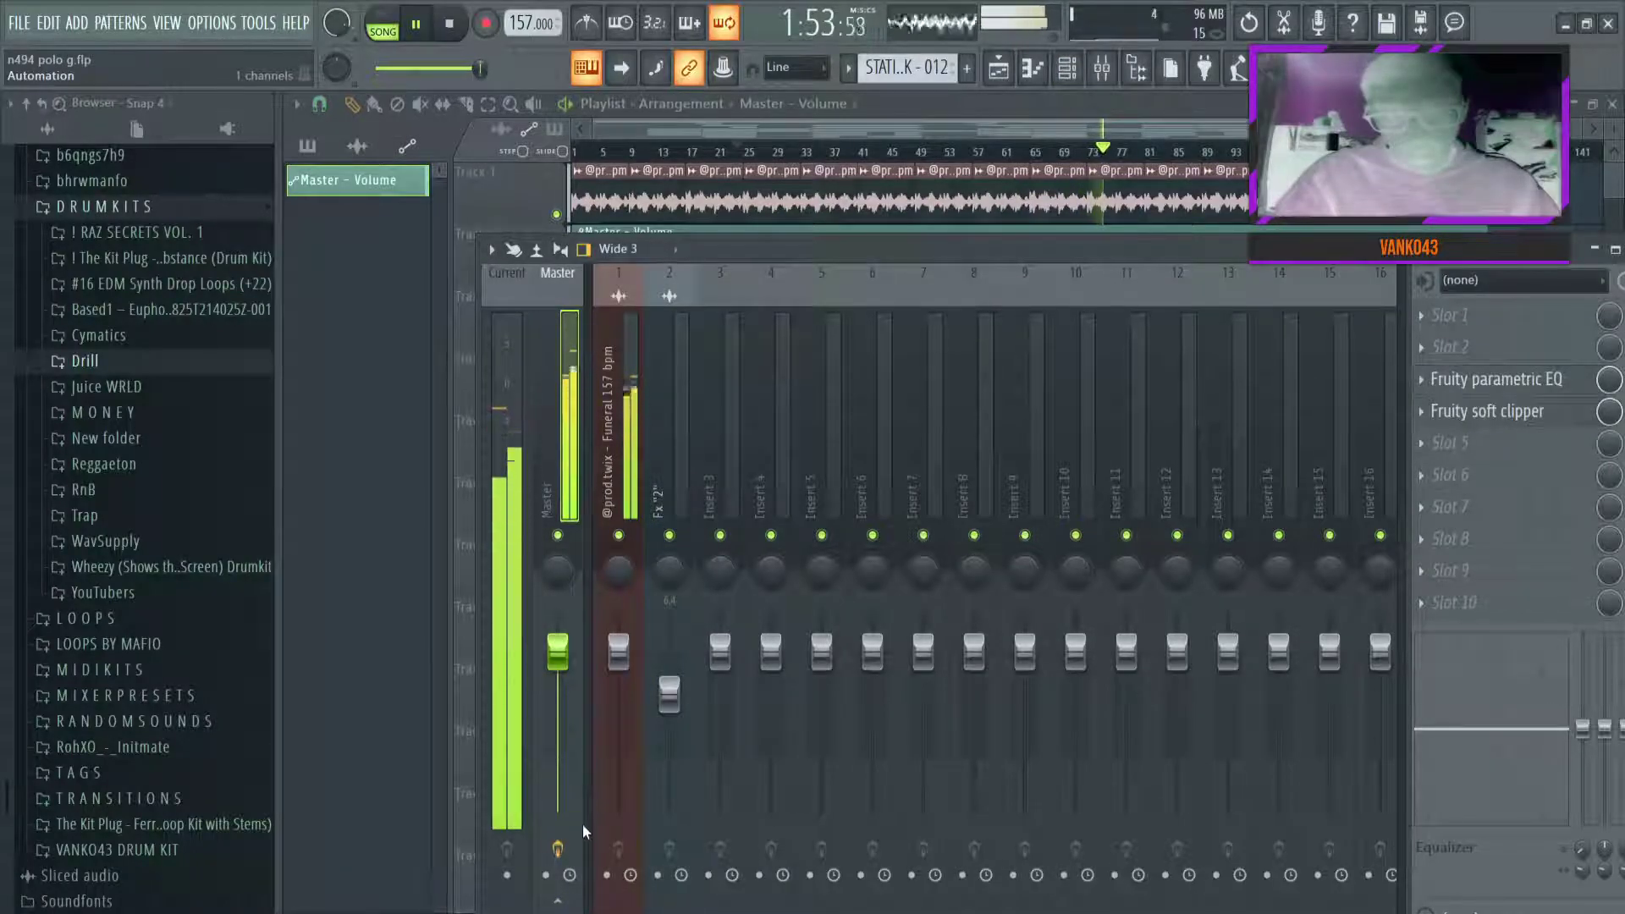
key("F9")
Add a point at bar 121 to the Master volume automation and lower the end point at bar 129 to fade out the song
scroll(1439, 254, "up", 5)
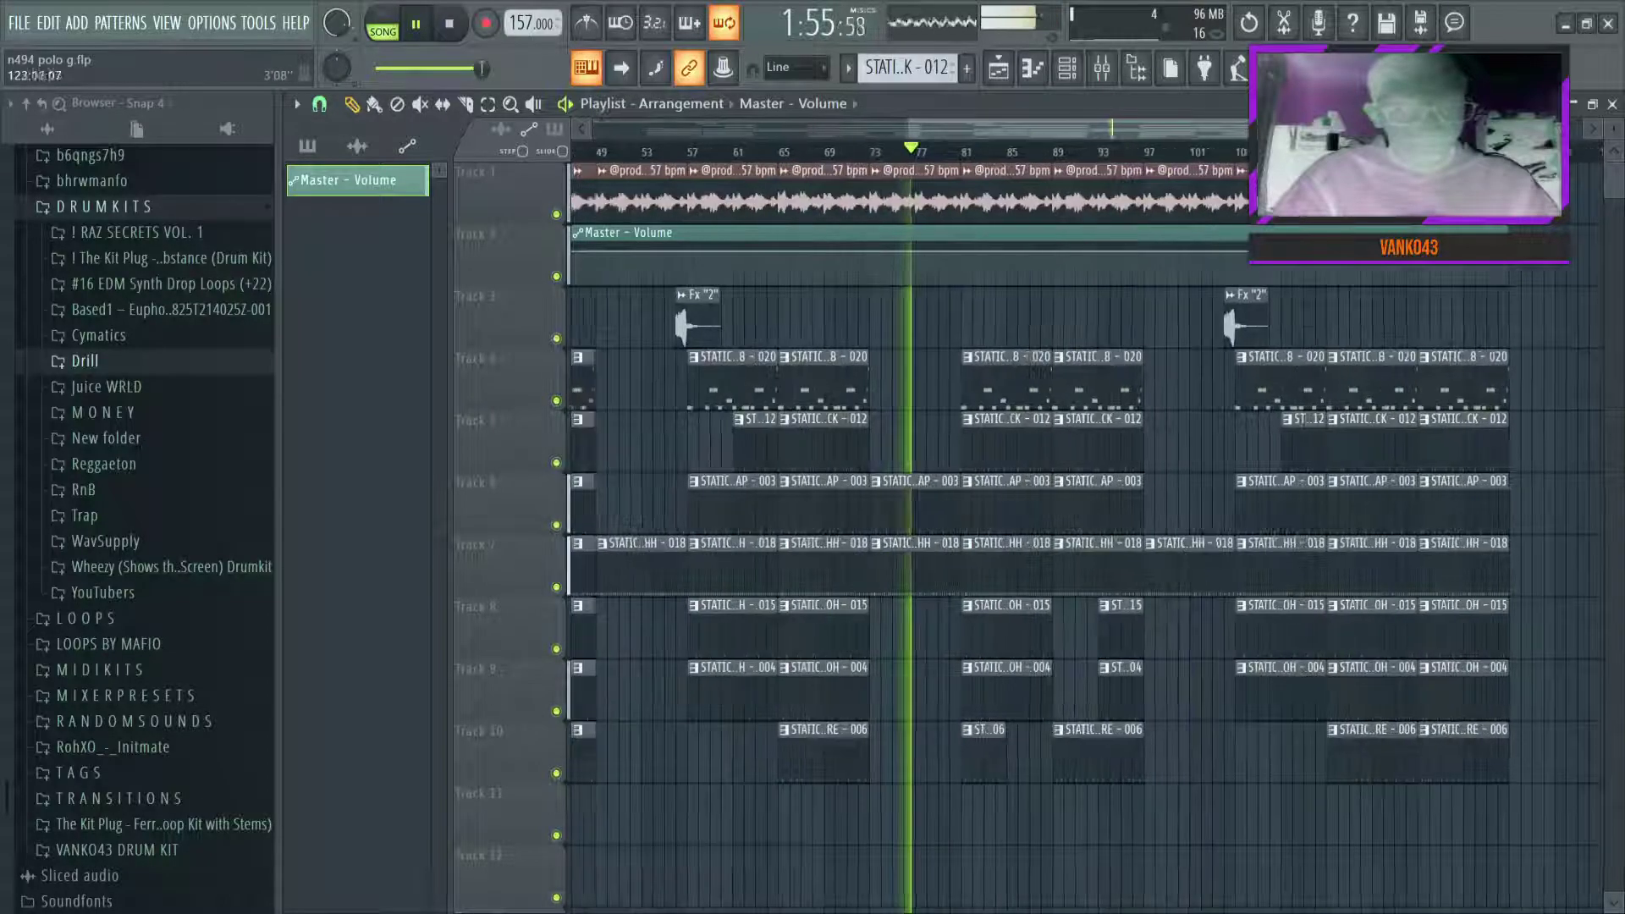
scroll(1439, 254, "up", 4)
right_click(1165, 252)
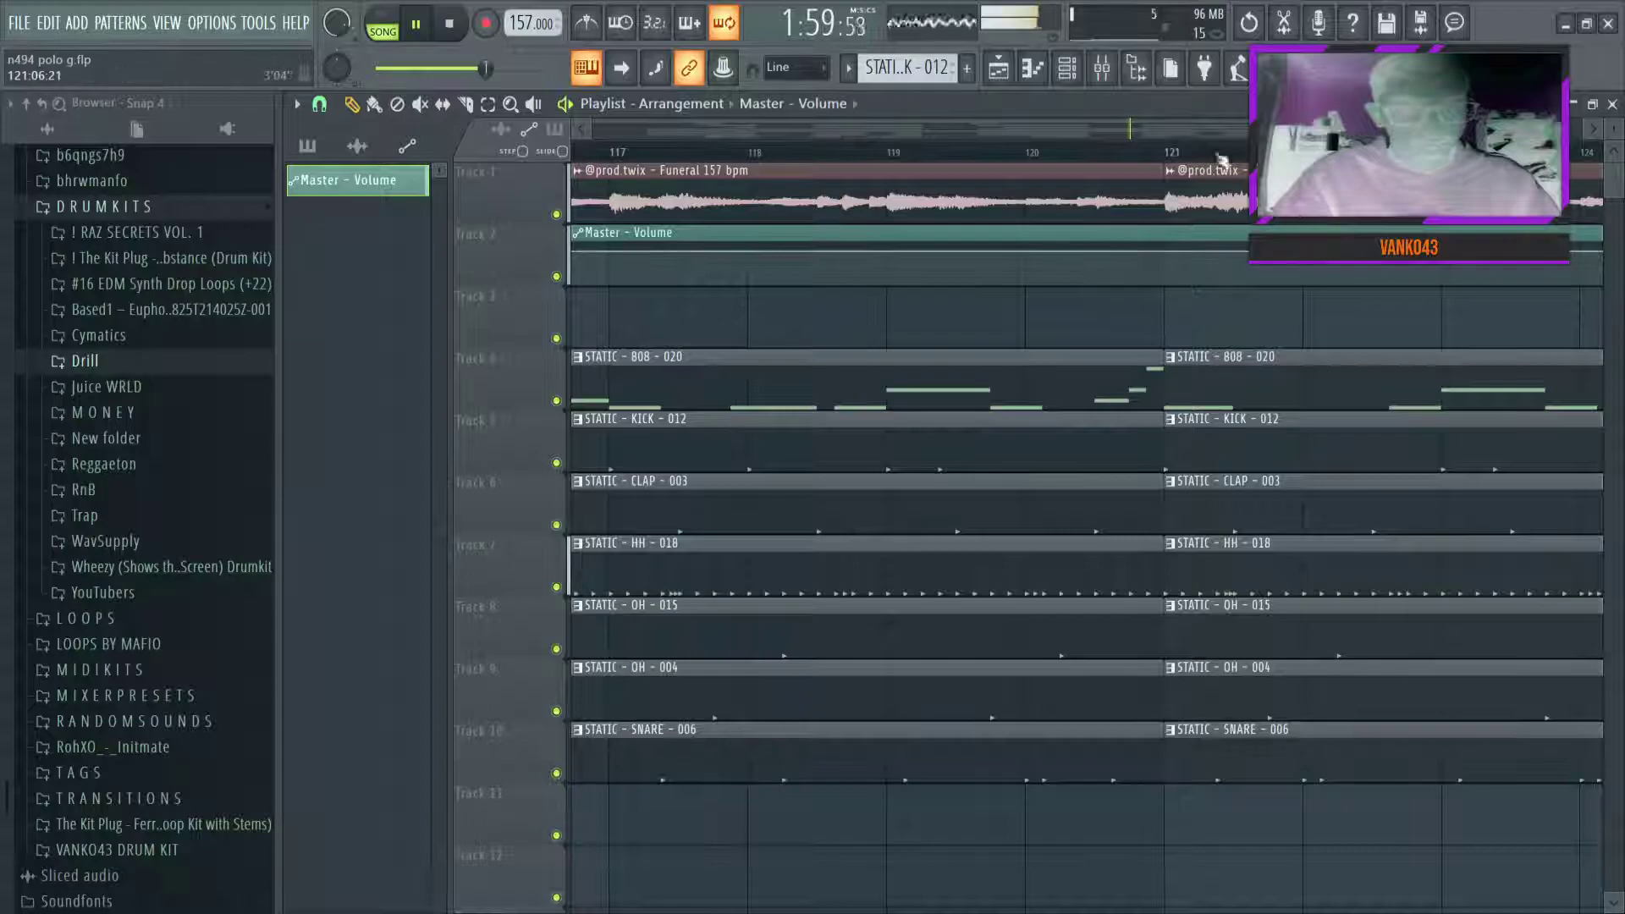
scroll(1172, 157, "down", 3)
scroll(1173, 157, "down", 1)
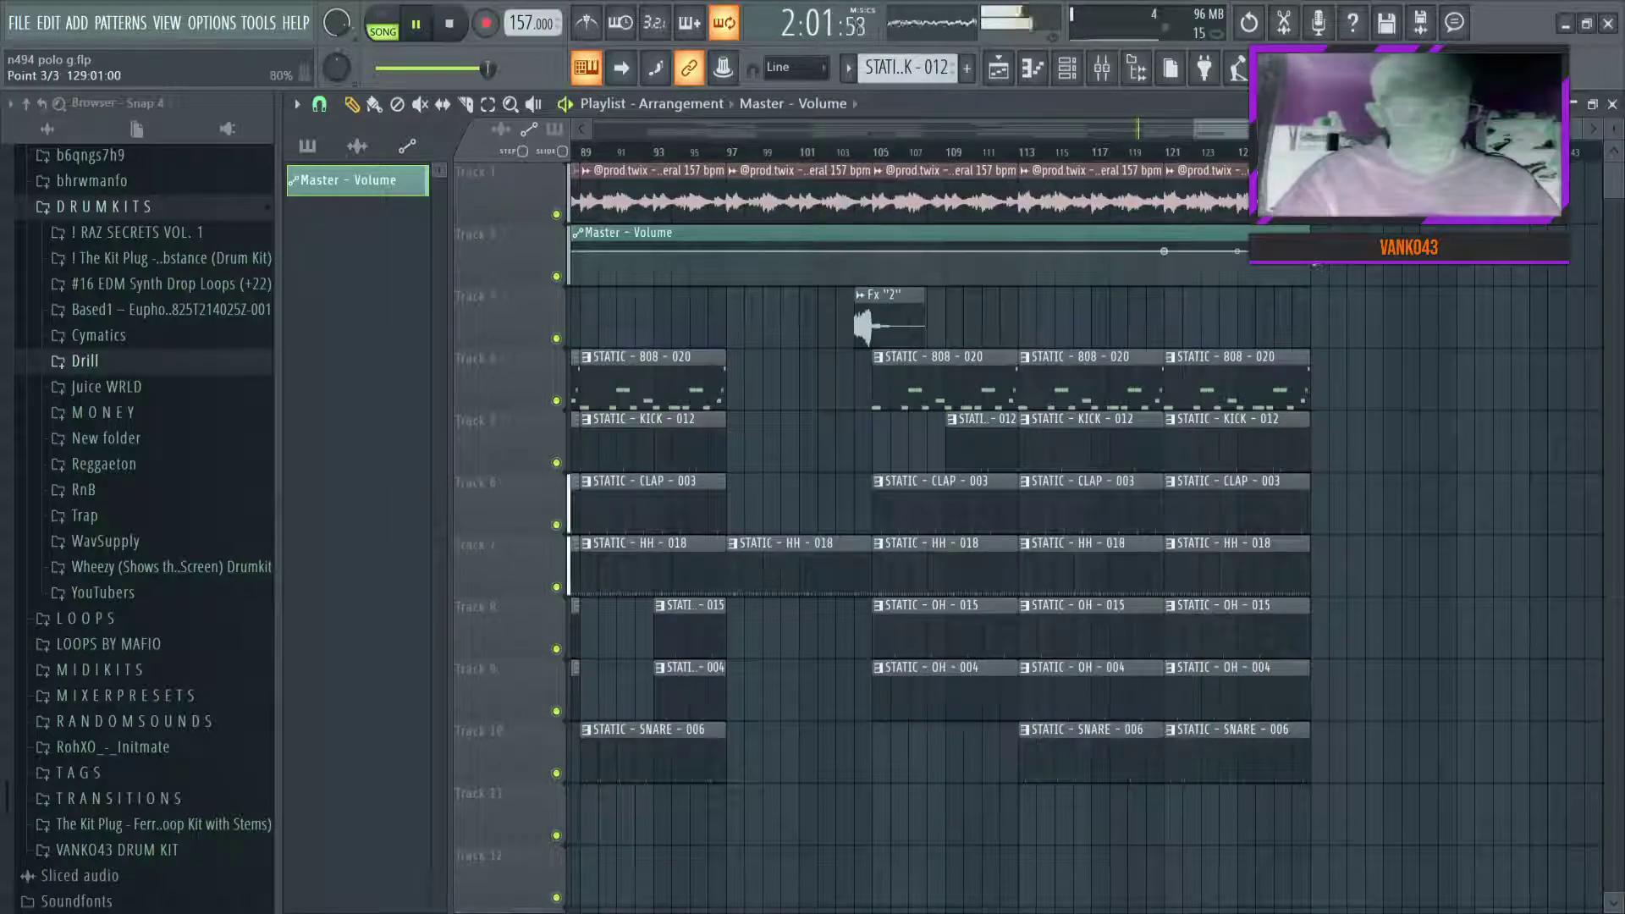
left_click_drag(1309, 252, 1313, 306)
scroll(1425, 157, "down", 4)
scroll(1439, 156, "up", 5)
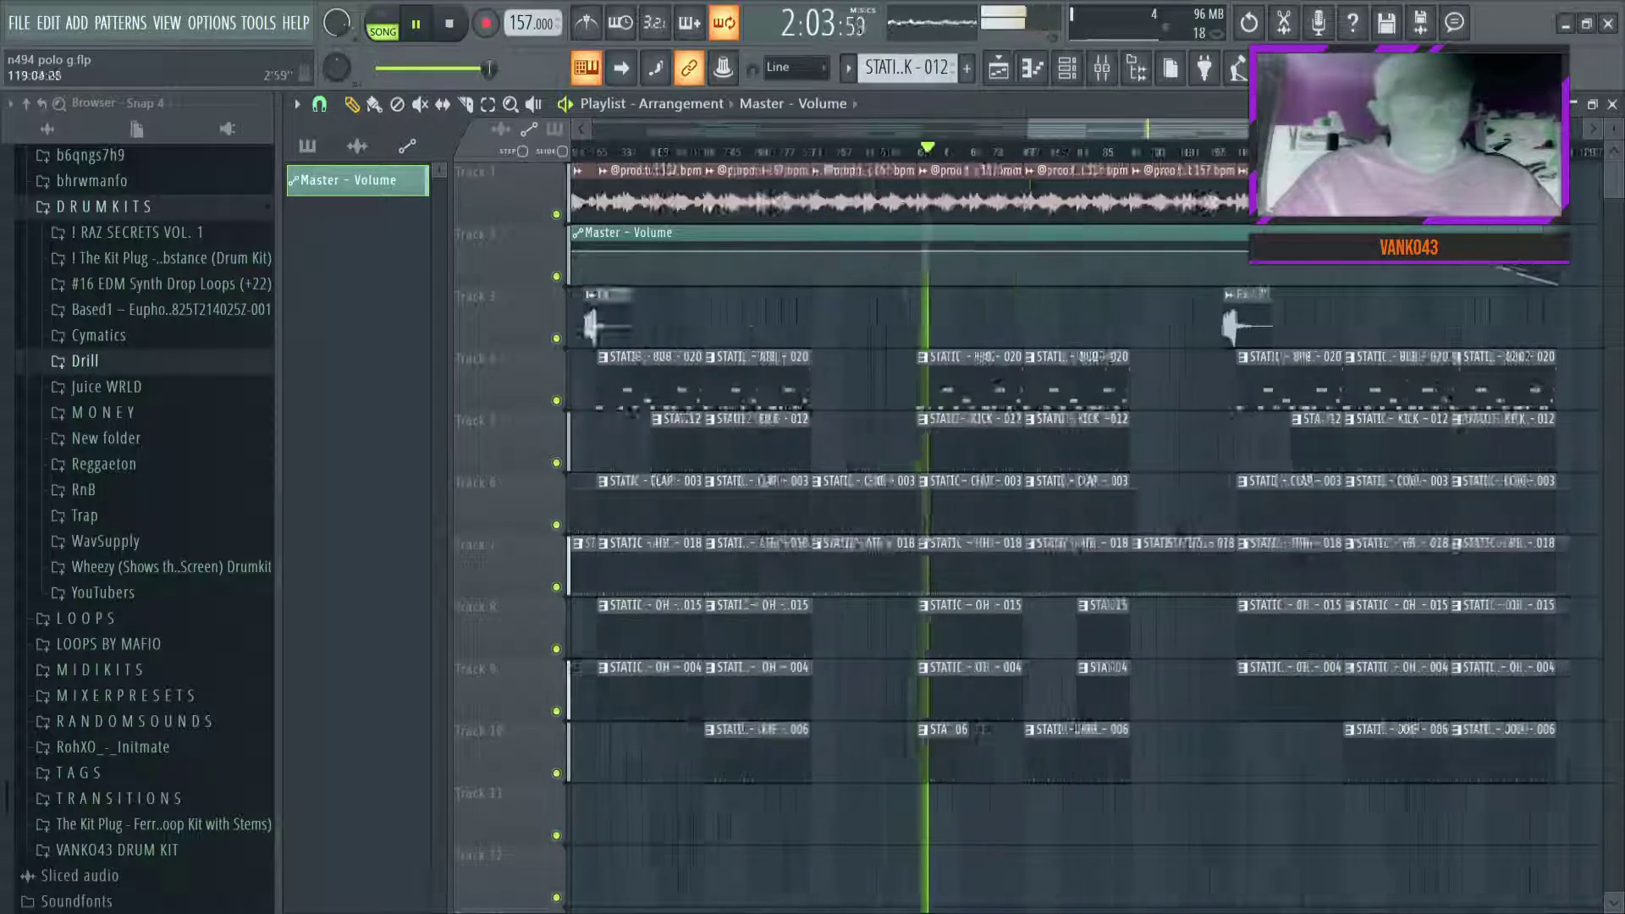
Place an Fx "2" clip at bar 128 on track 3 and trim its end to the end of the song
scroll(1494, 157, "down", 1)
scroll(1494, 157, "down", 4)
scroll(1528, 157, "up", 3)
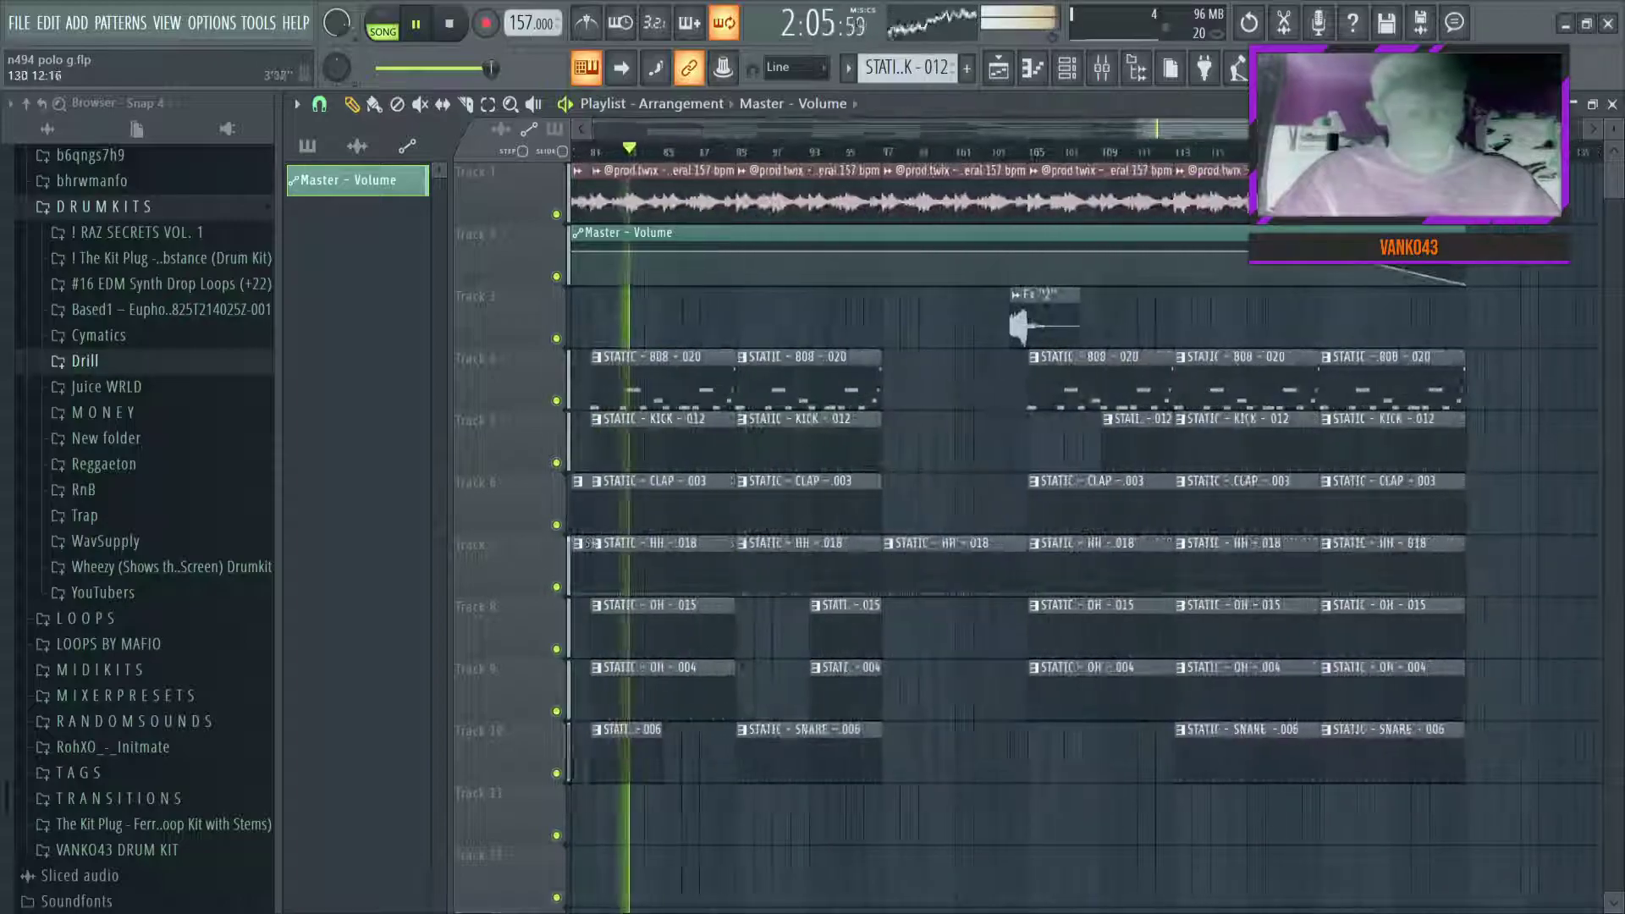
left_click(1048, 315)
left_click(1443, 313)
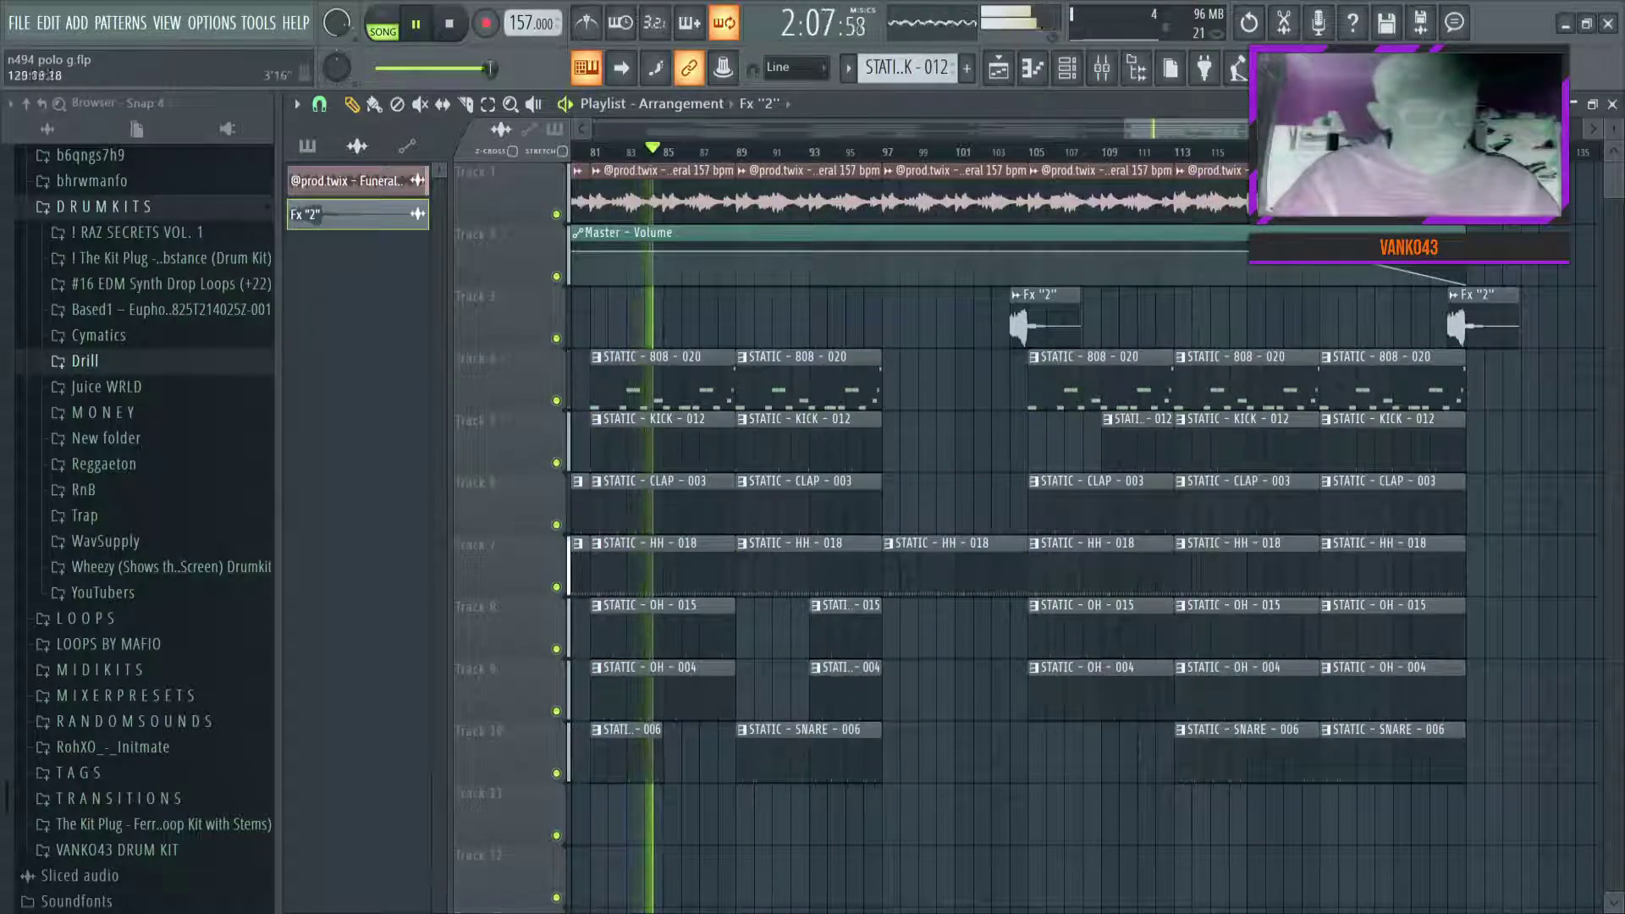
scroll(1528, 157, "up", 2)
left_click_drag(1515, 293, 1382, 294)
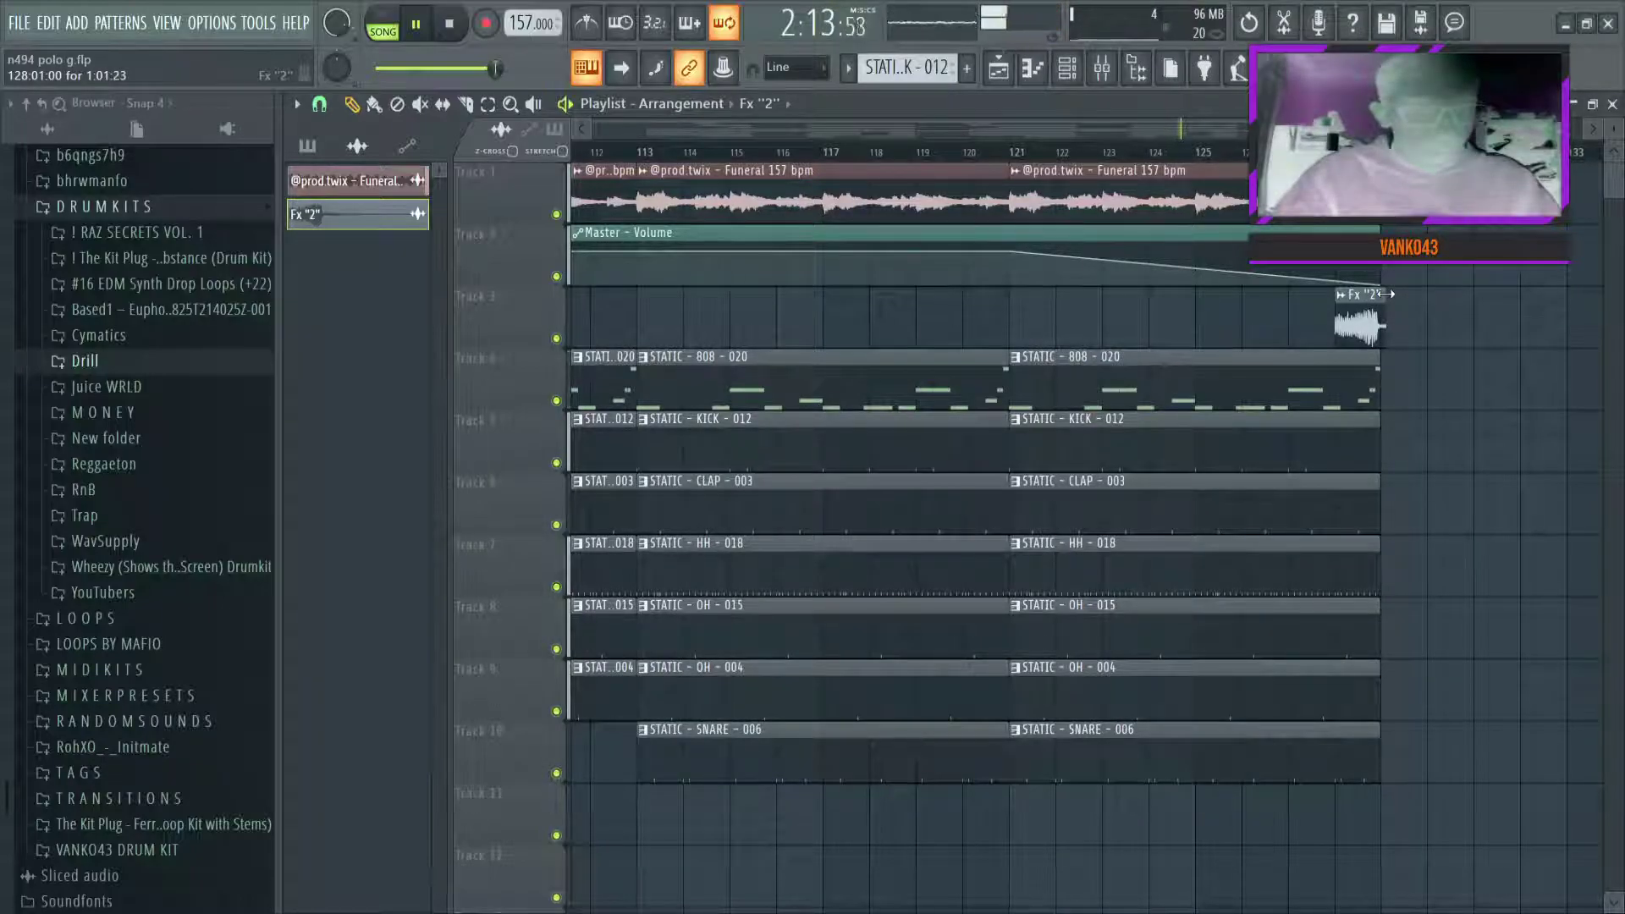
Make the 808 clip at bar 41 a unique pattern and open its notes in the piano roll
scroll(1153, 308, "down", 5)
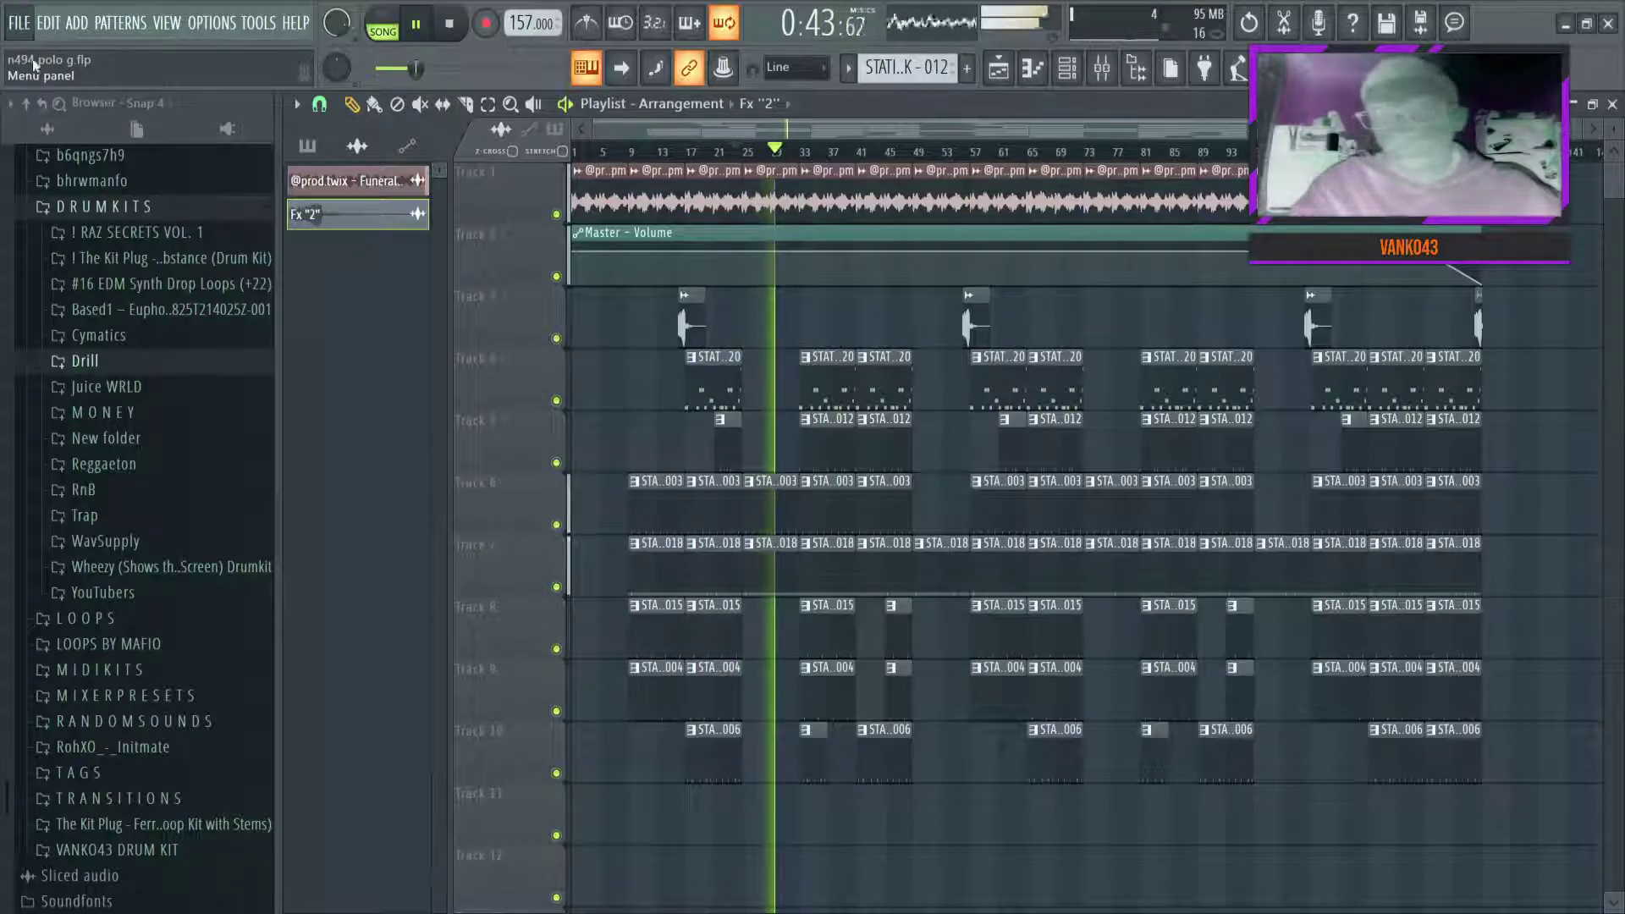
scroll(803, 151, "up", 5)
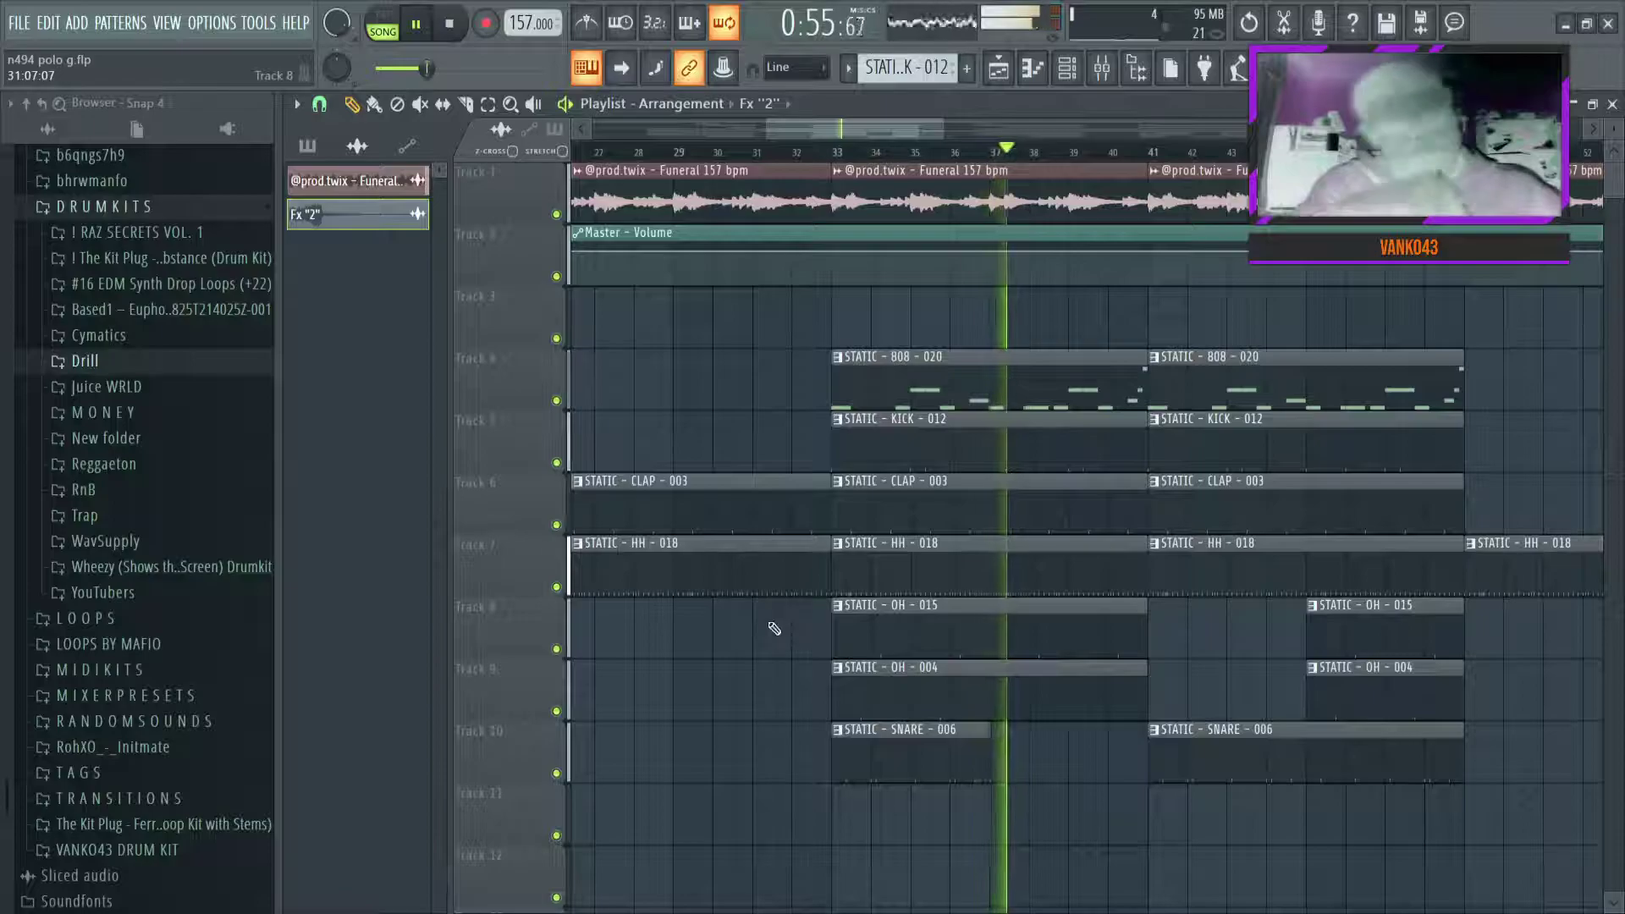
left_click(1157, 358)
left_click(1162, 485)
double_click(1184, 406)
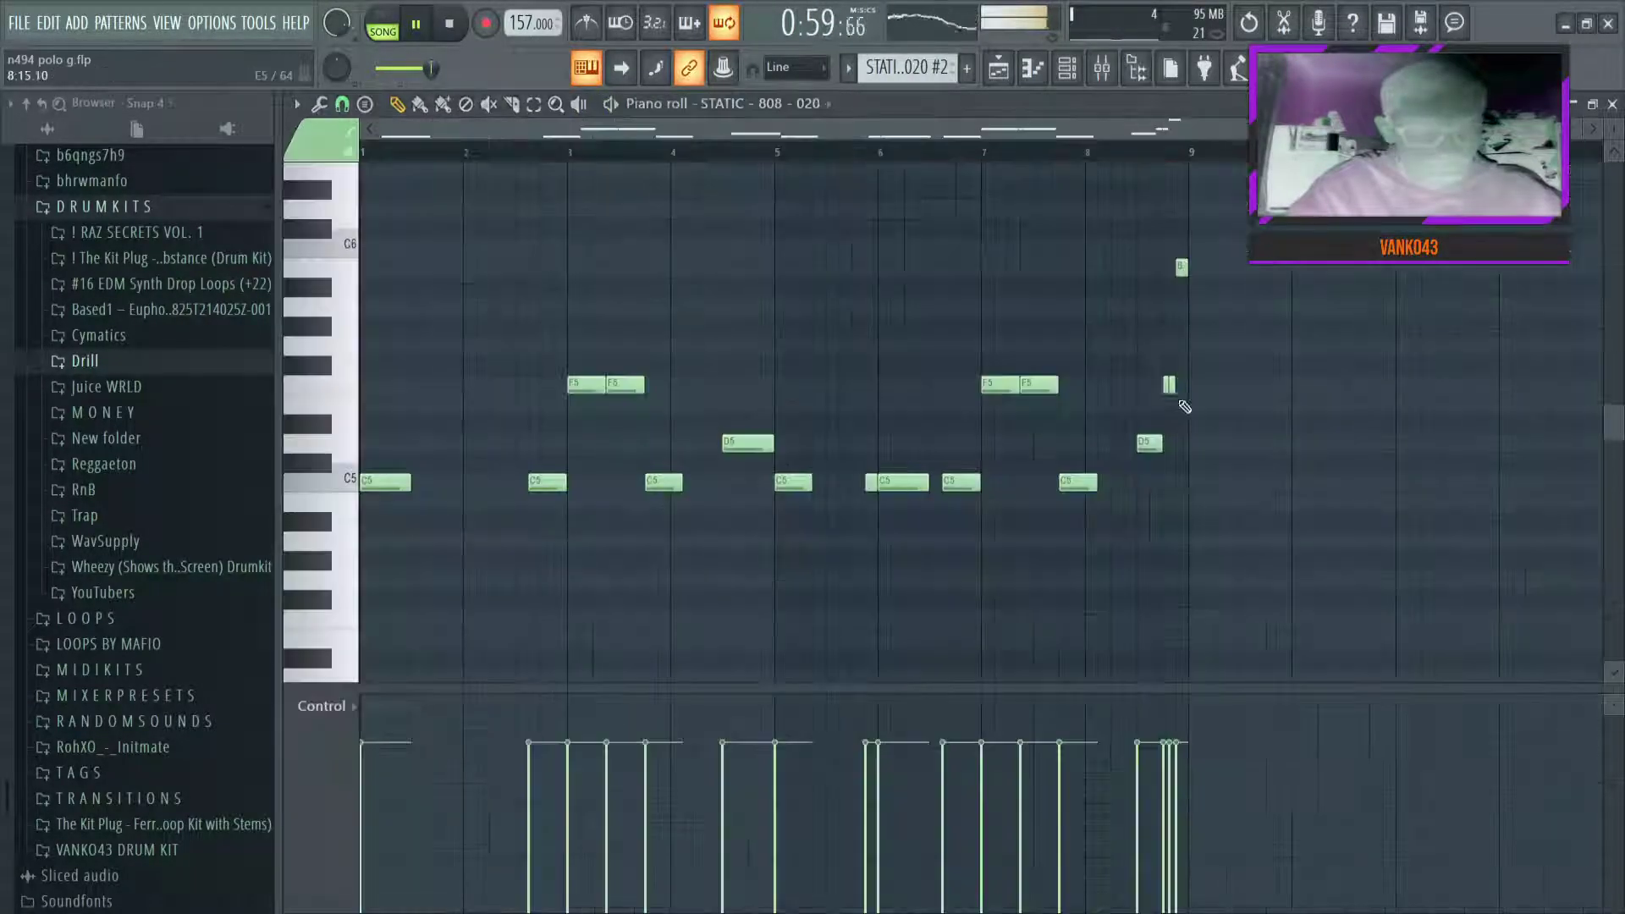
Raise the 808 notes in bars 1 to 4 by one octave
left_click_drag(762, 470, 356, 376)
key("shift+Up")
key("shift+Up")
key("shift+Up")
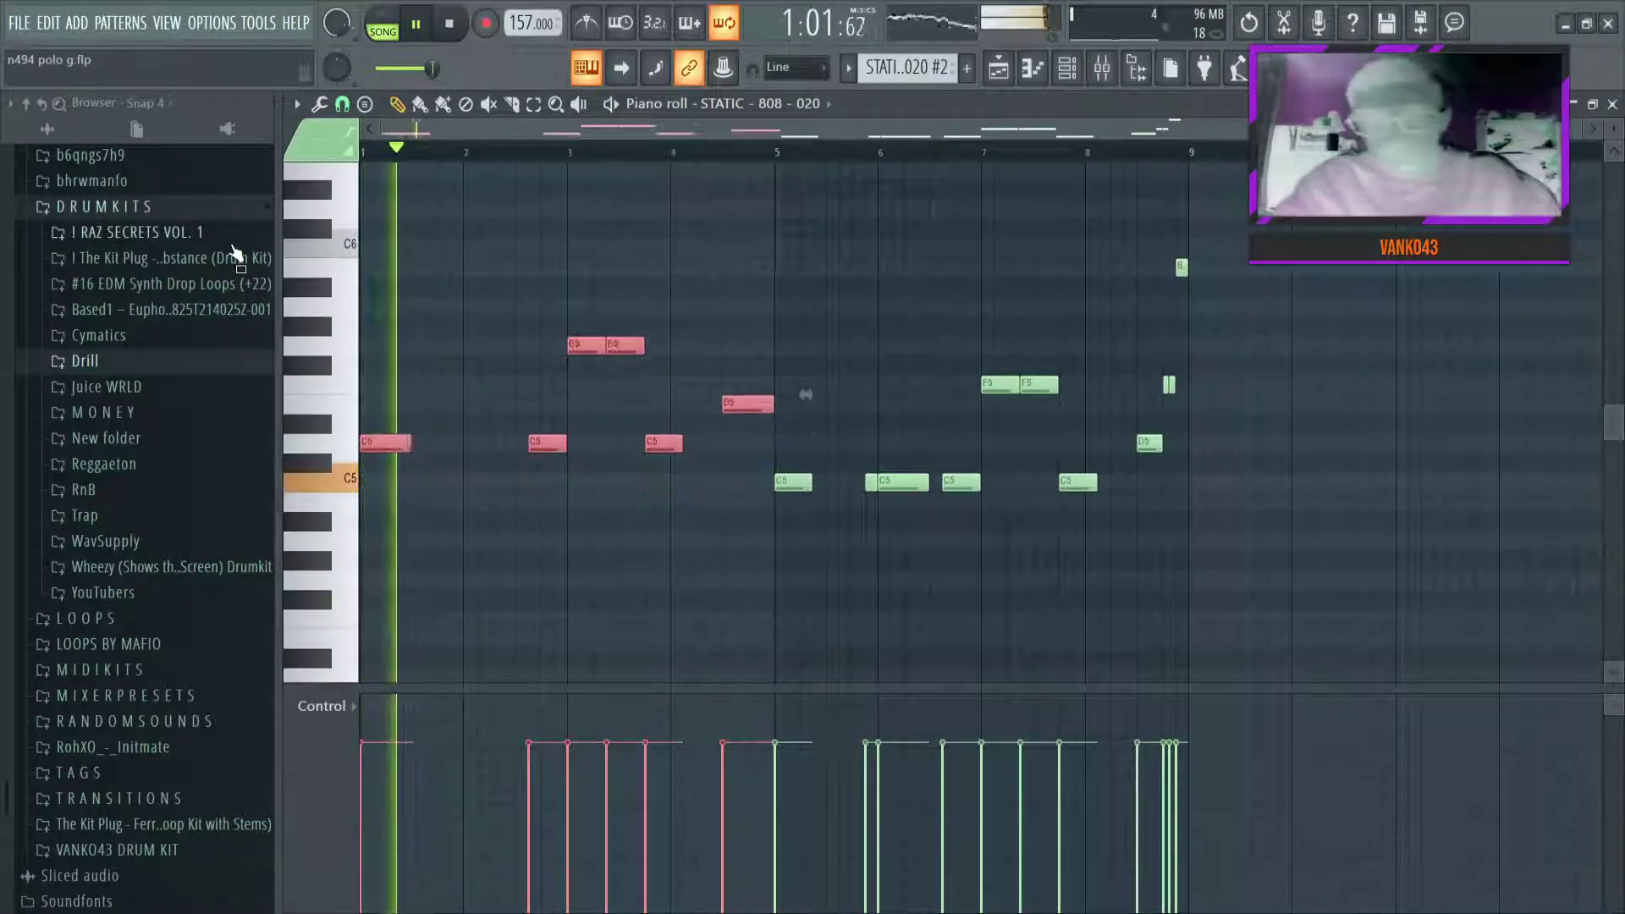
key("ctrl+z")
key("ctrl+Up")
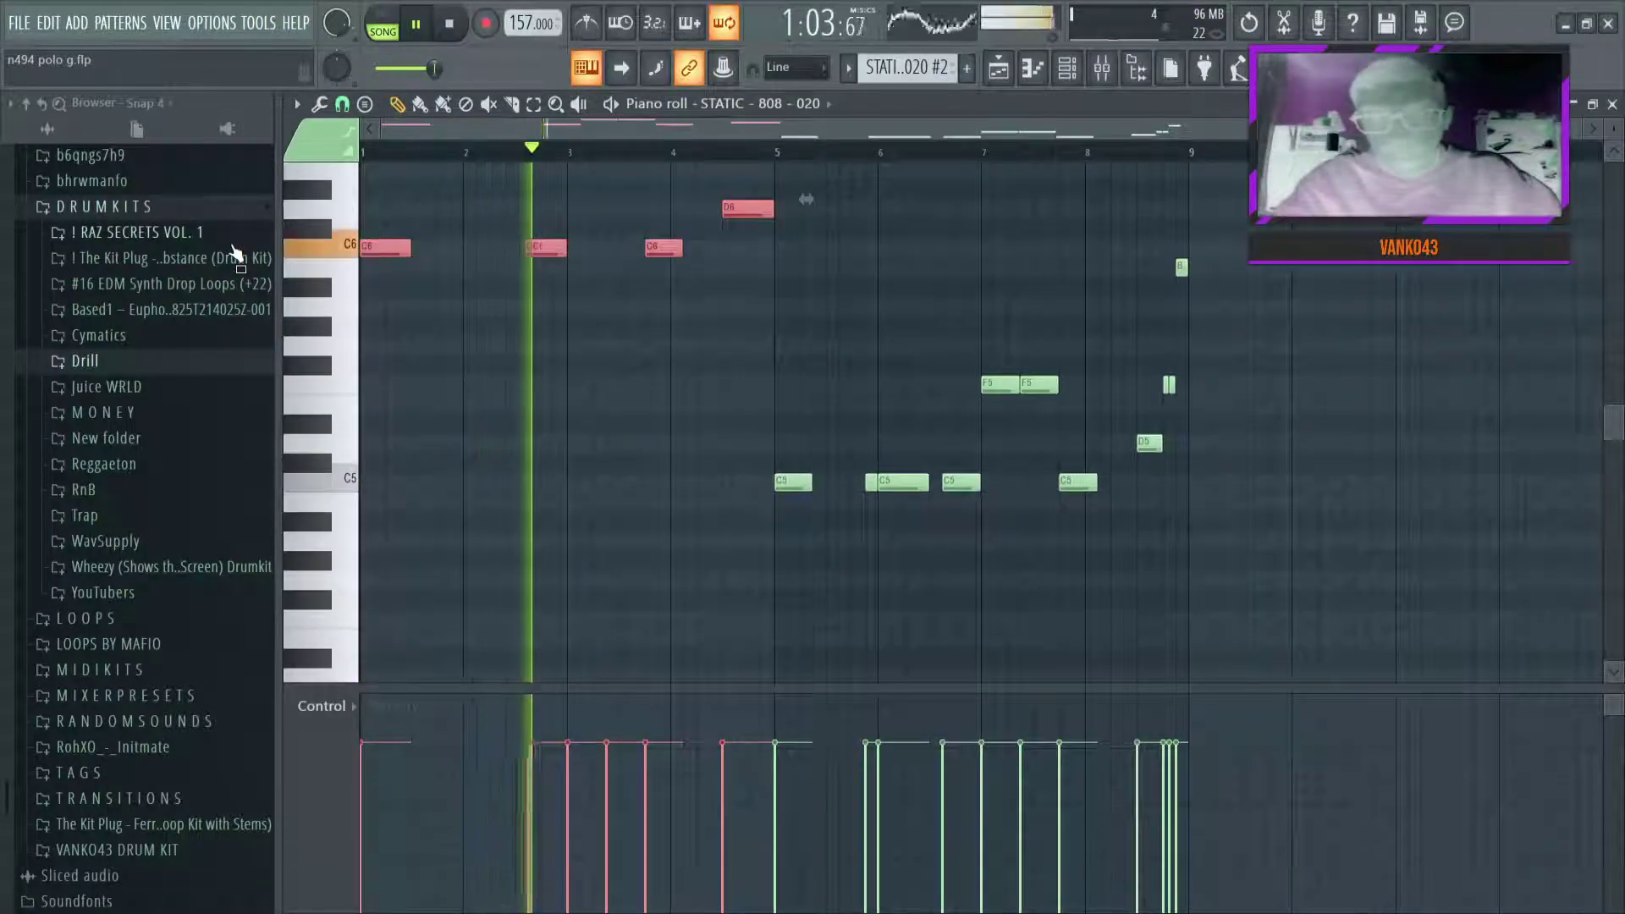
scroll(756, 510, "up", 3)
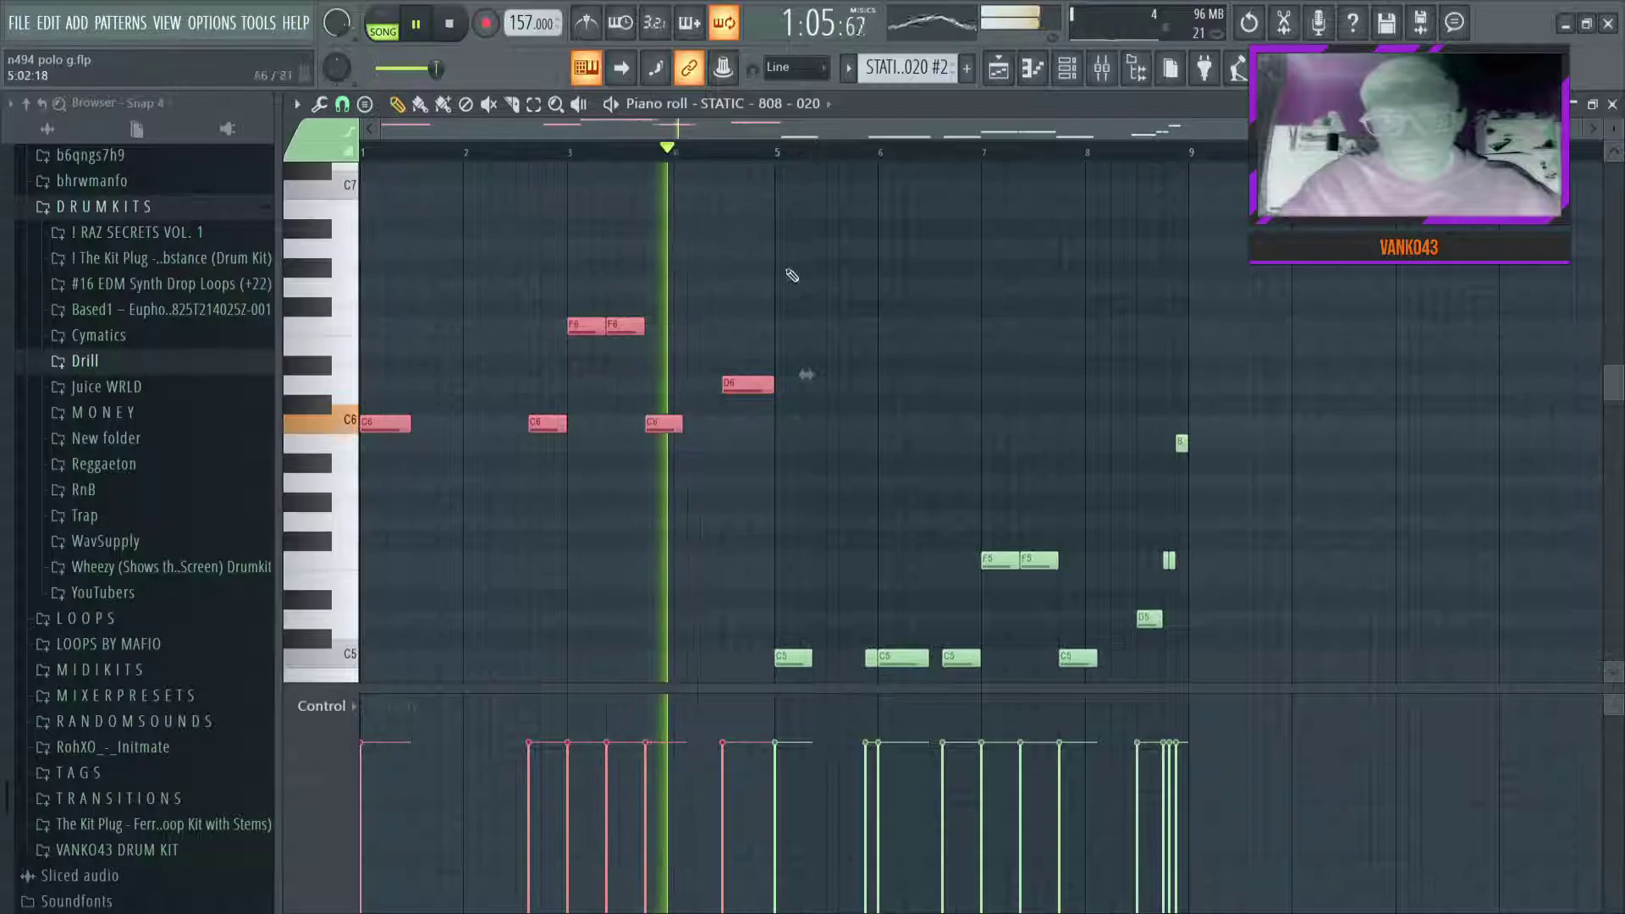
Transpose the selected 808 notes in bars 1 to 4 down nine semitones so the first note sits on D#5, and deselect them
scroll(792, 279, "down", 3)
scroll(792, 284, "up", 3)
key("shift+Down")
key("shift+Down")
key("shift+Down")
key("shift+Down")
key("shift+Down")
key("shift+Down")
key("shift+Down")
key("shift+Down")
key("shift+Down")
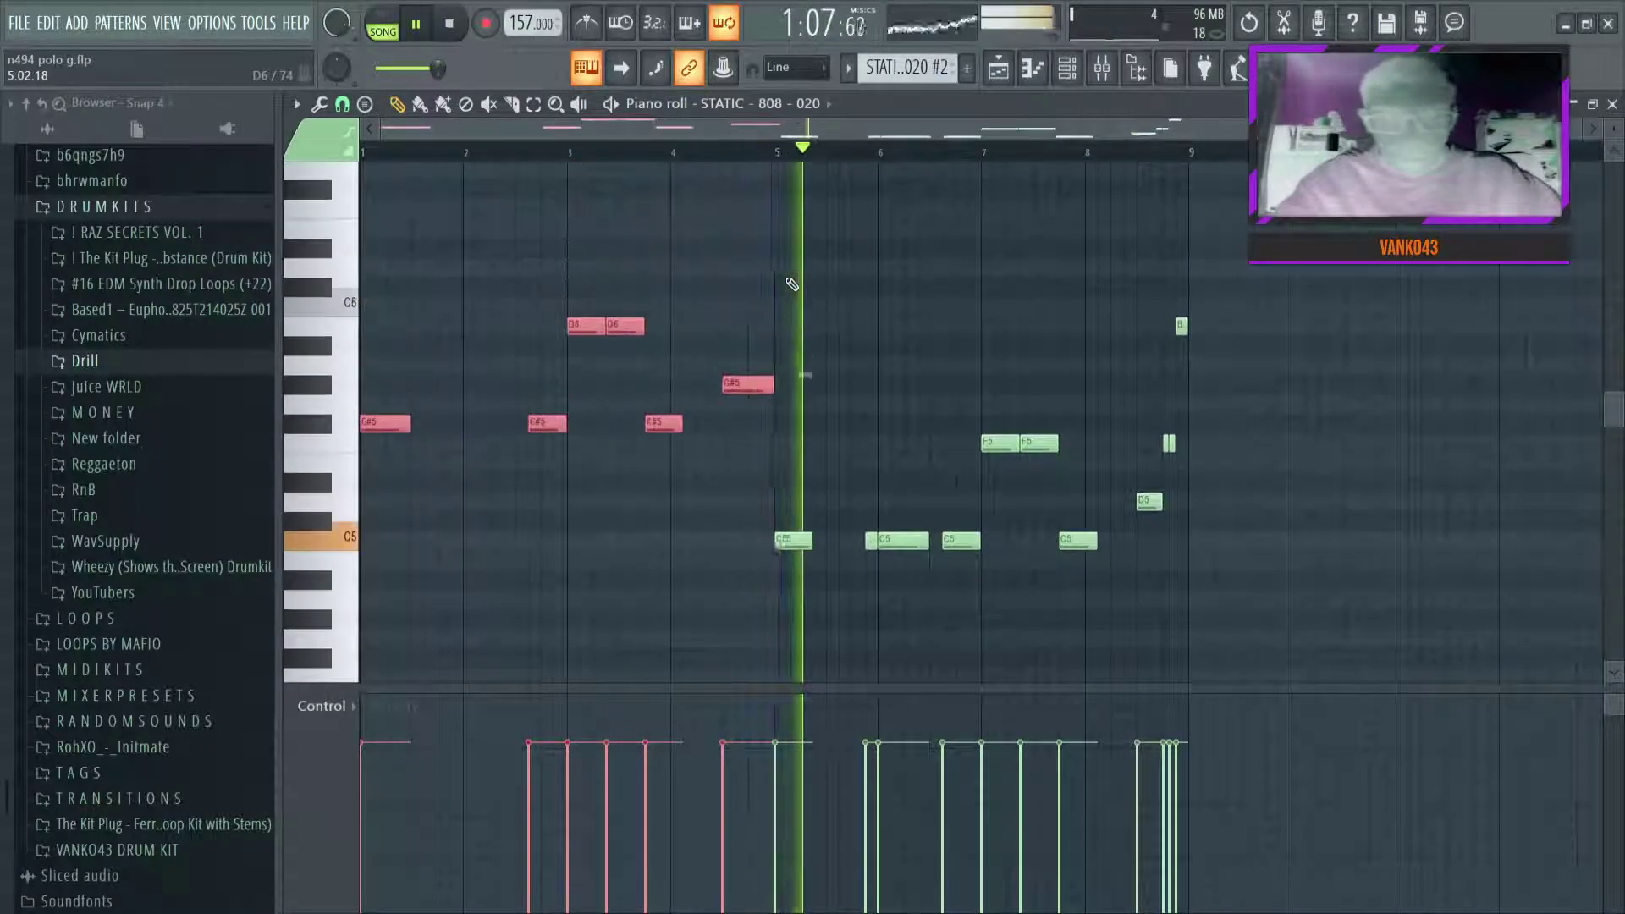
left_click(829, 385, "ctrl")
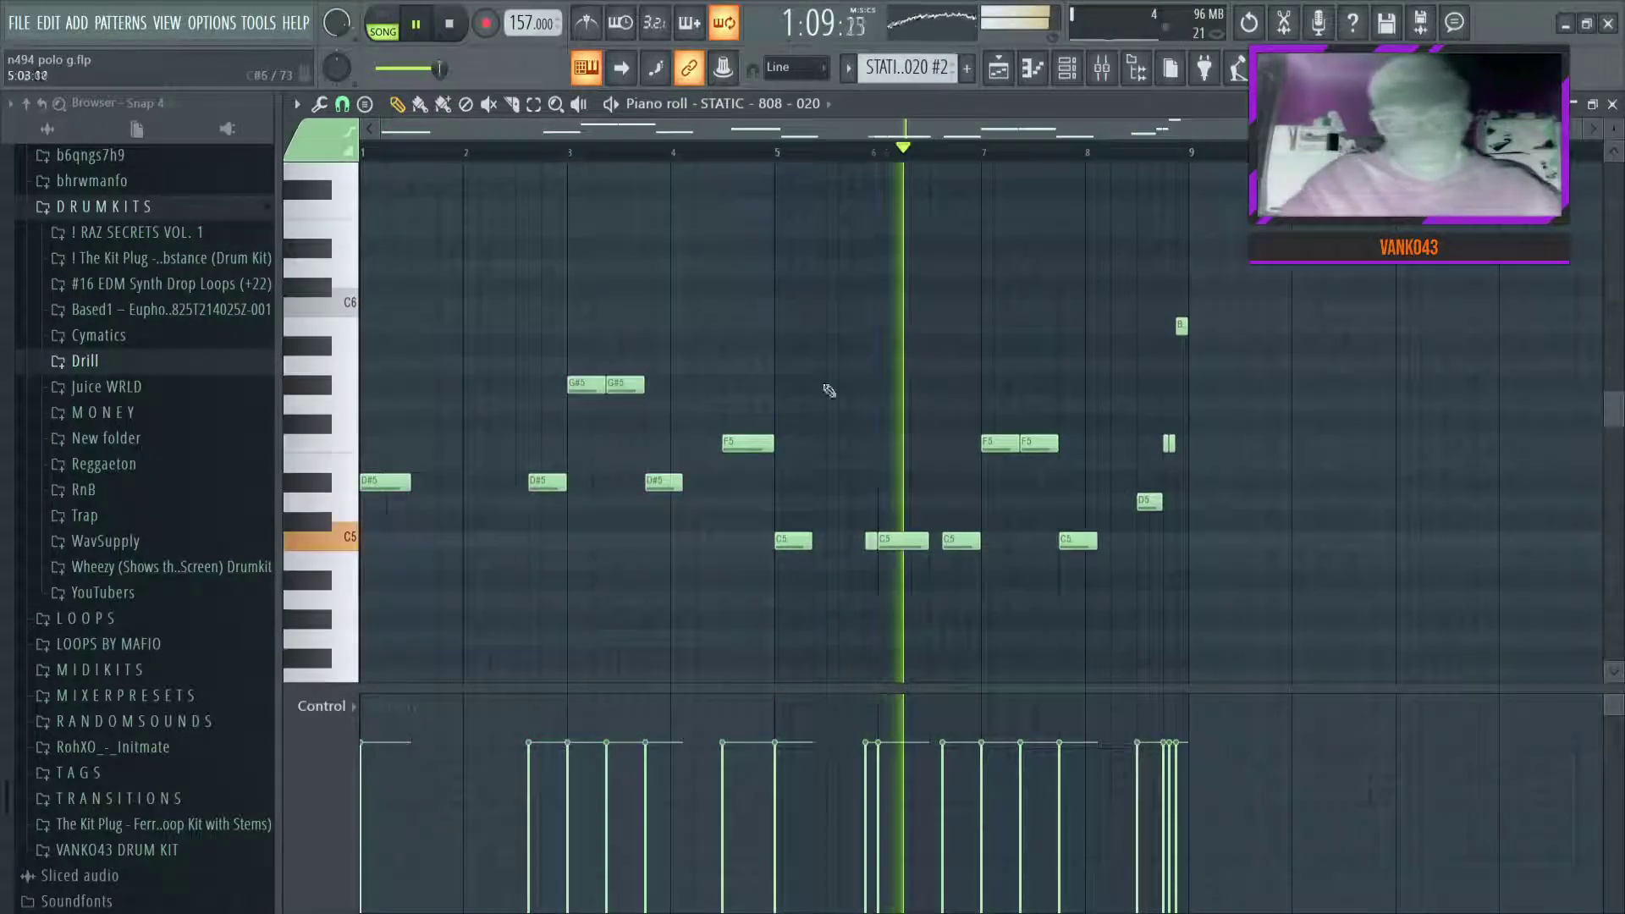
Return to the playlist and play the song from about bar 39 to hear the transition into the varied 808 pattern
left_click(999, 68)
left_click_drag(1117, 142, 1043, 154)
left_click(1006, 155)
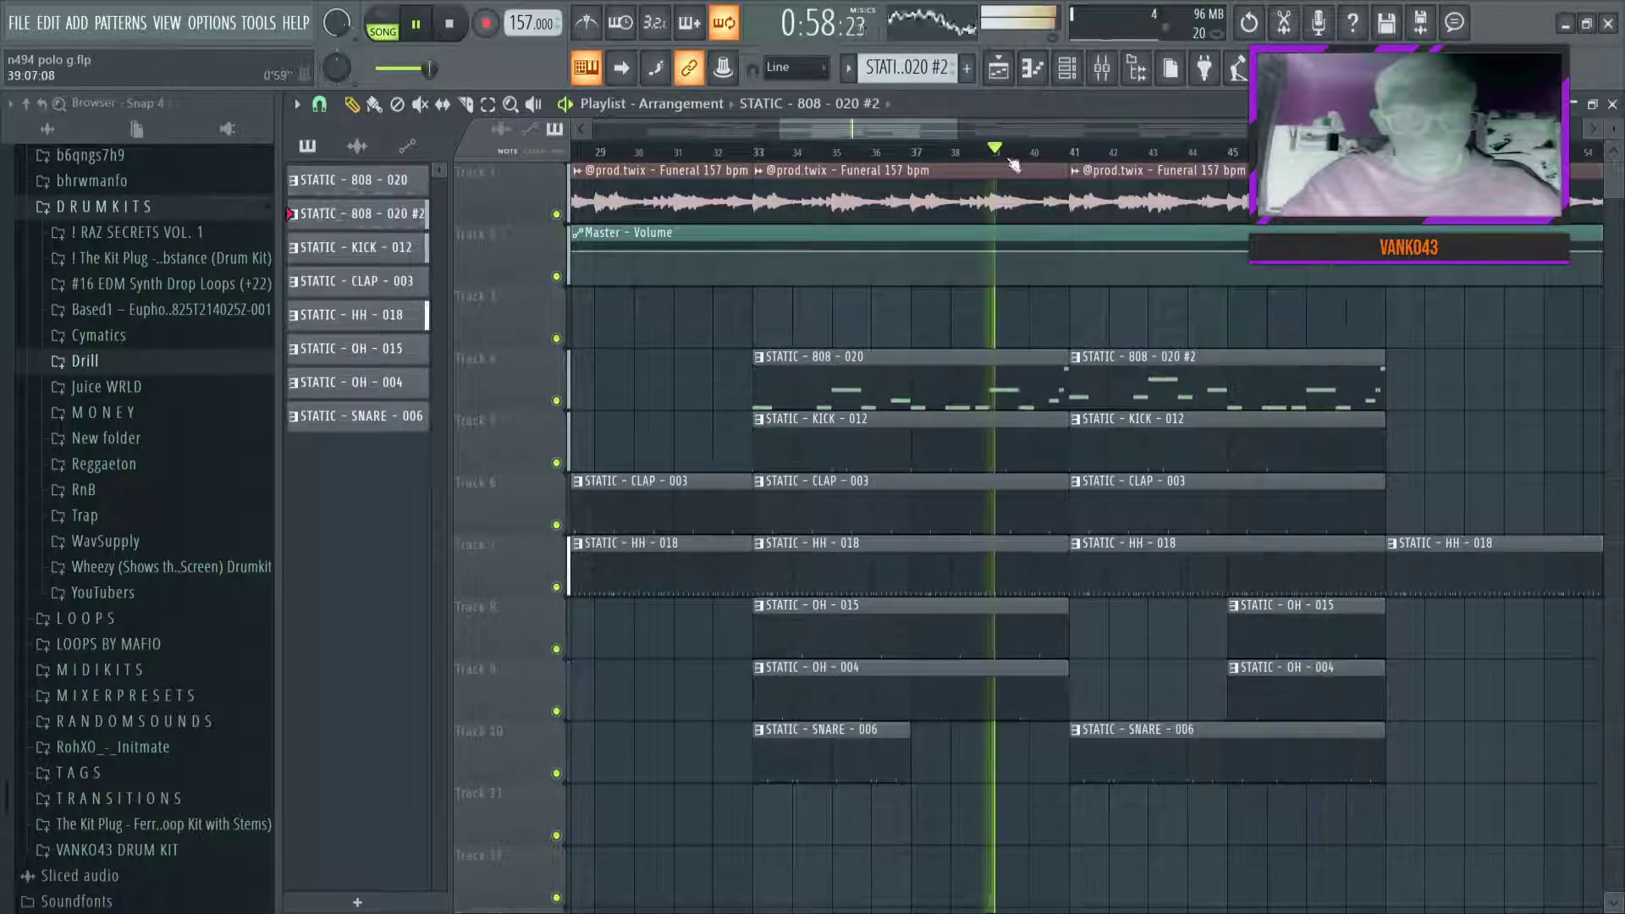
scroll(1008, 154, "down", 2)
scroll(1088, 161, "up", 3)
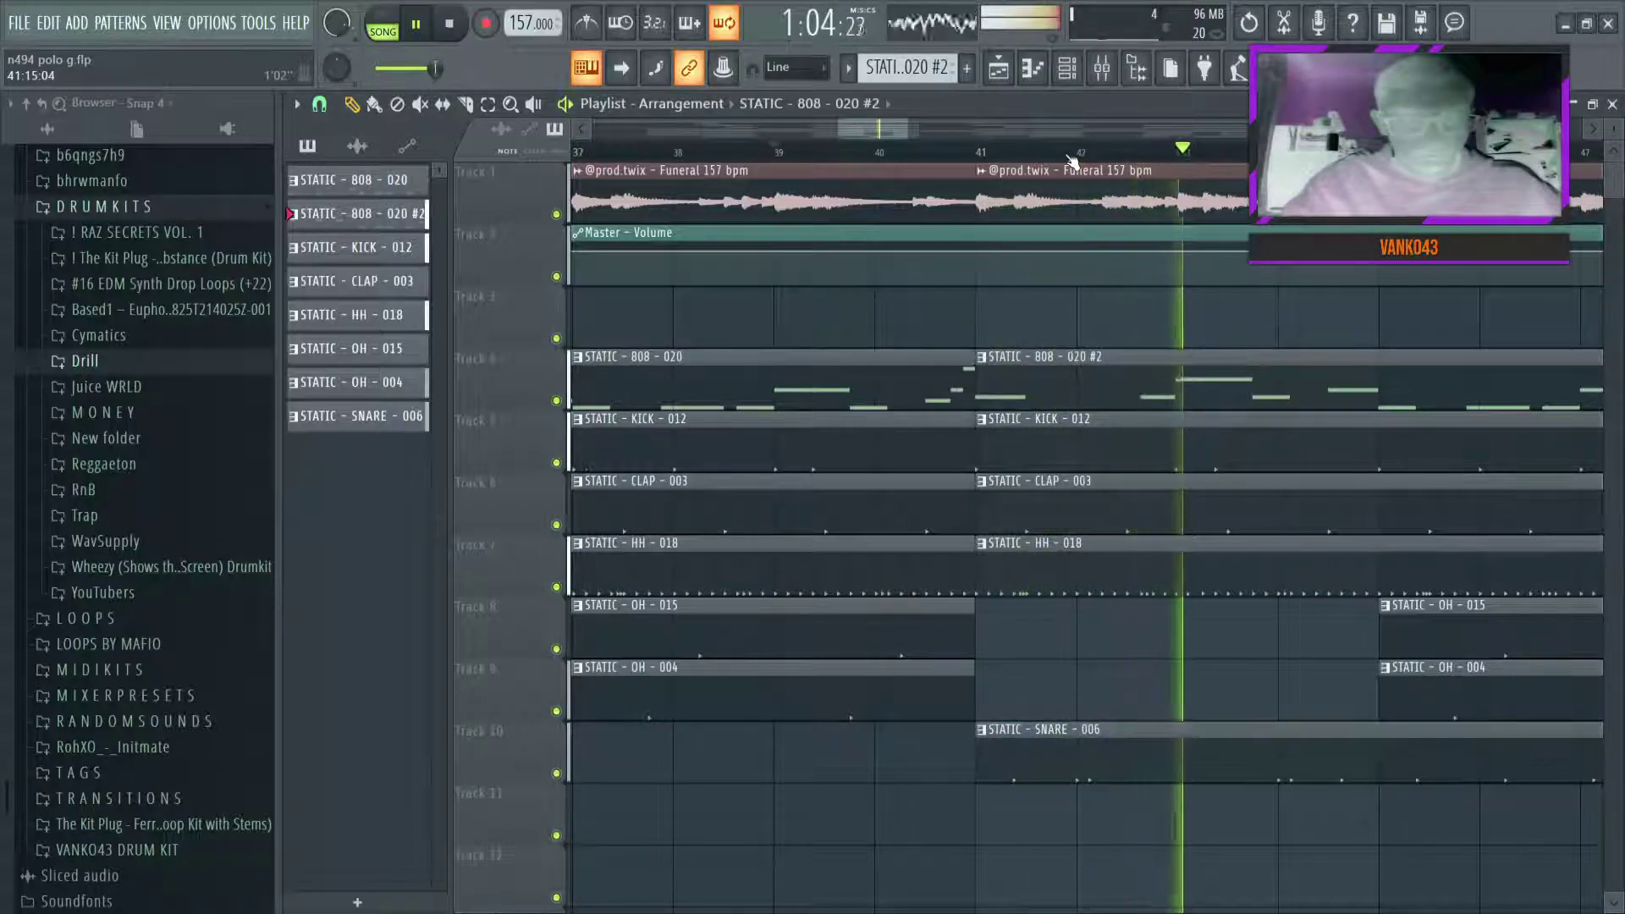
Replace the 808 clips at bars 89 and 121 on track 4 with the STATIC - 808 - 020 #2 pattern
scroll(1071, 160, "down", 3)
scroll(1072, 161, "down", 3)
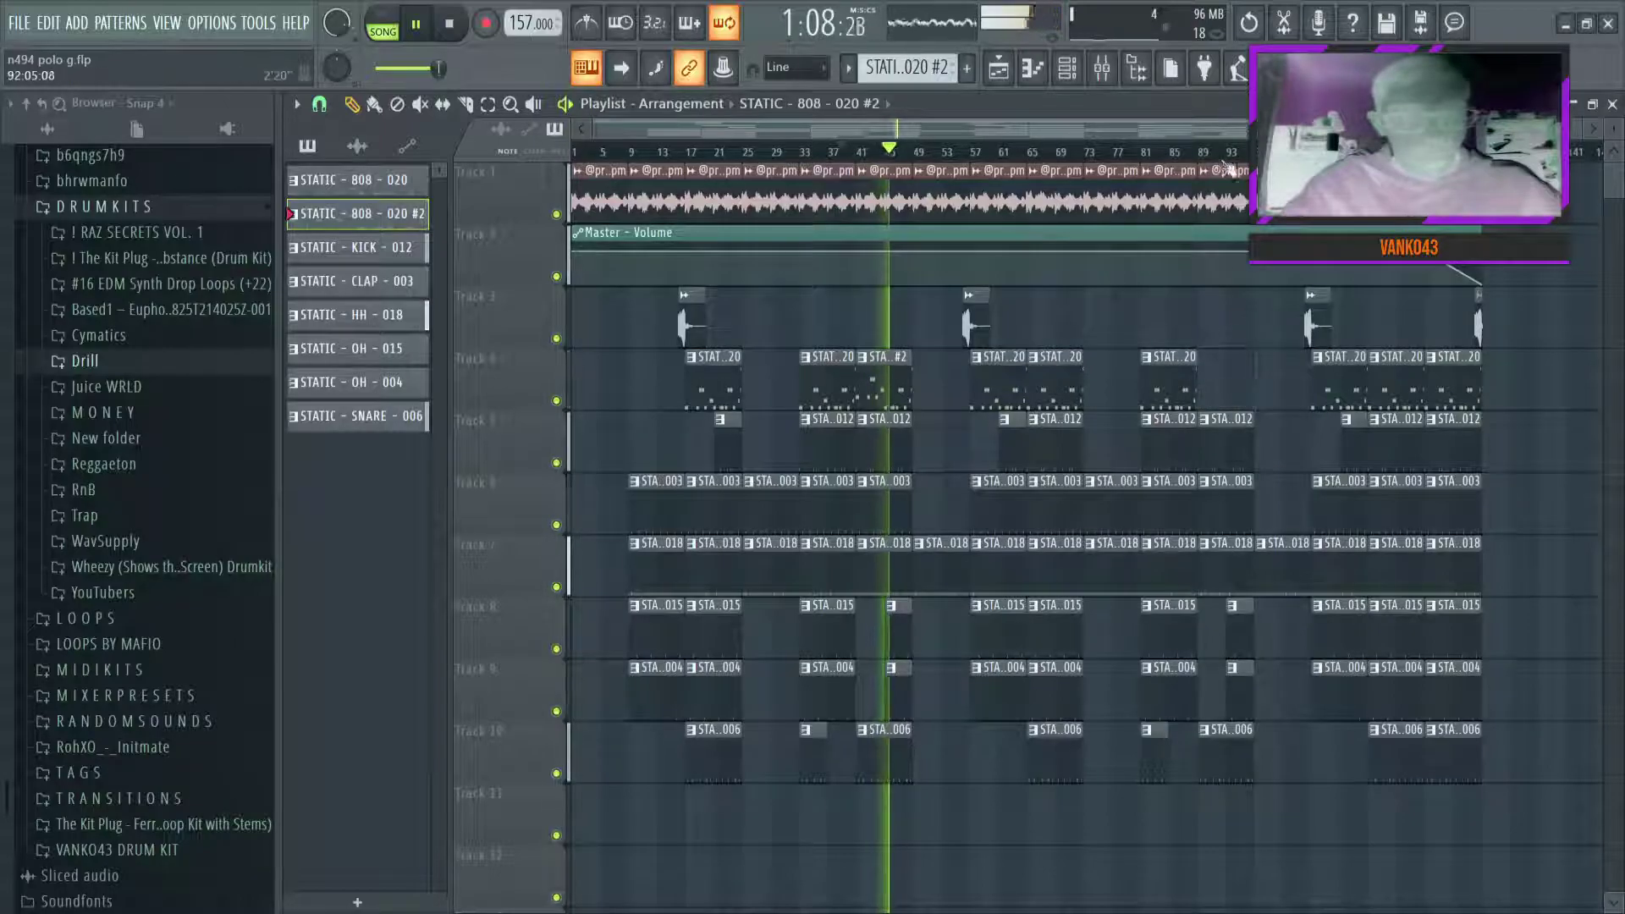
scroll(1202, 144, "up", 6)
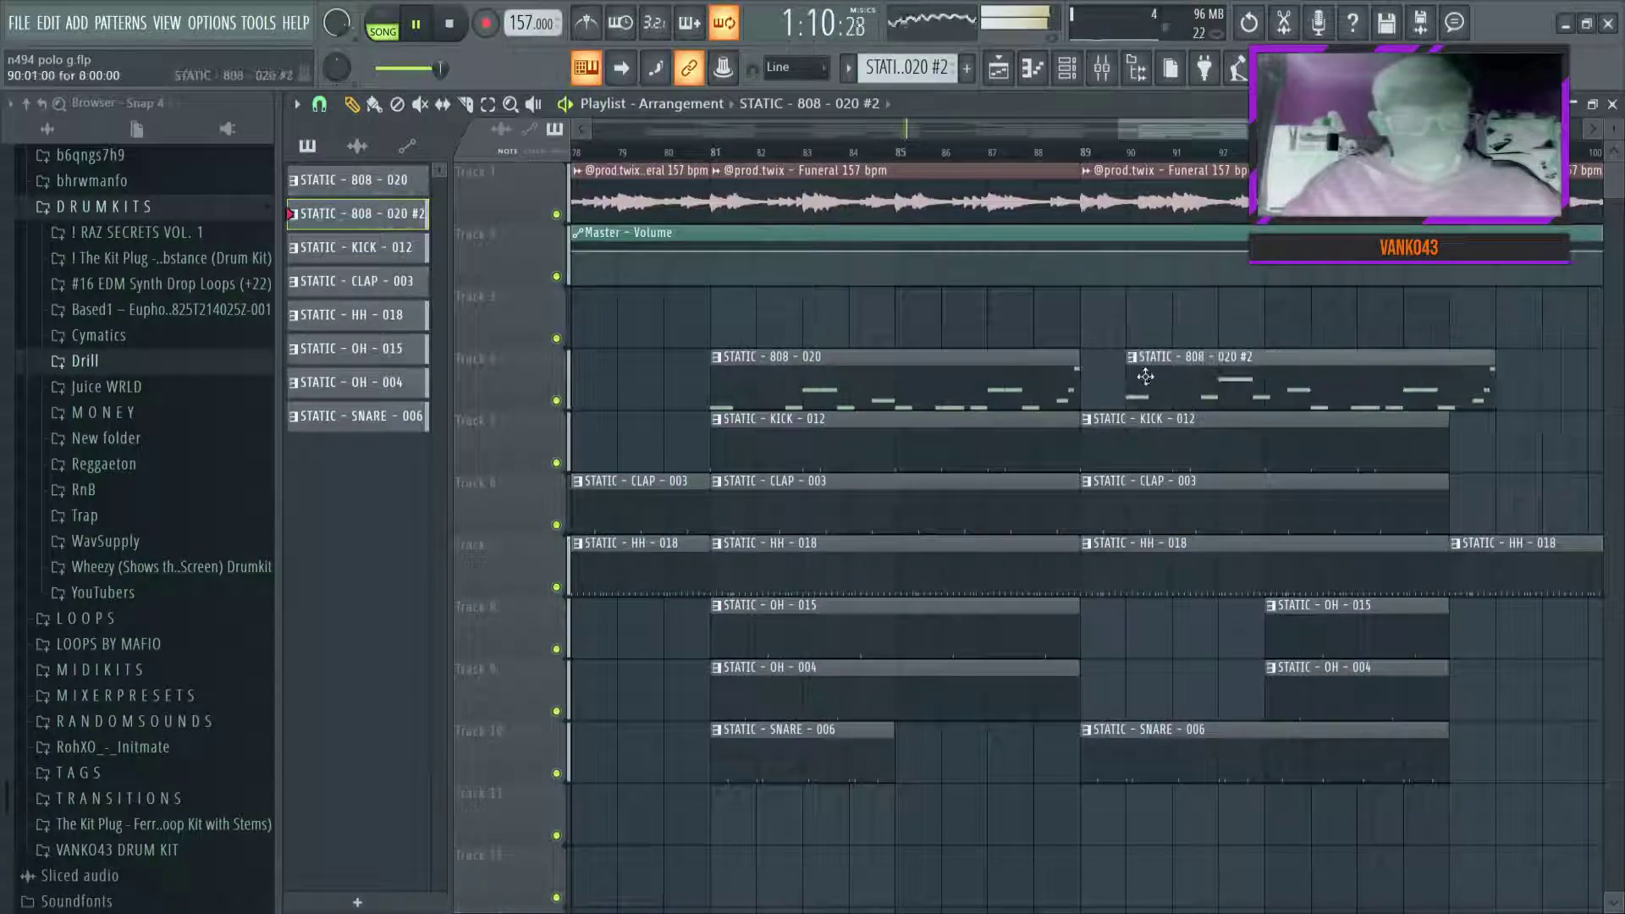
scroll(1125, 160, "down", 6)
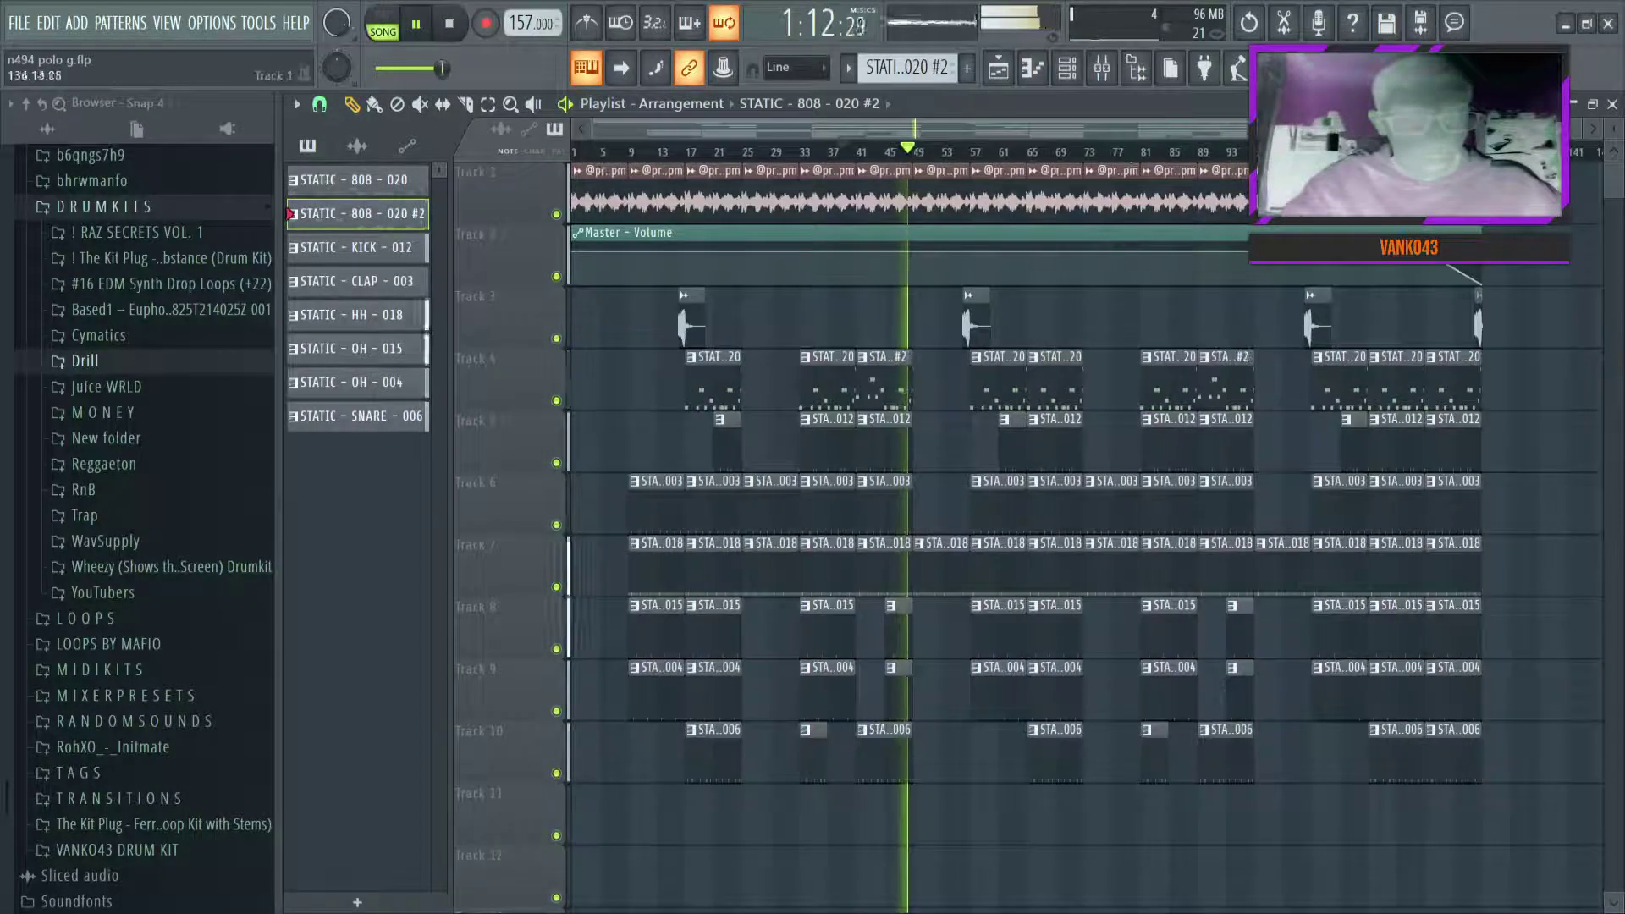
scroll(1503, 161, "up", 4)
right_click(1322, 380)
left_click_drag(1358, 391, 1293, 392)
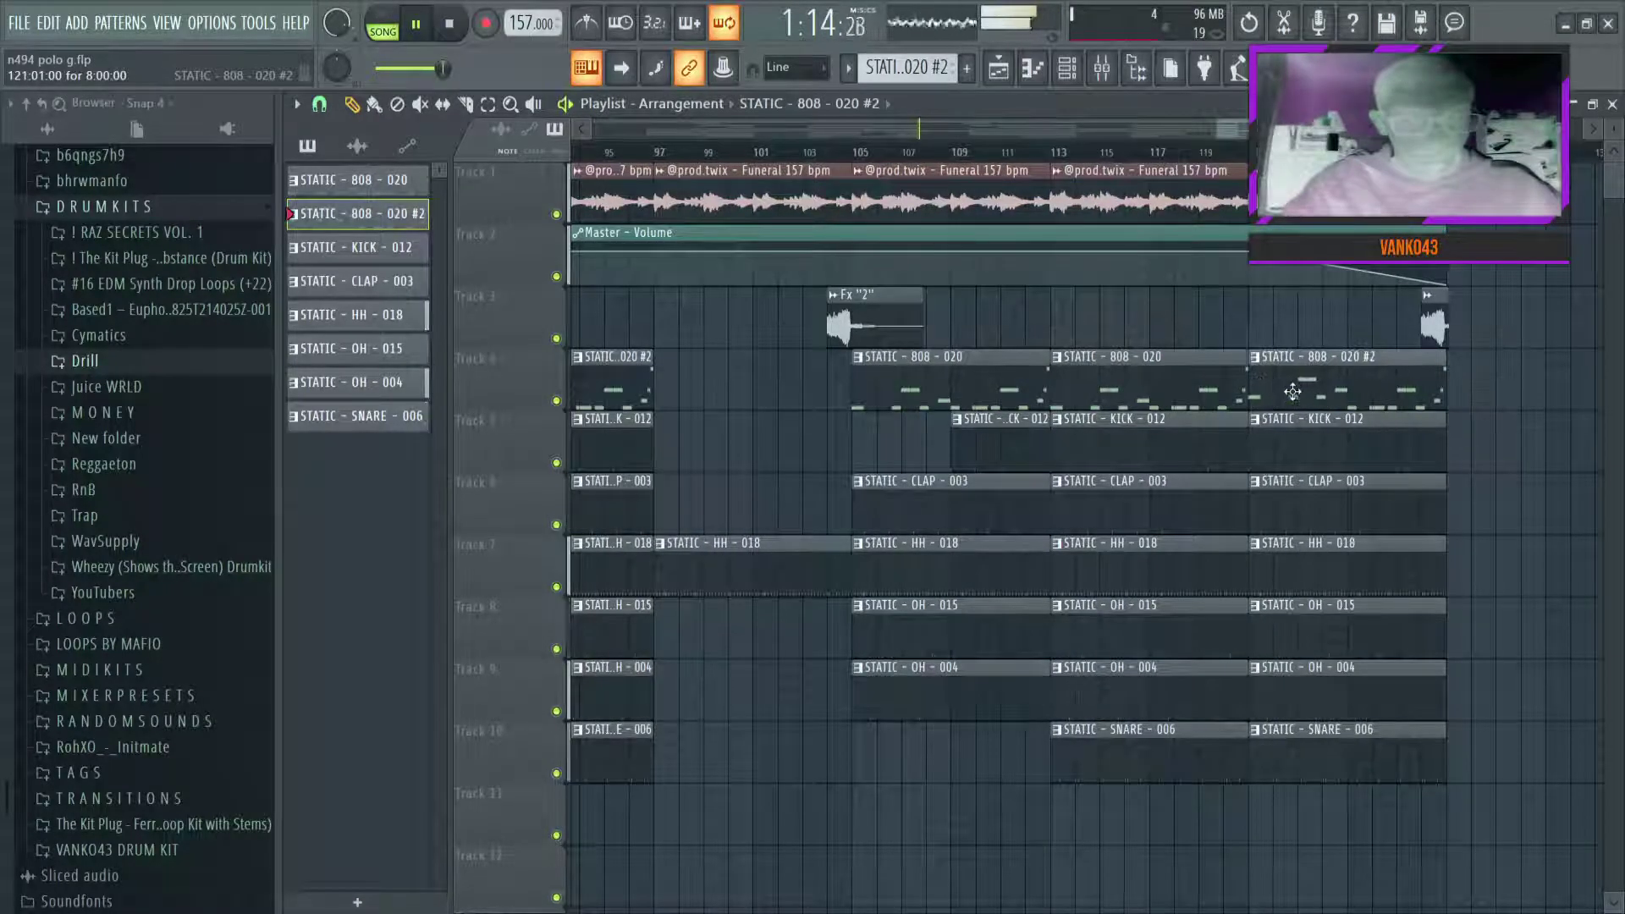
scroll(1243, 144, "down", 4)
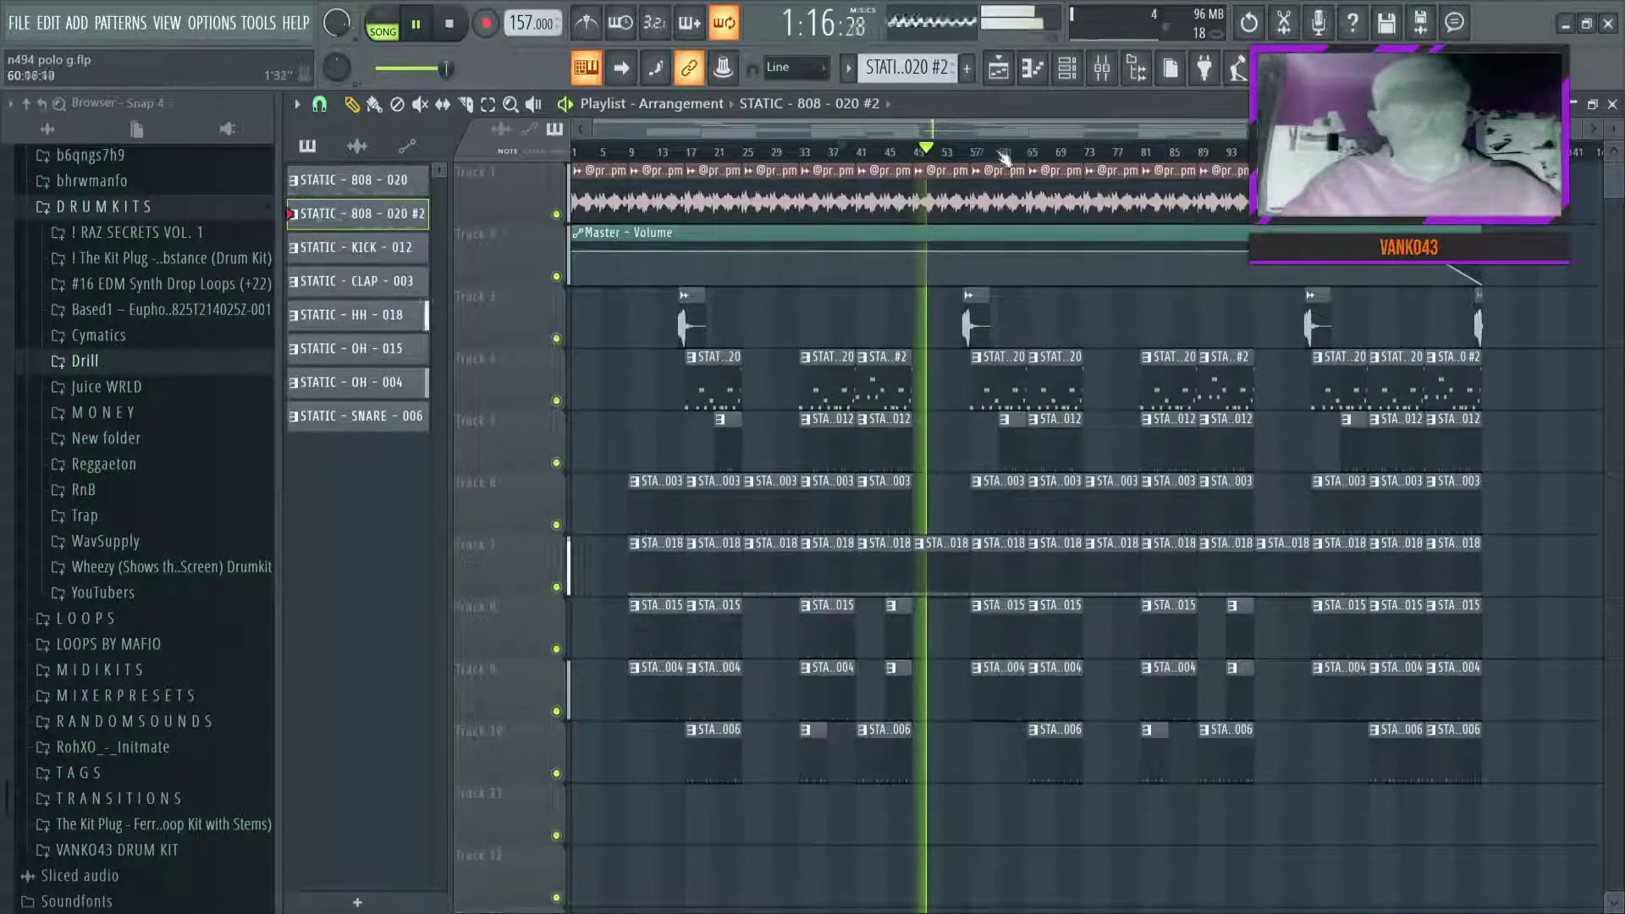
In the original 808 pattern, shorten the D5 note at the end of bar 4 and add an F5 note right after it
scroll(1004, 158, "up", 3)
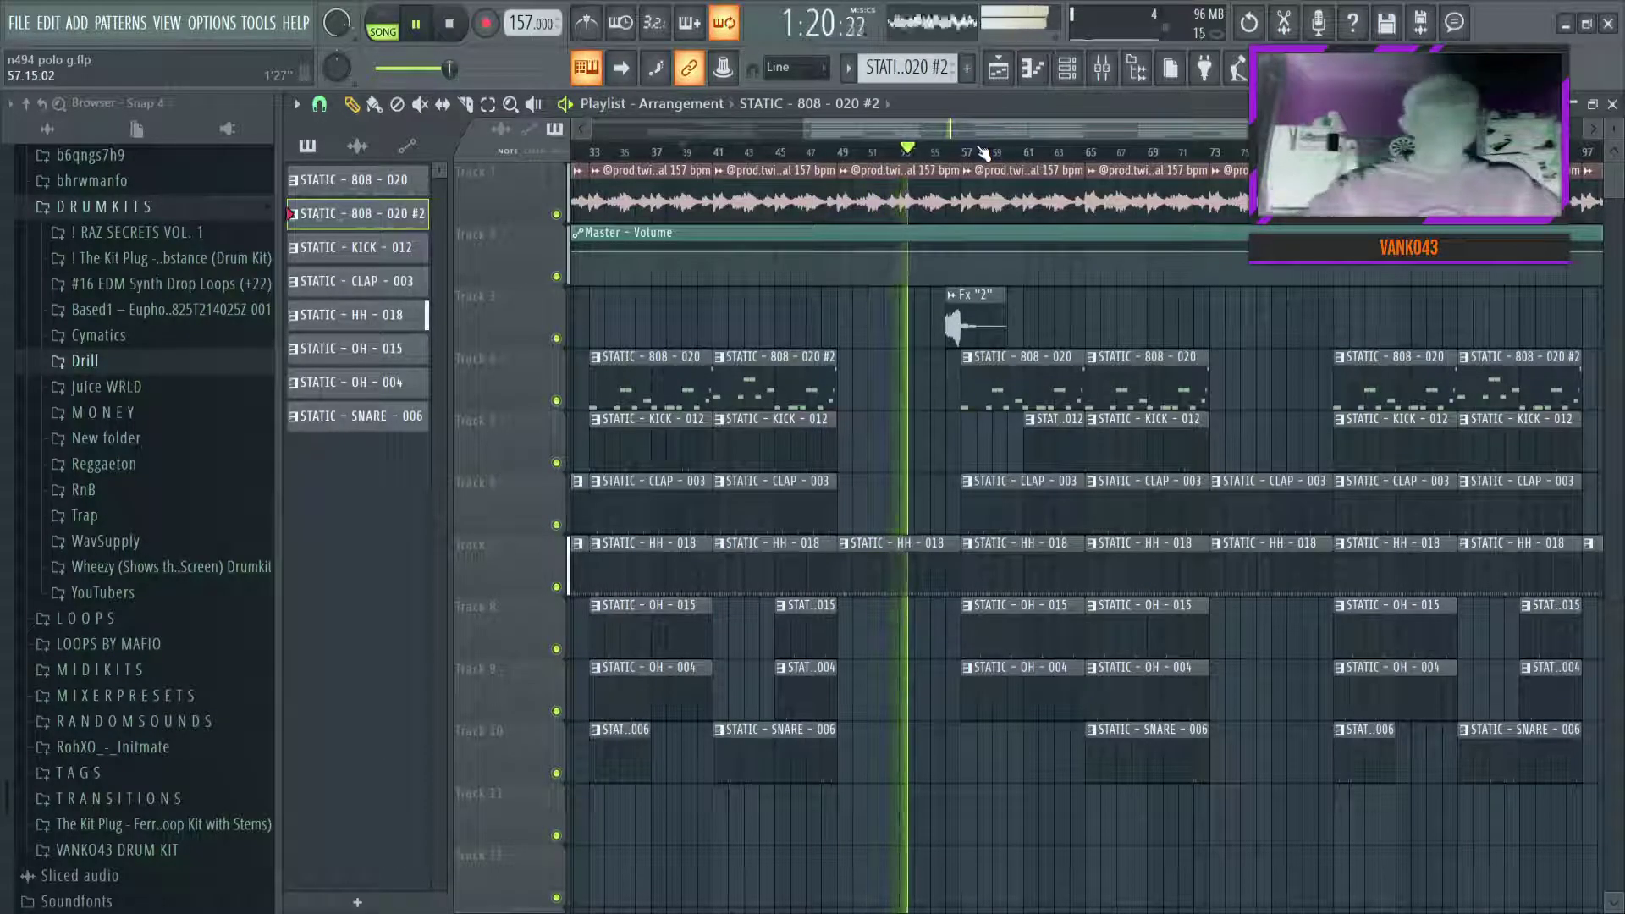
scroll(982, 153, "up", 3)
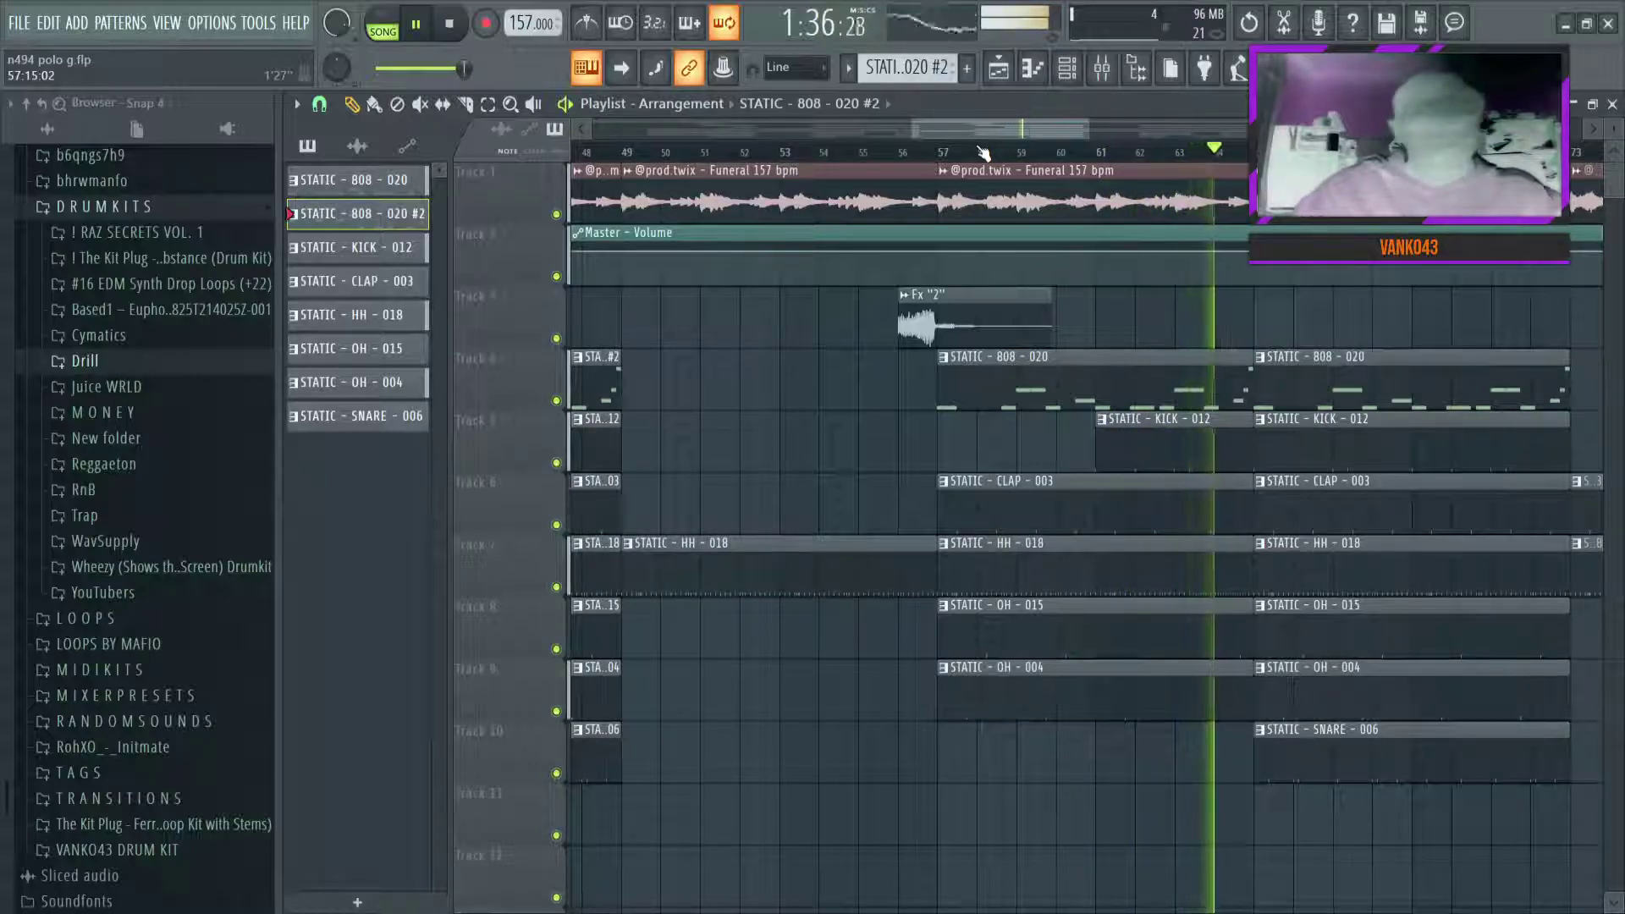
double_click(1233, 381)
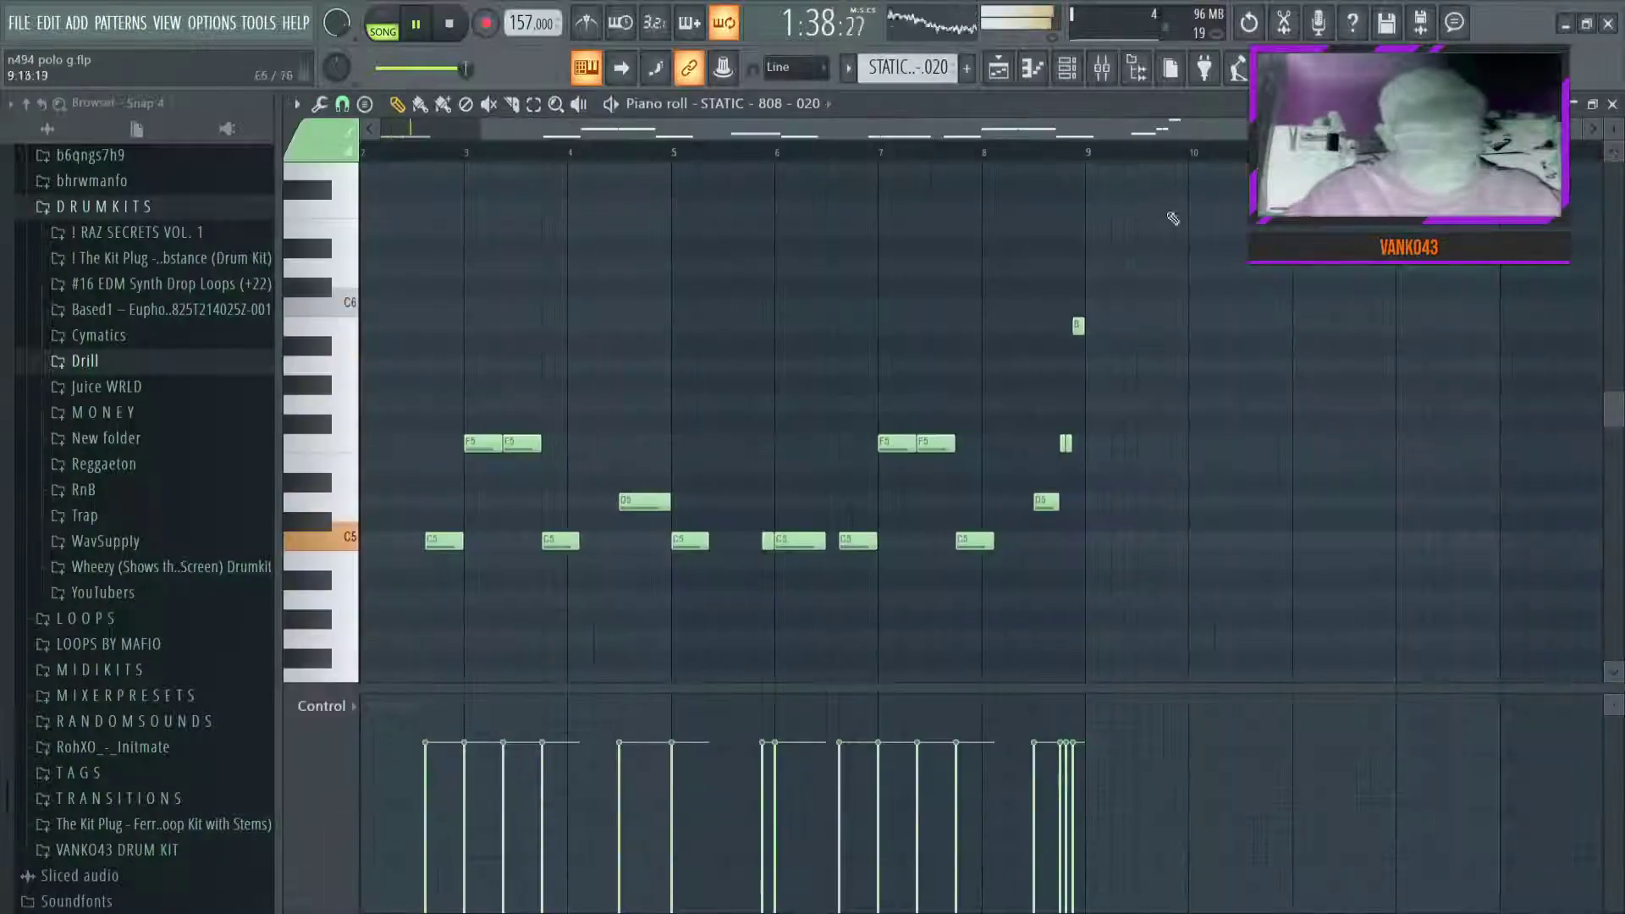
left_click_drag(771, 501, 742, 501)
left_click(753, 442)
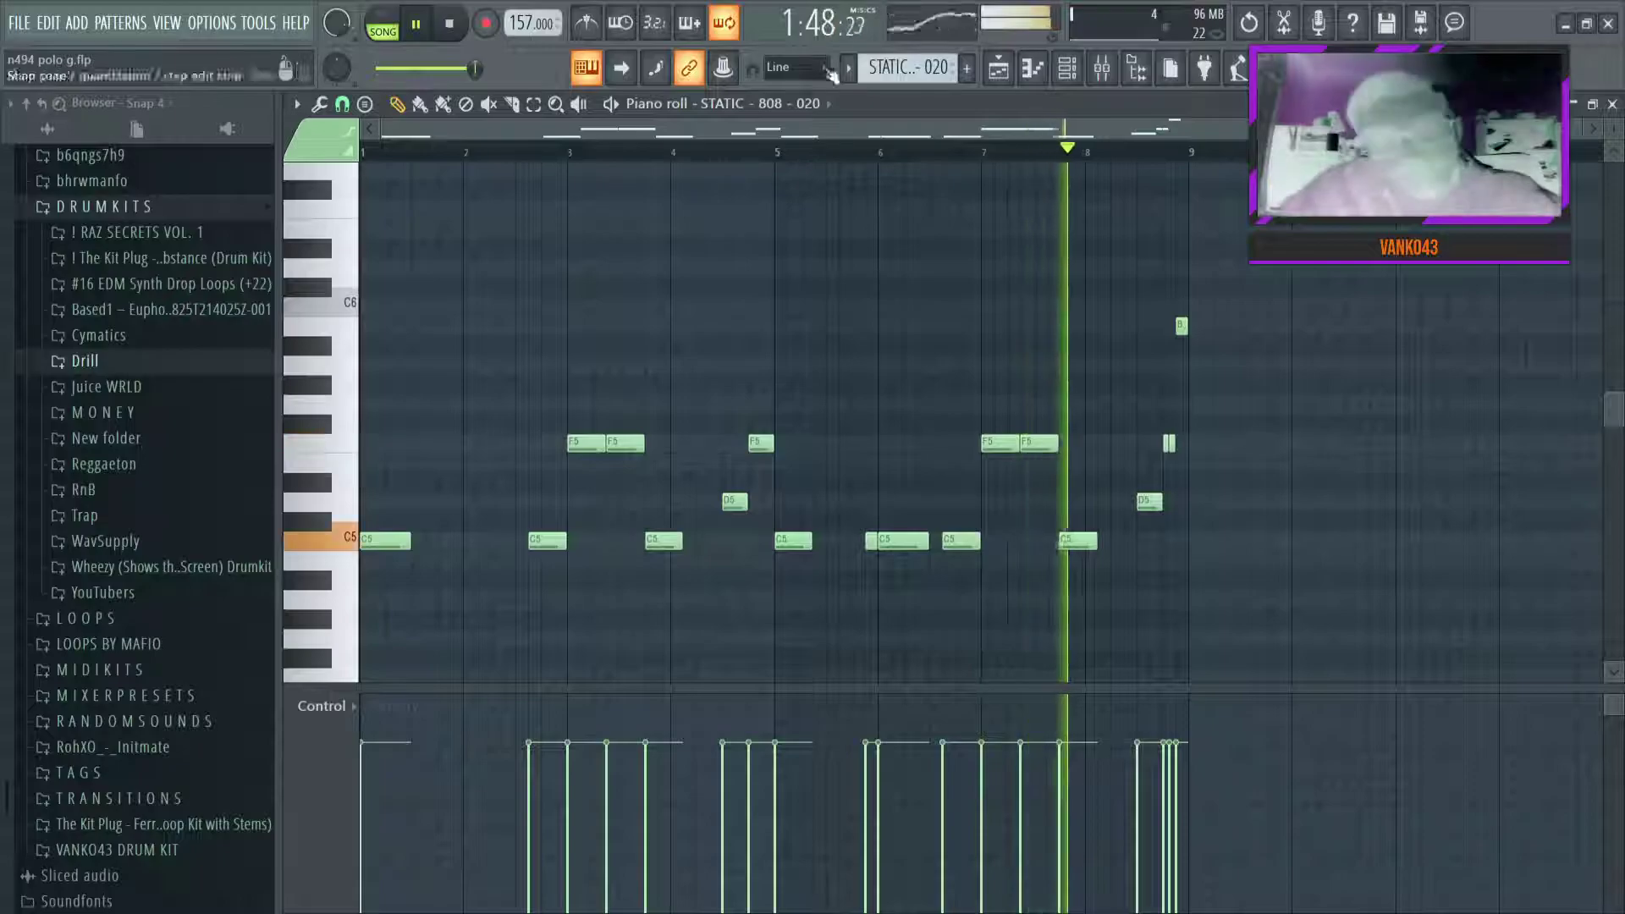
left_click(1013, 82)
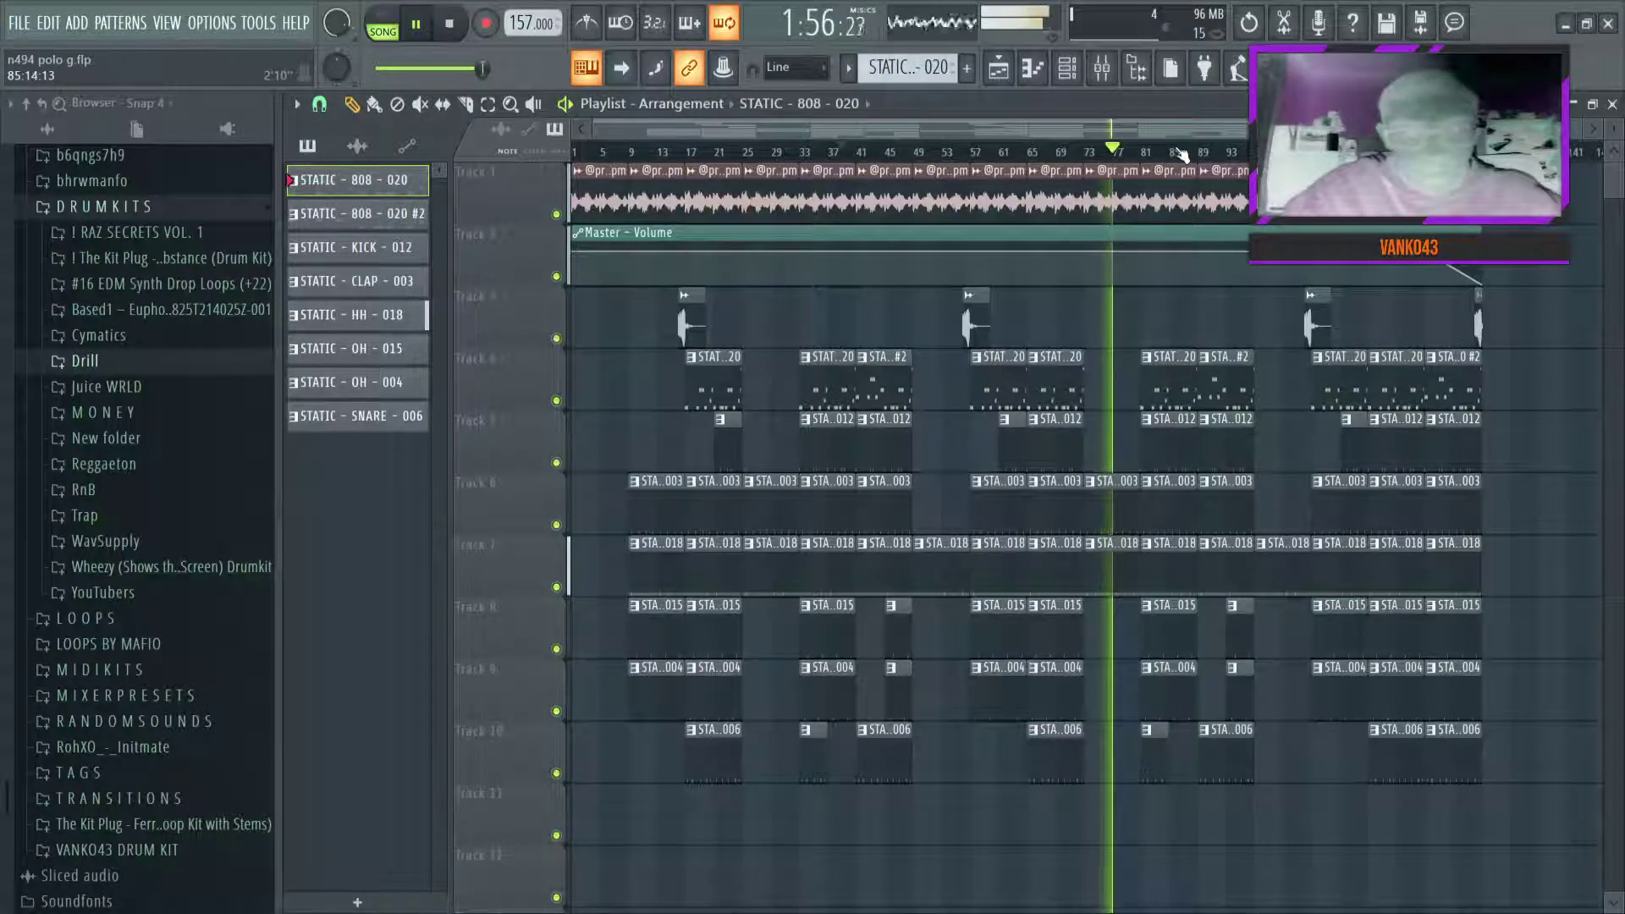
Try shortening the hi-hat clip at bar 73 to seven bars and the 808 clip at bar 81 to four bars
scroll(1201, 157, "up", 5)
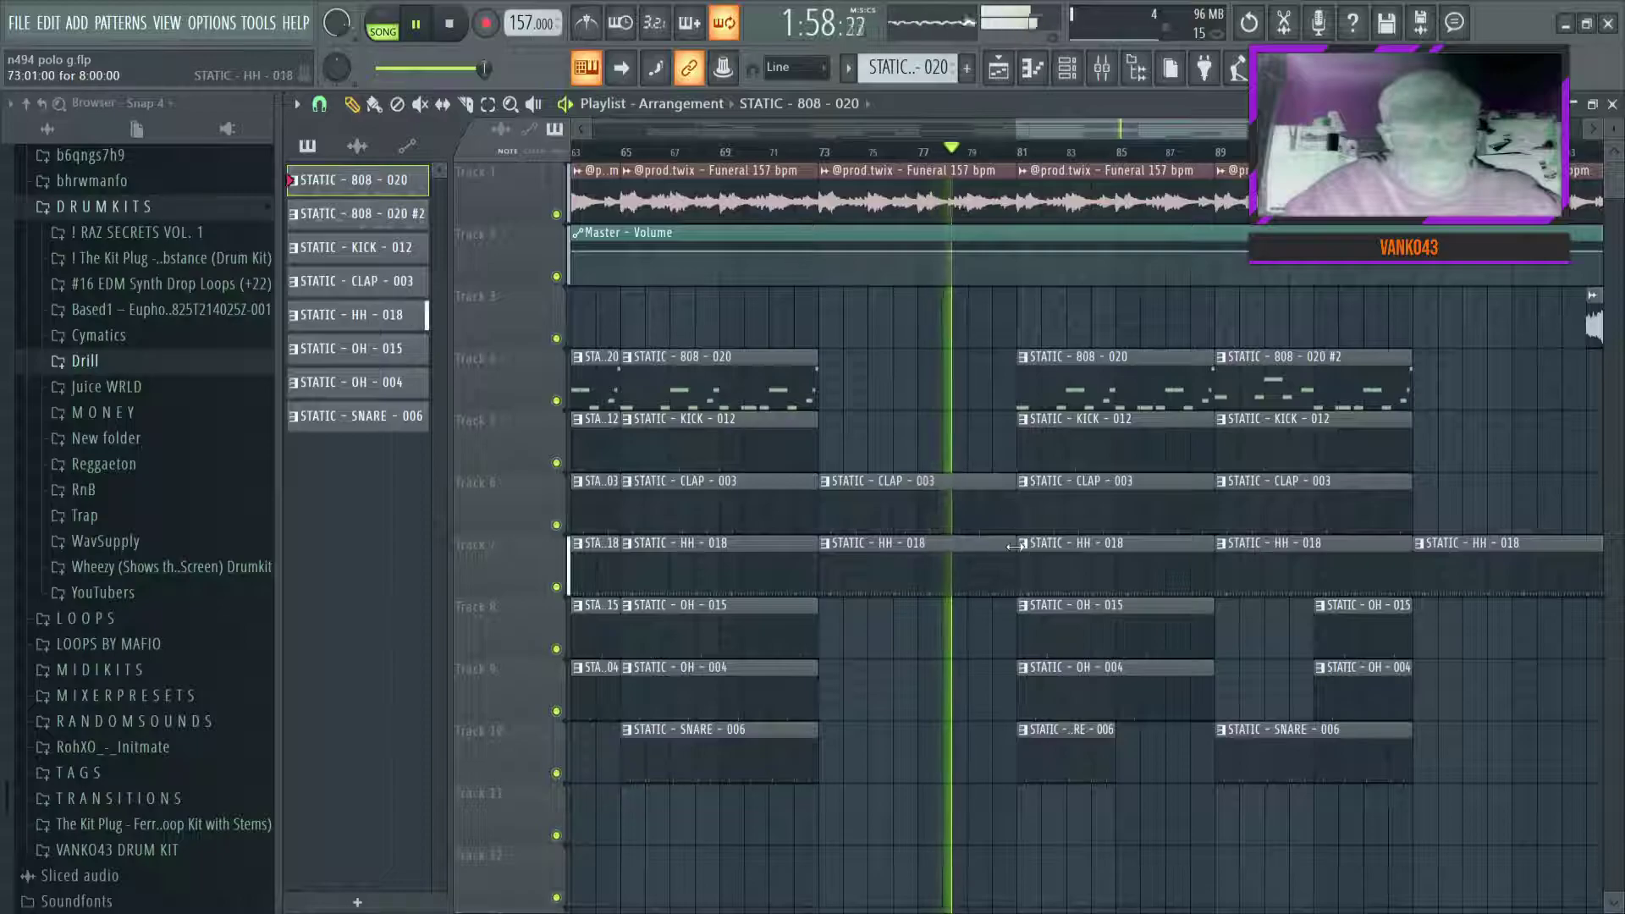
left_click(1014, 548)
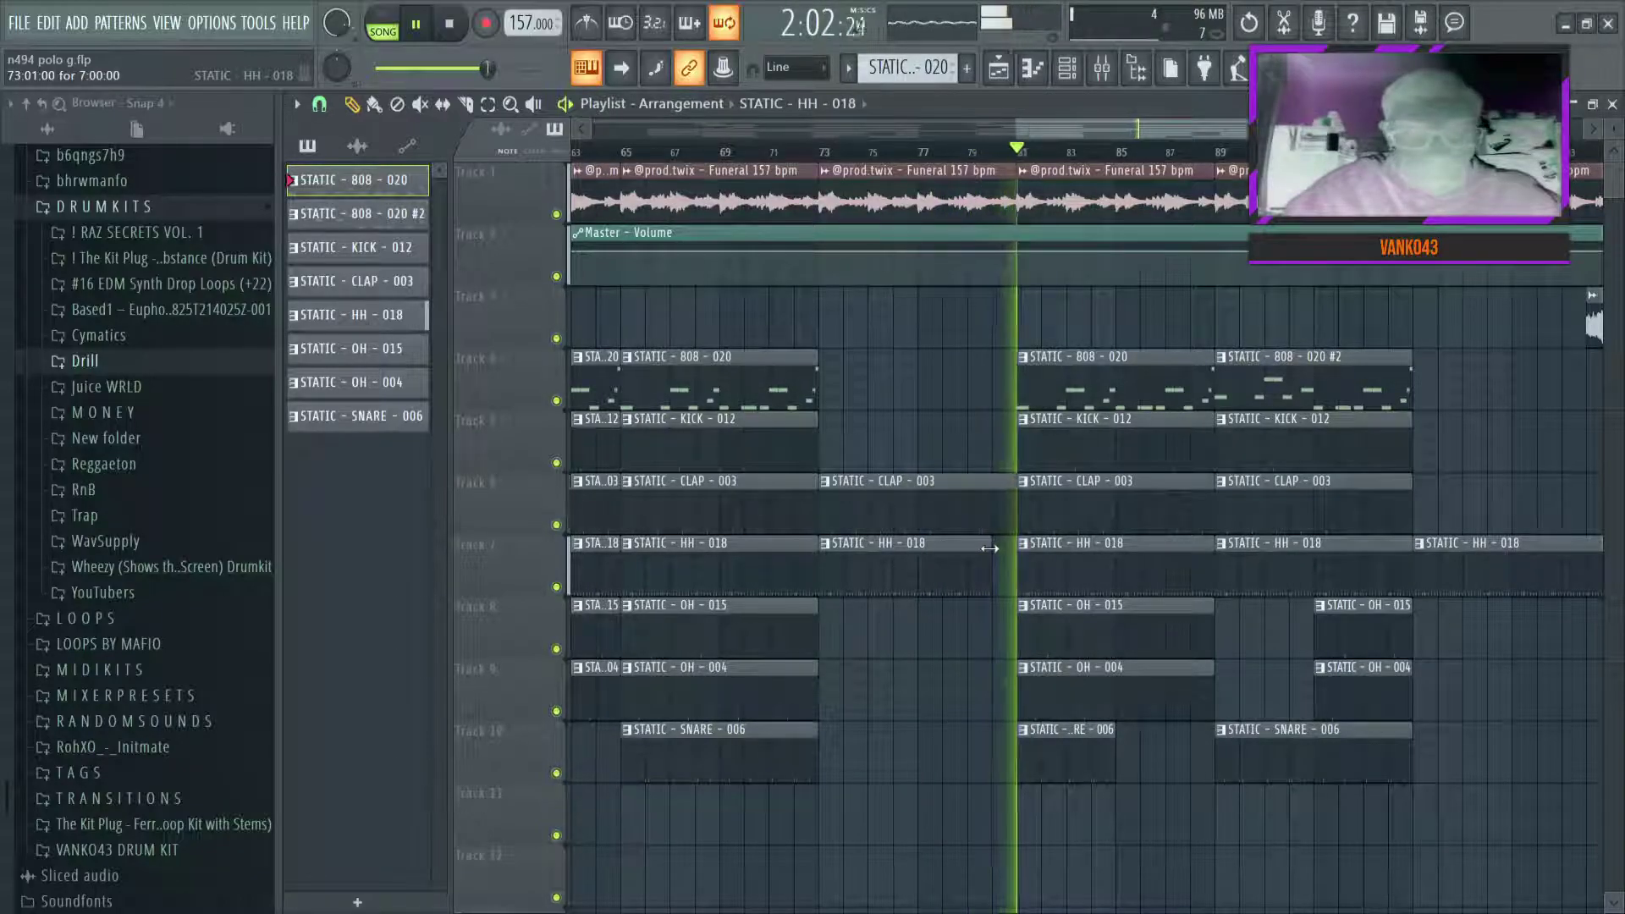
left_click_drag(989, 549, 1017, 549)
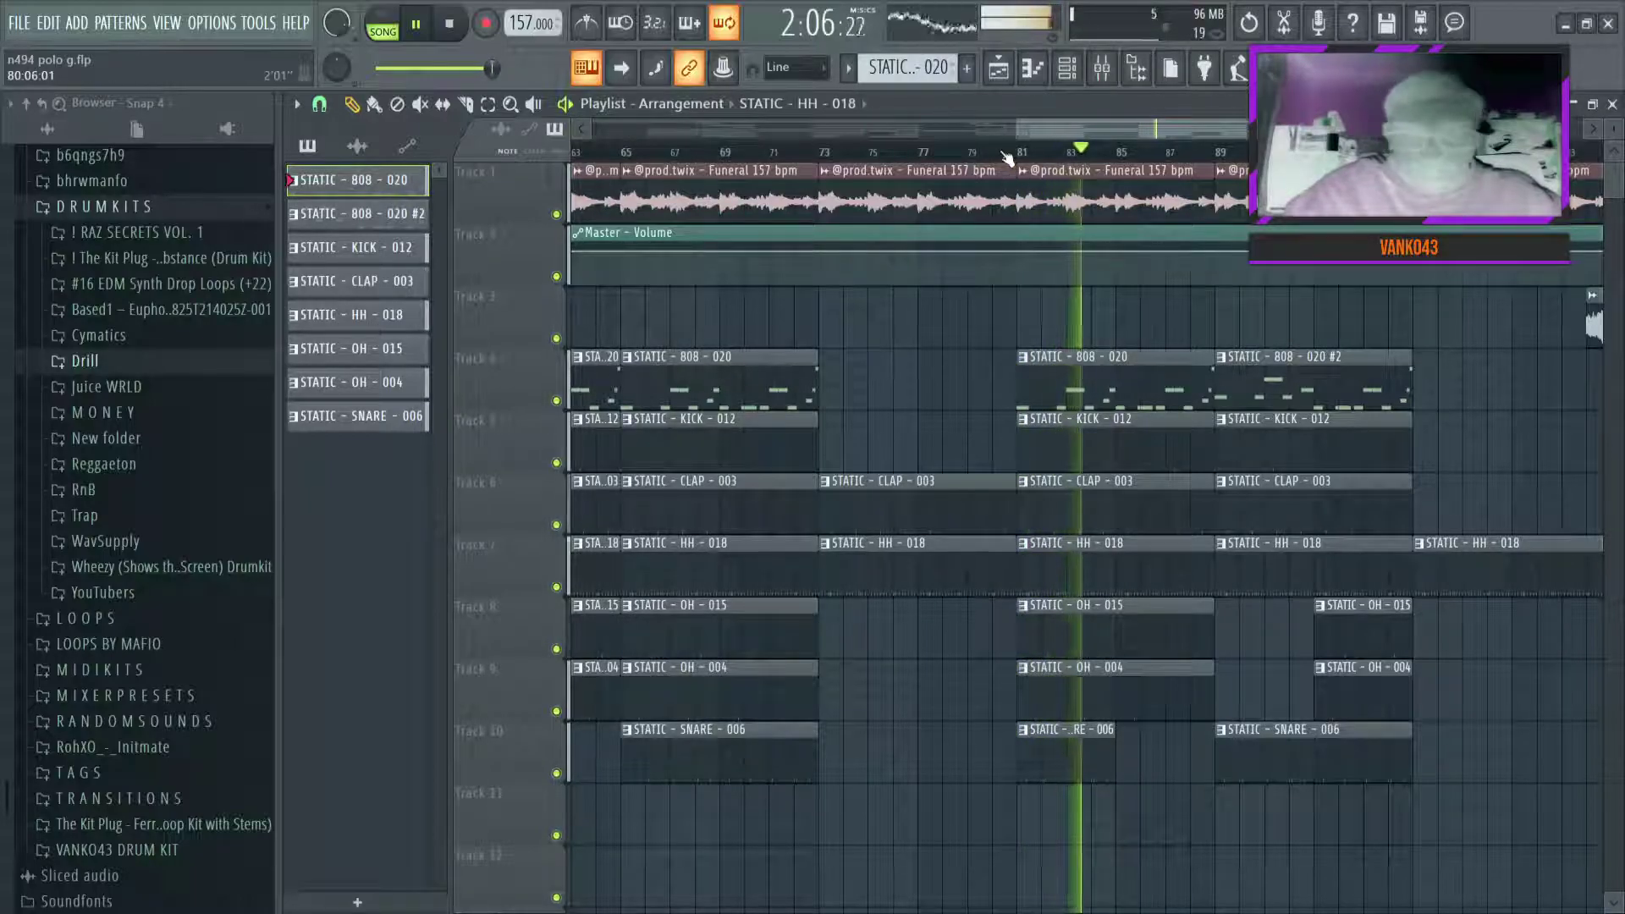
scroll(1008, 158, "up", 3)
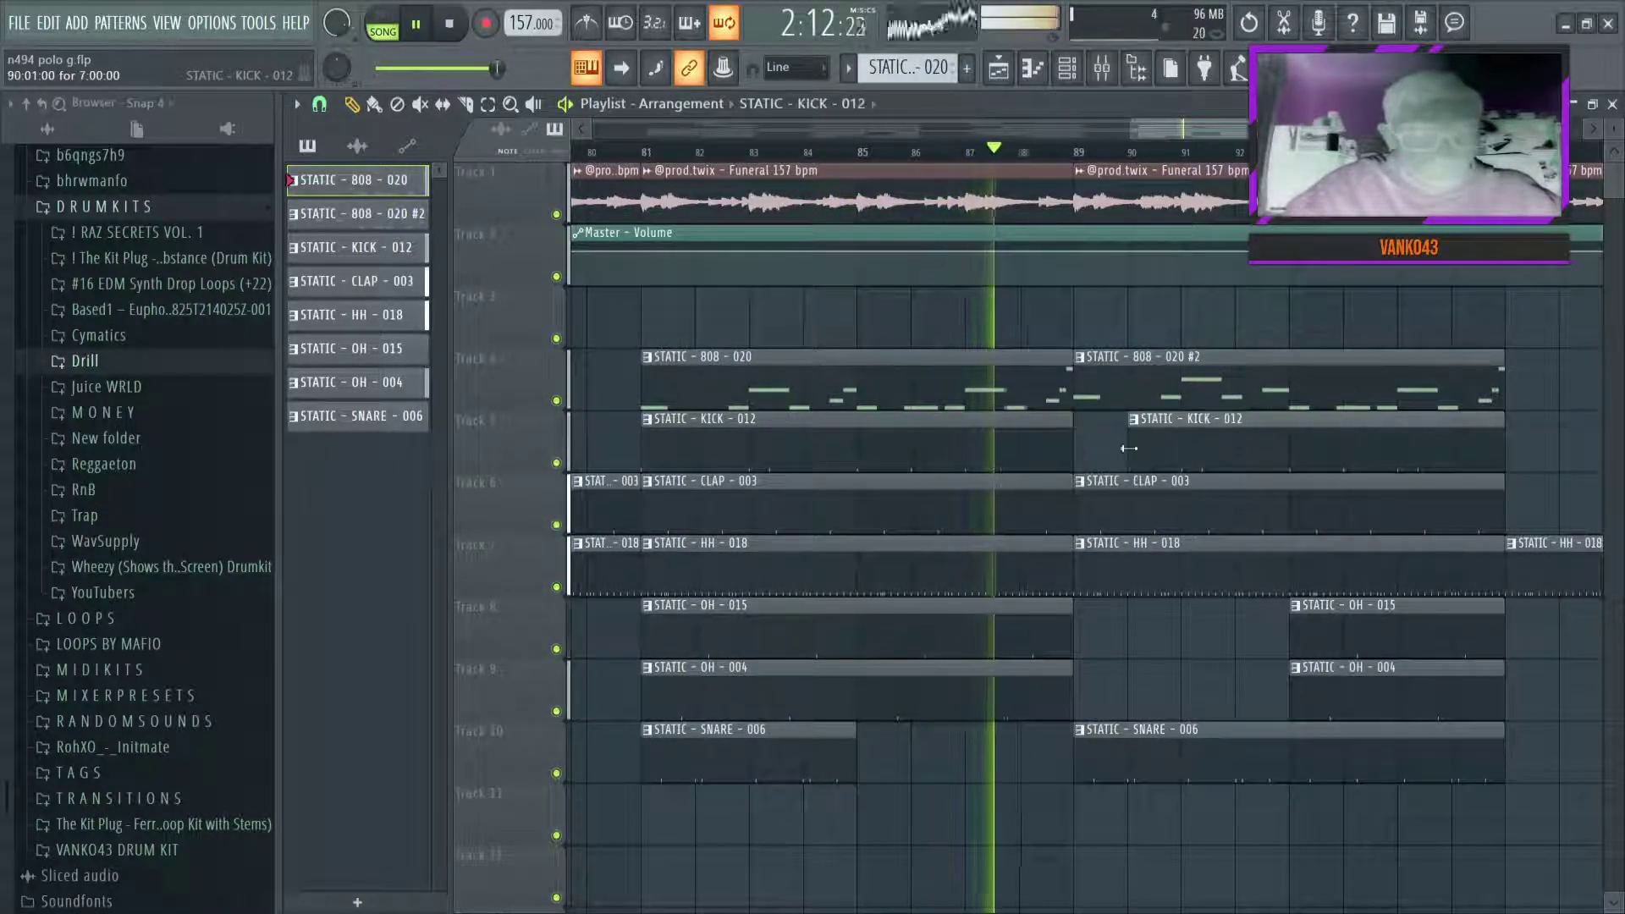
left_click_drag(1071, 390, 870, 386)
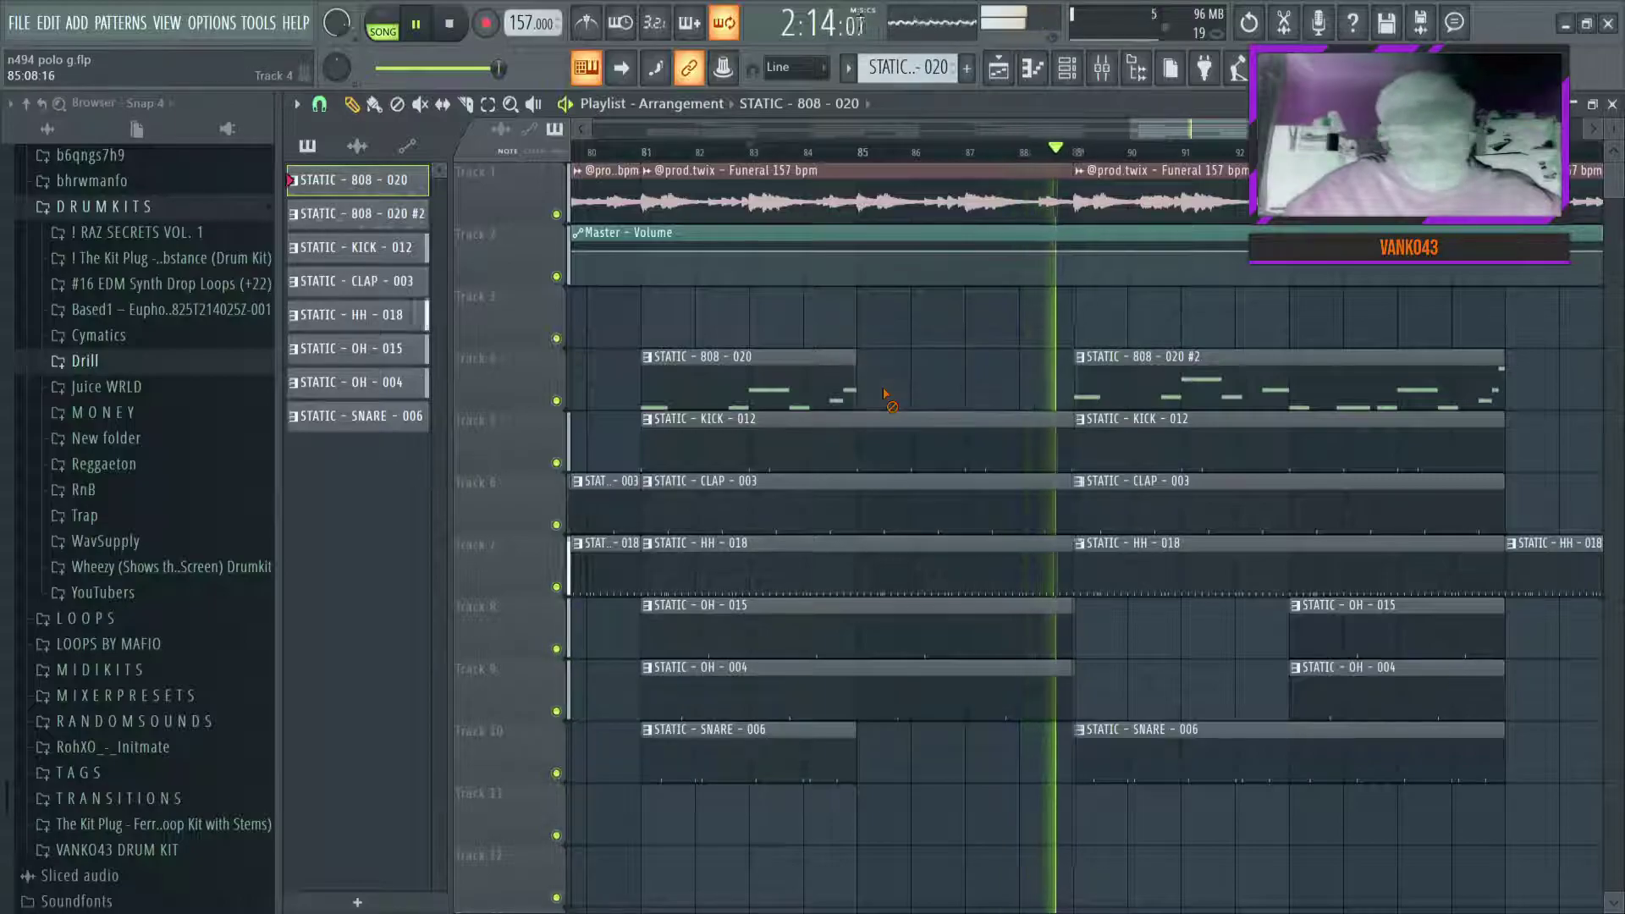
left_click_drag(854, 392, 1058, 393)
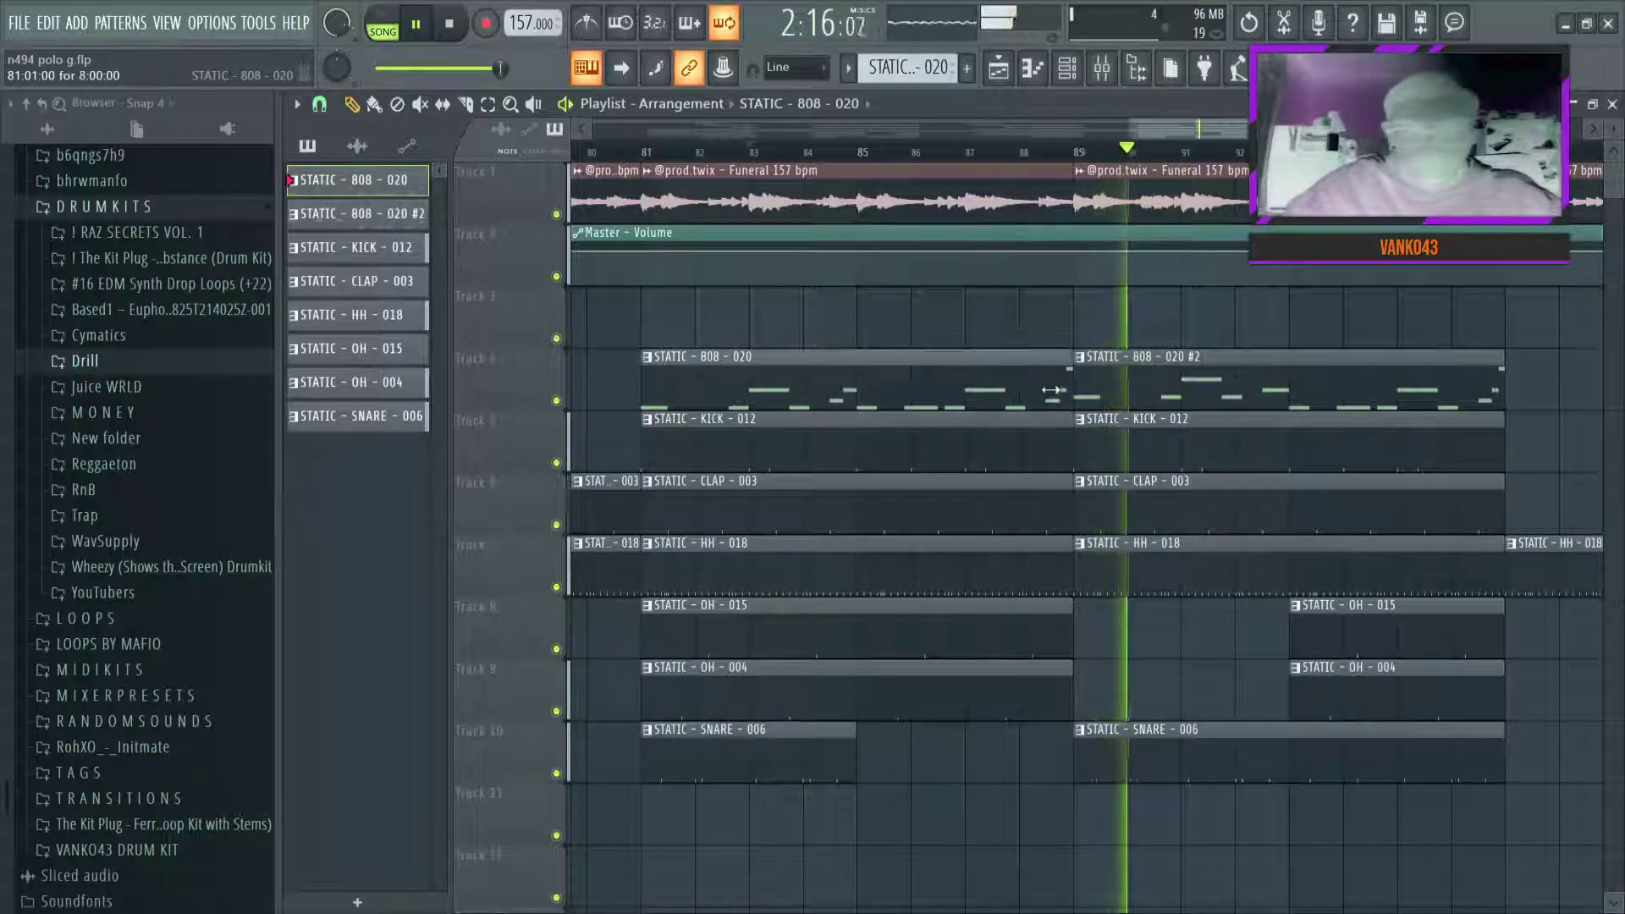
Colour all the drum and 808 patterns with a gradient running from purple for the 808 to orange for the snare
scroll(1058, 157, "down", 6)
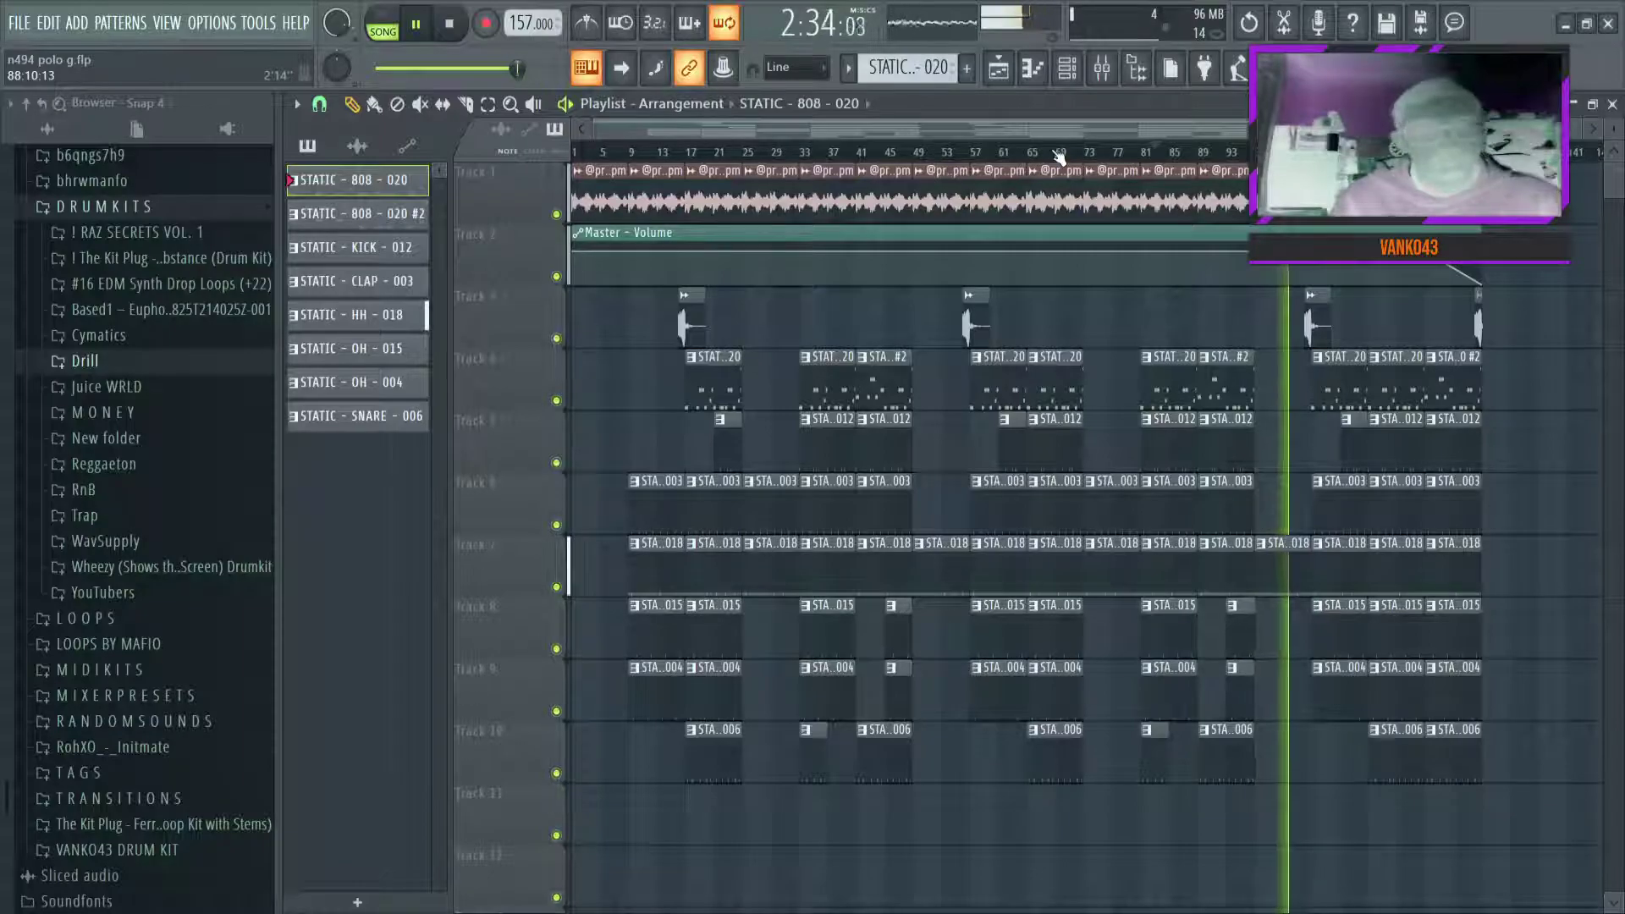
left_click(367, 423)
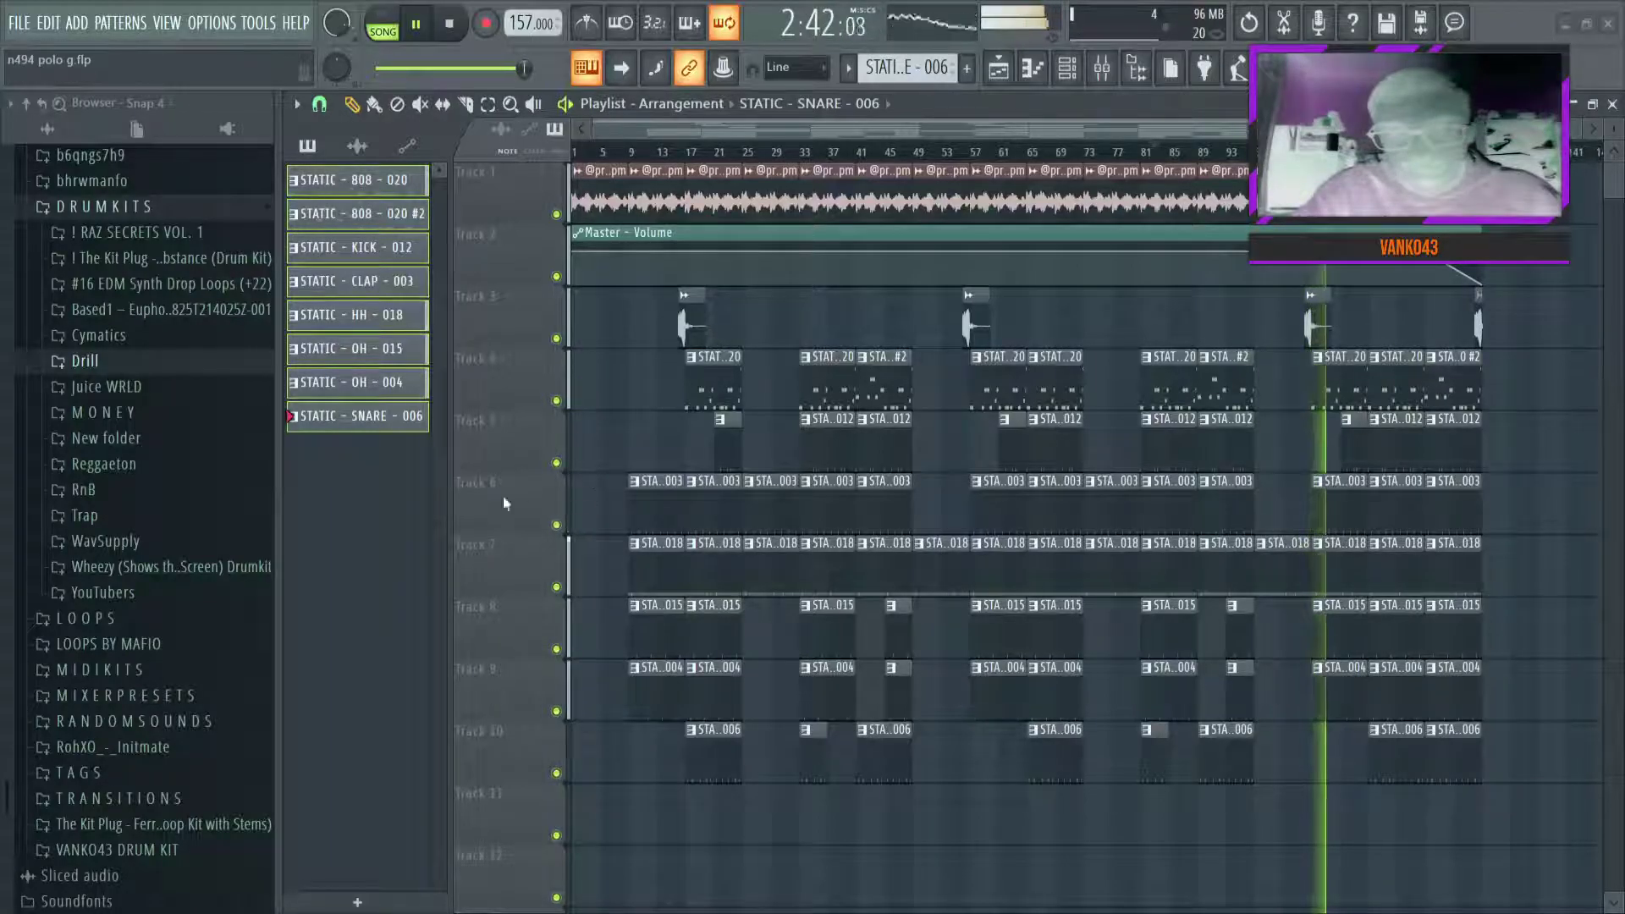
left_click(733, 510)
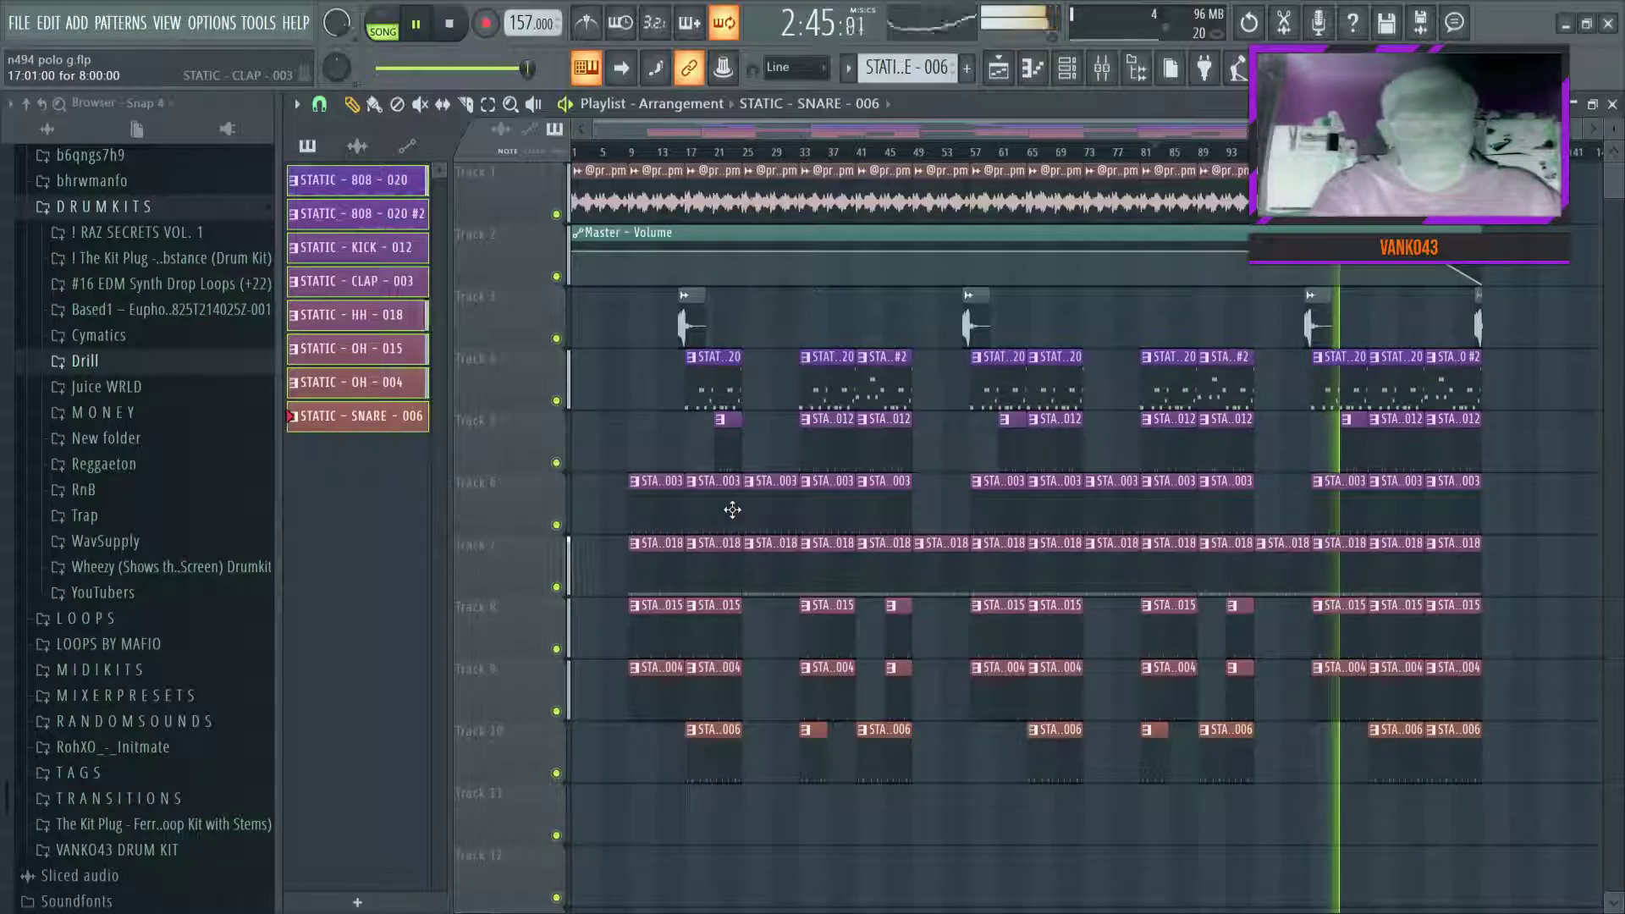
Recolour the Funeral loop audio clip purple and the Fx "2" audio clip orange
left_click(357, 145)
left_click(356, 181)
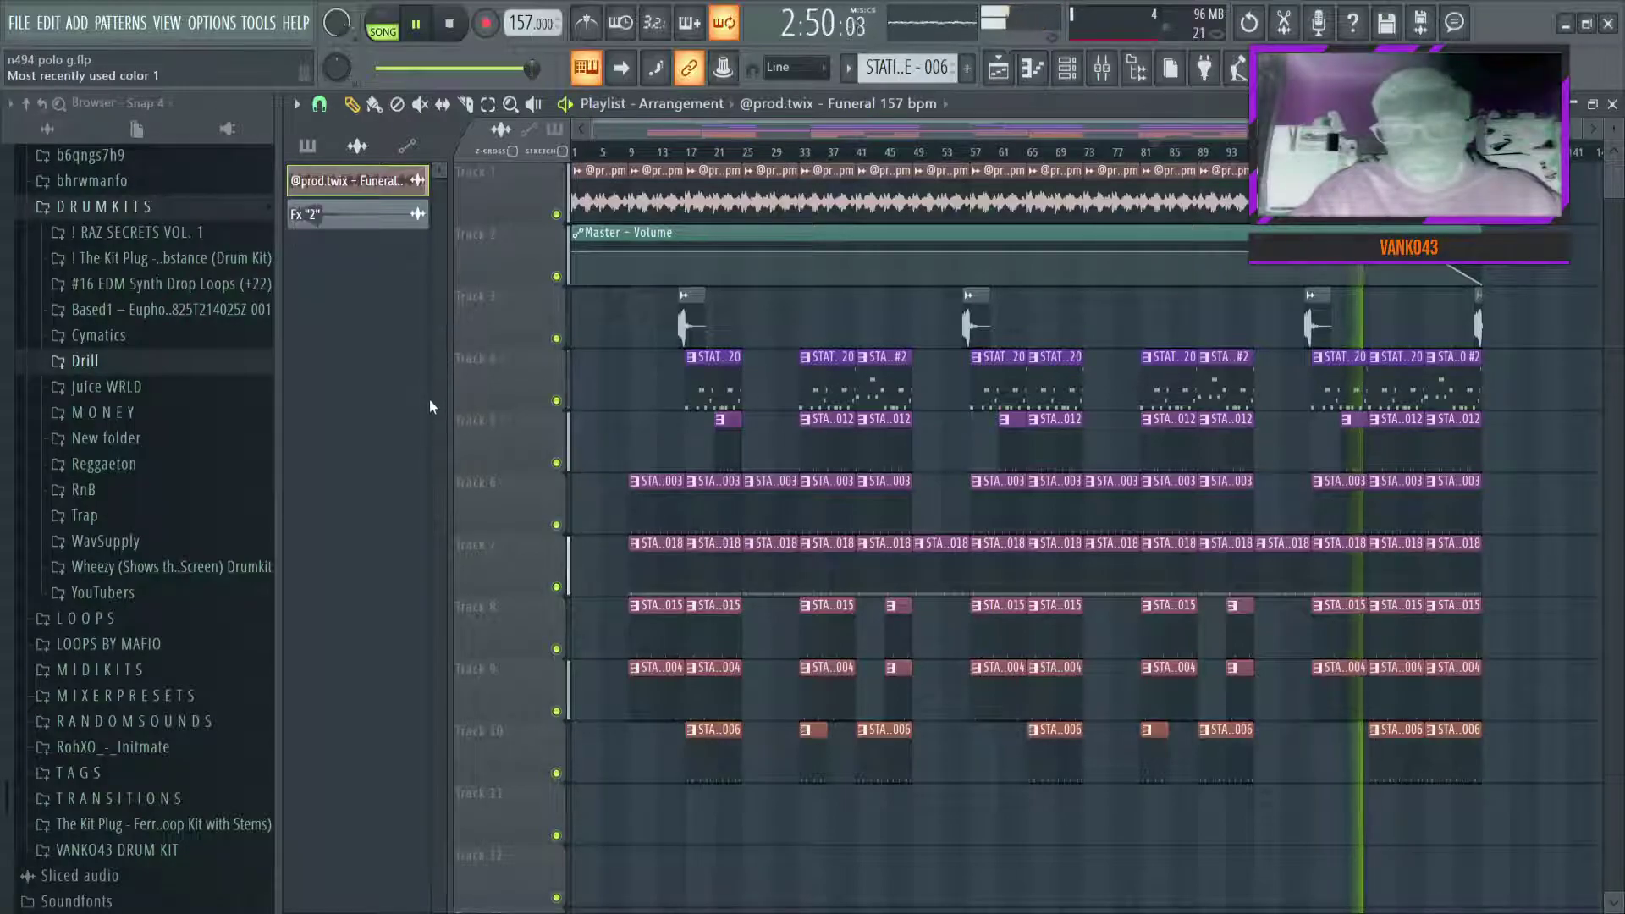
left_click(359, 214)
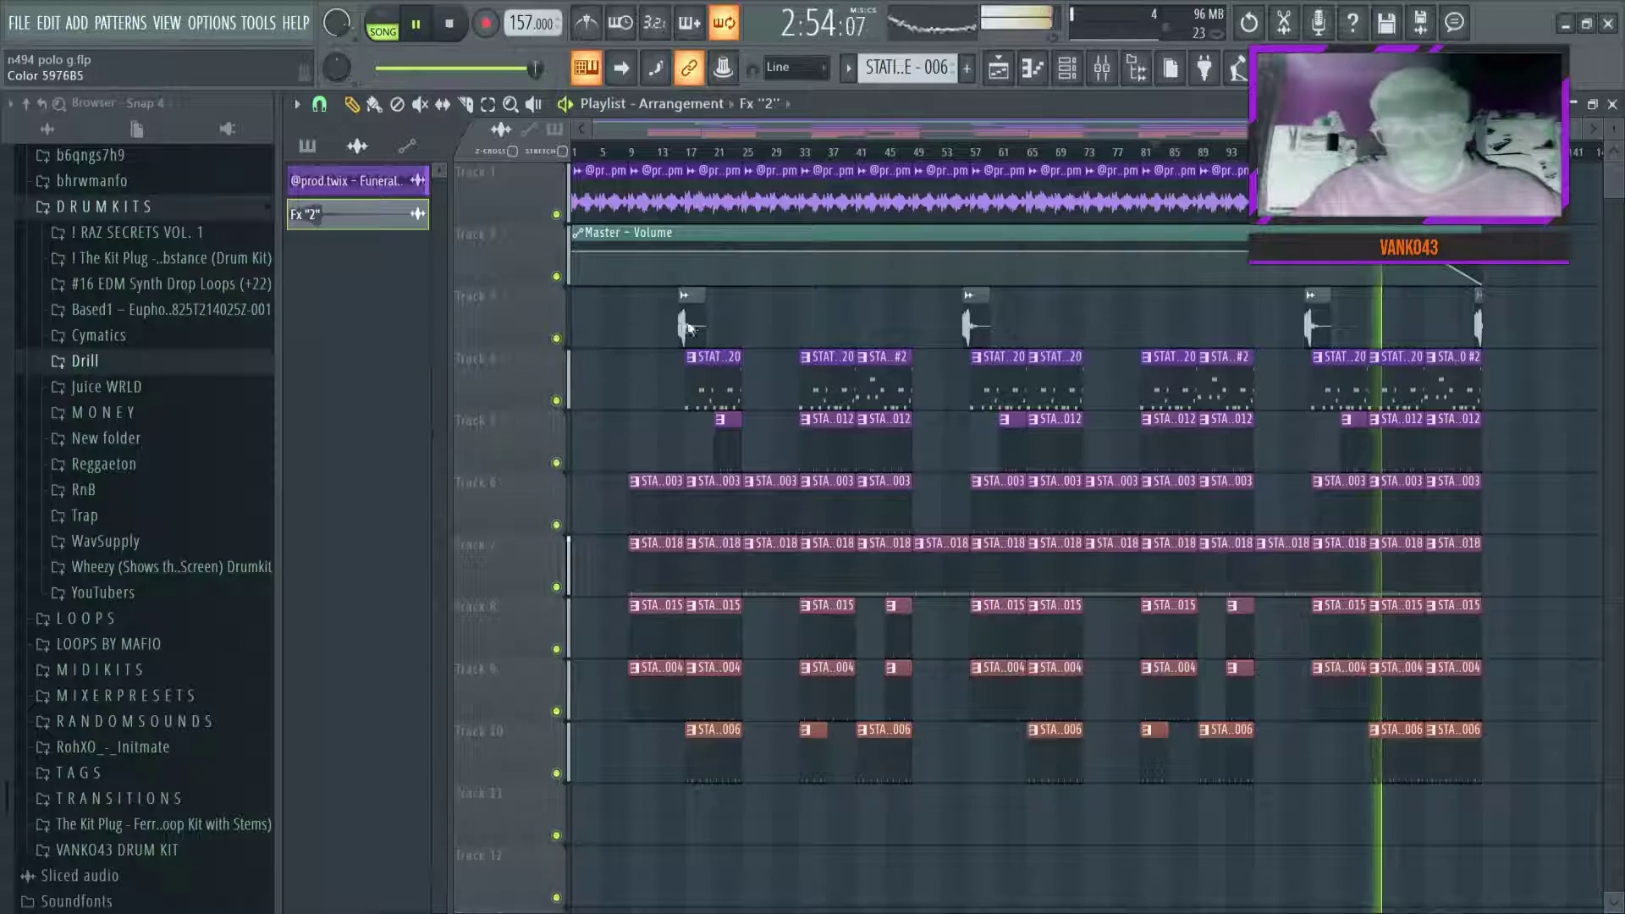
left_click(495, 413)
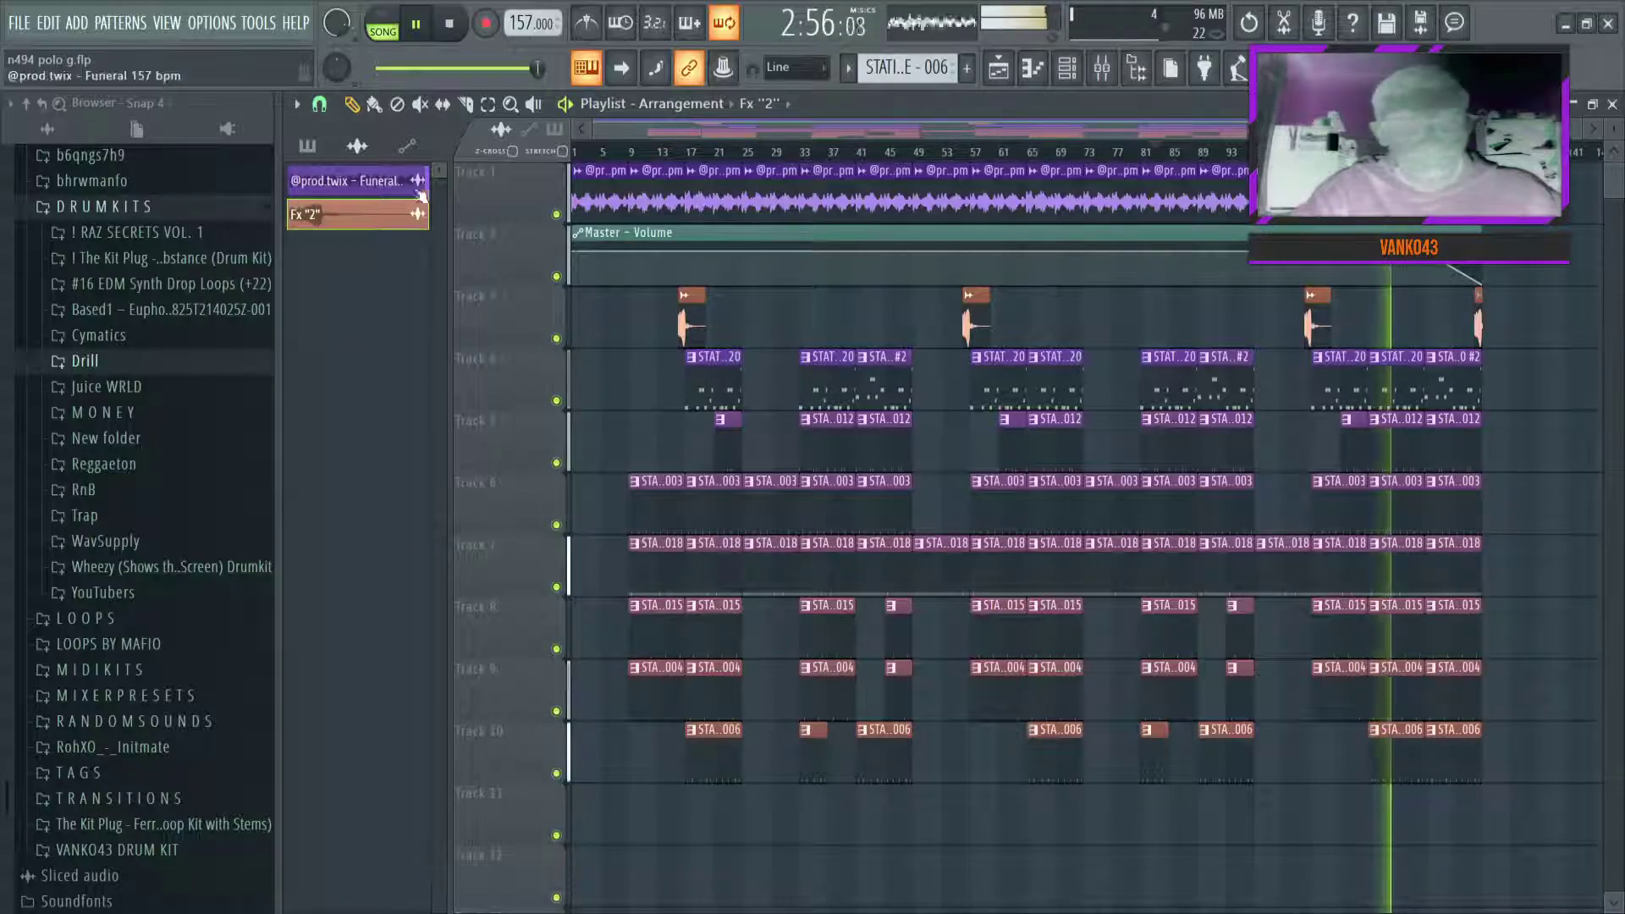
Recolour the Master volume automation clip red and move its track down to track 10, below the snare
left_click(407, 146)
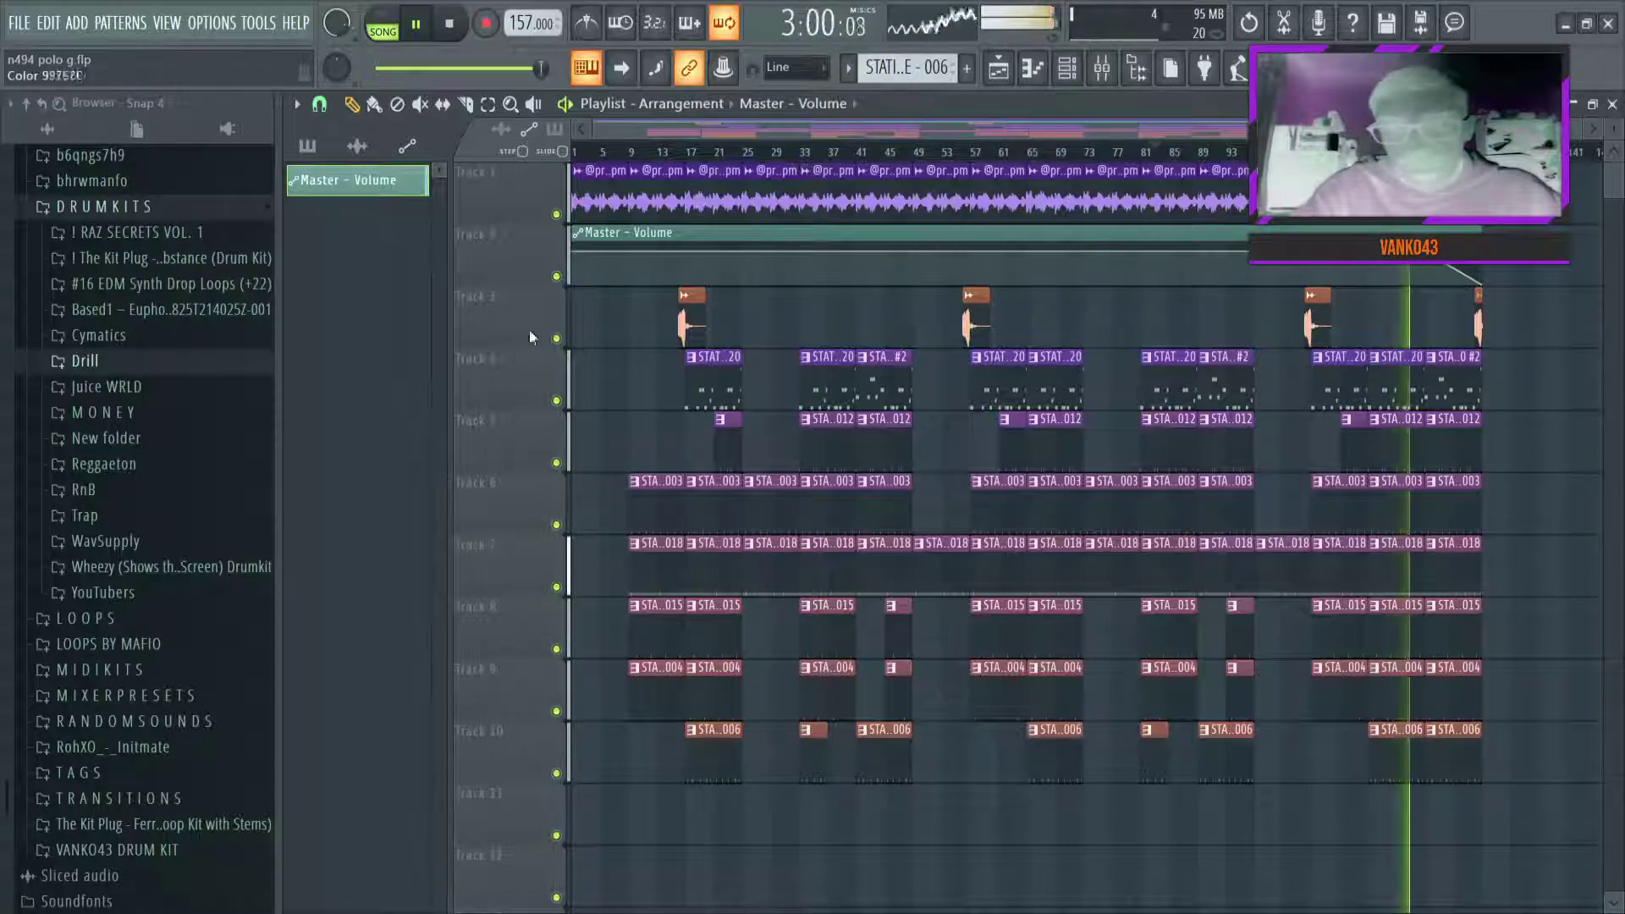
left_click(671, 276)
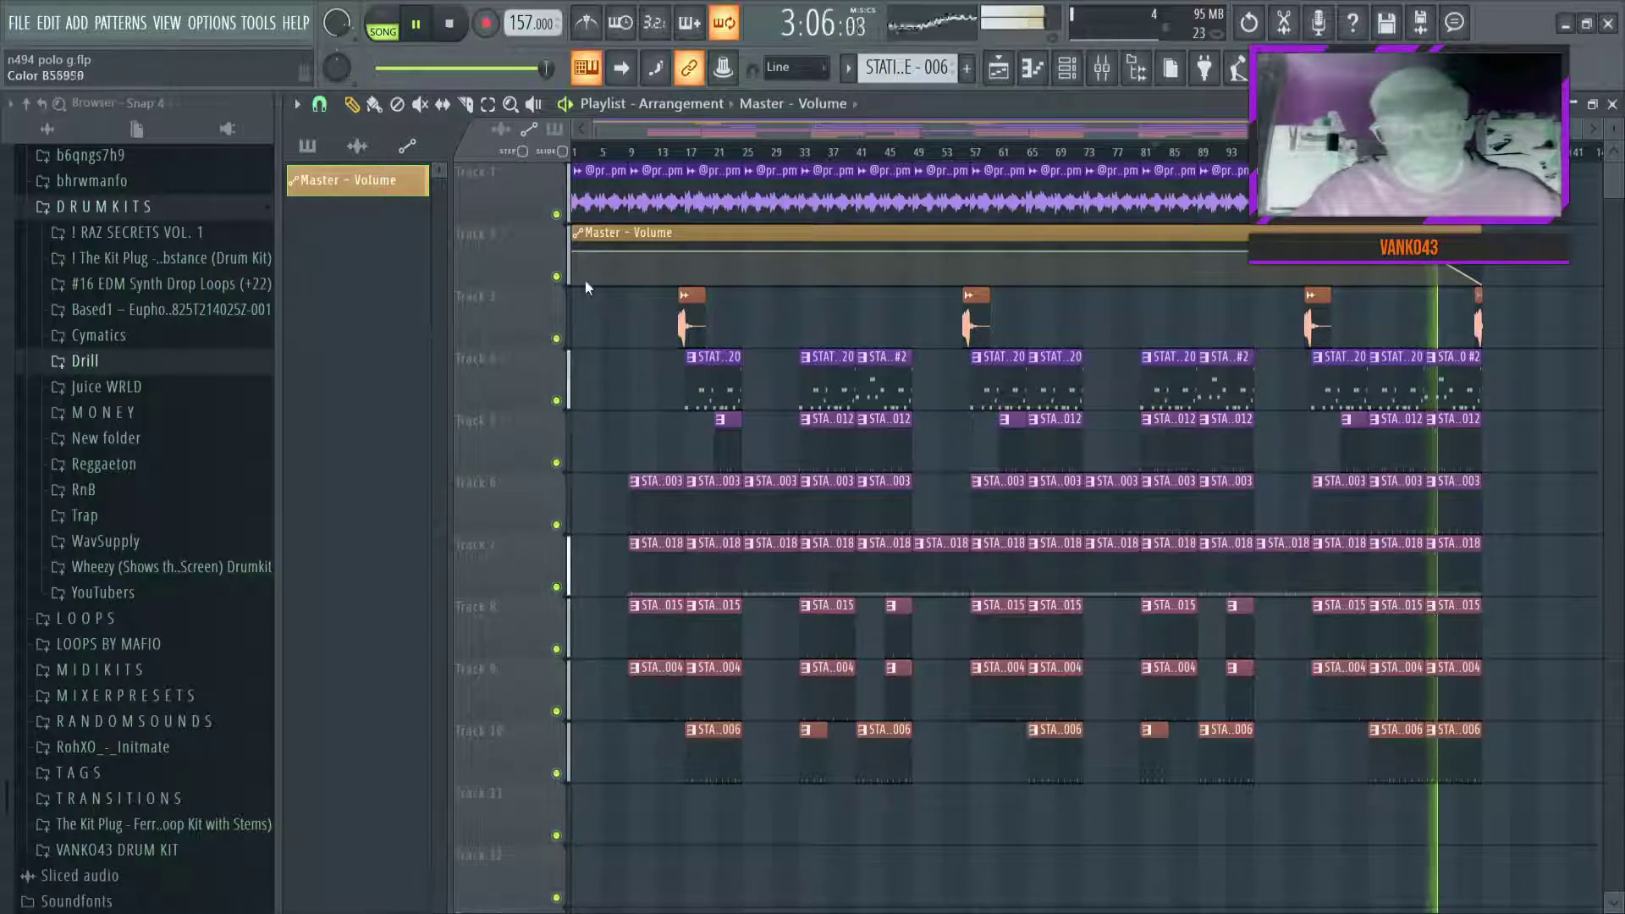
left_click(686, 295)
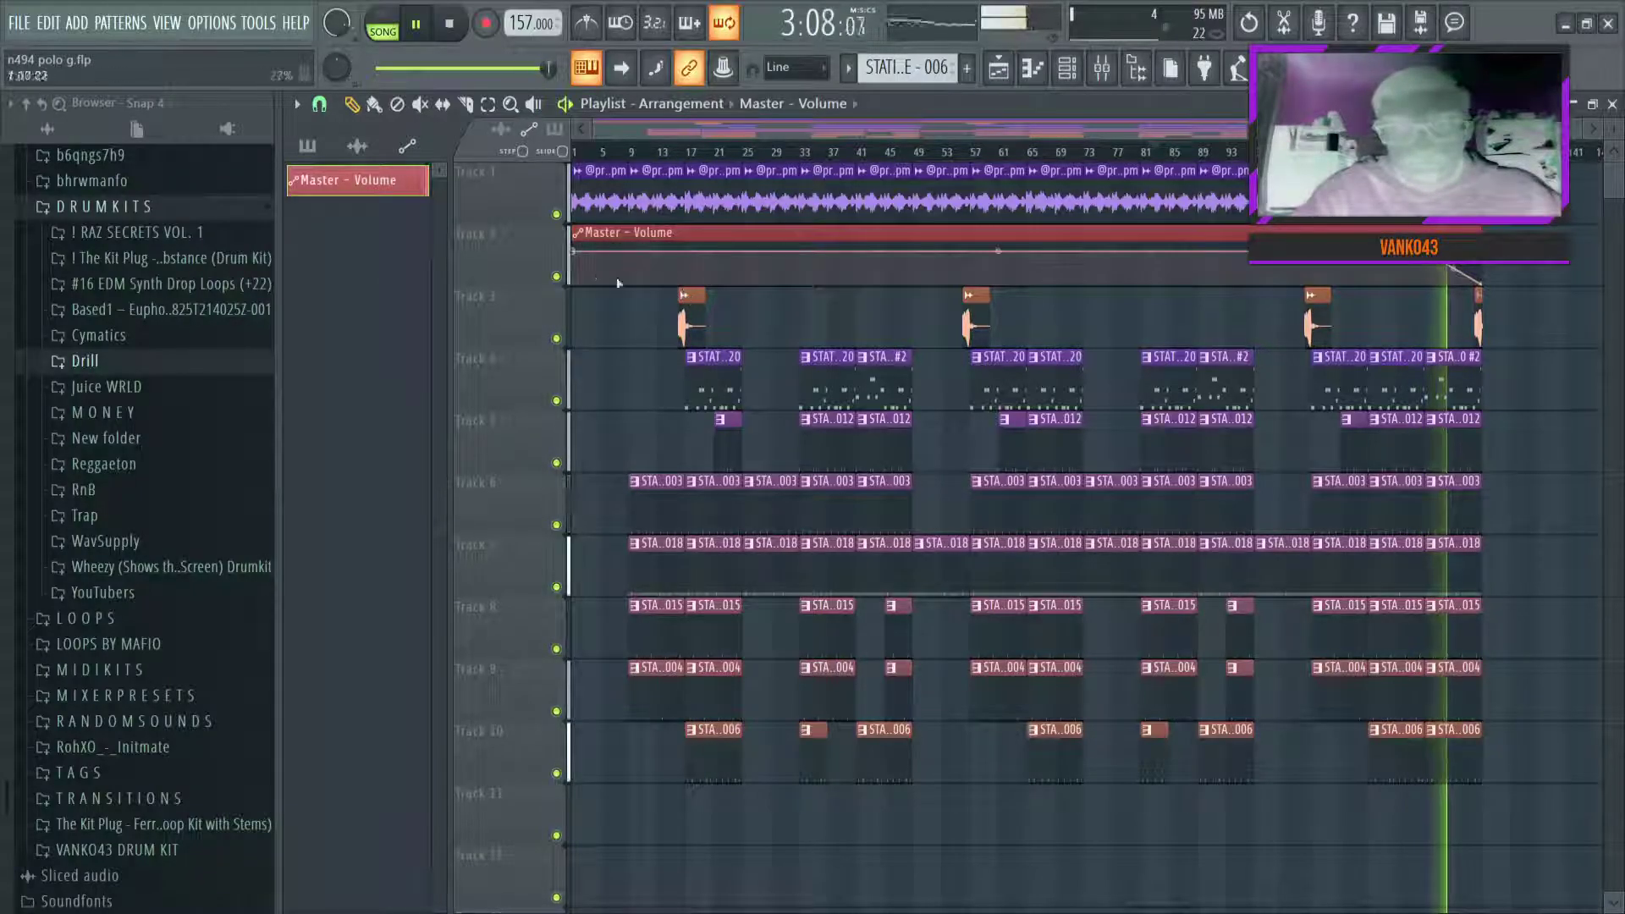
left_click_drag(504, 246, 500, 758)
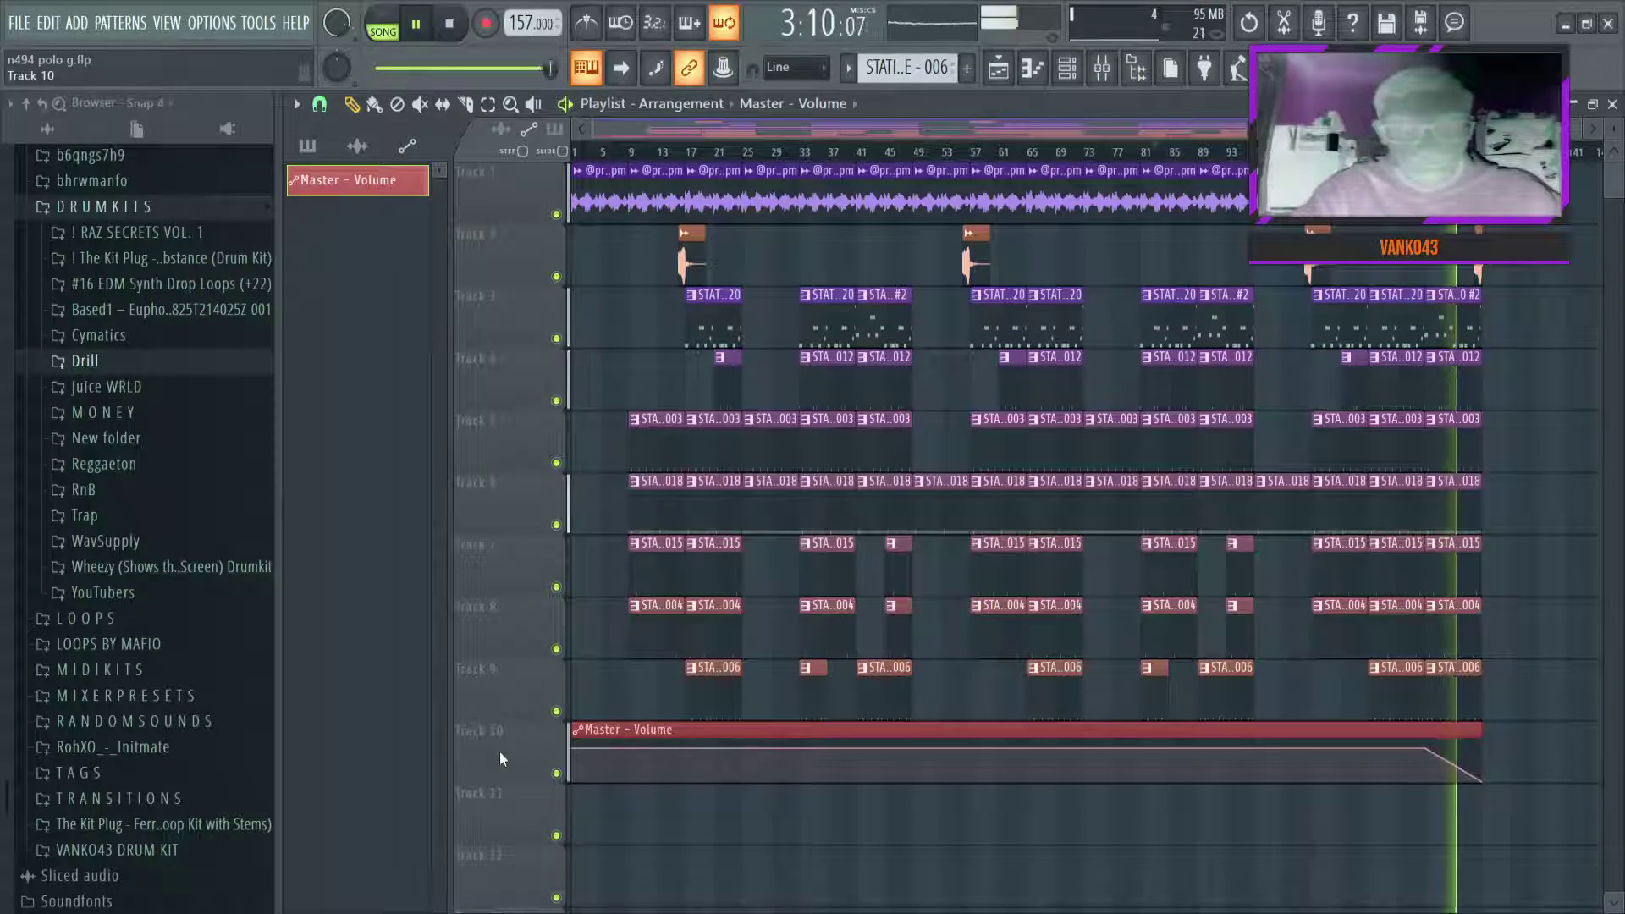